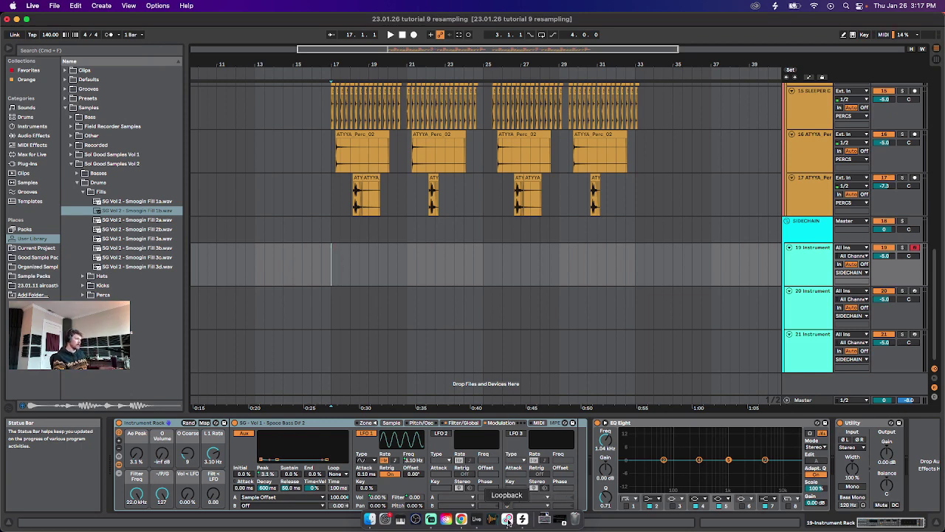
# Check the audio mixer levels in Streamlabs Desktop and return to the Ableton Live session.
pyautogui.click(430, 519)
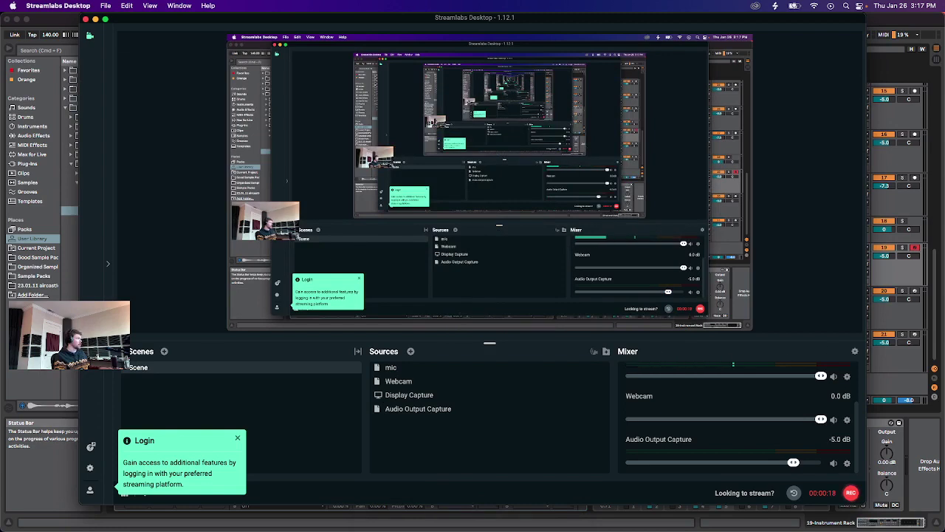
pyautogui.click(870, 338)
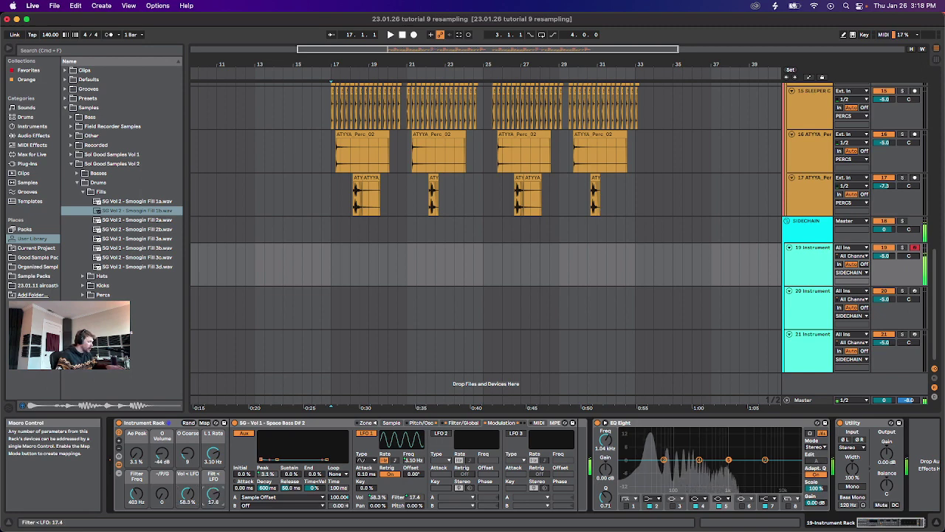
# Set the Filt < LFO macro of the Space Bass rack on track 19 to 20.4.
pyautogui.moveTo(209, 495); pyautogui.dragTo(209, 493)
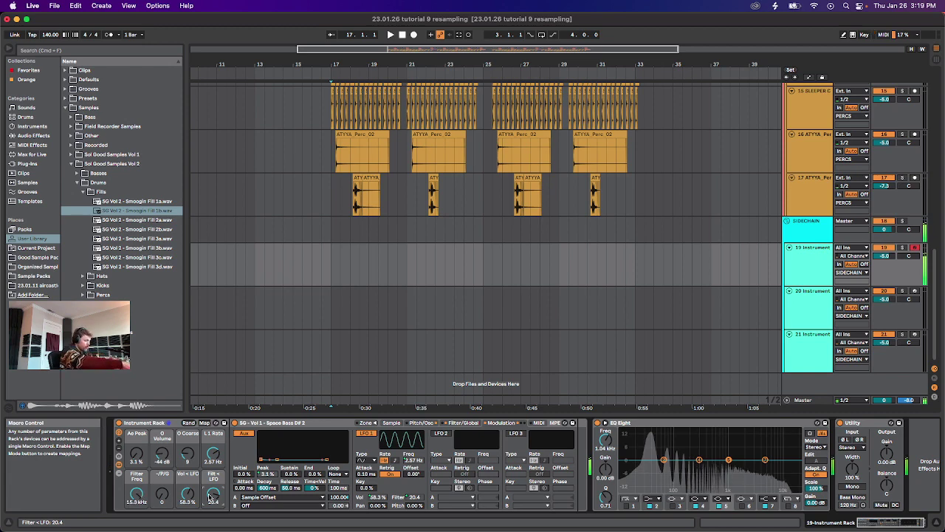
# Arm track 20 and adjust its Instrument Rack macros: O Coarse 7, O Volume -31 dB, Filter Freq 19.8 kHz, Vol < LFO 15.7%.
pyautogui.click(912, 302)
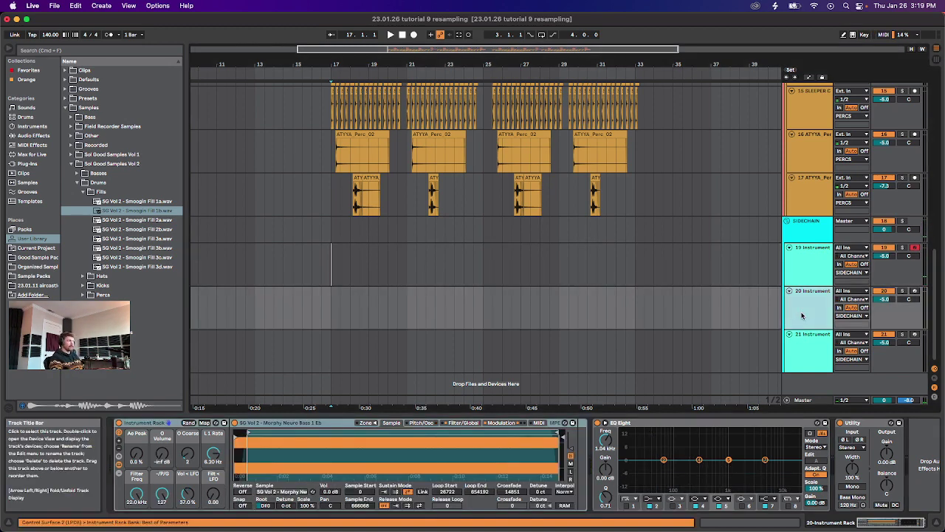
pyautogui.click(915, 291)
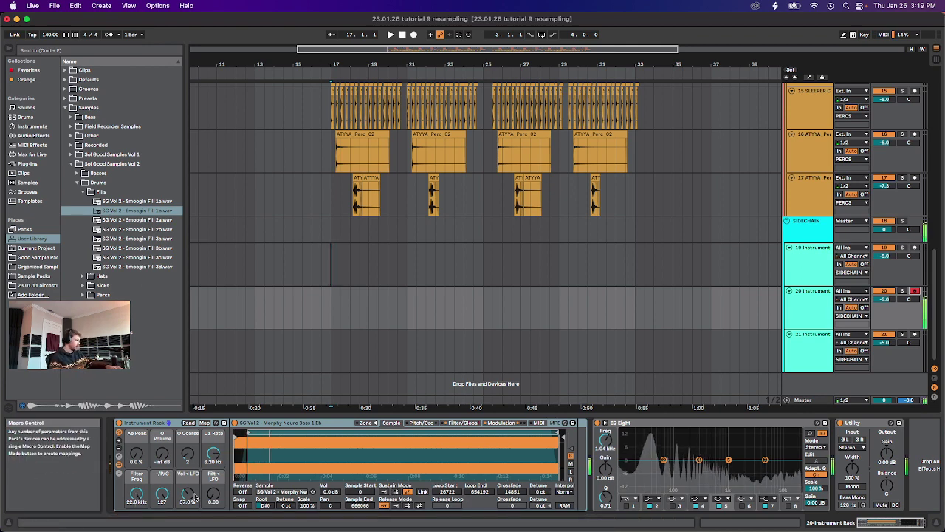
pyautogui.moveTo(191, 492); pyautogui.dragTo(191, 510)
pyautogui.moveTo(136, 493); pyautogui.dragTo(137, 528)
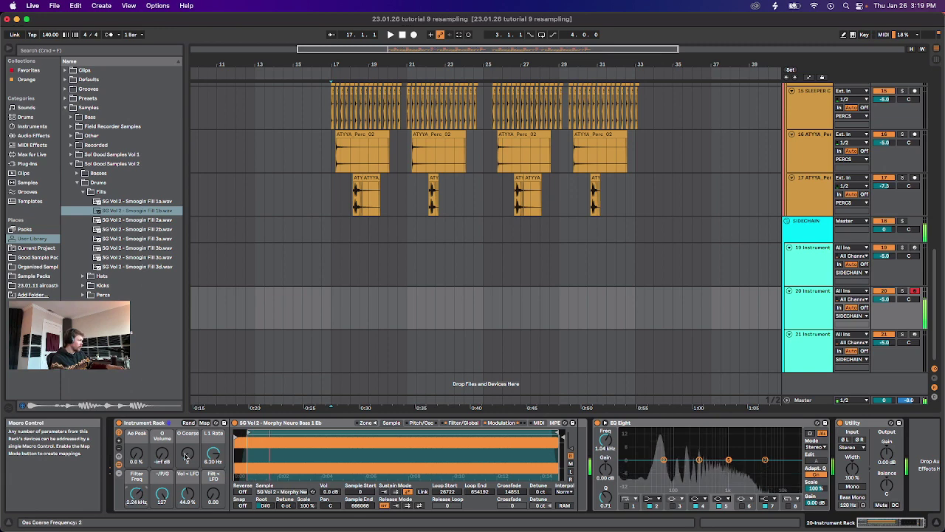
pyautogui.moveTo(188, 453); pyautogui.dragTo(188, 441)
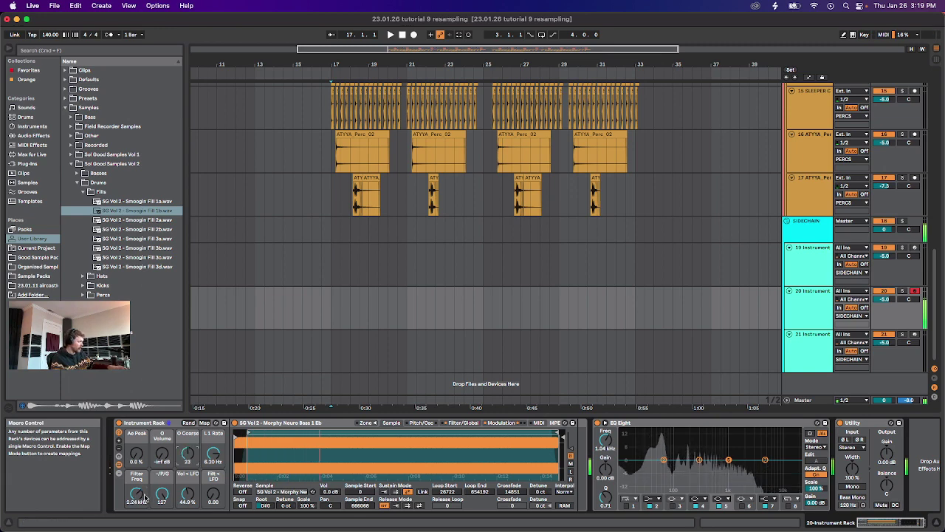
pyautogui.moveTo(137, 494); pyautogui.dragTo(188, 513)
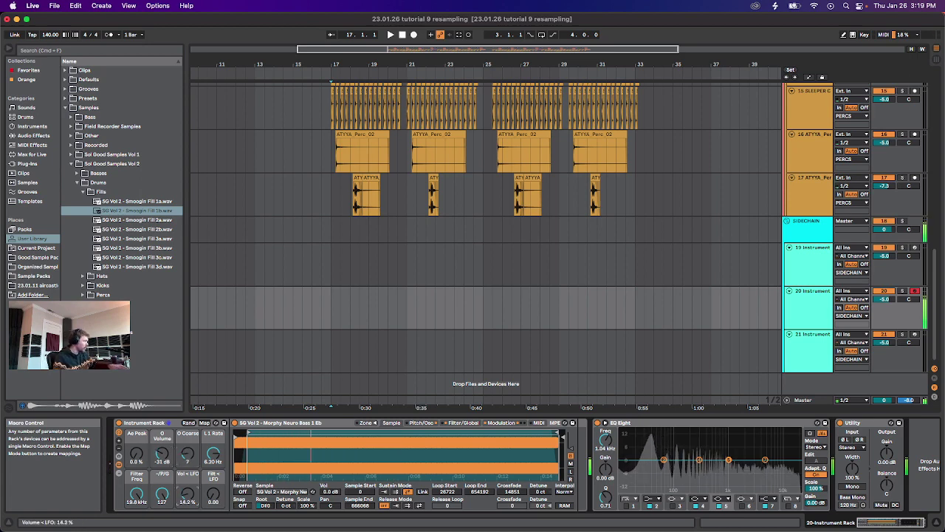
# Select instrument track 19 and show the Space Bass sample waveform in its Sampler.
pyautogui.click(803, 271)
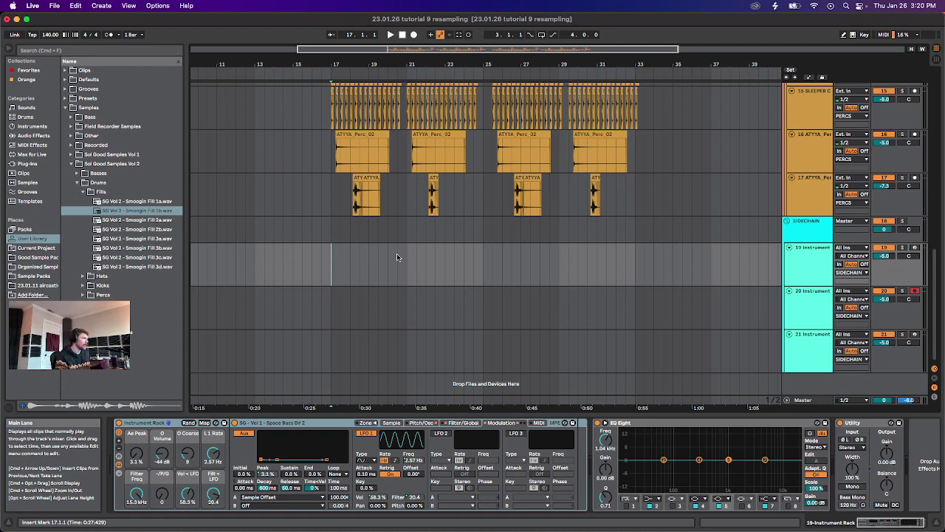
pyautogui.click(806, 234)
pyautogui.click(822, 253)
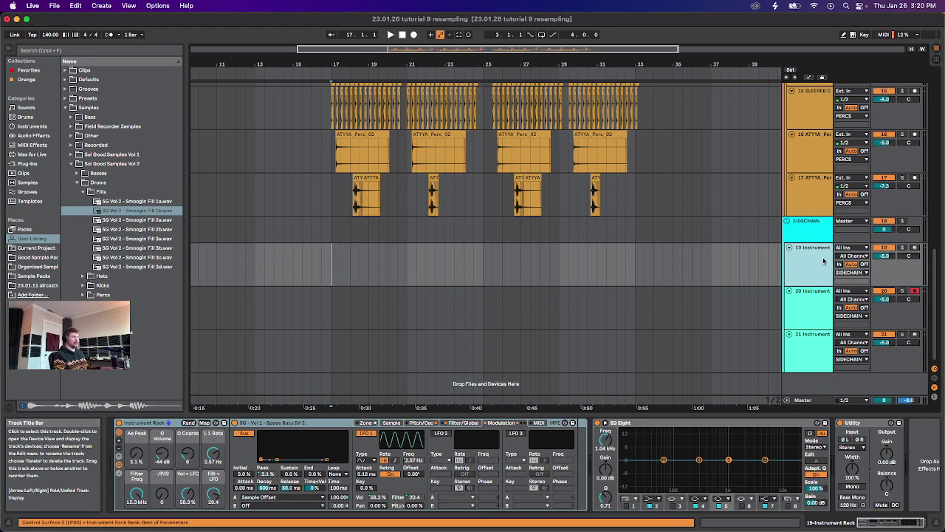
pyautogui.click(390, 423)
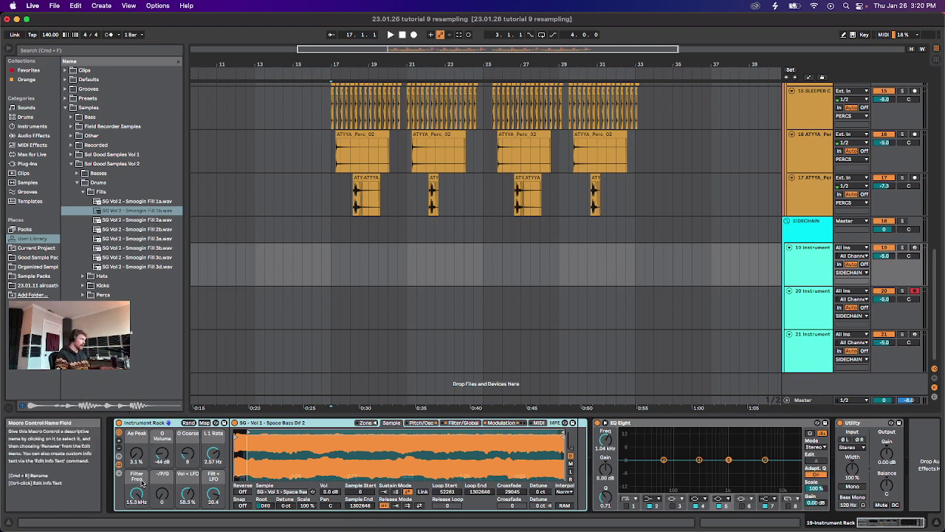
# Set track 19's macros to Filter Freq 22.0 kHz, Vol < LFO 0%, Filt < LFO 0, L1 Rate 2.41 Hz and Ae Peak 0%.
pyautogui.moveTo(136, 495); pyautogui.dragTo(137, 476)
pyautogui.moveTo(186, 493); pyautogui.dragTo(185, 527)
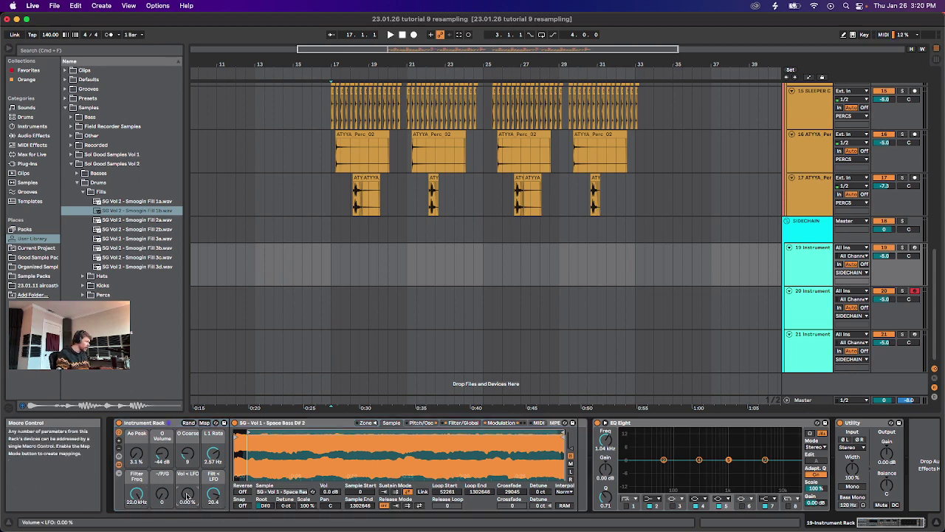
pyautogui.moveTo(214, 495); pyautogui.dragTo(214, 524)
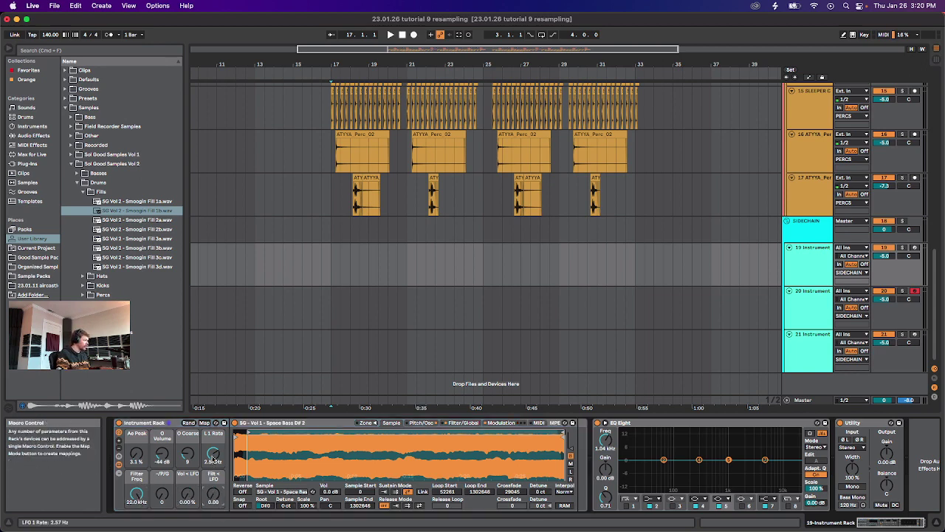
pyautogui.moveTo(213, 453); pyautogui.dragTo(136, 459)
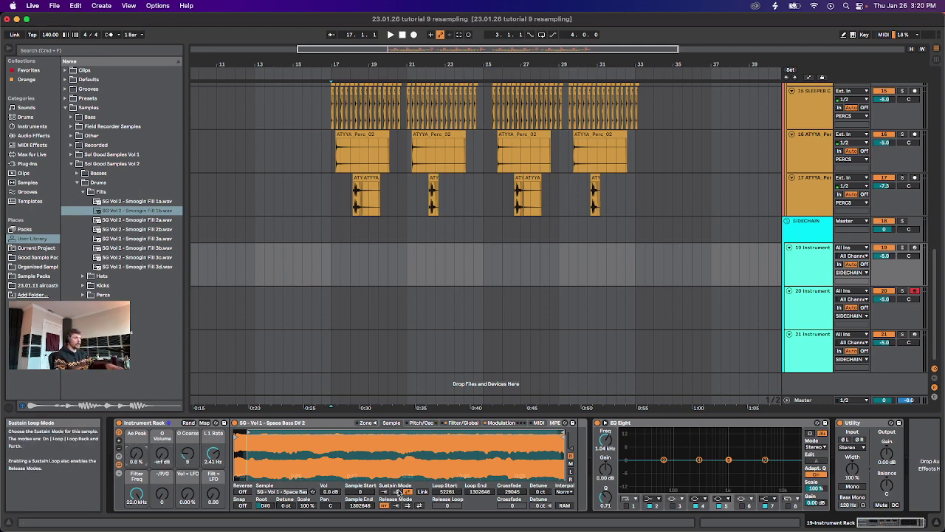
# Arm track 19 and examine the Space Bass sample's waveform while playing the sound.
pyautogui.click(914, 247)
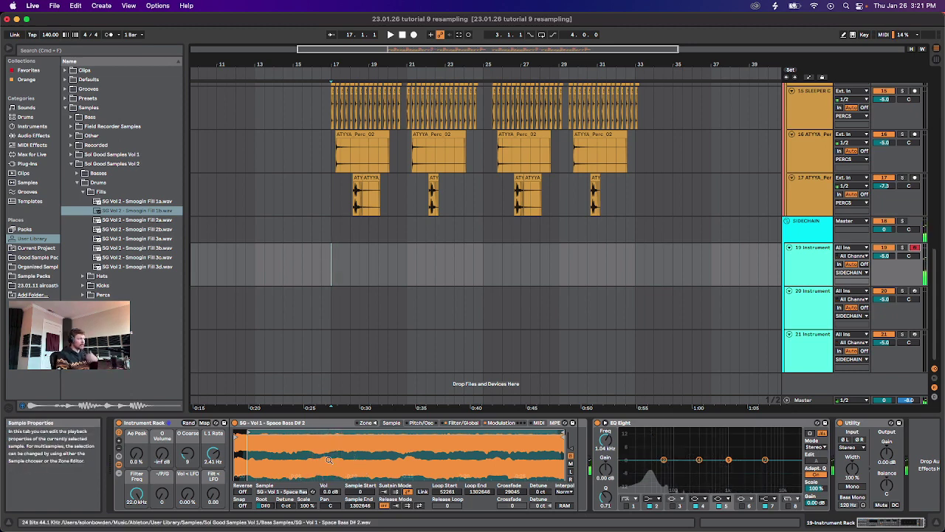
pyautogui.moveTo(329, 459); pyautogui.dragTo(261, 436)
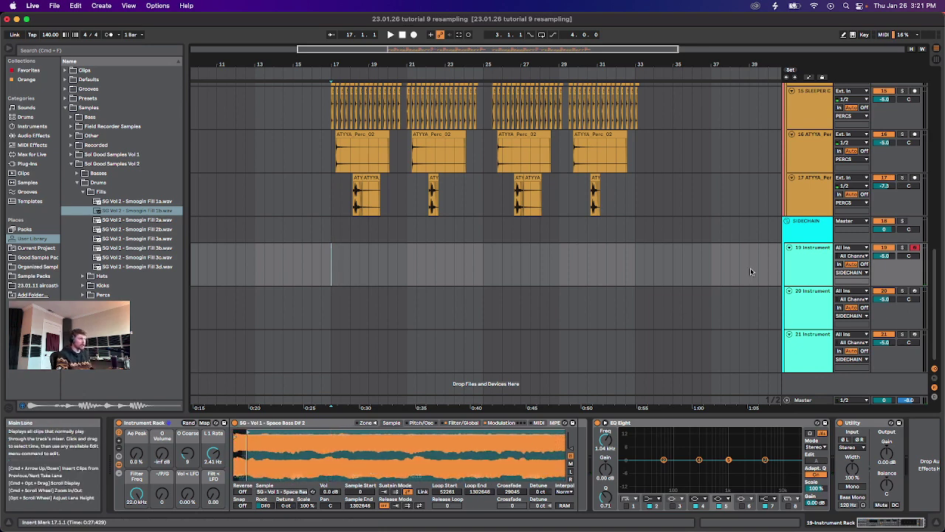
pyautogui.click(812, 279)
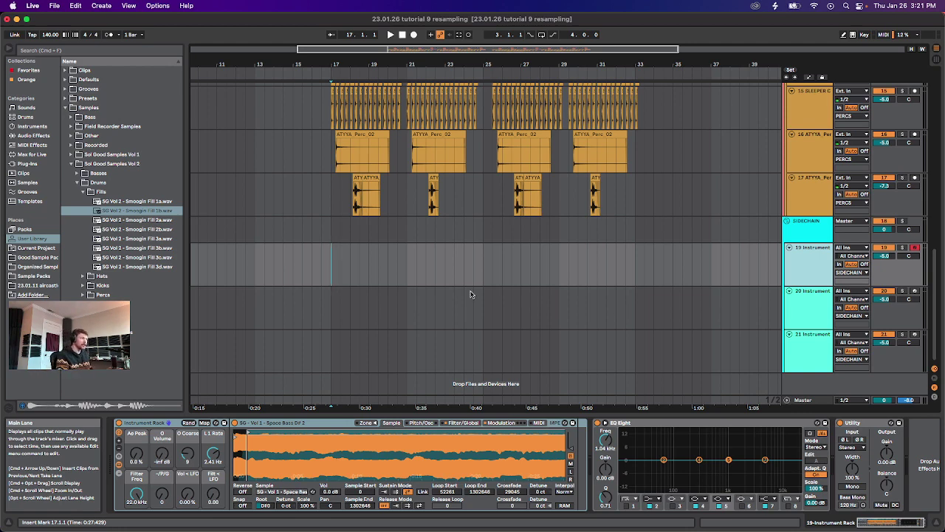
# Insert a new MIDI track with Operator below track 20.
pyautogui.click(826, 313)
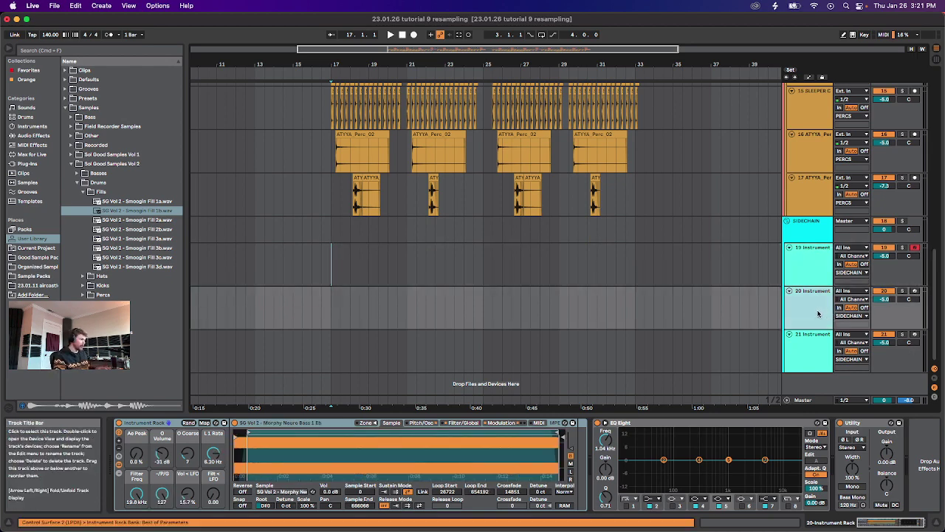
pyautogui.press('super+shift+t')
pyautogui.click(807, 315)
pyautogui.click(804, 353)
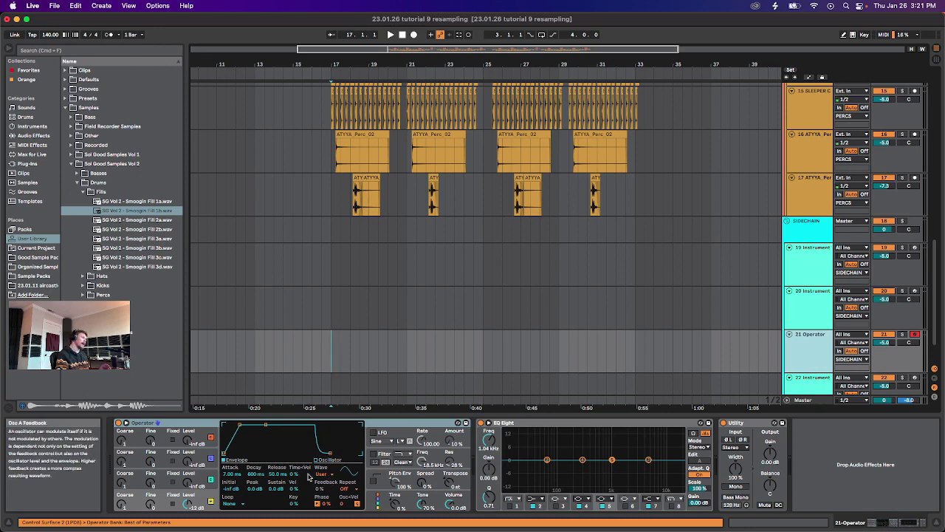
# Draw low partials in Operator's oscillator waveform editor and raise the yellow oscillator's level to -6.7 dB.
pyautogui.click(185, 424)
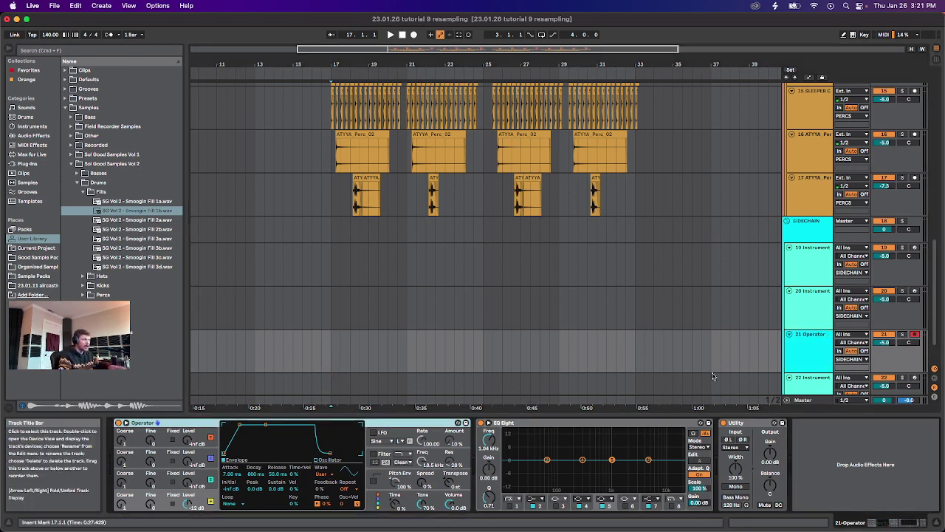
pyautogui.click(322, 458)
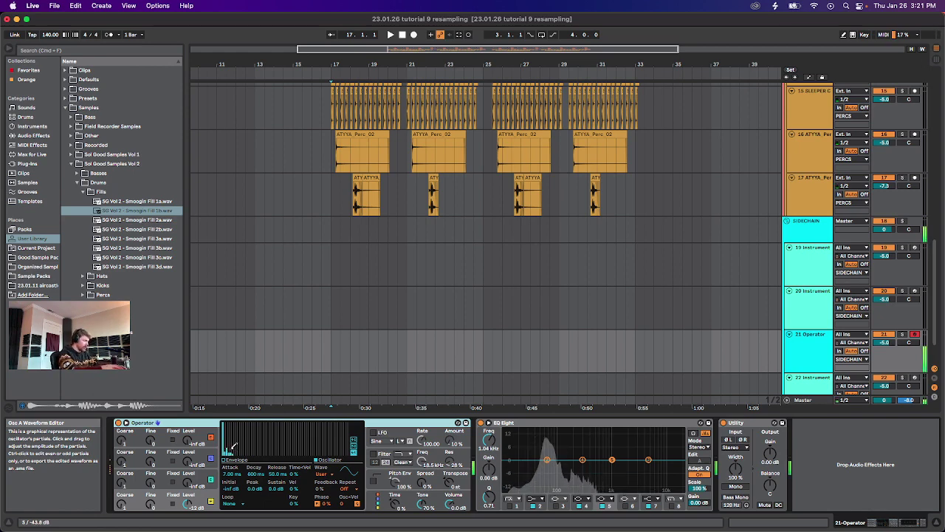
pyautogui.moveTo(189, 505); pyautogui.dragTo(191, 497)
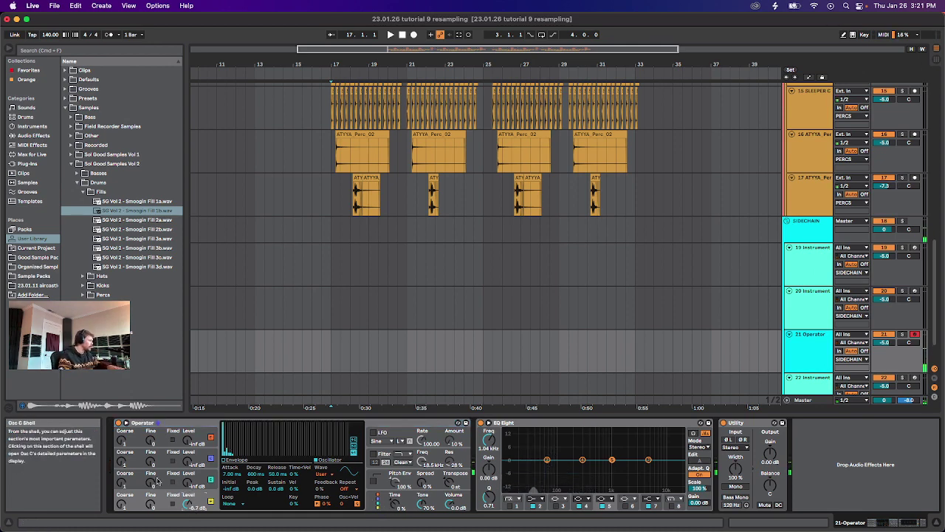
# Change Operator's algorithm and give a second oscillator the Saw D wave, returning to the algorithm display.
pyautogui.click(374, 505)
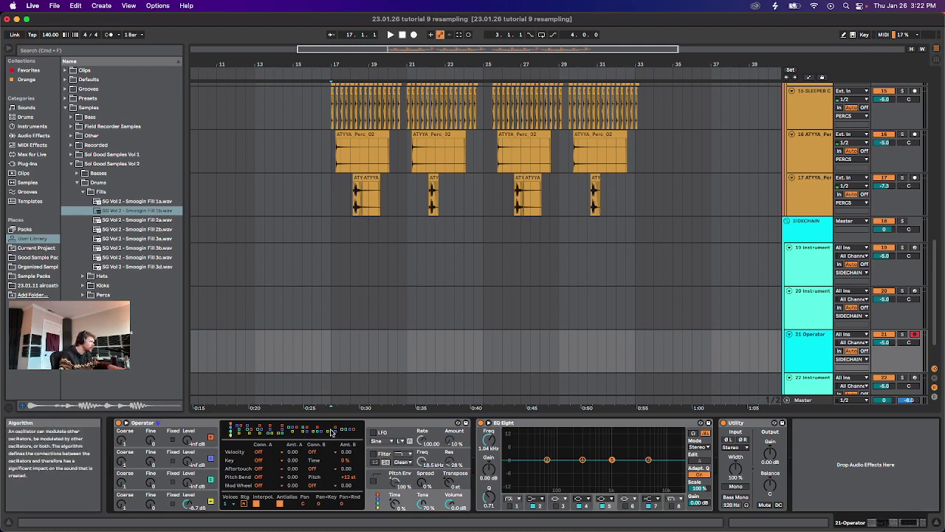
pyautogui.click(204, 479)
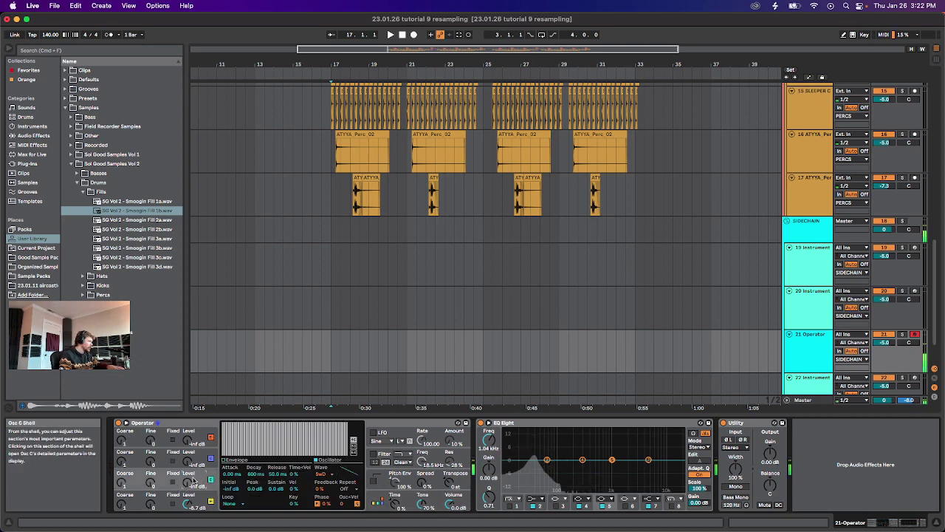
pyautogui.click(372, 499)
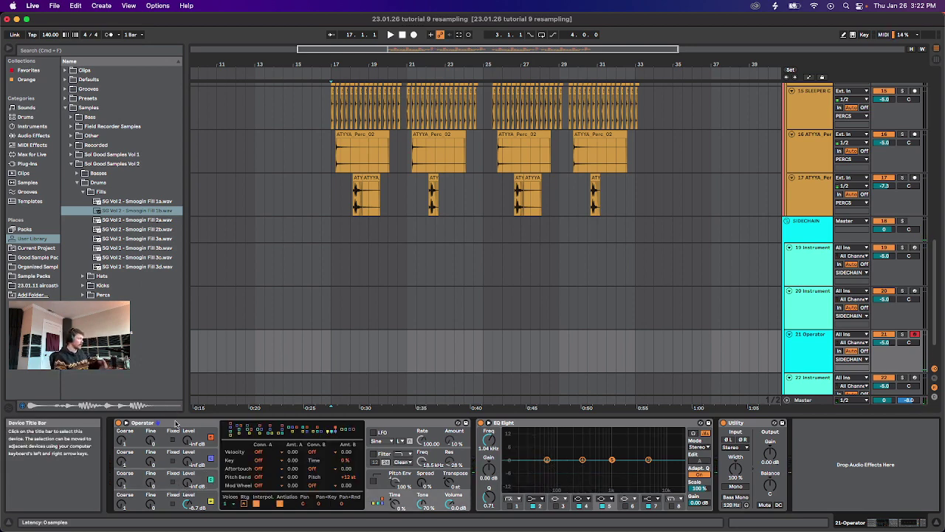
# Group Operator into an Instrument Rack, show its chain list and create a second chain.
pyautogui.press('super+g')
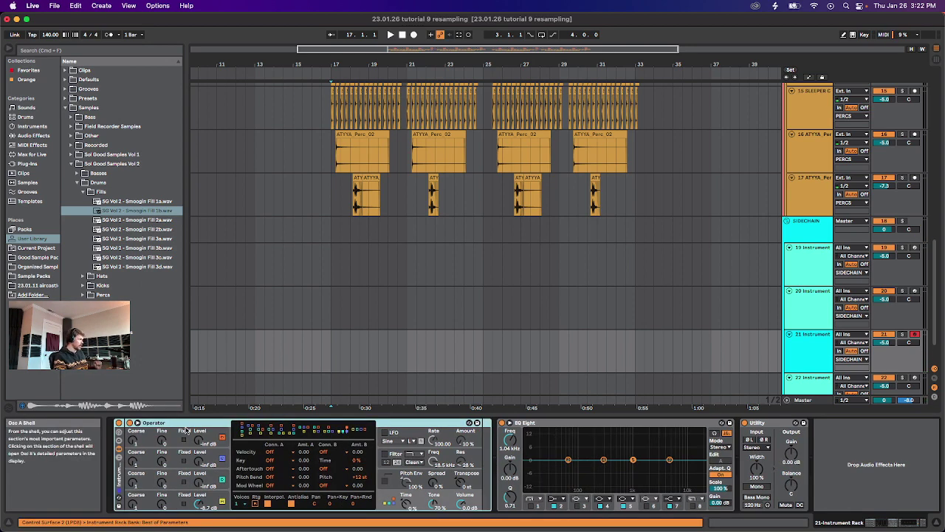
pyautogui.click(119, 457)
pyautogui.rightClick(141, 463)
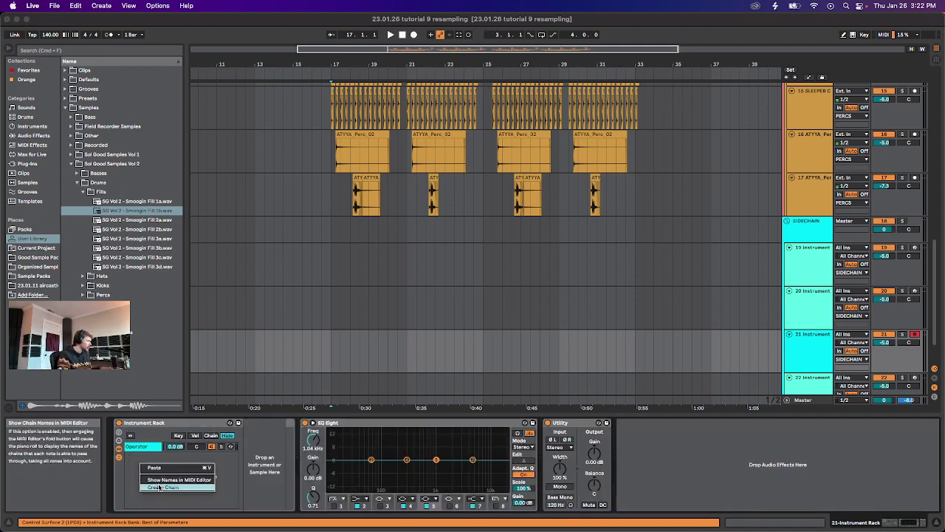
pyautogui.click(159, 488)
# Search the browser for "operator" and load an Operator into the rack's new empty chain.
pyautogui.press('super+f')
pyautogui.write('operat')
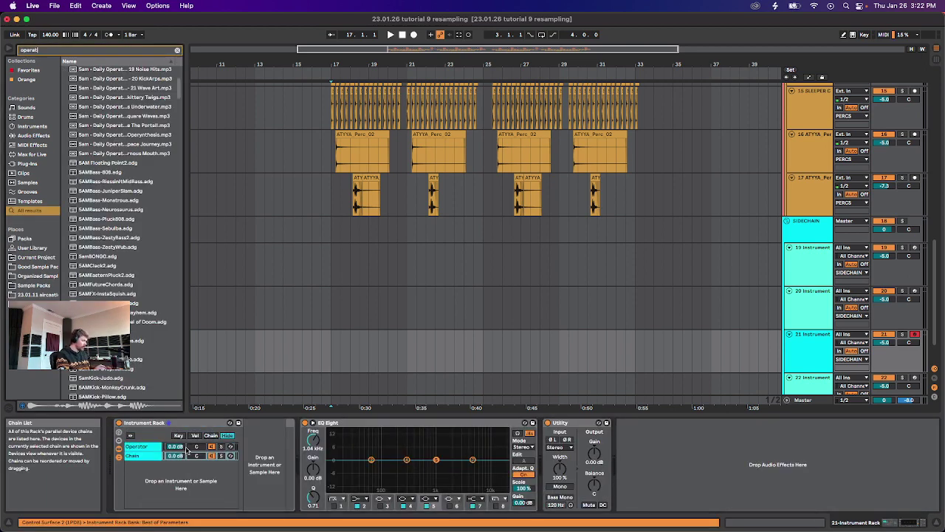
pyautogui.write('or')
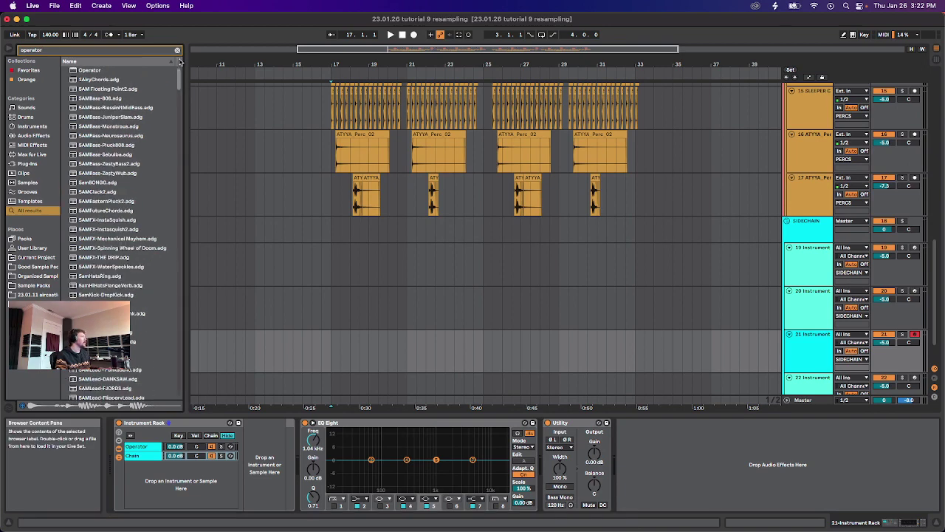
pyautogui.click(87, 71)
pyautogui.moveTo(246, 418); pyautogui.dragTo(252, 463)
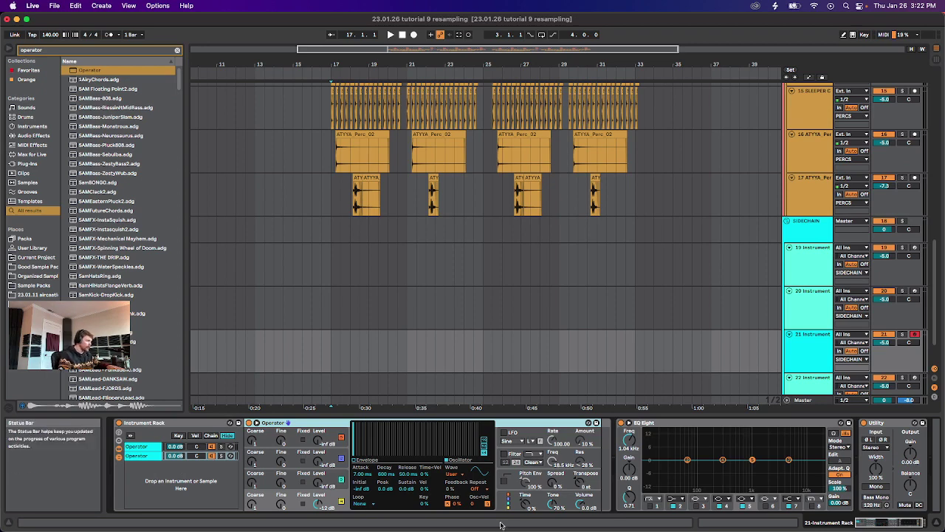
# Add an EQ Eight after Operator in the second chain and set a gentle low cut at 135 Hz.
pyautogui.click(713, 426)
pyautogui.moveTo(713, 427); pyautogui.dragTo(603, 470)
pyautogui.click(636, 506)
pyautogui.moveTo(684, 468); pyautogui.dragTo(691, 476)
# Set the second chain's Operator wave to Saw D and lower its EQ Eight low cut to about 98 Hz.
pyautogui.click(452, 474)
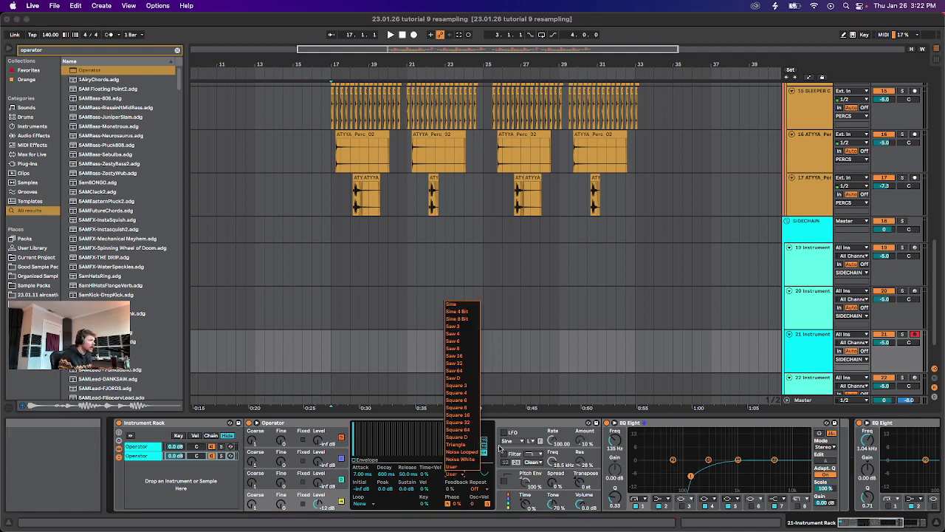
pyautogui.click(458, 380)
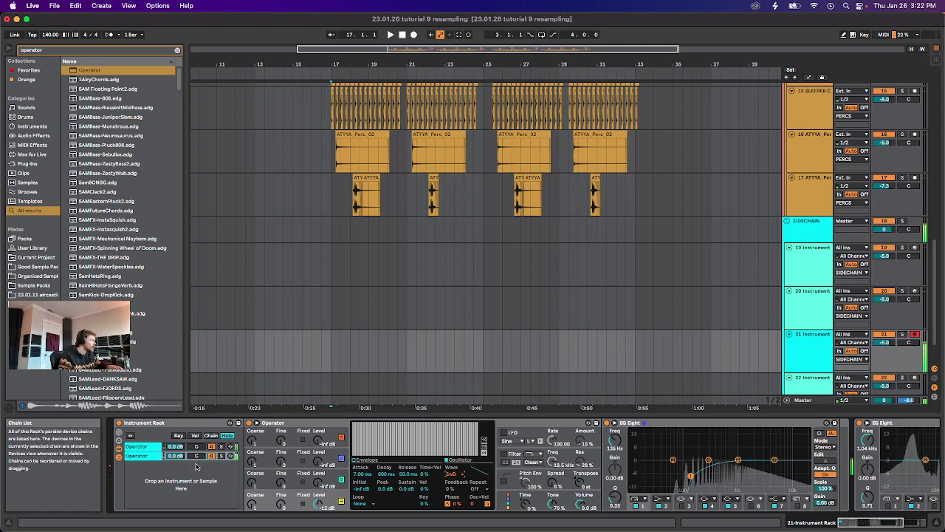
pyautogui.moveTo(691, 476); pyautogui.dragTo(683, 479)
# Change the second chain's Operator algorithm and lower that chain's volume to -1.8 dB.
pyautogui.click(908, 522)
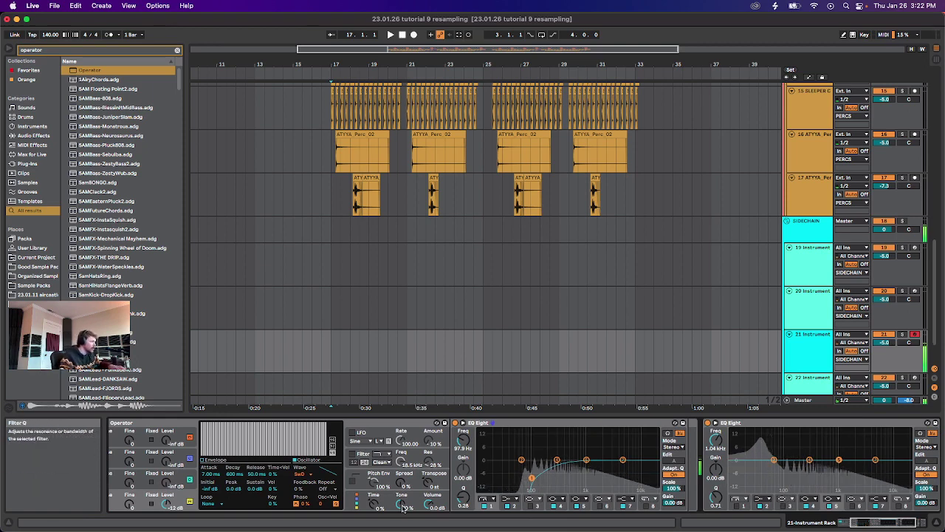
pyautogui.click(357, 501)
pyautogui.click(361, 478)
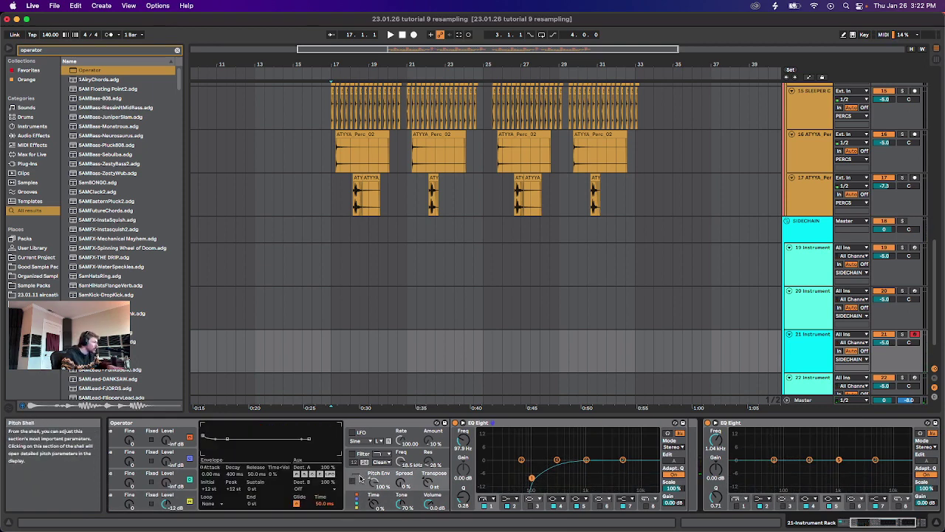
pyautogui.click(353, 501)
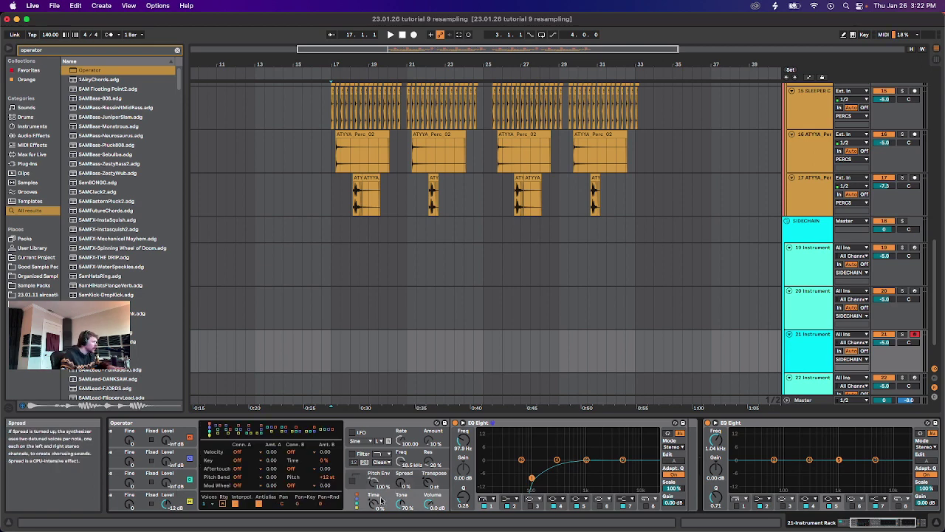
pyautogui.click(324, 433)
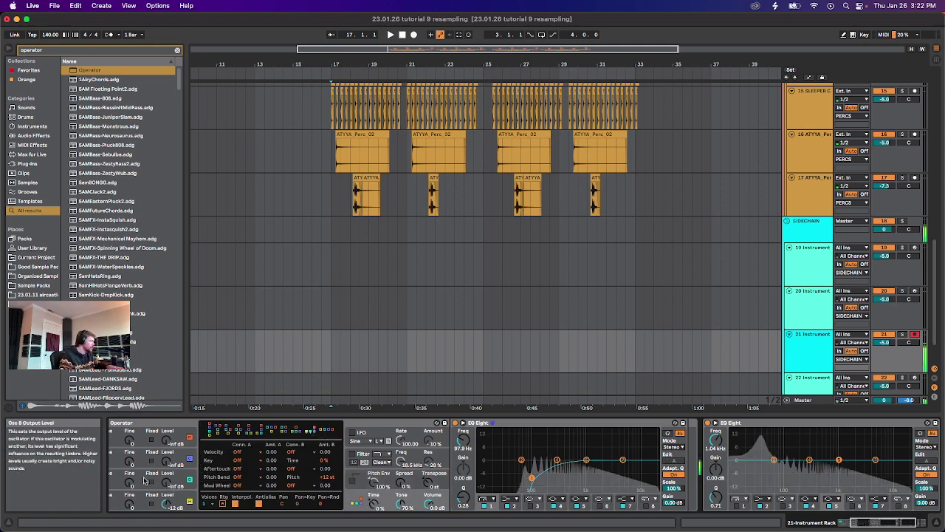
pyautogui.click(167, 482)
pyautogui.moveTo(864, 523); pyautogui.dragTo(639, 525)
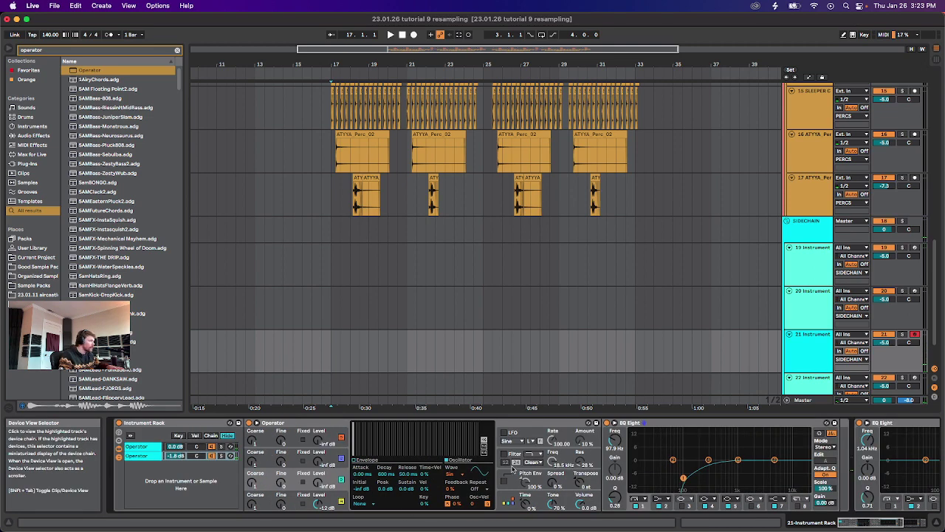
pyautogui.click(509, 502)
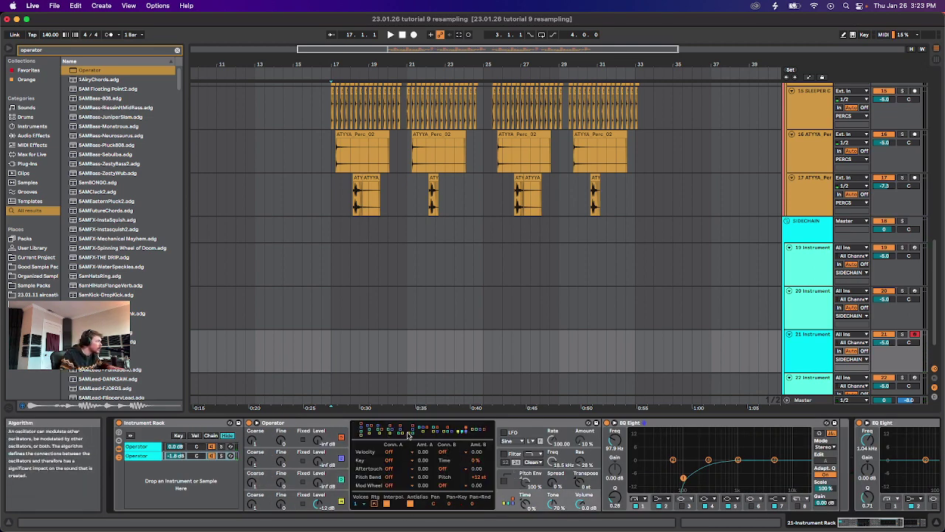
# Set oscillator B's level to -20 dB, and give oscillator C a level of -15 dB with coarse frequency 3.
pyautogui.moveTo(318, 484); pyautogui.dragTo(318, 465)
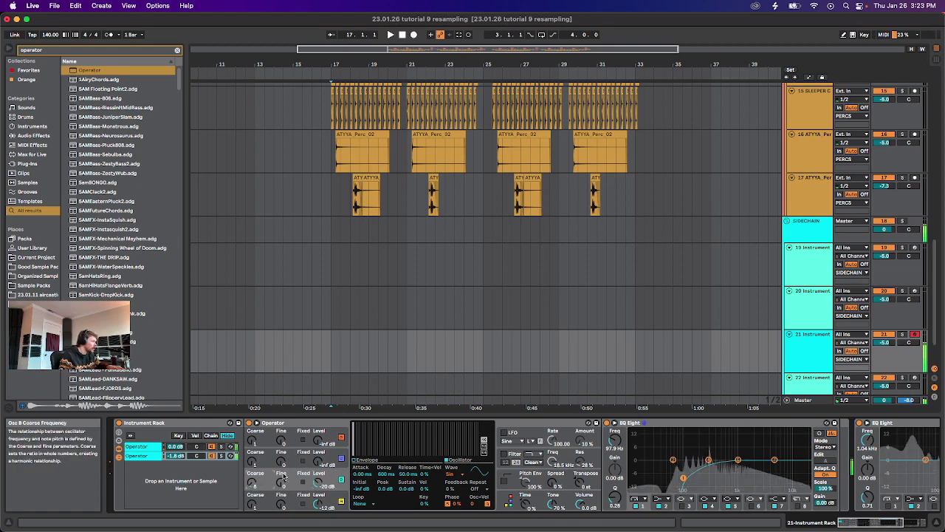
pyautogui.moveTo(319, 461); pyautogui.dragTo(319, 440)
pyautogui.moveTo(252, 461); pyautogui.dragTo(252, 444)
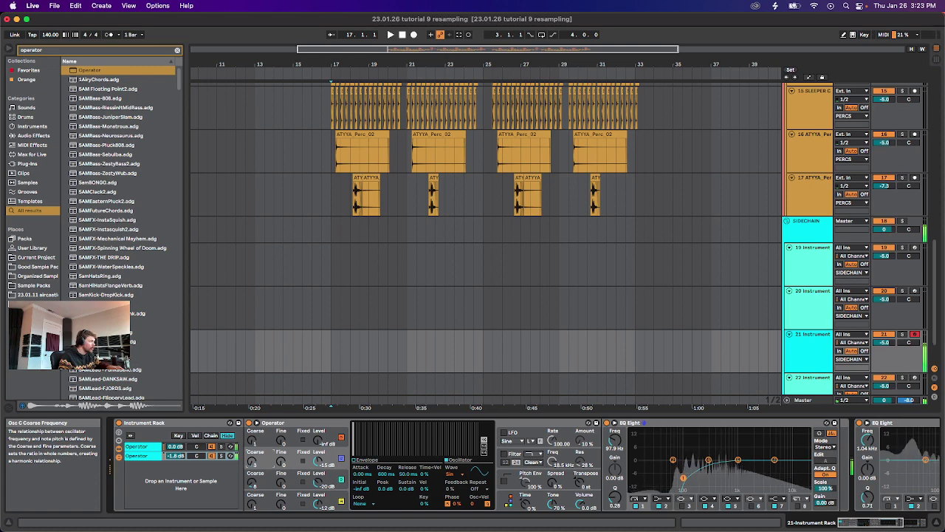
# Set oscillator D's level to -23 dB and its coarse frequency to 2.
pyautogui.moveTo(322, 443); pyautogui.dragTo(322, 435)
pyautogui.moveTo(251, 441); pyautogui.dragTo(252, 424)
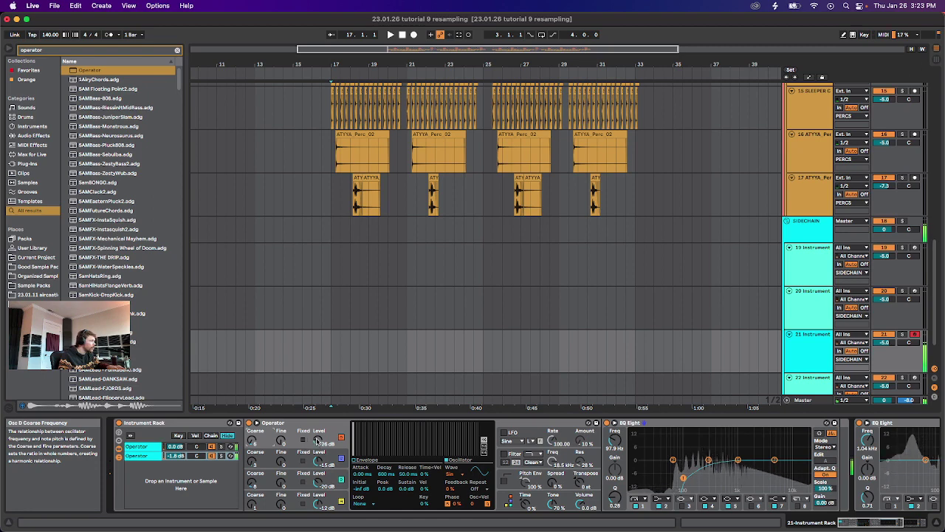
pyautogui.moveTo(317, 440); pyautogui.dragTo(318, 432)
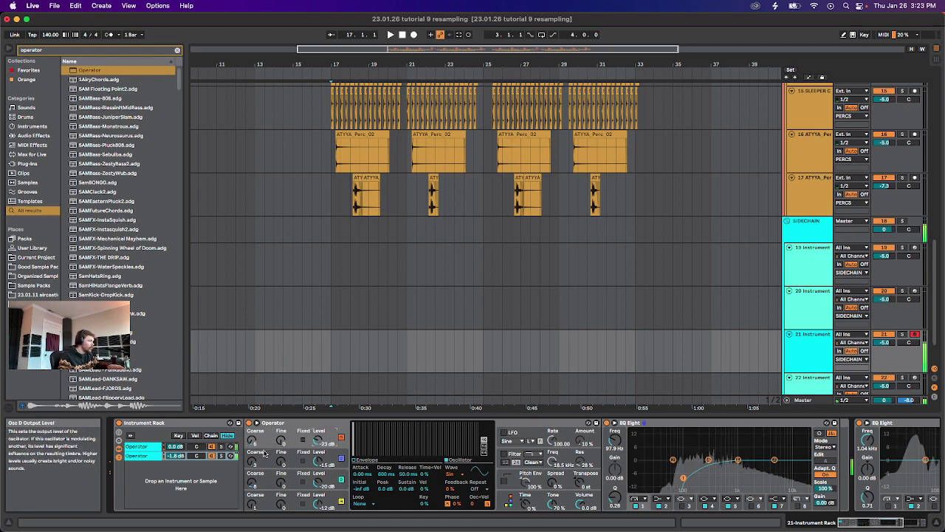
pyautogui.moveTo(253, 442); pyautogui.dragTo(281, 454)
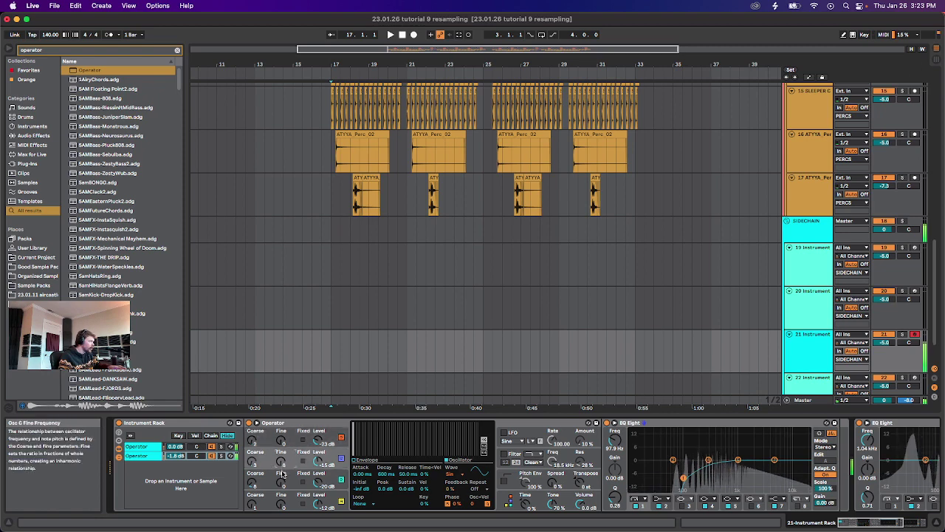
# Detune oscillator B slightly, then set oscillator C's level to -14 dB and oscillator A's level to -23 dB.
pyautogui.click(281, 474)
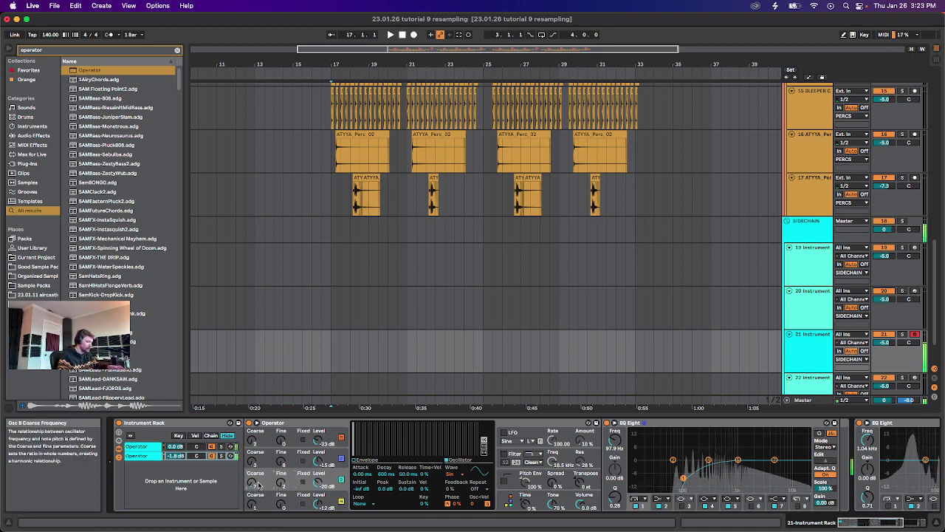
pyautogui.moveTo(319, 460); pyautogui.dragTo(319, 461)
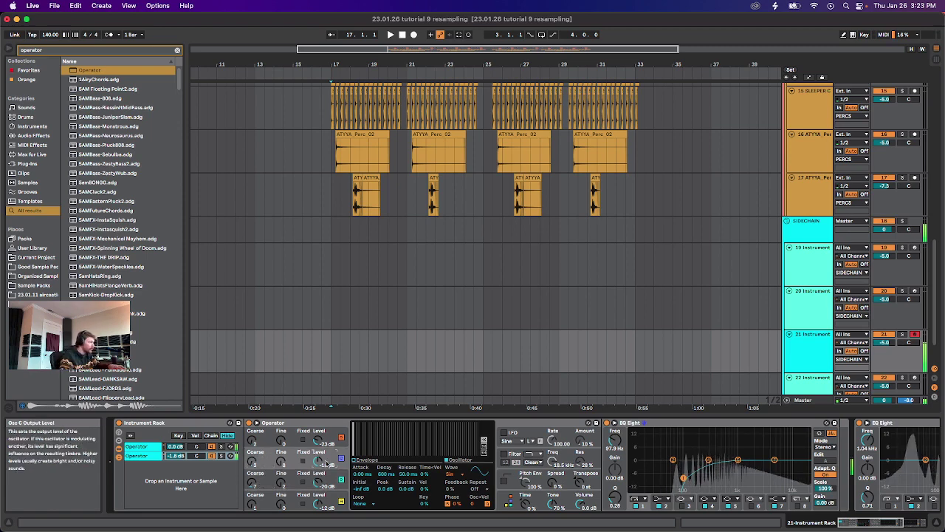
pyautogui.moveTo(320, 504); pyautogui.dragTo(319, 509)
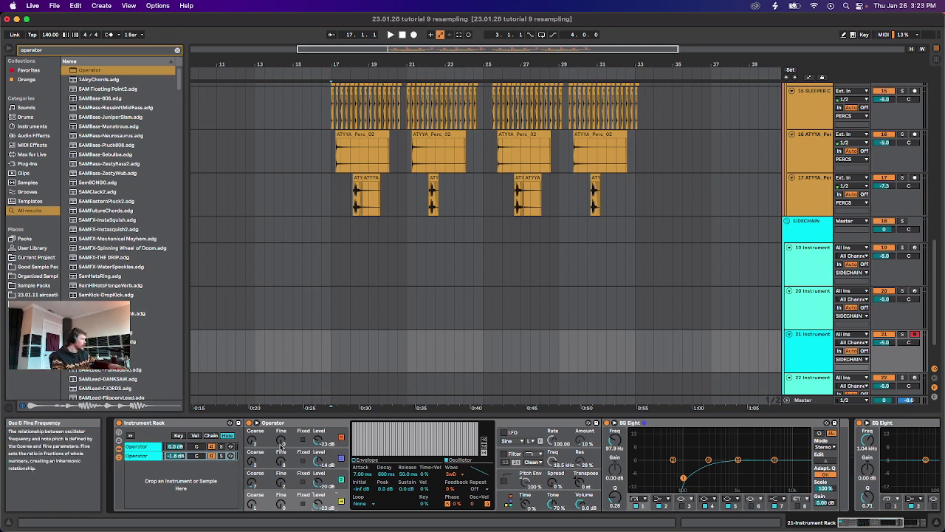
# Paste a third Operator chain into the rack and set oscillator A's coarse frequency to 6, B's level to -14 dB and C's to -25 dB.
pyautogui.moveTo(868, 524); pyautogui.dragTo(726, 526)
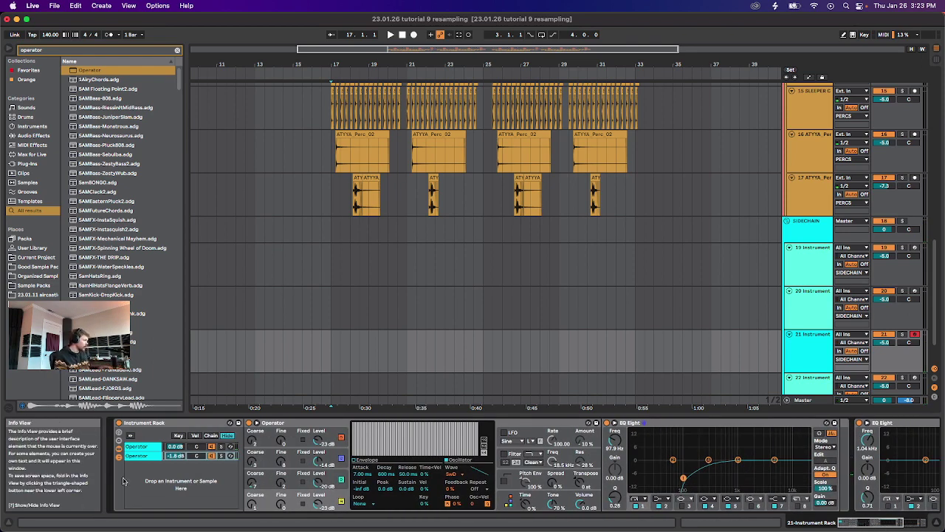
pyautogui.hotkey('ctrl', 'v')
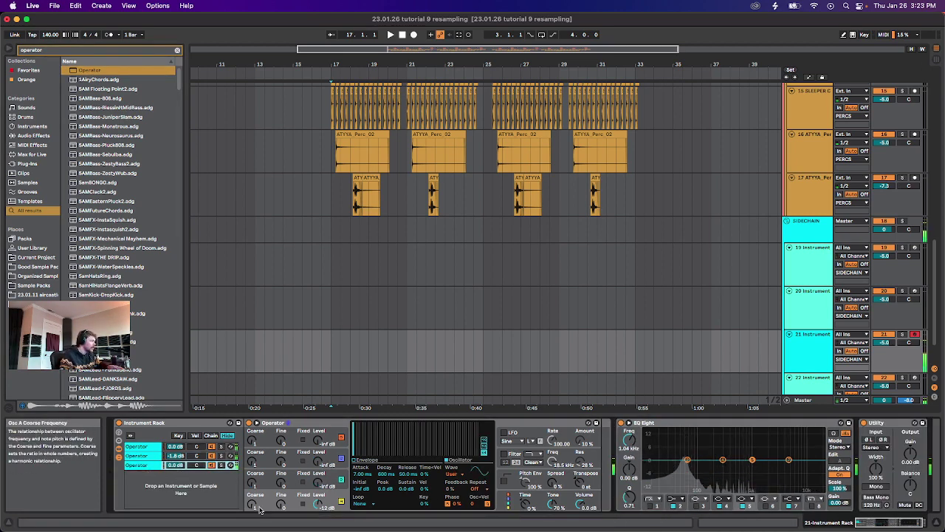
pyautogui.moveTo(259, 510); pyautogui.dragTo(259, 495)
pyautogui.moveTo(318, 482); pyautogui.dragTo(319, 480)
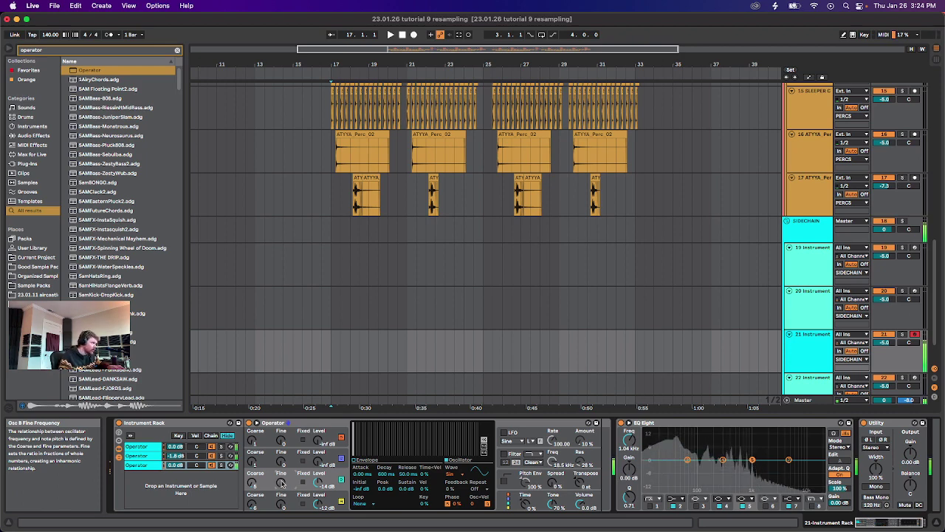
pyautogui.moveTo(317, 465); pyautogui.dragTo(319, 480)
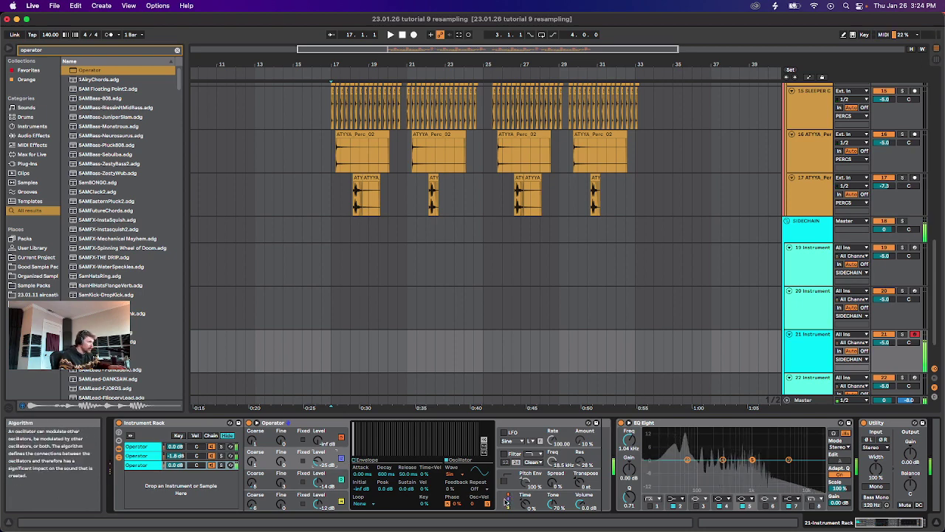
# Lengthen oscillator A's envelope attack to 58.3 ms in the third chain's Operator and to 556 ms in the second chain's Operator.
pyautogui.click(355, 460)
pyautogui.click(334, 496)
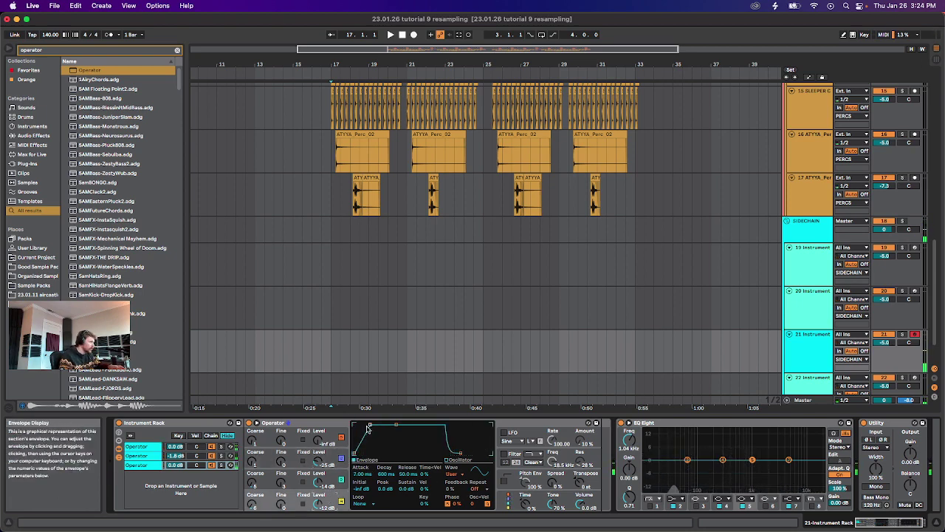
pyautogui.moveTo(368, 425); pyautogui.dragTo(378, 425)
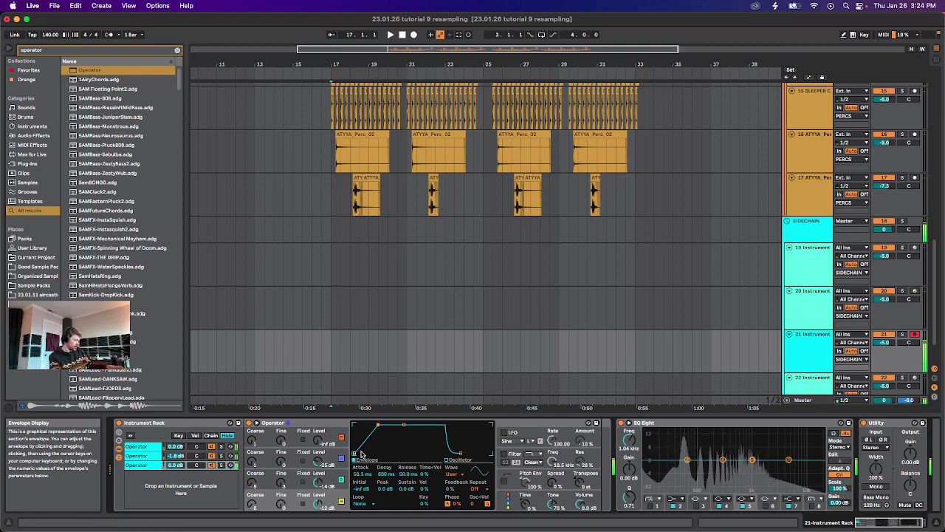
pyautogui.click(142, 456)
pyautogui.click(356, 459)
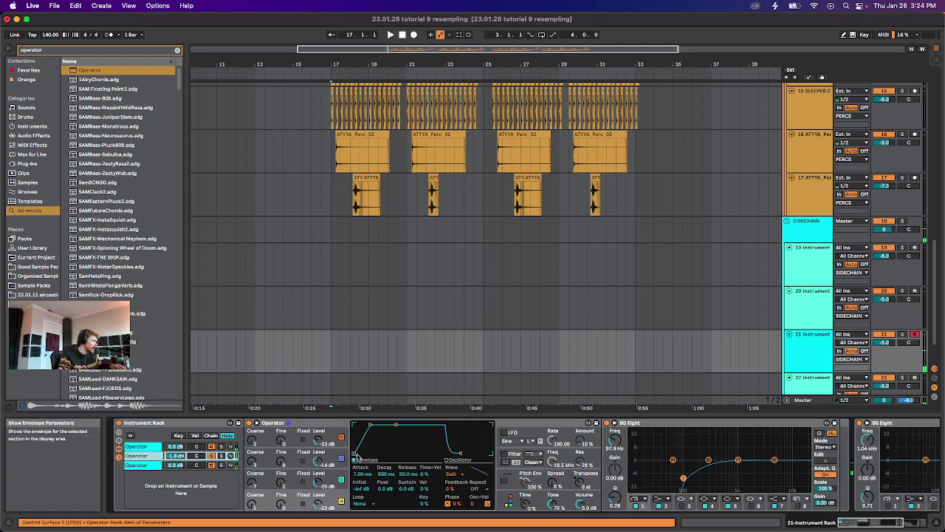
pyautogui.moveTo(369, 425); pyautogui.dragTo(386, 426)
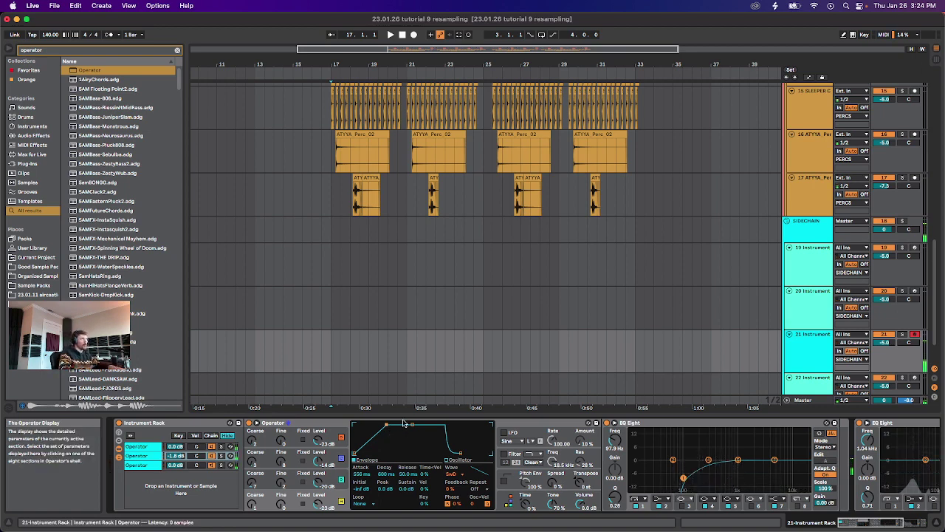
# Create an eight-bar MIDI clip from bar 17 to bar 25 on track 21.
pyautogui.moveTo(331, 337); pyautogui.dragTo(485, 333)
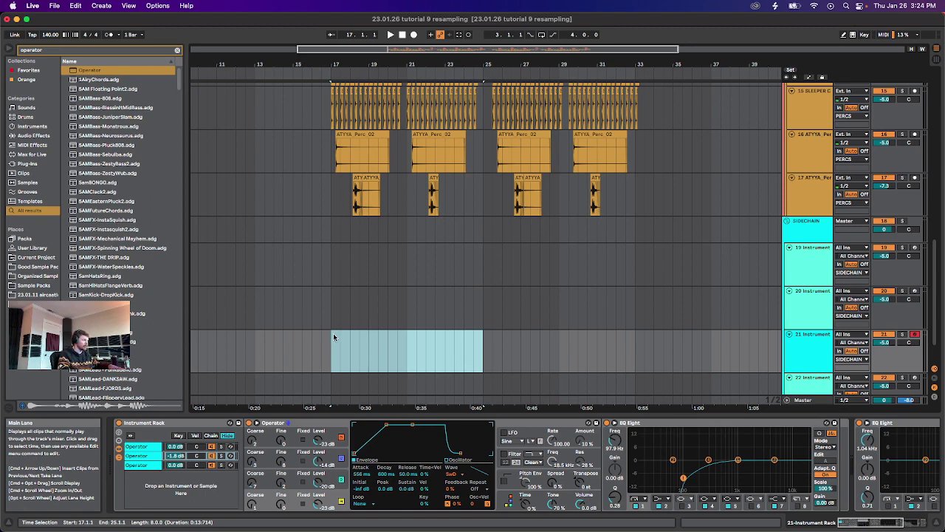
pyautogui.moveTo(332, 337); pyautogui.dragTo(485, 337)
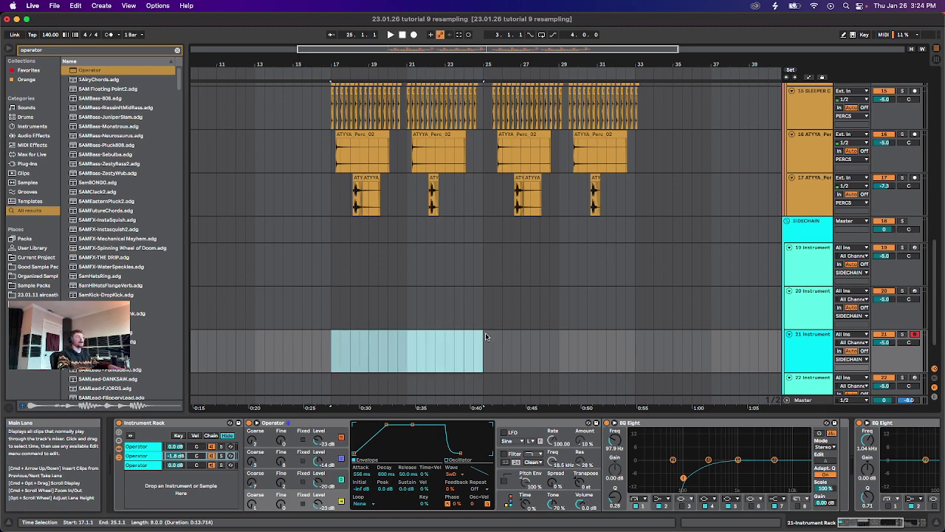
pyautogui.press('super+shift+m')
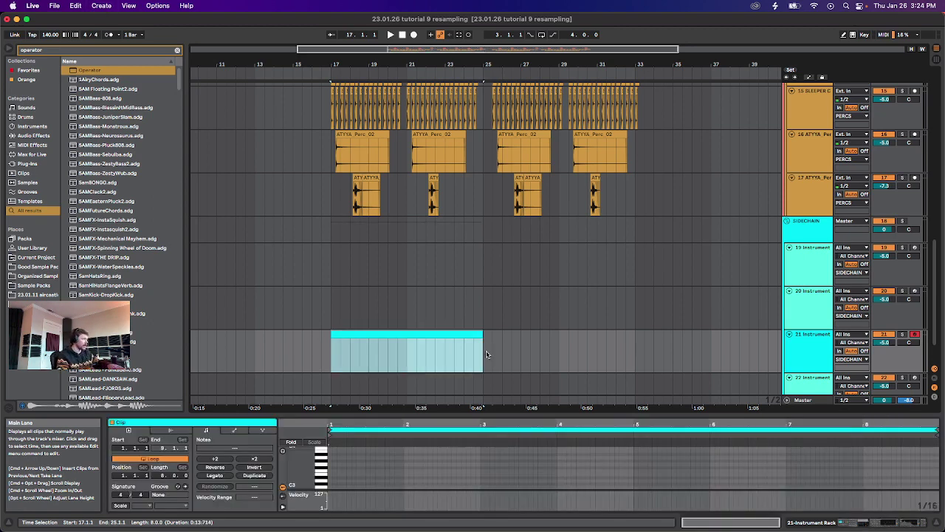
# Add a D#0 note at the clip's start and extend it over all eight bars.
pyautogui.moveTo(300, 458); pyautogui.dragTo(300, 314)
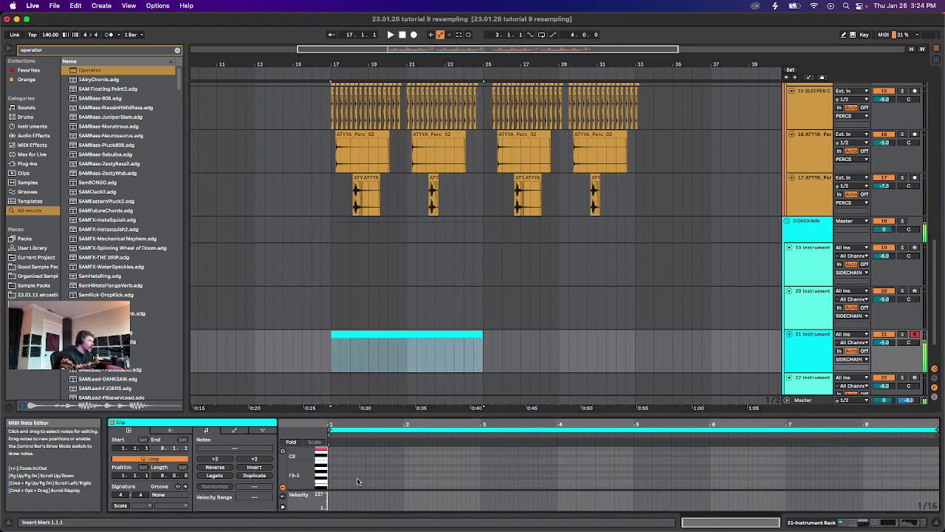
pyautogui.scroll(2, 353, 480)
pyautogui.doubleClick(330, 466)
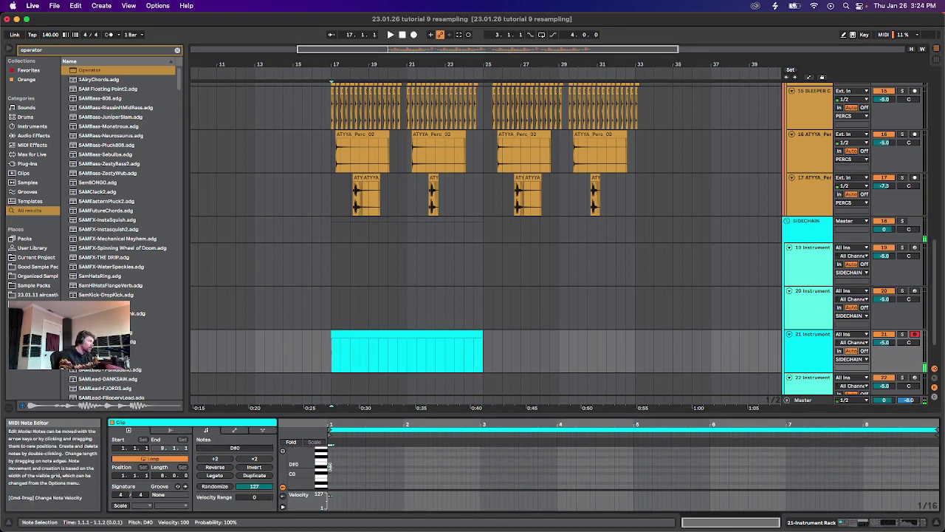
pyautogui.moveTo(339, 465); pyautogui.dragTo(937, 466)
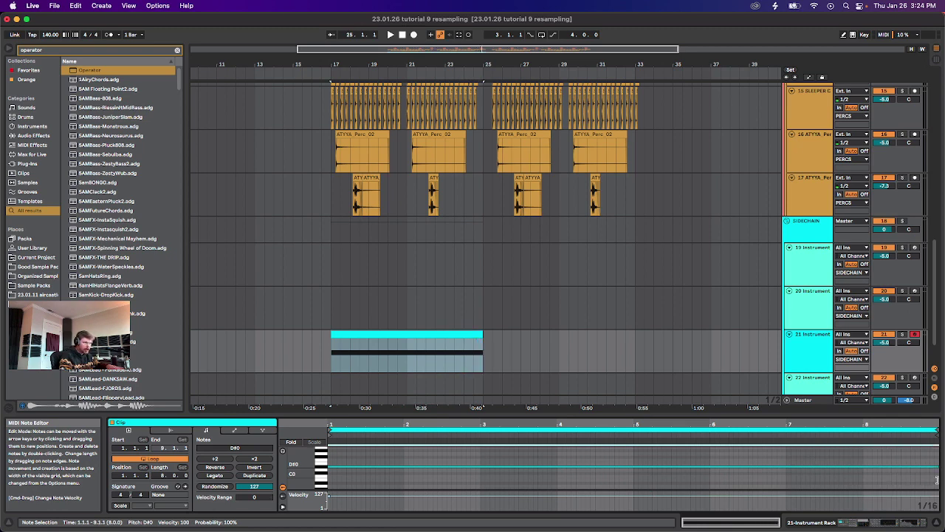
# Show track 21's devices, solo the track and play the held note from bar 17.
pyautogui.click(331, 351)
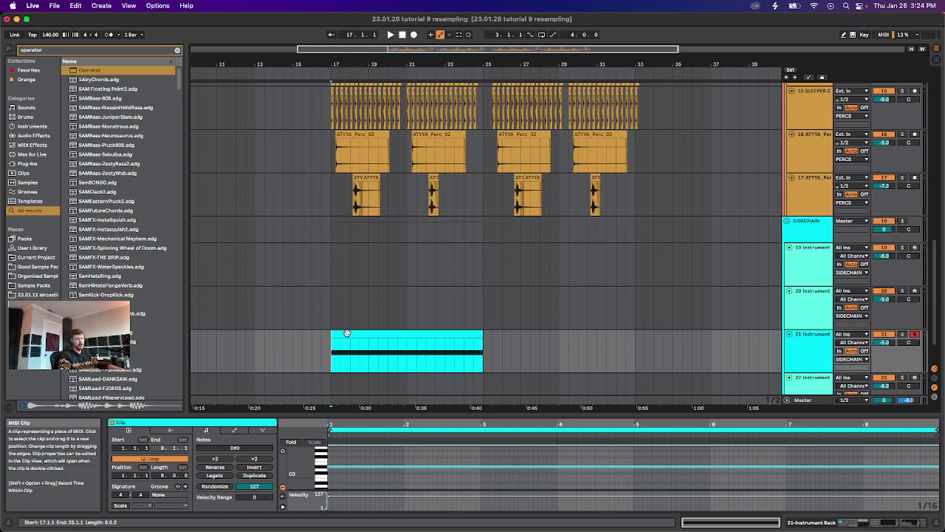
pyautogui.click(375, 333)
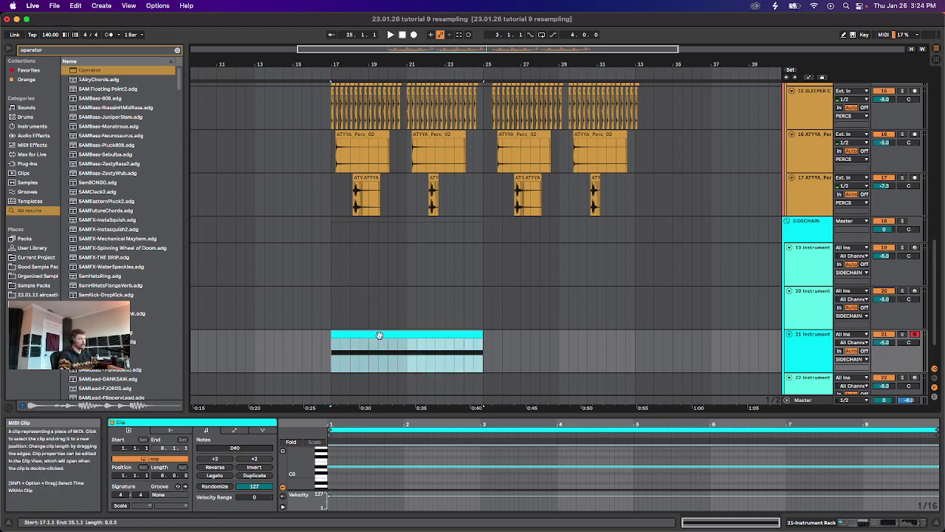
pyautogui.click(816, 334)
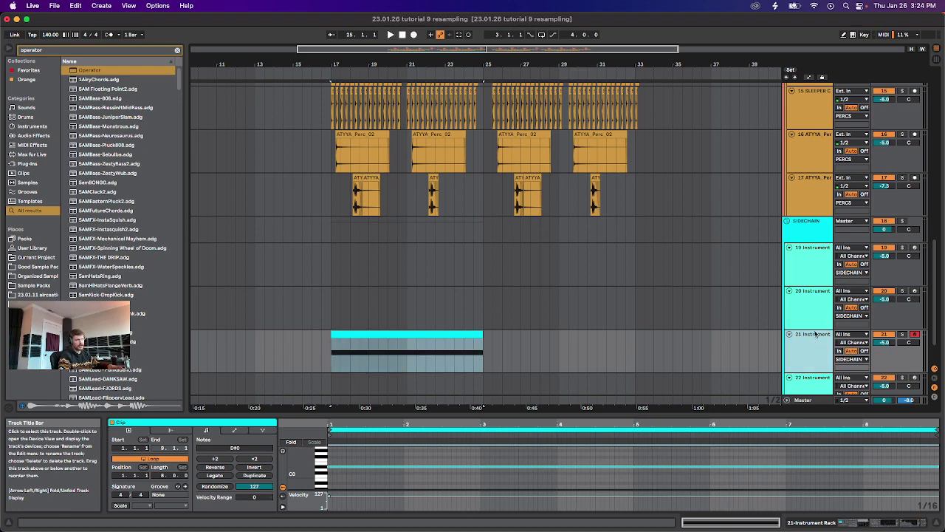
pyautogui.doubleClick(817, 353)
pyautogui.click(331, 358)
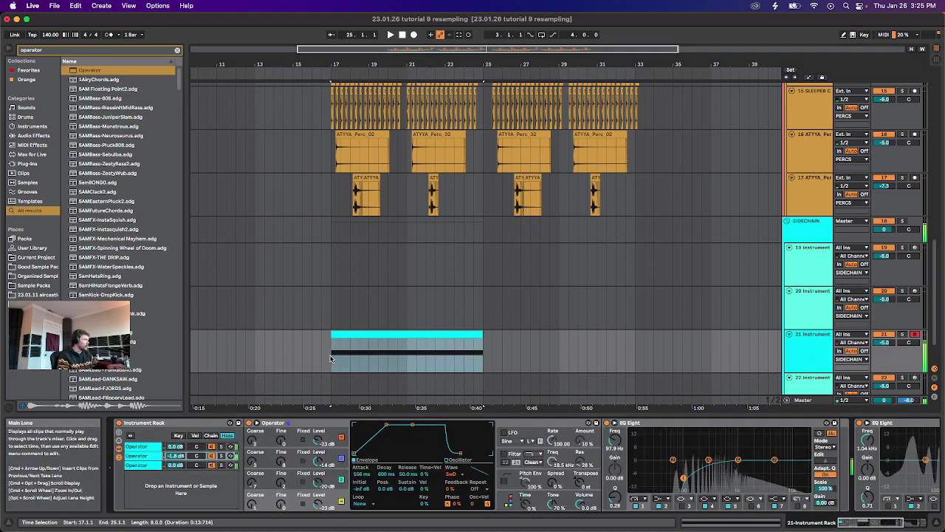
pyautogui.click(331, 358)
pyautogui.click(904, 336)
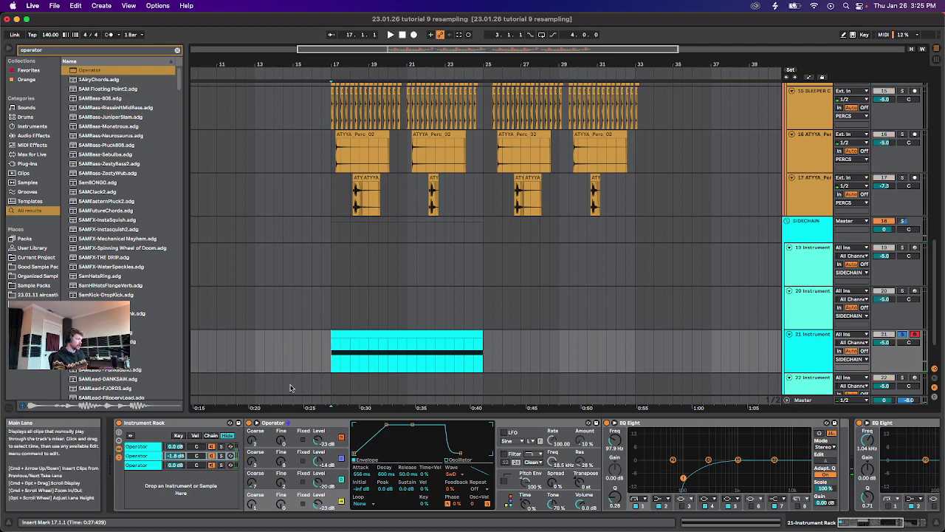
pyautogui.press('space')
pyautogui.press('space')
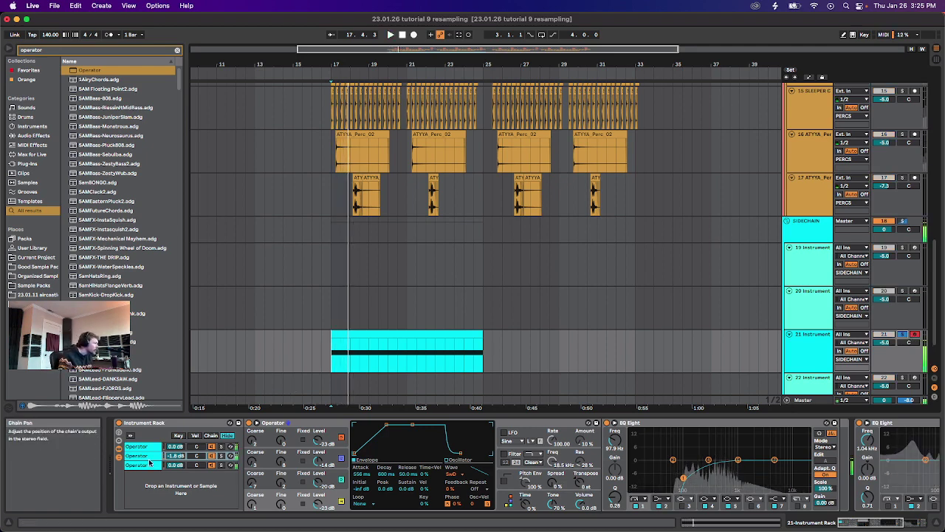
# Balance the layers during playback: set the second chain to -2.7 dB, the third to -2.4 dB, and lower oscillator C's level in the second.
pyautogui.click(146, 466)
pyautogui.moveTo(175, 465)
pyautogui.mouseDown()
pyautogui.moveTo(175, 473)
pyautogui.moveTo(176, 458)
pyautogui.mouseUp()
pyautogui.press('space')
pyautogui.press('space')
pyautogui.press('space')
pyautogui.press('space')
pyautogui.press('space')
pyautogui.press('space')
pyautogui.moveTo(319, 462); pyautogui.dragTo(319, 470)
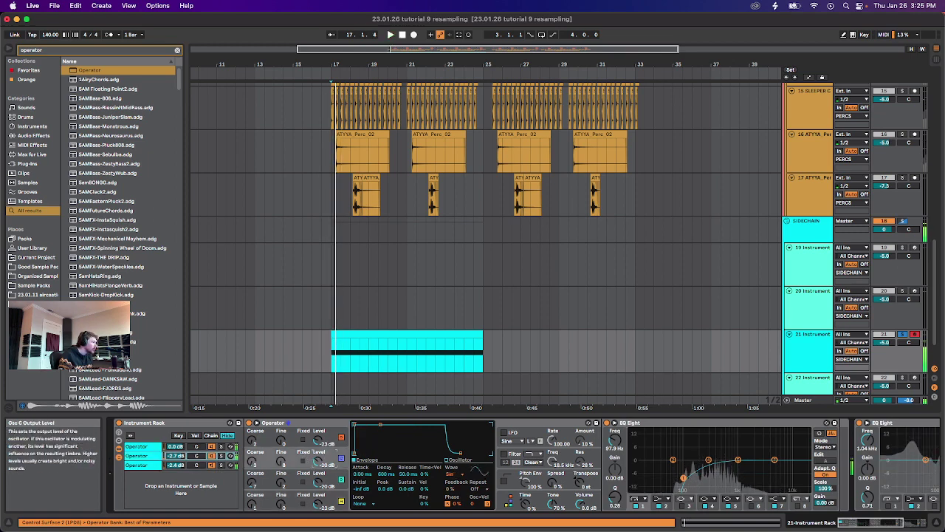
# Set the selected oscillator's envelope attack in the second chain to 946 ms and replay the held note from bar 17.
pyautogui.press('space')
pyautogui.press('space')
pyautogui.moveTo(355, 425); pyautogui.dragTo(391, 425)
pyautogui.press('space')
pyautogui.click(330, 455)
pyautogui.press('space')
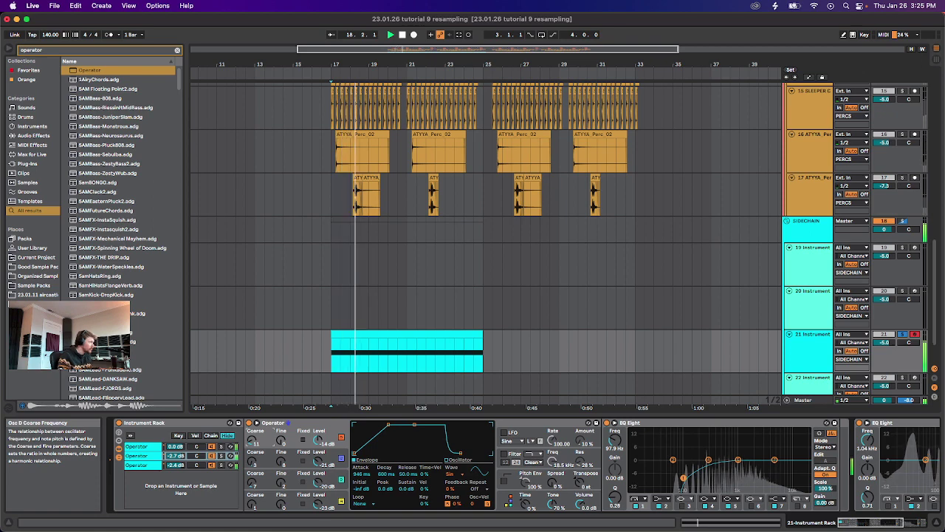
pyautogui.press('space')
pyautogui.press('space')
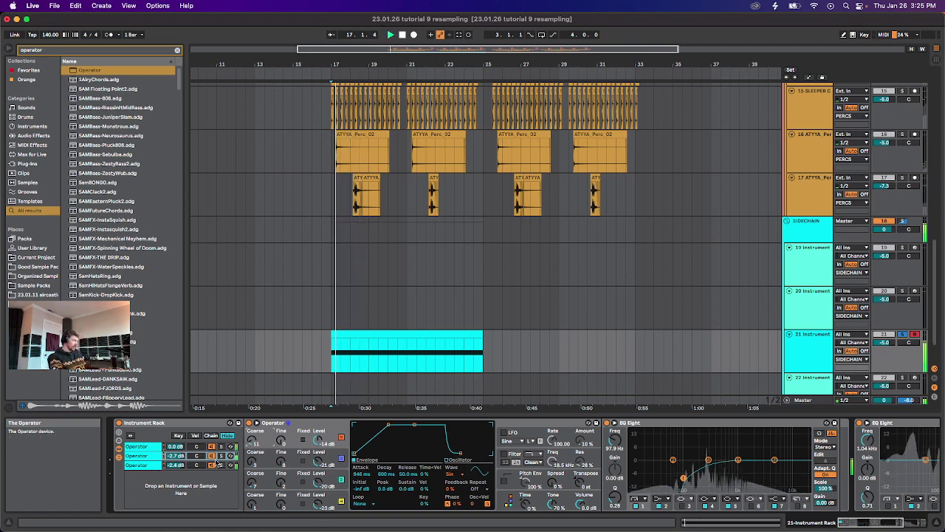
# Shape oscillator C's envelope in the third chain during playback: attack 725 ms, decay 7.86 s and sustain -8.3 dB.
pyautogui.click(138, 466)
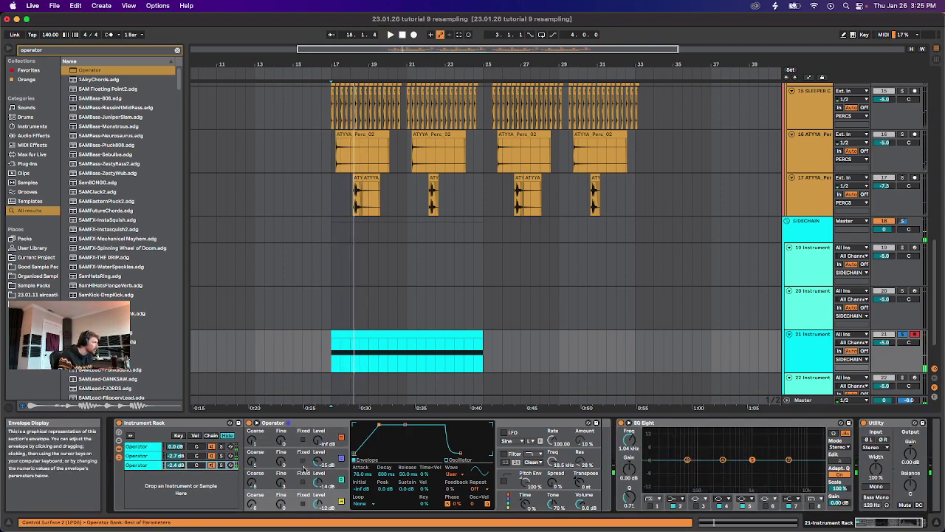
pyautogui.click(304, 472)
pyautogui.press('space')
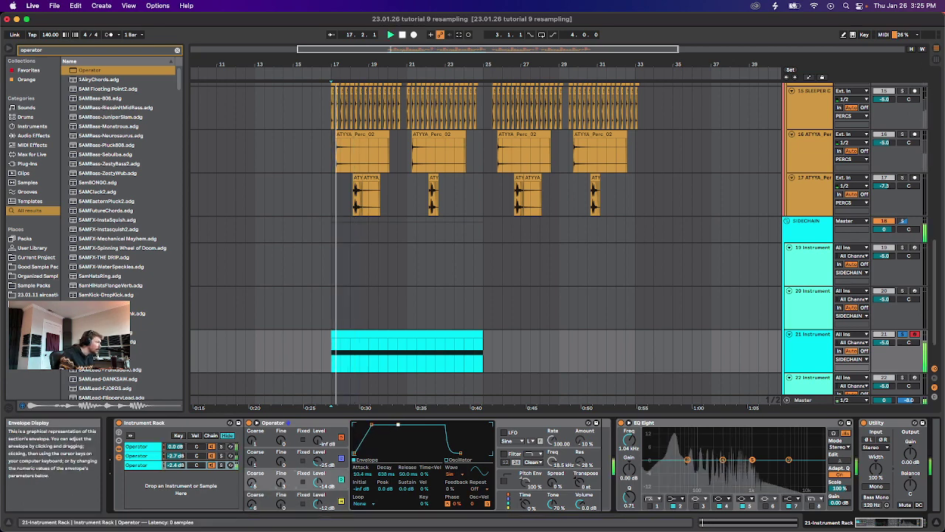
pyautogui.moveTo(398, 425); pyautogui.dragTo(424, 430)
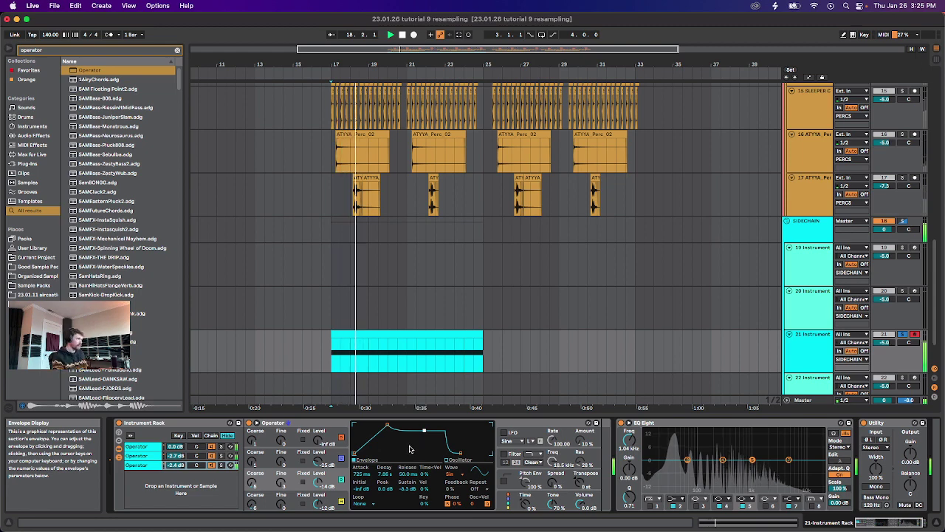
# Select the eight-bar clip on track 21 and play it from bar 17 to check the reshaped third layer.
pyautogui.click(445, 355)
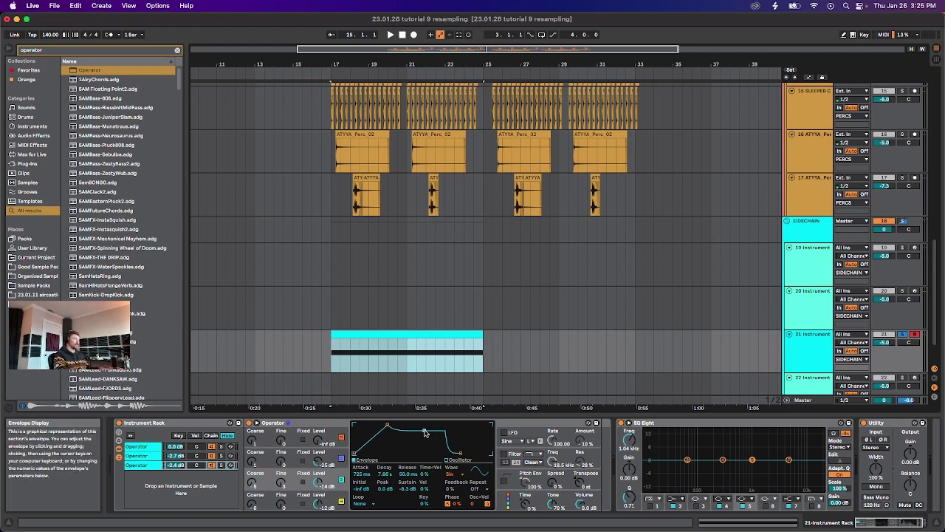
pyautogui.click(384, 334)
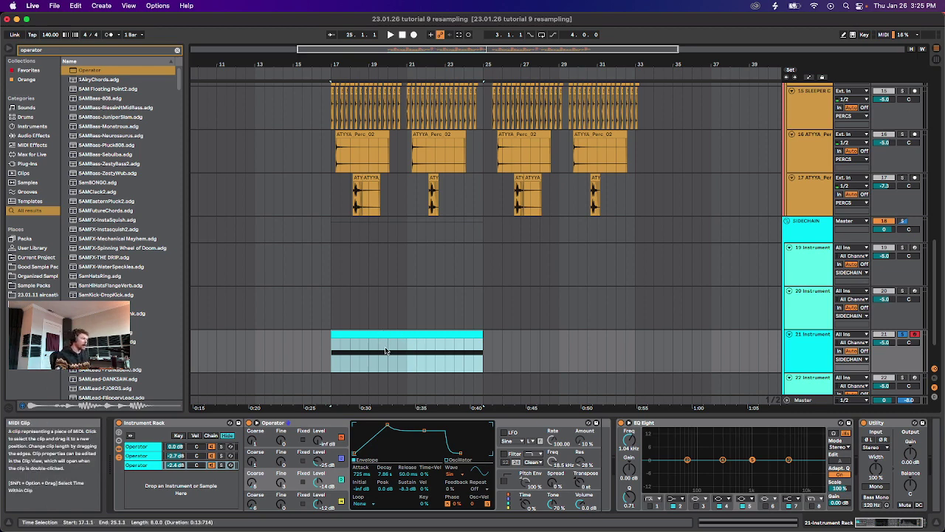
pyautogui.press('space')
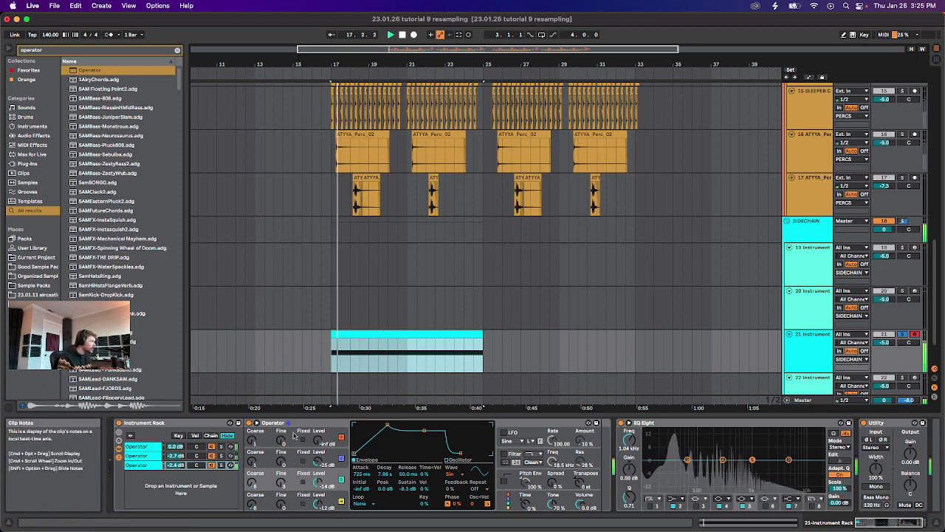
pyautogui.click(319, 471)
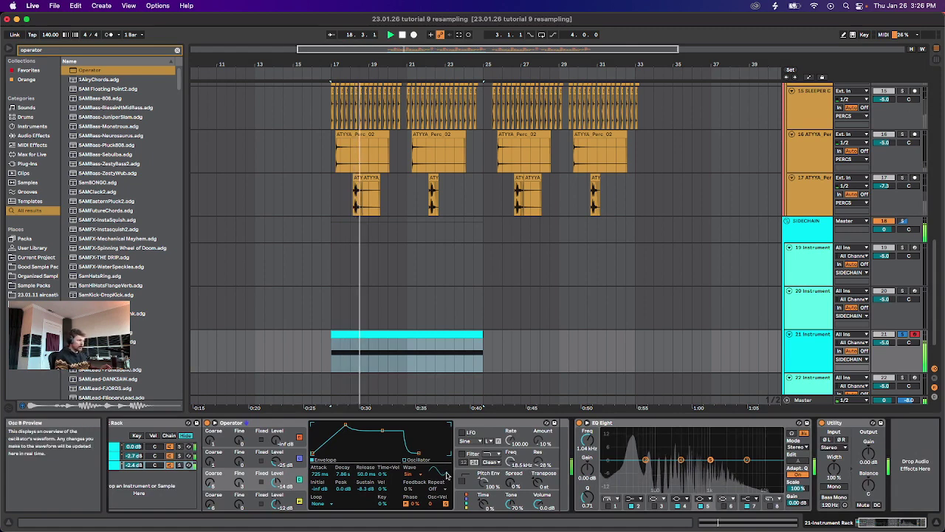
pyautogui.hscroll(-2, 390, 455)
pyautogui.press('space')
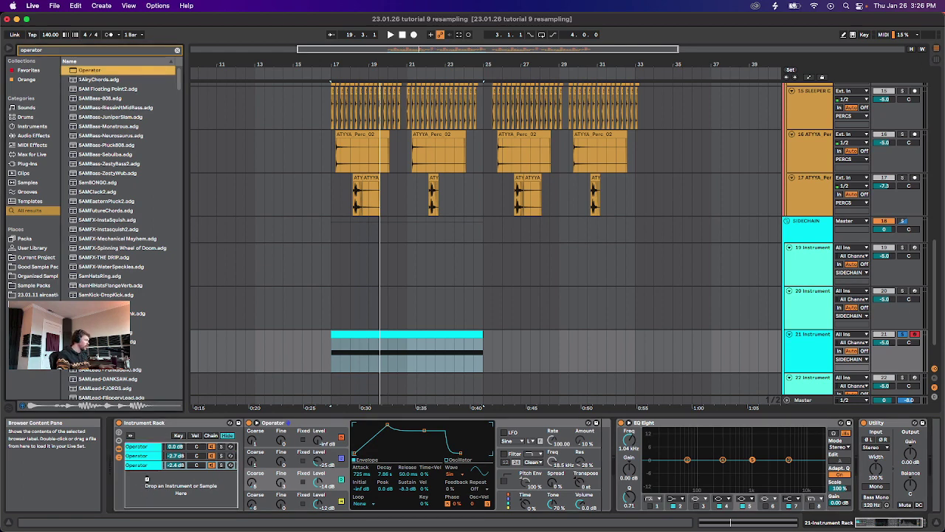
# Add a fourth Operator chain to the rack, with oscillator C at -28 dB using the NoW noise waveform.
pyautogui.moveTo(146, 478); pyautogui.dragTo(146, 480)
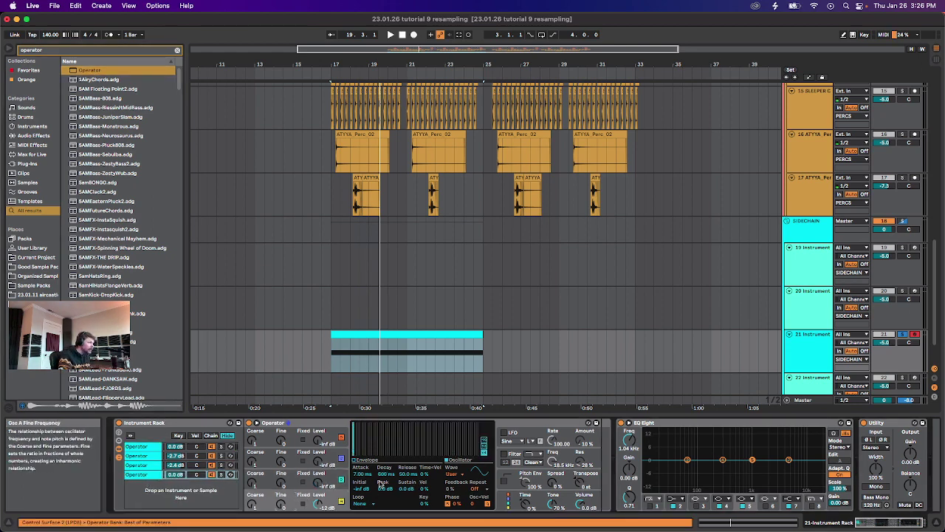
pyautogui.moveTo(319, 481); pyautogui.dragTo(318, 474)
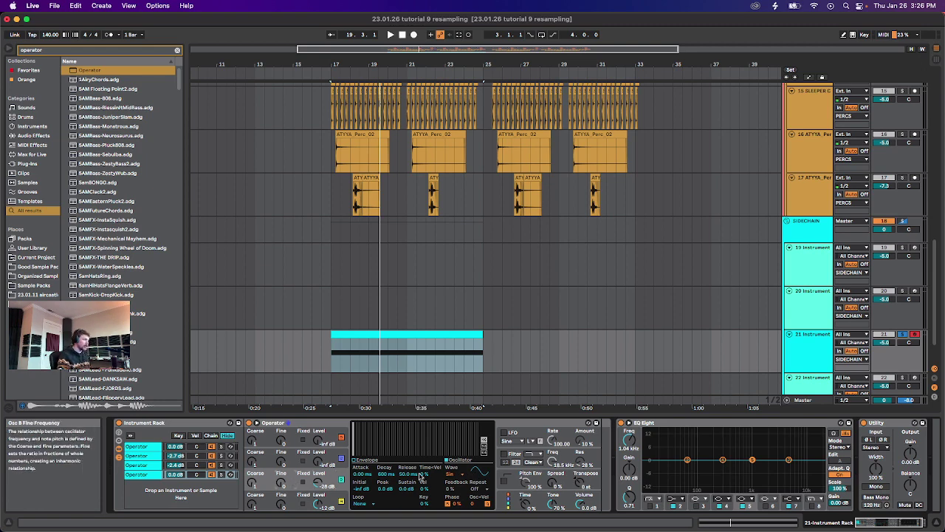
pyautogui.click(449, 475)
pyautogui.click(469, 465)
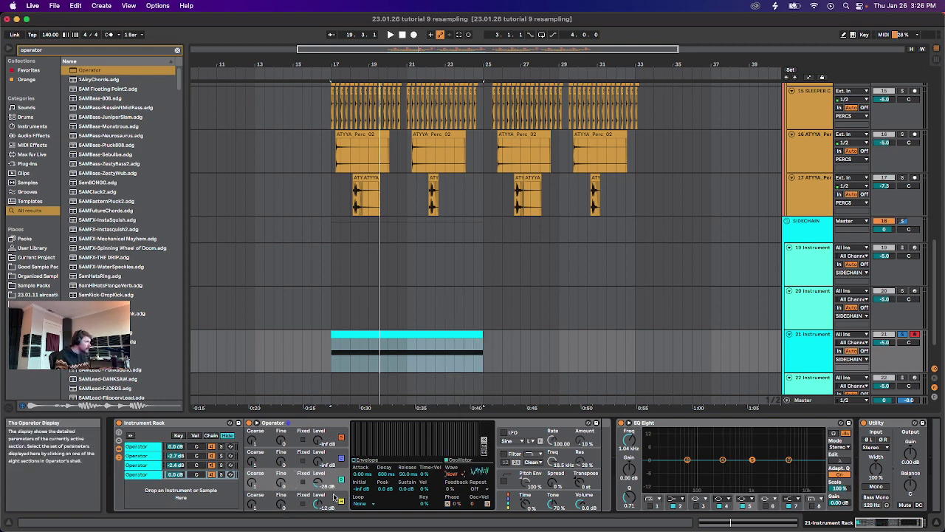
# Transpose the fourth chain's Operator to -36 st with 34% spread, and set the chain volume to -14.6 dB.
pyautogui.click(577, 487)
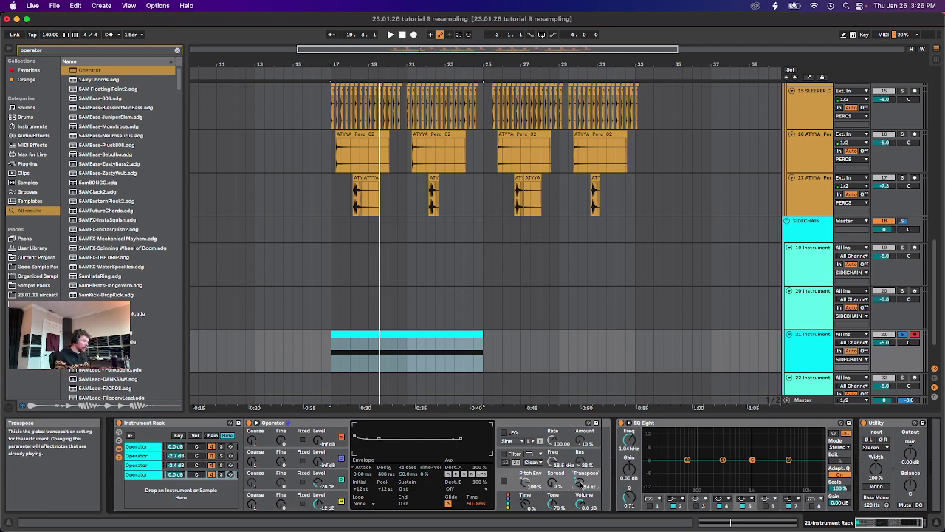
pyautogui.moveTo(176, 475); pyautogui.dragTo(176, 493)
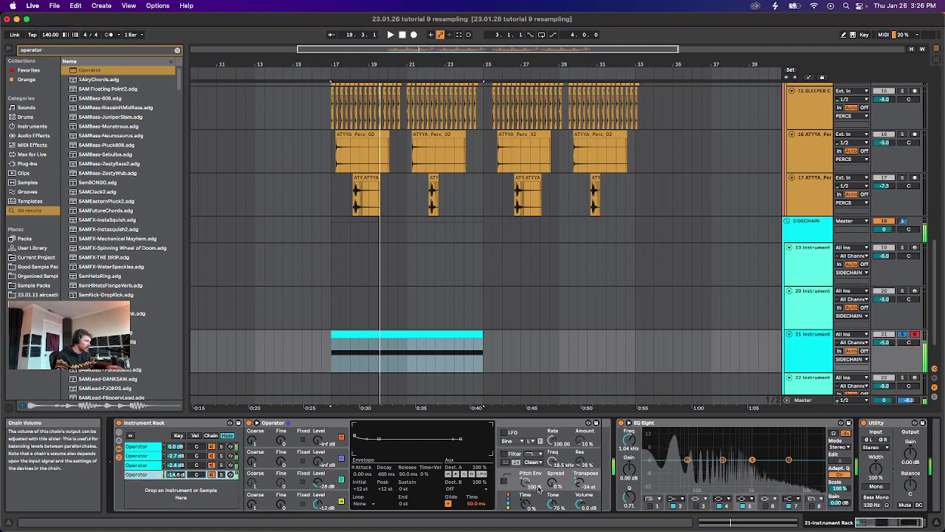
pyautogui.moveTo(581, 483); pyautogui.dragTo(581, 494)
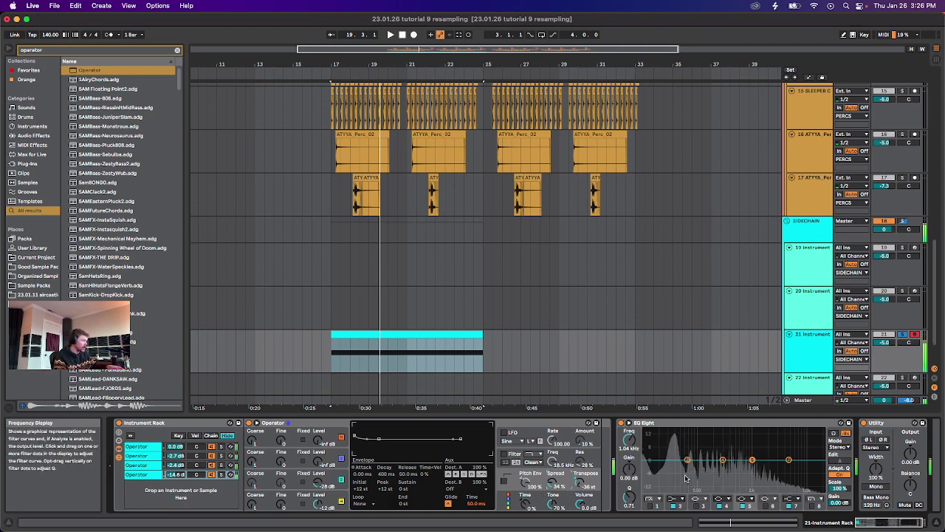
# Find the OTT preset and insert it after Operator in the fourth chain, with its amount at 24%.
pyautogui.press('super+f')
pyautogui.write('ot')
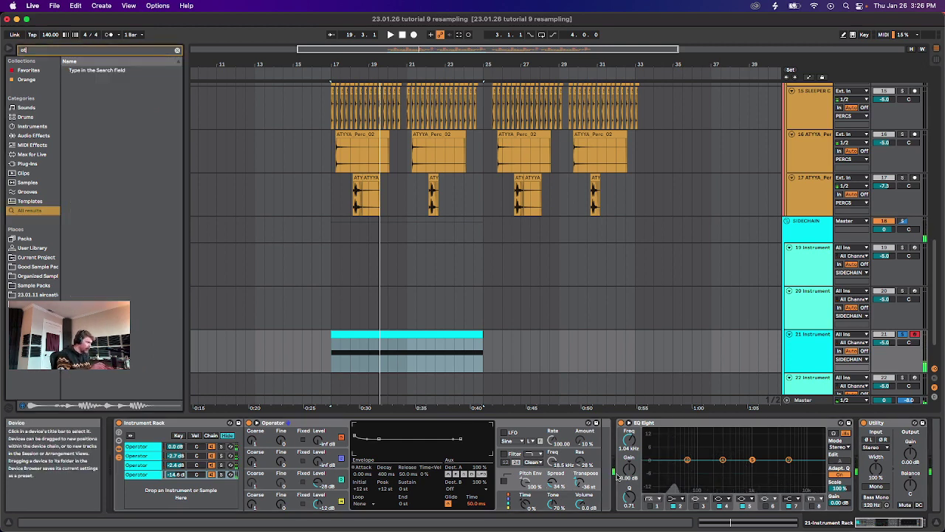
pyautogui.write('t')
pyautogui.press('Down')
pyautogui.press('Down')
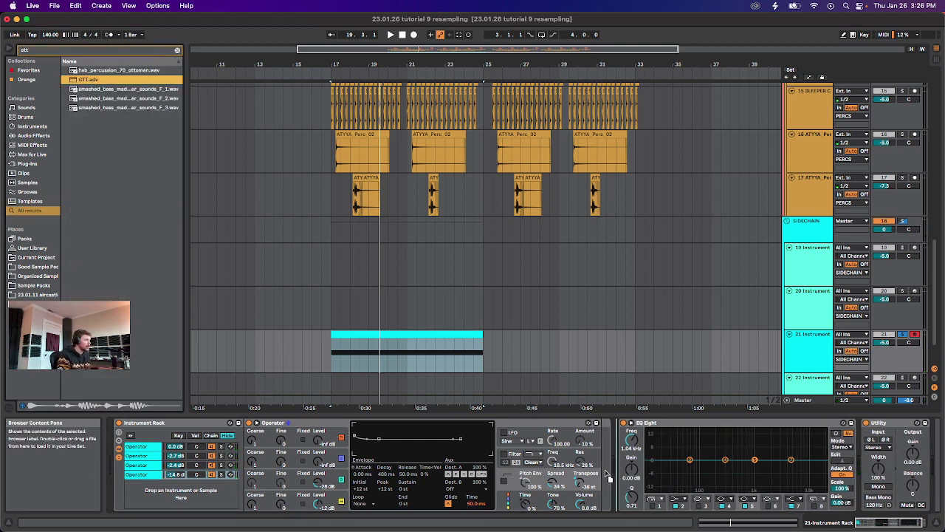
pyautogui.press('Return')
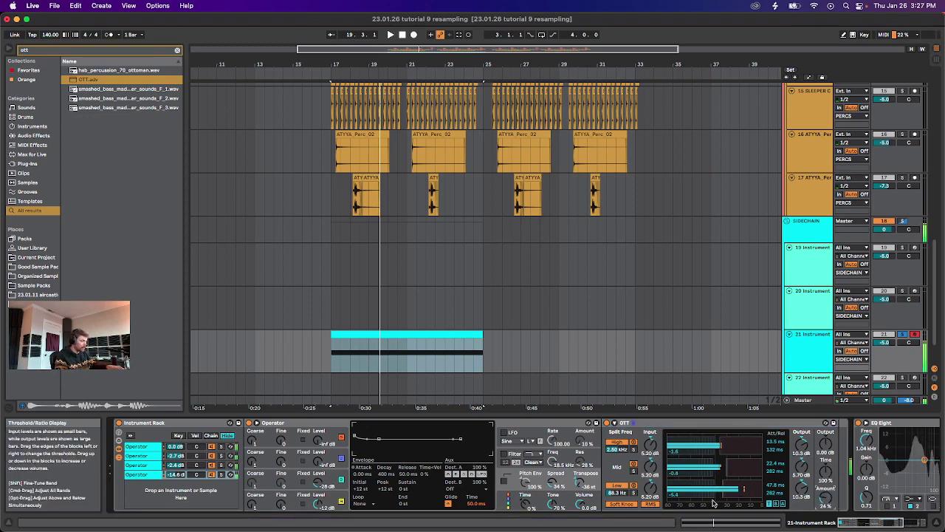
# Add an EQ Eight after Operator in the third chain, with a low cut at 118 Hz and Q 0.43.
pyautogui.click(144, 465)
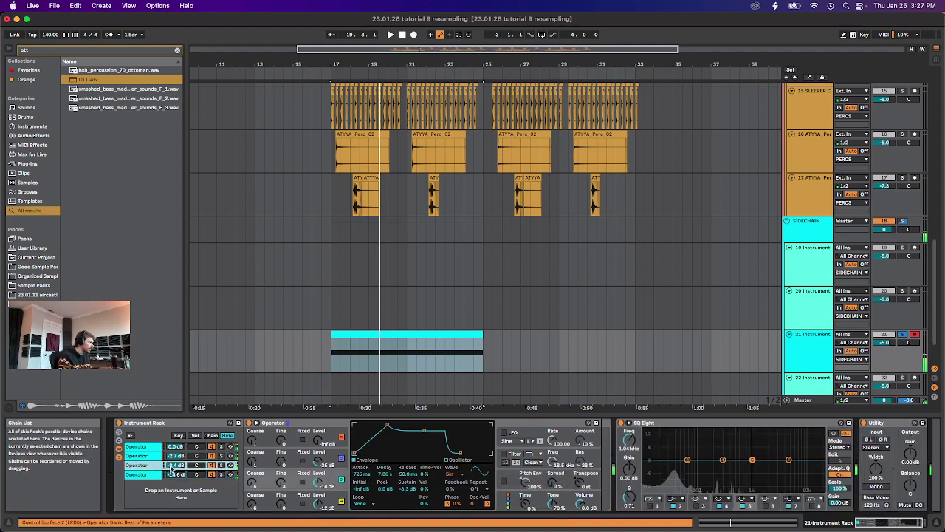
pyautogui.moveTo(692, 424); pyautogui.dragTo(688, 436)
pyautogui.moveTo(605, 459); pyautogui.dragTo(603, 463)
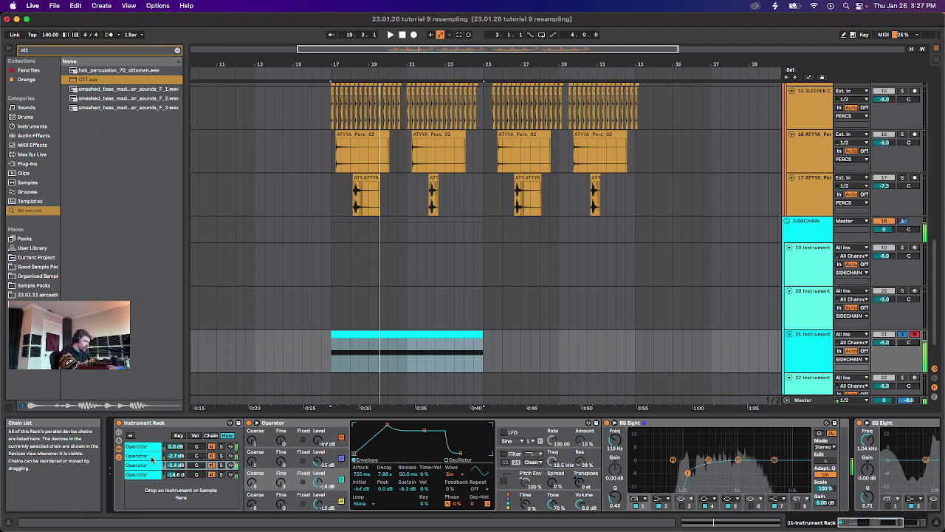
# Rebalance the rack during playback: set the third chain to -1.0 dB and the second chain to -0.6 dB.
pyautogui.press('space')
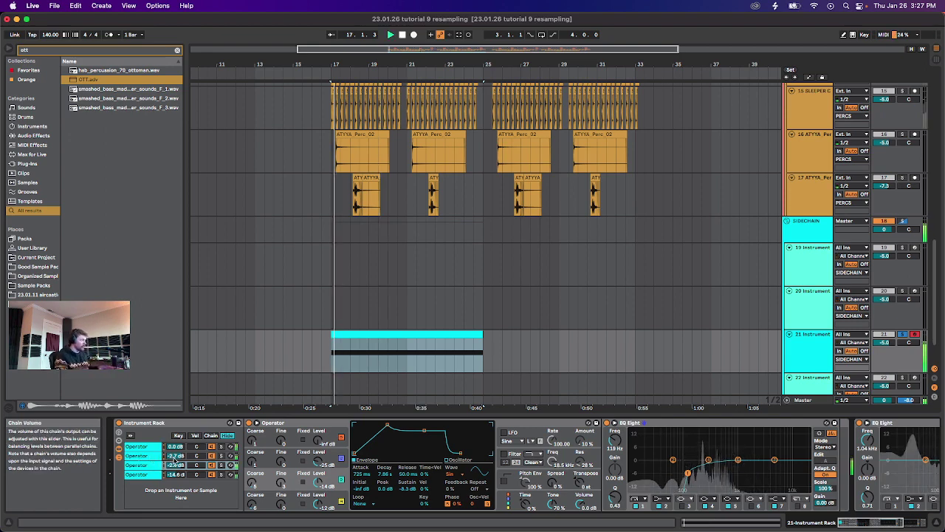
pyautogui.moveTo(175, 463); pyautogui.dragTo(175, 454)
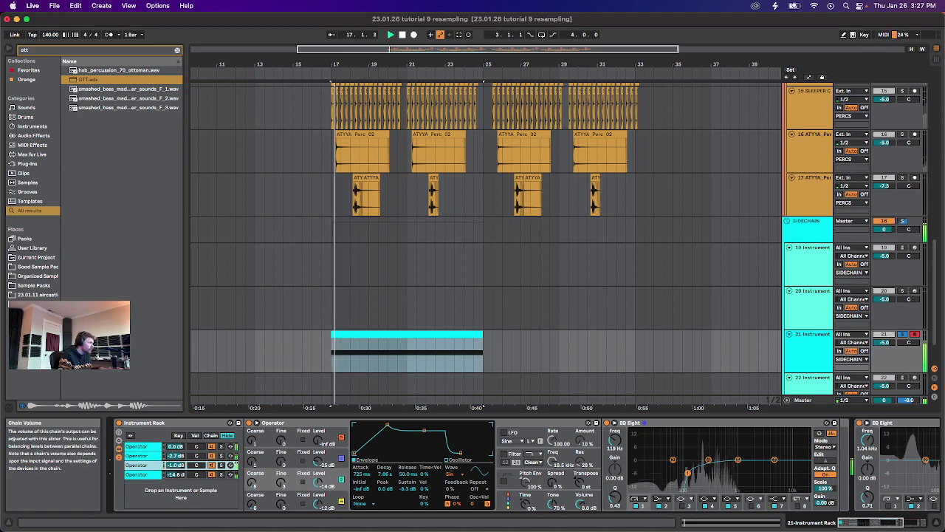
pyautogui.press('space')
pyautogui.click(153, 457)
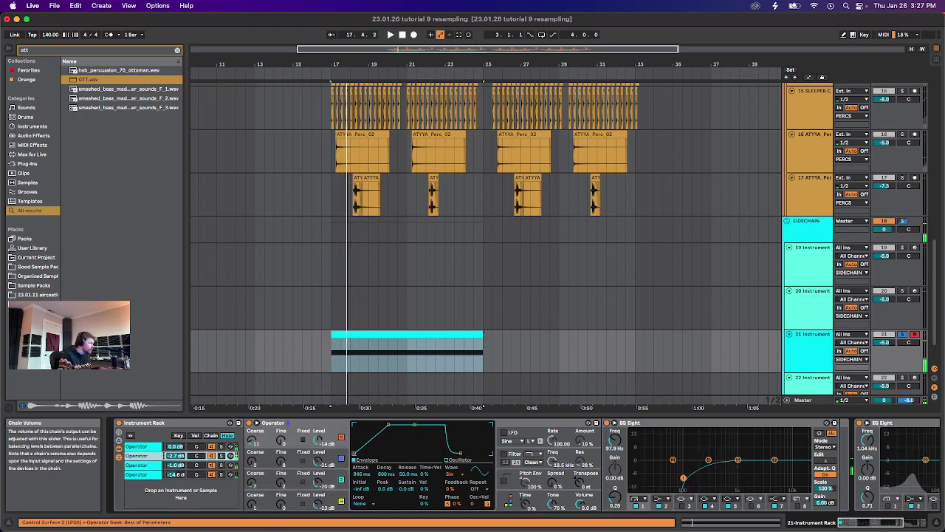
pyautogui.press('space')
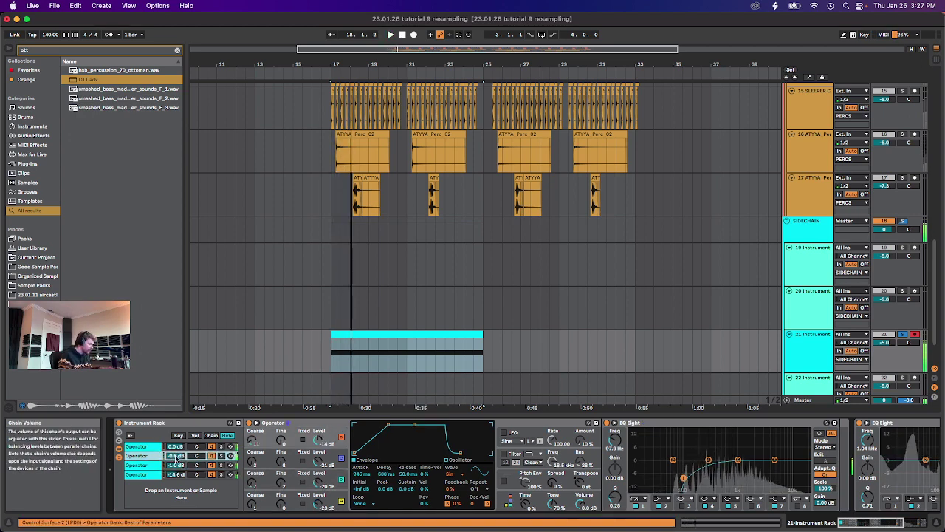
# Insert a Saturator between Operator and EQ Eight in the second chain, raise its drive and audition the held note.
pyautogui.press('super+f')
pyautogui.write('satur')
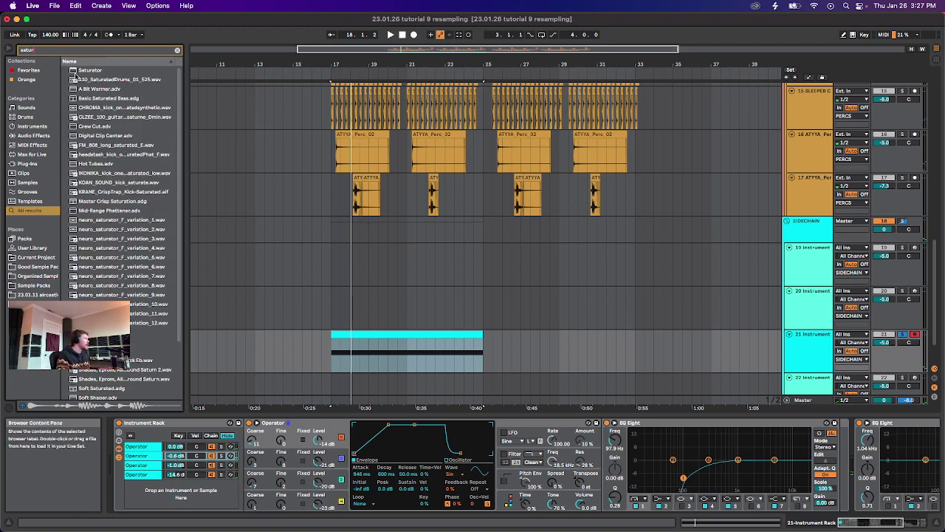
pyautogui.click(81, 70)
pyautogui.moveTo(597, 472); pyautogui.dragTo(600, 470)
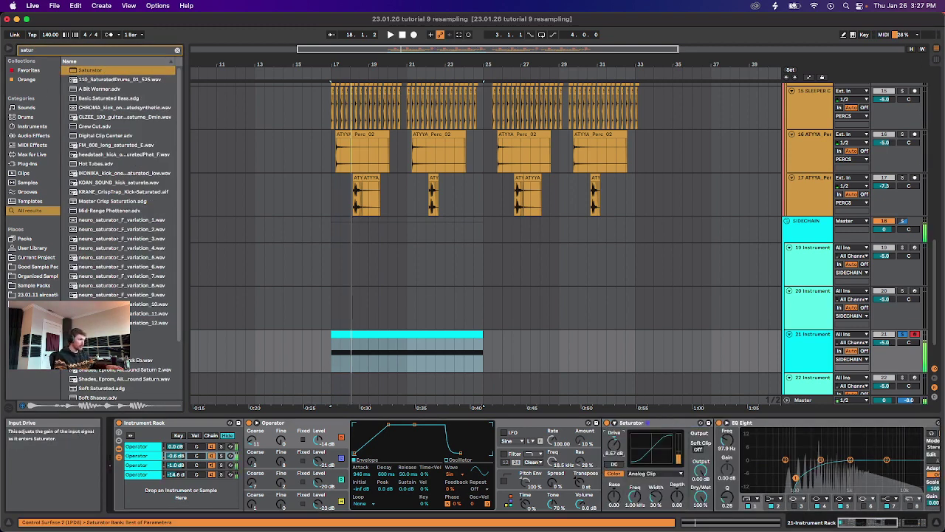
pyautogui.press('space')
pyautogui.press('space')
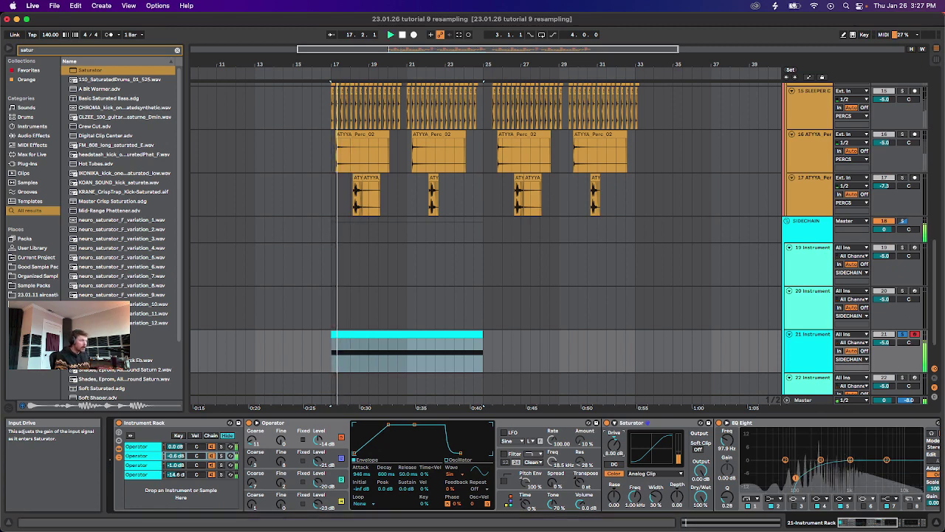
# Switch the Saturator to Waveshaper with output -7.14 dB, expand its shaping controls and set the curve to 25.8% during playback.
pyautogui.click(642, 473)
pyautogui.click(648, 526)
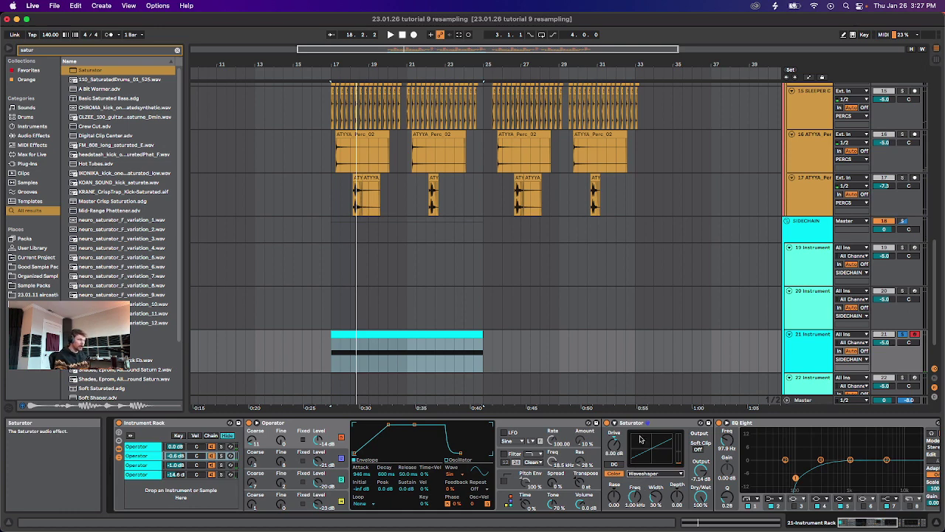
pyautogui.click(614, 423)
pyautogui.press('space')
pyautogui.moveTo(719, 490); pyautogui.dragTo(719, 465)
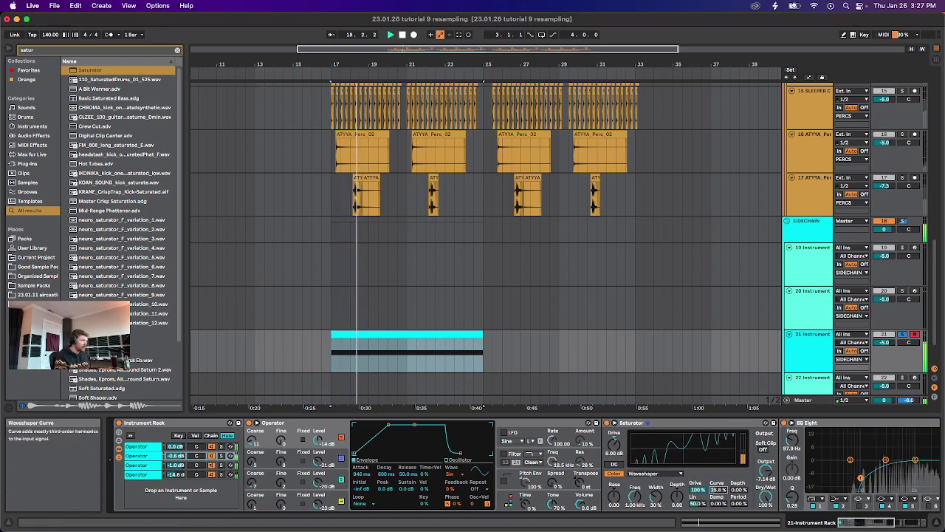
pyautogui.press('space')
pyautogui.press('space')
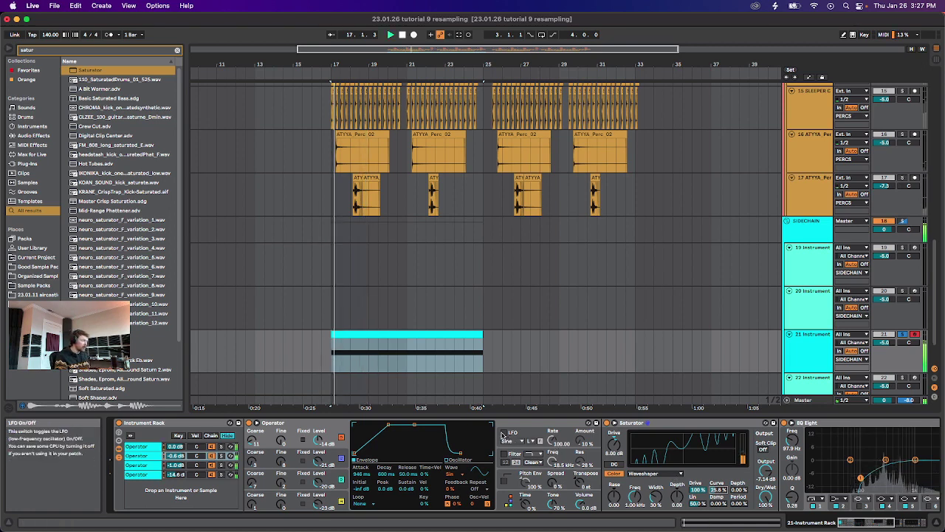
# Reshape oscillator D's envelope in the second chain to attack 1.41 s, decay 12.7 s and sustain -5.5 dB.
pyautogui.click(137, 465)
pyautogui.click(138, 456)
pyautogui.click(295, 497)
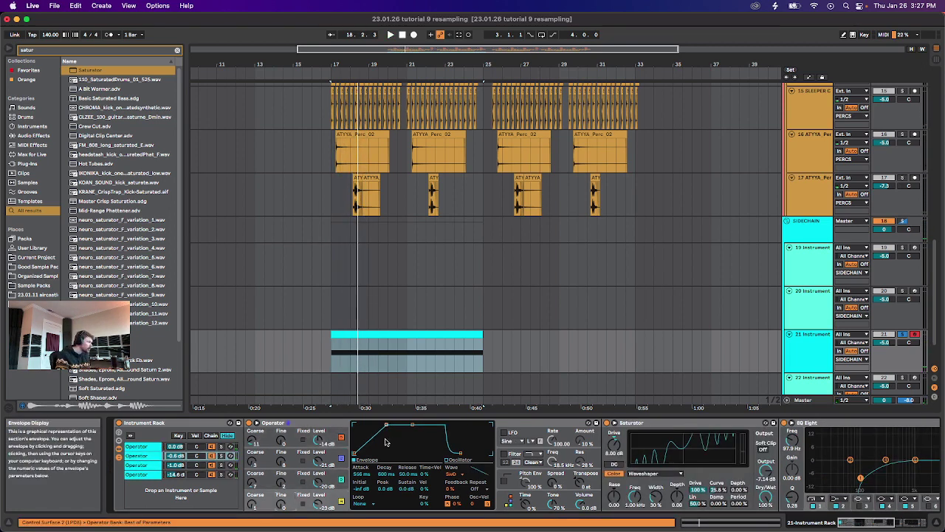
pyautogui.moveTo(420, 428); pyautogui.dragTo(423, 428)
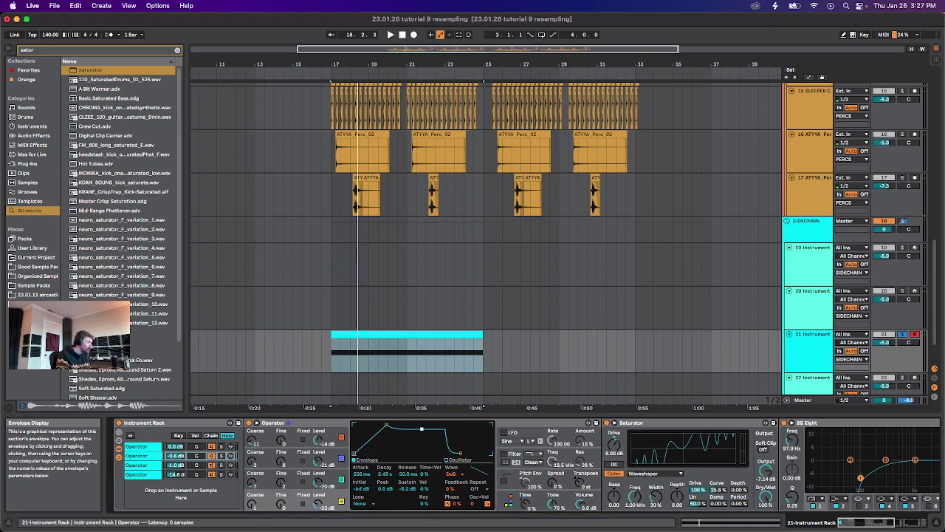
pyautogui.press('space')
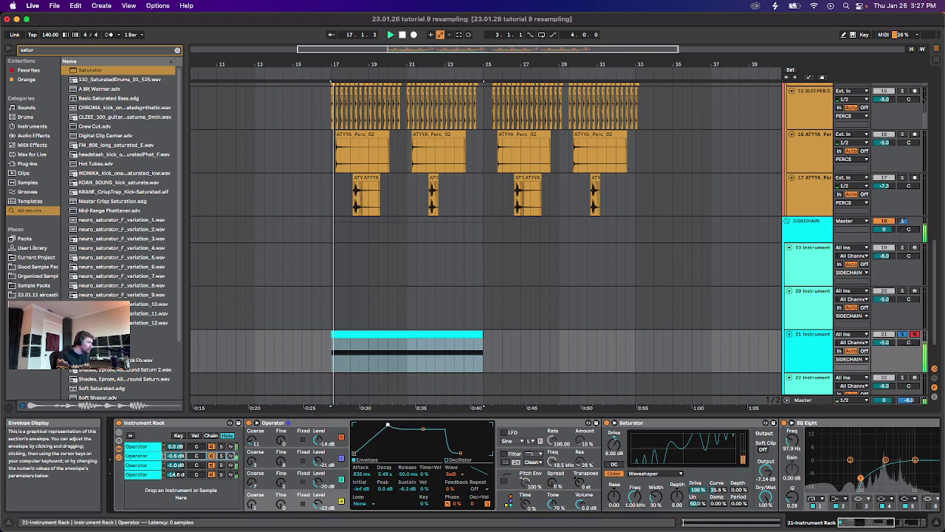
pyautogui.moveTo(388, 425)
pyautogui.mouseDown()
pyautogui.moveTo(425, 428)
pyautogui.moveTo(389, 426)
pyautogui.mouseUp()
# Replay the held note from bar 17 several times to audition the second chain's longer envelope.
pyautogui.press('space')
pyautogui.press('space')
pyautogui.press('space')
pyautogui.press('space')
pyautogui.press('space')
pyautogui.press('space')
pyautogui.press('space')
pyautogui.press('space')
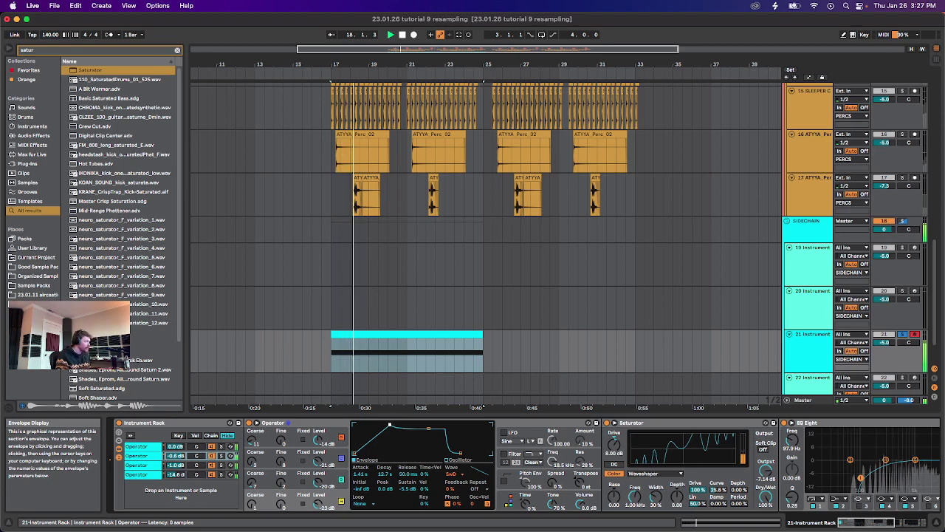
# Stop playback and try the LFO of the Operator in the rack's third chain.
pyautogui.press('space')
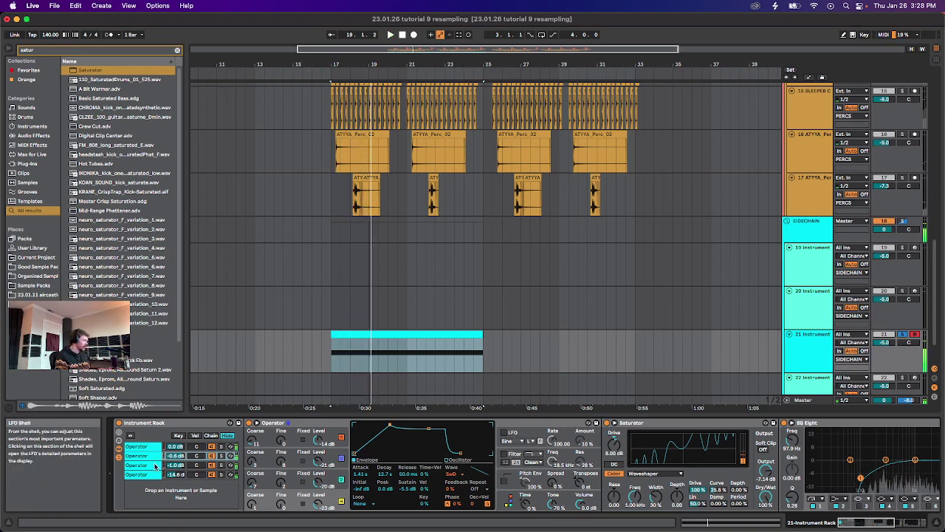
pyautogui.click(152, 465)
pyautogui.click(503, 434)
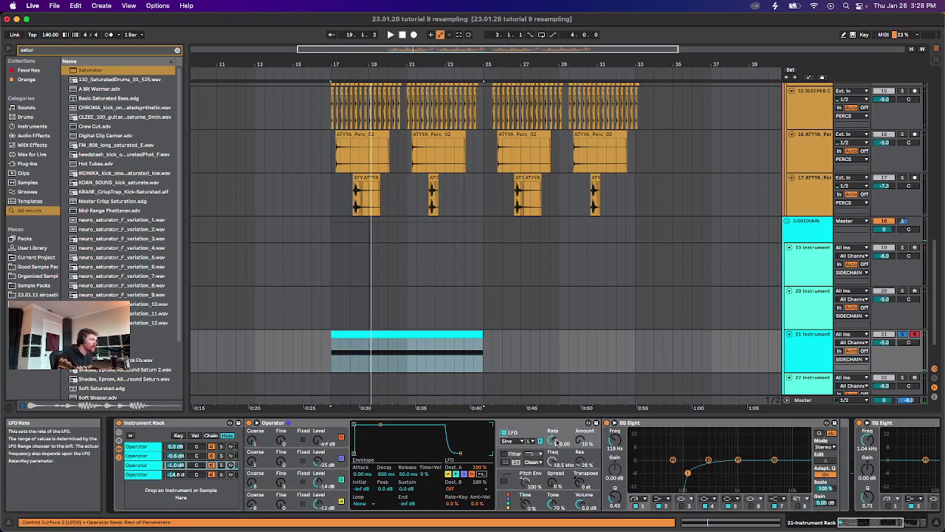
pyautogui.click(502, 434)
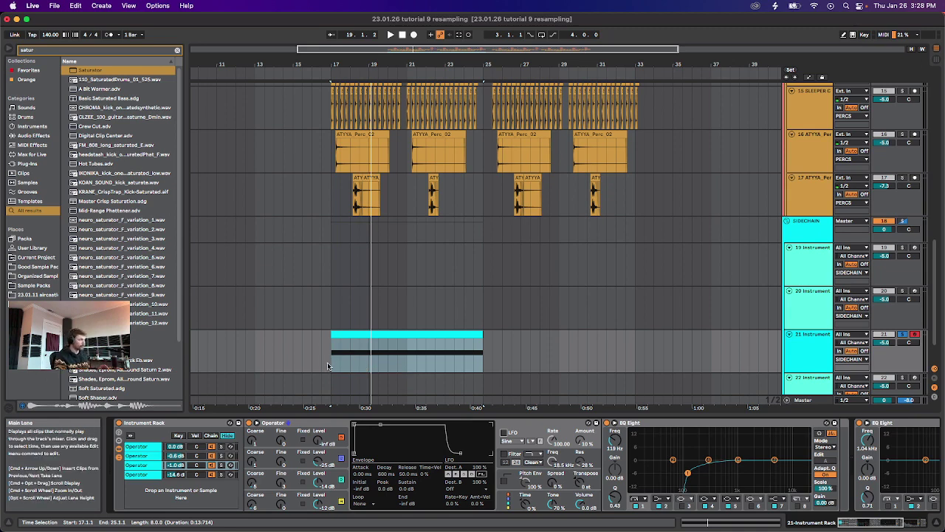
# Replay the held note from bar 17 and check the end of the third chain's devices.
pyautogui.hscroll(3, 361, 358)
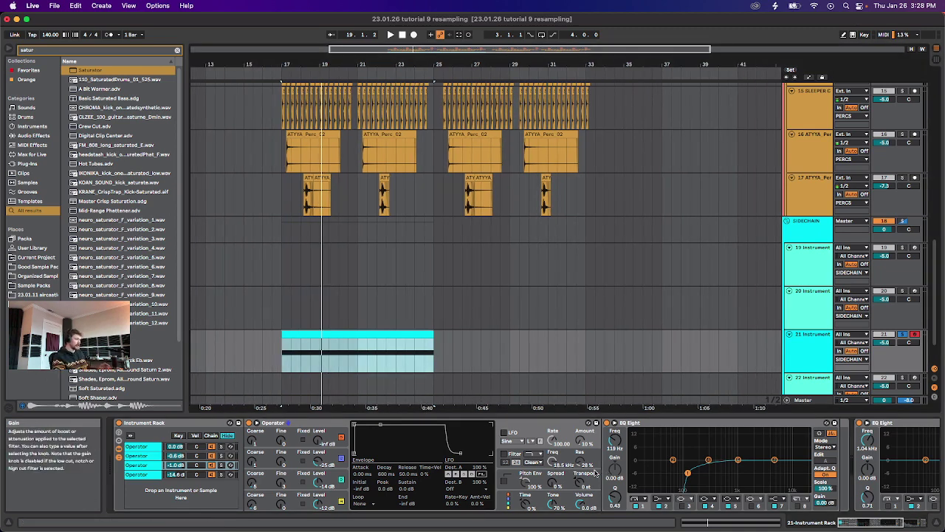
pyautogui.hscroll(8, 574, 471)
pyautogui.press('space')
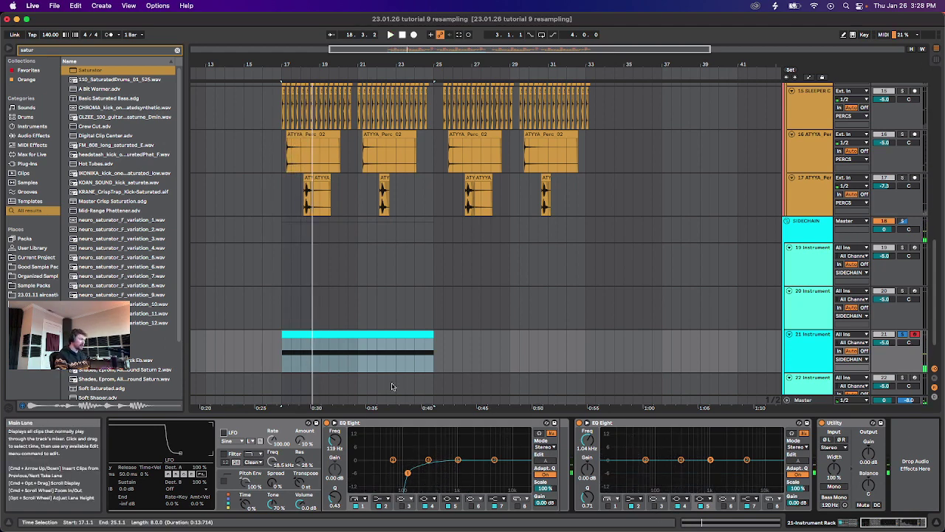
# Duplicate instrument track 21 together with its rack and held-note clip.
pyautogui.click(806, 356)
pyautogui.rightClick(791, 361)
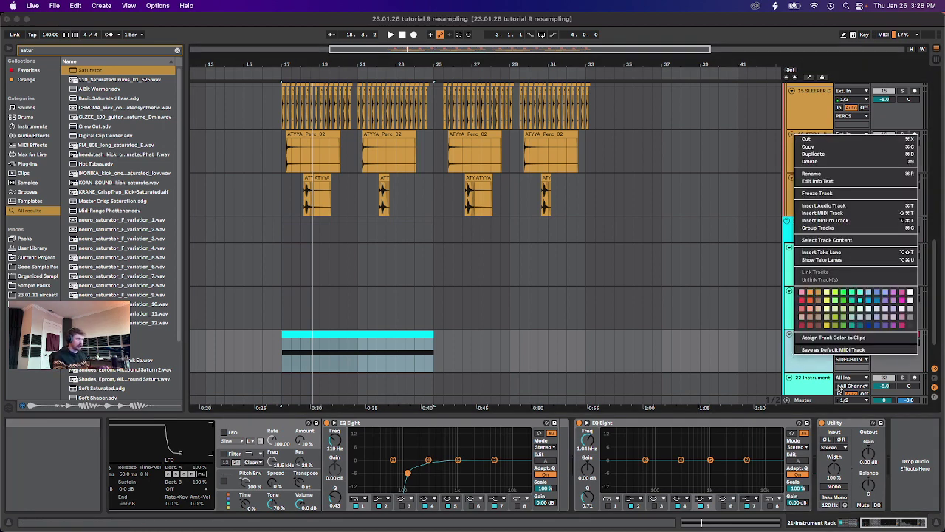
pyautogui.click(807, 365)
pyautogui.press('super+d')
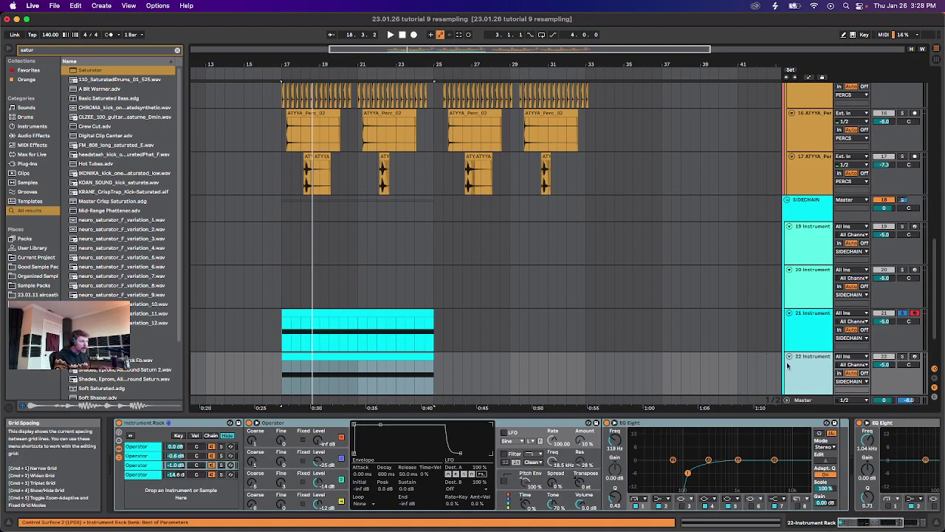
# Freeze the duplicated track 22 and dismiss the SoundID Reference rendering warning with Don't show this again.
pyautogui.rightClick(798, 360)
pyautogui.click(817, 202)
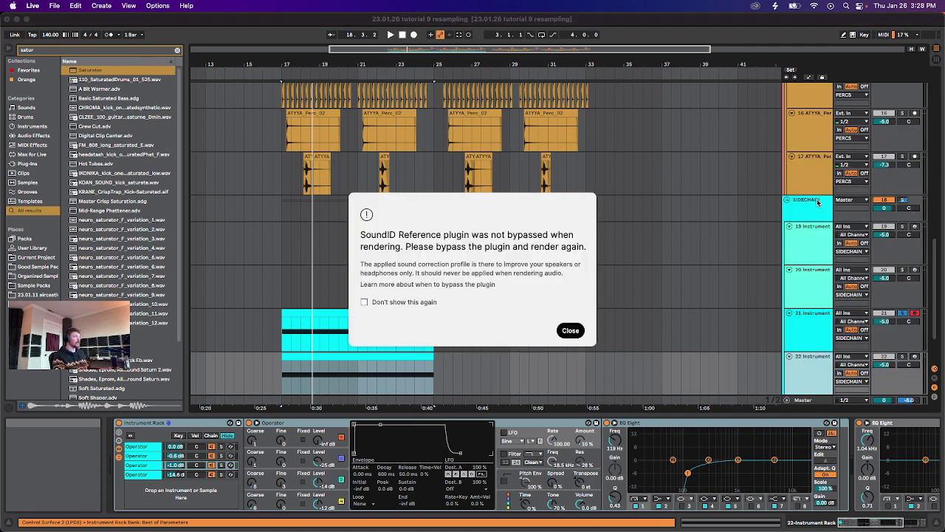
pyautogui.click(404, 303)
pyautogui.click(570, 331)
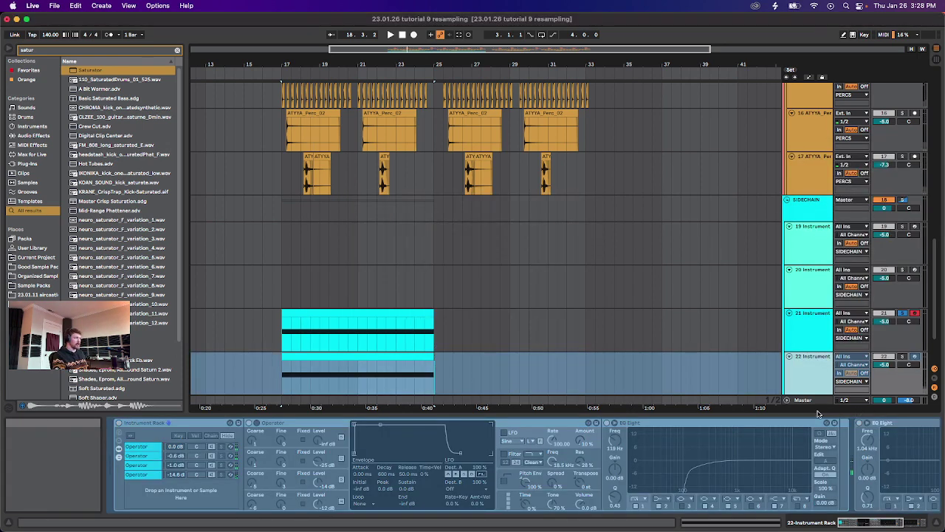
# Show the master track's devices and audition the held note with SoundID Reference bypassed.
pyautogui.click(812, 402)
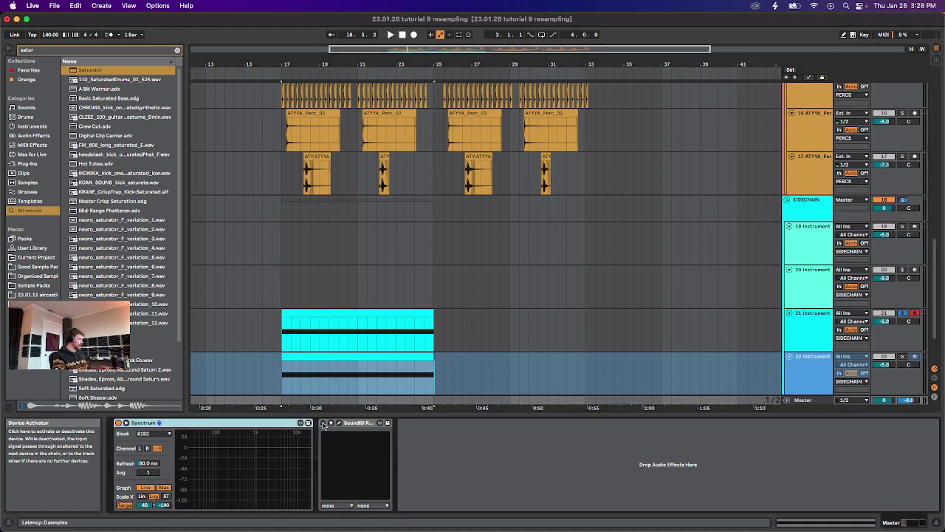
pyautogui.press('space')
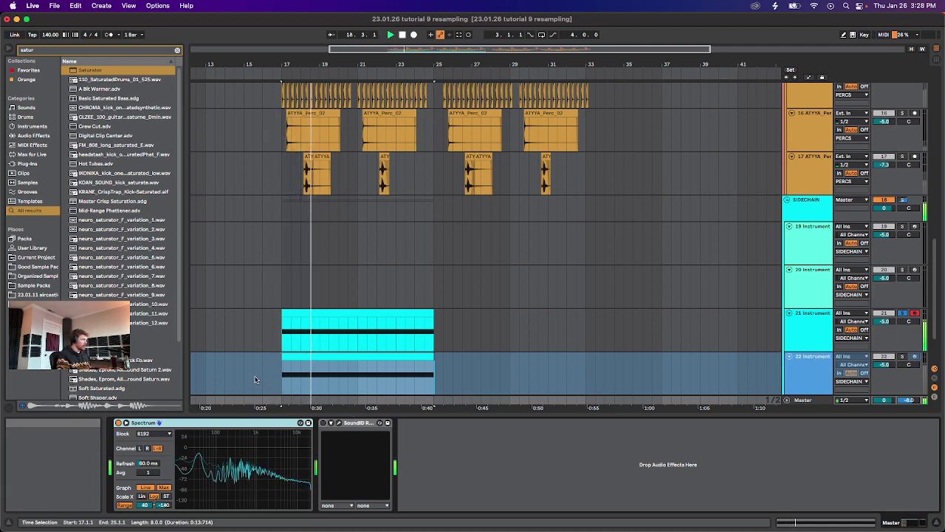
pyautogui.press('space')
pyautogui.press('space')
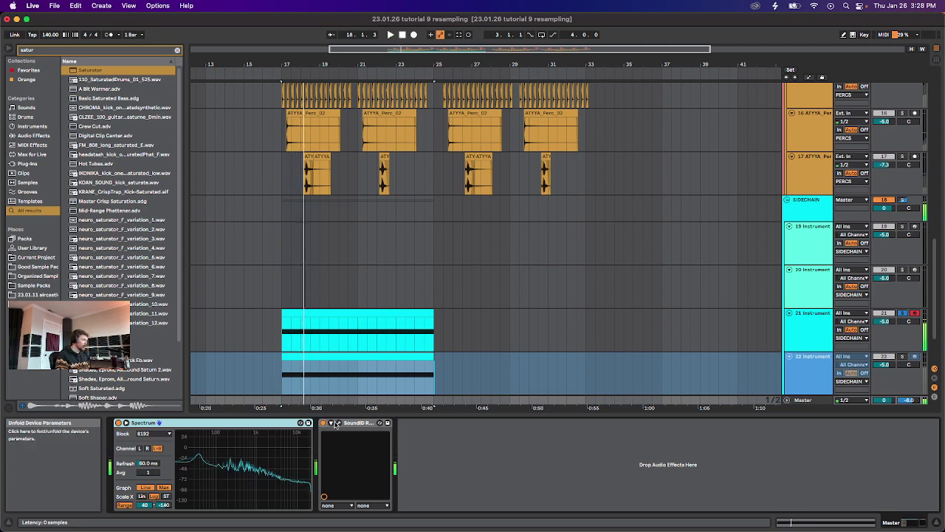
# Disable calibration in the master's SoundID Reference plugin, audition the held note and close the plugin window.
pyautogui.click(336, 423)
pyautogui.click(478, 331)
pyautogui.press('space')
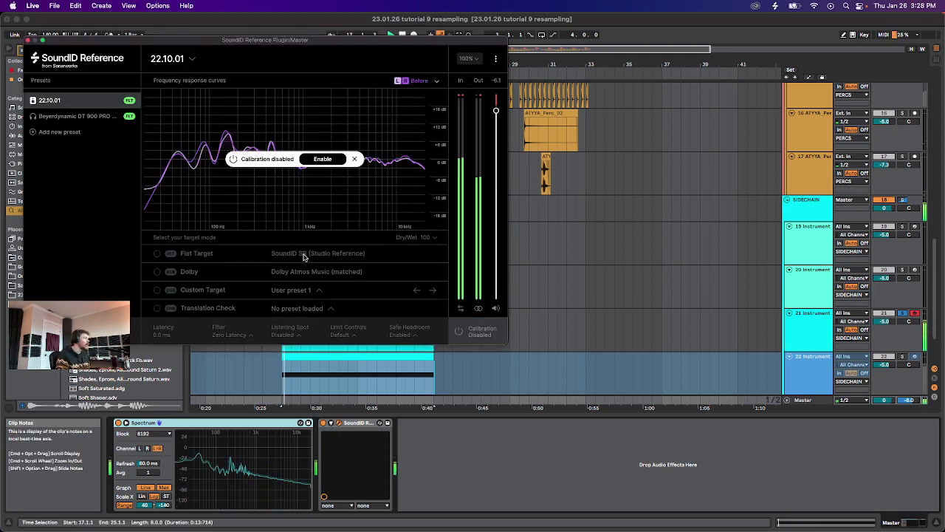
pyautogui.click(28, 40)
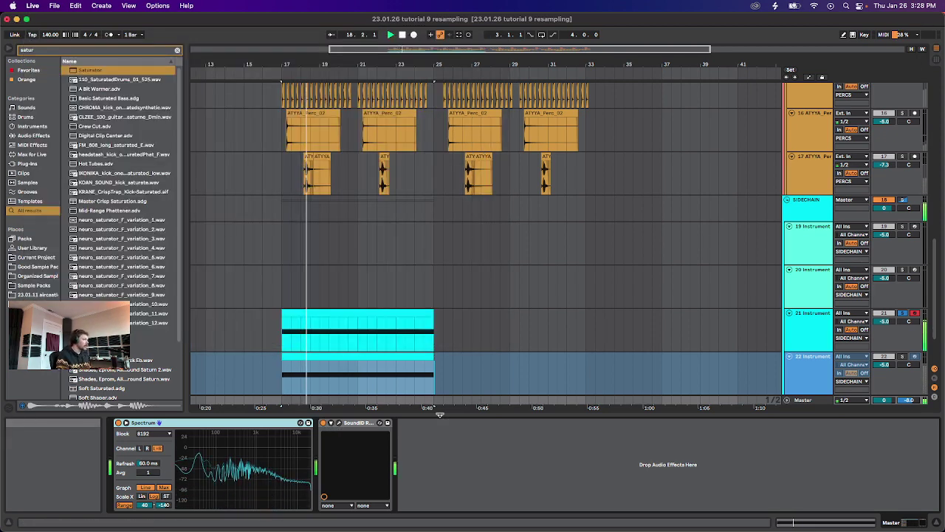
pyautogui.press('space')
# Flatten the frozen duplicate track 22 to audio.
pyautogui.click(813, 365)
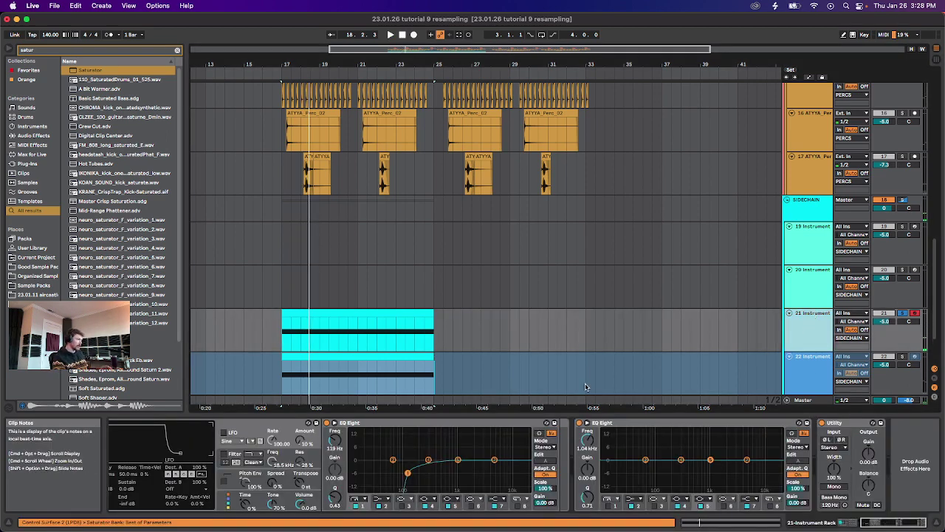
pyautogui.rightClick(826, 376)
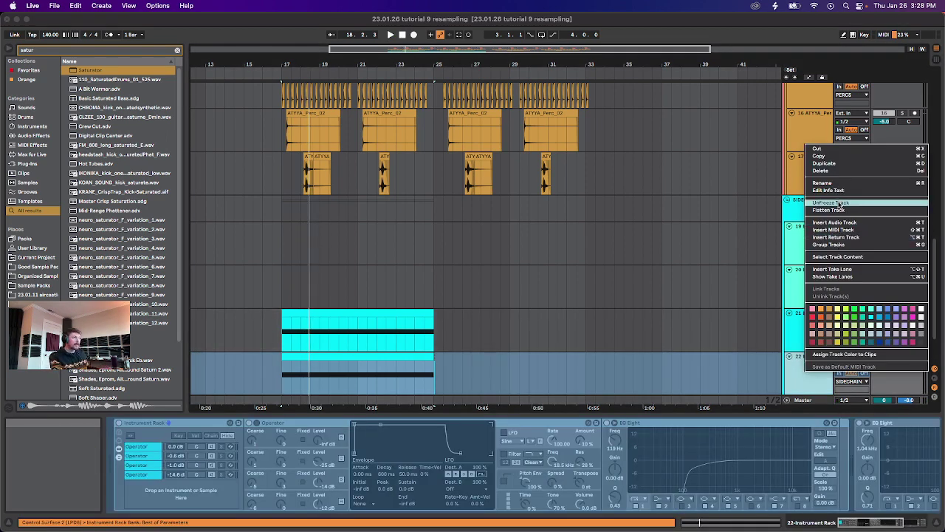
pyautogui.click(827, 211)
# Examine the flattened clip's waveform up close around bars 17 and 18 for its repeating cycles.
pyautogui.scroll(10, 288, 378)
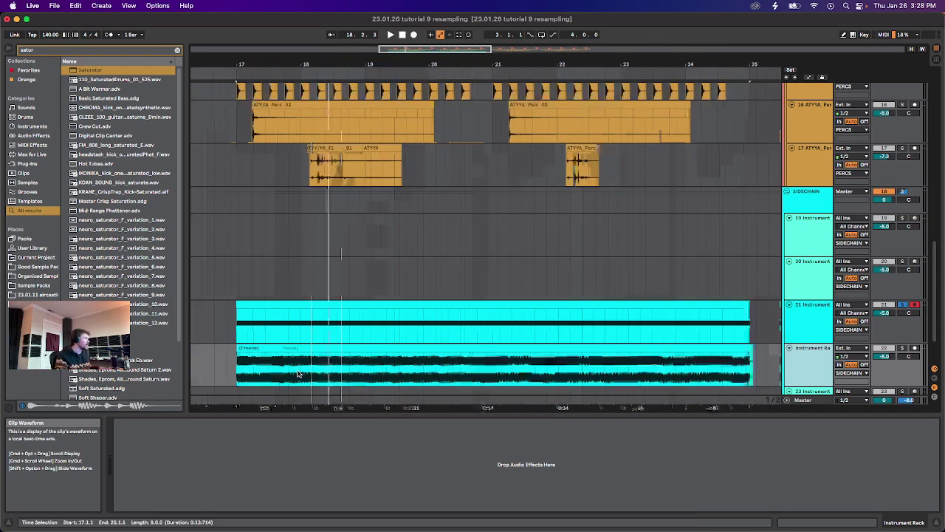
pyautogui.scroll(4, 288, 378)
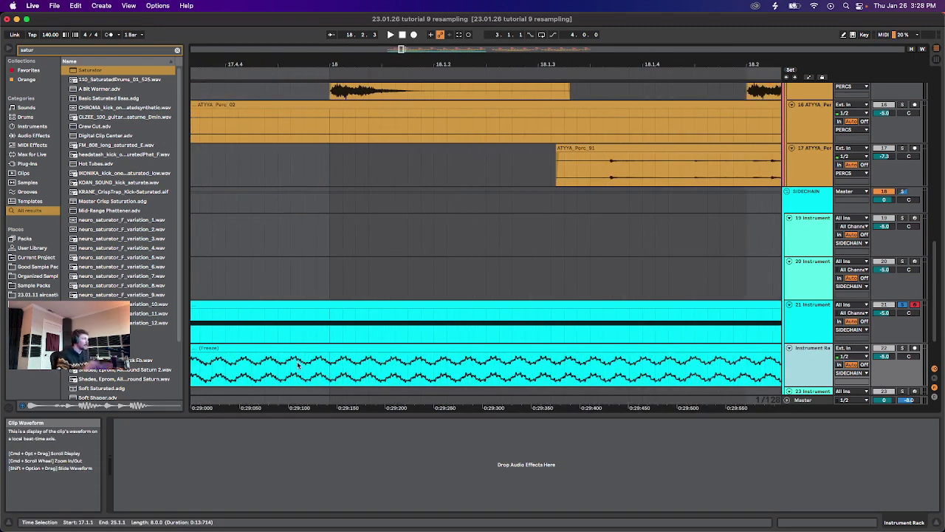
pyautogui.scroll(3, 314, 373)
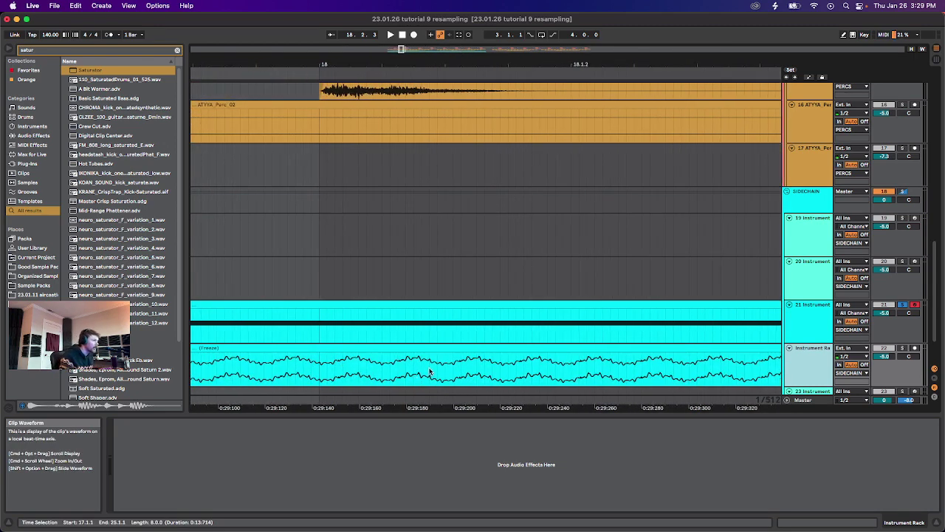
pyautogui.scroll(5, 343, 374)
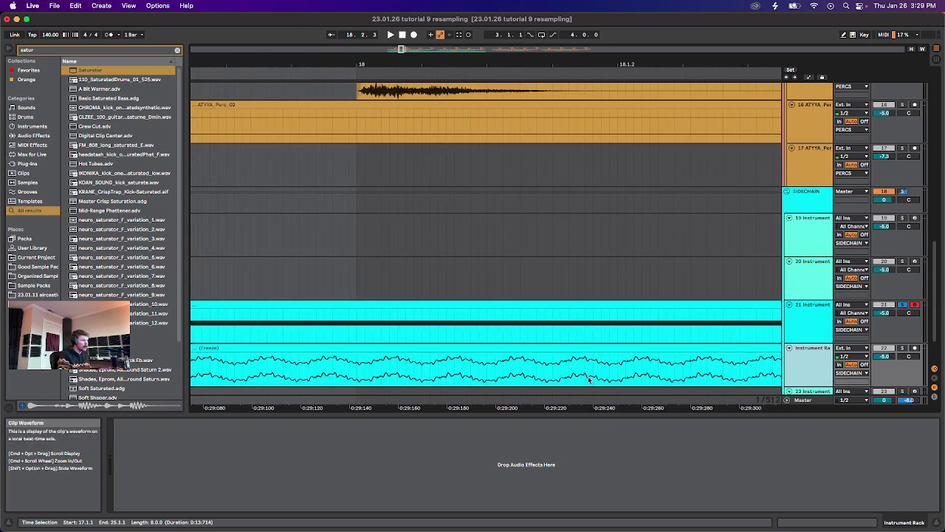
pyautogui.scroll(-8, 482, 361)
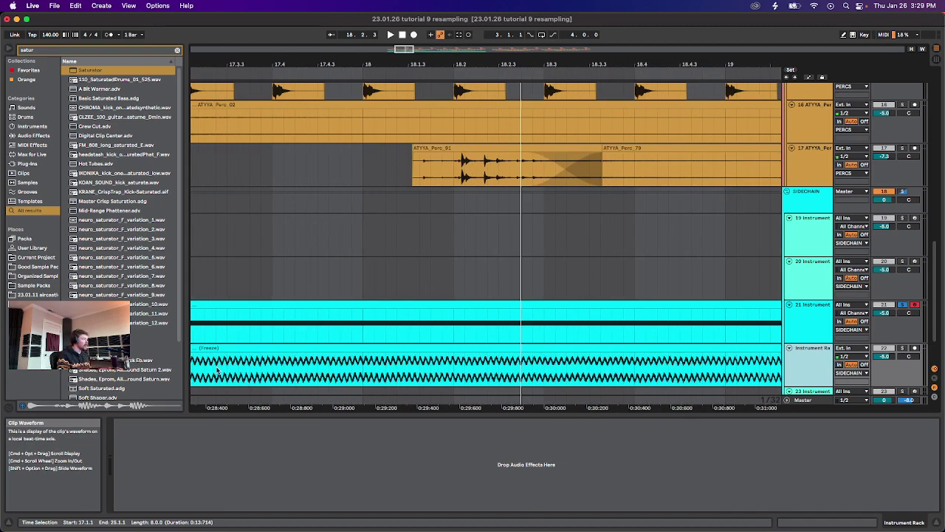
pyautogui.scroll(-3, 465, 379)
pyautogui.scroll(8, 281, 375)
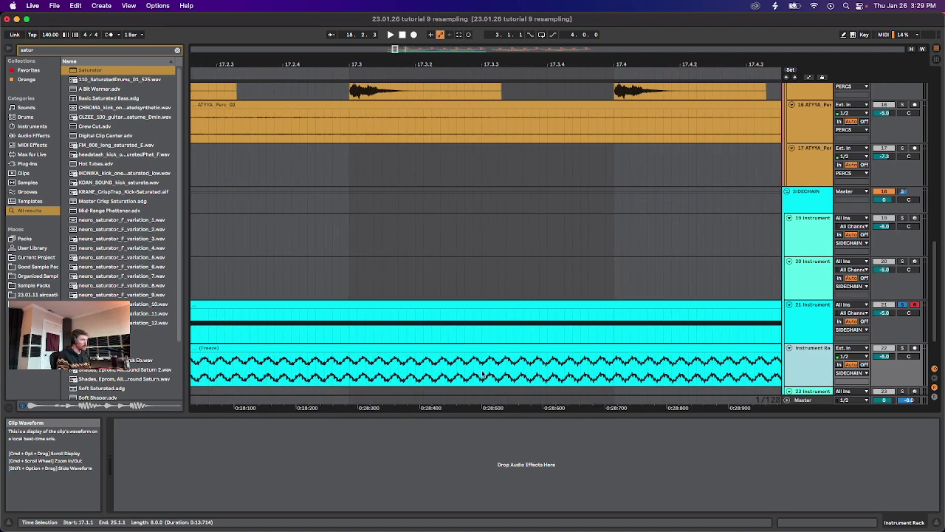
pyautogui.scroll(-6, 484, 378)
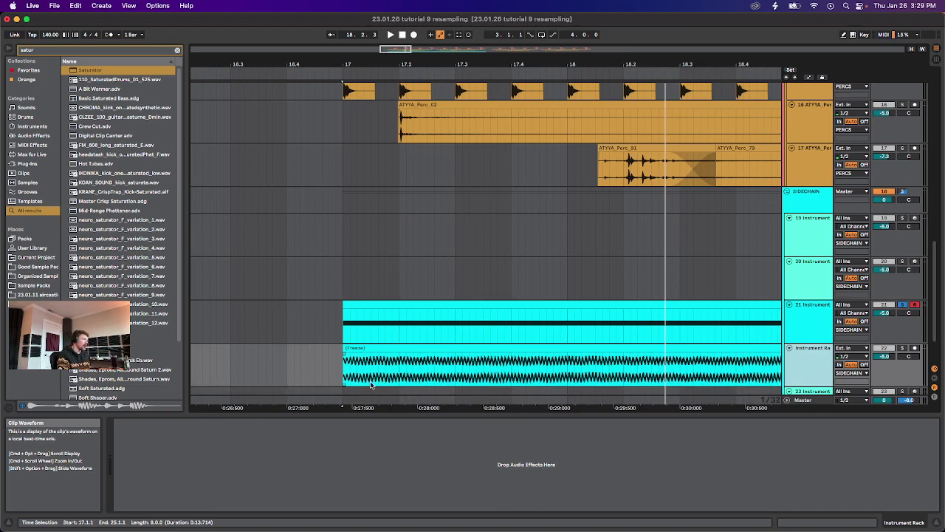
pyautogui.scroll(10, 484, 373)
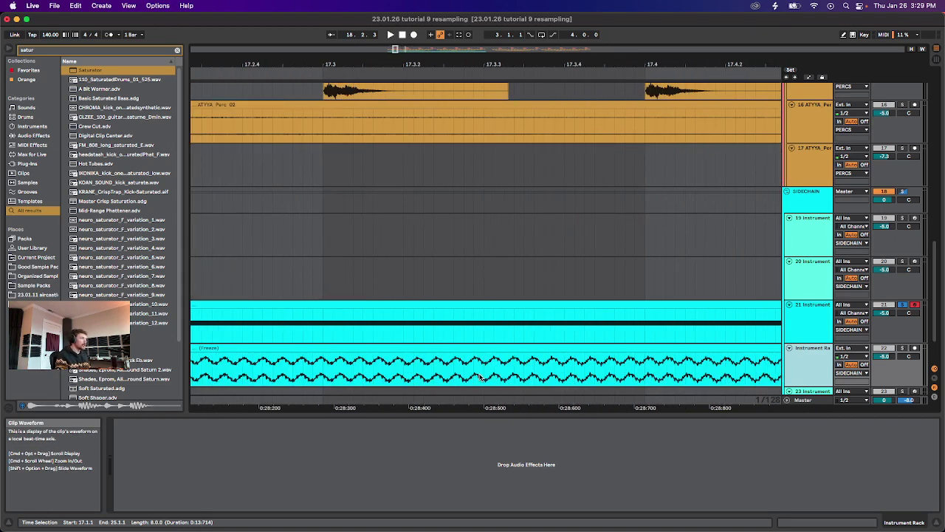
pyautogui.scroll(-4, 401, 370)
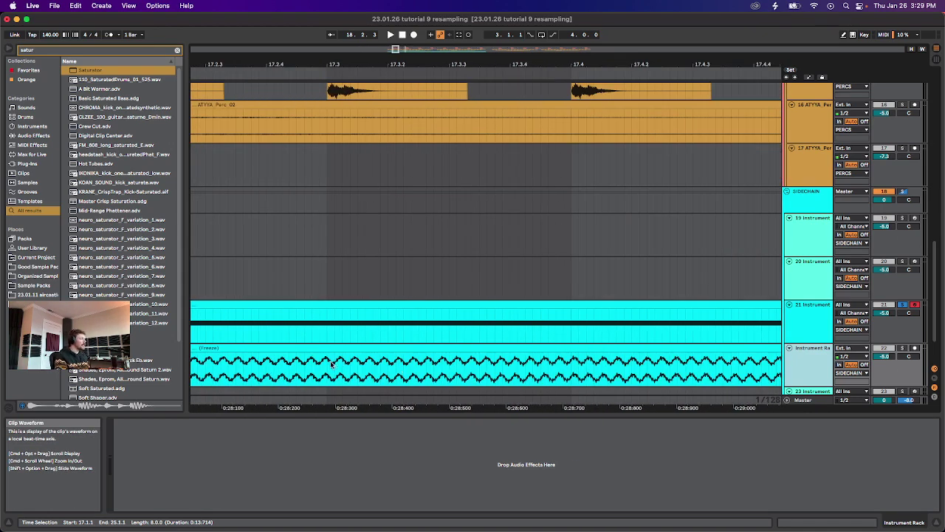
pyautogui.scroll(3, 332, 367)
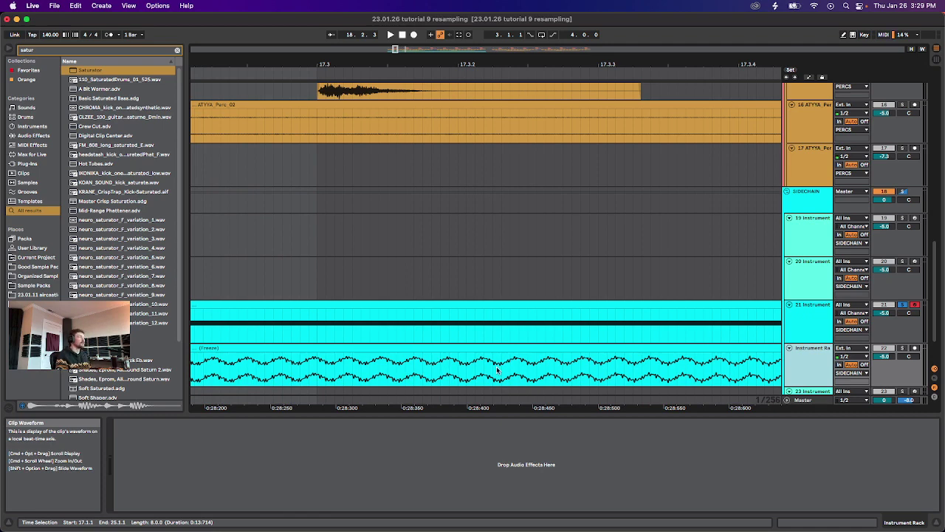
# Mark stretches of about 40 ms near 17.2.4 and 17.4.1 and about 86 ms at 18.4.1 to compare waveform cycles.
pyautogui.moveTo(230, 374); pyautogui.dragTo(267, 371)
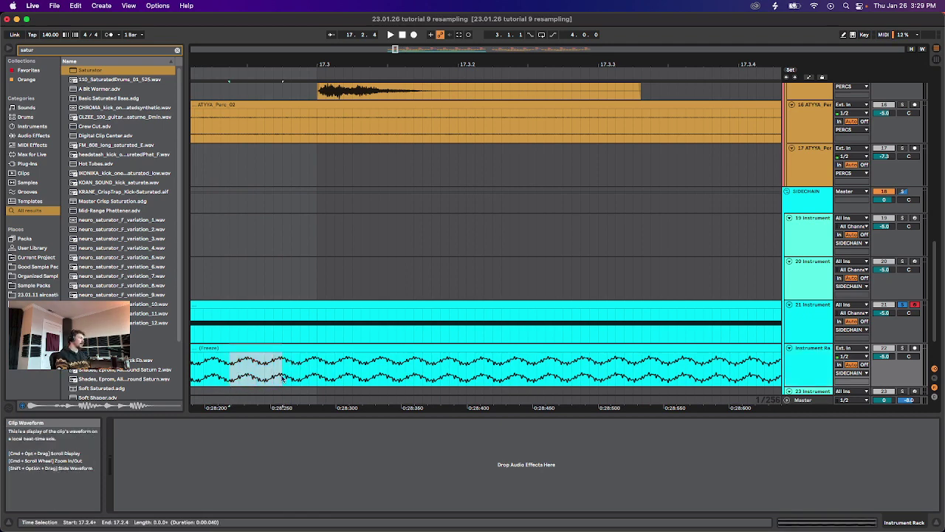
pyautogui.hscroll(5, 528, 387)
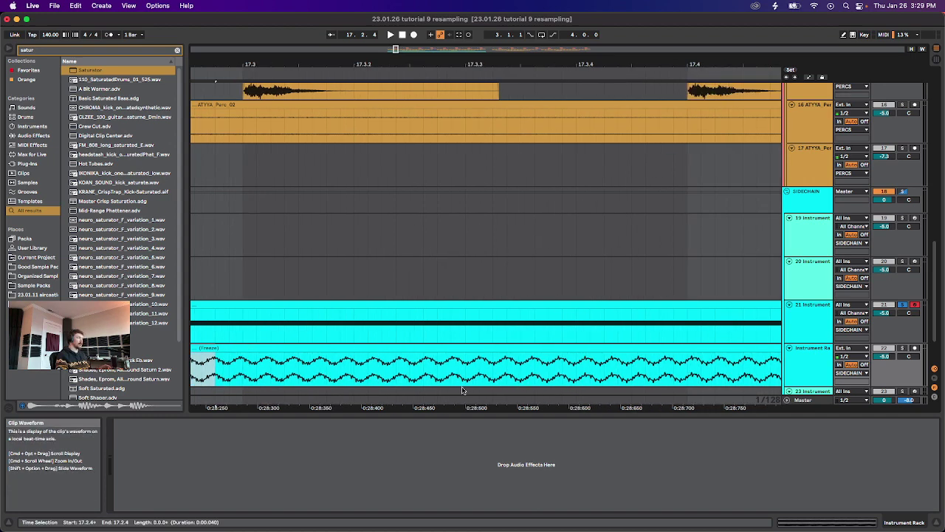
pyautogui.moveTo(637, 376); pyautogui.dragTo(676, 375)
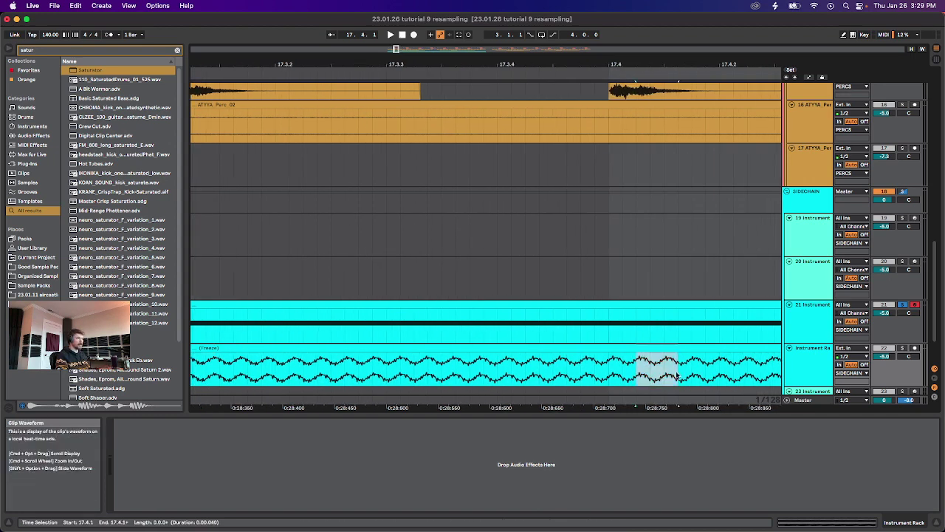
pyautogui.scroll(-5, 686, 377)
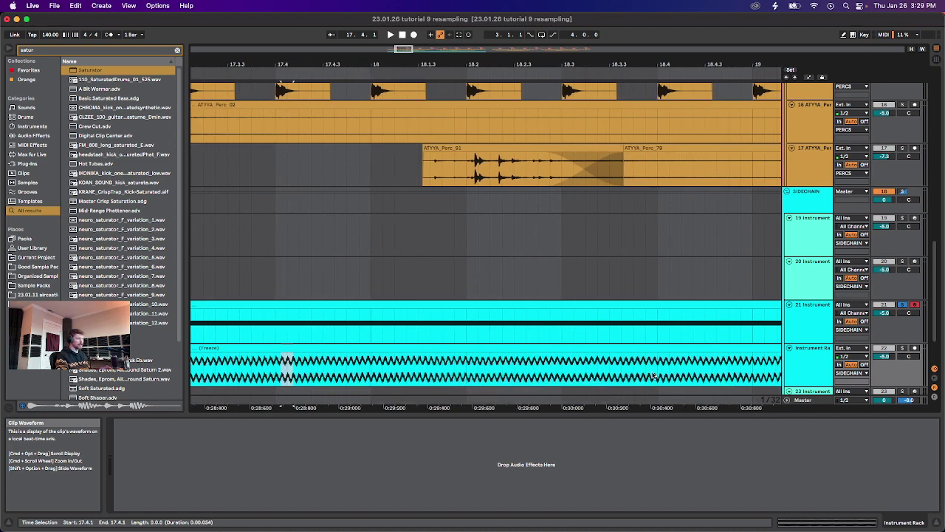
pyautogui.scroll(5, 676, 375)
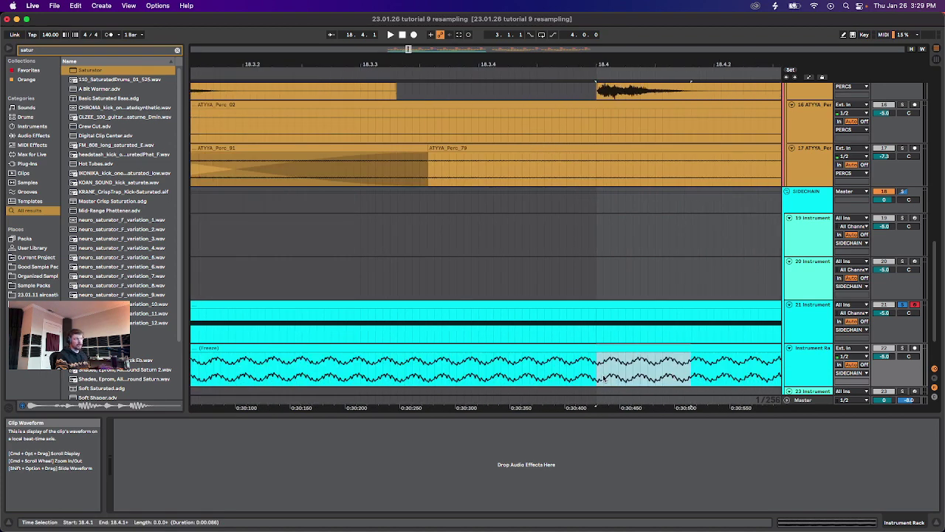
# Select instrument track 21 again and search the browser for "2 band".
pyautogui.scroll(-10, 604, 376)
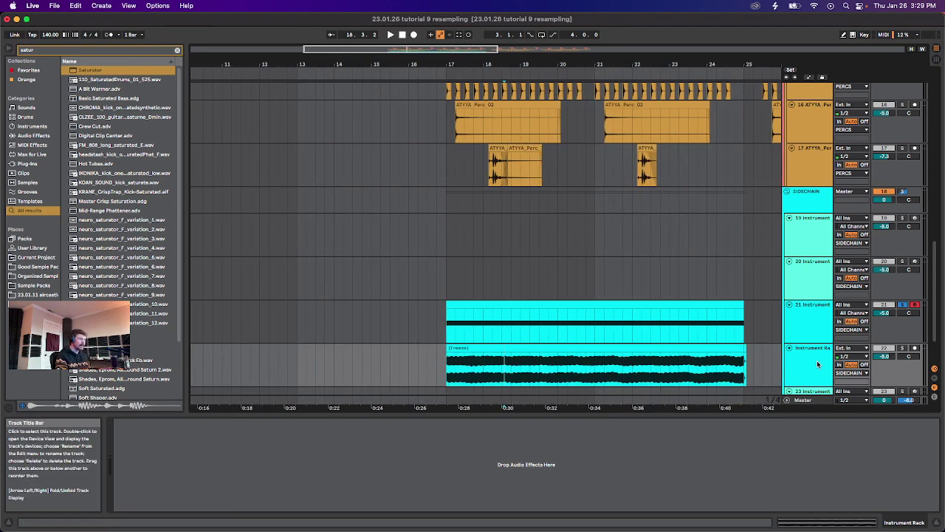
pyautogui.click(814, 362)
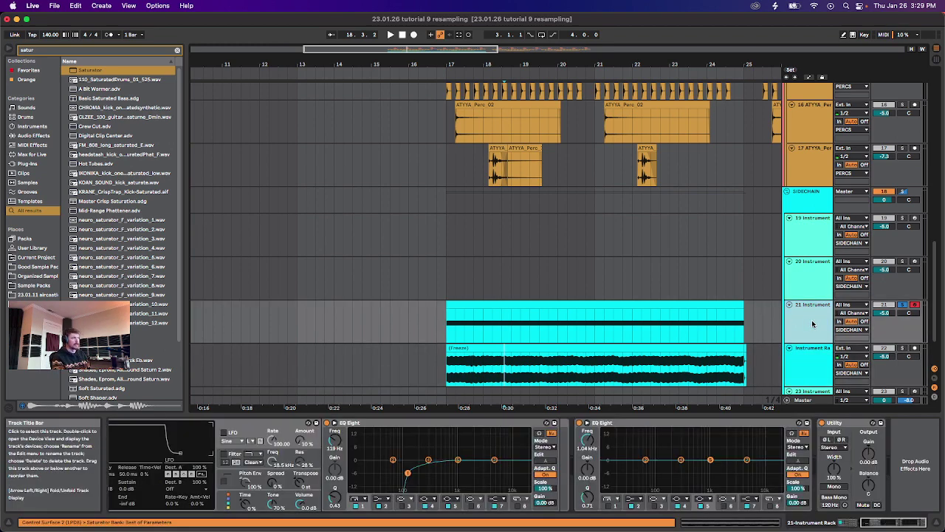
pyautogui.click(812, 324)
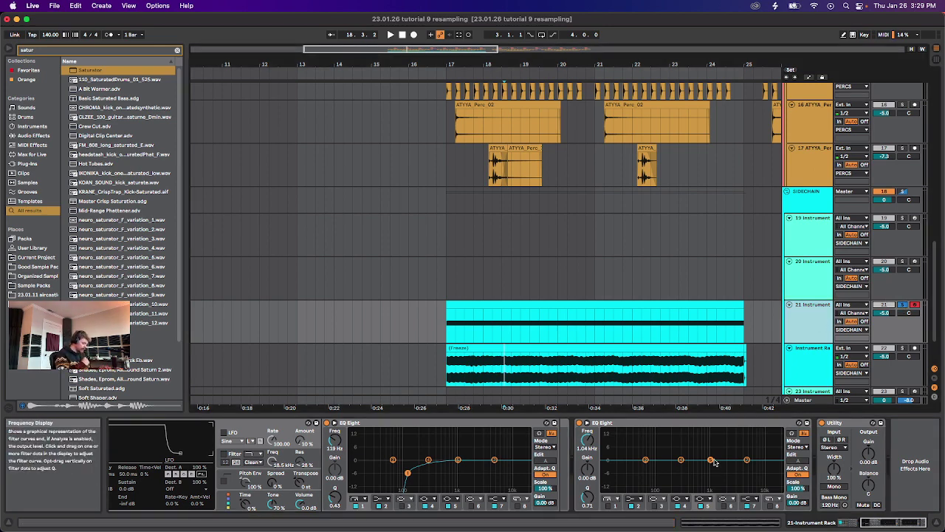
pyautogui.press('super+f')
pyautogui.write('2 band')
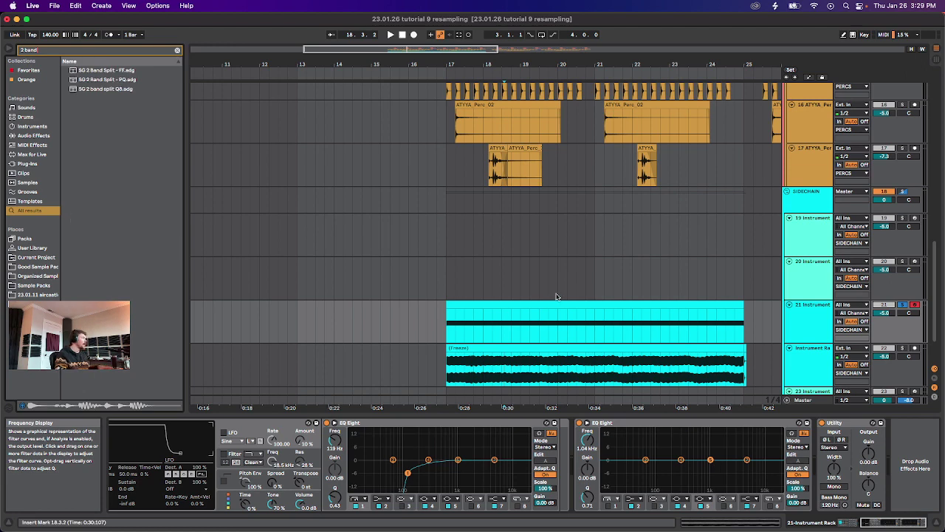
# Insert the SG 2 band split Q8 rack after the first EQ Eight and move the second EQ Eight in front of the rack.
pyautogui.moveTo(89, 92); pyautogui.dragTo(588, 456)
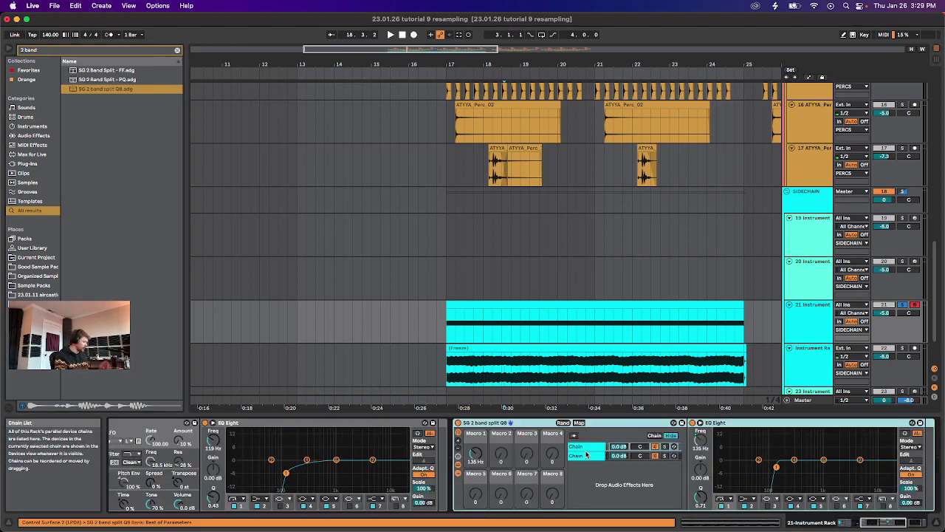
pyautogui.hscroll(5, 587, 456)
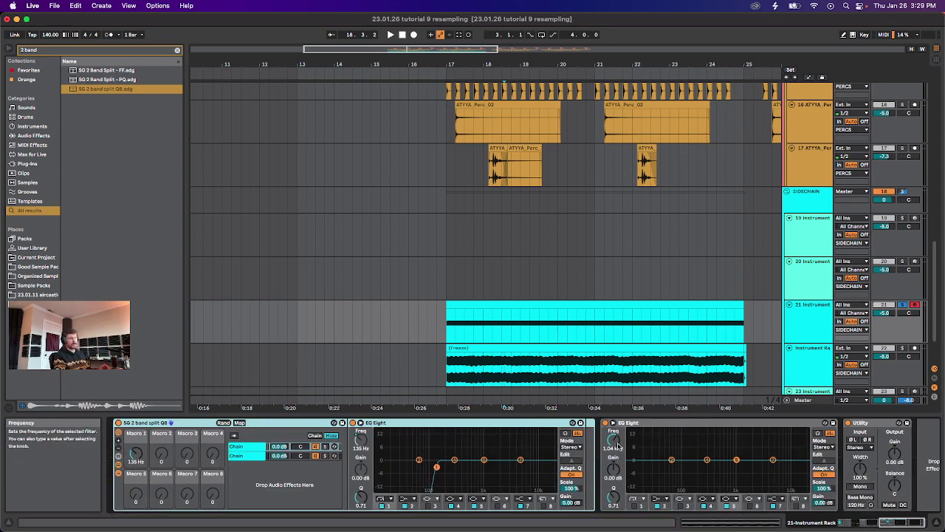
pyautogui.hscroll(-2, 441, 466)
pyautogui.click(721, 434)
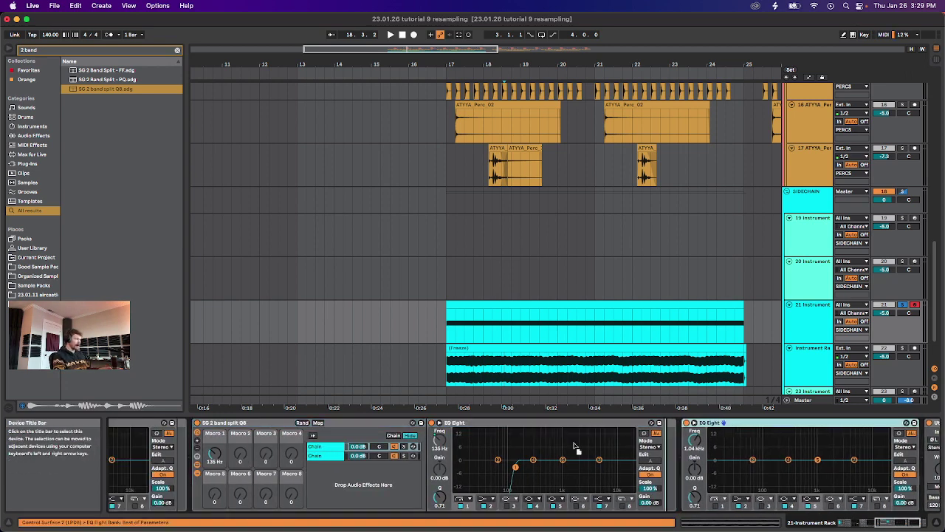
pyautogui.hscroll(-5, 194, 467)
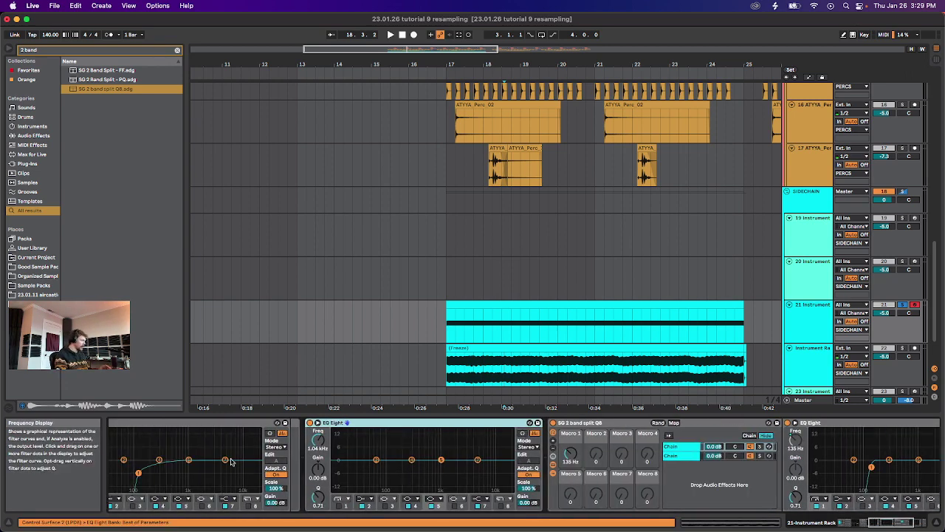
# Shape the EQ Eight before the split rack with a low-mid cut and a high shelf of about +1.8 dB at 3.91 kHz.
pyautogui.press('space')
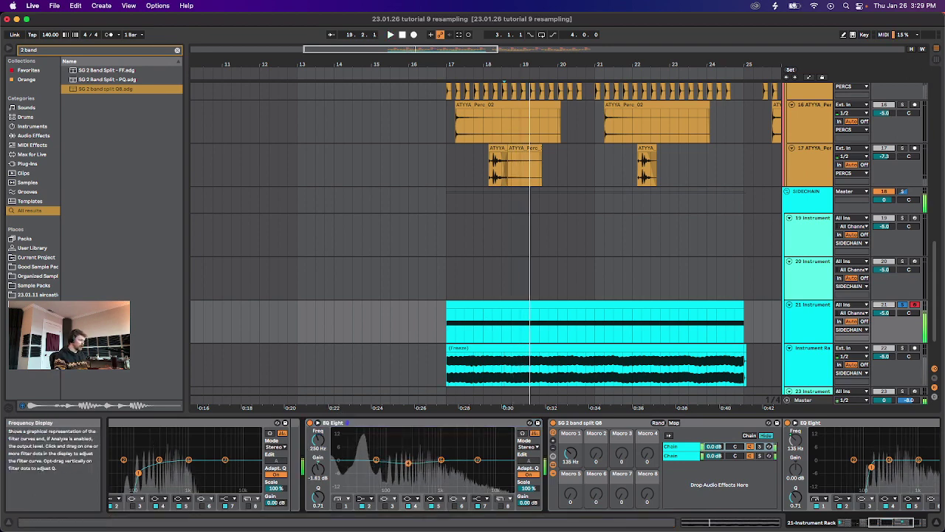
pyautogui.moveTo(412, 459); pyautogui.dragTo(474, 455)
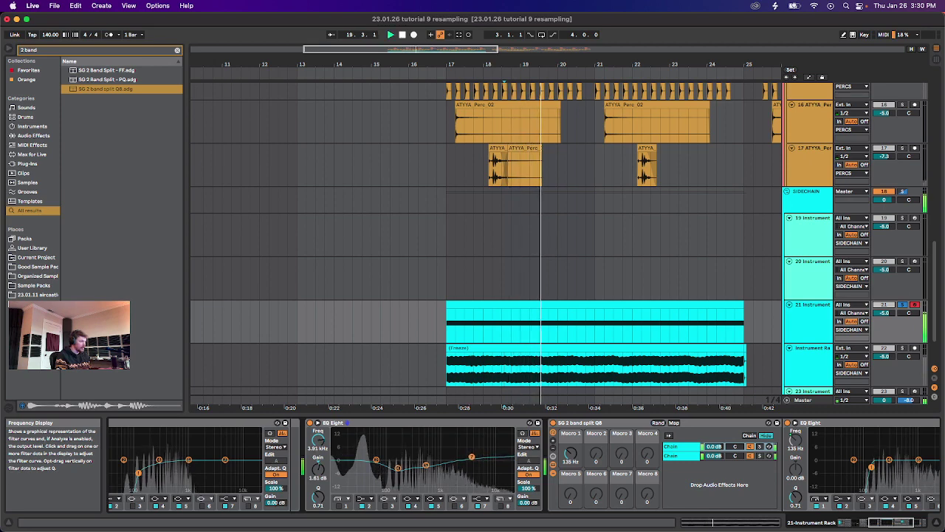
# Lower the fourth Operator chain in the Instrument Rack to -17.7 dB while auditioning the bass.
pyautogui.click(863, 524)
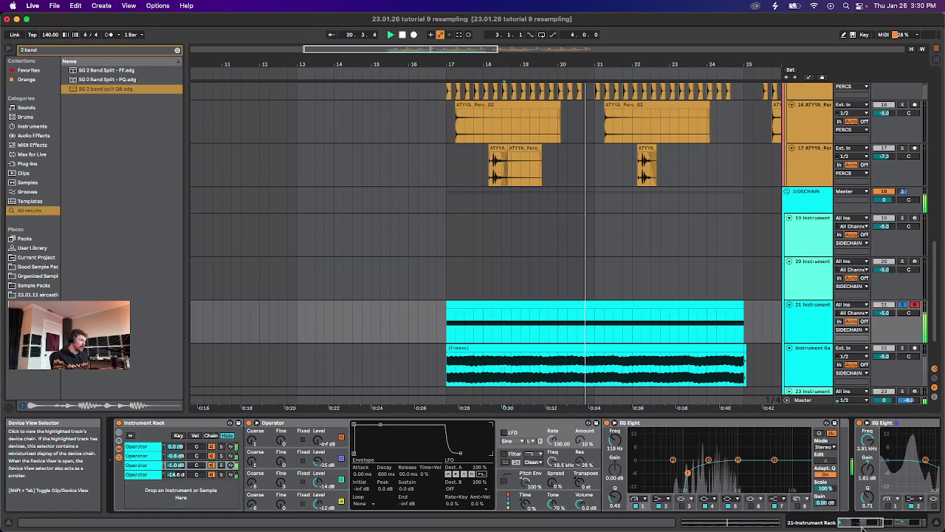
pyautogui.press('space')
pyautogui.click(149, 475)
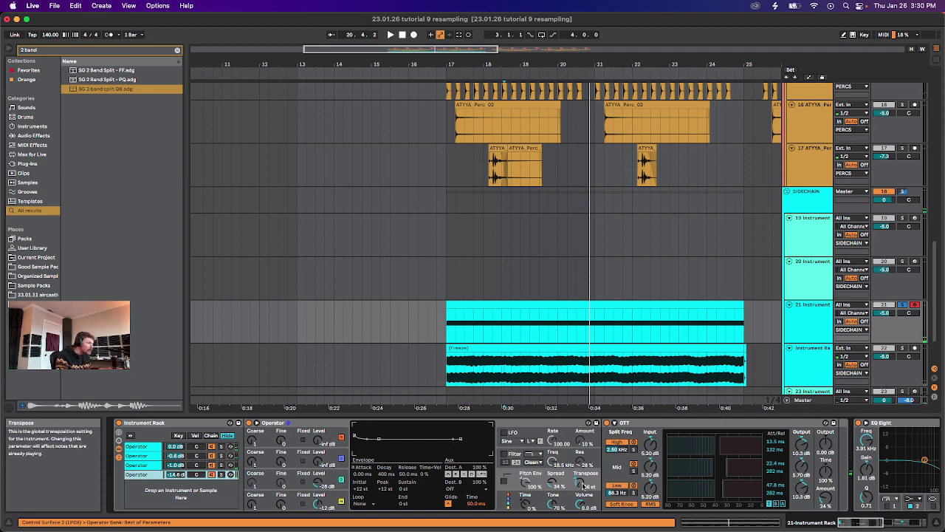
pyautogui.press('space')
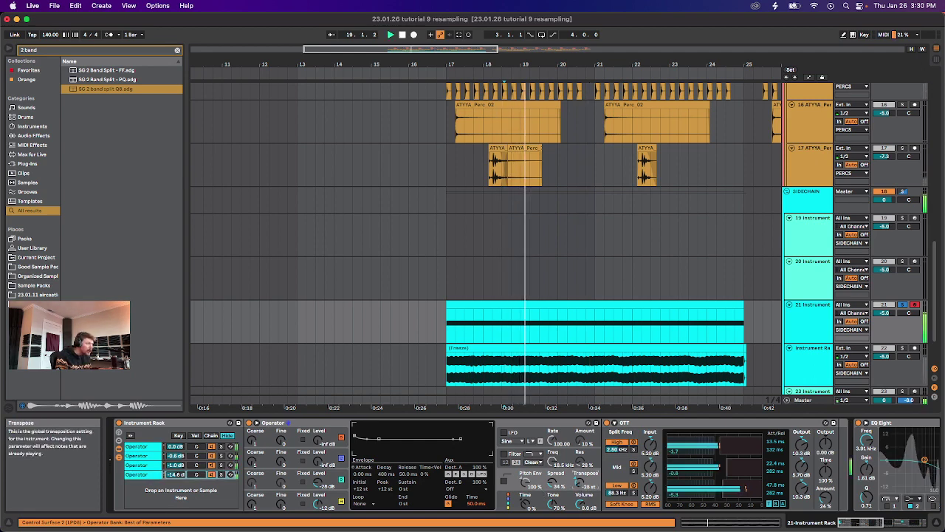
pyautogui.press('space')
pyautogui.press('space')
pyautogui.press('space')
pyautogui.moveTo(176, 475); pyautogui.dragTo(176, 476)
pyautogui.press('space')
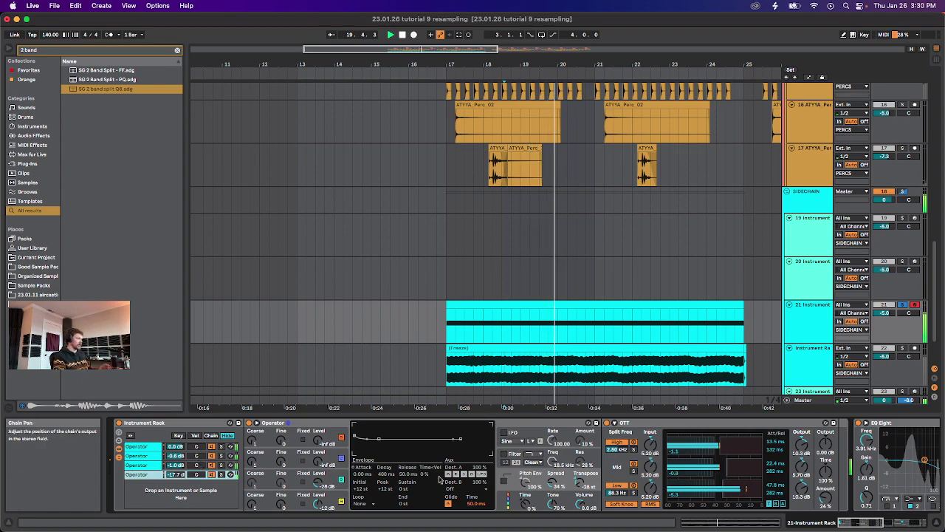
# Delete the flattened audio track 22 below the bass instrument track.
pyautogui.click(458, 320)
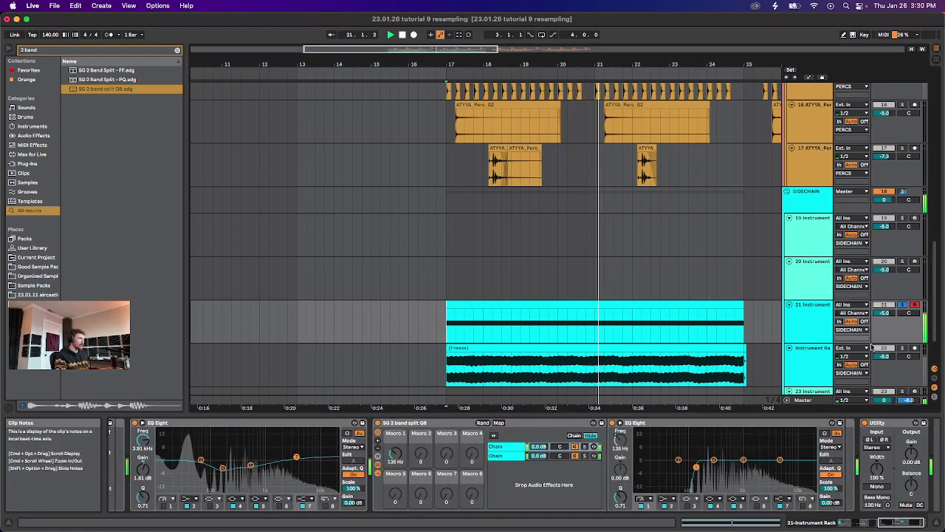
pyautogui.press('space')
pyautogui.click(811, 358)
pyautogui.press('Delete')
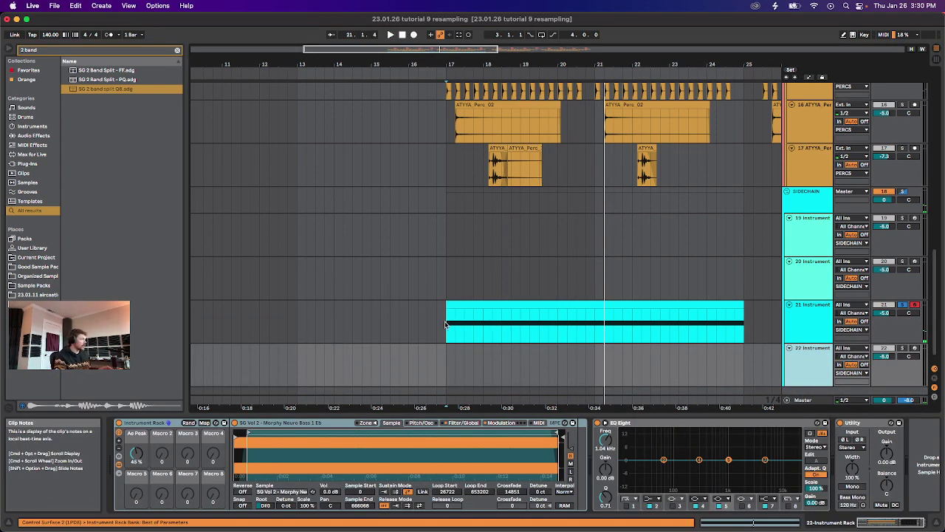
# Deepen the low-mid cut and enable band 6 with a small high boost in track 21's EQ Eight before the split rack.
pyautogui.click(554, 332)
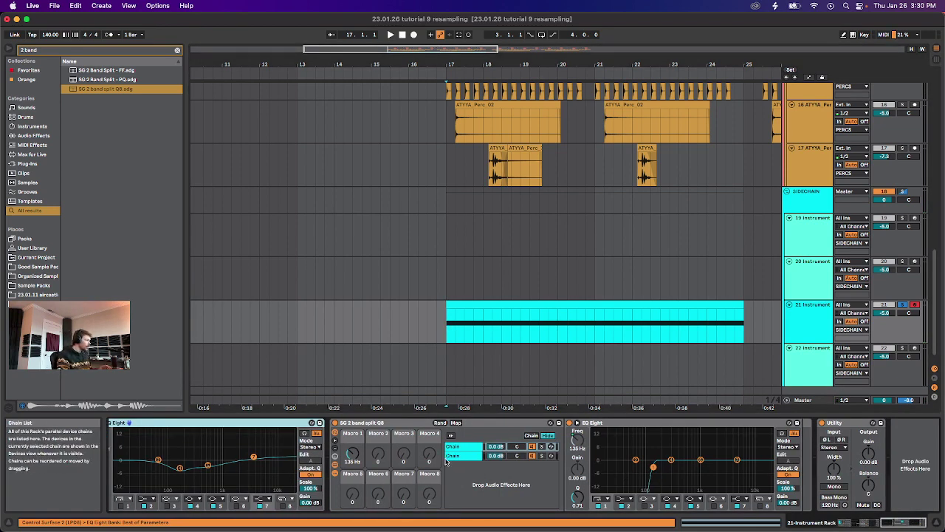
pyautogui.hscroll(-3, 341, 473)
pyautogui.press('space')
pyautogui.moveTo(367, 469); pyautogui.dragTo(436, 457)
pyautogui.press('space')
pyautogui.press('space')
pyautogui.press('space')
pyautogui.click(426, 507)
pyautogui.press('space')
pyautogui.hscroll(5, 404, 460)
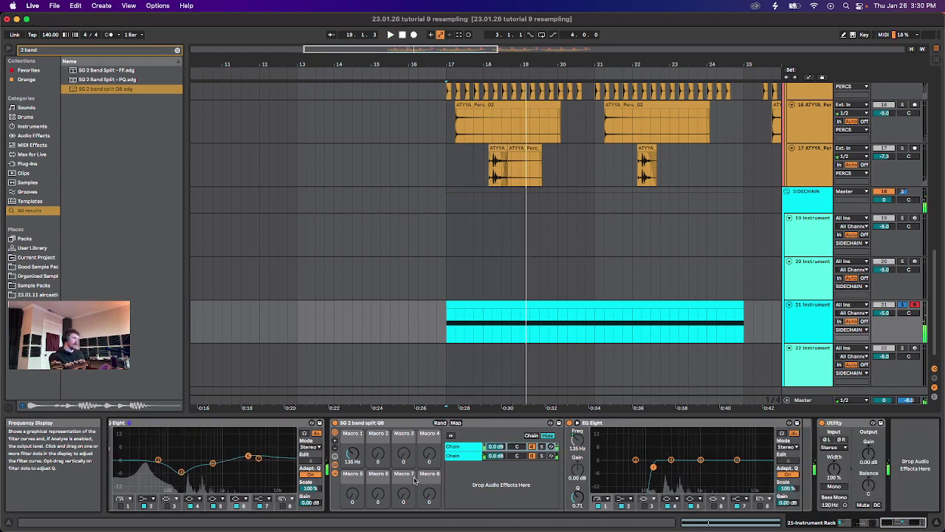
# Insert a Saturator between the EQ Eight and the 2 band split rack with its Drive at 4.00 dB.
pyautogui.press('super+f')
pyautogui.write('satur')
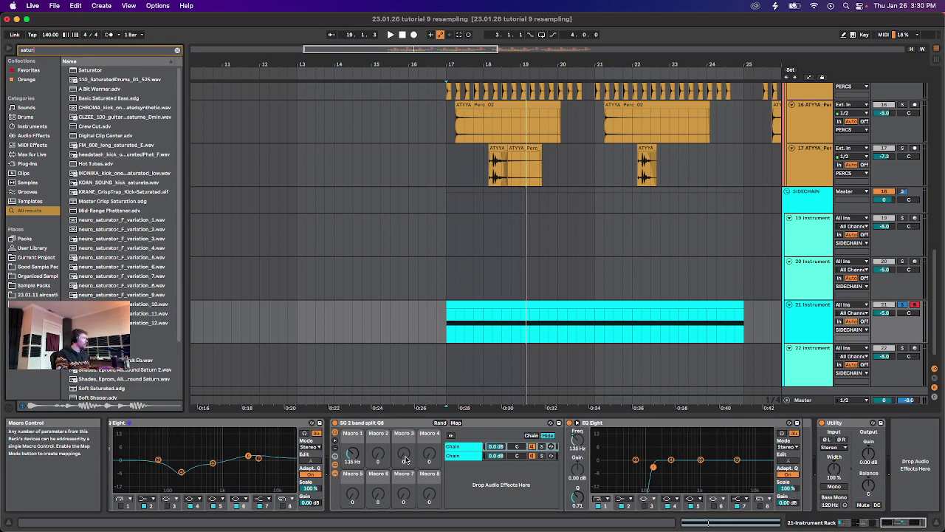
pyautogui.moveTo(95, 73); pyautogui.dragTo(342, 440)
pyautogui.press('space')
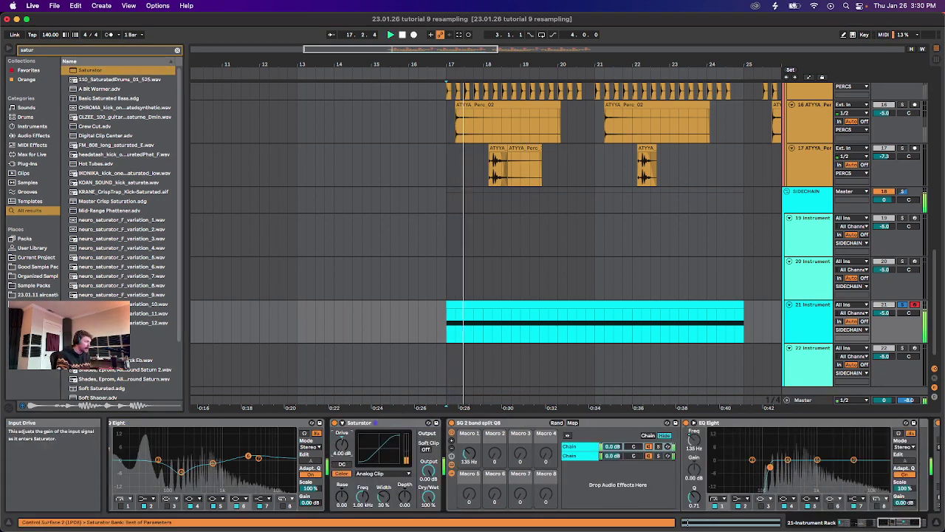
pyautogui.hscroll(3, 596, 501)
pyautogui.press('space')
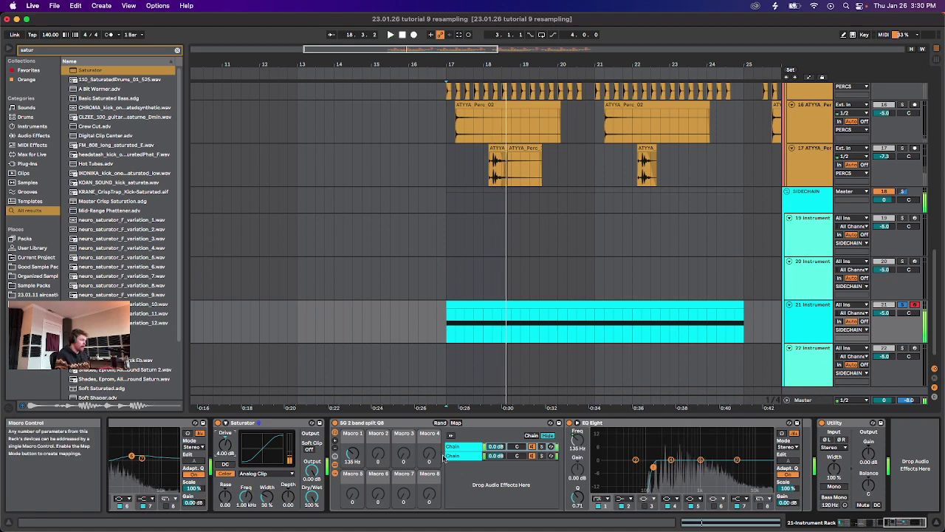
# Rename the split rack's two chains "high" and "low".
pyautogui.click(458, 453)
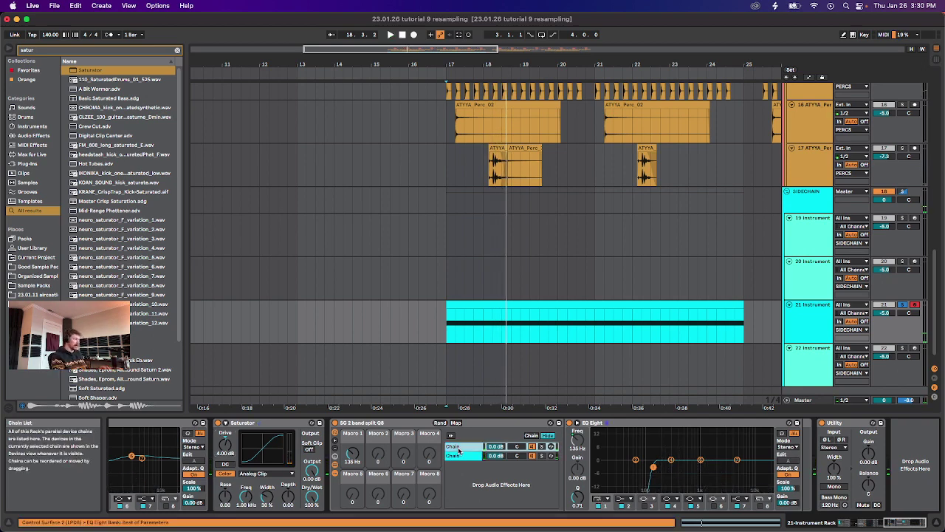
pyautogui.press('super+f')
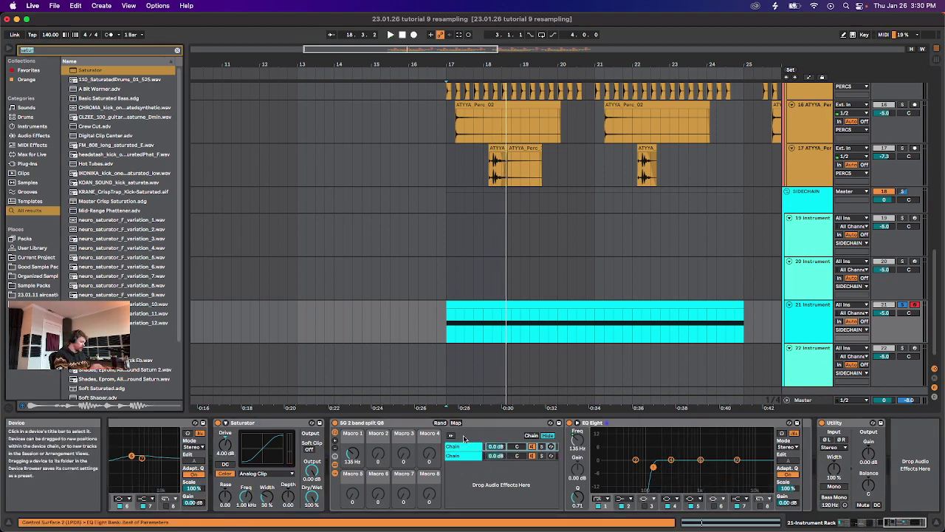
pyautogui.press('BackSpace')
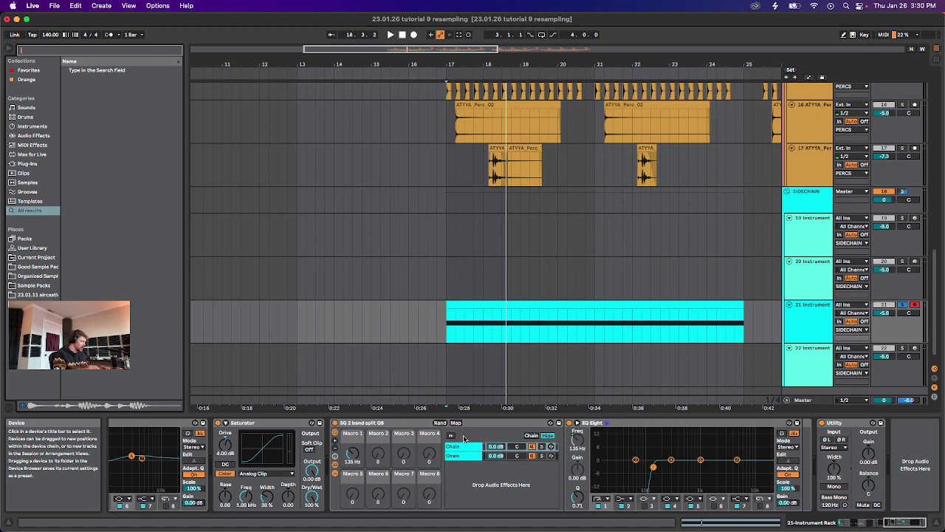
pyautogui.click(456, 447)
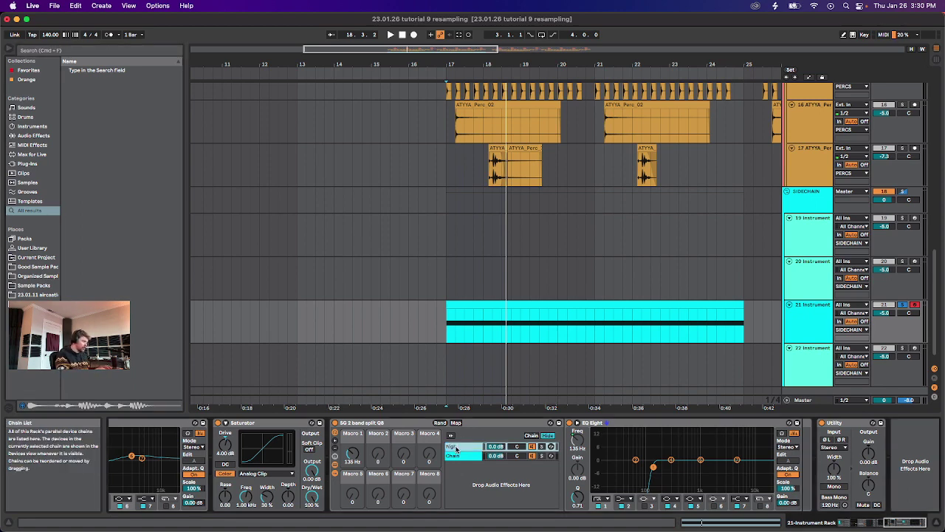
pyautogui.click(456, 455)
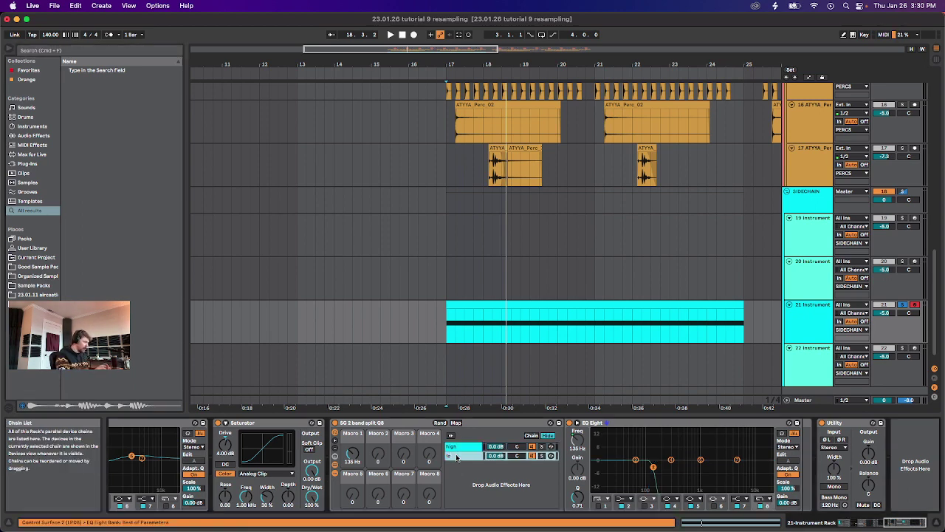
# Insert an Overdrive before the EQ Eight in the split rack's high chain.
pyautogui.click(464, 448)
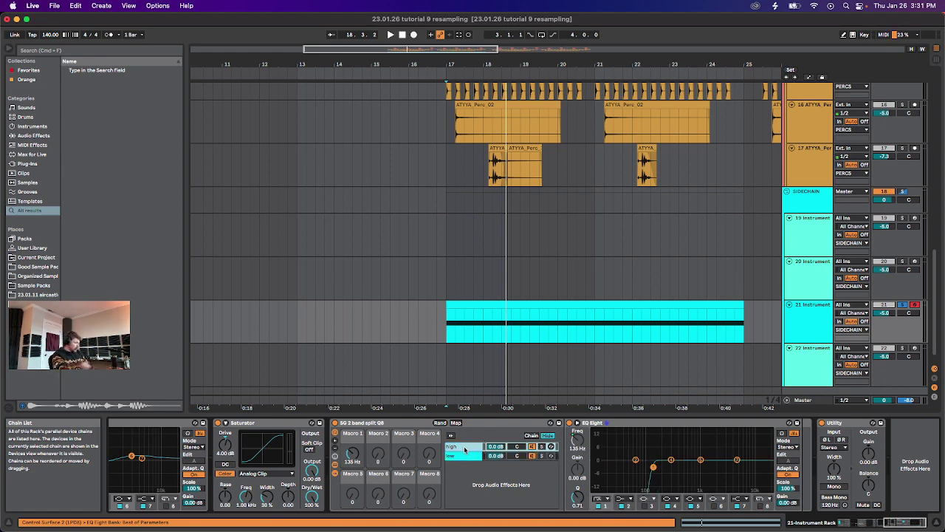
pyautogui.press('super+f')
pyautogui.write('overdri')
pyautogui.write('v')
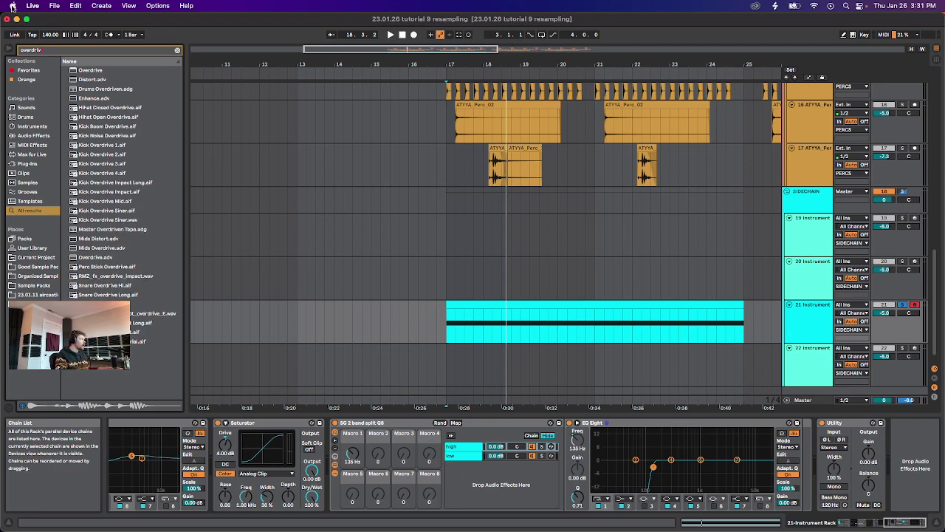
pyautogui.moveTo(90, 71); pyautogui.dragTo(567, 459)
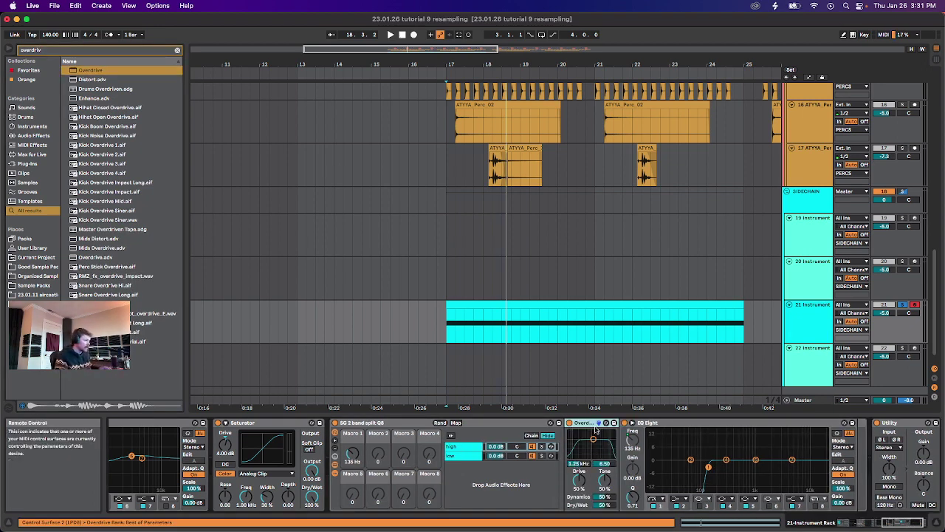
# Set the Overdrive's Dry/Wet to 23 % and narrow its filter to a bandwidth of 0.50 at about 639 Hz.
pyautogui.press('space')
pyautogui.moveTo(588, 453)
pyautogui.mouseDown()
pyautogui.moveTo(600, 456)
pyautogui.moveTo(589, 455)
pyautogui.mouseUp()
pyautogui.press('space')
pyautogui.press('space')
pyautogui.press('space')
pyautogui.press('space')
pyautogui.moveTo(600, 505); pyautogui.dragTo(599, 525)
pyautogui.press('space')
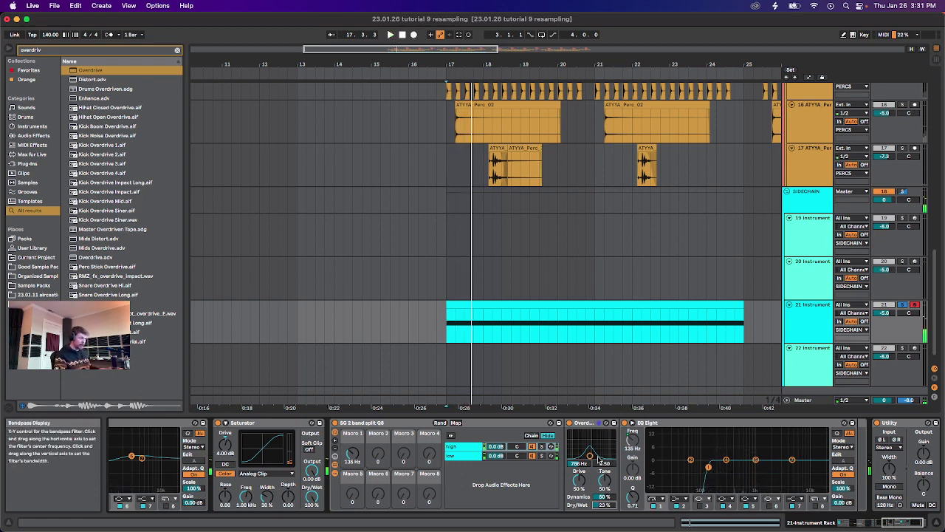
pyautogui.press('space')
pyautogui.moveTo(591, 456); pyautogui.dragTo(589, 456)
pyautogui.press('space')
# Find the LFO device and insert it right after the Overdrive in the high chain.
pyautogui.press('super+f')
pyautogui.write('lfo')
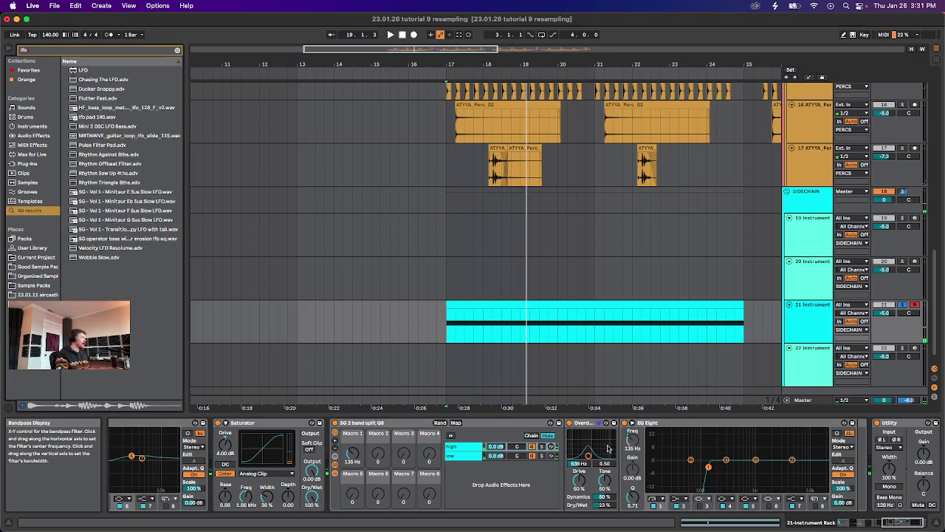
pyautogui.click(89, 71)
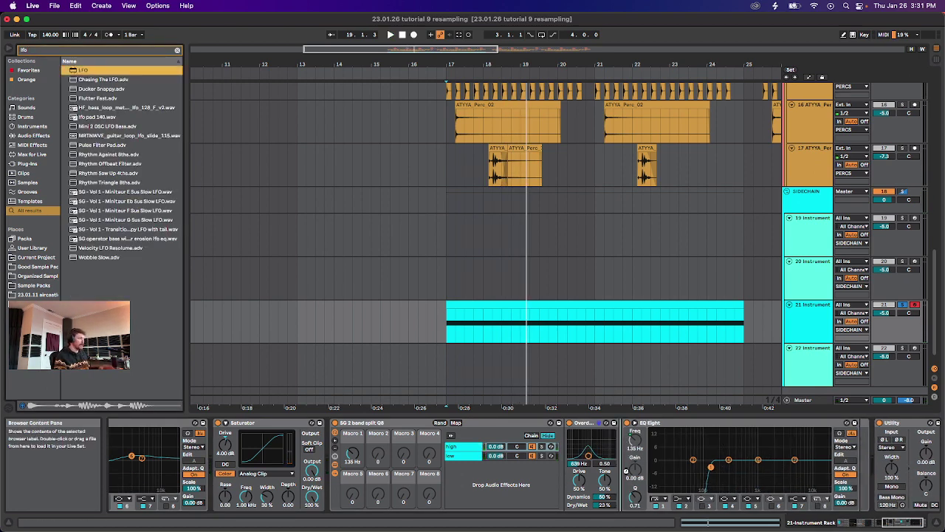
pyautogui.moveTo(614, 475); pyautogui.dragTo(616, 473)
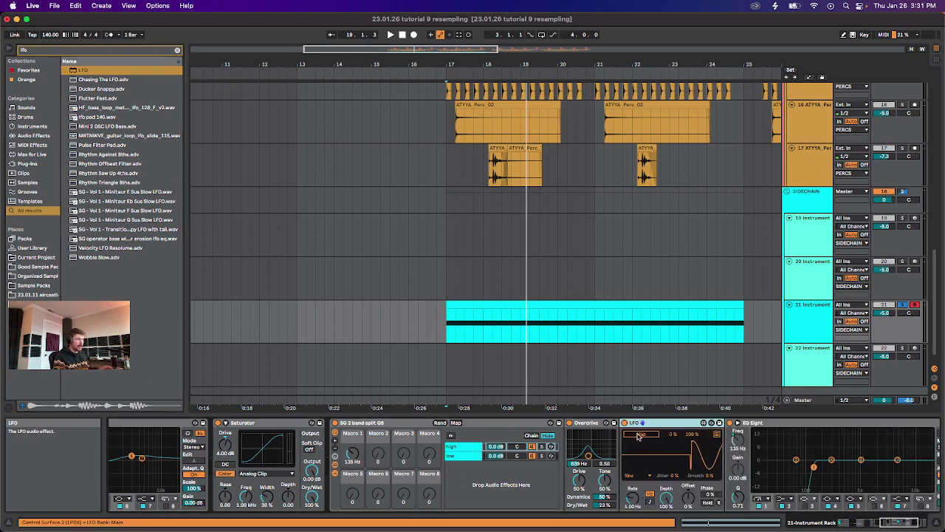
# Map the LFO to the Overdrive's Filter Freq and set its rate to 0.41 Hz, depth to 60.8 % and offset to 18 %.
pyautogui.click(641, 434)
pyautogui.click(580, 463)
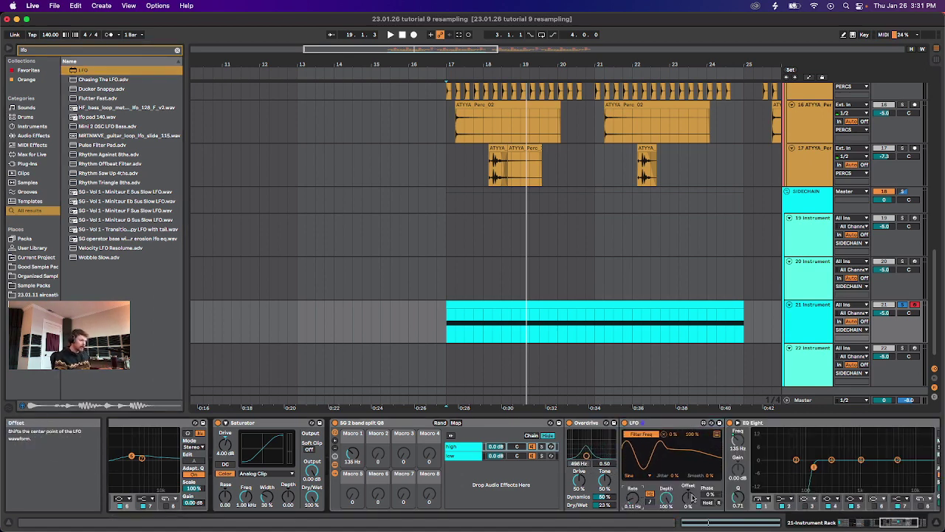
pyautogui.moveTo(688, 497); pyautogui.dragTo(666, 495)
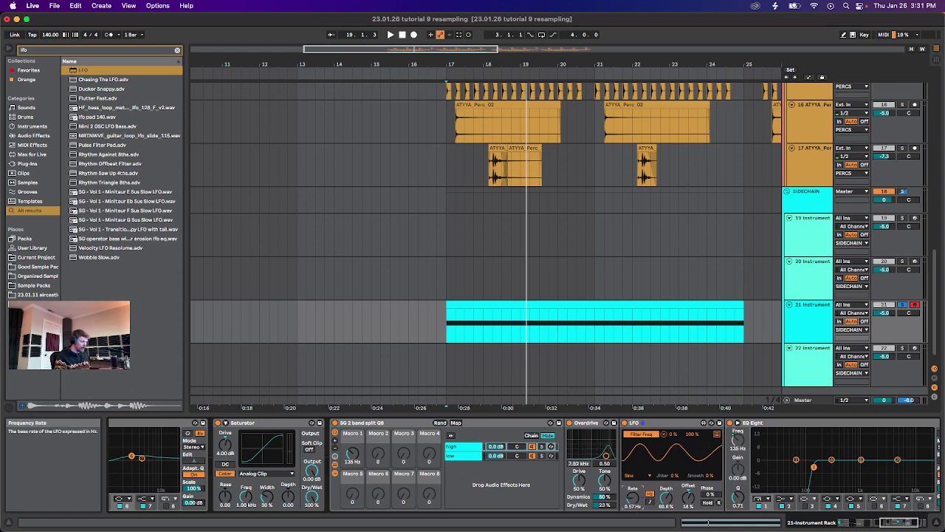
pyautogui.press('space')
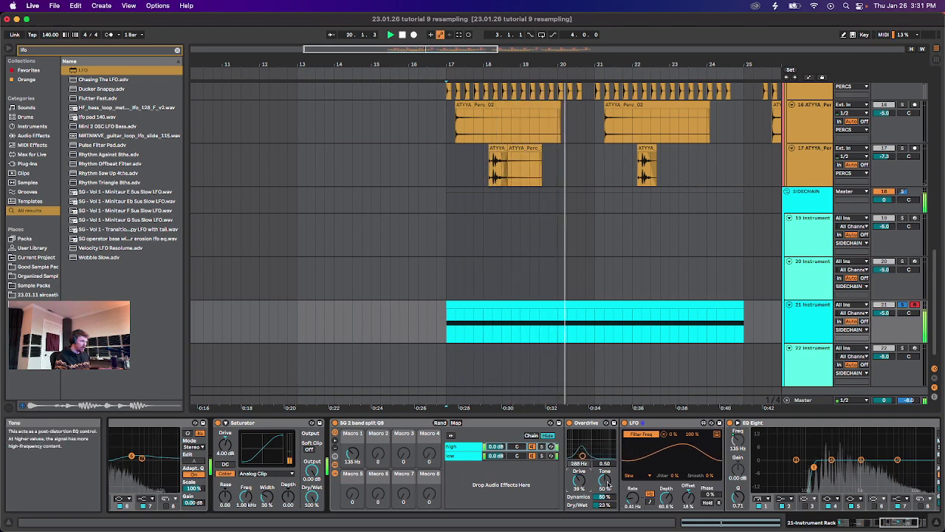
# Widen the Overdrive's filter and set its Drive to 41 %, Tone to 57 % and Dry/Wet to 9 % while auditioning.
pyautogui.moveTo(604, 480); pyautogui.dragTo(604, 436)
pyautogui.moveTo(605, 505); pyautogui.dragTo(605, 516)
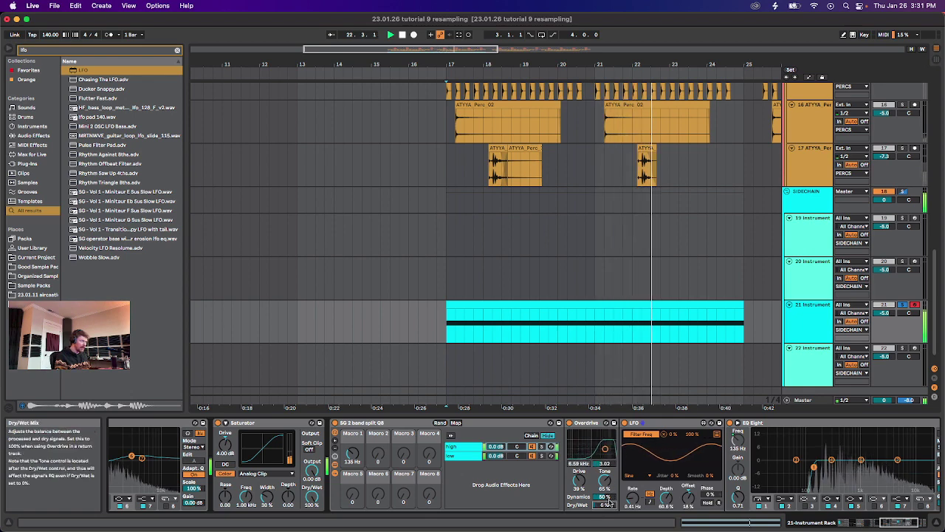
pyautogui.moveTo(605, 480); pyautogui.dragTo(579, 478)
pyautogui.press('space')
pyautogui.press('space')
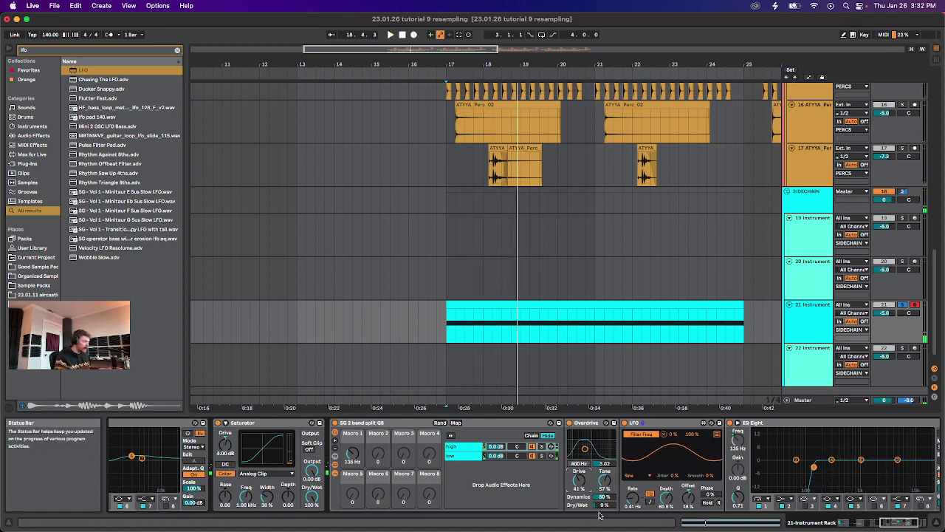
pyautogui.press('space')
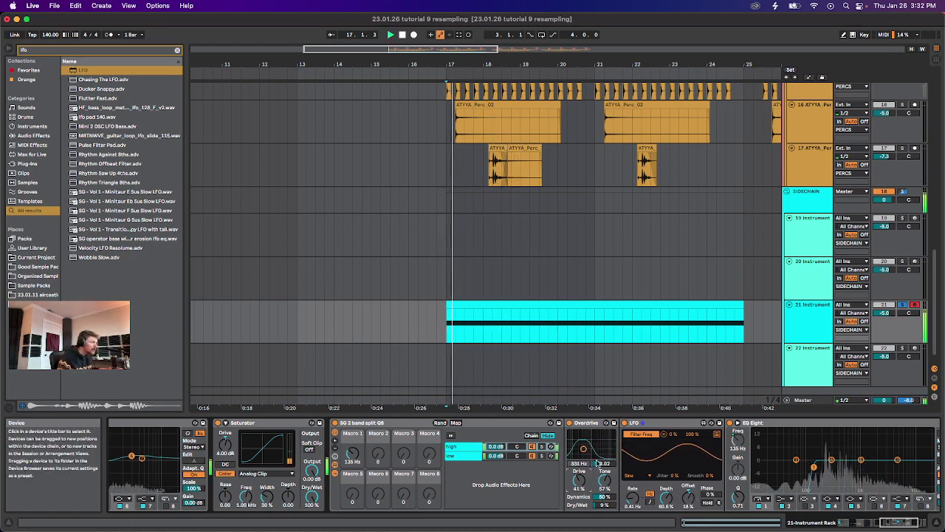
# Delete the LFO behind the Overdrive and narrow the Overdrive's filter to a bandwidth of 0.50.
pyautogui.click(634, 423)
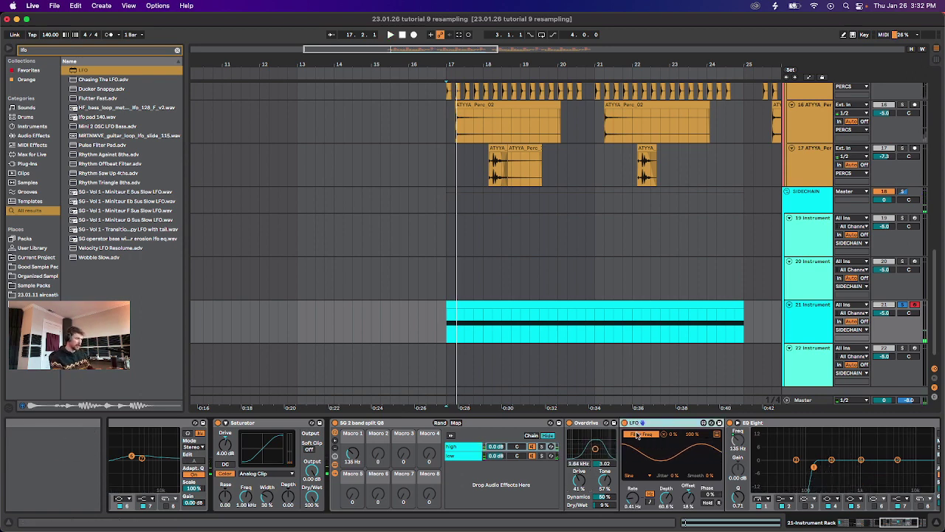
pyautogui.press('Delete')
pyautogui.moveTo(615, 442); pyautogui.dragTo(601, 456)
pyautogui.press('space')
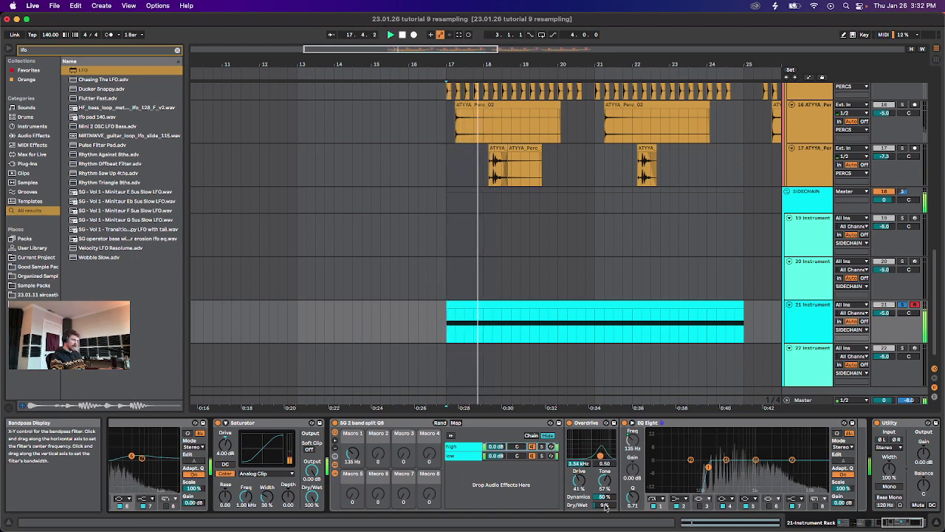
# Tune the Overdrive while auditioning: filter at about 2.1 kHz, Tone 33 %, Dynamics 40 % and Dry/Wet 26 %.
pyautogui.moveTo(604, 506); pyautogui.dragTo(604, 493)
pyautogui.press('space')
pyautogui.press('space')
pyautogui.moveTo(600, 455); pyautogui.dragTo(605, 505)
pyautogui.press('space')
pyautogui.press('space')
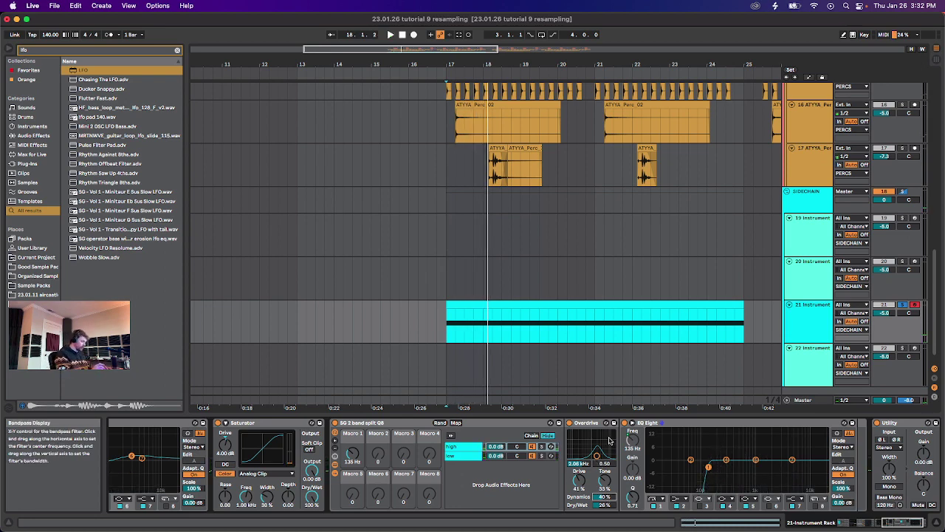
# Find EQ Eight and insert it right after the Overdrive in the high chain.
pyautogui.press('super+f')
pyautogui.write('eq eight')
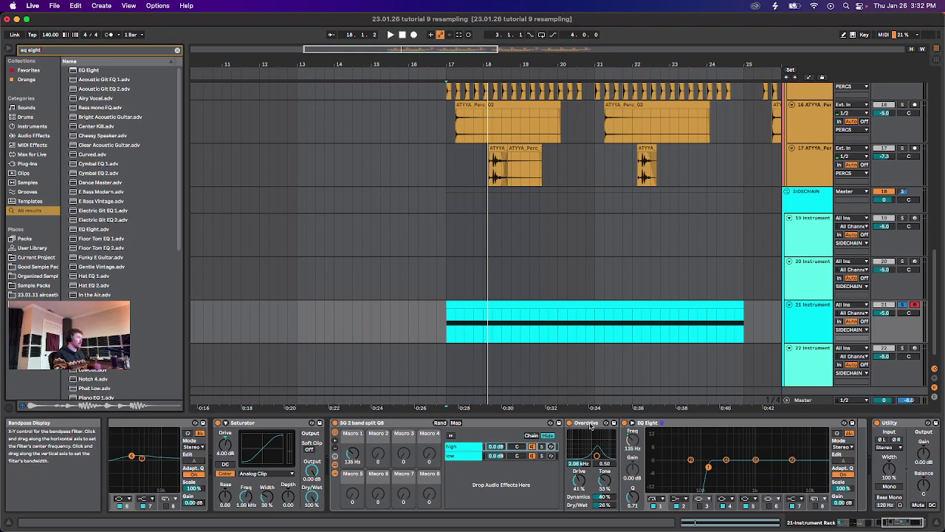
pyautogui.moveTo(88, 71)
pyautogui.mouseDown()
pyautogui.moveTo(531, 356)
pyautogui.moveTo(620, 468)
pyautogui.mouseUp()
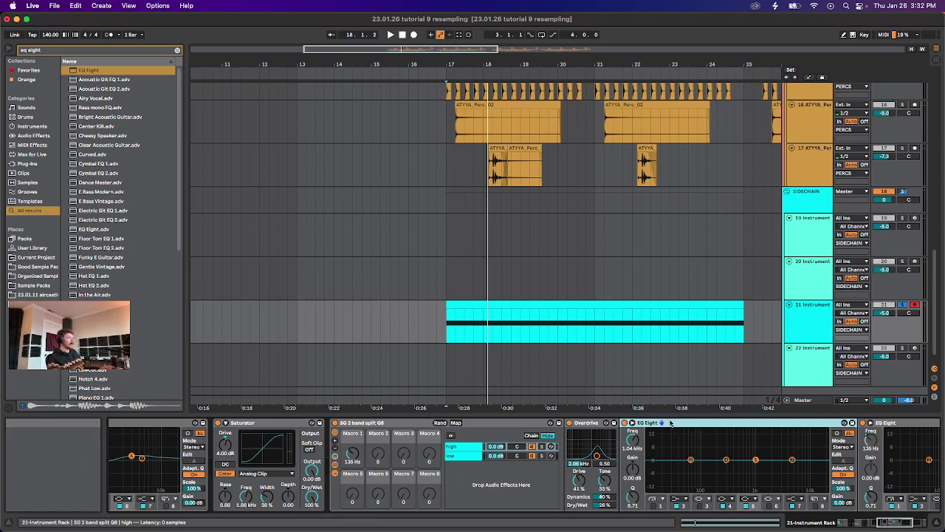
pyautogui.moveTo(728, 461); pyautogui.dragTo(768, 489)
pyautogui.hscroll(3, 709, 477)
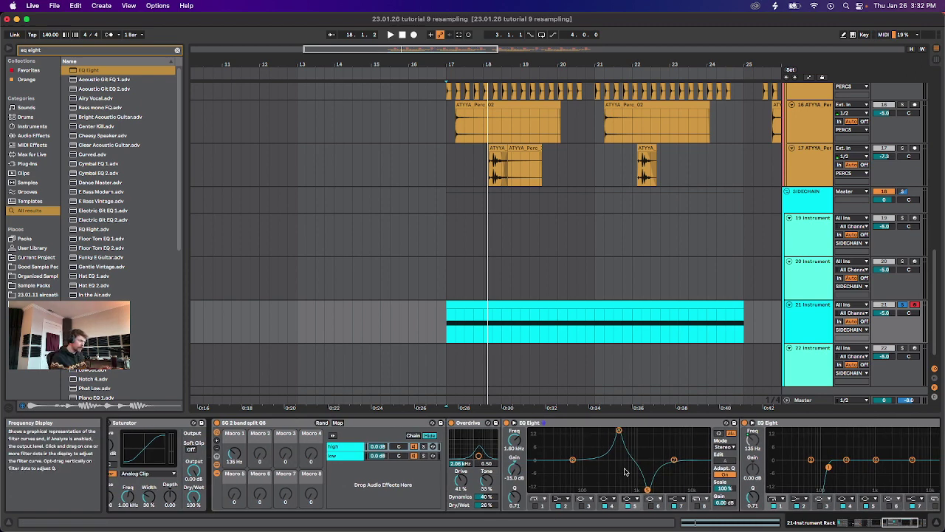
pyautogui.press('super+z')
pyautogui.press('super+z')
# Boost band 4 of the new EQ Eight by 15 dB at about 330 Hz and duplicate the device.
pyautogui.moveTo(609, 458); pyautogui.dragTo(612, 429)
pyautogui.click(567, 424)
pyautogui.press('super+d')
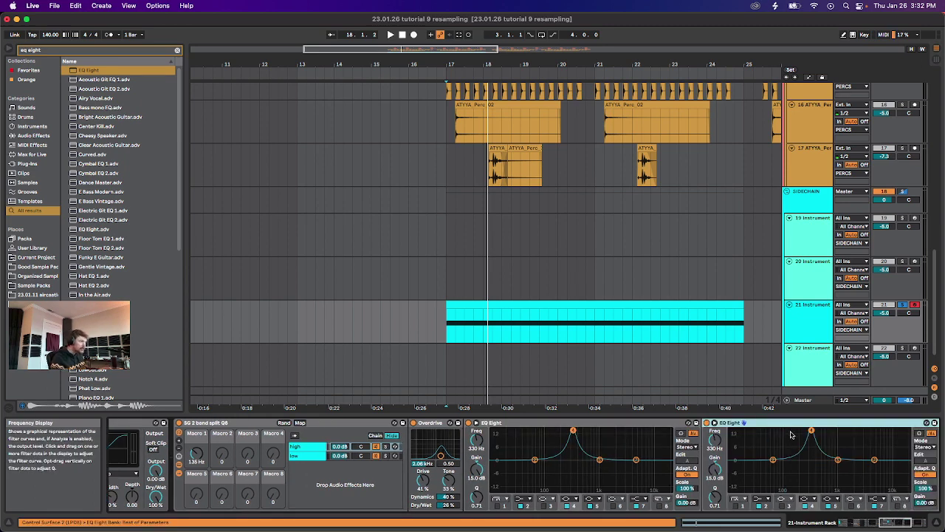
# Turn band 4 of the duplicated EQ Eight into a 15 dB cut at about 516 Hz.
pyautogui.moveTo(812, 430); pyautogui.dragTo(822, 489)
pyautogui.press('super+d')
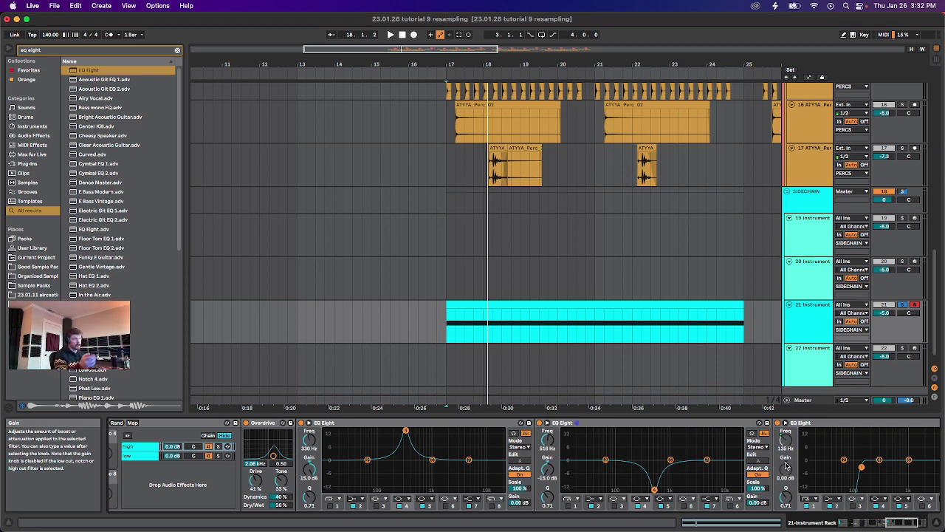
pyautogui.hscroll(5, 399, 512)
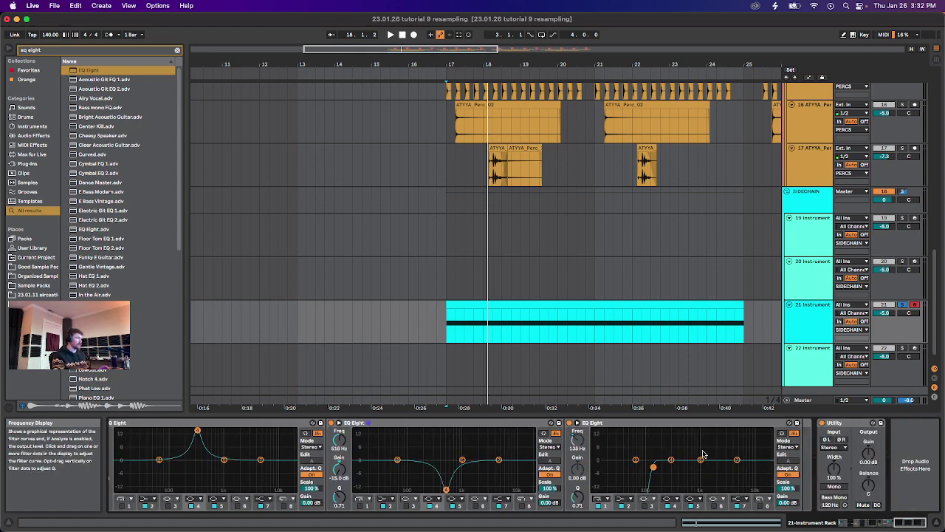
pyautogui.hscroll(-3, 399, 512)
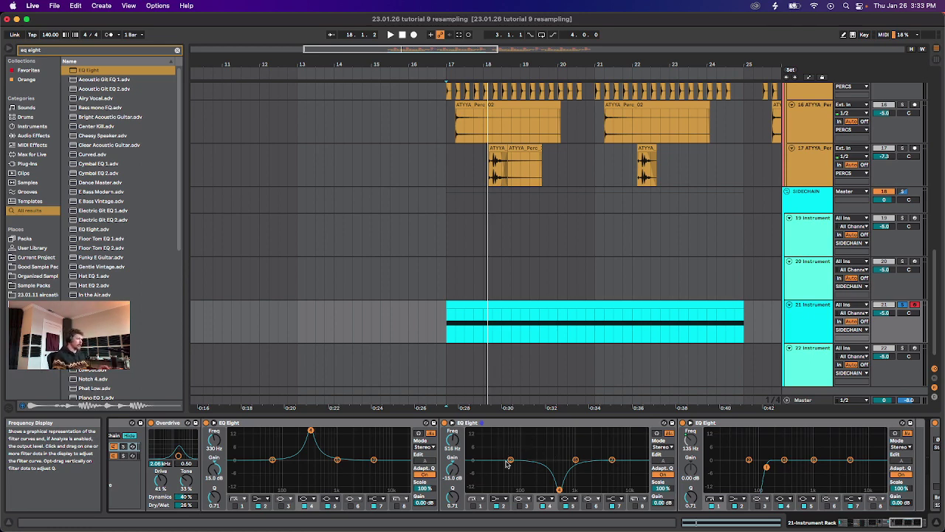
# Insert an LFO after the two new EQ Eights and map it to the first one's band 4 frequency.
pyautogui.press('super+f')
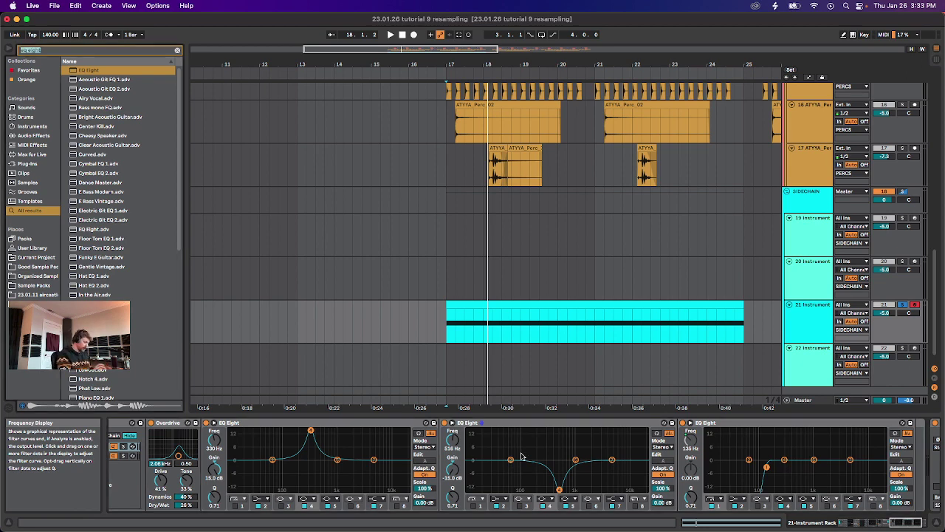
pyautogui.write('lfo')
pyautogui.moveTo(83, 72); pyautogui.dragTo(681, 464)
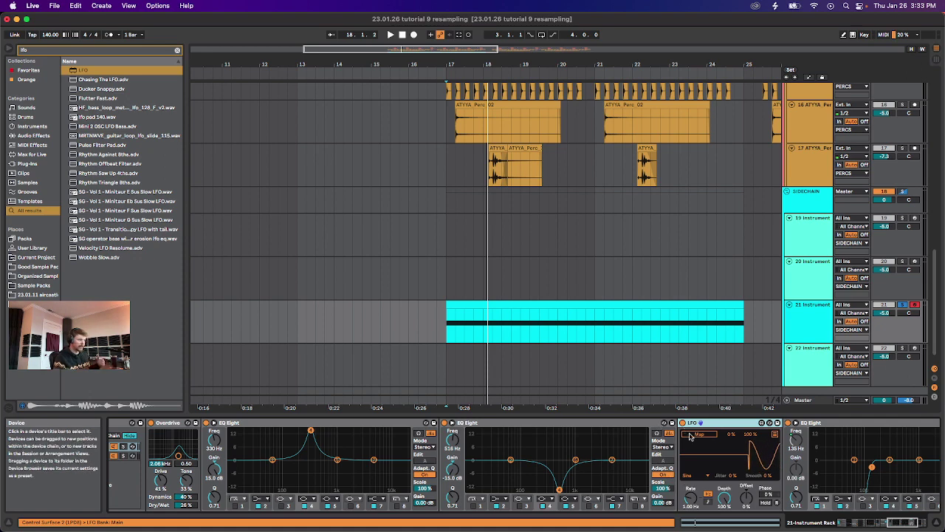
pyautogui.click(212, 440)
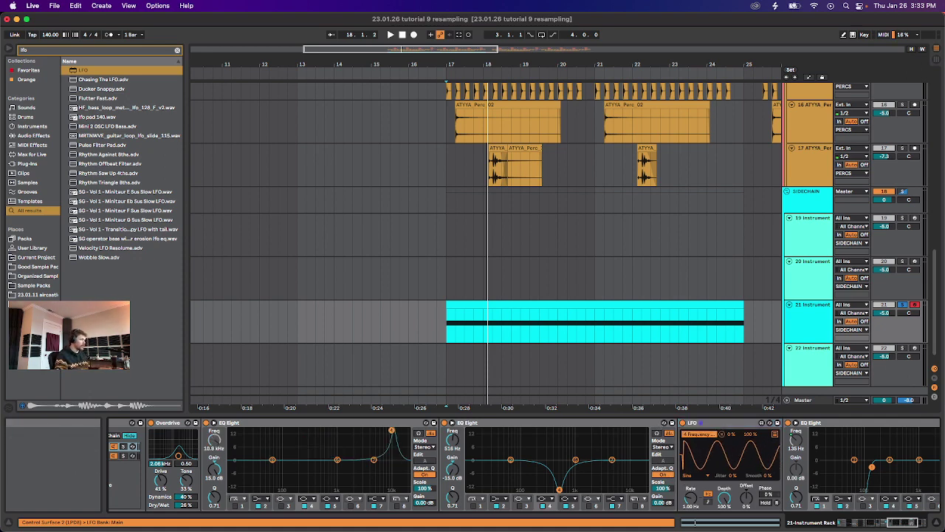
# Set the LFO's rate to 0.18 Hz, depth to 53.5 % and offset to 18 % while auditioning the sweep.
pyautogui.moveTo(691, 498); pyautogui.dragTo(690, 510)
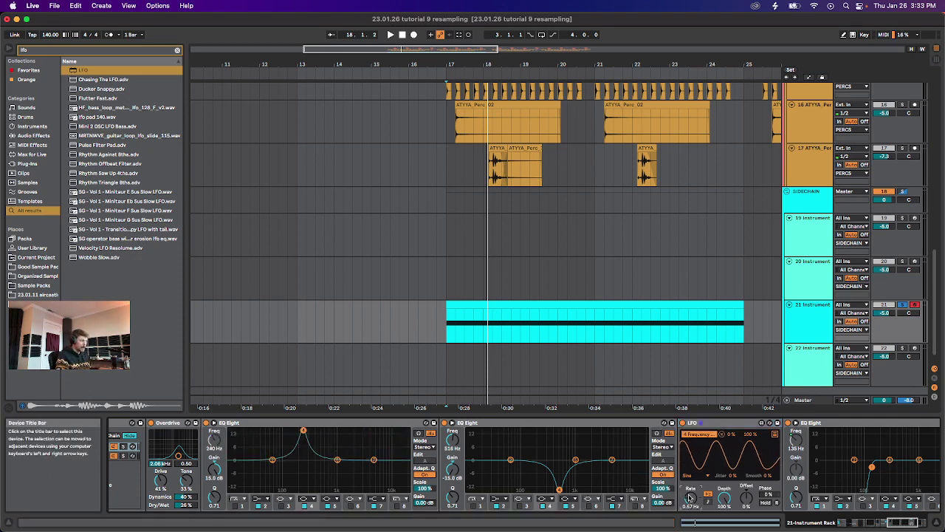
pyautogui.moveTo(747, 498); pyautogui.dragTo(747, 463)
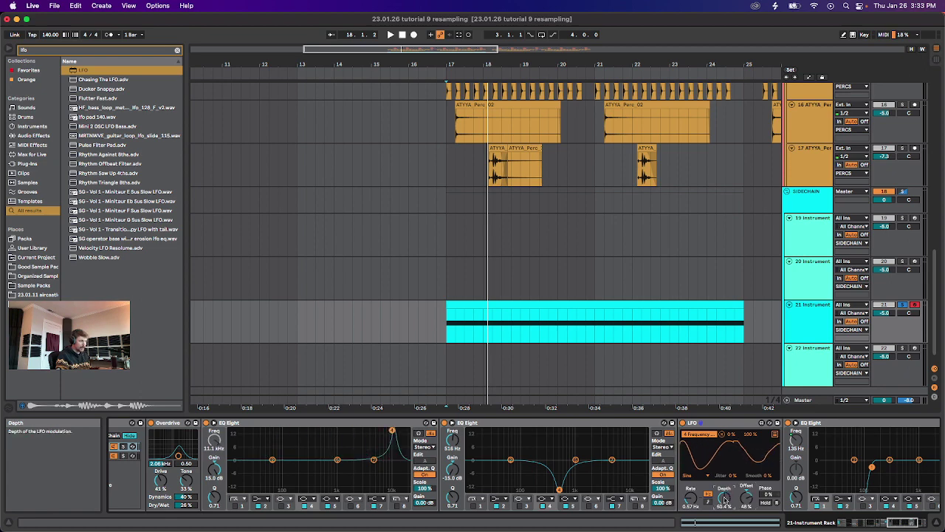
pyautogui.moveTo(725, 497); pyautogui.dragTo(747, 517)
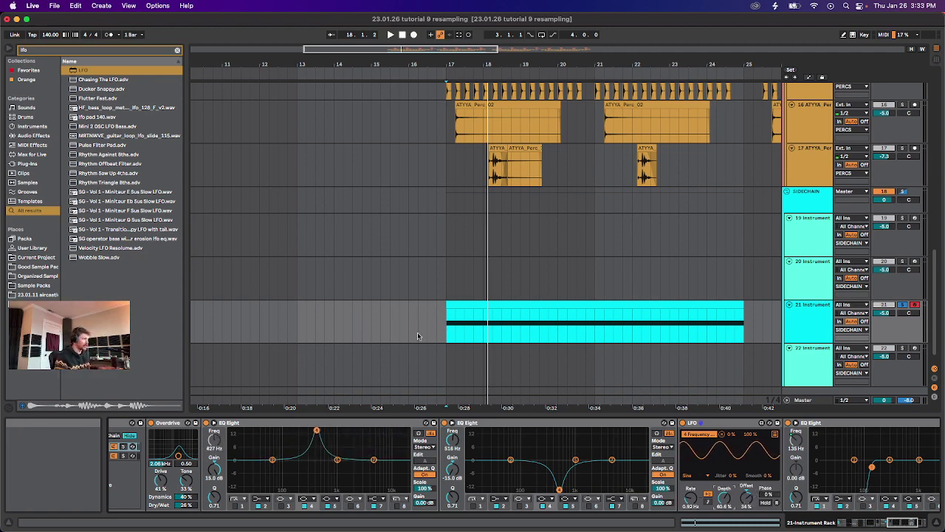
pyautogui.press('space')
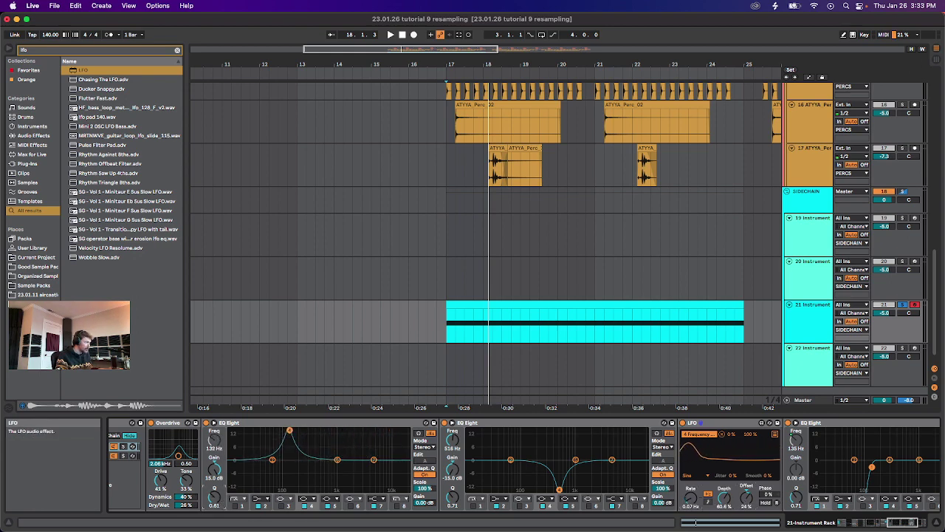
pyautogui.press('space')
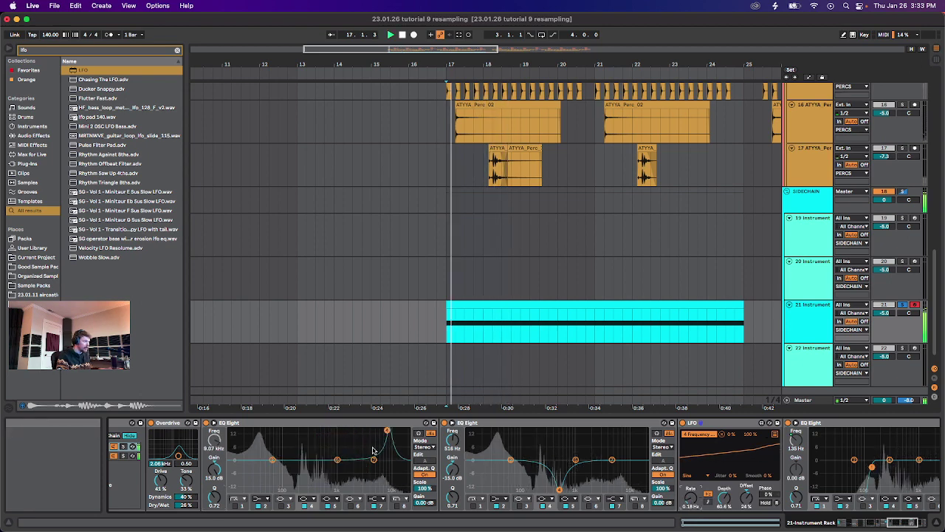
pyautogui.moveTo(722, 500); pyautogui.dragTo(746, 502)
pyautogui.click(746, 498)
pyautogui.press('space')
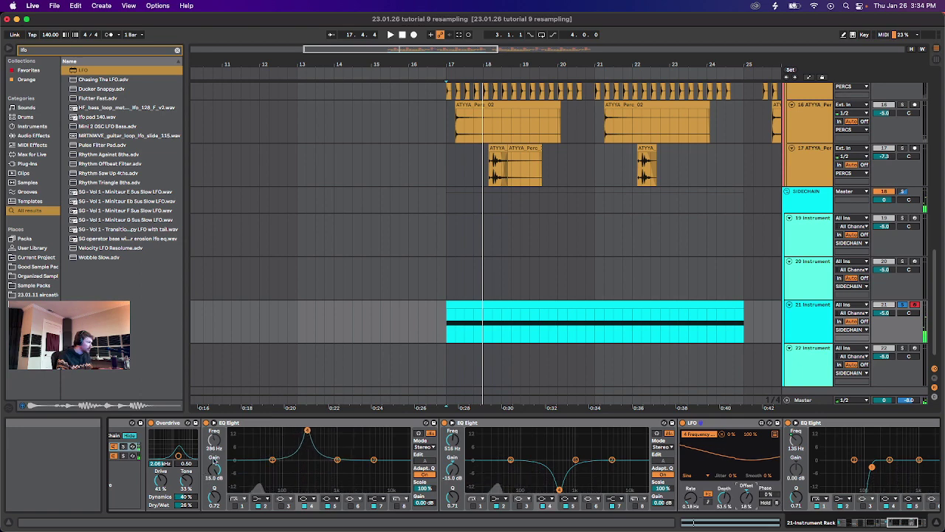
# Set the boosting EQ's band 4 to 6.67 dB and Q 2.03, the cutting EQ's Q to 1.19, and the LFO rate to 0.09 Hz.
pyautogui.moveTo(214, 468); pyautogui.dragTo(214, 481)
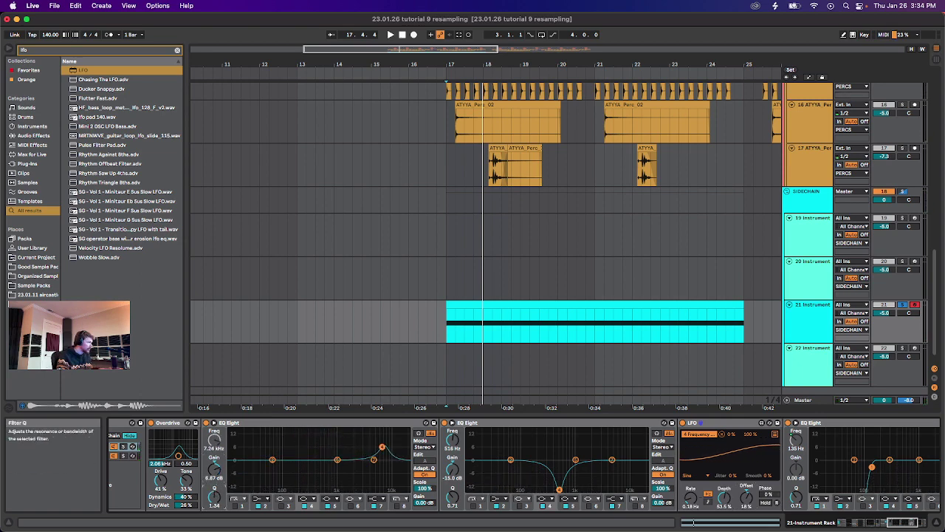
pyautogui.press('space')
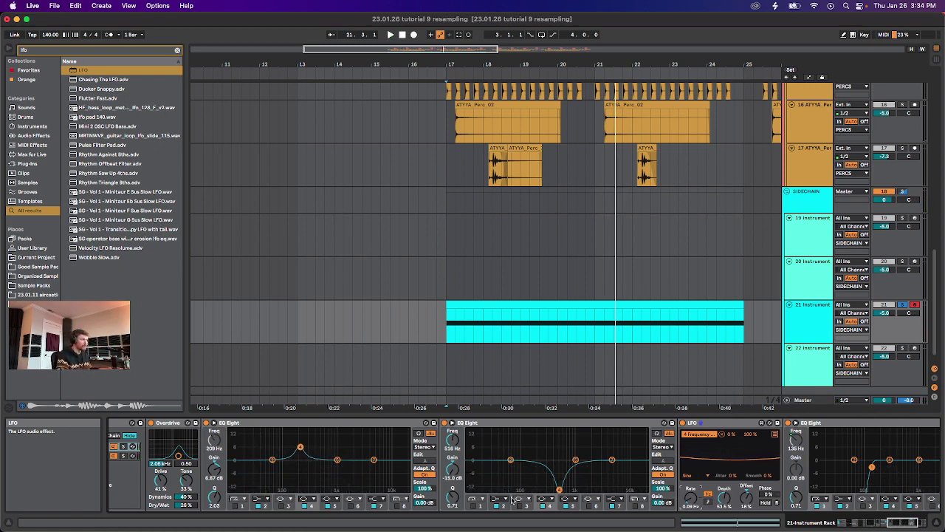
pyautogui.scroll(5, 452, 498)
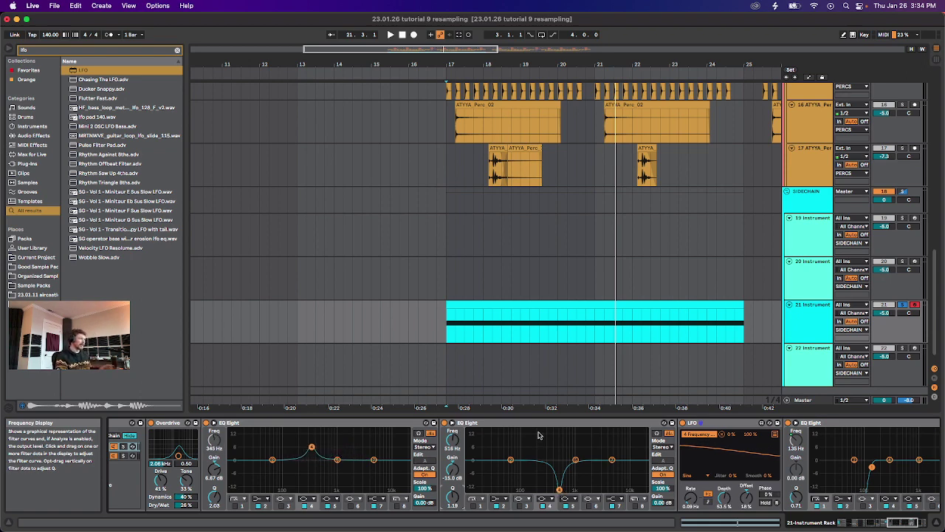
# Insert a second LFO after the first and map it to the cutting EQ Eight's band 4 frequency.
pyautogui.hscroll(3, 538, 435)
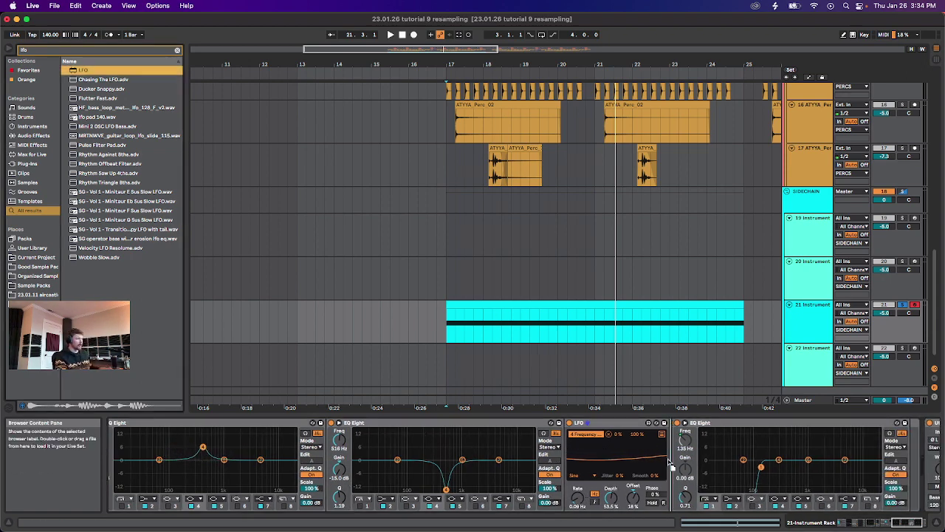
pyautogui.moveTo(670, 465); pyautogui.dragTo(679, 463)
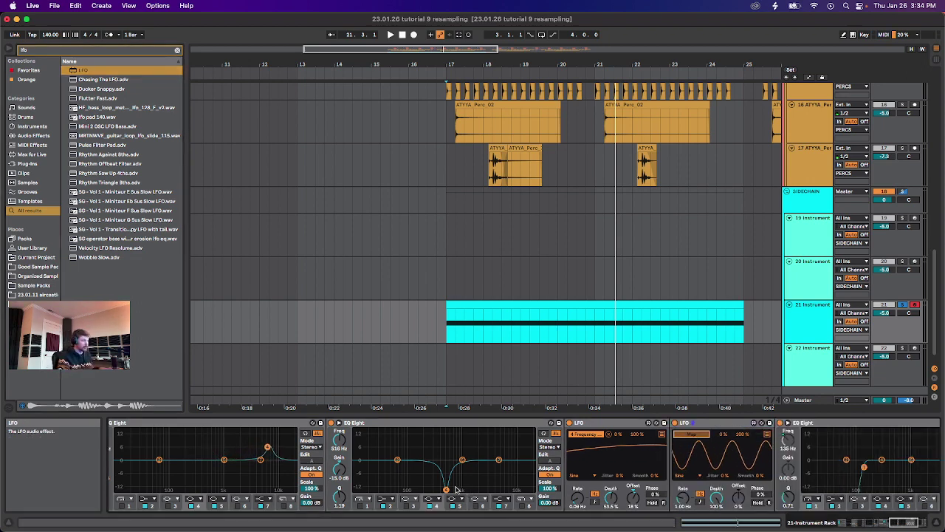
pyautogui.click(337, 441)
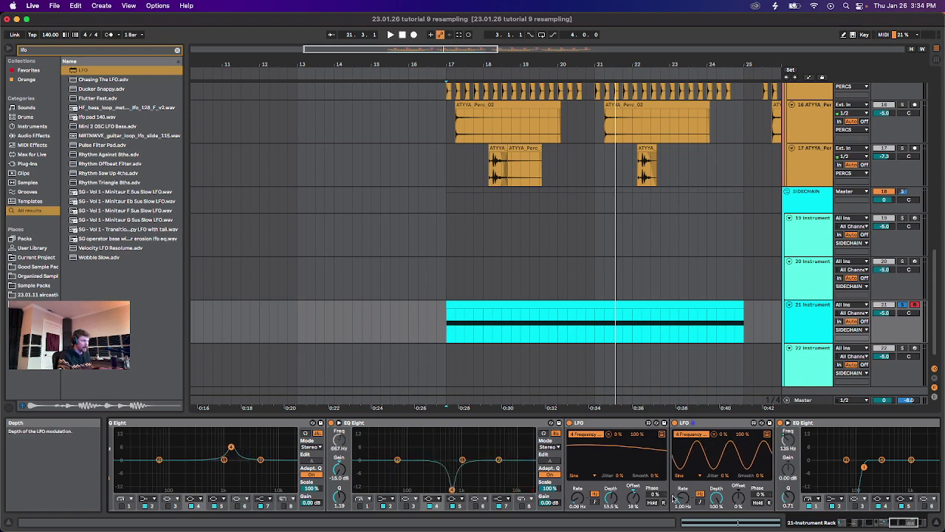
# Set the second LFO's rate to 0.13 Hz, depth to 52.8 % and offset to 22 %, and audition both moving EQ bands.
pyautogui.moveTo(682, 498); pyautogui.dragTo(683, 509)
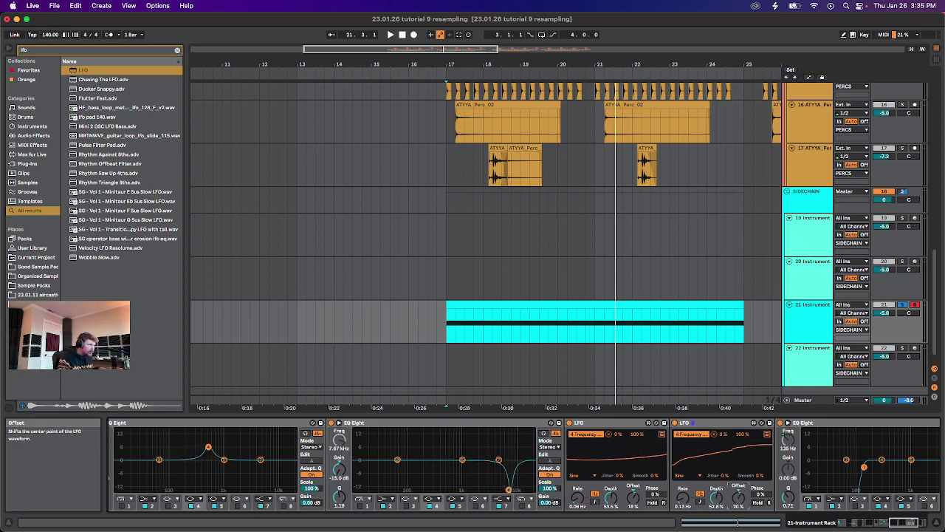
pyautogui.press('space')
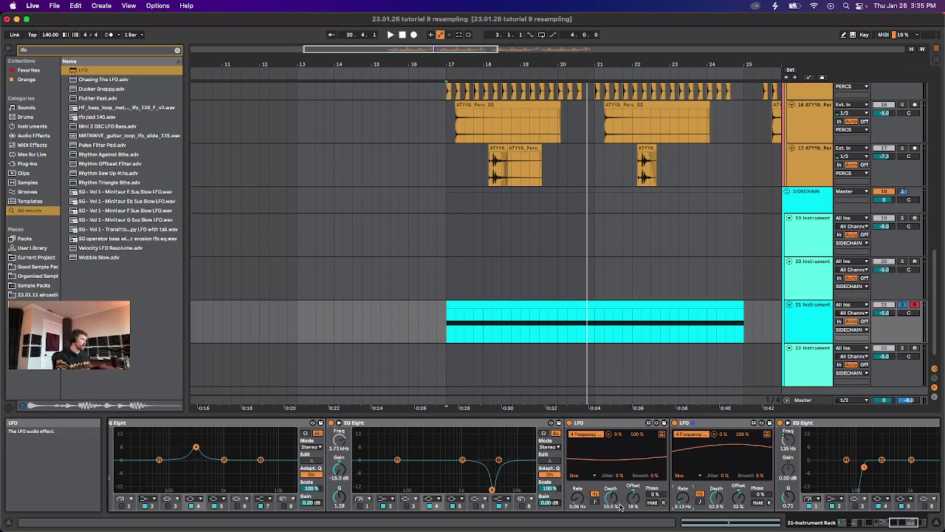
pyautogui.press('space')
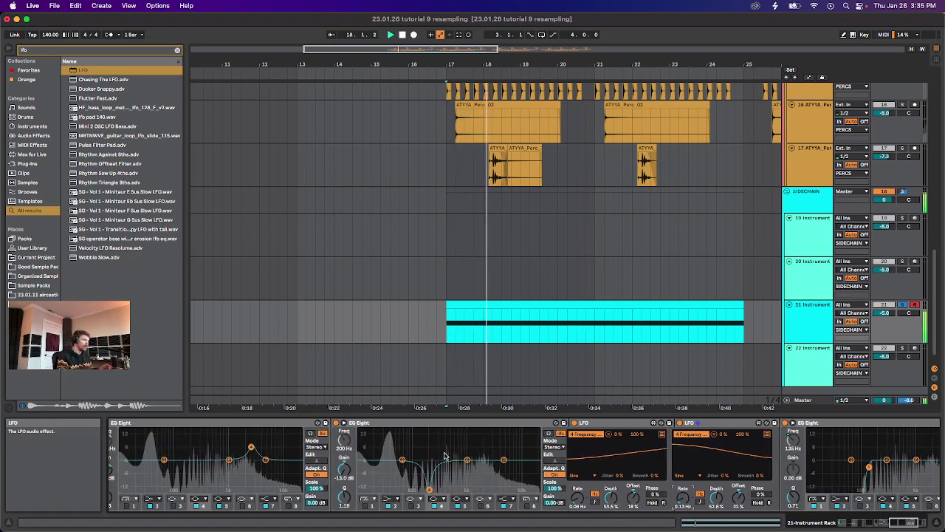
pyautogui.hscroll(3, 445, 456)
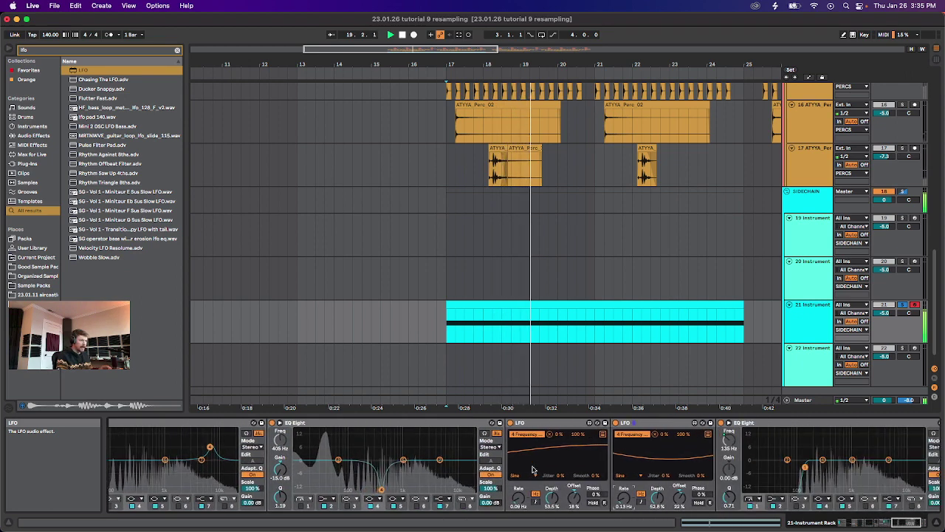
pyautogui.hscroll(3, 533, 470)
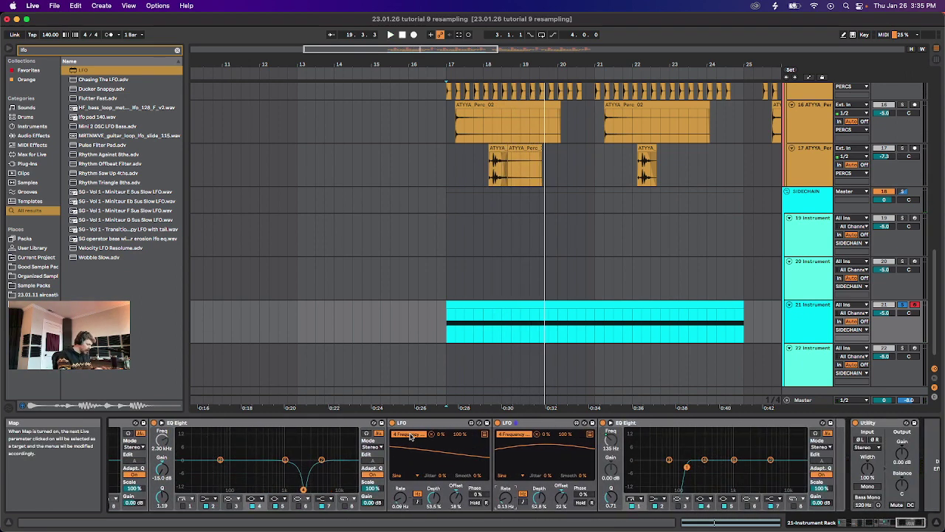
# Find the Shifter effect, insert it after the second LFO, and bypass it.
pyautogui.press('super+f')
pyautogui.write('shifter')
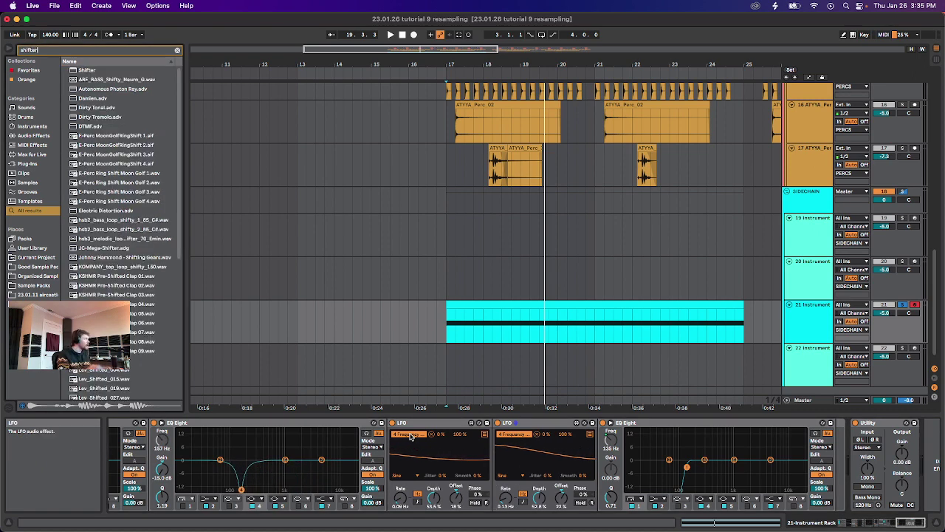
pyautogui.moveTo(76, 74); pyautogui.dragTo(613, 476)
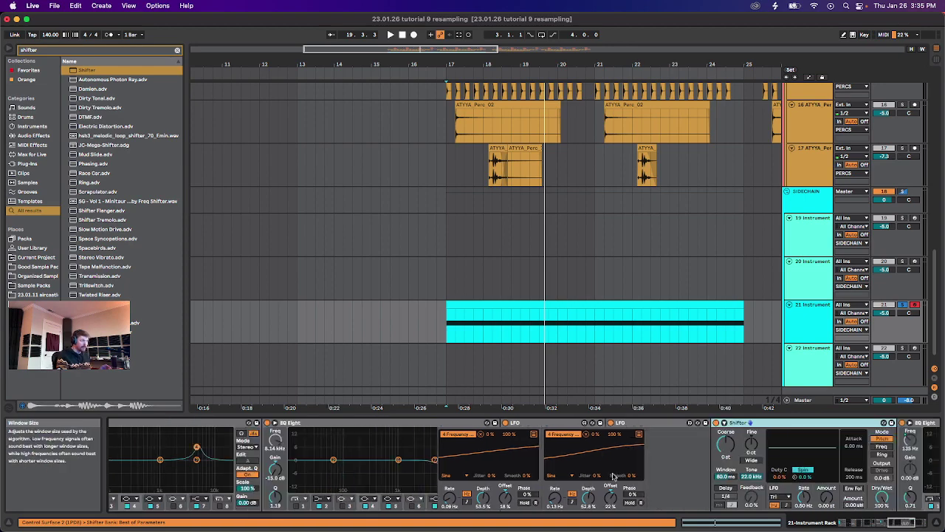
pyautogui.hscroll(3, 612, 476)
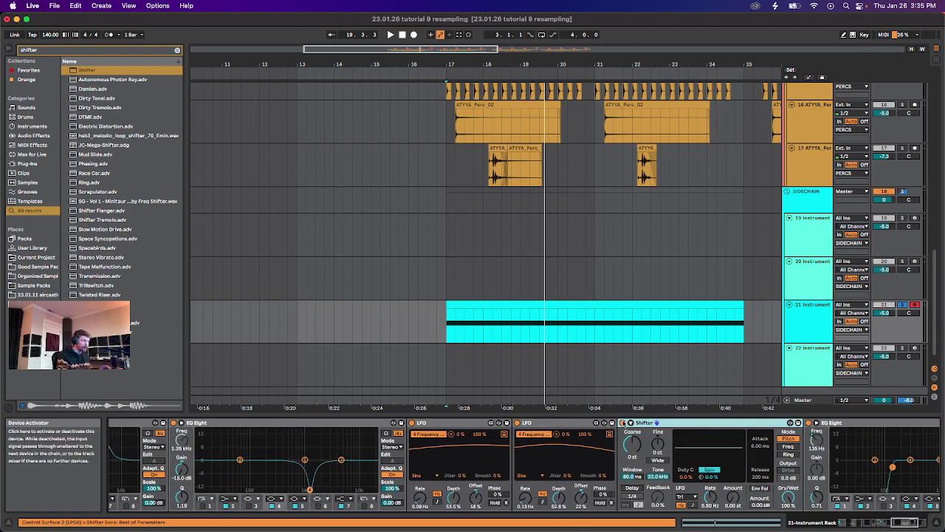
pyautogui.click(625, 423)
# Show the automation and shape the high band Overdrive's filter frequency with a rise and dip from bar 17 to bar 18, auditioning it.
pyautogui.hscroll(-5, 486, 484)
pyautogui.hscroll(-6, 486, 484)
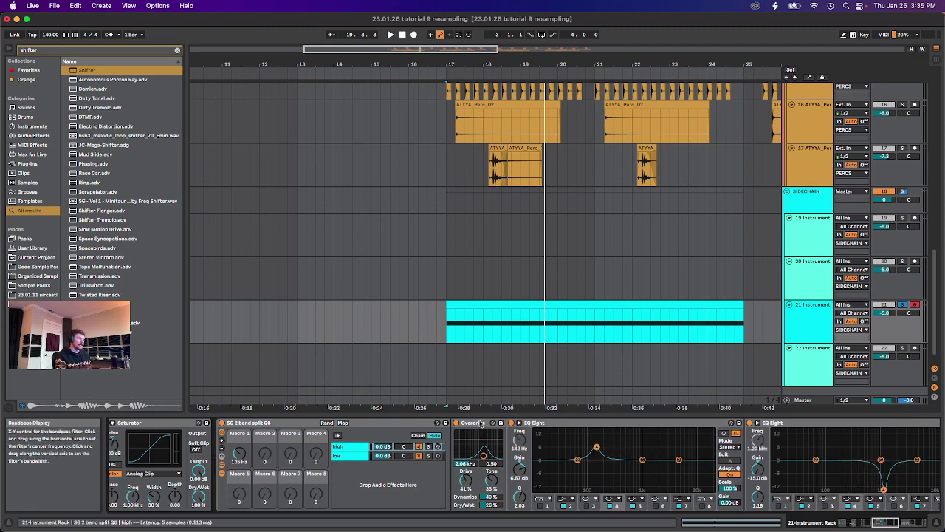
pyautogui.press('a')
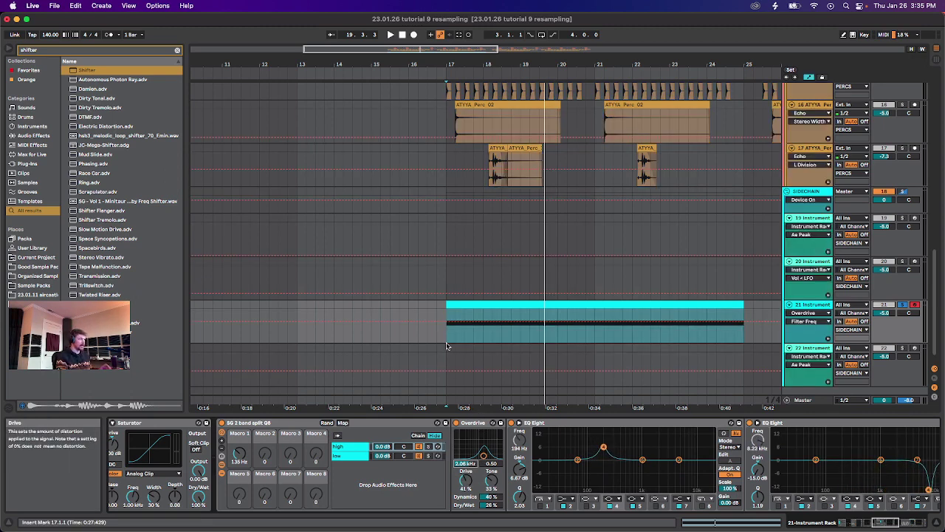
pyautogui.moveTo(446, 322); pyautogui.dragTo(488, 327)
pyautogui.press('space')
pyautogui.press('space')
pyautogui.press('space')
pyautogui.press('space')
pyautogui.press('space')
pyautogui.press('space')
pyautogui.press('space')
pyautogui.press('space')
pyautogui.press('space')
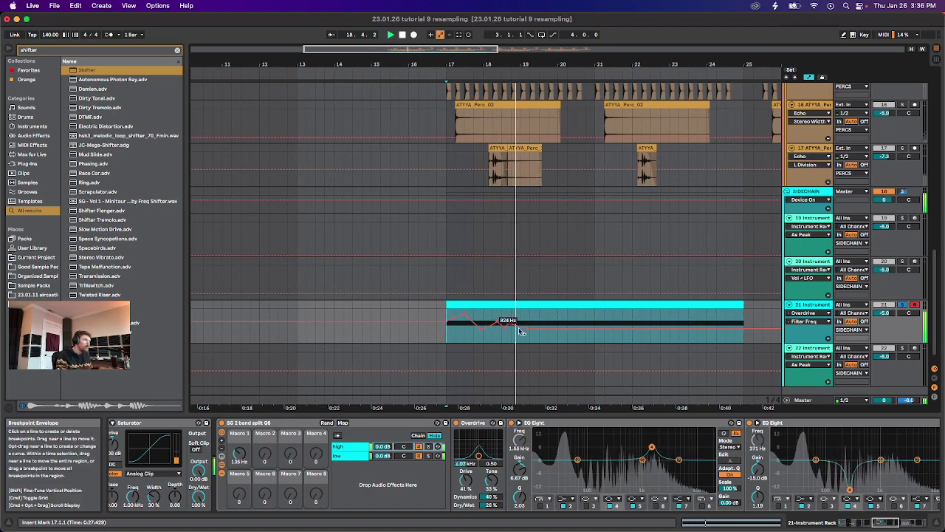
# Add fast zigzag filter frequency breakpoints in bar 18, followed by a peak near bar 19 falling to about 589 Hz.
pyautogui.moveTo(519, 329)
pyautogui.mouseDown()
pyautogui.moveTo(532, 329)
pyautogui.moveTo(519, 323)
pyautogui.mouseUp()
pyautogui.press('space')
pyautogui.press('space')
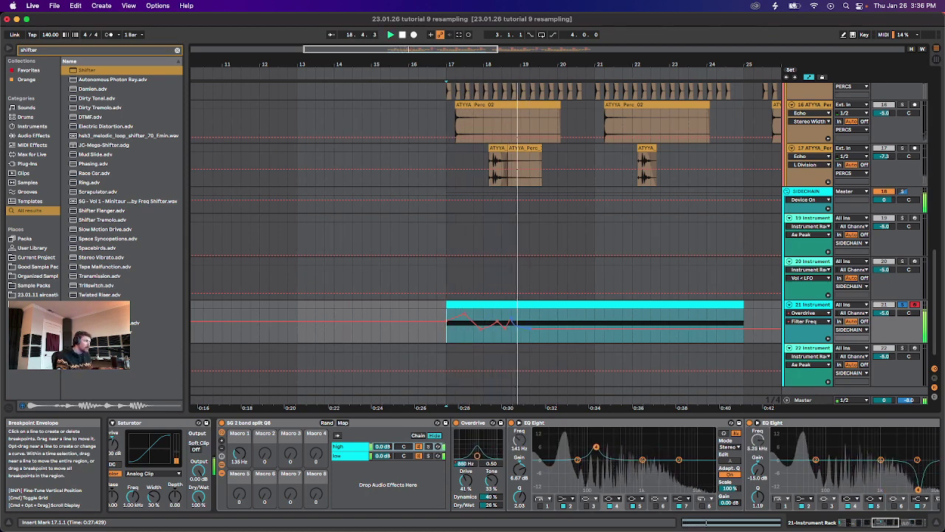
pyautogui.press('space')
pyautogui.press('space')
pyautogui.moveTo(531, 329); pyautogui.dragTo(505, 325)
pyautogui.press('space')
pyautogui.press('space')
pyautogui.press('space')
pyautogui.press('space')
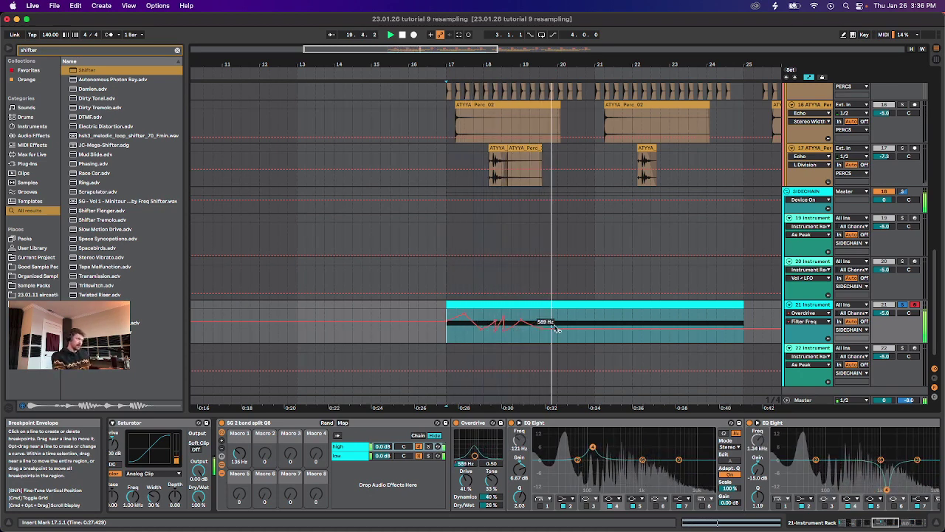
# Extend the filter frequency automation with peaks around bars 20 and 21 and a long fall to about 771 Hz in bar 22.
pyautogui.moveTo(565, 329); pyautogui.dragTo(631, 325)
pyautogui.press('space')
pyautogui.press('space')
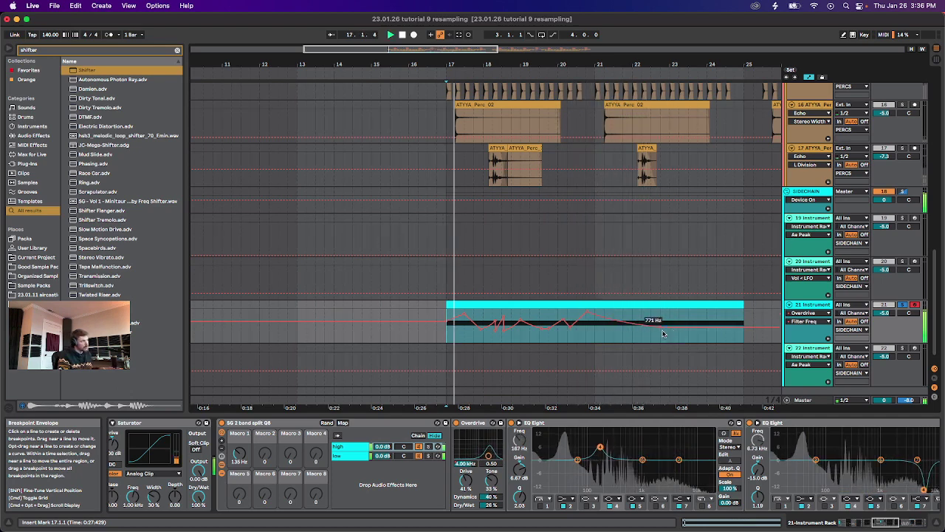
# Choose the Overdrive's Drive for automation and show Drive and Filter Freq in separate lanes on track 21.
pyautogui.click(466, 481)
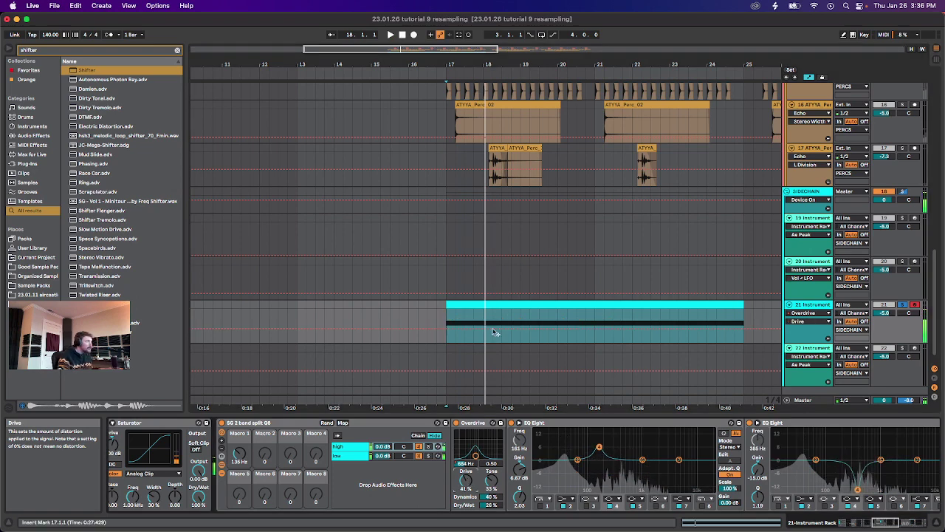
pyautogui.press('space')
pyautogui.press('space')
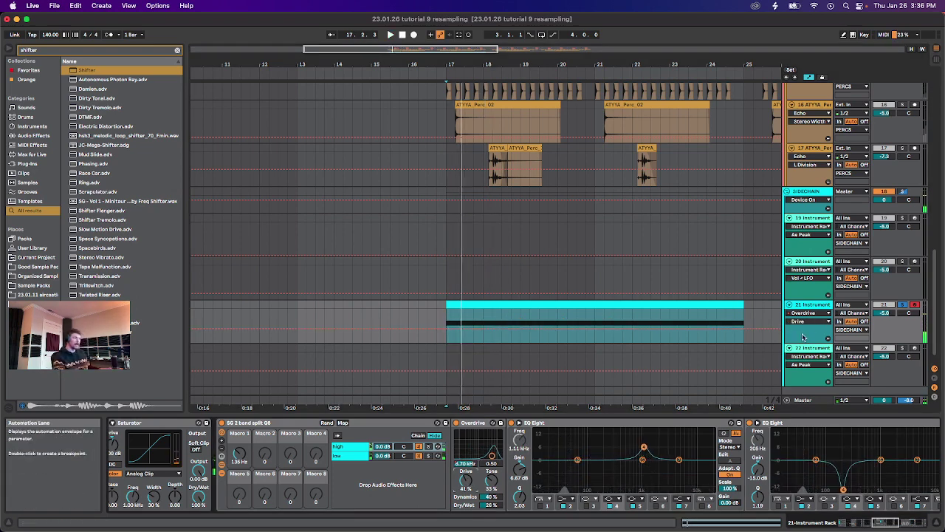
pyautogui.rightClick(807, 335)
pyautogui.click(823, 347)
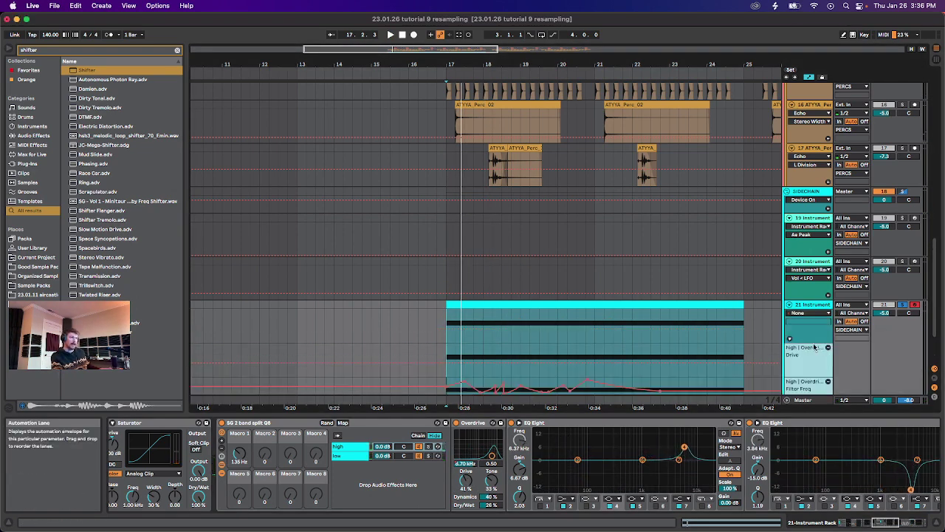
pyautogui.scroll(-2, 598, 329)
# Automate Drive with a rise to about 58 % in bar 18, a dip in bar 19 and another peak before bar 20.
pyautogui.press('space')
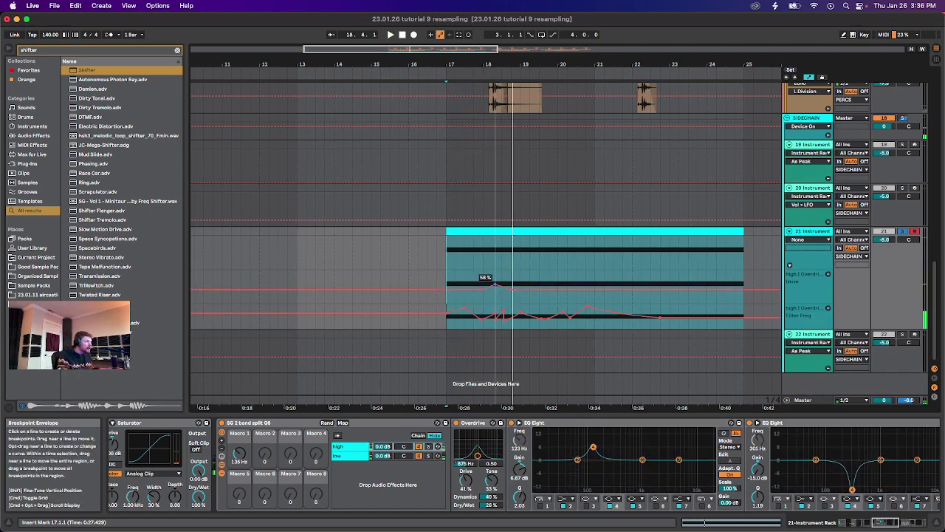
pyautogui.click(483, 284)
pyautogui.press('space')
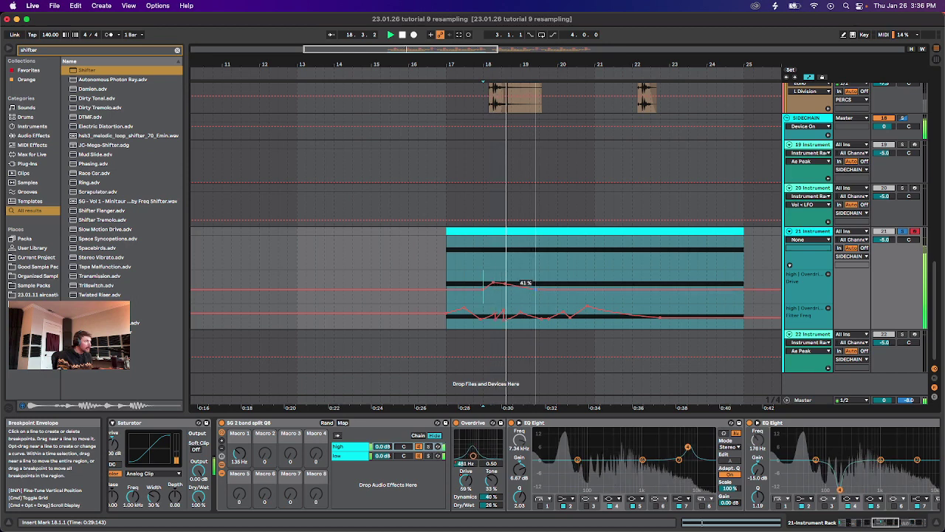
pyautogui.moveTo(536, 289); pyautogui.dragTo(585, 287)
pyautogui.press('space')
pyautogui.press('space')
pyautogui.press('space')
pyautogui.press('space')
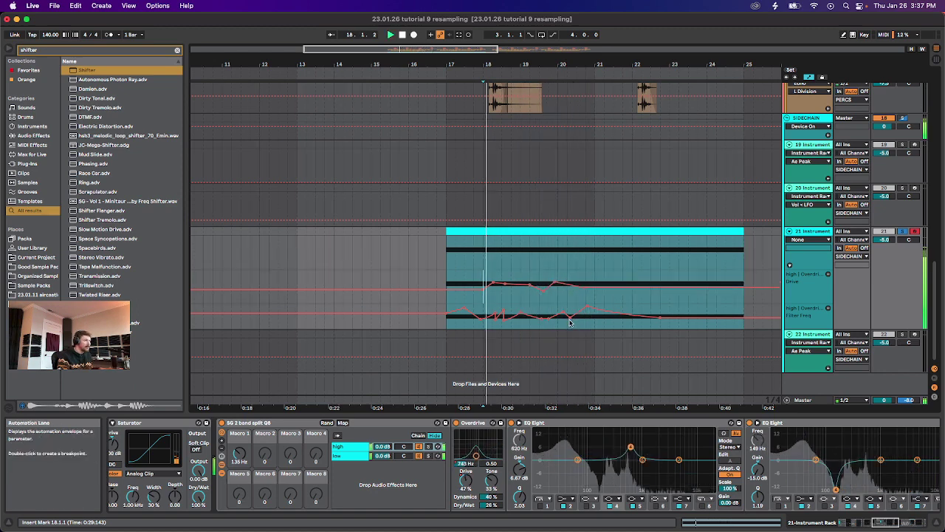
# Remove the extra filter frequency breakpoints just after bar 20 and replay the bass from bar 17.
pyautogui.click(570, 318)
pyautogui.click(563, 313)
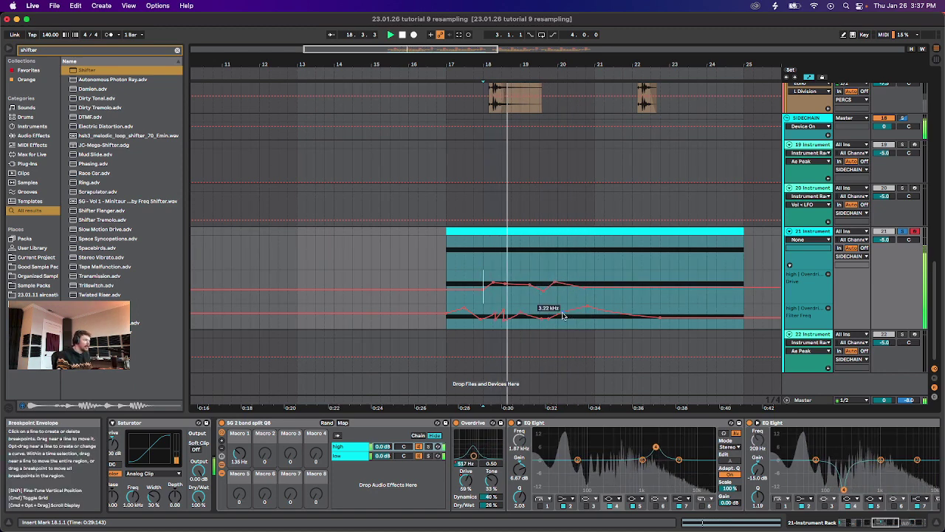
pyautogui.click(447, 264)
pyautogui.press('space')
pyautogui.press('space')
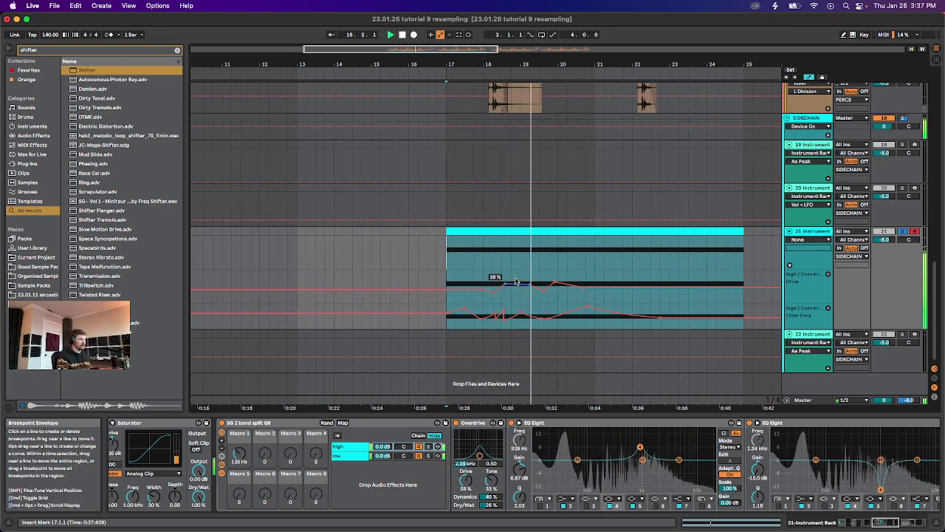
# Shape Drive with an early peak of about 56 % in bar 17 and a dip into bar 18.
pyautogui.press('space')
pyautogui.press('space')
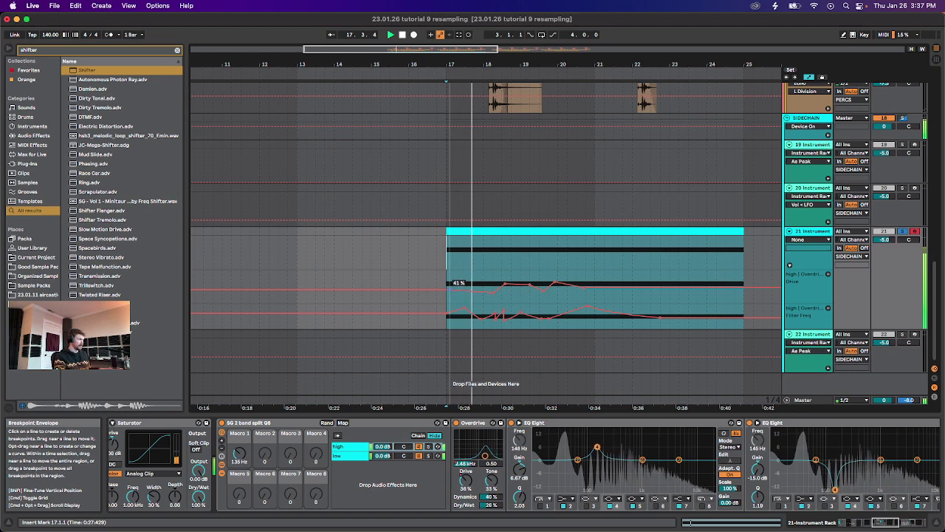
pyautogui.press('space')
pyautogui.press('space')
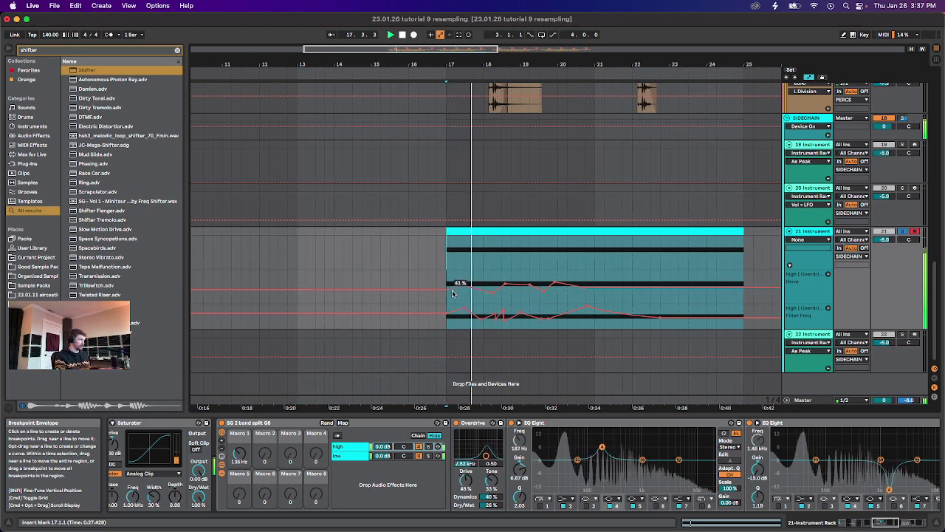
pyautogui.rightClick(459, 286)
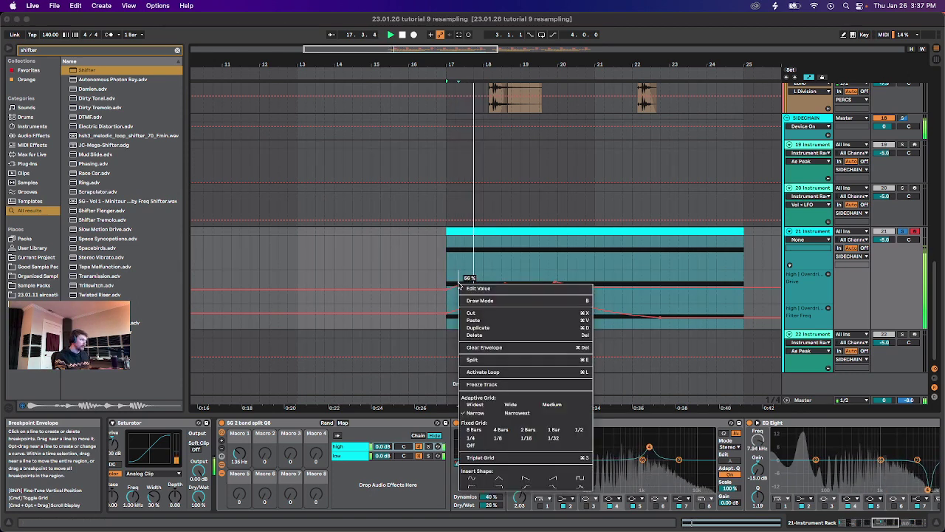
pyautogui.press('Escape')
pyautogui.press('space')
pyautogui.press('space')
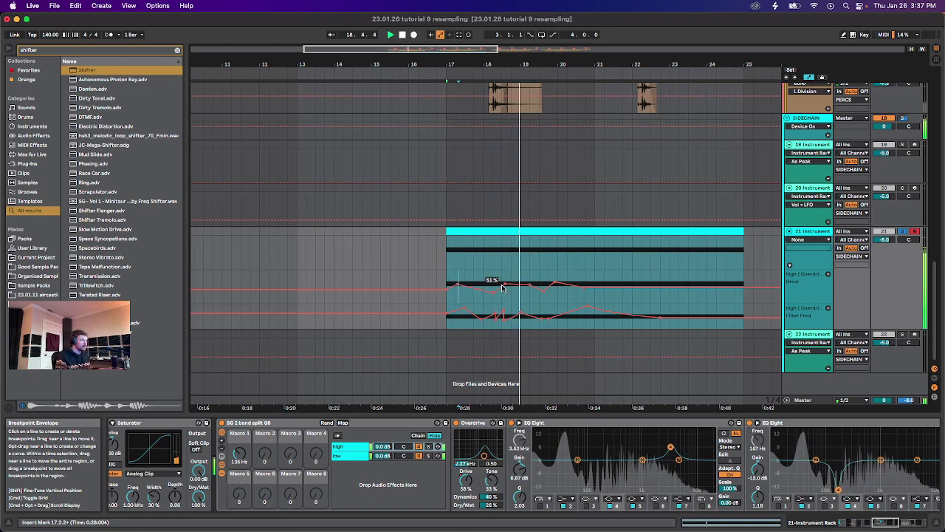
# Shift the Drive rise in bar 18 slightly later, deepen the preceding dip to about 31 %, and audition it.
pyautogui.moveTo(511, 284); pyautogui.dragTo(517, 283)
pyautogui.press('space')
pyautogui.press('space')
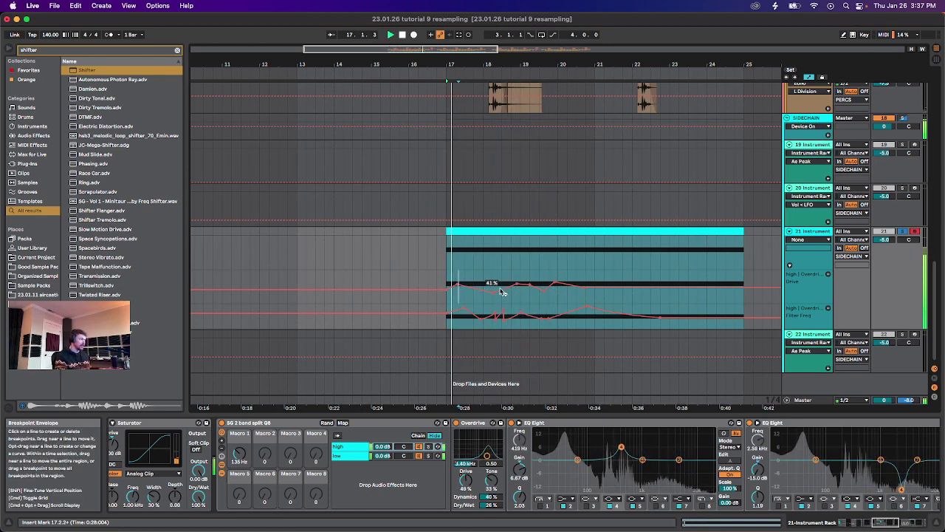
pyautogui.press('space')
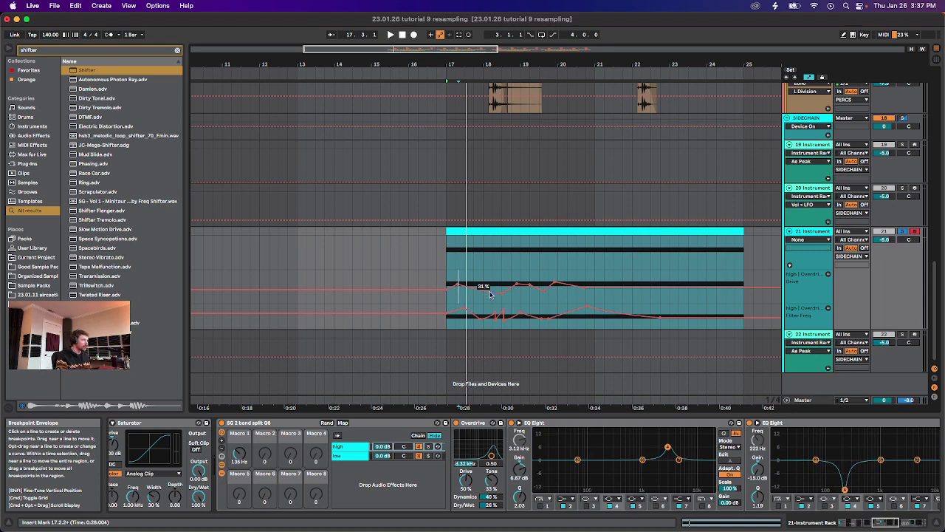
pyautogui.press('space')
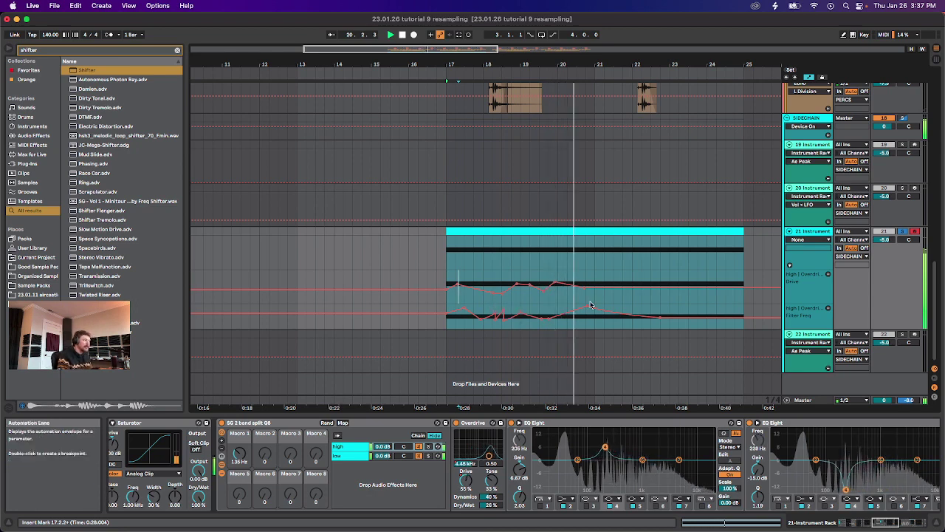
# Add quick filter frequency zigzags around bar 21 and a Drive dip to about 31 % rising to 66 %.
pyautogui.press('space')
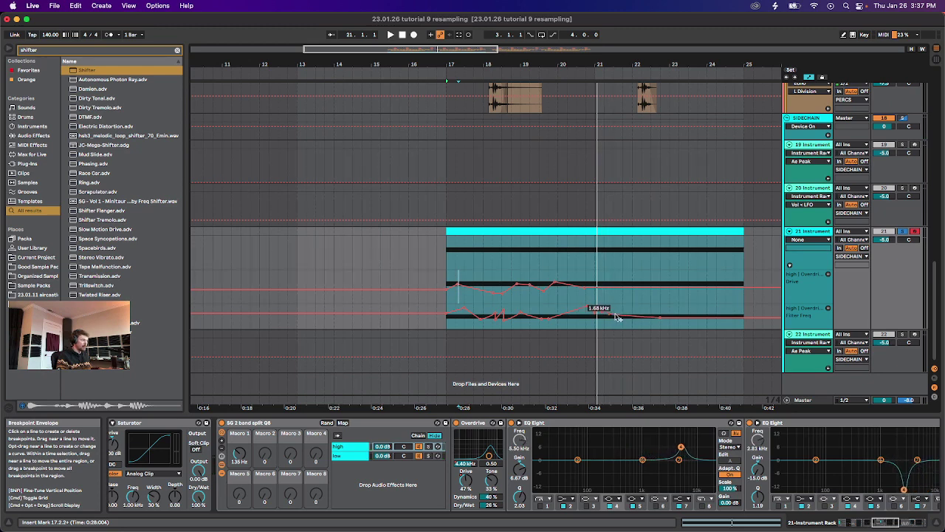
pyautogui.click(591, 315)
pyautogui.press('space')
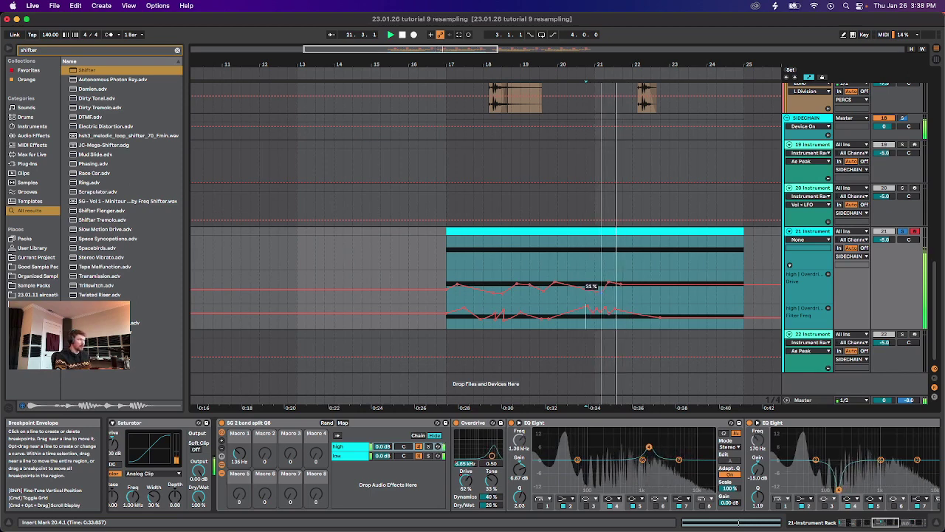
pyautogui.click(584, 281)
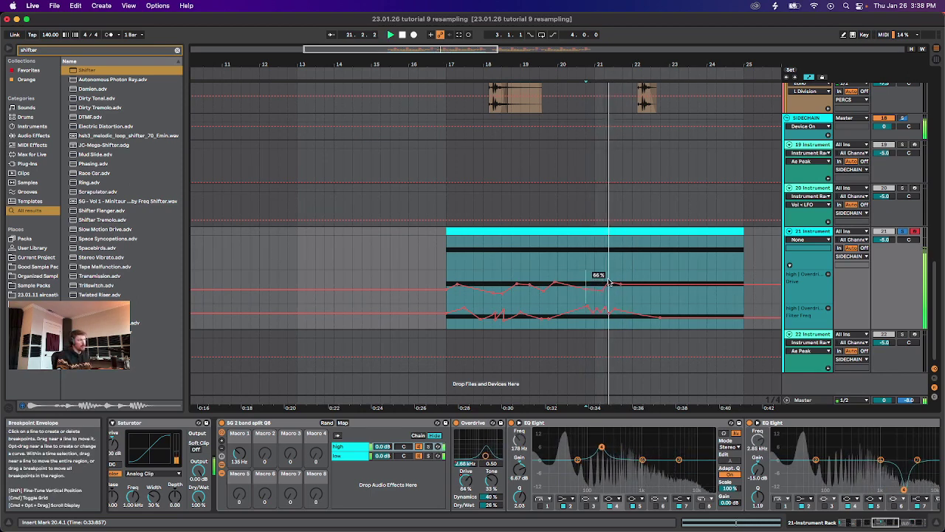
pyautogui.press('space')
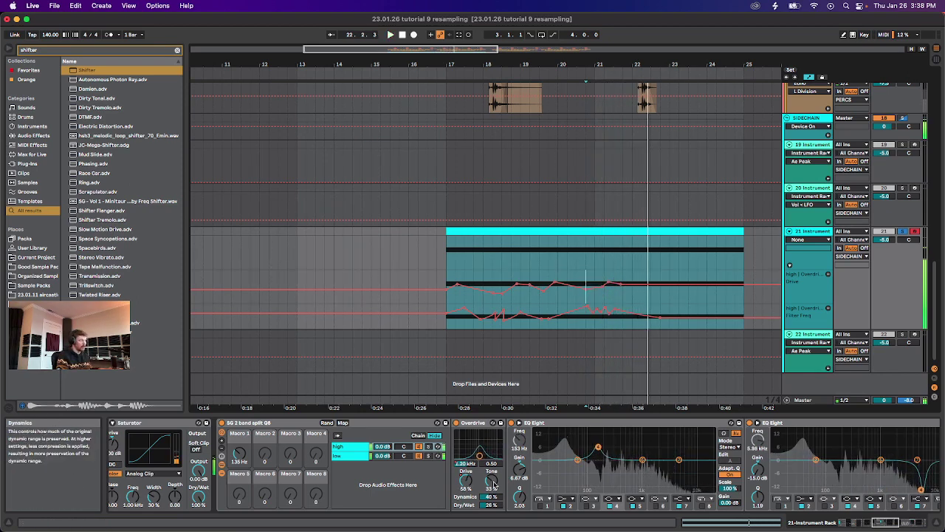
# Automate the Overdrive's Tone, audition a rise before bar 21, and lower it to about 29 %.
pyautogui.click(491, 481)
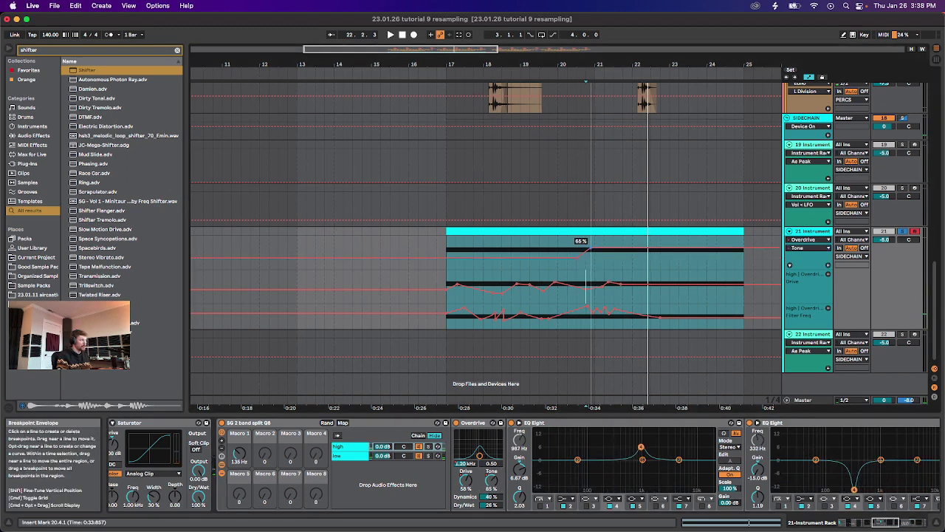
pyautogui.click(567, 254)
pyautogui.press('space')
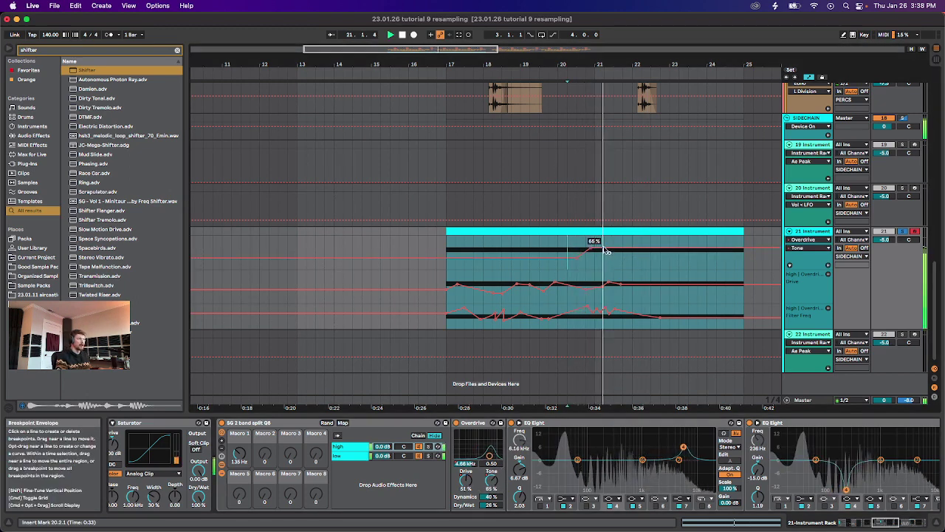
pyautogui.moveTo(591, 249); pyautogui.dragTo(604, 260)
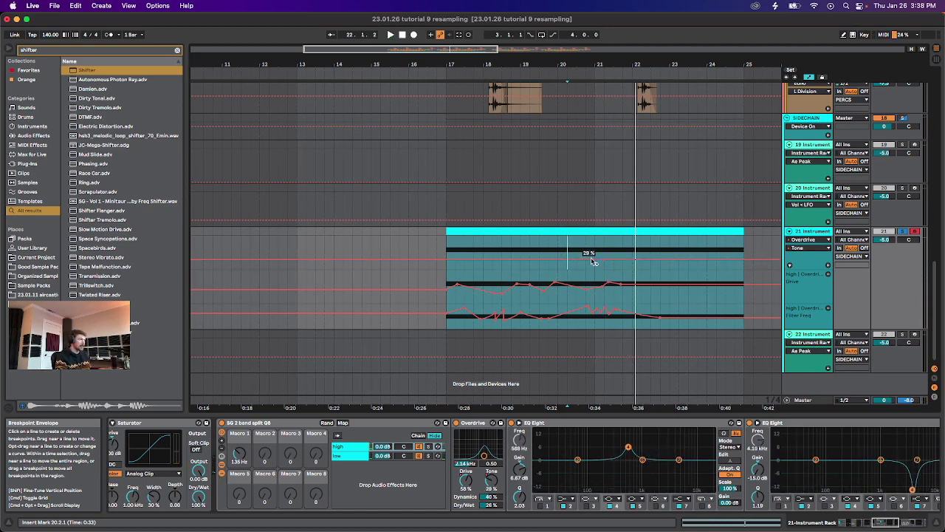
# Raise the earlier part of the Tone automation to about 42 % up to bar 19 and audition from bar 17.
pyautogui.moveTo(549, 260); pyautogui.dragTo(549, 255)
pyautogui.click(531, 247)
pyautogui.press('space')
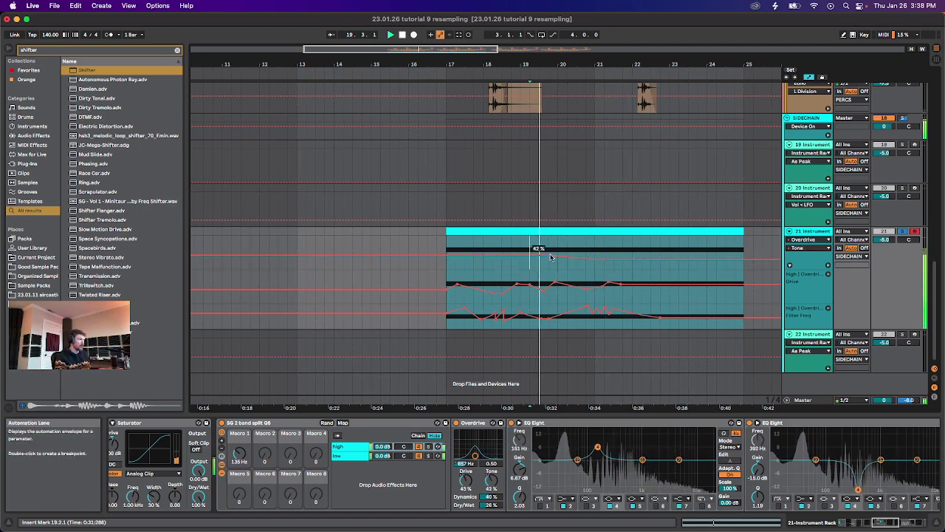
pyautogui.click(449, 247)
pyautogui.press('space')
pyautogui.press('space')
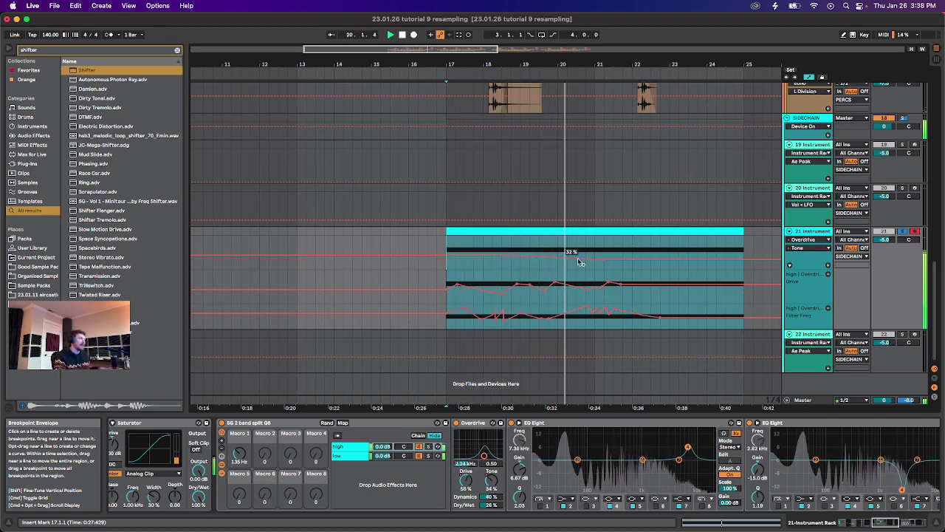
# Refine the Overdrive filter frequency zigzags around bar 21 while auditioning from 20.4.1.
pyautogui.scroll(-5, 562, 263)
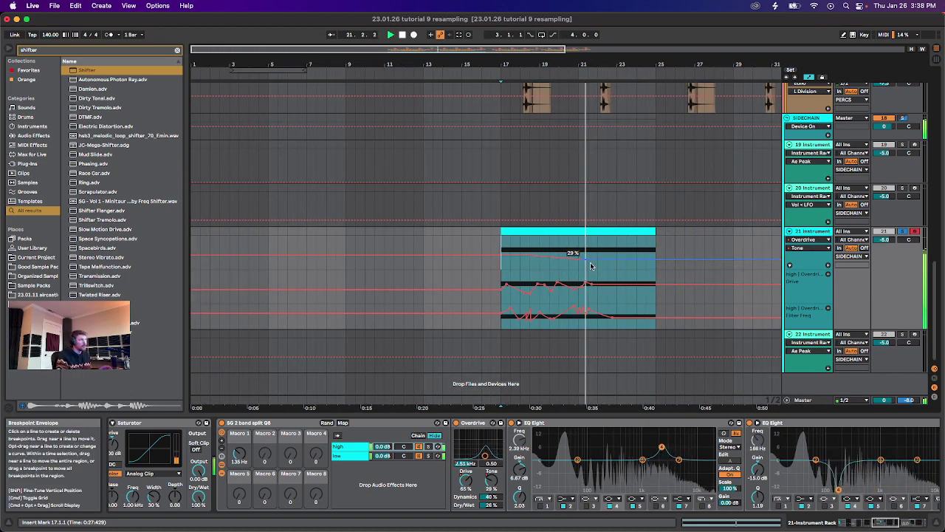
pyautogui.scroll(5, 585, 302)
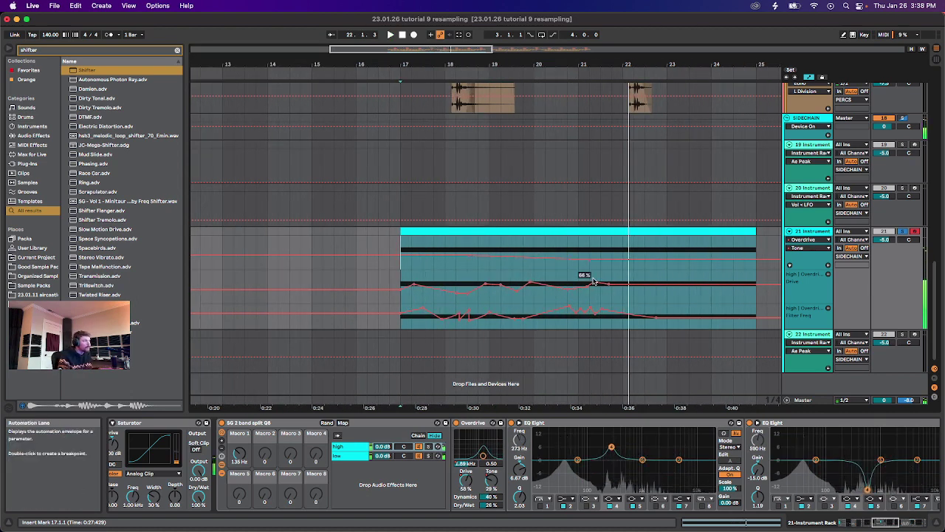
pyautogui.click(567, 278)
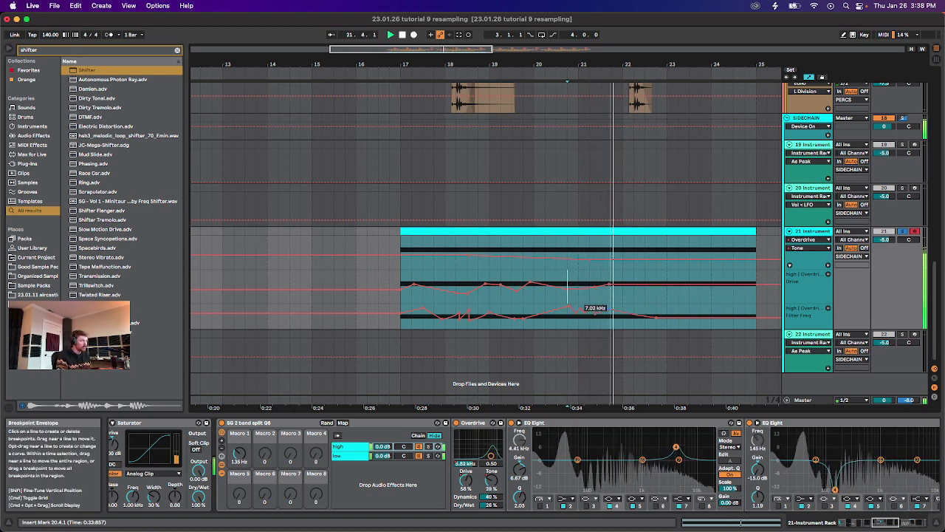
pyautogui.press('space')
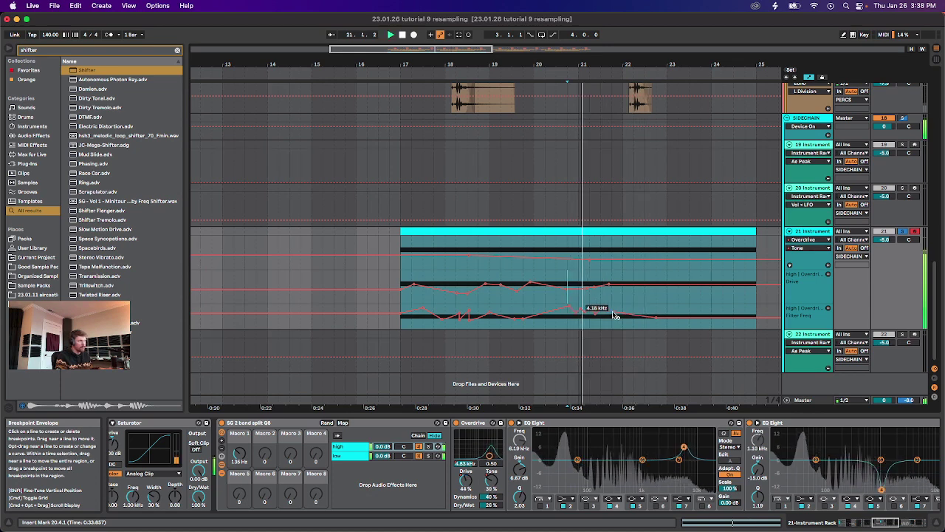
pyautogui.keyDown('shift'); pyautogui.click(589, 323); pyautogui.keyUp('shift')
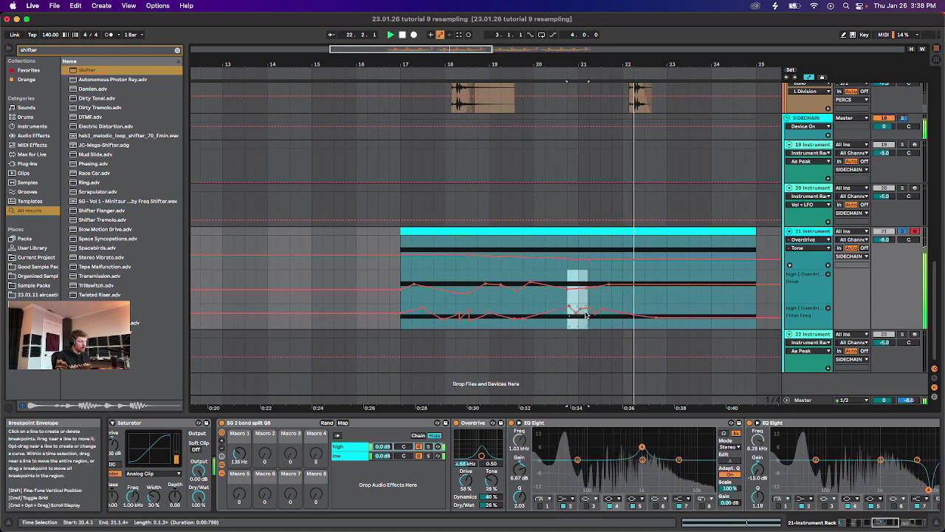
pyautogui.click(588, 315)
pyautogui.press('space')
pyautogui.press('space')
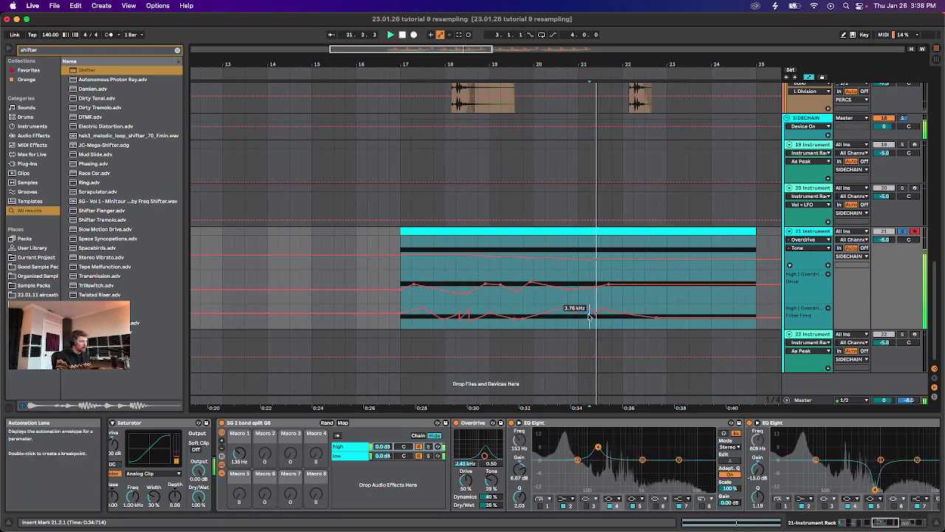
# Raise the Tone automation to about 48 % in bar 22, dip it to about 27 %, and raise it again near bar 24.
pyautogui.click(567, 316)
pyautogui.press('space')
pyautogui.press('space')
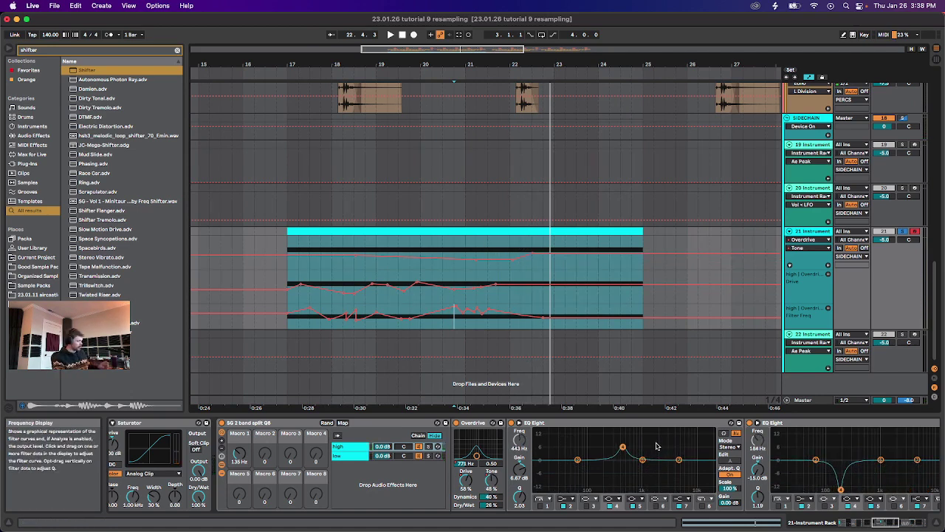
pyautogui.hscroll(5, 607, 477)
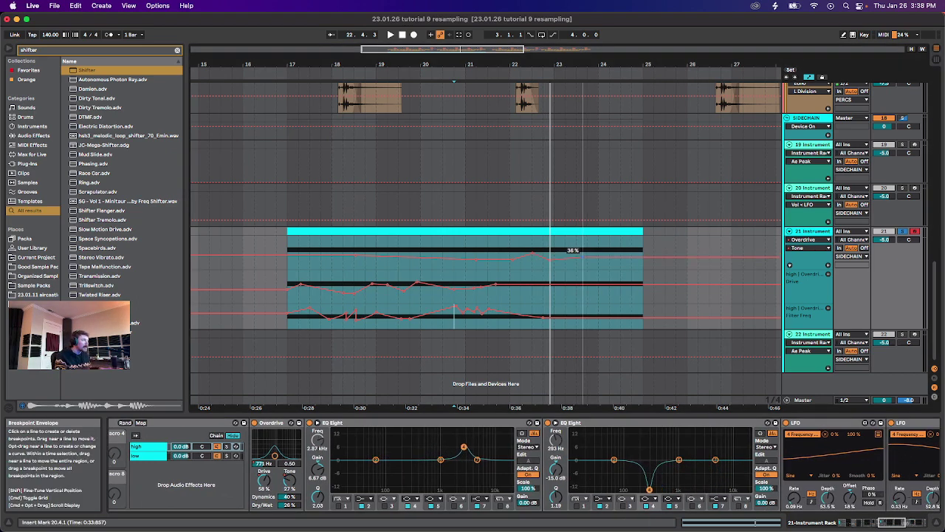
pyautogui.press('space')
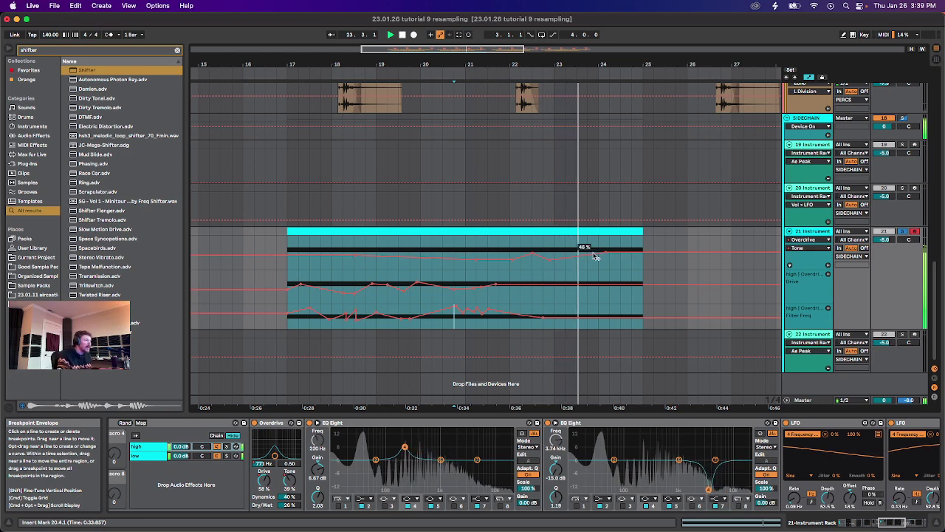
# Lower the Tone automation toward the clip's end and add filter frequency rises in bars 23 and 24.
pyautogui.moveTo(637, 253); pyautogui.dragTo(642, 262)
pyautogui.press('space')
pyautogui.press('space')
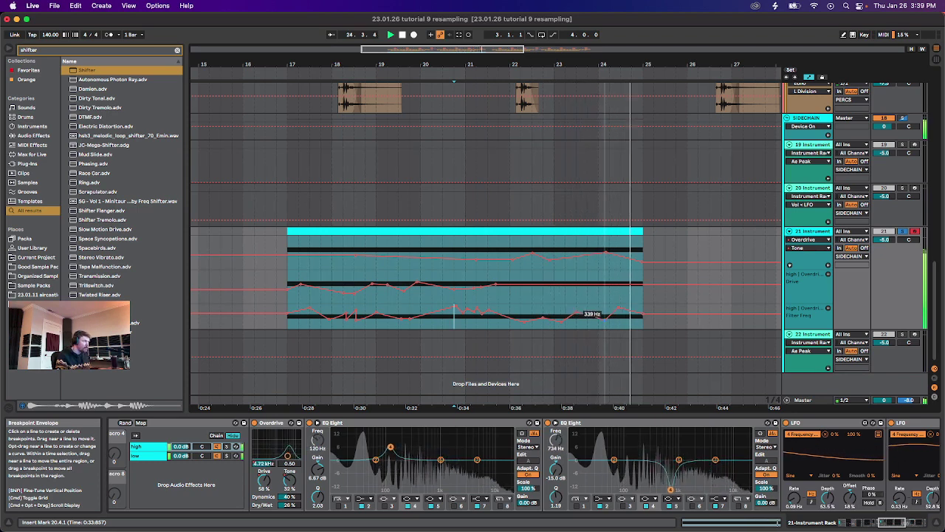
pyautogui.press('space')
pyautogui.press('space')
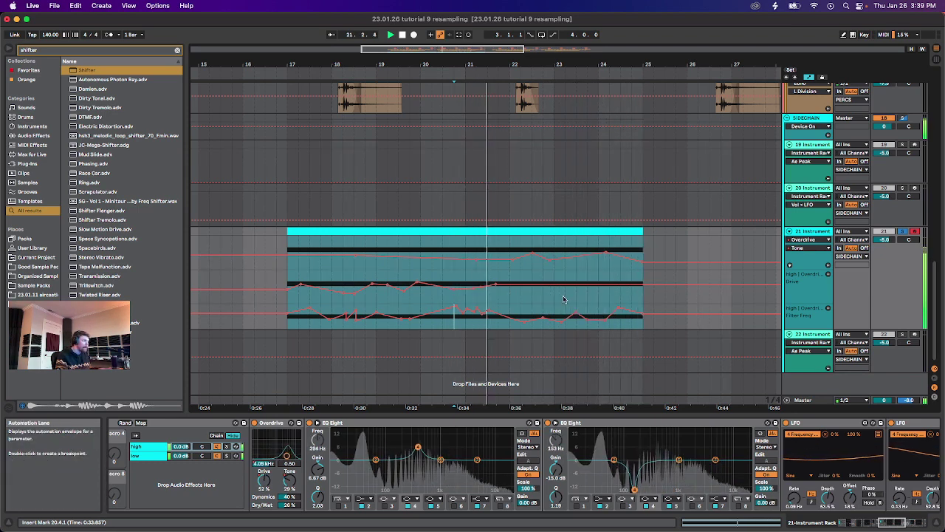
# Add a Tone peak in bar 23 and audition it from 23.2.1.
pyautogui.click(564, 303)
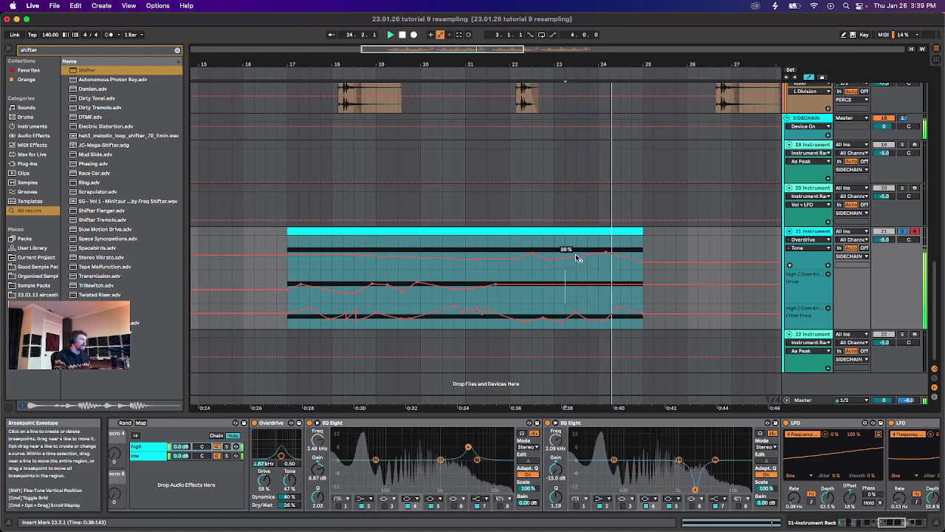
pyautogui.press('space')
pyautogui.press('space')
pyautogui.moveTo(573, 257); pyautogui.dragTo(585, 257)
pyautogui.press('space')
pyautogui.press('space')
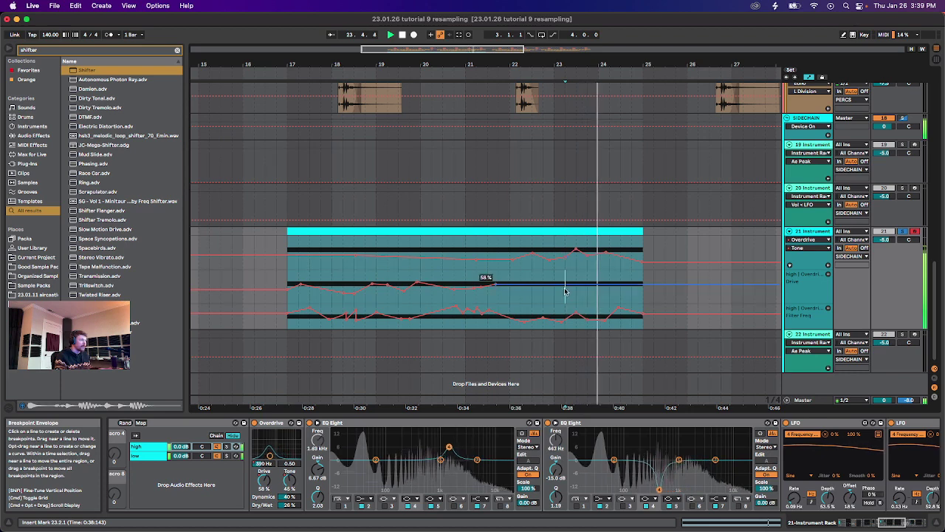
# Shape the Drive automation to rise to about 81 % in bar 23, dip slightly, and climb again toward the clip's end.
pyautogui.press('space')
pyautogui.press('space')
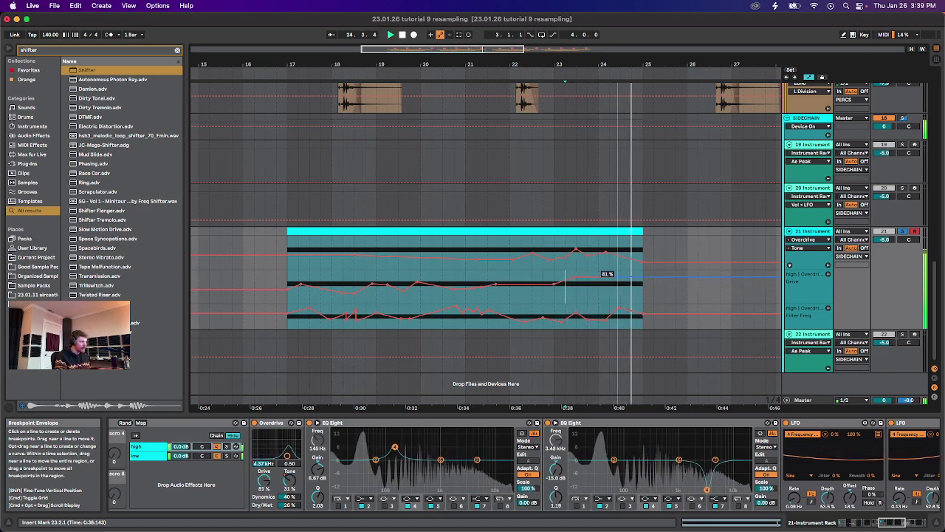
pyautogui.press('space')
pyautogui.press('space')
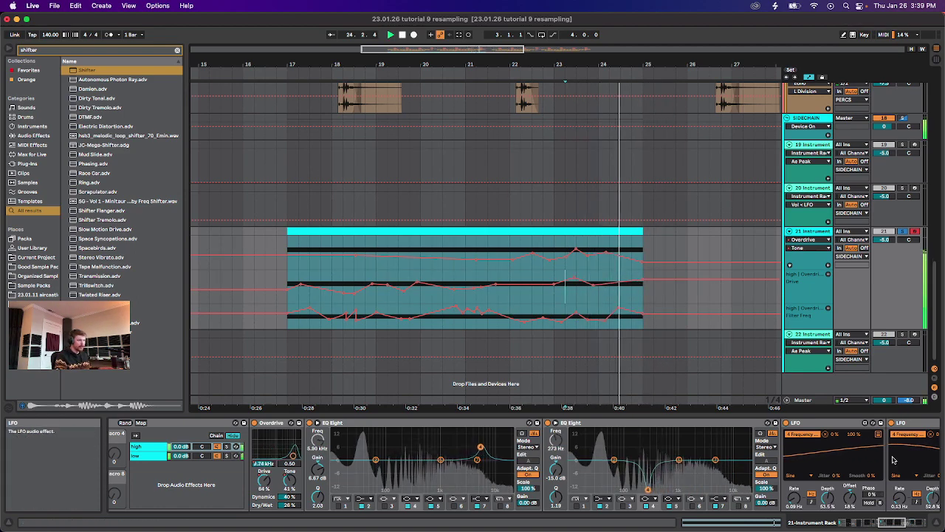
# Show the volume automation of the Instrument Rack's fourth Operator chain, with the level at -18.5 dB, and audition from bar 17.
pyautogui.click(863, 523)
pyautogui.click(857, 523)
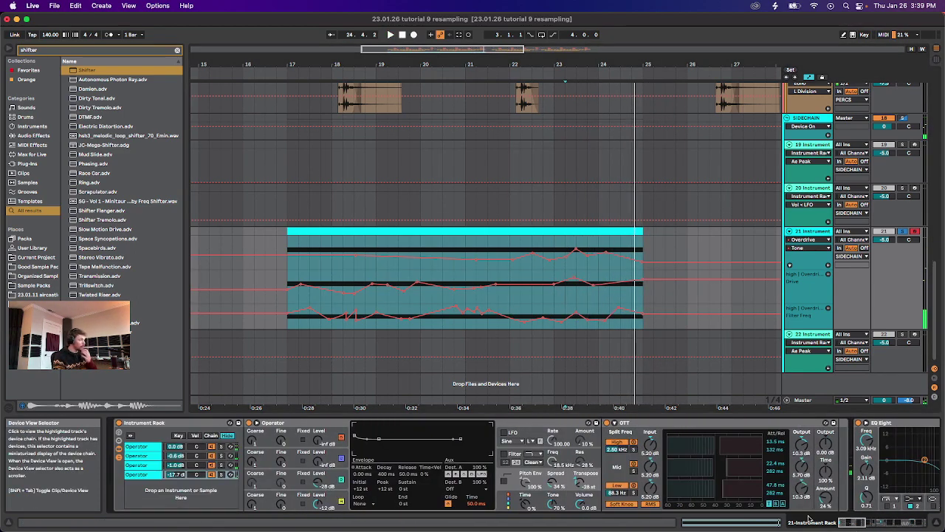
pyautogui.click(136, 475)
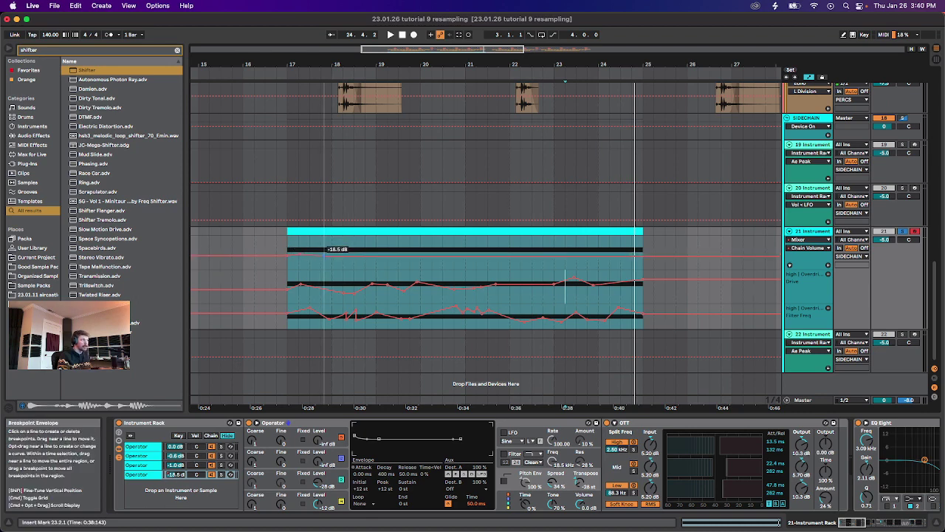
pyautogui.click(299, 251)
pyautogui.press('space')
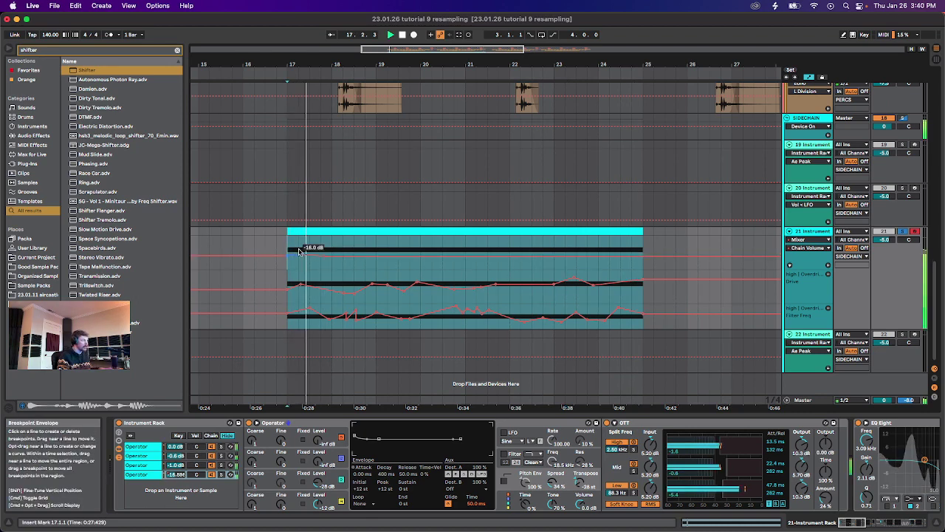
# Automate the fourth Operator chain's volume to rise early in bar 17 to about -18.5 dB and fall to about -51 dB by bar 19.
pyautogui.press('space')
pyautogui.press('space')
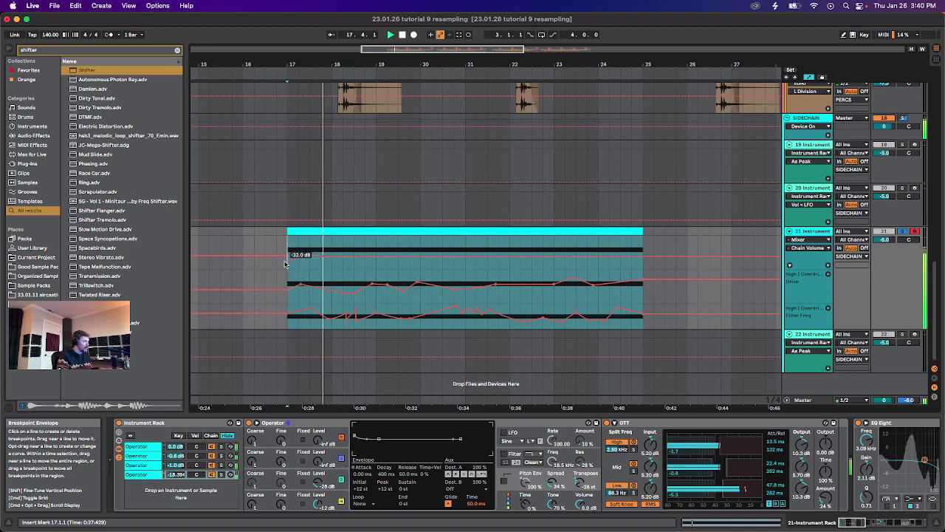
pyautogui.press('space')
pyautogui.press('space')
pyautogui.press('space')
pyautogui.press('space')
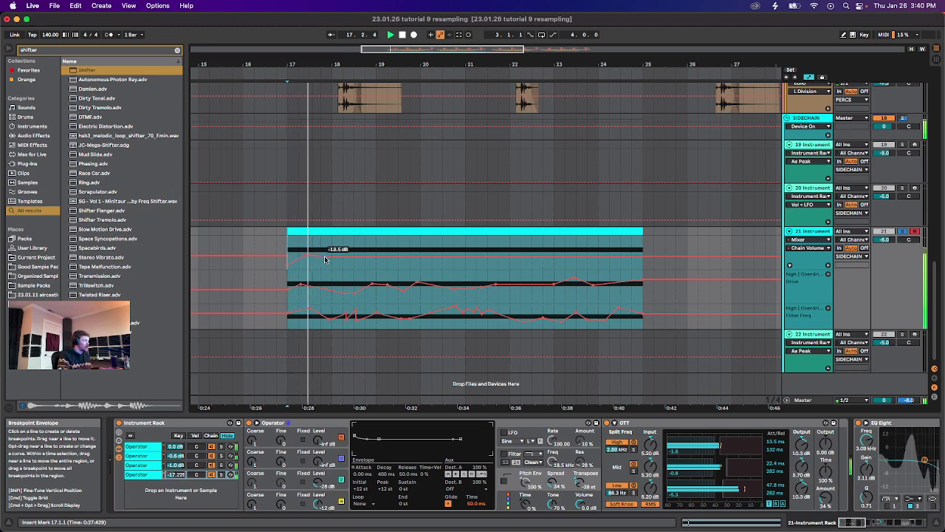
pyautogui.press('space')
pyautogui.press('space')
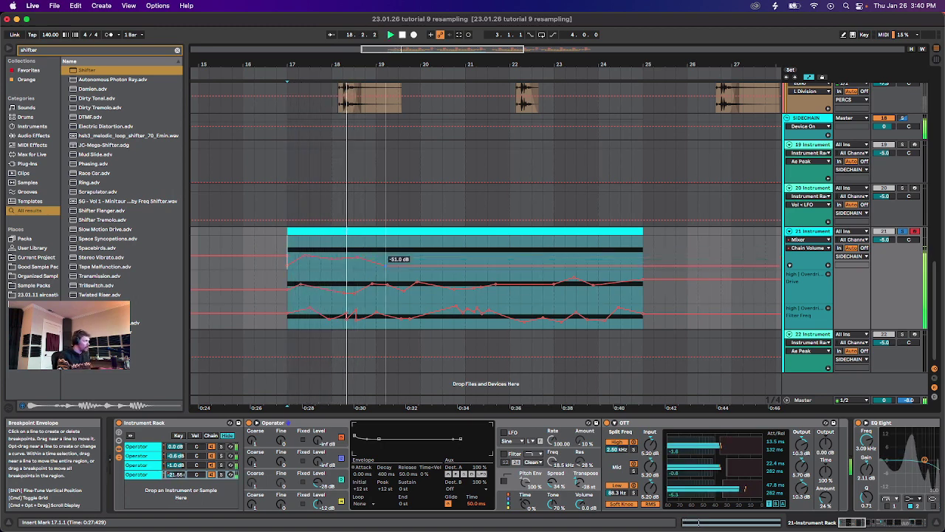
# Raise the chain volume's low point in bar 19 to about -30 dB and shape a dip and recovery across bar 18.
pyautogui.moveTo(386, 265); pyautogui.dragTo(397, 261)
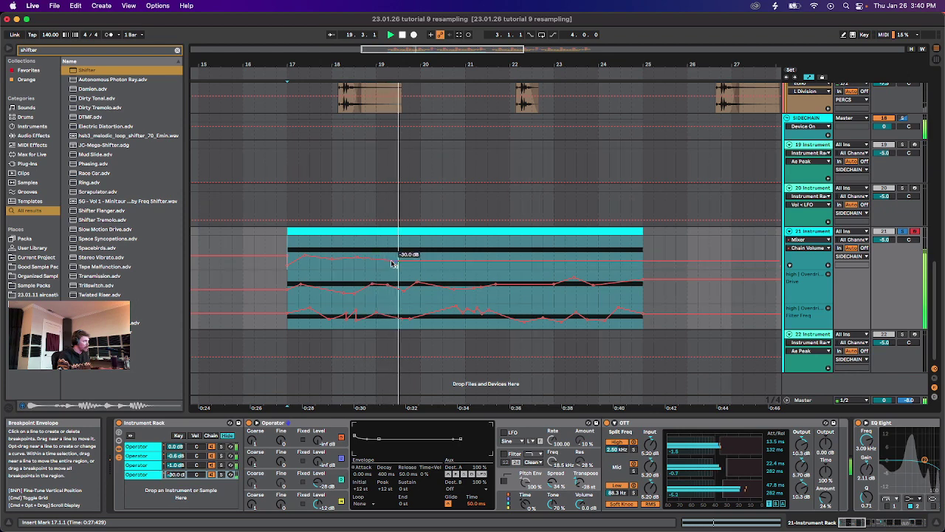
pyautogui.press('space')
pyautogui.press('space')
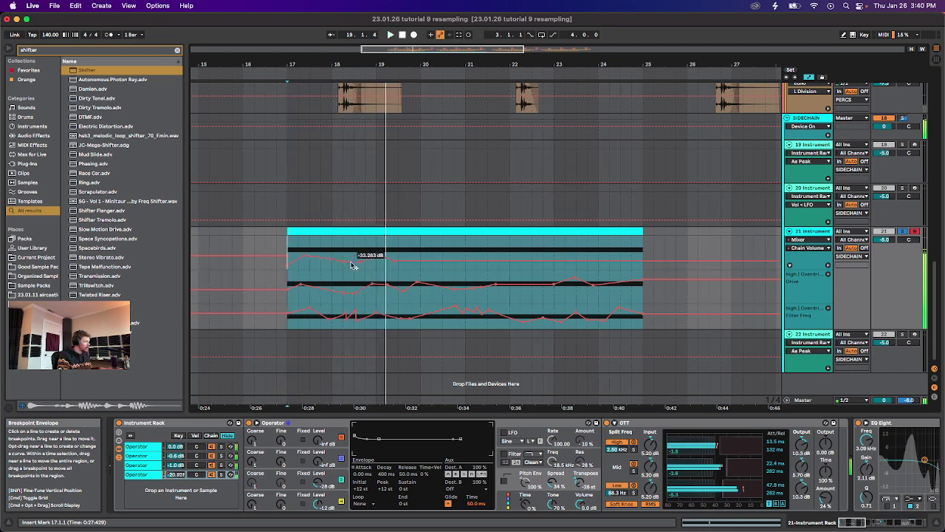
pyautogui.press('space')
pyautogui.press('space')
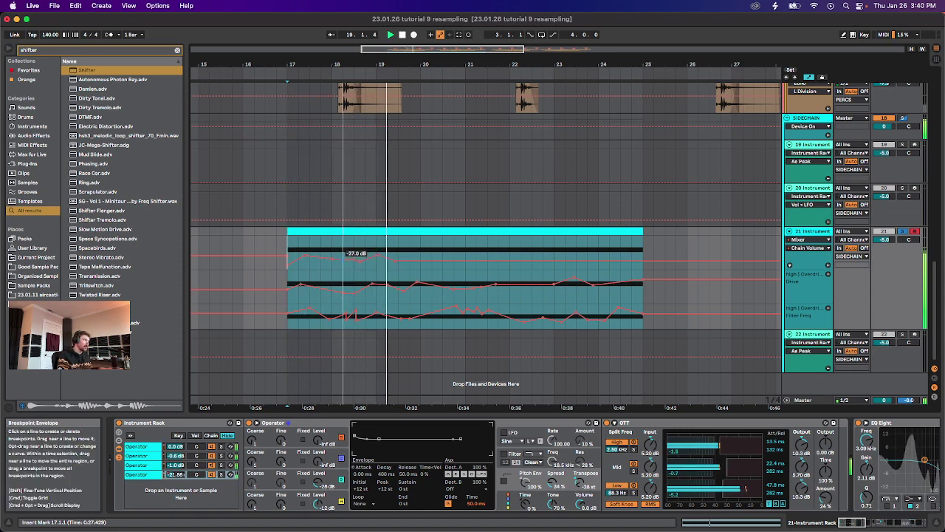
pyautogui.press('space')
pyautogui.press('space')
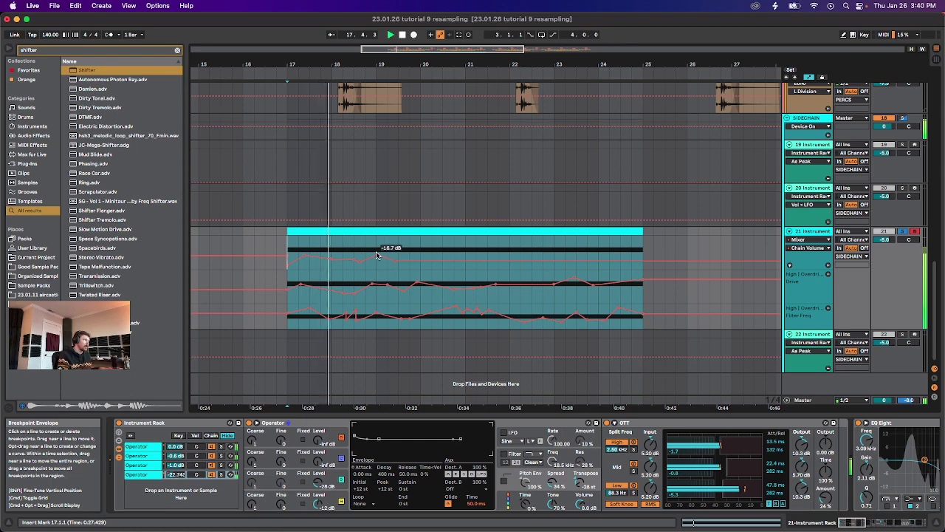
# Bring the chain volume back to about -18.5 dB through bars 19 and 20, and lower it to about -22 dB in bar 21.
pyautogui.moveTo(415, 261); pyautogui.dragTo(396, 258)
pyautogui.press('space')
pyautogui.press('space')
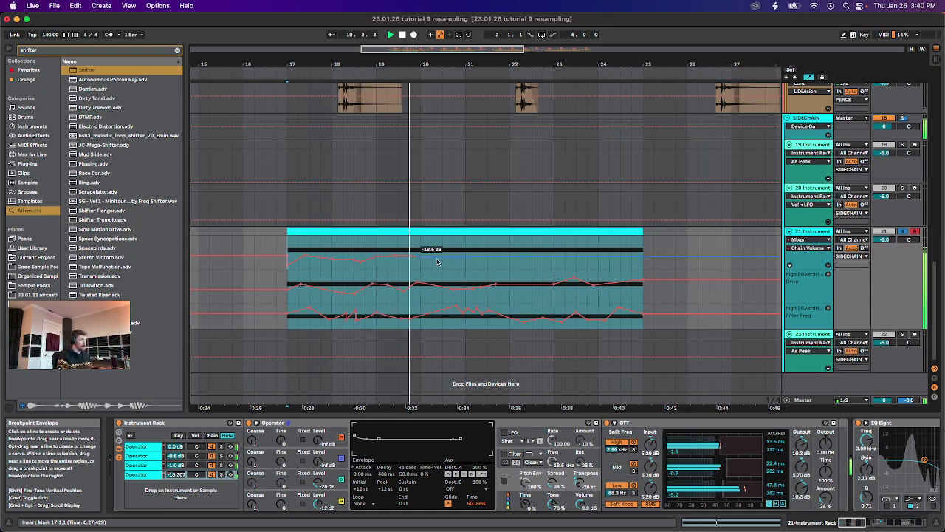
pyautogui.click(445, 257)
pyautogui.moveTo(488, 256); pyautogui.dragTo(468, 261)
pyautogui.press('space')
pyautogui.press('space')
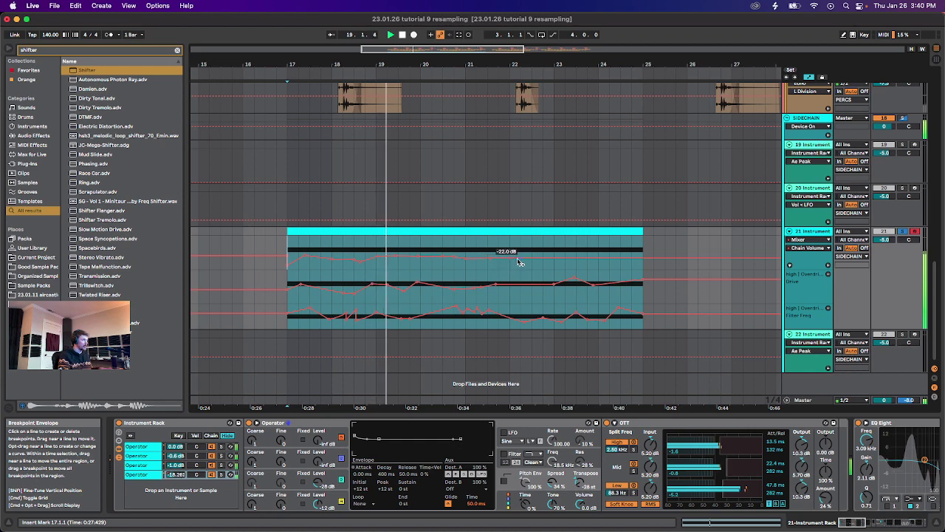
# Lower the chain volume to about -30 dB toward the clip's end and audition from just before bar 22.
pyautogui.moveTo(535, 258)
pyautogui.mouseDown()
pyautogui.moveTo(578, 256)
pyautogui.moveTo(535, 260)
pyautogui.mouseUp()
pyautogui.press('space')
pyautogui.press('space')
pyautogui.click(514, 271)
pyautogui.press('space')
pyautogui.press('space')
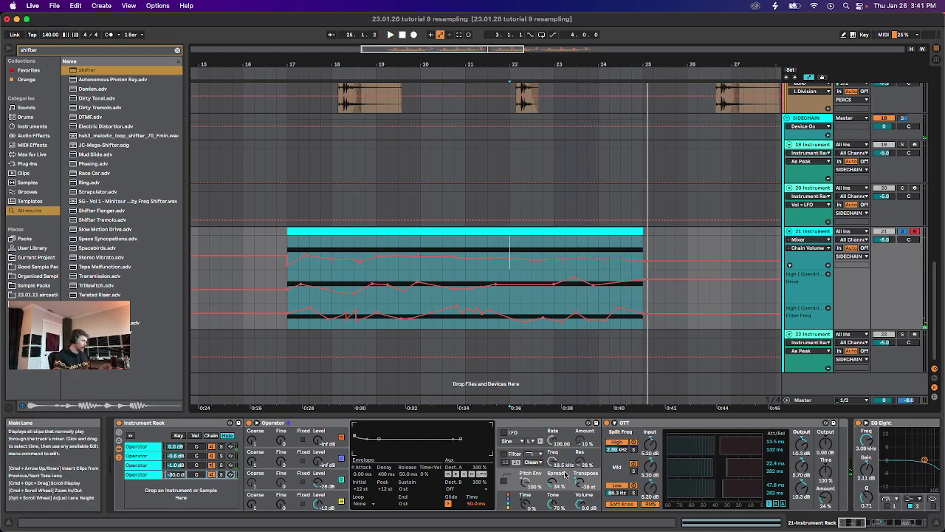
# Search the browser for "multi" and insert Multiband Dynamics before the Shifter.
pyautogui.click(527, 369)
pyautogui.hscroll(5, 576, 472)
pyautogui.hscroll(8, 576, 483)
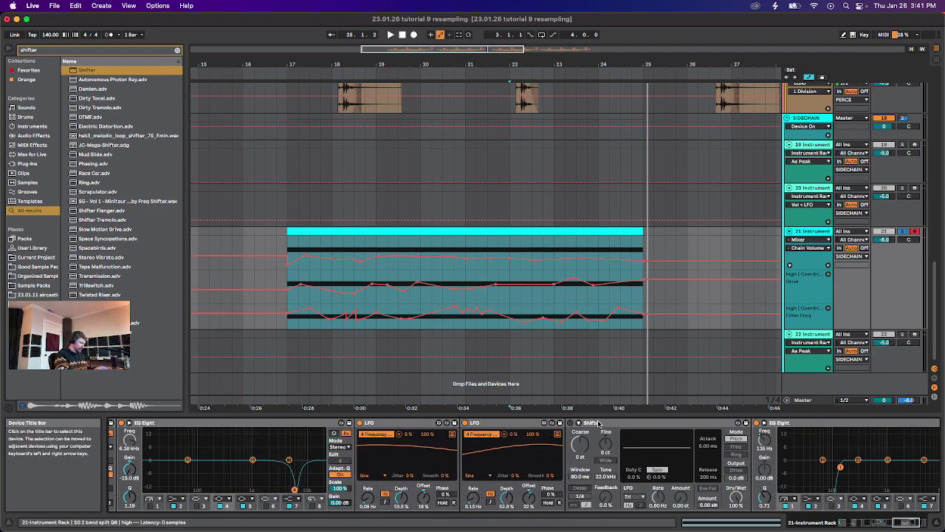
pyautogui.press('super+f')
pyautogui.write('mut')
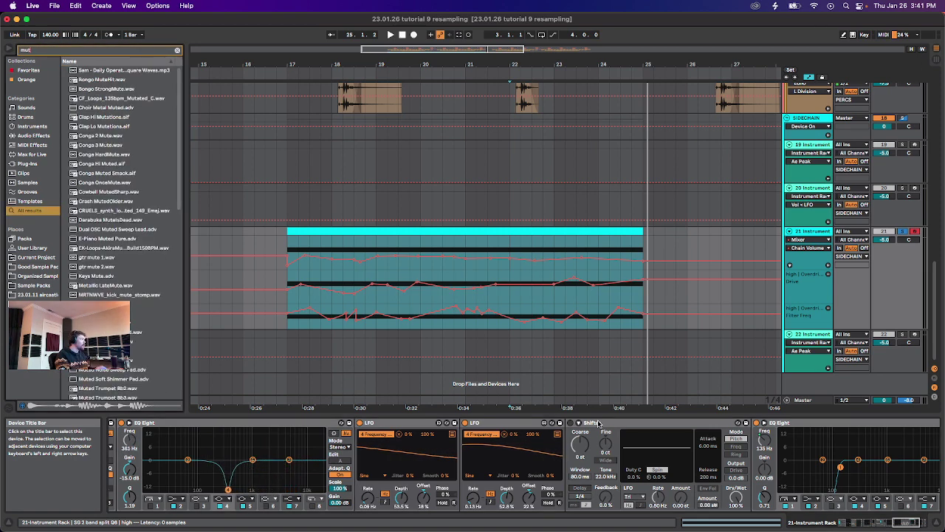
pyautogui.write('lti')
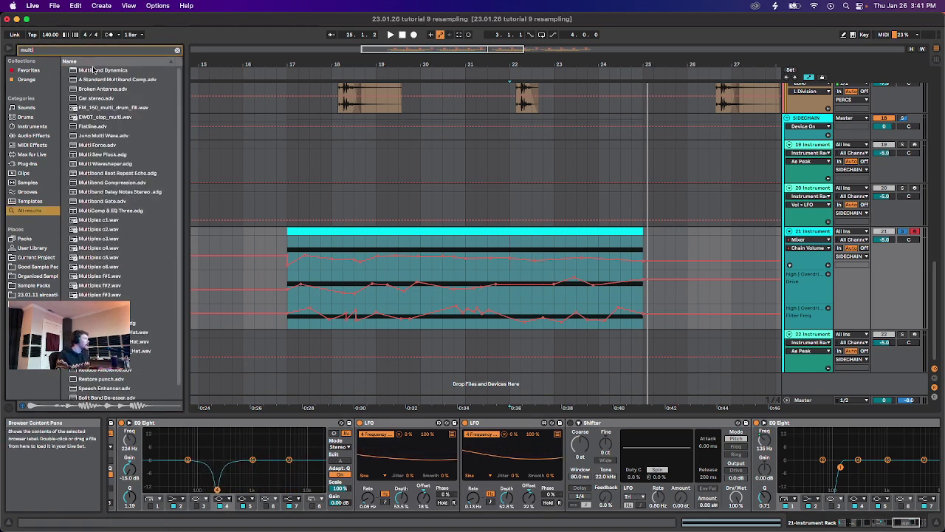
pyautogui.press('Down')
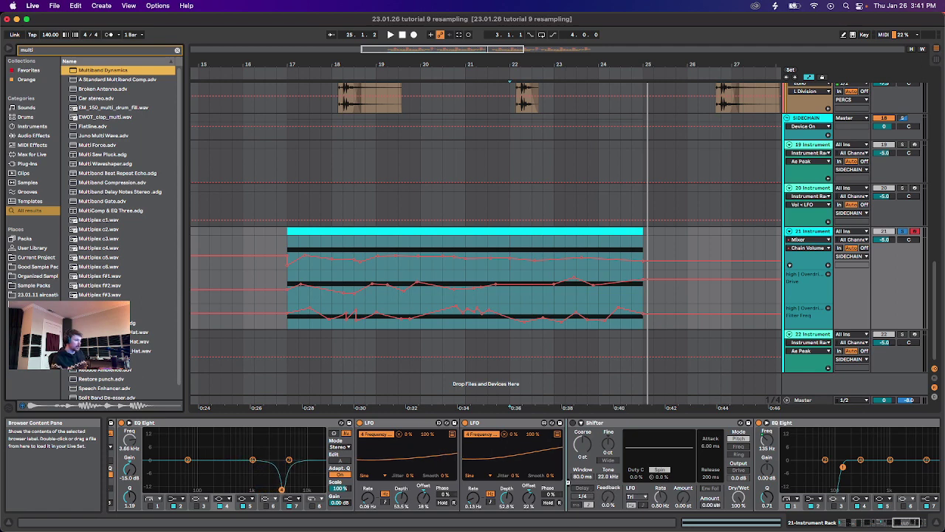
pyautogui.press('Return')
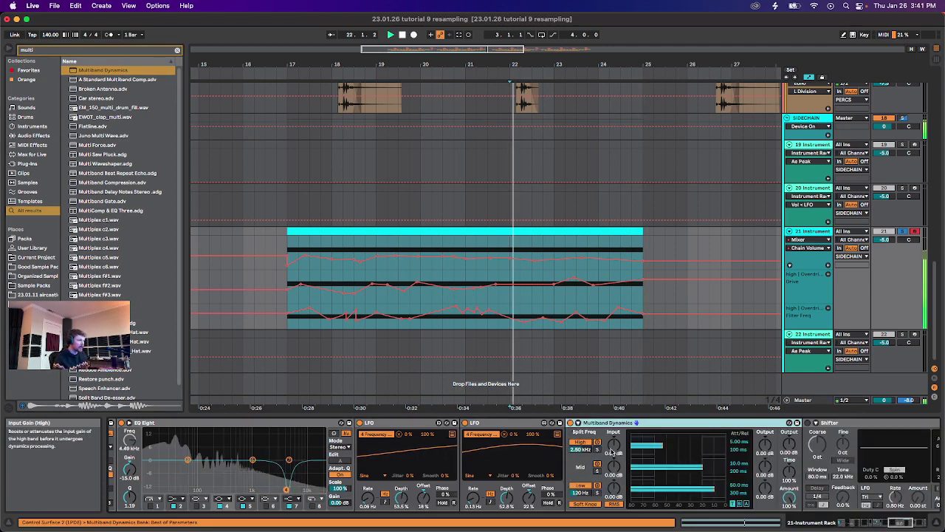
# Set the Multiband Dynamics input gain to 3.30 dB for the high band and 2.20 dB for the mid band, auditioning from bar 17.
pyautogui.click(613, 449)
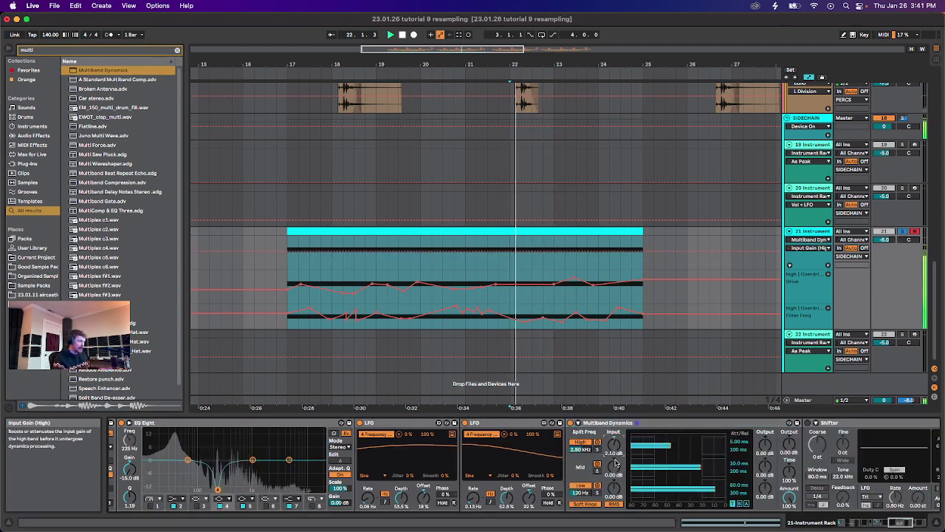
pyautogui.click(616, 464)
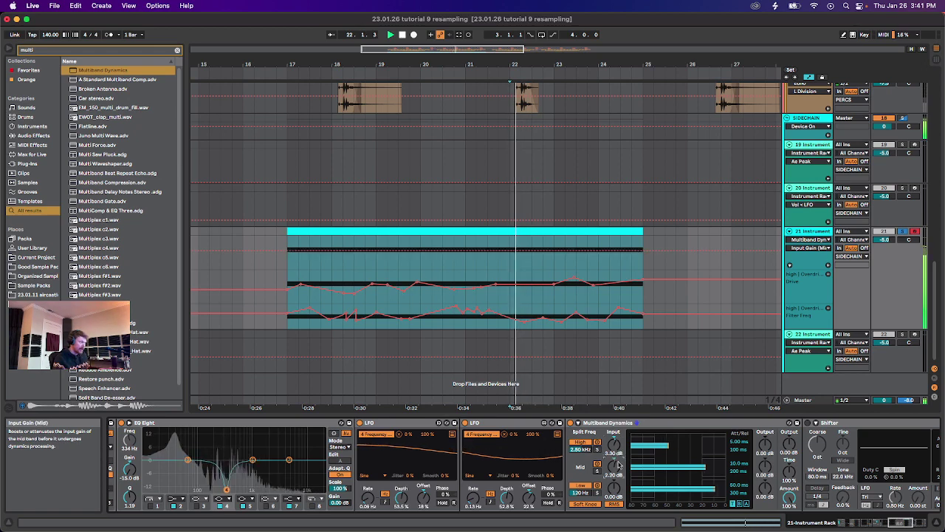
pyautogui.click(289, 264)
pyautogui.press('space')
pyautogui.press('space')
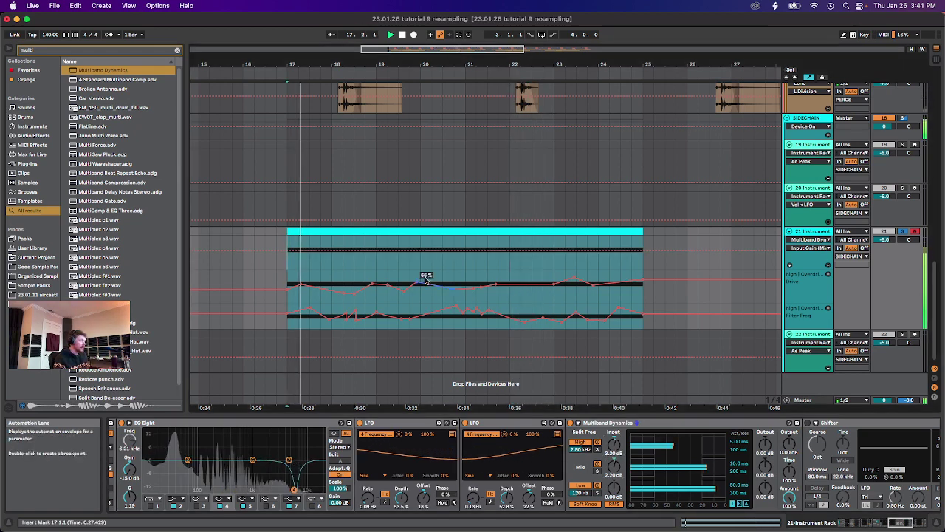
# Set the Multiband Dynamics Amount to 63 %, raise its high and mid output gains while auditioning, and select the device.
pyautogui.moveTo(790, 498); pyautogui.dragTo(790, 517)
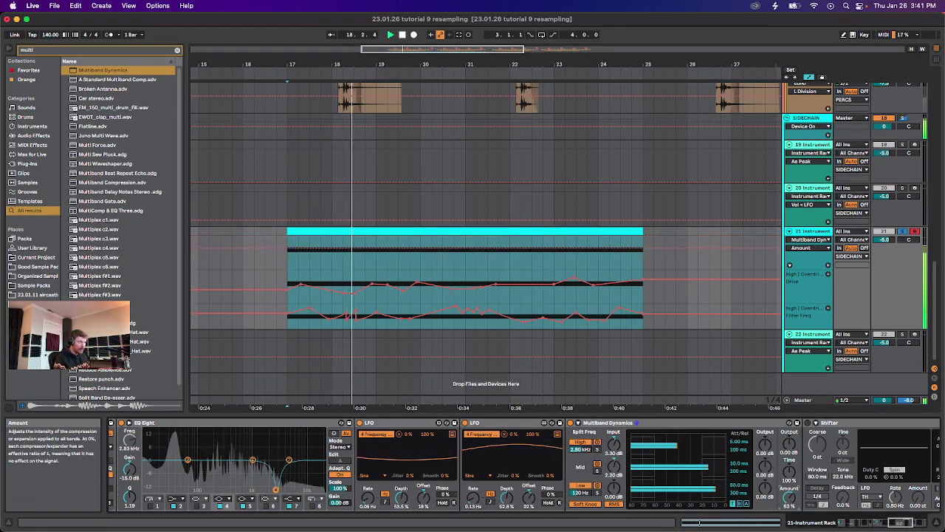
pyautogui.press('space')
pyautogui.press('space')
pyautogui.moveTo(763, 446); pyautogui.dragTo(765, 460)
pyautogui.press('space')
pyautogui.press('space')
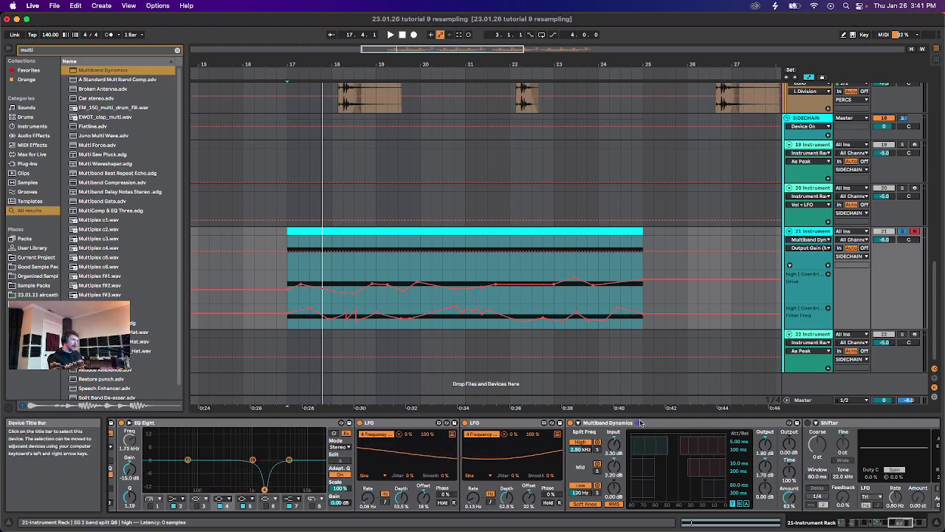
pyautogui.click(598, 423)
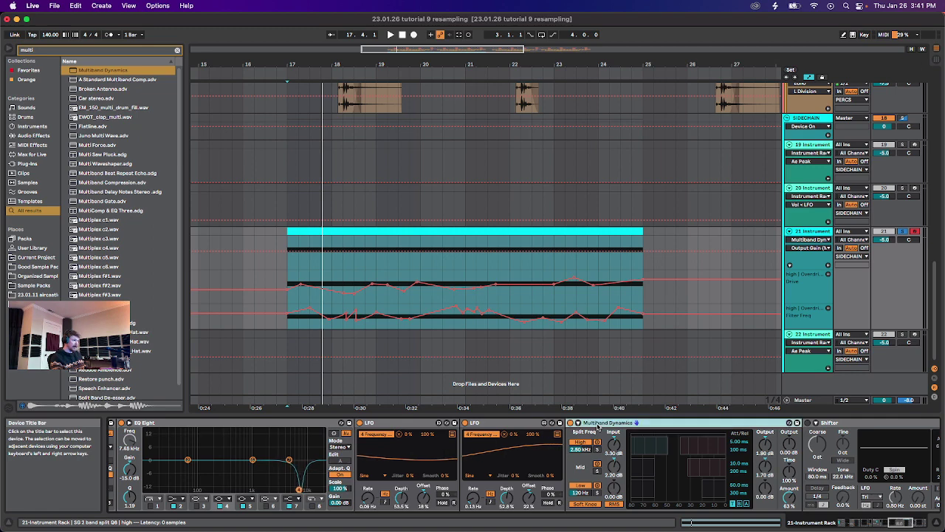
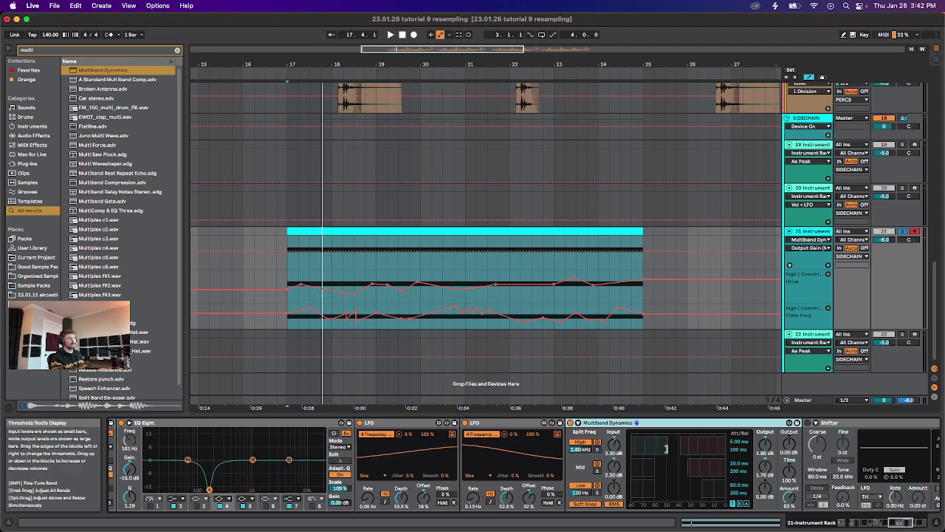
# Set Multiband Dynamics' high input gain to 3.60 dB and its high and mid output gains to 3.80 dB and 3.30 dB, auditioning the sound.
pyautogui.click(739, 504)
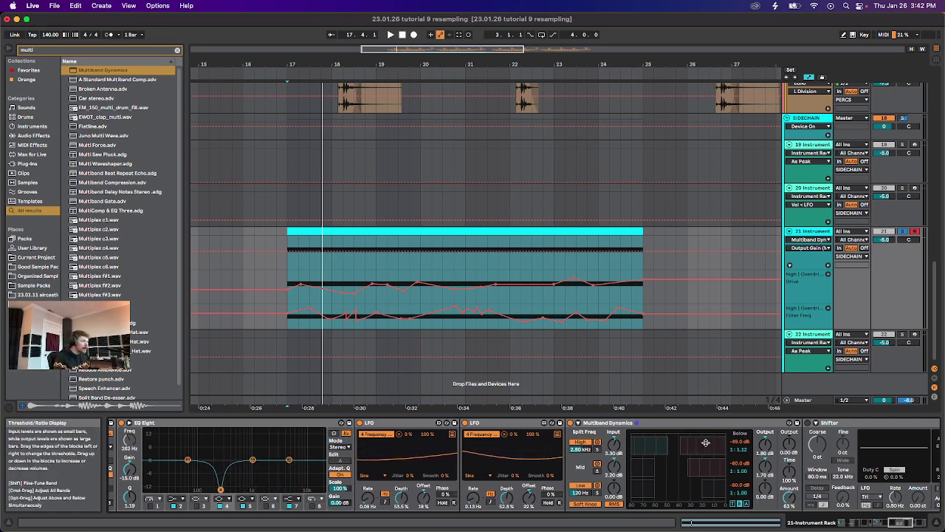
pyautogui.press('space')
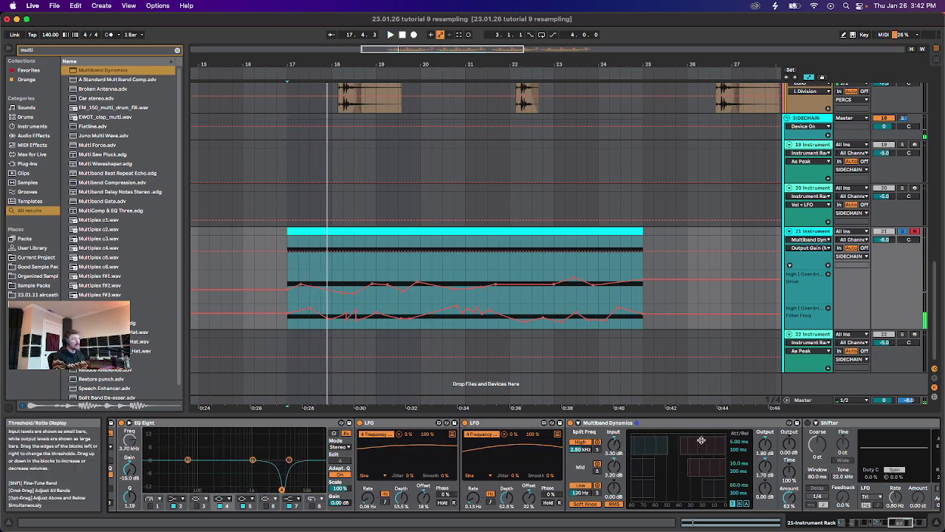
pyautogui.click(613, 424)
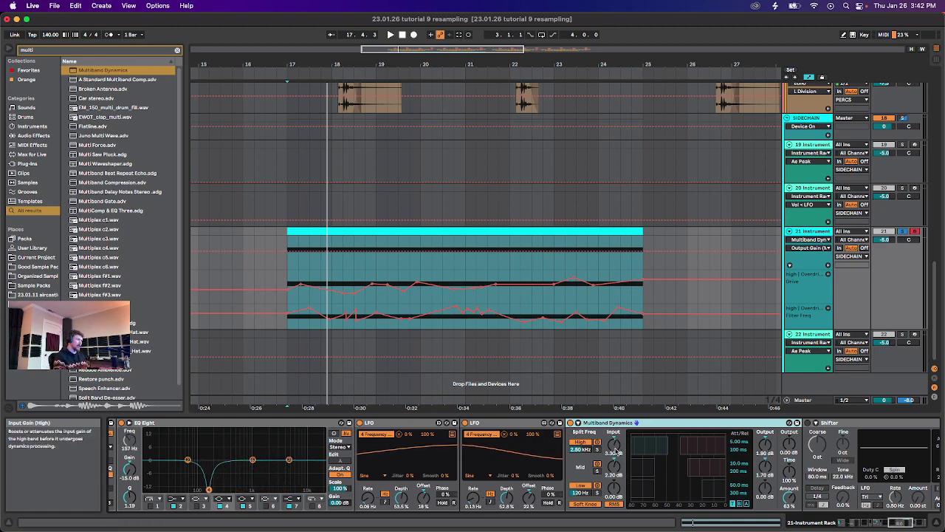
pyautogui.moveTo(615, 446); pyautogui.dragTo(615, 443)
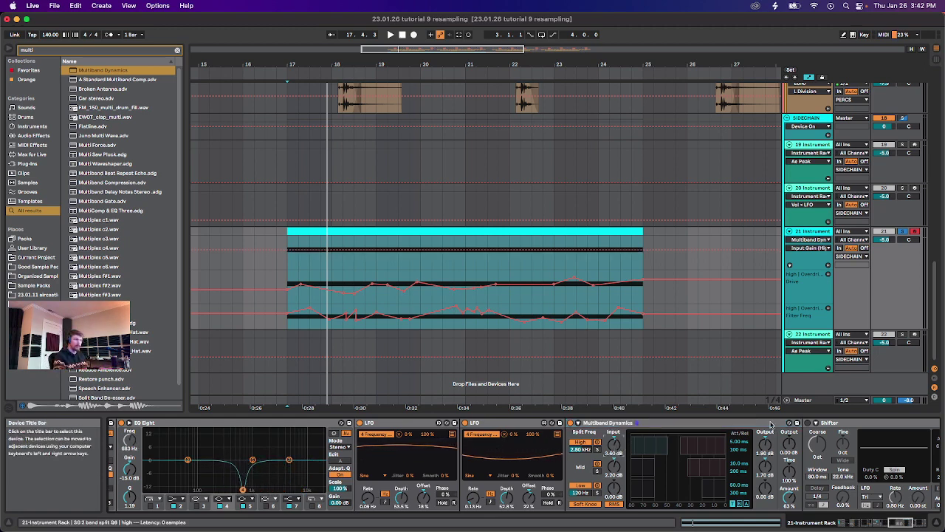
pyautogui.press('space')
pyautogui.click(765, 442)
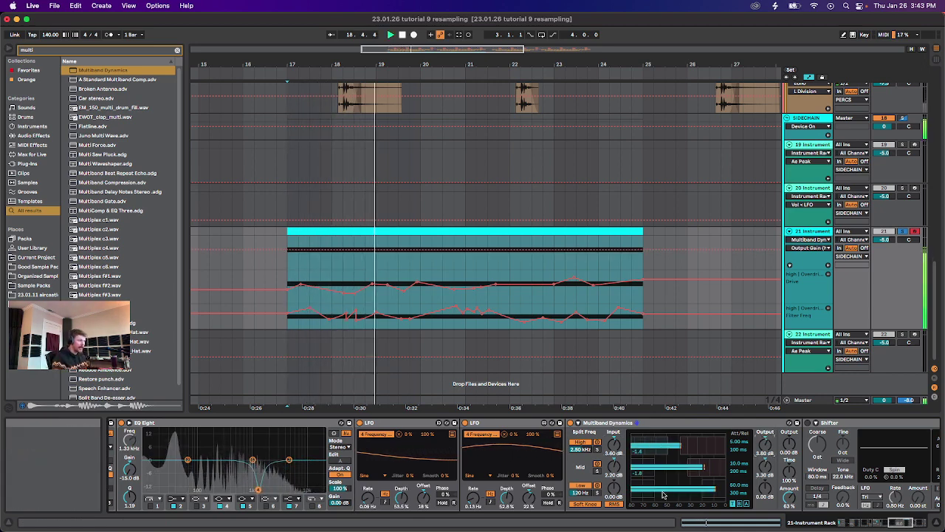
# Find the Glue Compressor and insert it between Multiband Dynamics and Shifter in track 21's high chain.
pyautogui.hscroll(5, 619, 454)
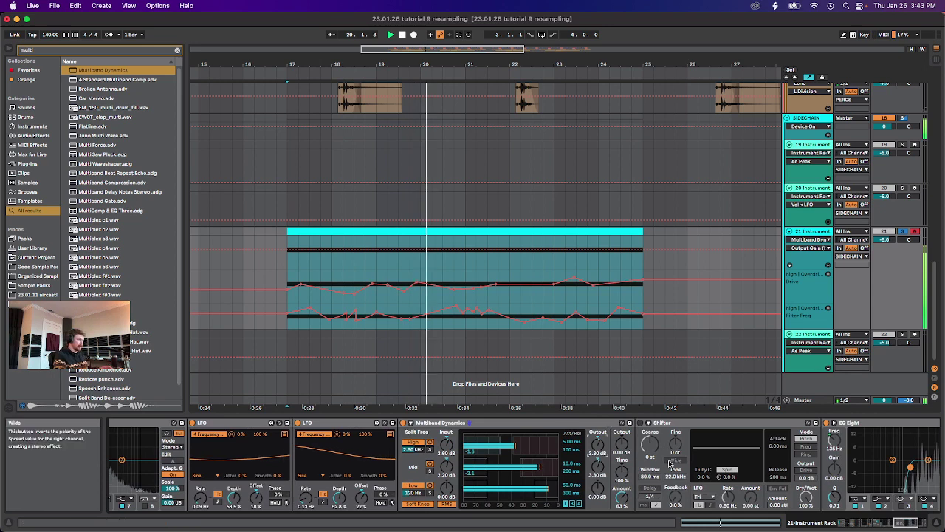
pyautogui.press('super+f')
pyautogui.write('glue')
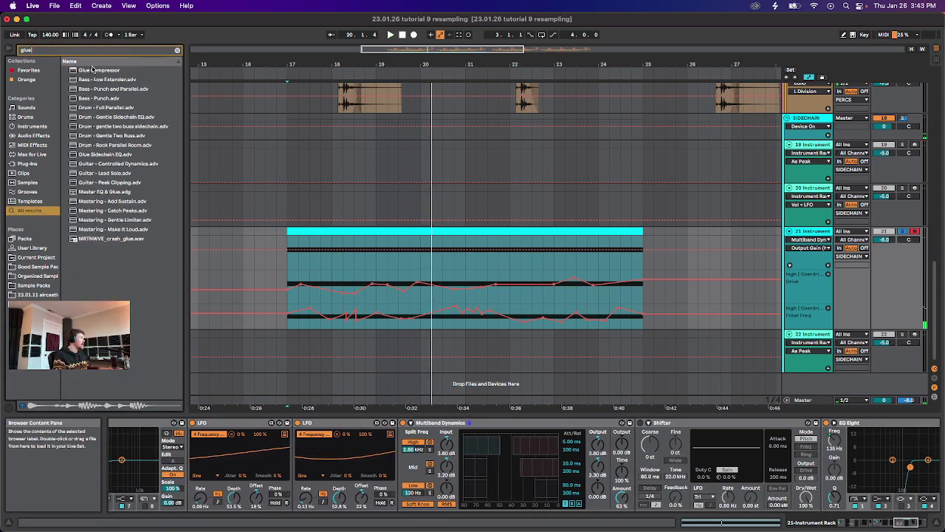
pyautogui.moveTo(151, 84); pyautogui.dragTo(634, 473)
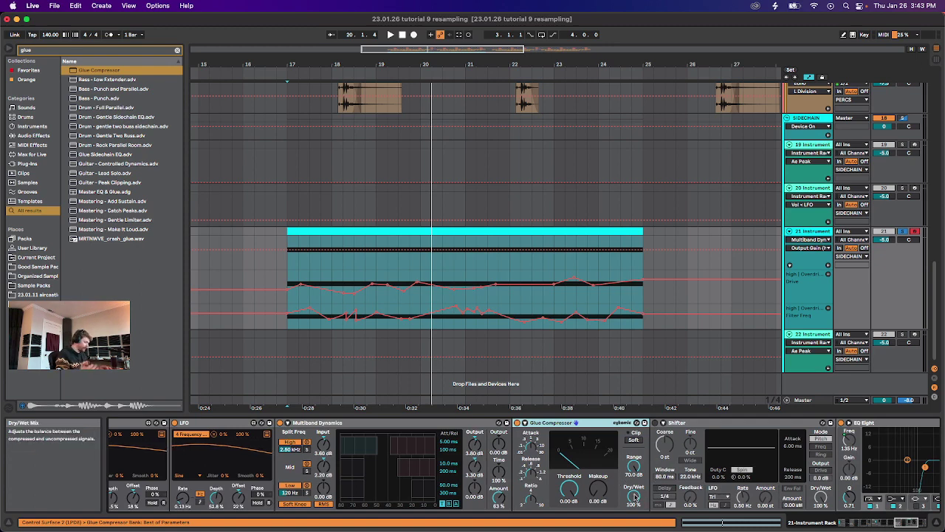
# Find the Limiter and add it directly after the Glue Compressor.
pyautogui.press('super+f')
pyautogui.write('lim')
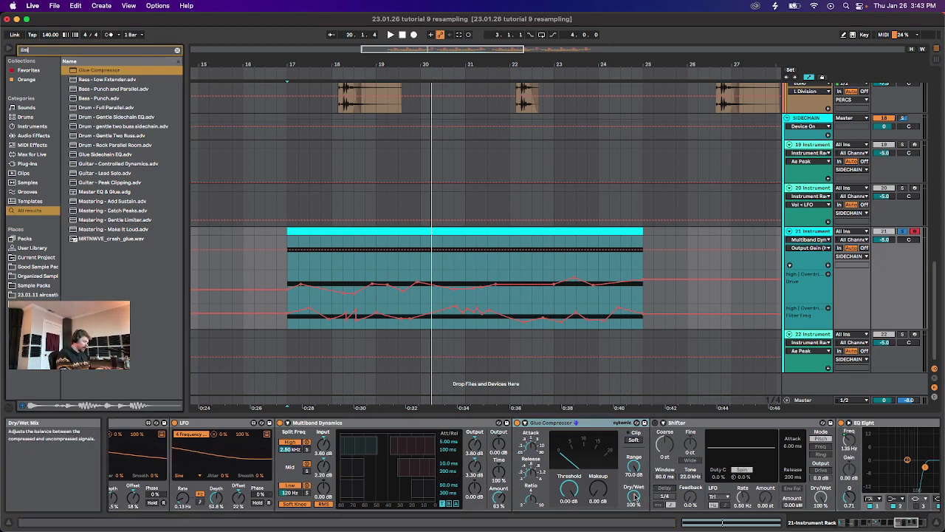
pyautogui.write('iter')
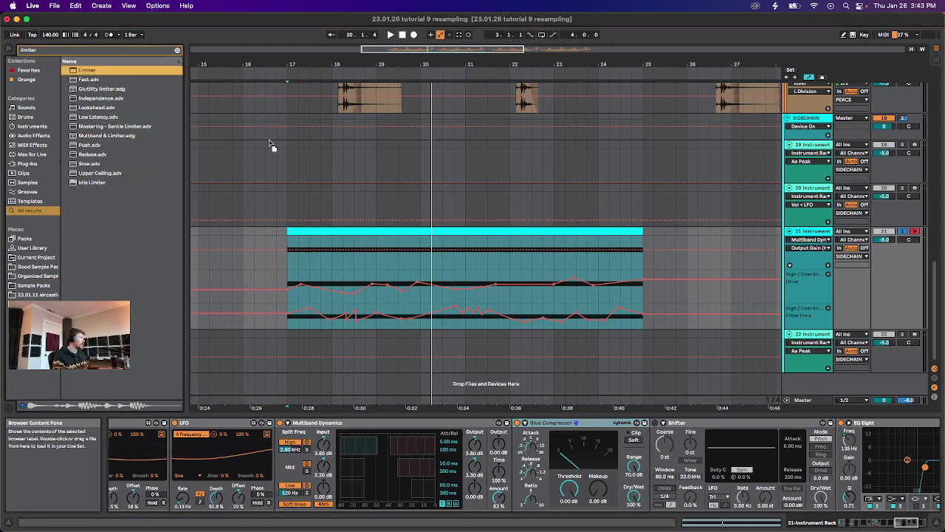
pyautogui.press('Return')
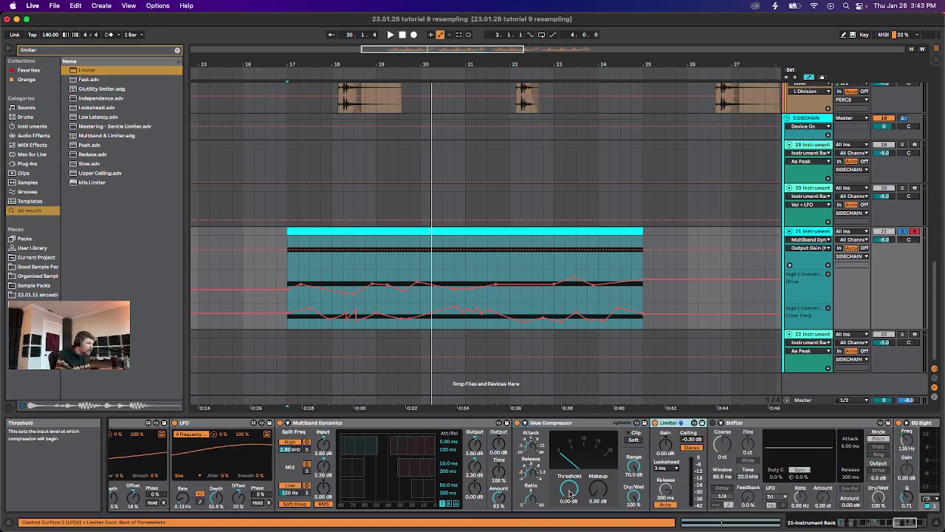
# During playback, set the Glue Compressor's threshold to -7.30 dB and makeup to 7.62 dB, and enable soft clipping.
pyautogui.press('space')
pyautogui.moveTo(569, 491); pyautogui.dragTo(598, 465)
pyautogui.press('space')
pyautogui.click(633, 440)
pyautogui.press('space')
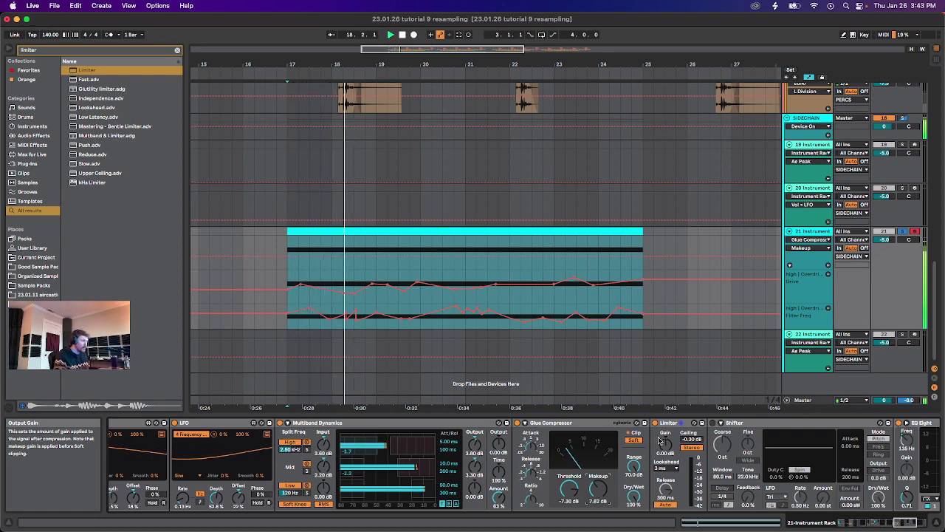
# Set the Limiter's ceiling to -2.81 dB and the Glue Compressor's makeup to 6.03 dB, then replay the clip.
pyautogui.moveTo(692, 439)
pyautogui.mouseDown()
pyautogui.moveTo(712, 522)
pyautogui.moveTo(692, 432)
pyautogui.mouseUp()
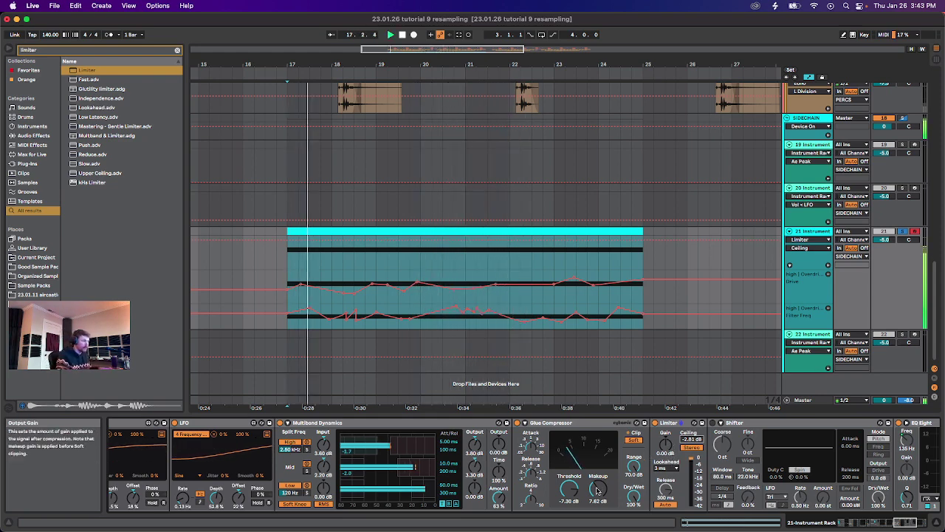
pyautogui.moveTo(598, 489); pyautogui.dragTo(598, 501)
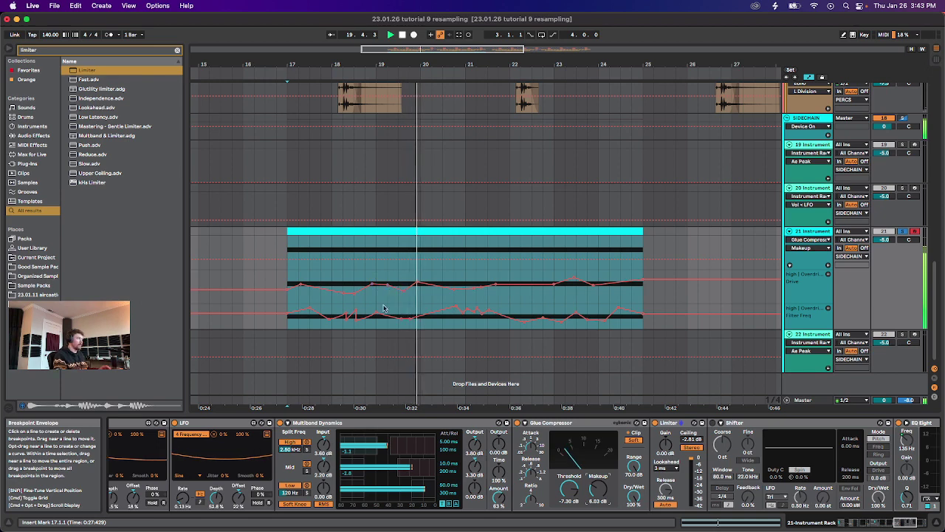
pyautogui.press('space')
pyautogui.press('space')
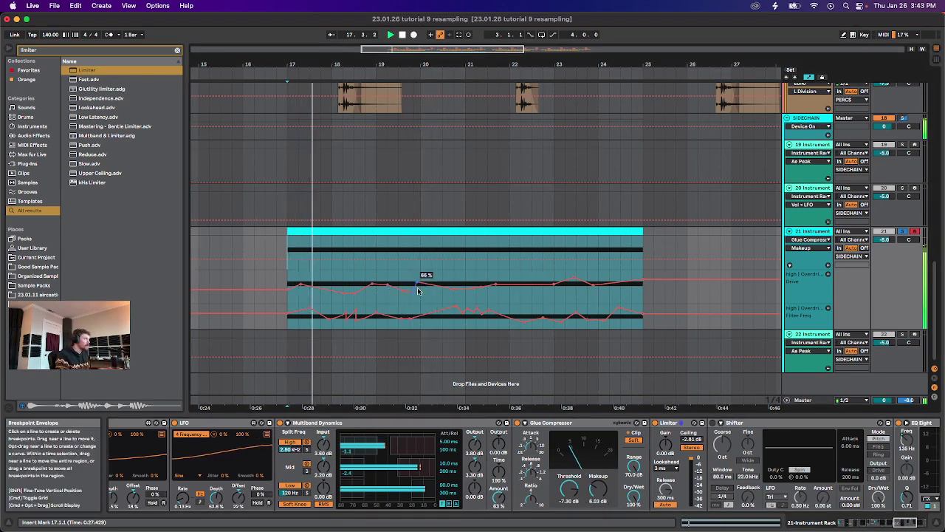
# Reshape the Overdrive Drive and Filter Freq automation just before bar 20 with sharper rises, replaying from 19.4.1 to check them.
pyautogui.moveTo(424, 285); pyautogui.dragTo(422, 307)
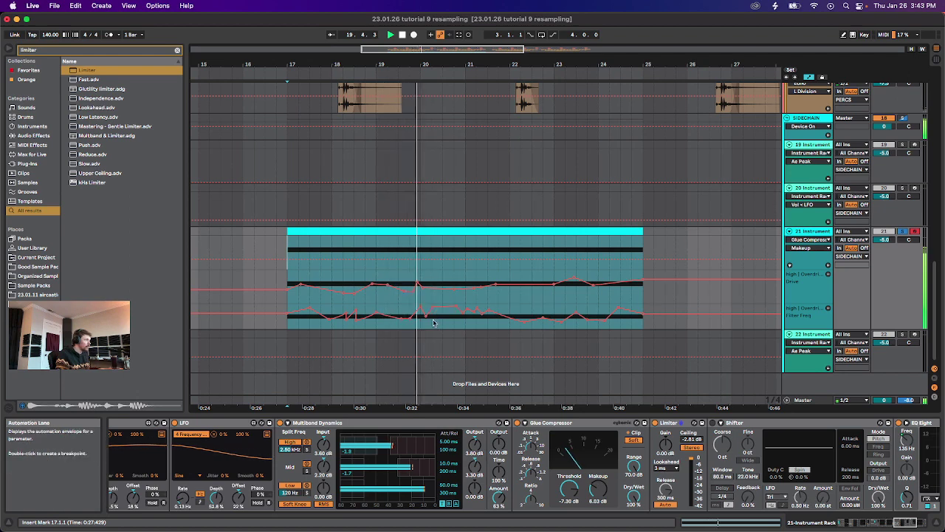
pyautogui.press('space')
pyautogui.press('space')
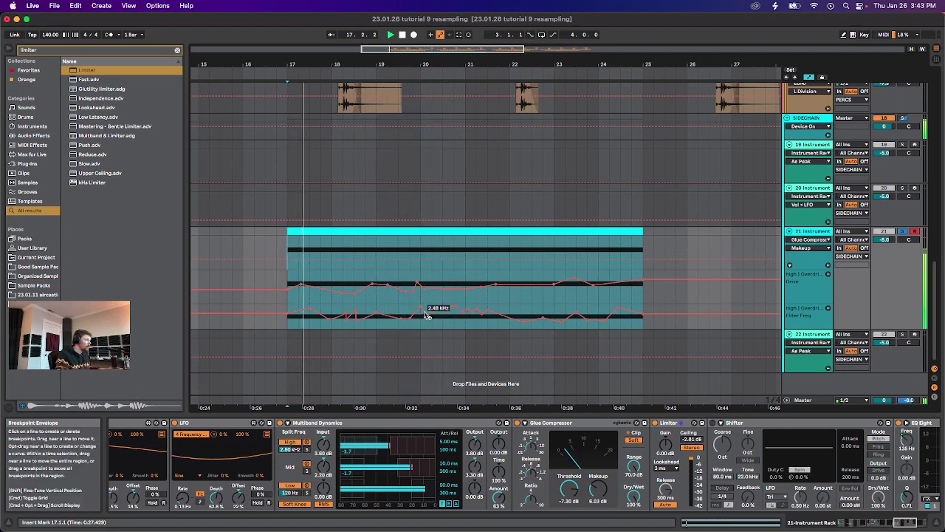
pyautogui.press('space')
pyautogui.press('space')
pyautogui.click(410, 310)
pyautogui.press('space')
pyautogui.press('space')
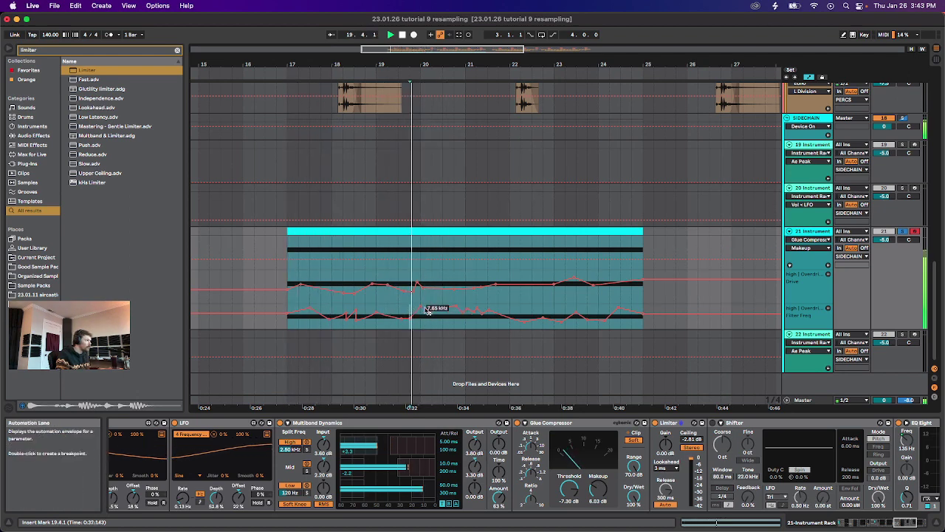
# Add a separate lane for each automated envelope on track 21.
pyautogui.rightClick(808, 260)
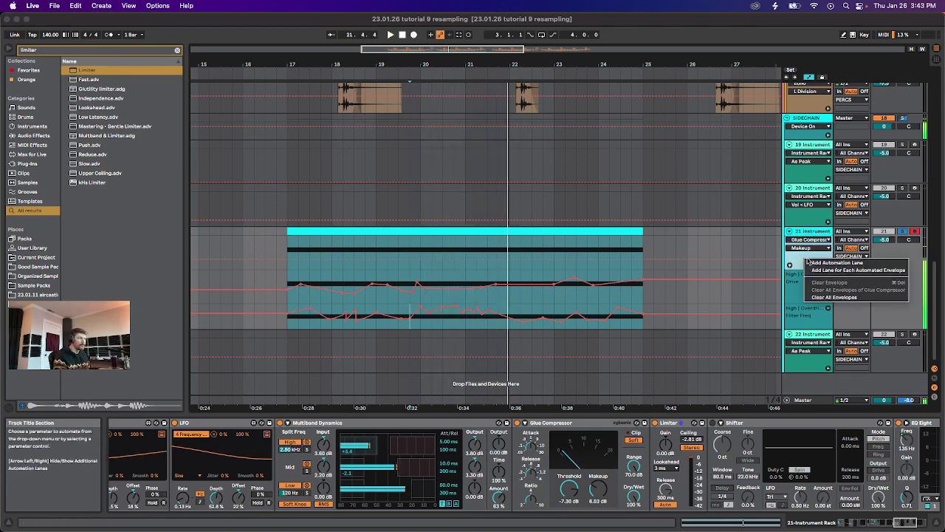
pyautogui.click(857, 270)
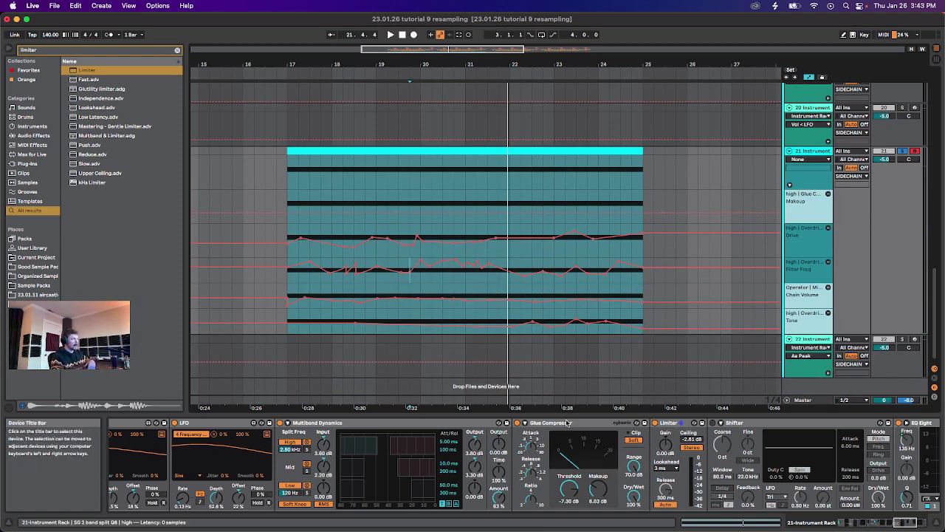
# Compare the Glue Compressor's threshold at 0.00 dB during playback and set it to -7.62 dB.
pyautogui.click(593, 492)
pyautogui.moveTo(570, 494); pyautogui.dragTo(569, 458)
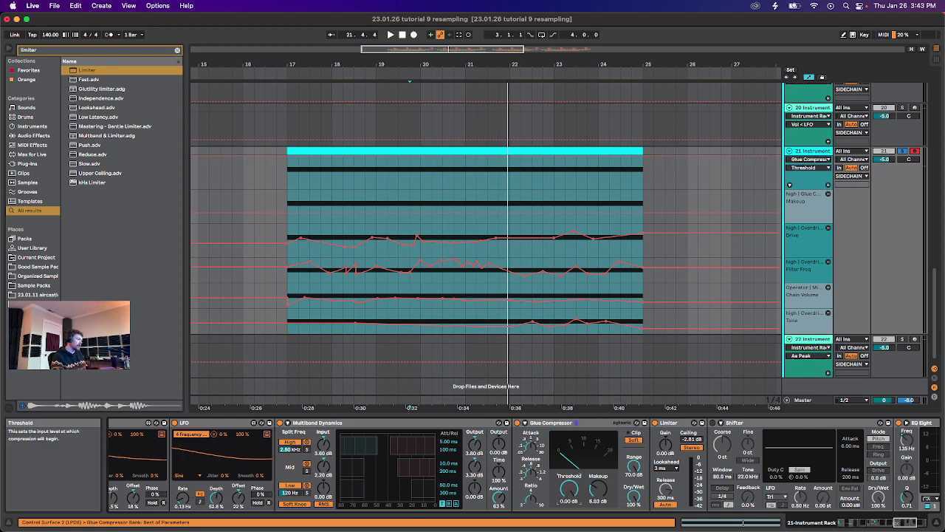
pyautogui.press('space')
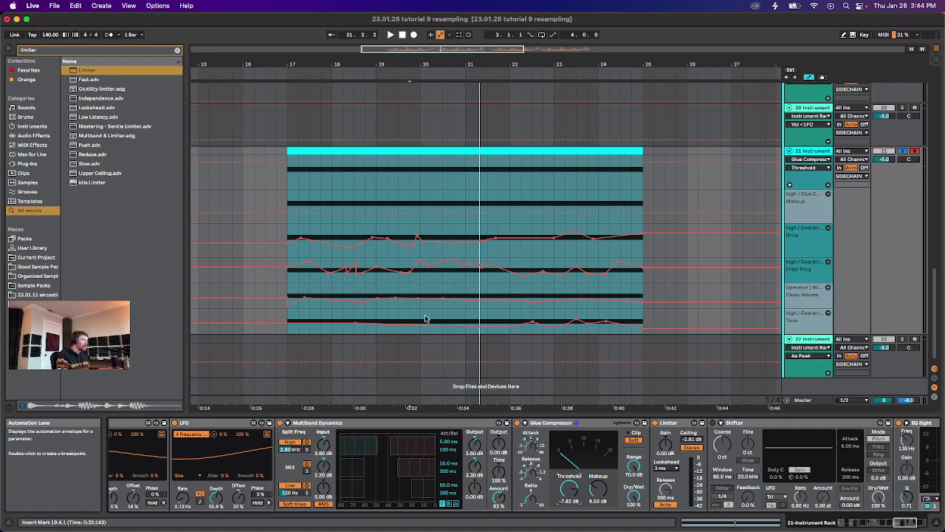
# Enable the Shifter, switch it to Freq mode, set Dry/Wet to 50% and audition the fine frequency shift.
pyautogui.hscroll(5, 607, 457)
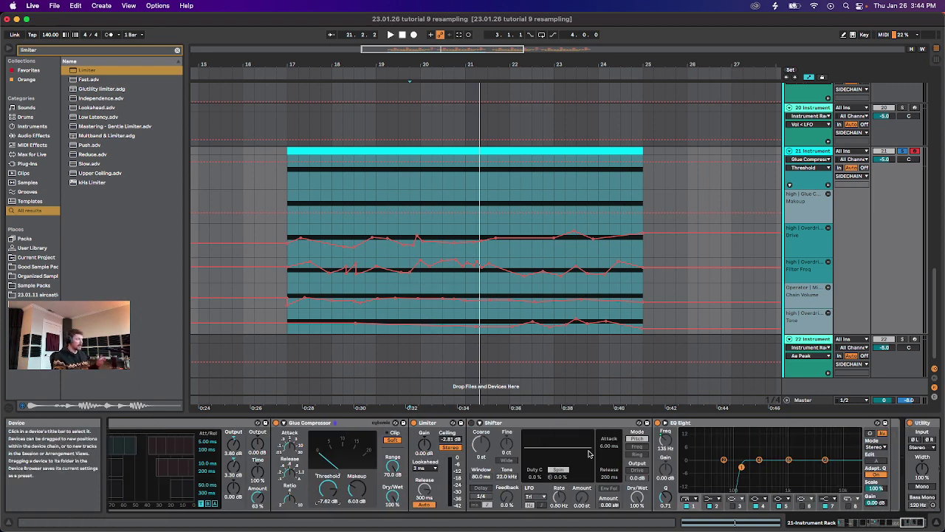
pyautogui.click(471, 423)
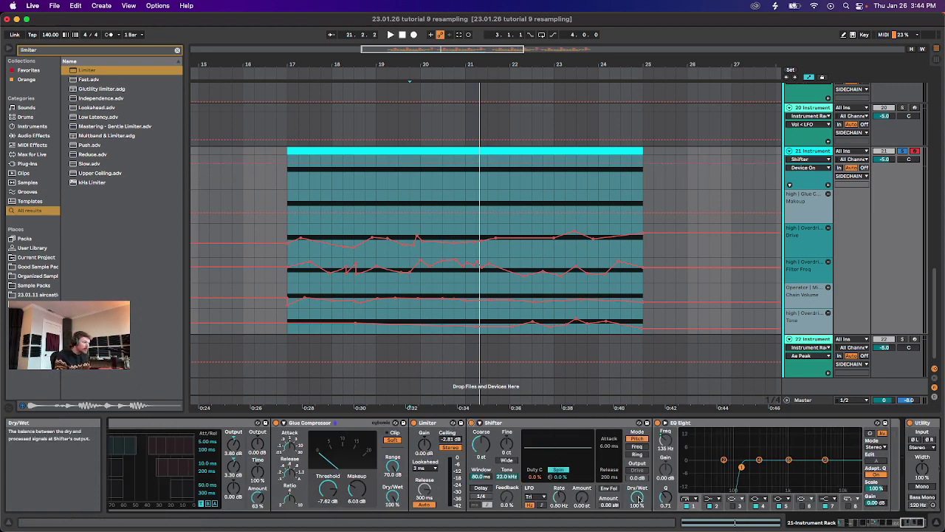
pyautogui.click(637, 448)
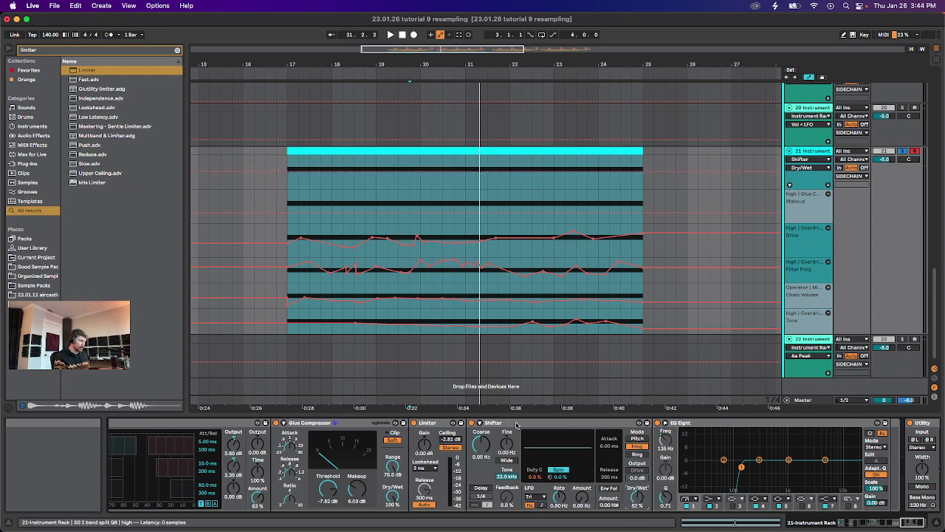
pyautogui.click(639, 440)
pyautogui.click(639, 447)
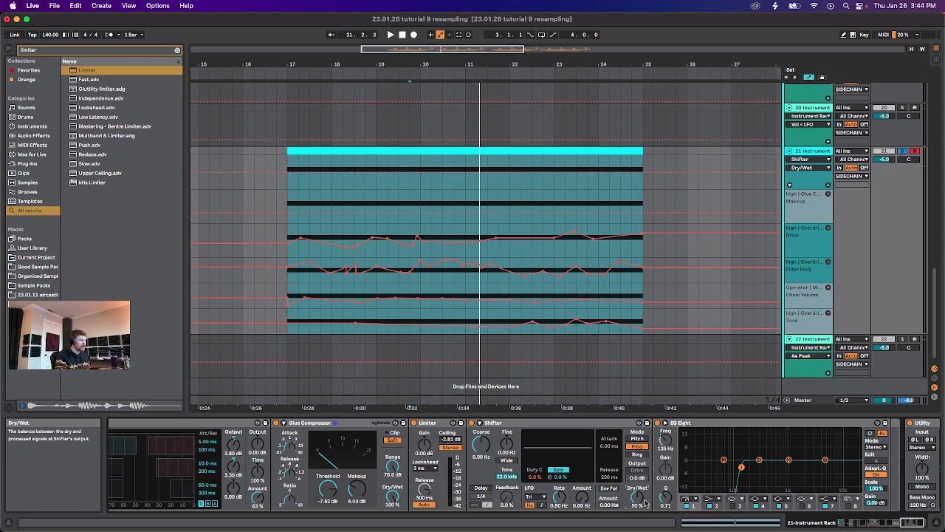
pyautogui.press('space')
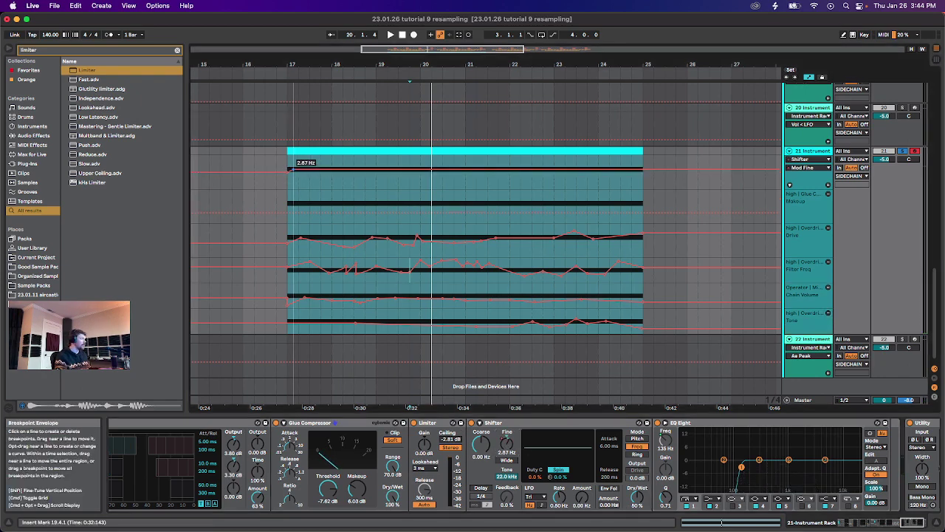
# Begin the Shifter's fine frequency automation at bar 17, rising to 6.81 Hz and holding there, and replay it from 17.1.1.
pyautogui.click(290, 168)
pyautogui.press('space')
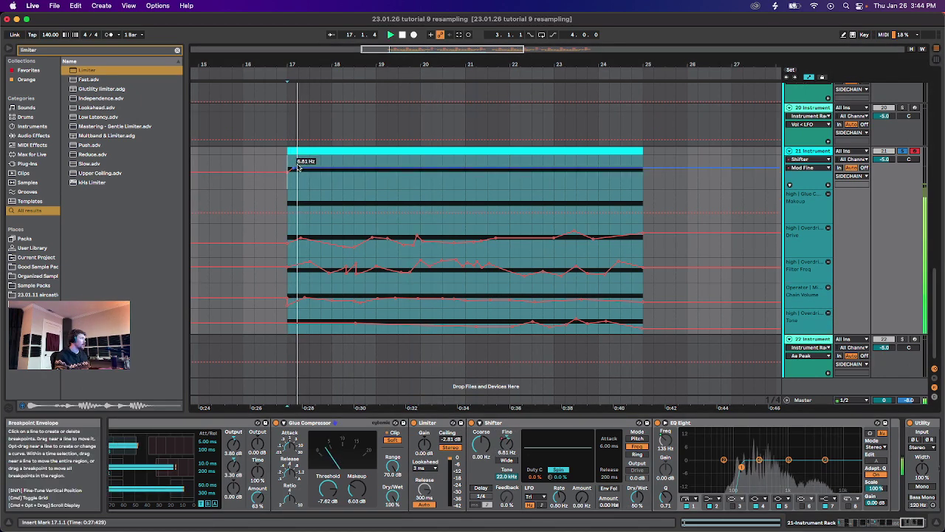
pyautogui.moveTo(306, 170)
pyautogui.mouseDown()
pyautogui.moveTo(293, 168)
pyautogui.moveTo(331, 171)
pyautogui.moveTo(323, 167)
pyautogui.mouseUp()
pyautogui.press('space')
pyautogui.press('space')
pyautogui.press('space')
pyautogui.press('space')
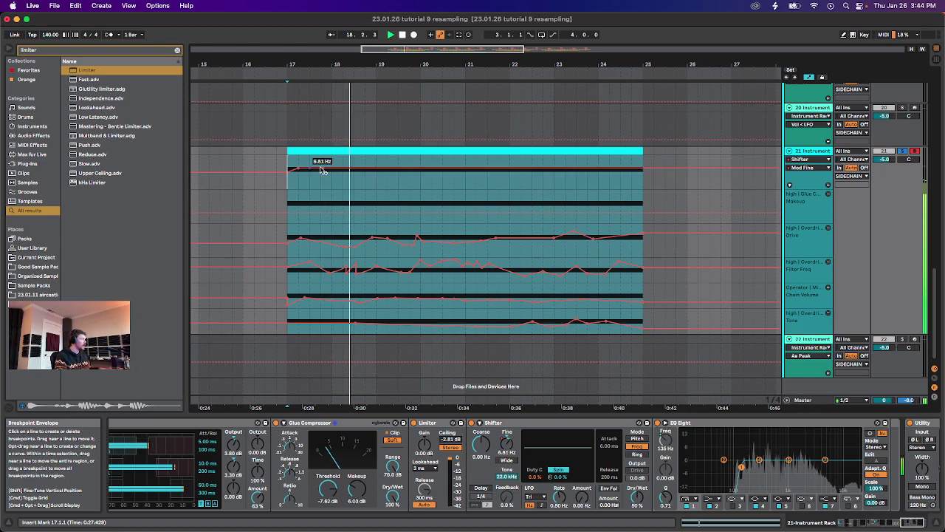
pyautogui.press('space')
pyautogui.press('space')
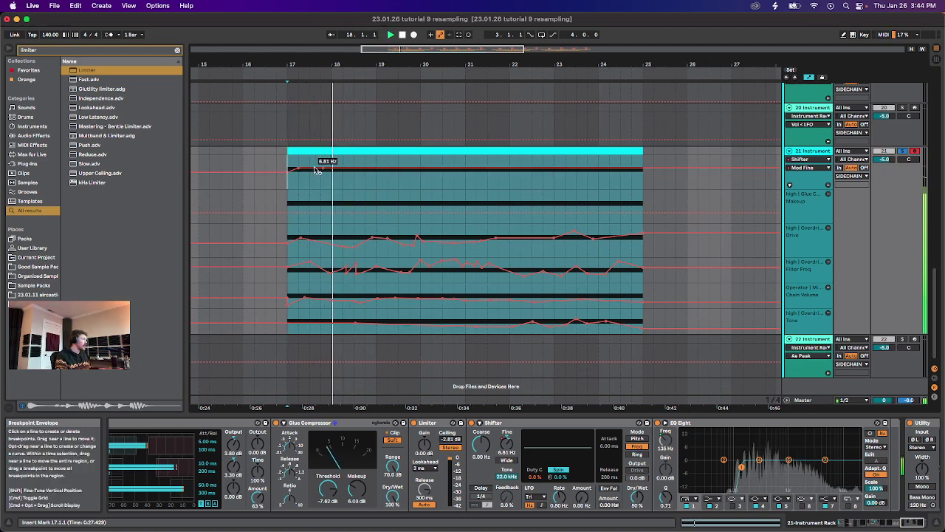
# Extend the Shifter's fine frequency automation toward 18.2.3 with a dip to about 1.66 Hz and a rise to 4.56 Hz.
pyautogui.press('space')
pyautogui.press('space')
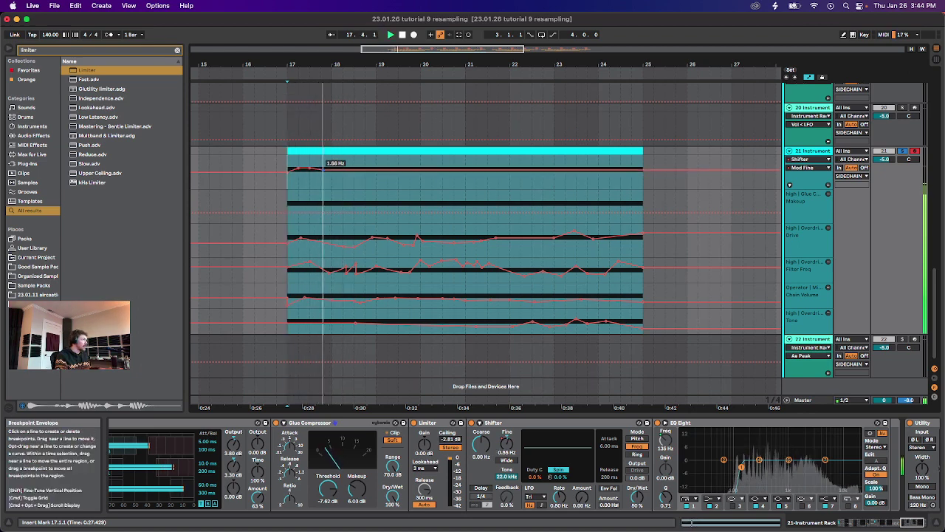
pyautogui.click(318, 169)
pyautogui.moveTo(323, 169); pyautogui.dragTo(349, 170)
pyautogui.press('space')
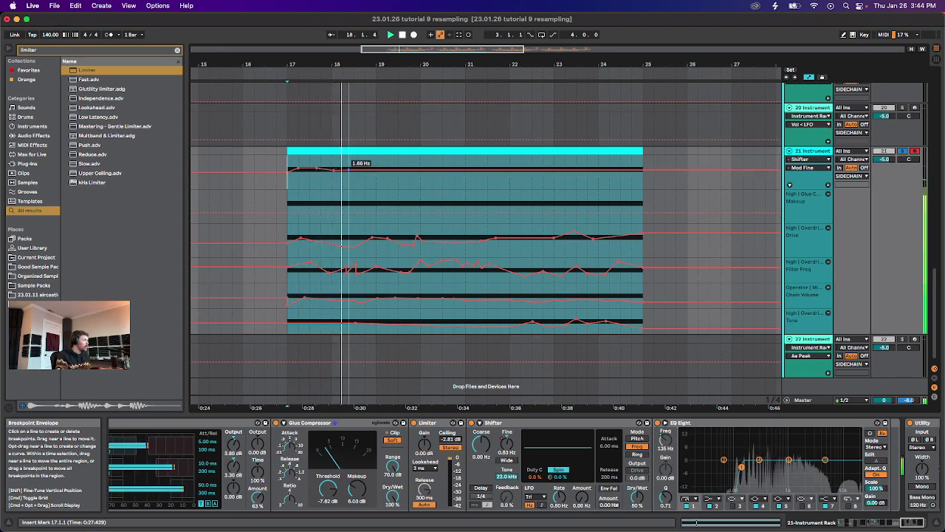
pyautogui.rightClick(350, 172)
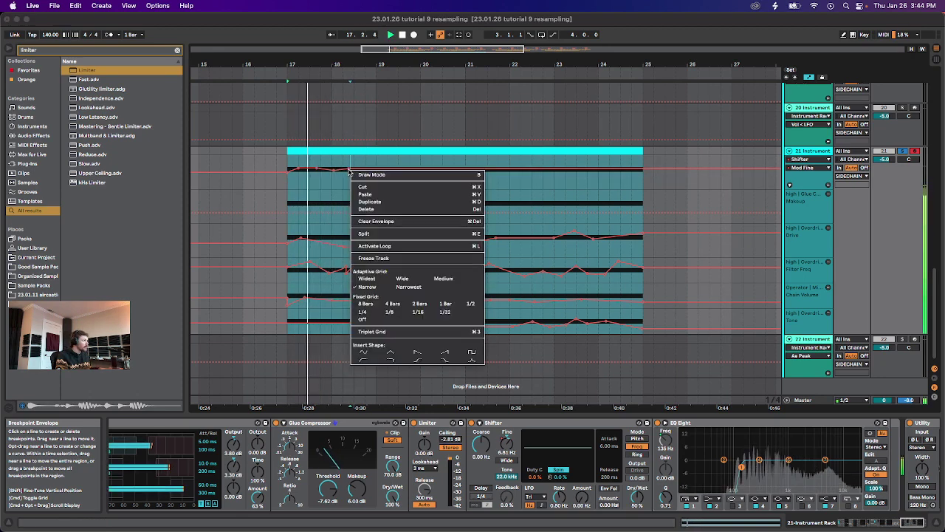
pyautogui.press('Escape')
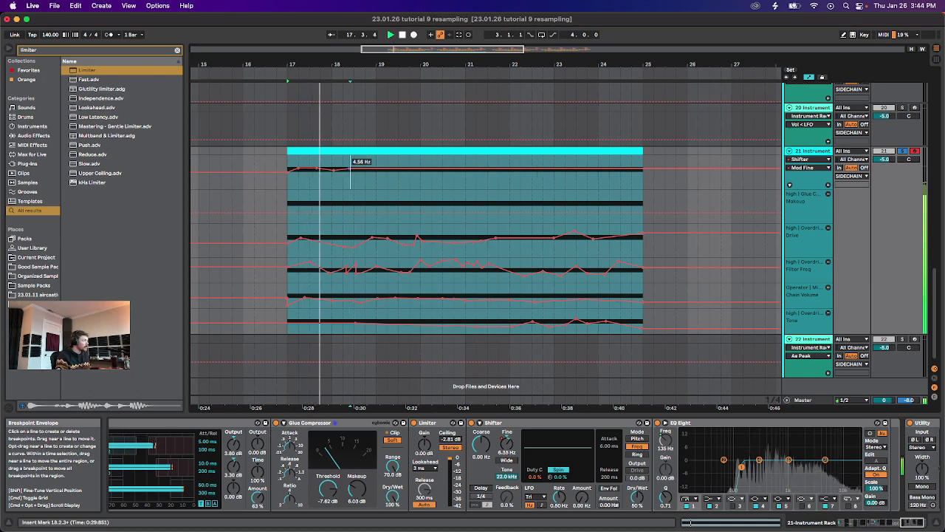
# Extend the Shifter's fine frequency automation from bar 18 to about bar 21, peaking at 6.81 Hz near 20.2, and replay it.
pyautogui.click(363, 170)
pyautogui.moveTo(389, 169); pyautogui.dragTo(403, 171)
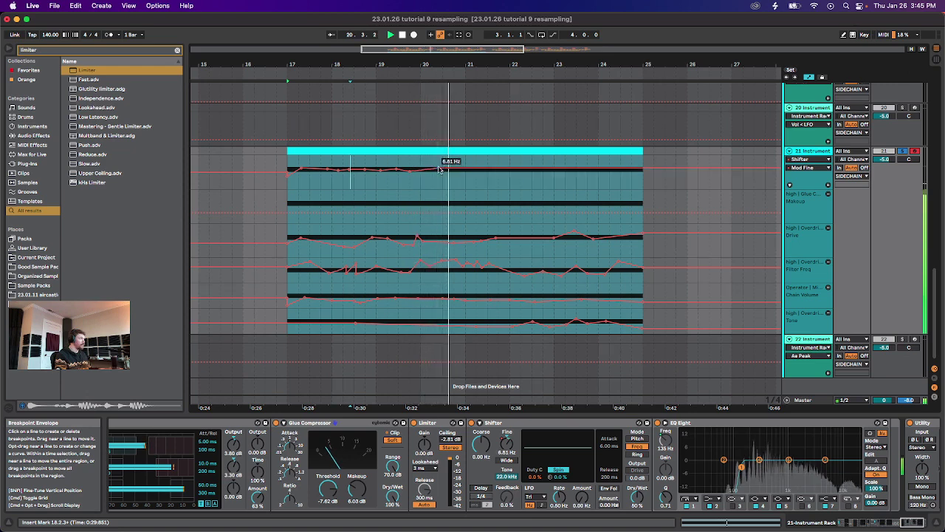
pyautogui.click(402, 166)
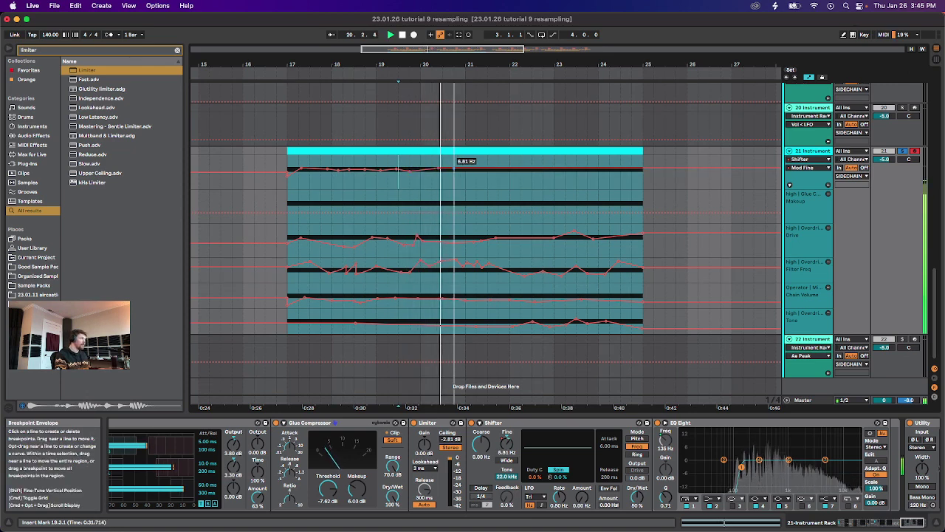
pyautogui.moveTo(458, 169); pyautogui.dragTo(473, 170)
pyautogui.press('space')
pyautogui.press('space')
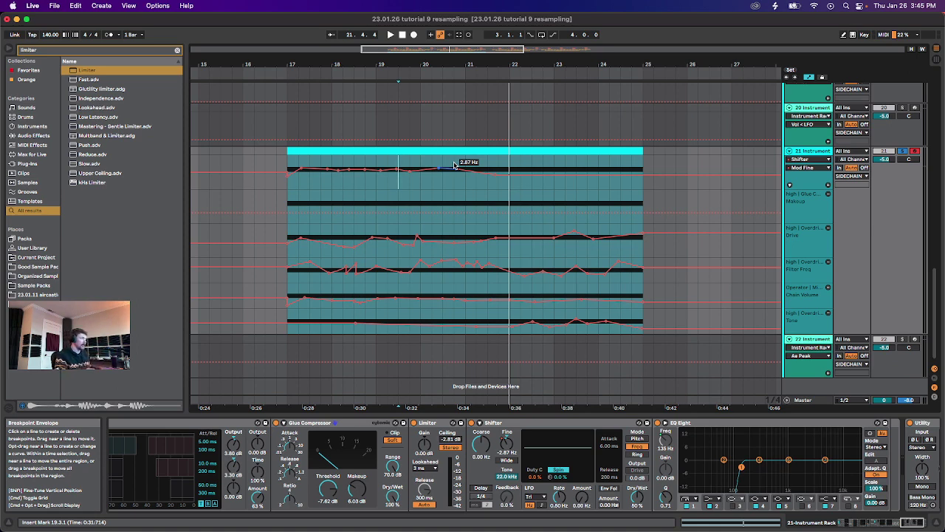
pyautogui.press('space')
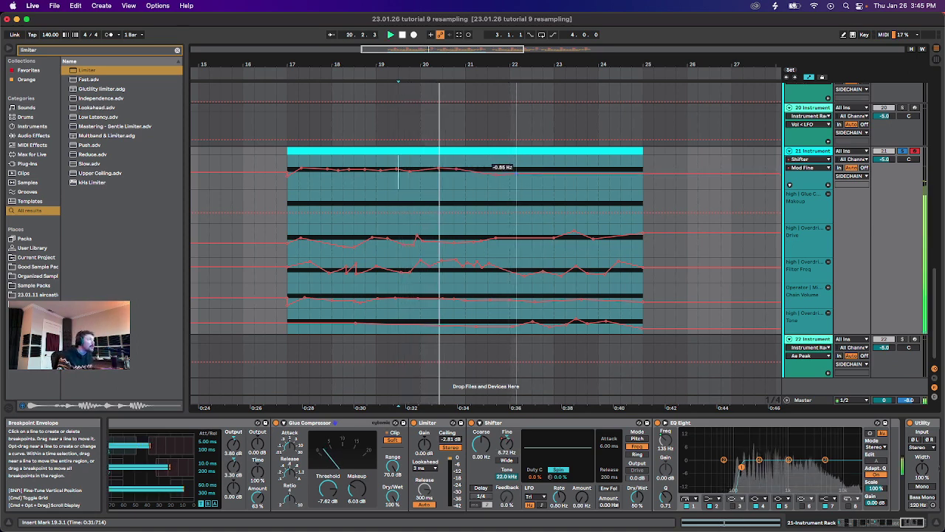
# Complete the Shifter's fine frequency automation with a dip from about bar 22 and a rise into bar 25, and replay it from 24.2.1.
pyautogui.moveTo(527, 174); pyautogui.dragTo(554, 174)
pyautogui.click(510, 180)
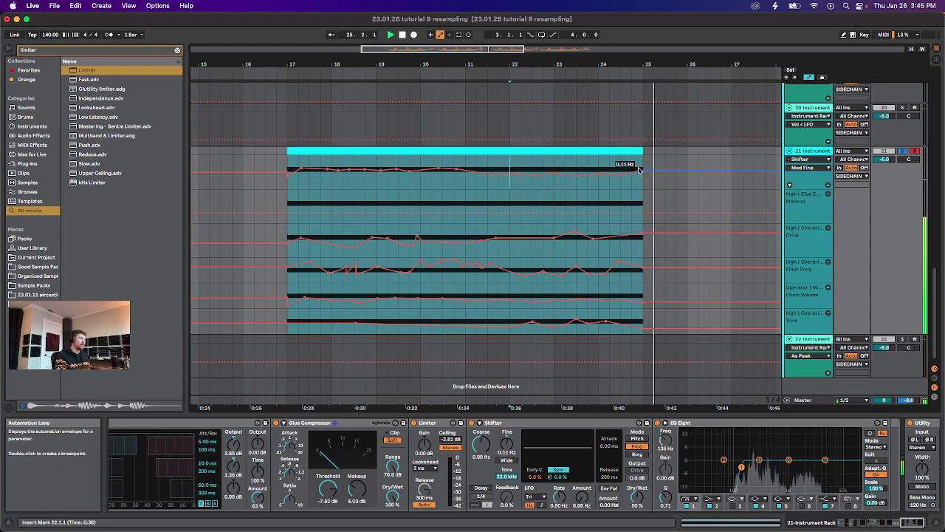
pyautogui.click(610, 161)
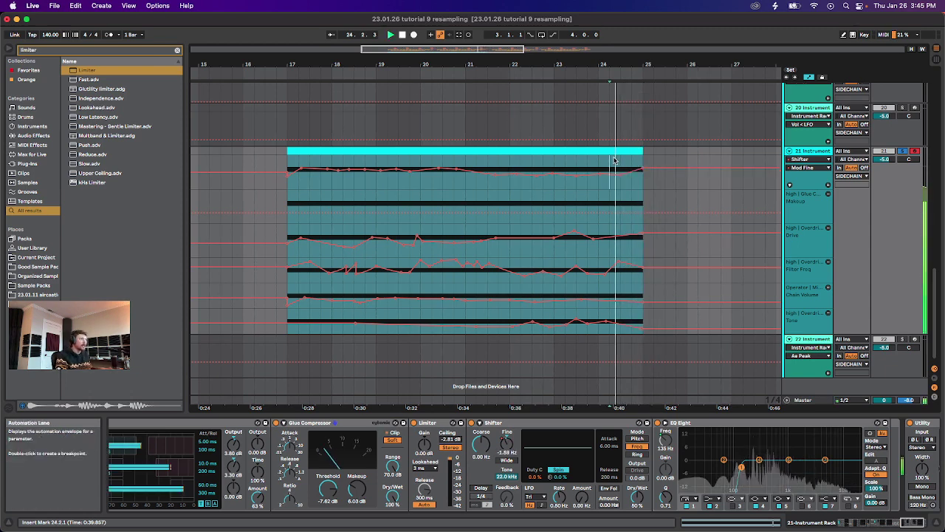
pyautogui.click(614, 169)
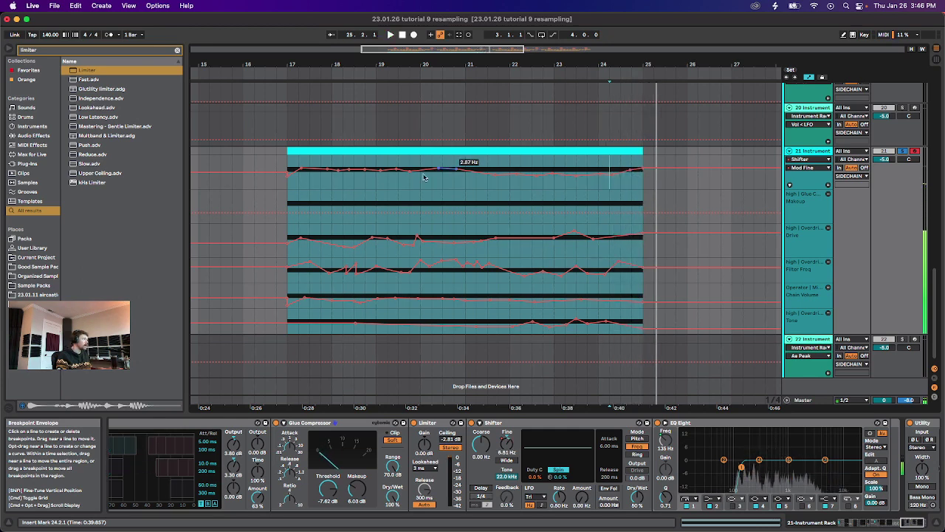
# Insert another EQ Eight between the Shifter and the existing EQ Eight, and enable its filter 8 as a high cut.
pyautogui.hscroll(3, 613, 429)
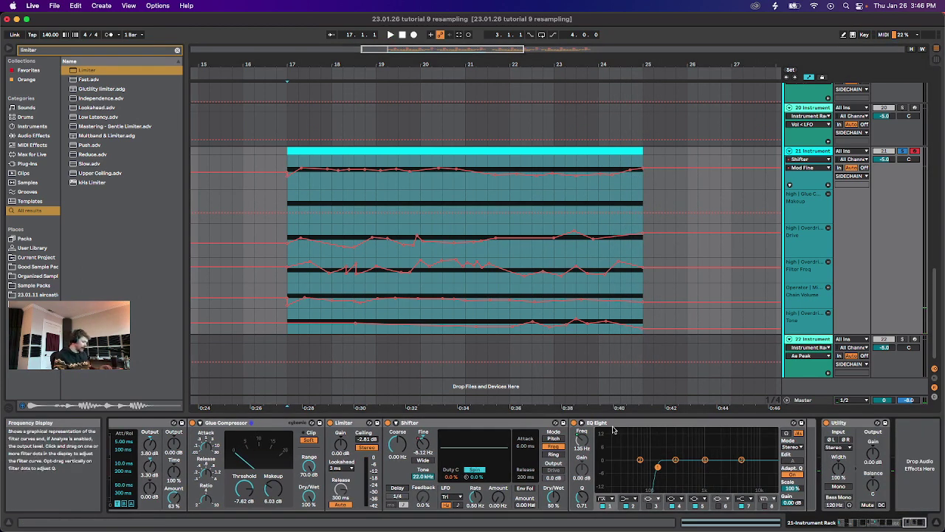
pyautogui.press('super+f')
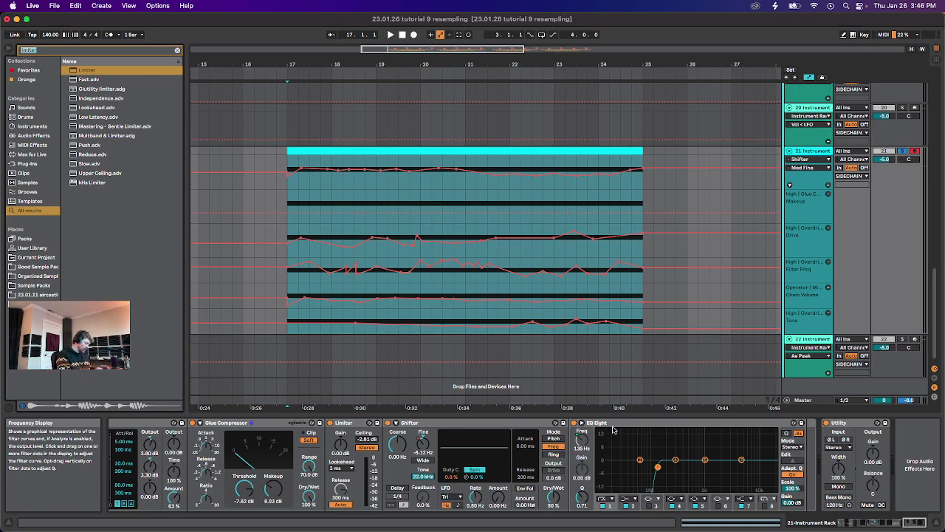
pyautogui.write('eq eight')
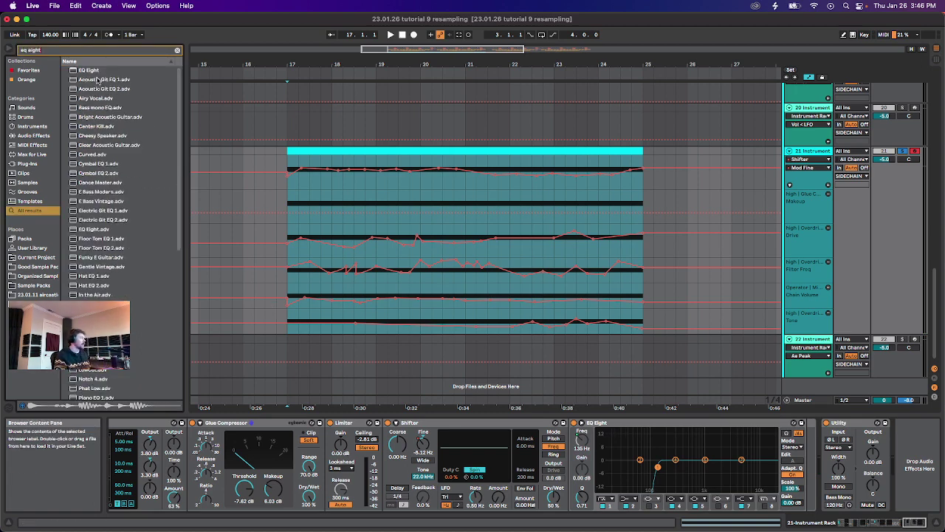
pyautogui.moveTo(89, 70); pyautogui.dragTo(573, 487)
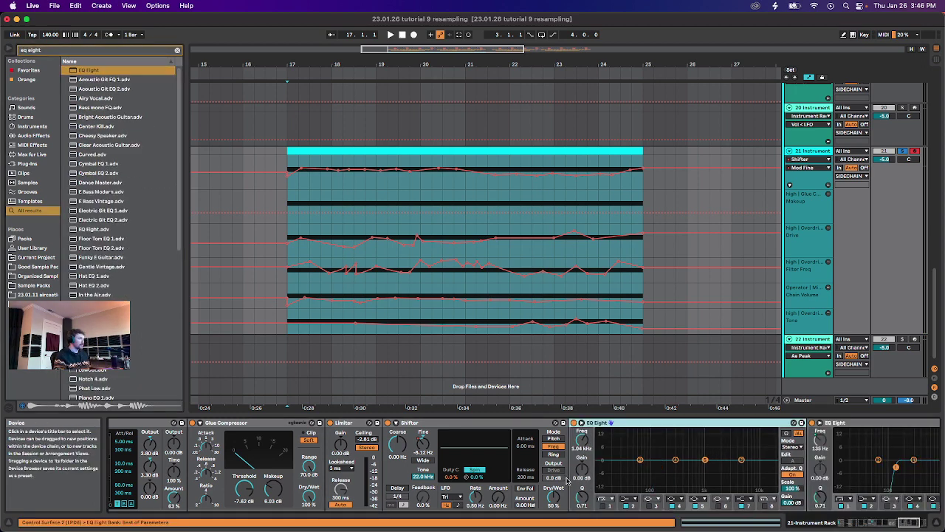
pyautogui.click(769, 505)
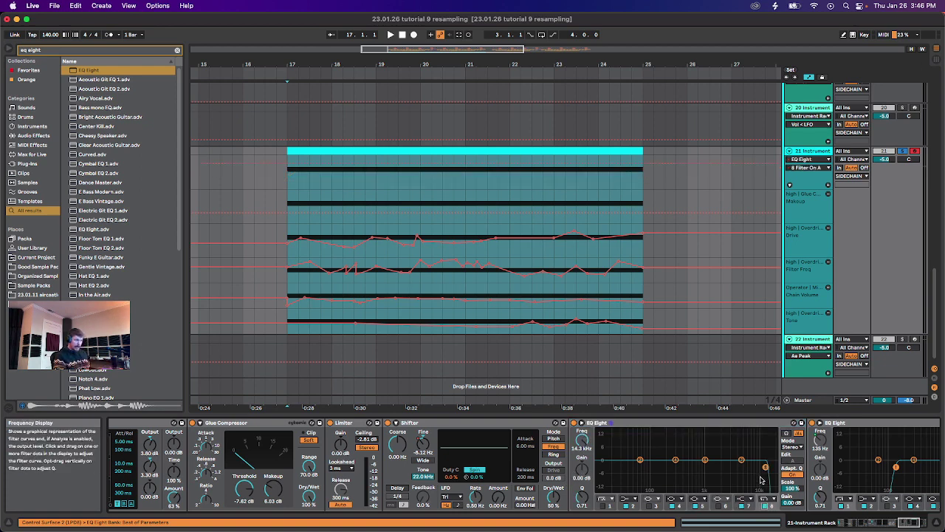
# Audition the new EQ Eight's high cut by sweeping filter 8 across the spectrum with its resonance raised to about 1.49.
pyautogui.press('space')
pyautogui.moveTo(679, 454); pyautogui.dragTo(765, 461)
pyautogui.press('space')
pyautogui.press('space')
pyautogui.press('space')
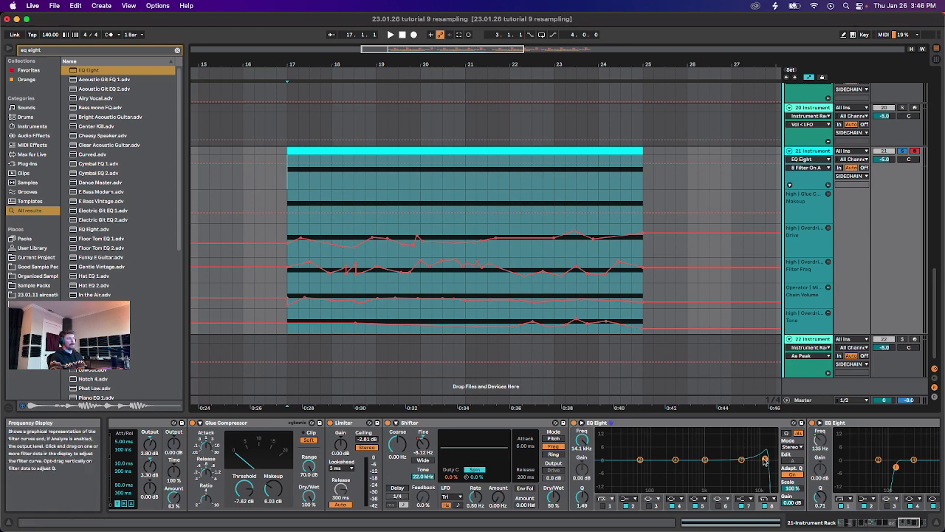
pyautogui.moveTo(765, 461); pyautogui.dragTo(758, 458)
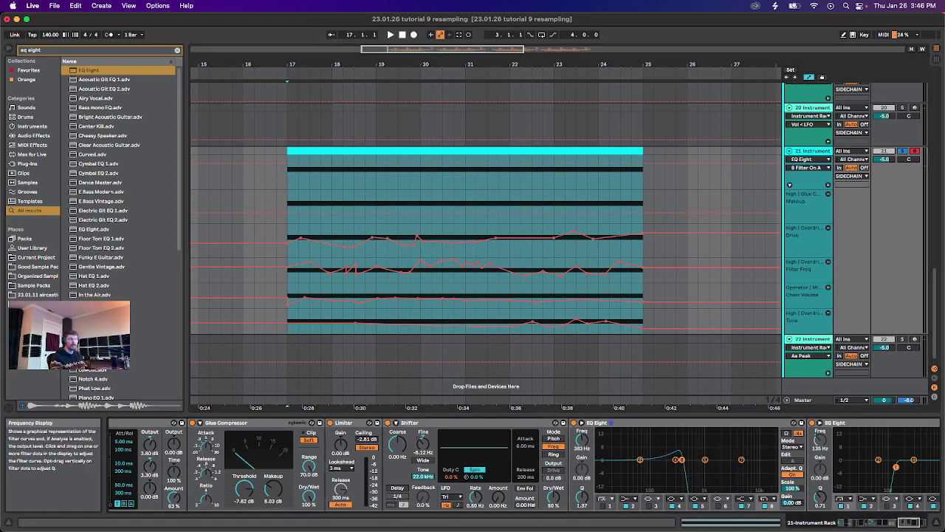
# Sweep filter 8 during playback and return its cutoff to the upper end of the spectrum with a Q of 0.97.
pyautogui.press('space')
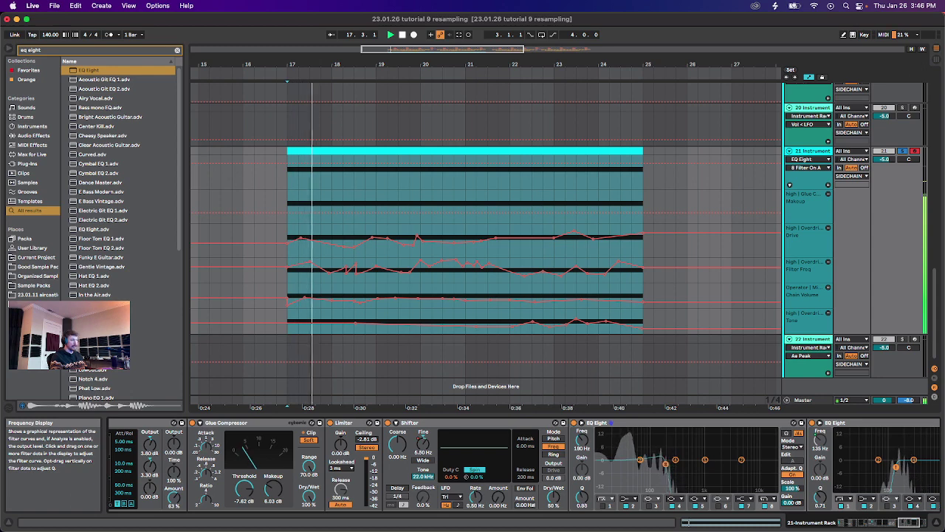
pyautogui.moveTo(679, 461); pyautogui.dragTo(770, 464)
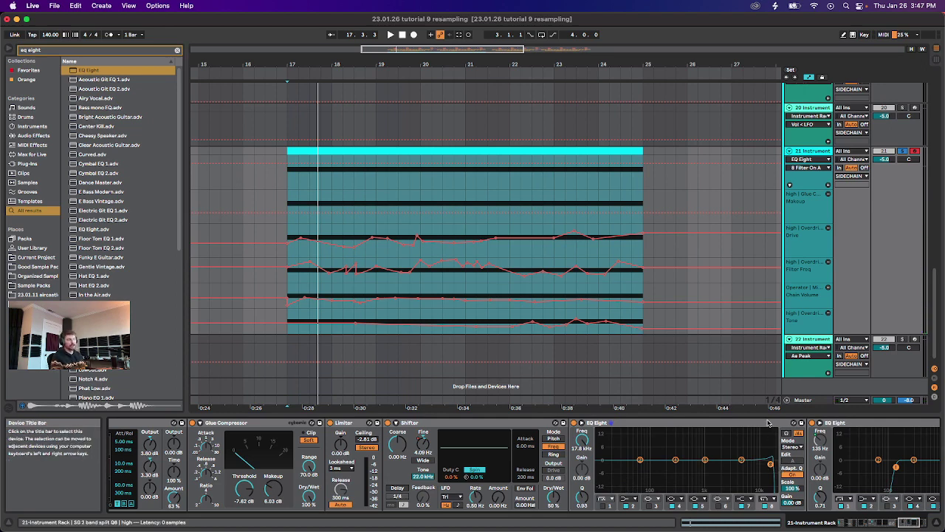
pyautogui.moveTo(771, 464); pyautogui.dragTo(771, 464)
pyautogui.rightClick(770, 464)
pyautogui.press('Escape')
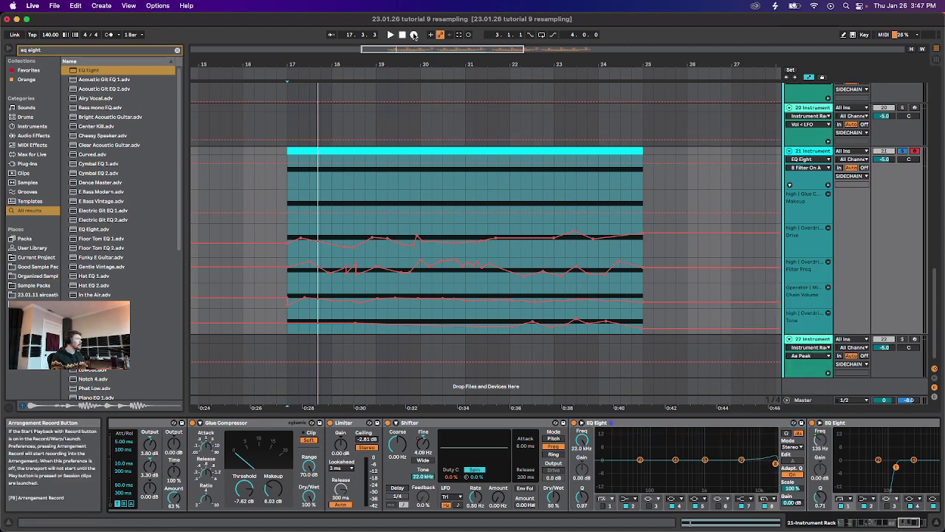
# Arm automation recording and rehearse moving the new EQ Eight's filter 8 frequency and resonance from 17.1.1.
pyautogui.press('space')
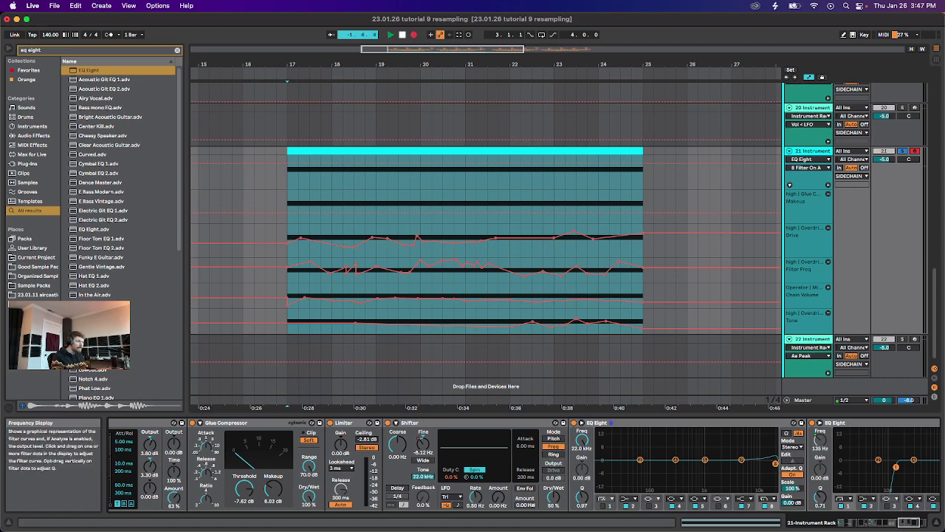
pyautogui.press('space')
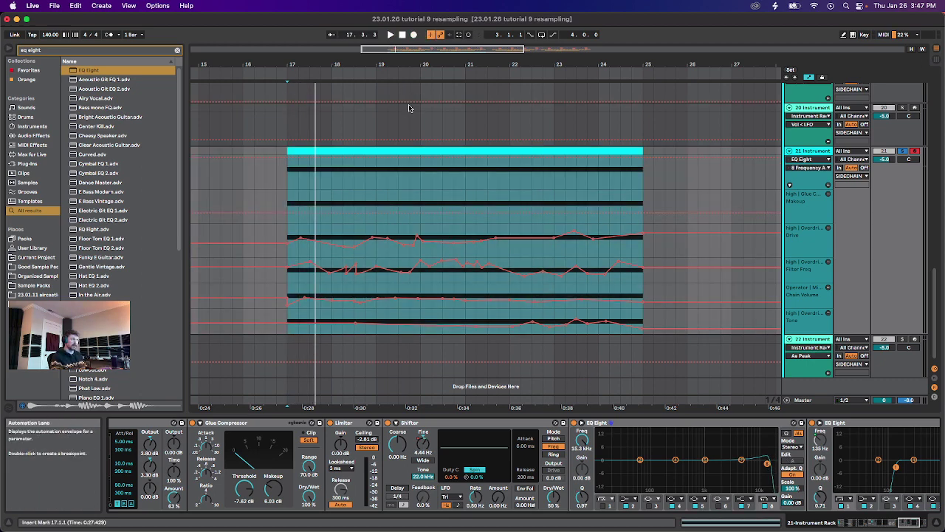
pyautogui.click(288, 170)
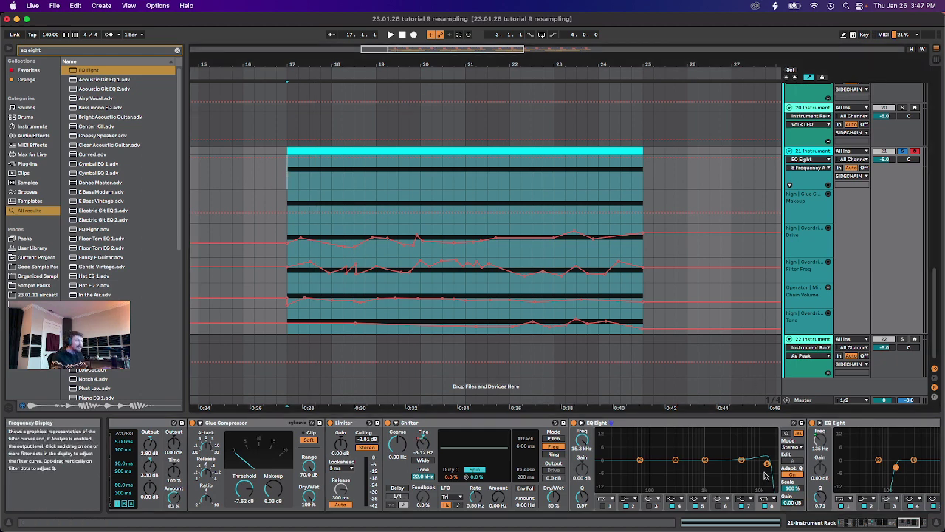
pyautogui.moveTo(765, 473); pyautogui.dragTo(768, 463)
pyautogui.press('space')
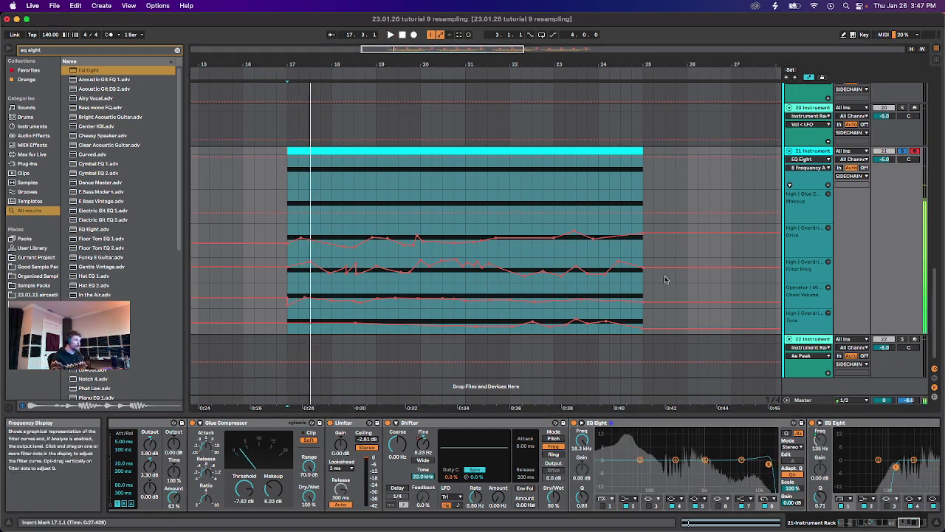
# Record live filter 8 frequency and resonance automation over bars 17 to 25 on track 21, and play it back from 17.1.1.
pyautogui.click(414, 35)
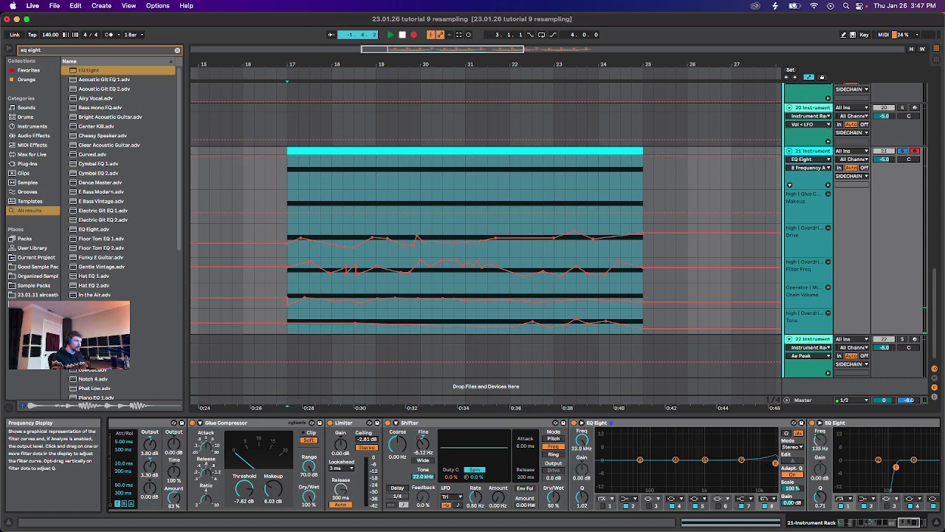
pyautogui.moveTo(775, 464)
pyautogui.mouseDown()
pyautogui.moveTo(733, 460)
pyautogui.moveTo(775, 464)
pyautogui.mouseUp()
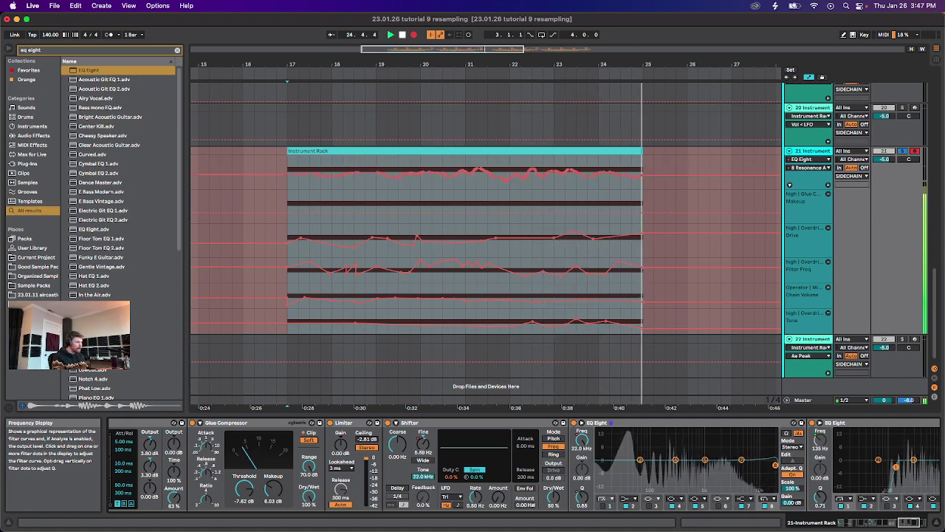
pyautogui.press('space')
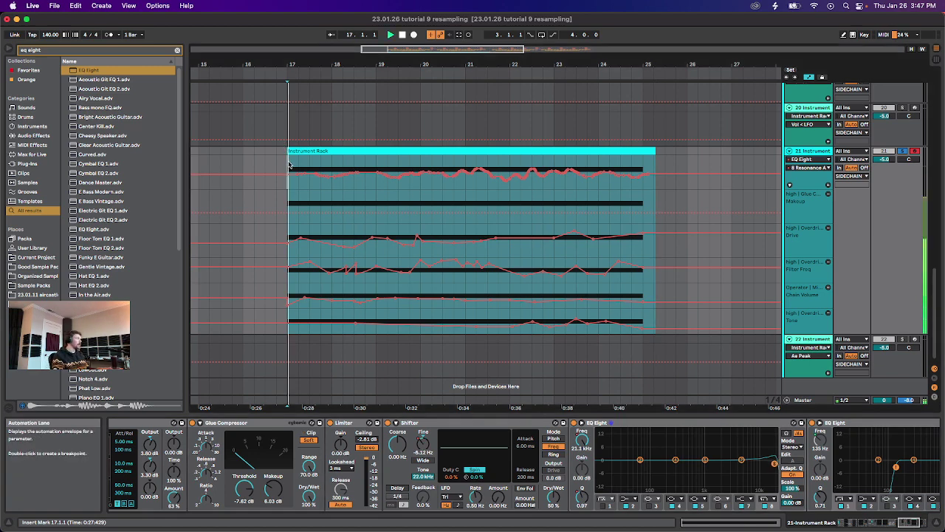
pyautogui.press('space')
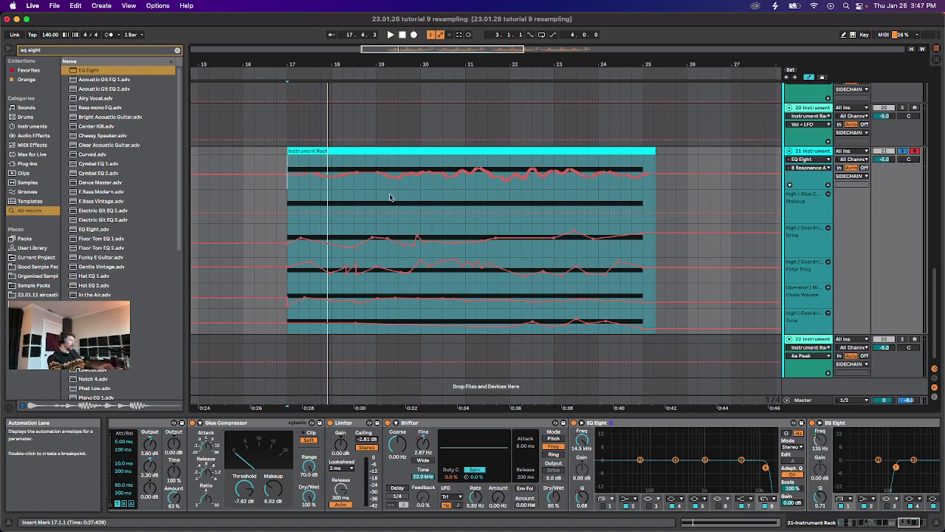
# Simplify the recorded filter 8 resonance envelope on track 21 from 17.1.1 to 25.2.1.
pyautogui.scroll(5, 426, 180)
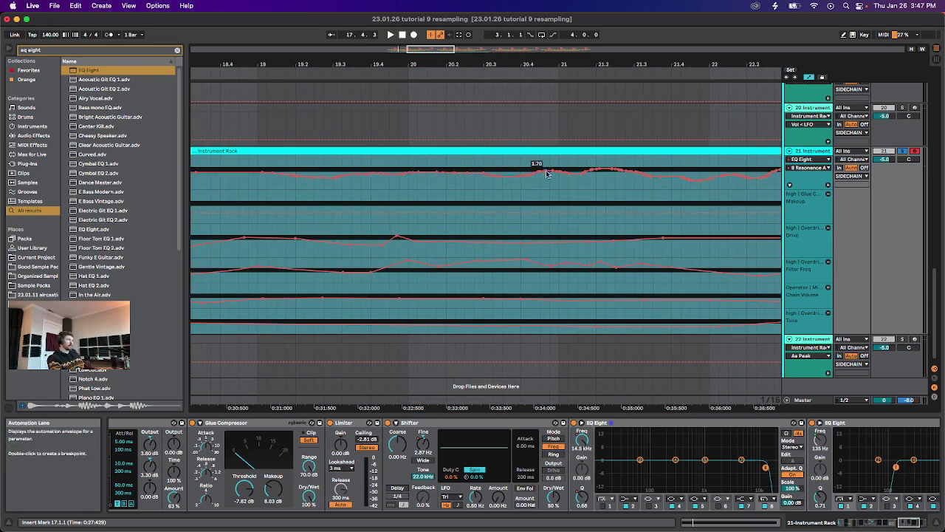
pyautogui.scroll(-8, 599, 176)
pyautogui.moveTo(719, 164); pyautogui.dragTo(463, 167)
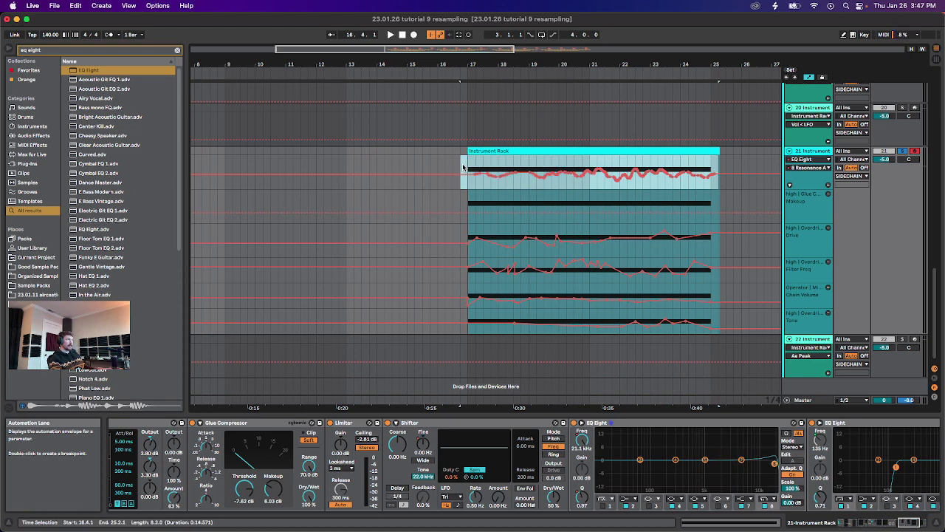
pyautogui.rightClick(510, 178)
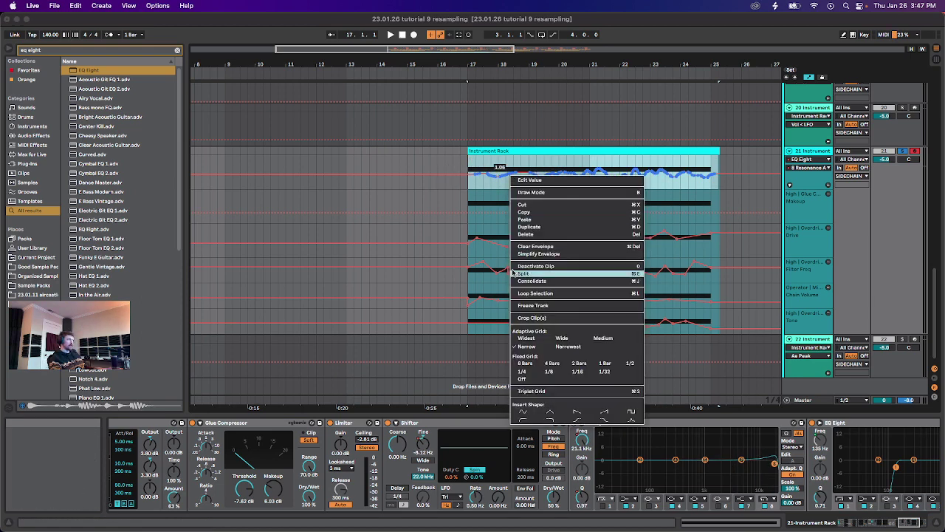
pyautogui.click(536, 255)
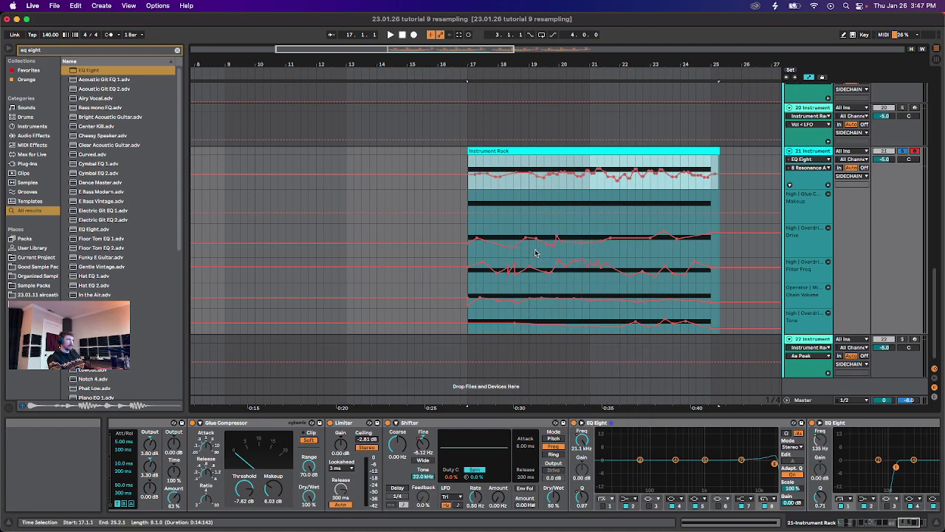
# Inspect the simplified filter 8 resonance curve and try to simplify the envelope again from 17.1.1 to the clip's end.
pyautogui.scroll(5, 635, 177)
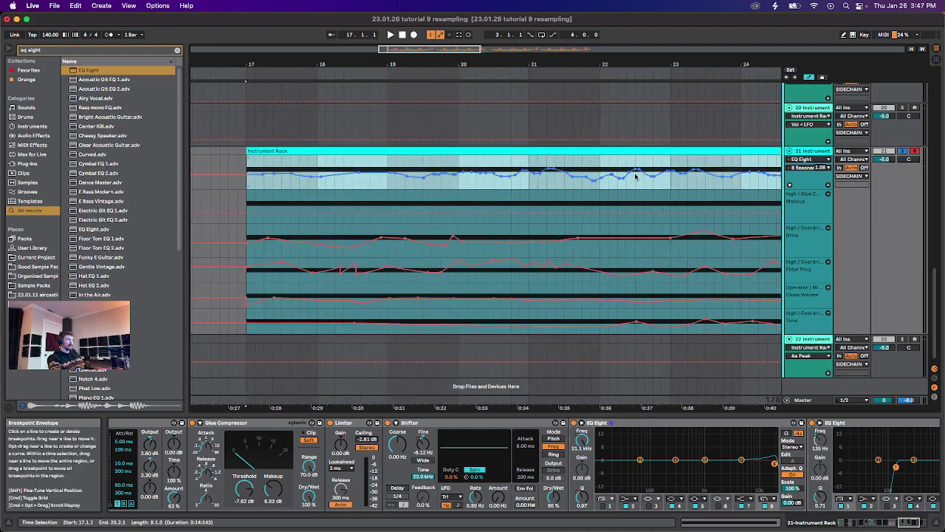
pyautogui.click(350, 187)
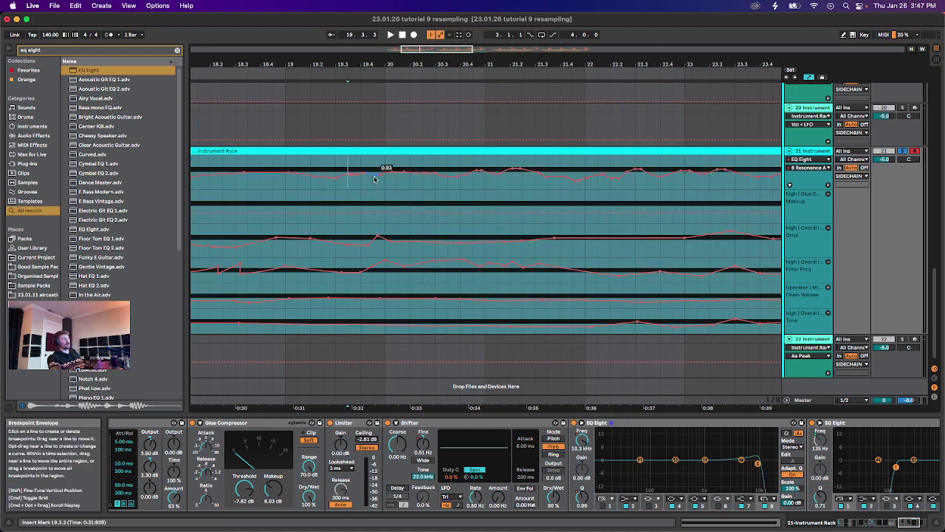
pyautogui.scroll(-4, 524, 179)
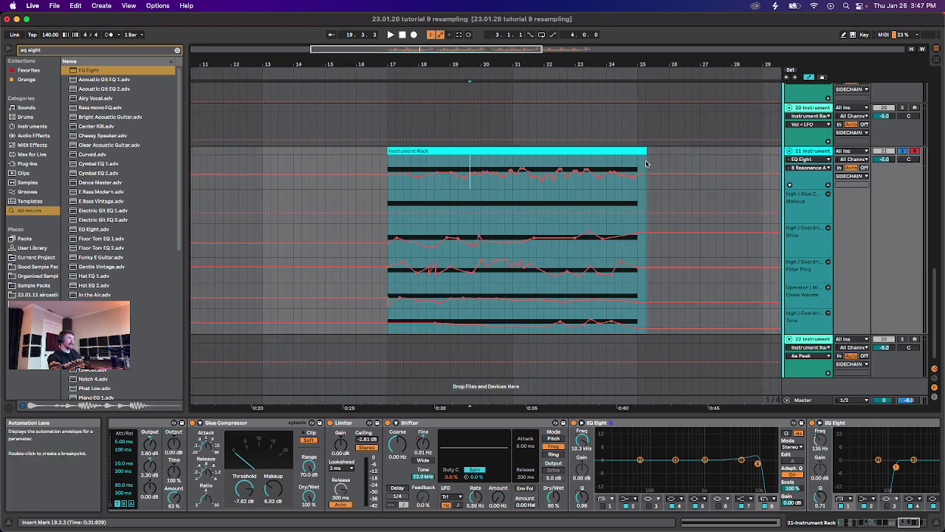
pyautogui.moveTo(647, 174); pyautogui.dragTo(408, 167)
pyautogui.rightClick(419, 176)
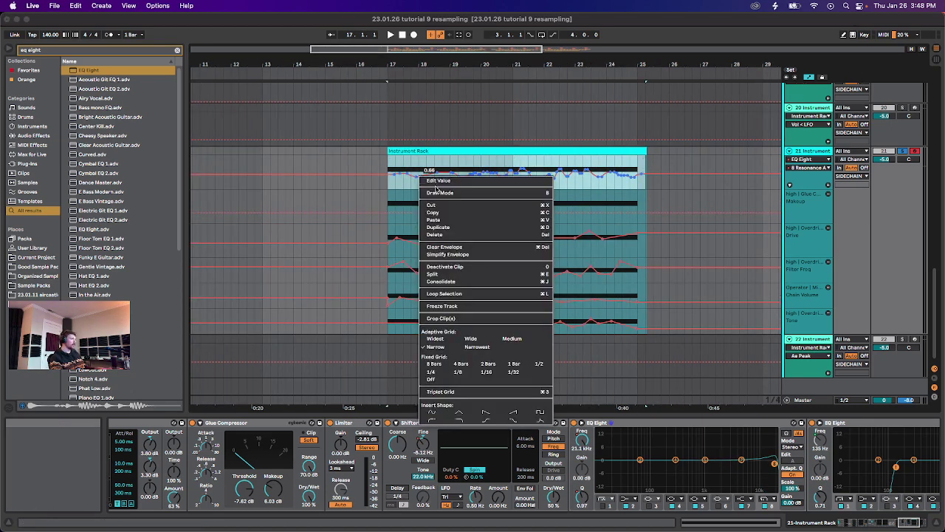
pyautogui.click(448, 254)
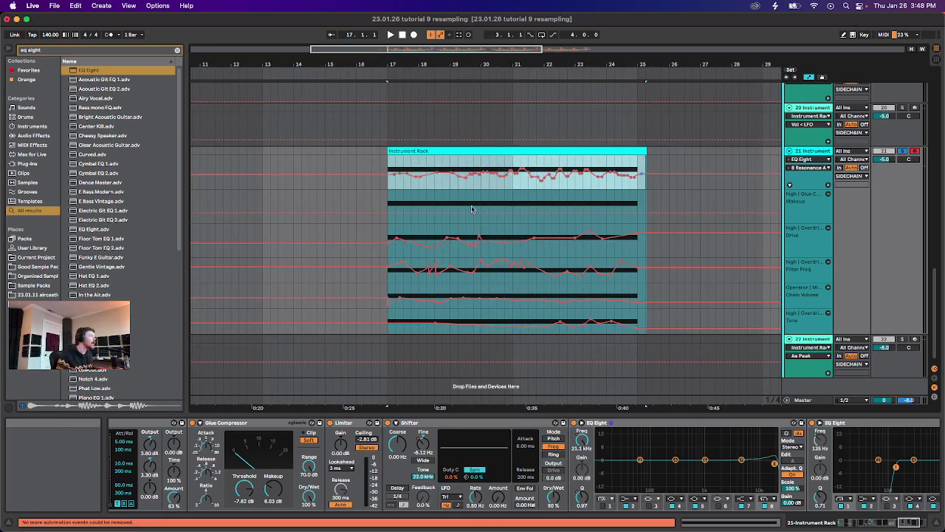
pyautogui.click(386, 165)
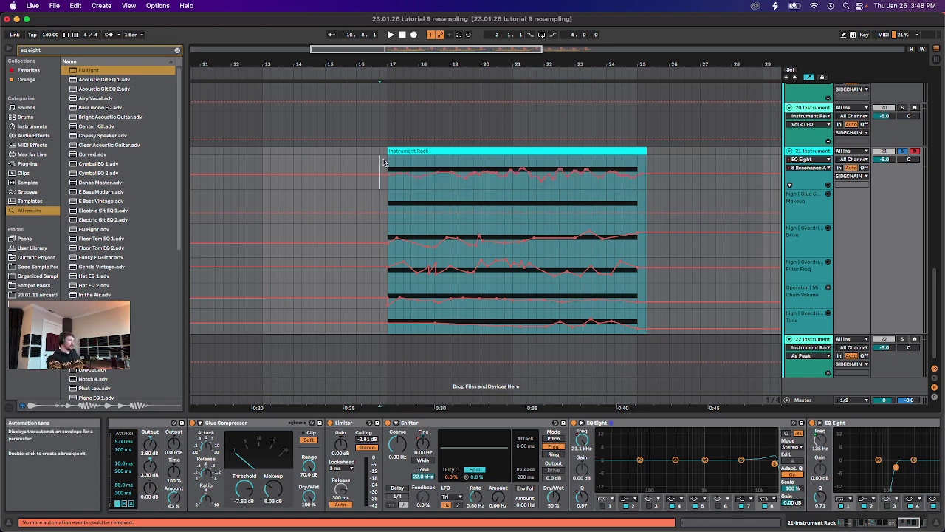
# Play the clip back from 17.1.1 and give each automated envelope on track 21 its own lane.
pyautogui.press('space')
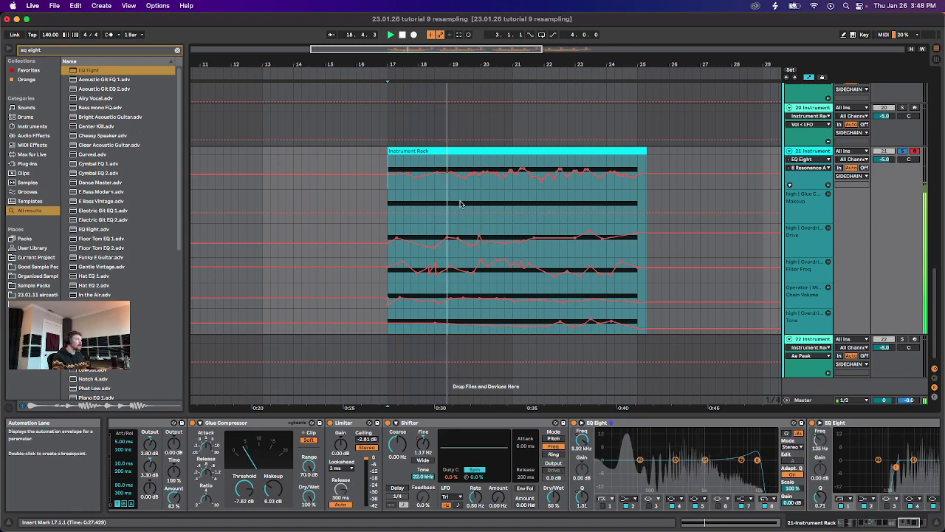
pyautogui.hscroll(3, 609, 458)
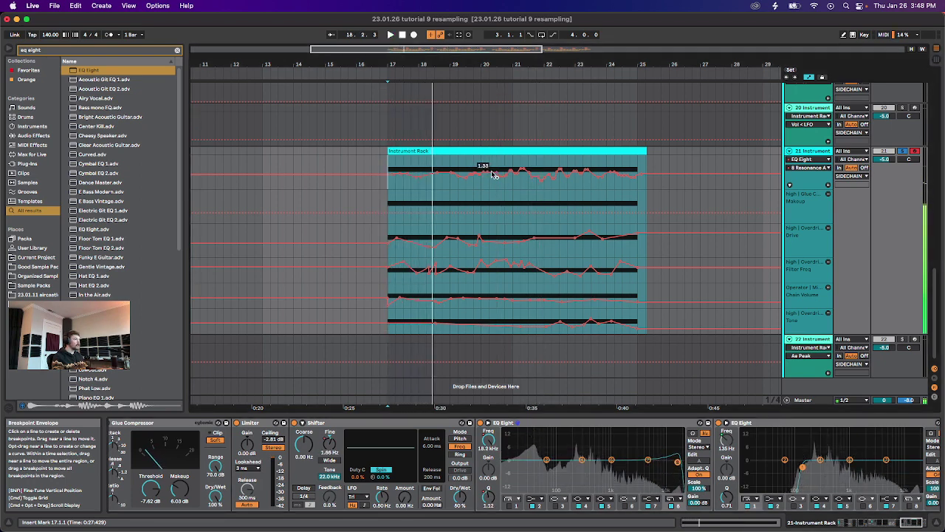
pyautogui.rightClick(800, 177)
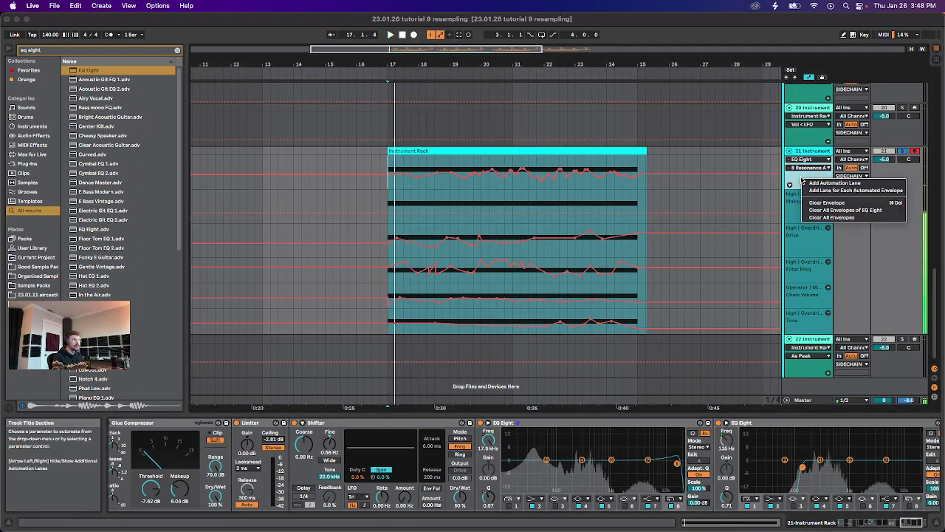
pyautogui.click(817, 190)
pyautogui.scroll(-3, 526, 247)
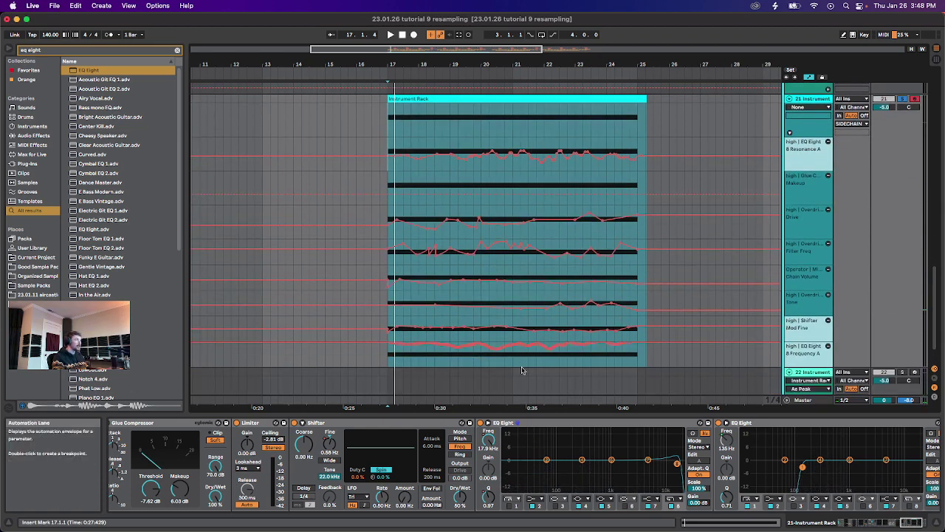
# Simplify the filter 8 frequency envelope from 17.1.1 to 25.2.1 and place its lane directly below the filter 8 resonance lane.
pyautogui.moveTo(645, 358); pyautogui.dragTo(407, 361)
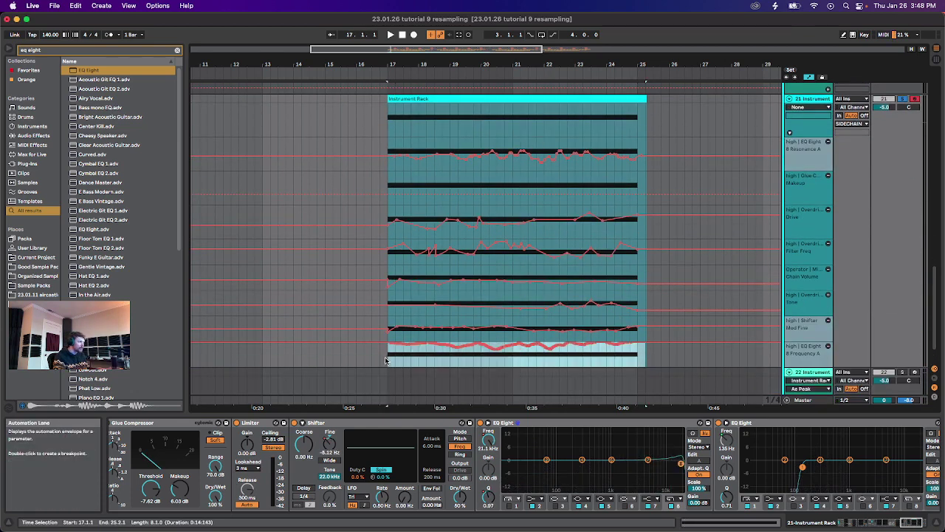
pyautogui.rightClick(427, 349)
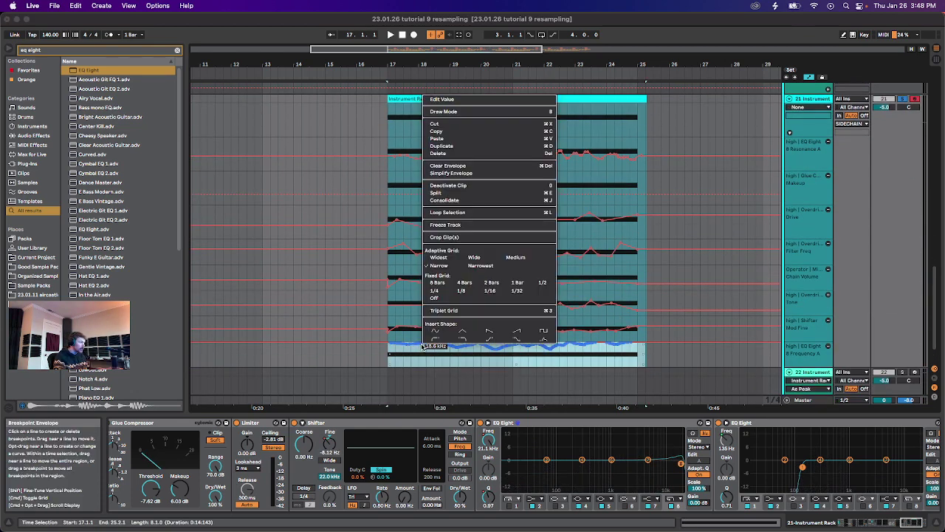
pyautogui.click(466, 175)
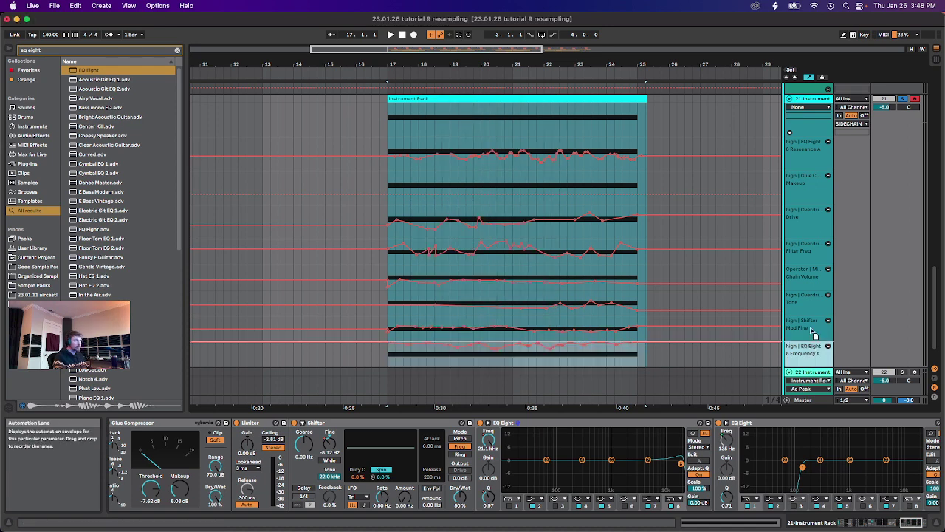
pyautogui.moveTo(815, 335); pyautogui.dragTo(802, 175)
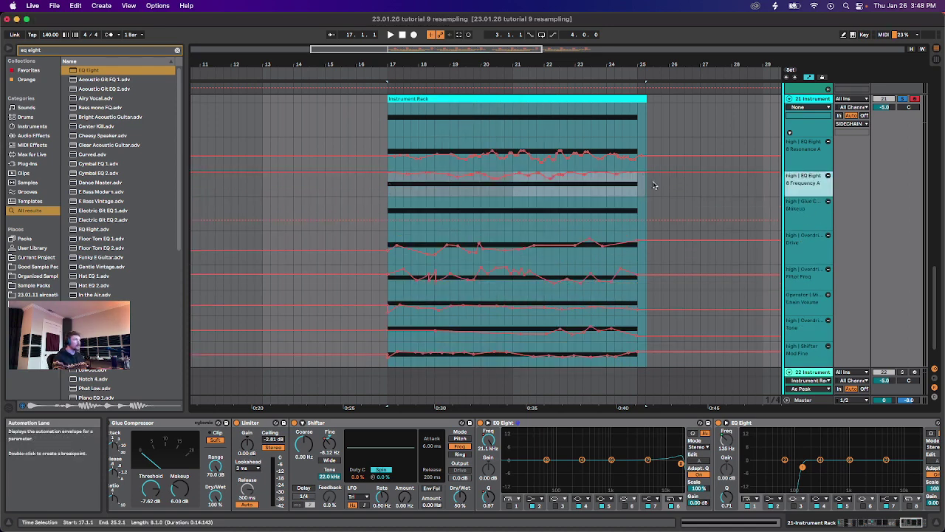
# Shape dips in the filter 8 frequency envelope around 18.3 to 18.4, and play the clip back from 17.1.1.
pyautogui.click(481, 189)
pyautogui.press('space')
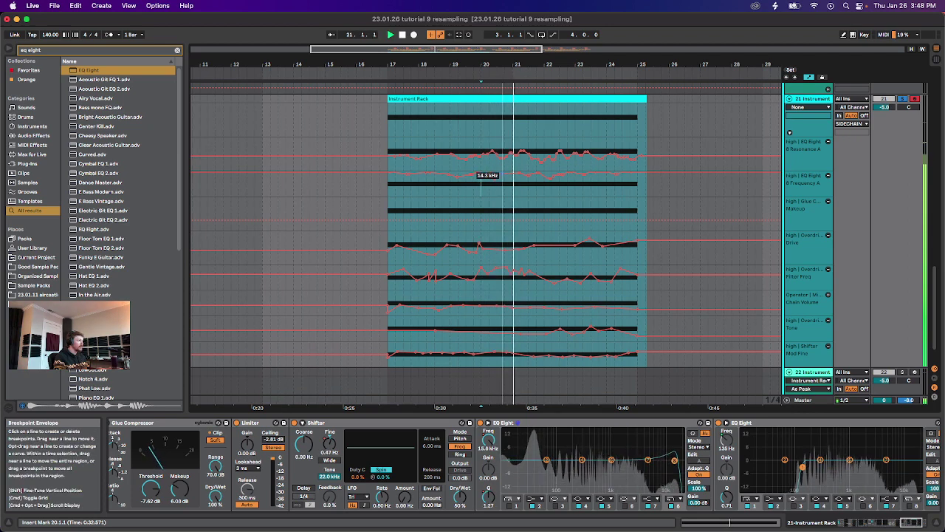
pyautogui.scroll(3, 481, 185)
pyautogui.scroll(3, 404, 189)
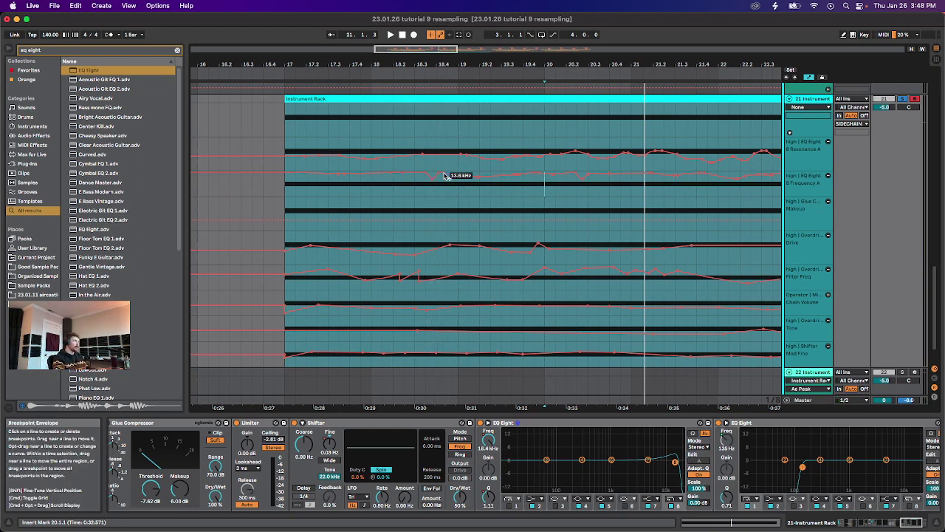
pyautogui.click(416, 186)
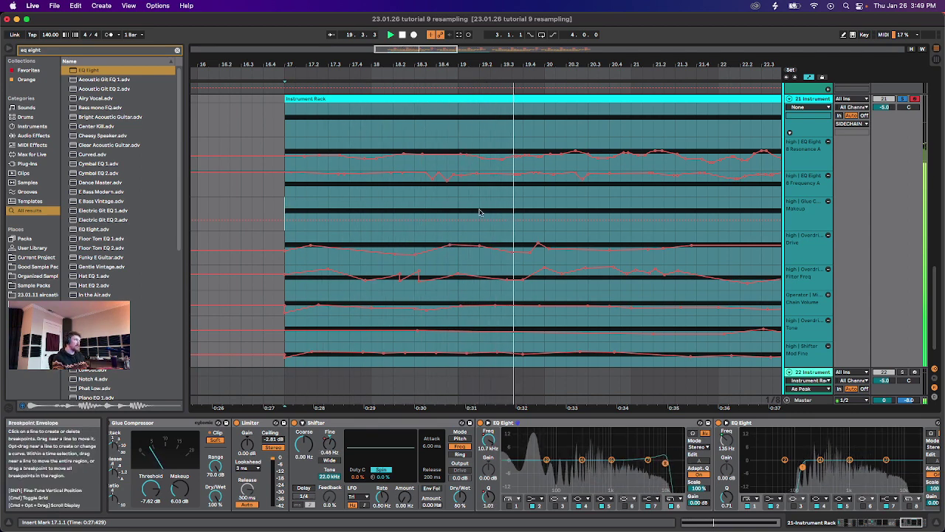
pyautogui.hscroll(3, 492, 199)
pyautogui.scroll(-5, 466, 215)
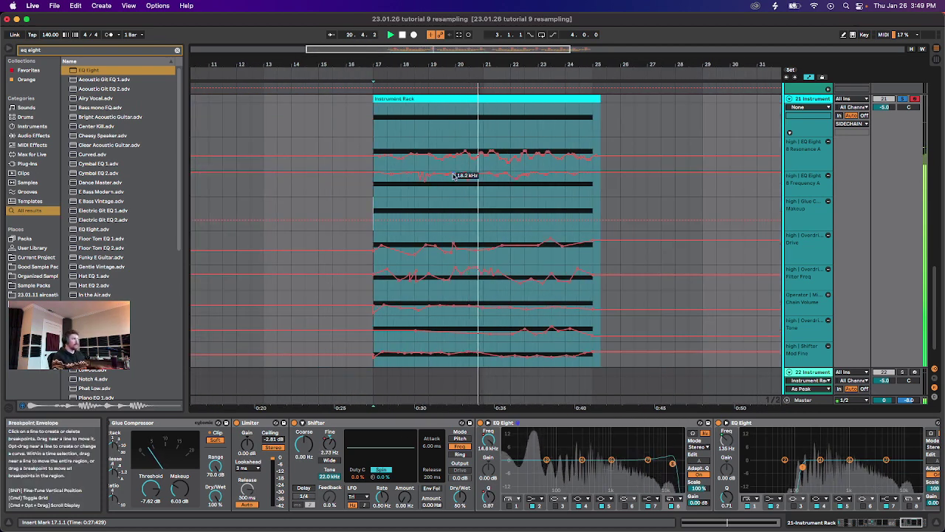
pyautogui.hscroll(1, 528, 257)
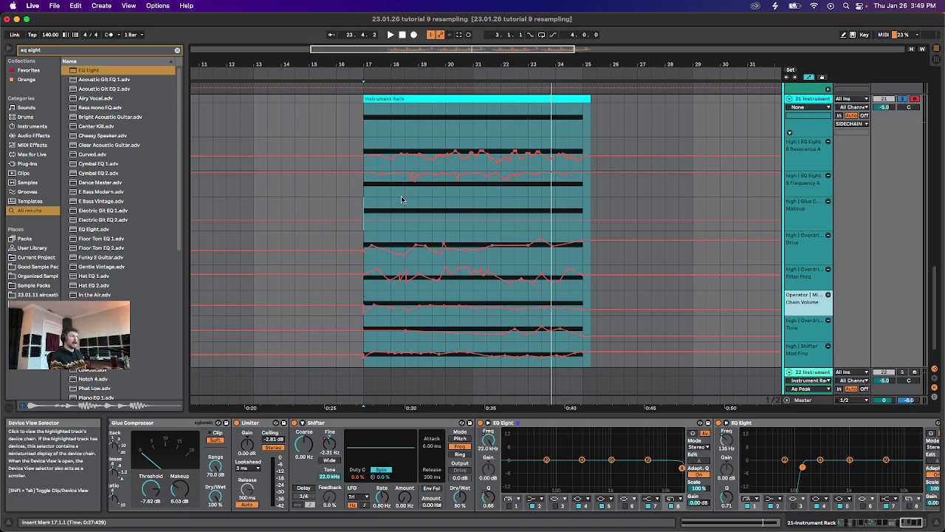
# Remove the Glue Compressor Makeup lane from track 21 and bring up the fourth Operator chain's volume envelope.
pyautogui.click(828, 201)
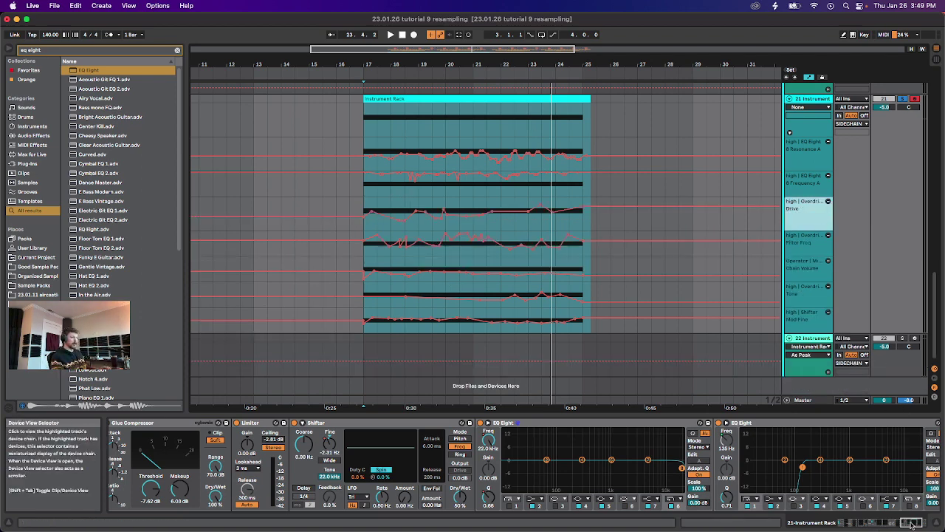
pyautogui.moveTo(911, 524); pyautogui.dragTo(772, 521)
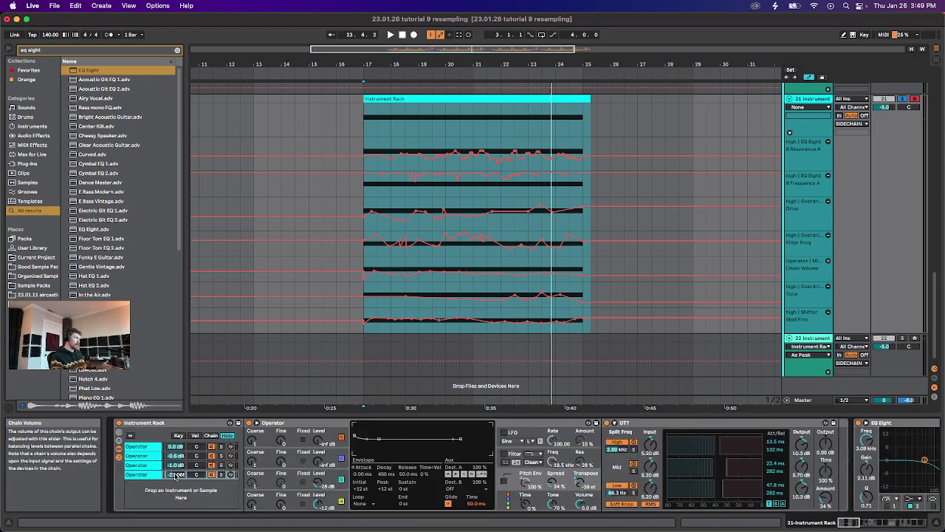
pyautogui.click(175, 478)
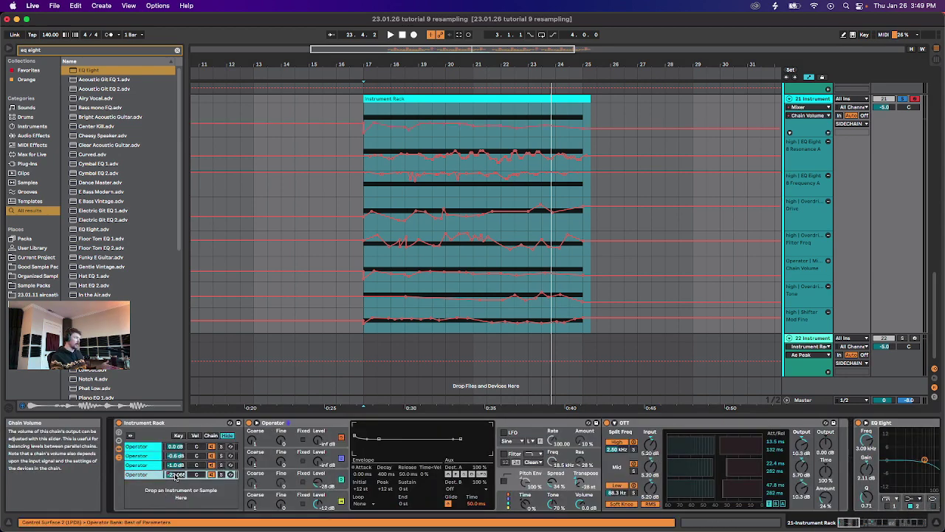
pyautogui.moveTo(171, 477); pyautogui.dragTo(180, 470)
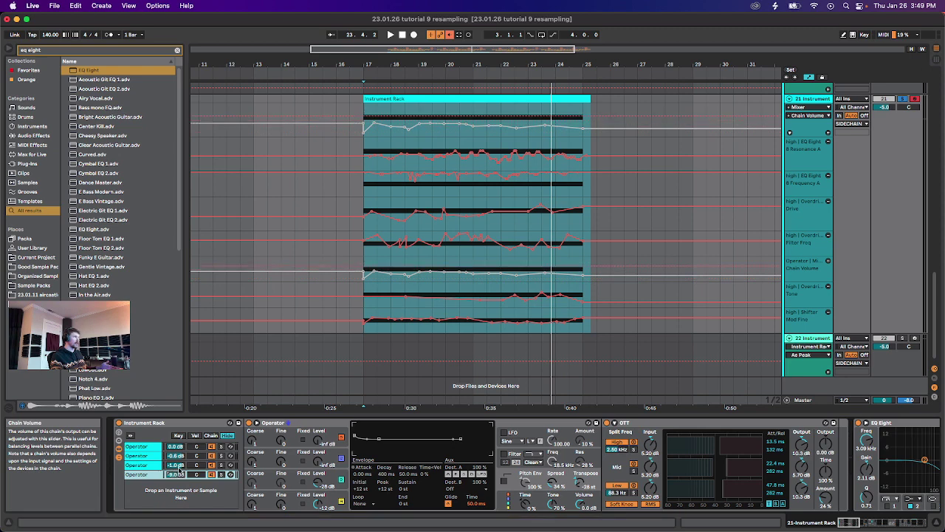
pyautogui.click(450, 36)
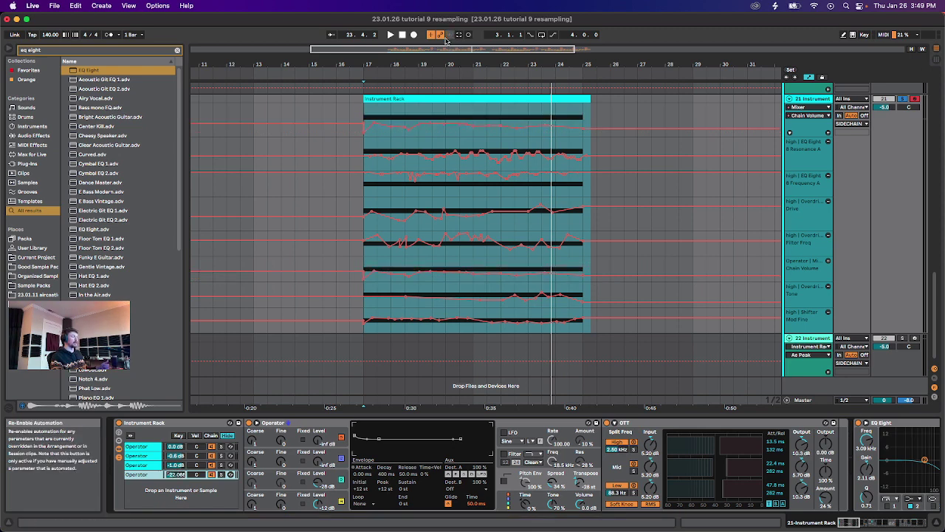
pyautogui.rightClick(174, 477)
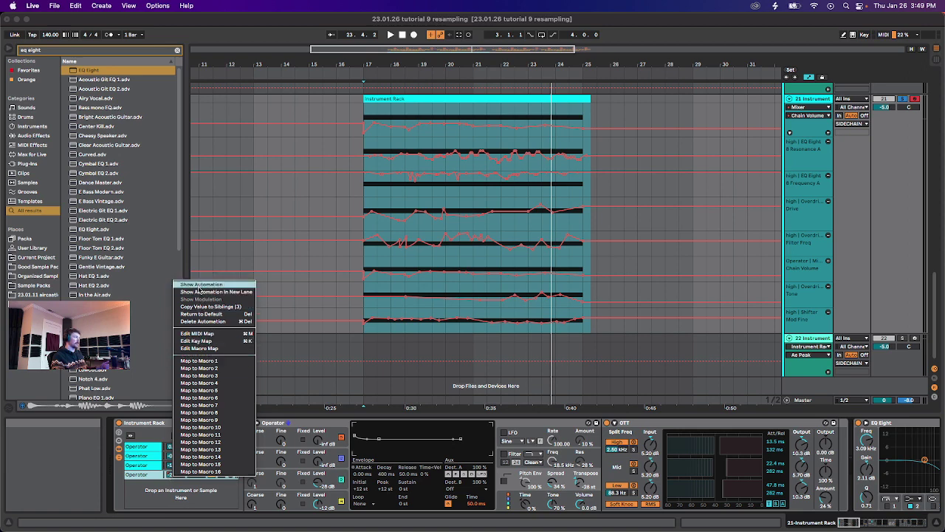
pyautogui.click(199, 285)
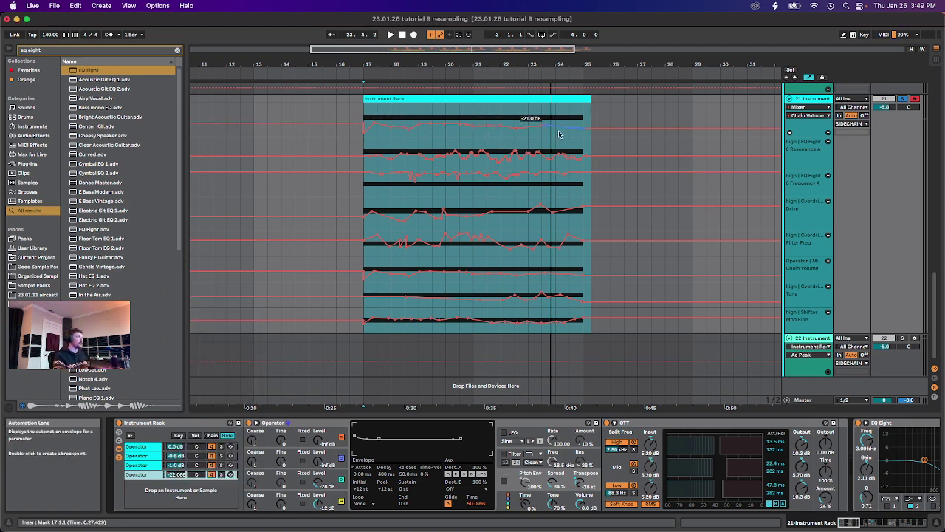
# Play the clip repeatedly from 17.1.1 and compare the sound with the fourth Operator chain's volume envelope.
pyautogui.press('space')
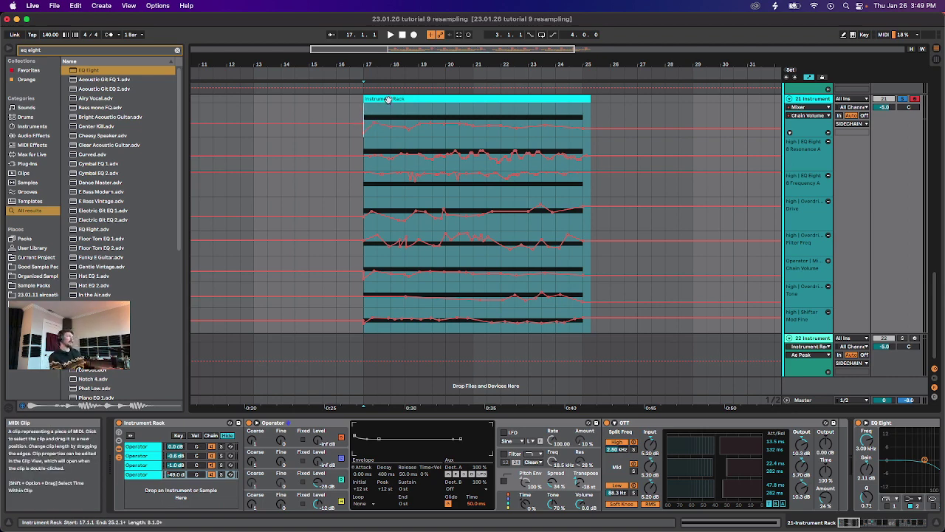
pyautogui.click(389, 99)
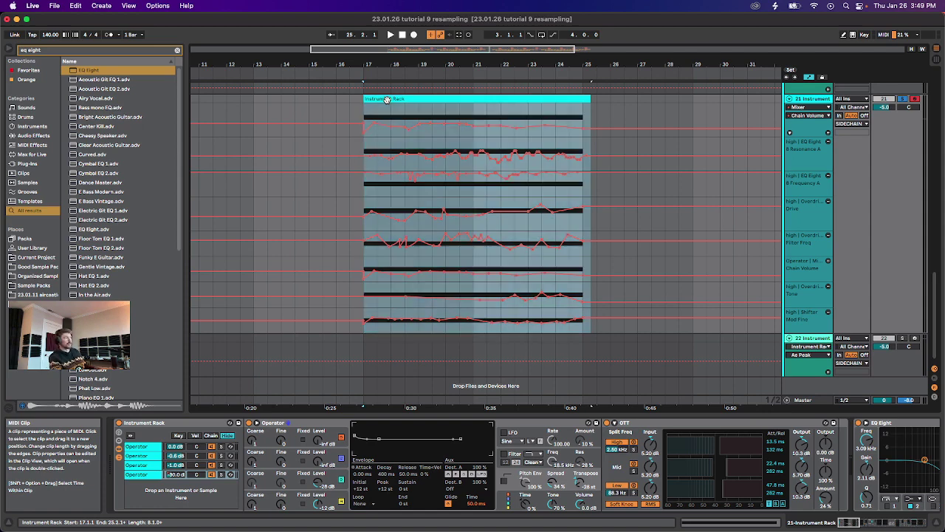
pyautogui.click(359, 110)
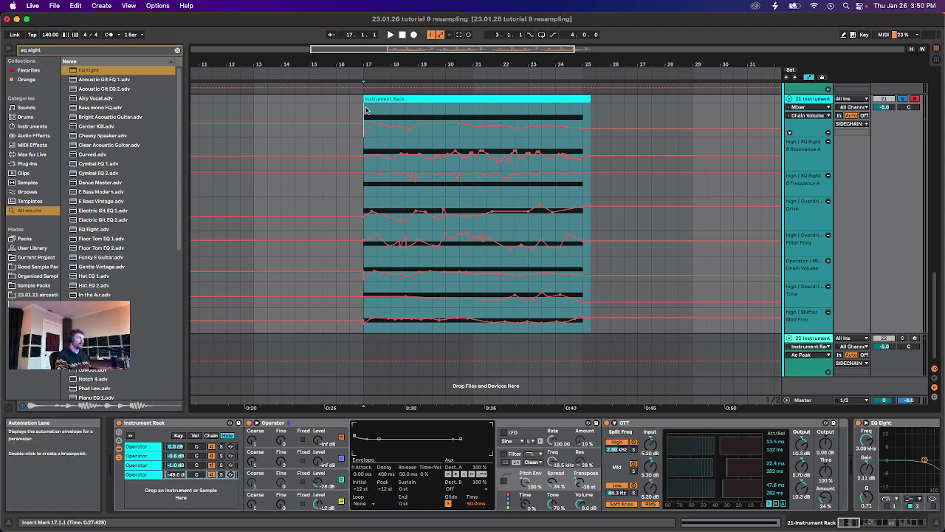
pyautogui.hscroll(2, 365, 118)
pyautogui.press('space')
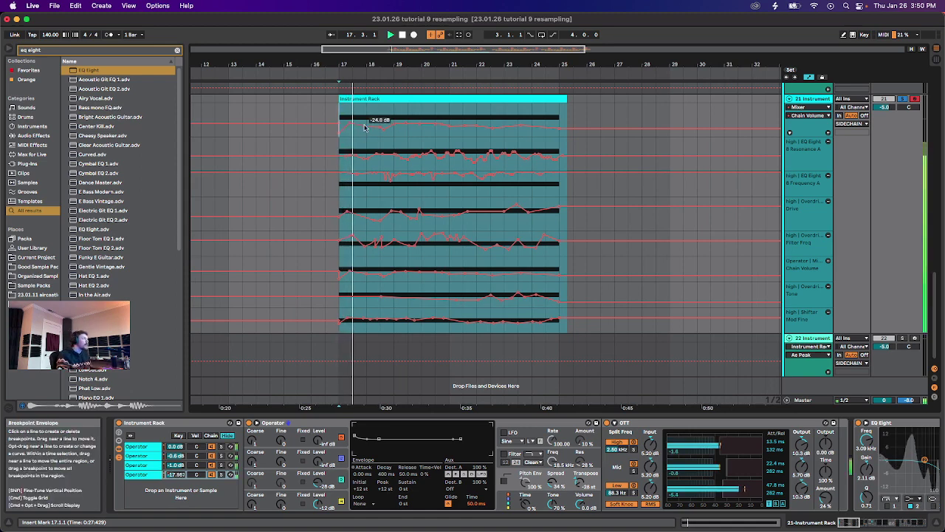
pyautogui.press('space')
pyautogui.press('space')
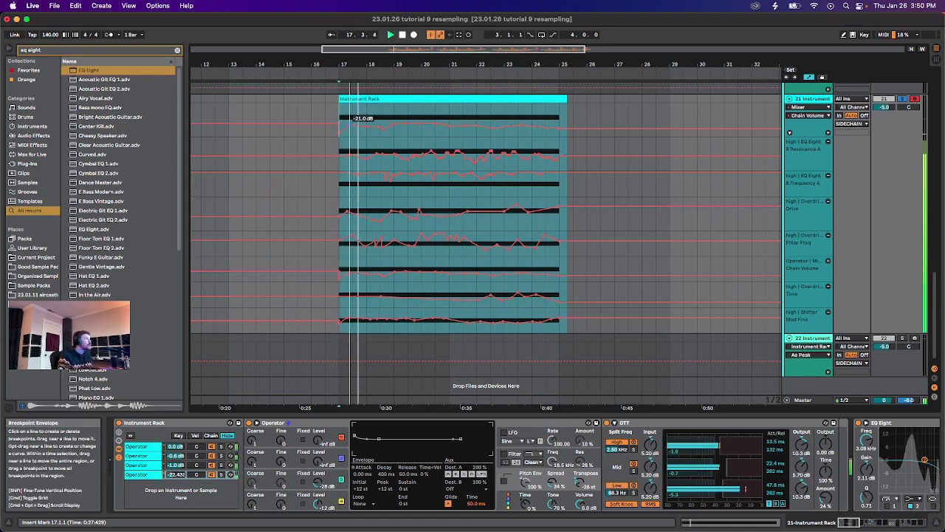
pyautogui.press('space')
pyautogui.press('space')
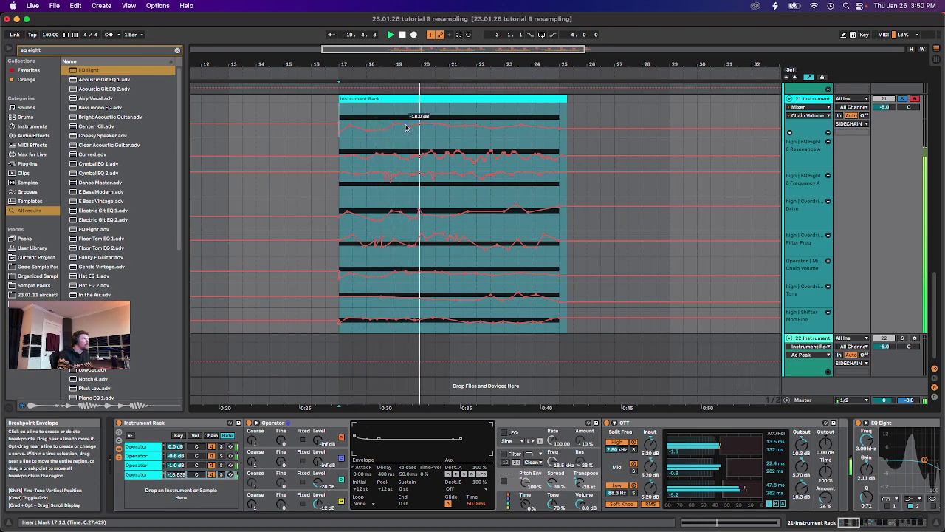
pyautogui.press('space')
pyautogui.press('space')
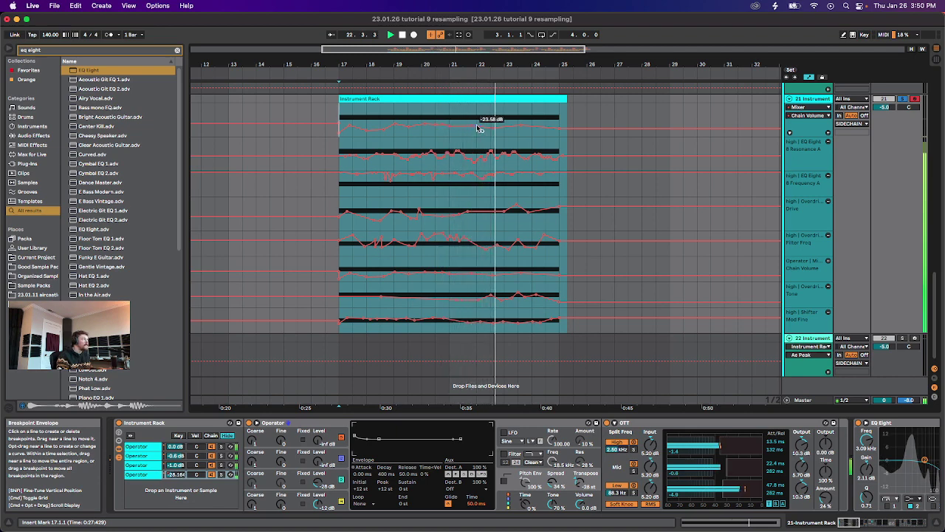
# Audition the second half from 21.1.1 against the chain volume envelope, and return the insert marker to 17.1.1.
pyautogui.click(450, 137)
pyautogui.press('space')
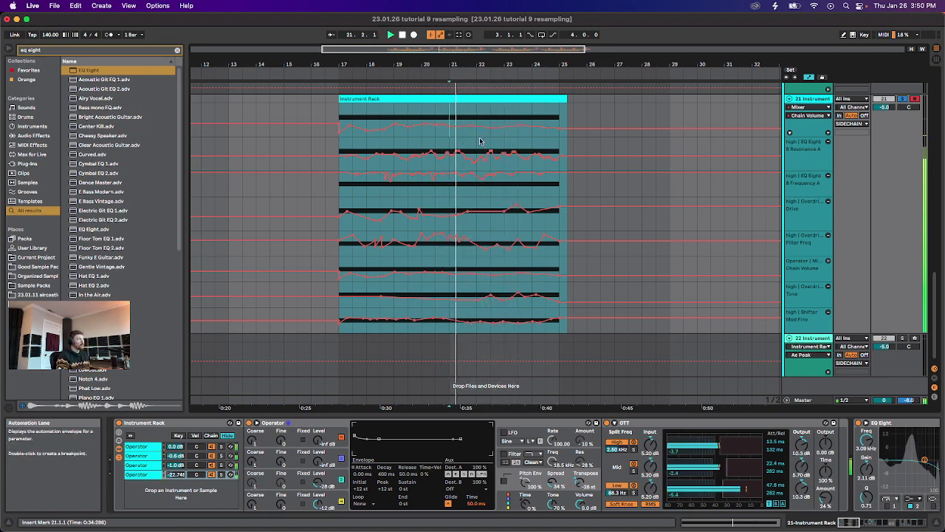
pyautogui.press('space')
pyautogui.press('space')
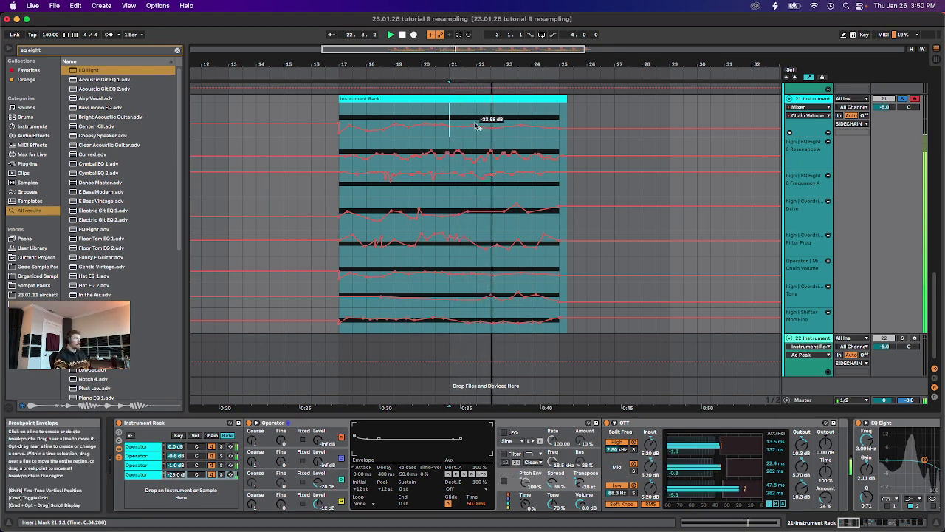
pyautogui.hscroll(5, 482, 166)
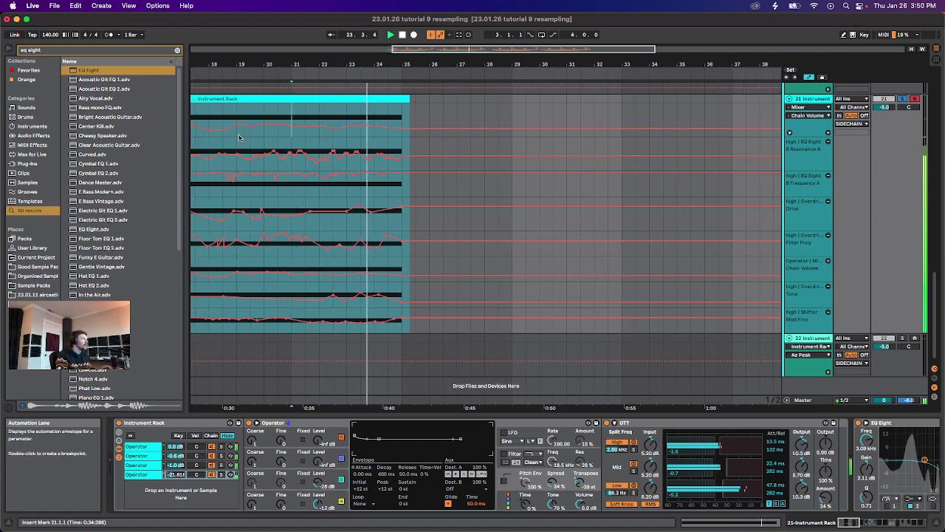
pyautogui.click(292, 112)
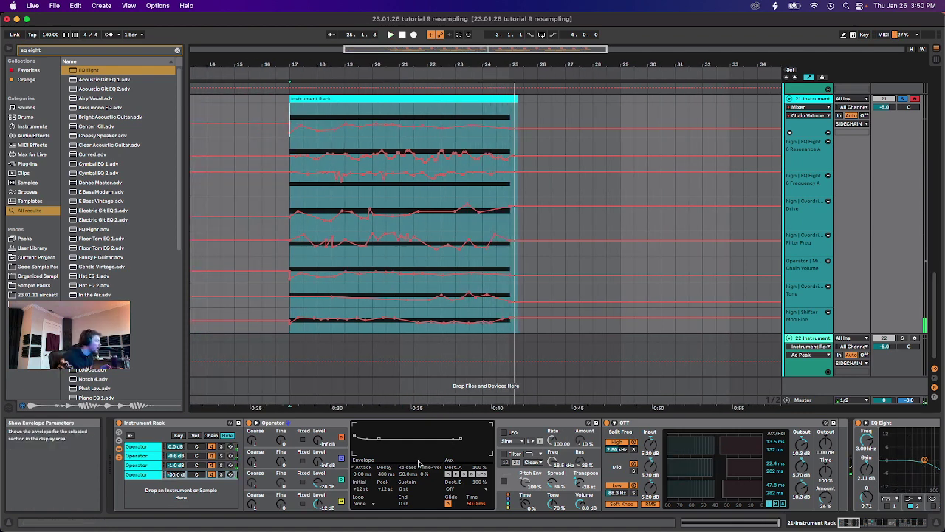
# Insert the OTT preset between the high chain's last two EQ Eights, set its Amount to 22 %, and play from 17.1.1.
pyautogui.hscroll(10, 432, 470)
pyautogui.hscroll(10, 432, 470)
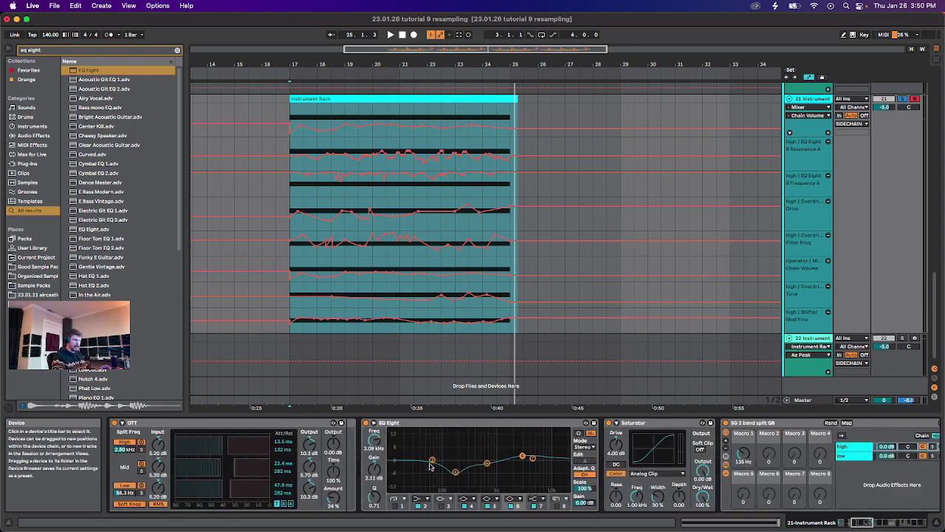
pyautogui.hscroll(15, 427, 467)
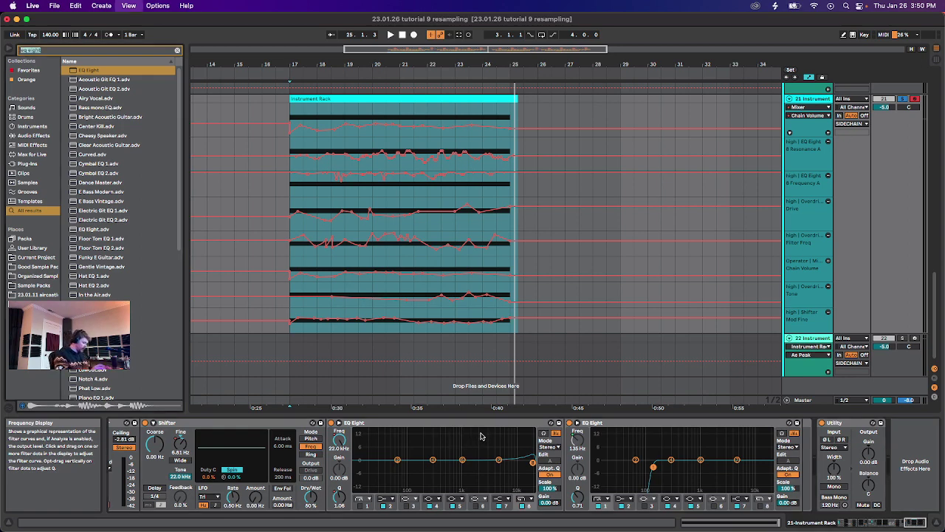
pyautogui.press('super+f')
pyautogui.write('ott')
pyautogui.moveTo(80, 83); pyautogui.dragTo(563, 478)
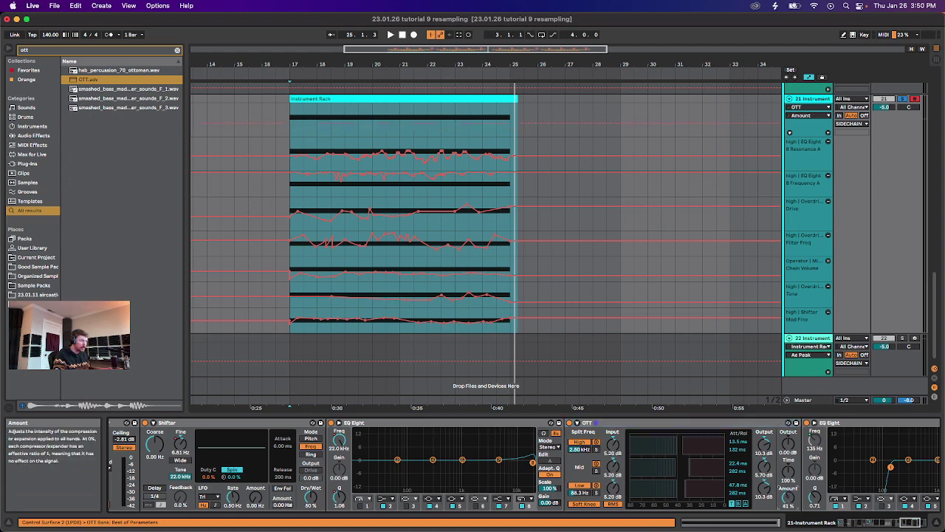
pyautogui.press('space')
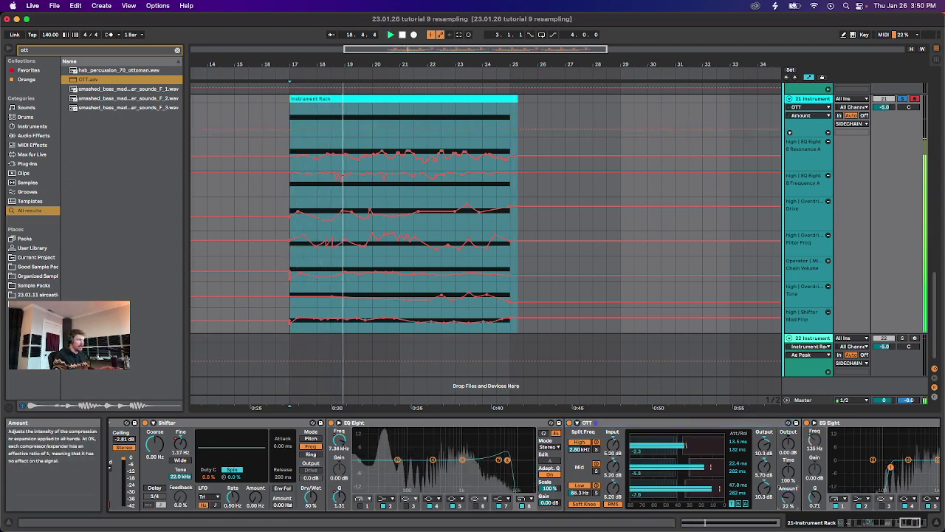
# Try an EQ Eight ahead of the high chain's OTT, with band 4 cutting around 3.09 kHz.
pyautogui.press('space')
pyautogui.press('super+f')
pyautogui.write('eq eight')
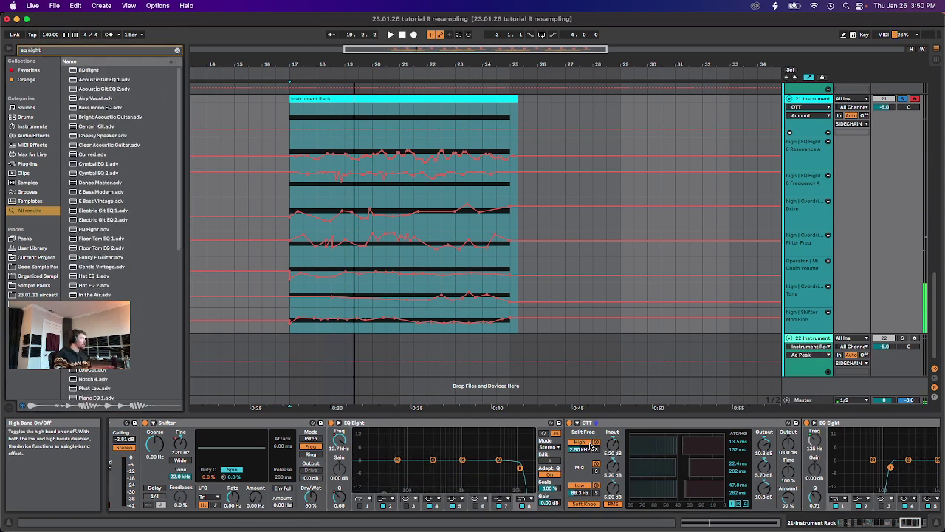
pyautogui.moveTo(83, 70); pyautogui.dragTo(605, 473)
pyautogui.press('space')
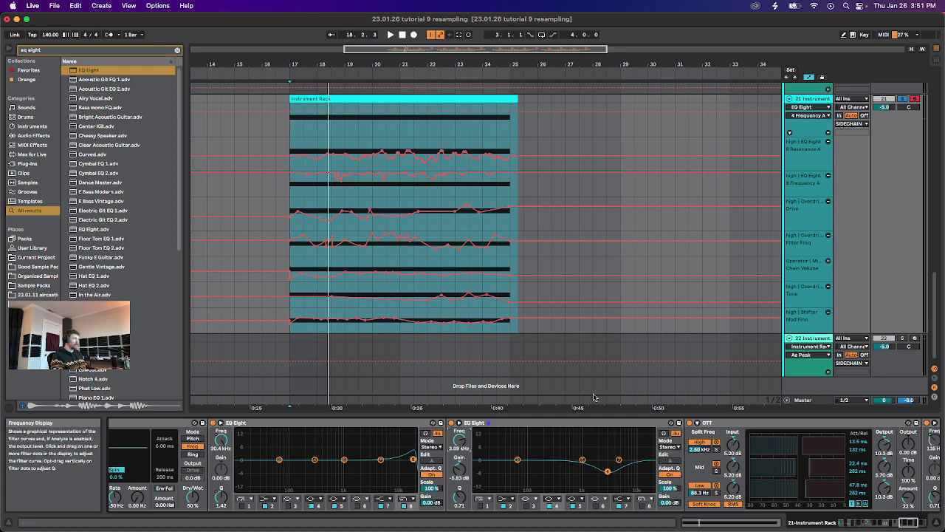
# Try automating the added EQ Eight's band 4 frequency while playing from 17.1.1, and delete that EQ Eight.
pyautogui.click(293, 116)
pyautogui.press('space')
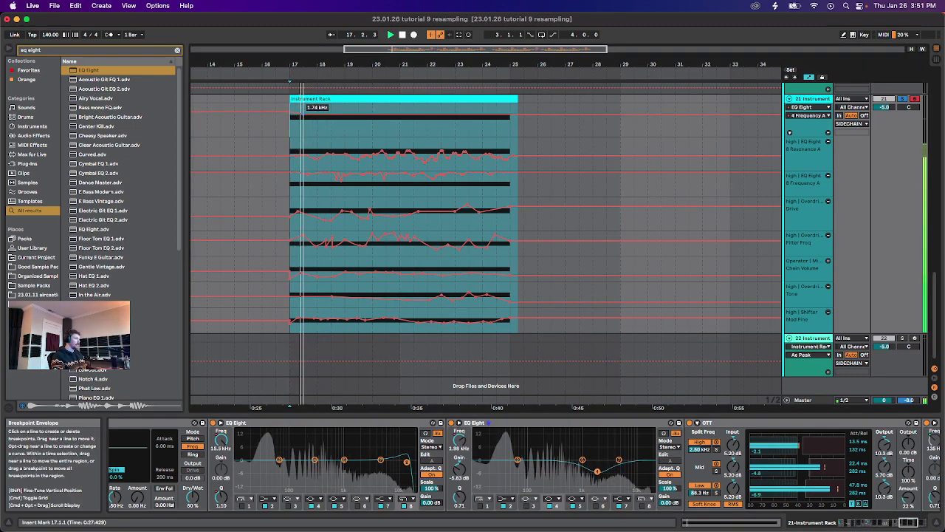
pyautogui.press('space')
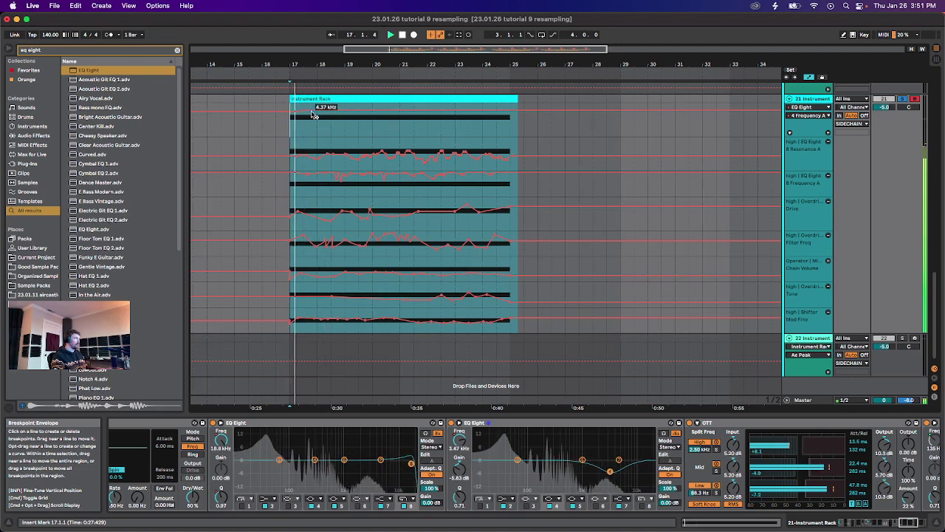
pyautogui.press('space')
pyautogui.press('space')
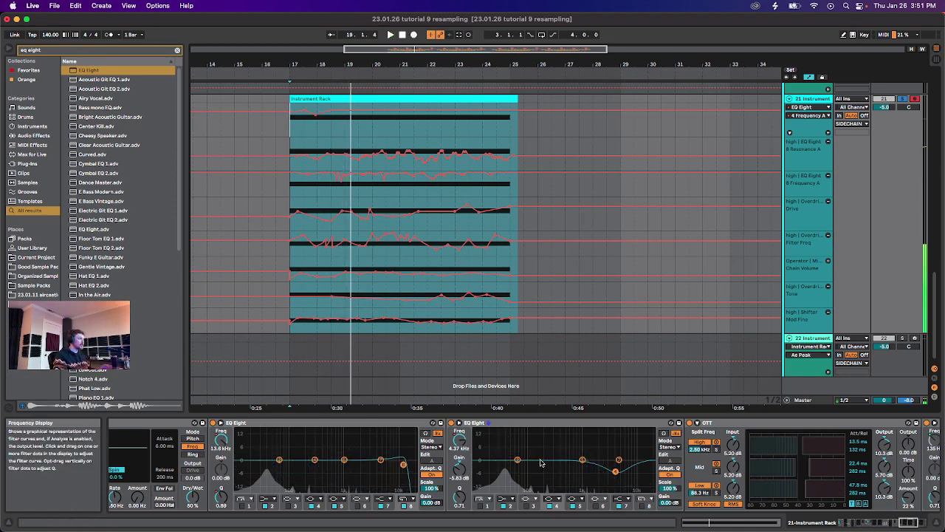
pyautogui.click(524, 426)
pyautogui.press('Delete')
# Freeze track 21 and fold it in the arrangement.
pyautogui.press('w')
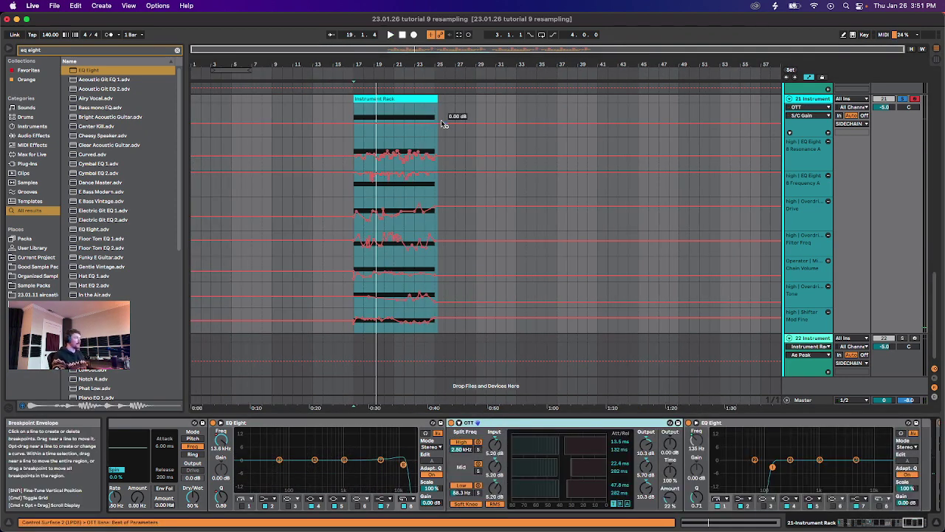
pyautogui.rightClick(810, 101)
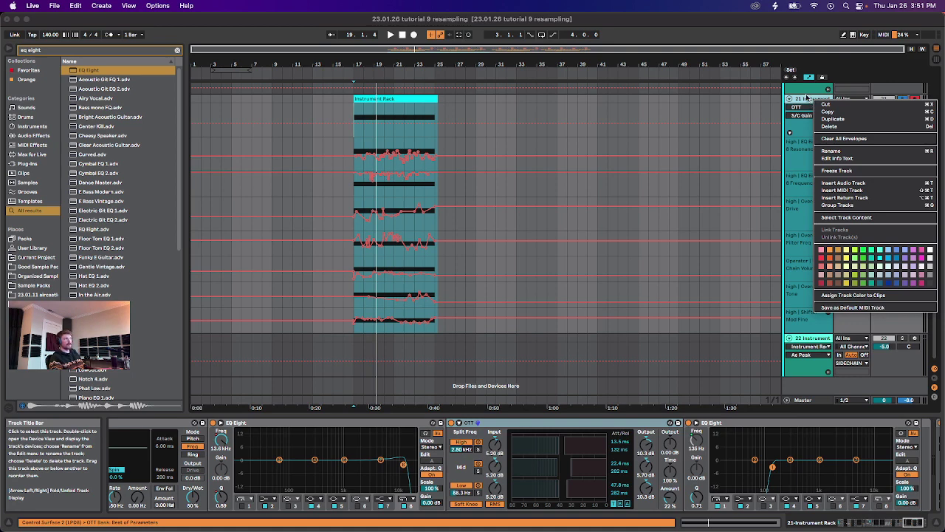
pyautogui.click(834, 171)
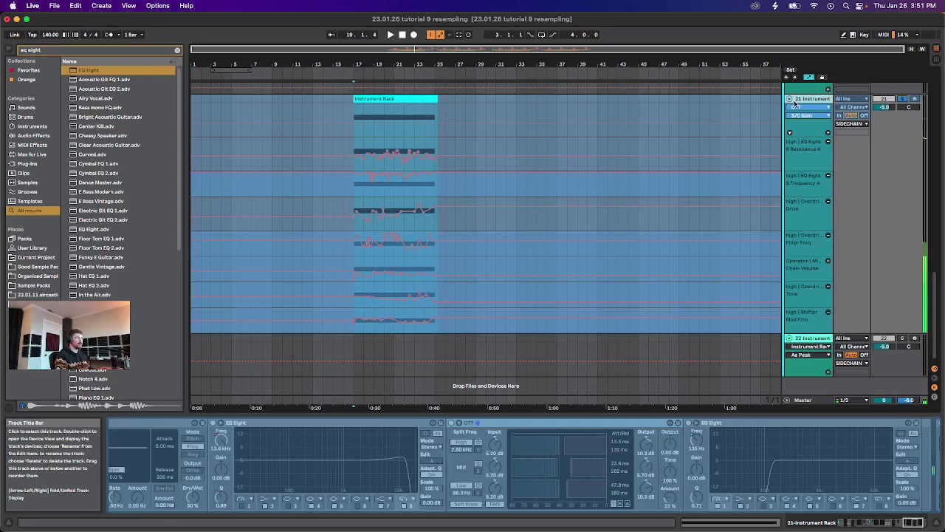
pyautogui.click(790, 99)
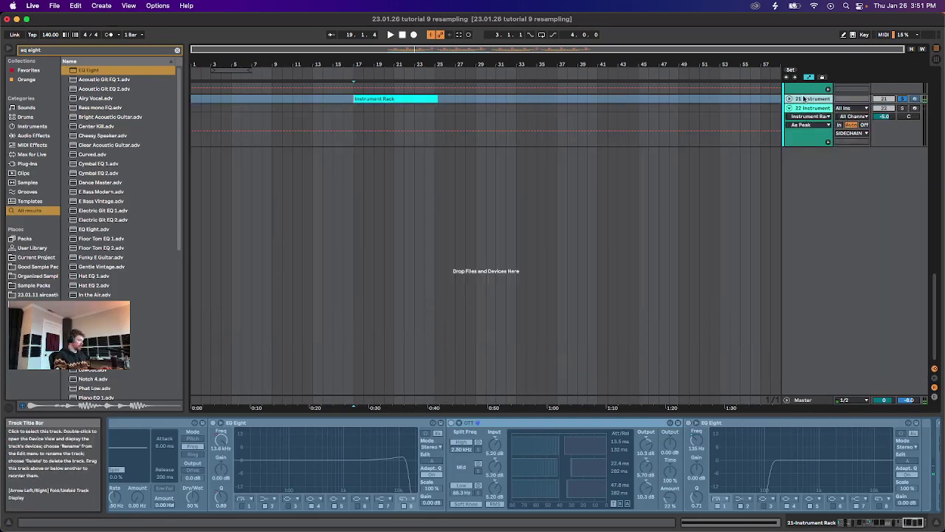
# Duplicate the frozen track 21 and flatten the duplicate to audio.
pyautogui.click(798, 108)
pyautogui.rightClick(800, 107)
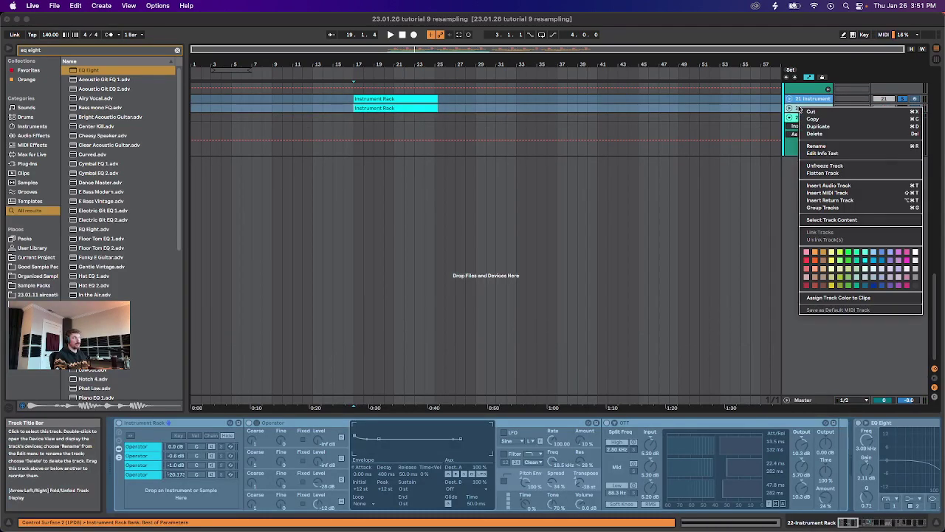
pyautogui.click(823, 173)
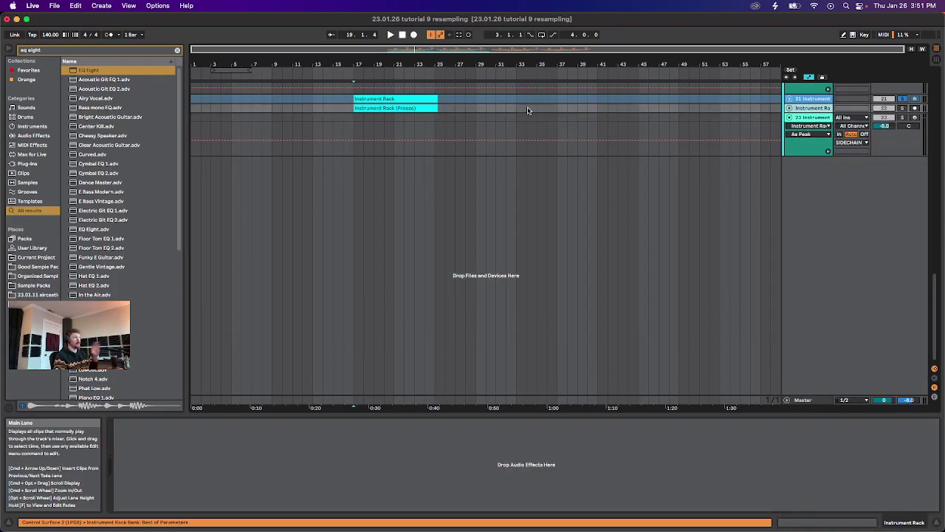
# Unfold and solo the flattened audio track 22, and place the insert marker at 17.1.1.
pyautogui.click(789, 109)
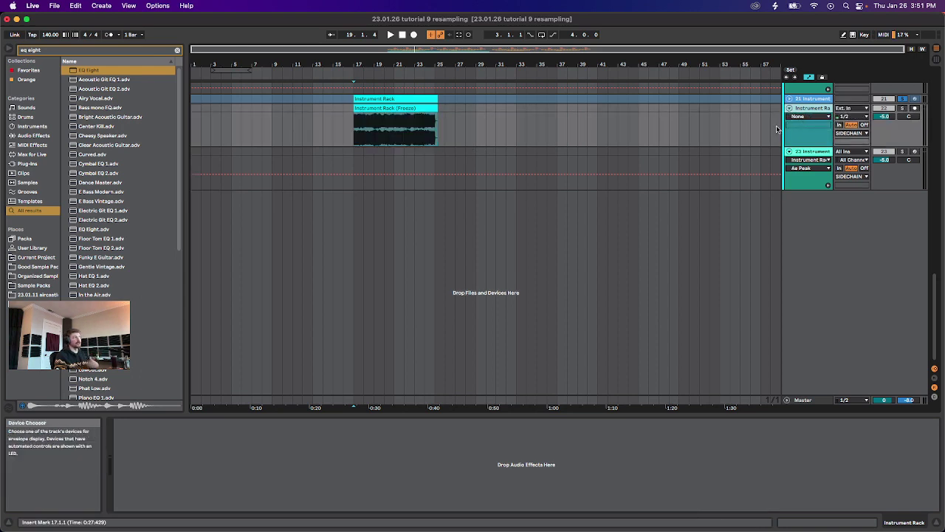
pyautogui.click(902, 108)
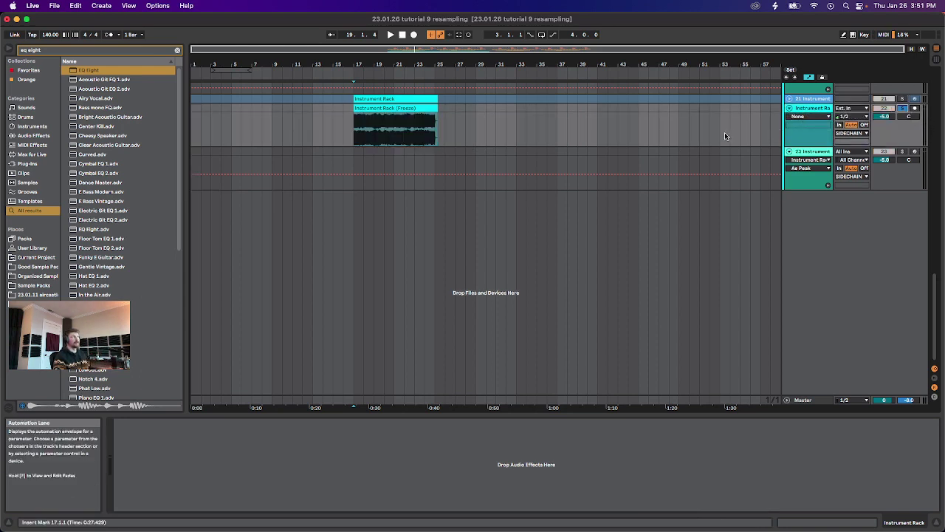
pyautogui.scroll(5, 358, 140)
pyautogui.moveTo(327, 131); pyautogui.dragTo(731, 131)
pyautogui.click(332, 130)
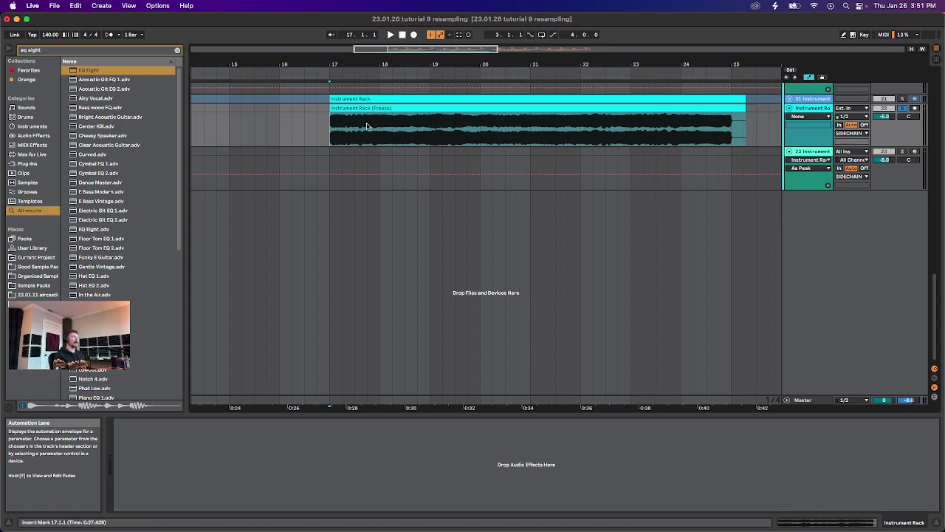
# Add an EQ Eight to the flattened audio track 22.
pyautogui.press('BackSpace')
pyautogui.press('BackSpace')
pyautogui.press('BackSpace')
pyautogui.press('BackSpace')
pyautogui.press('BackSpace')
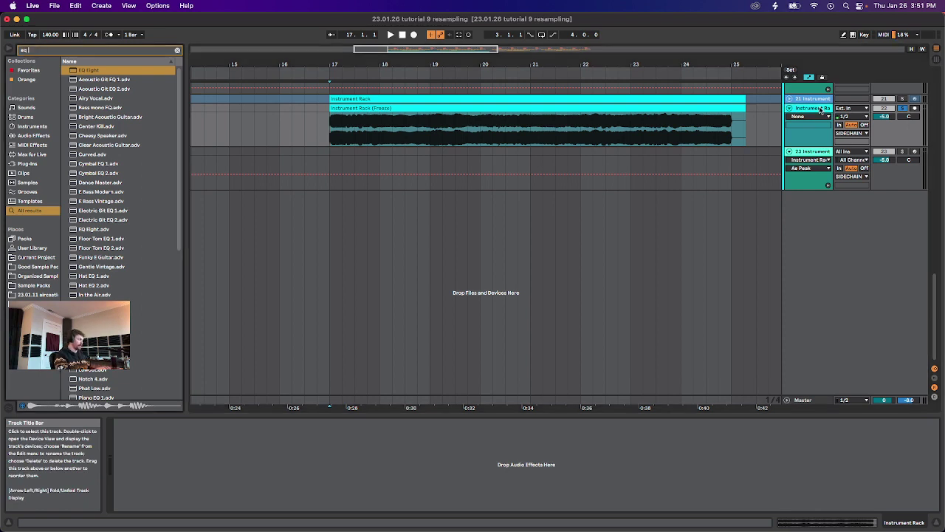
pyautogui.press('Return')
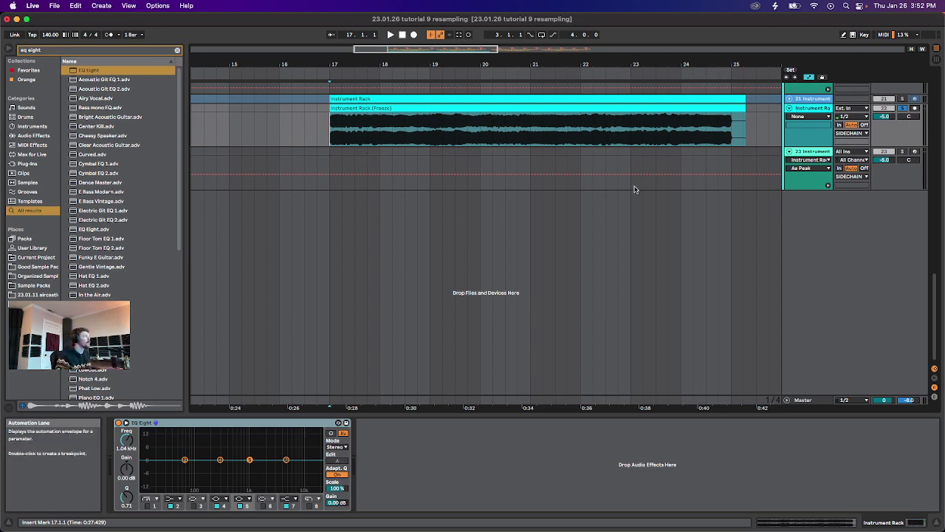
# Play the flattened audio through the EQ Eight's analyzer and move the insert marker to 19.4.1.
pyautogui.press('space')
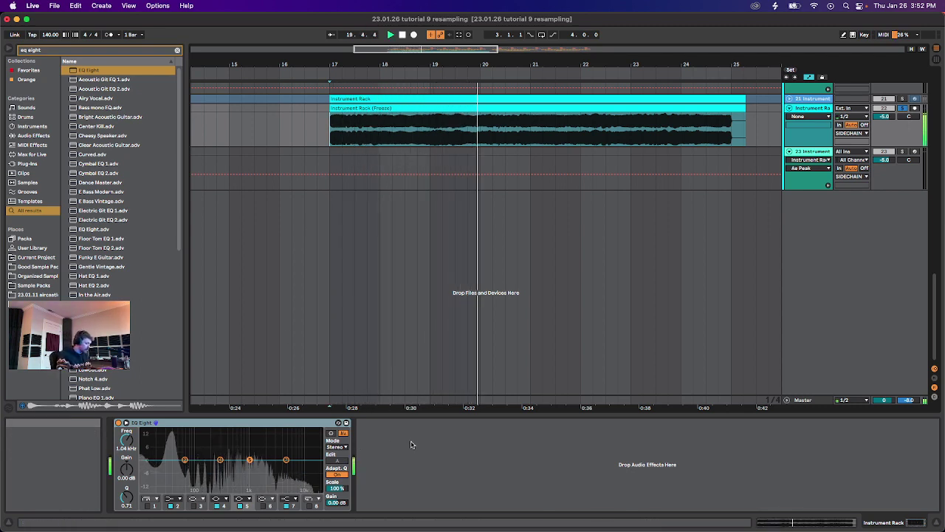
pyautogui.click(447, 140)
pyautogui.click(468, 136)
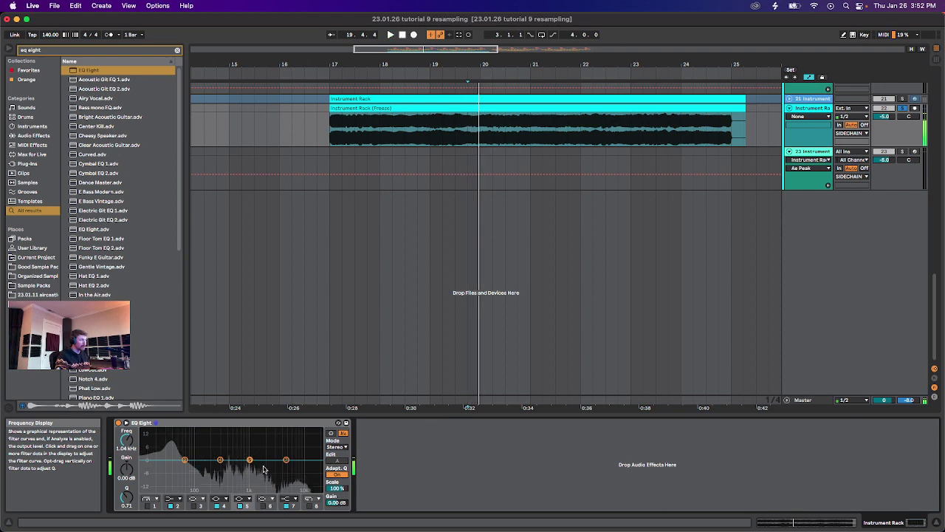
pyautogui.press('space')
# Shape EQ Eight band 5 into a high cut at about 8.08 kHz and -8.55 dB while auditioning from 19.4.1.
pyautogui.moveTo(294, 466); pyautogui.dragTo(299, 483)
pyautogui.press('space')
pyautogui.press('space')
pyautogui.press('space')
pyautogui.press('space')
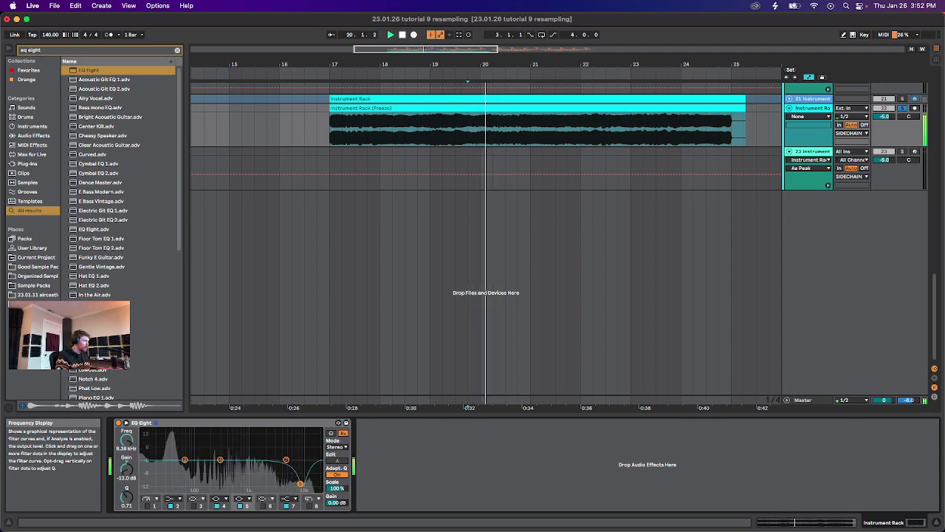
pyautogui.press('space')
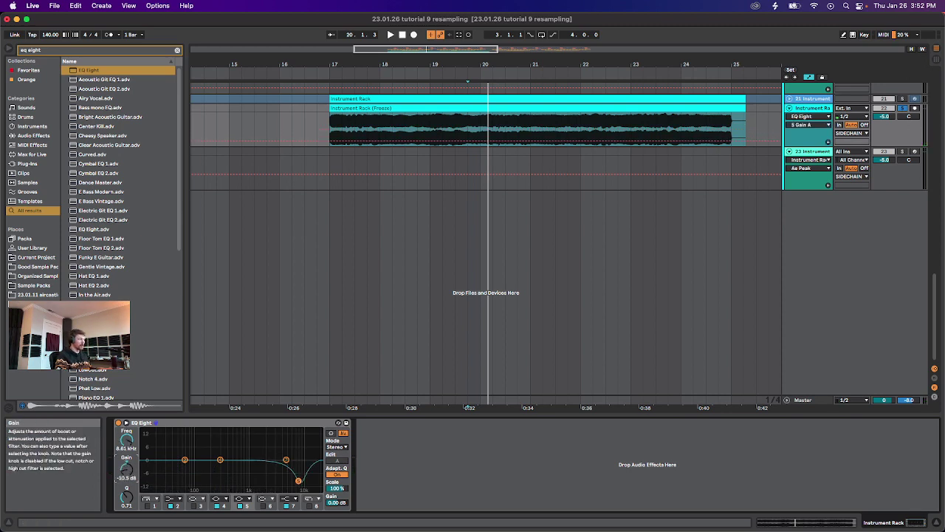
pyautogui.moveTo(127, 469); pyautogui.dragTo(127, 455)
pyautogui.moveTo(299, 465); pyautogui.dragTo(298, 444)
pyautogui.moveTo(230, 439)
pyautogui.mouseDown()
pyautogui.moveTo(300, 435)
pyautogui.moveTo(297, 479)
pyautogui.mouseUp()
# Replay the passage from 19.4.1 to judge the band 5 cut, and return the band's gain to 0 dB.
pyautogui.press('space')
pyautogui.press('space')
pyautogui.press('space')
pyautogui.press('space')
pyautogui.press('space')
pyautogui.press('space')
pyautogui.press('space')
pyautogui.press('space')
pyautogui.press('space')
pyautogui.press('space')
pyautogui.press('space')
pyautogui.press('space')
pyautogui.press('space')
pyautogui.press('space')
pyautogui.press('space')
pyautogui.press('space')
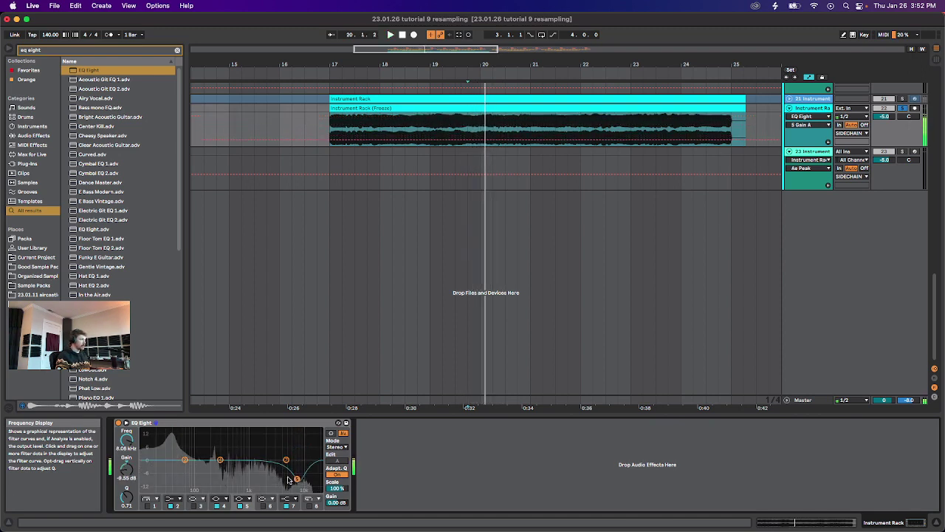
pyautogui.press('space')
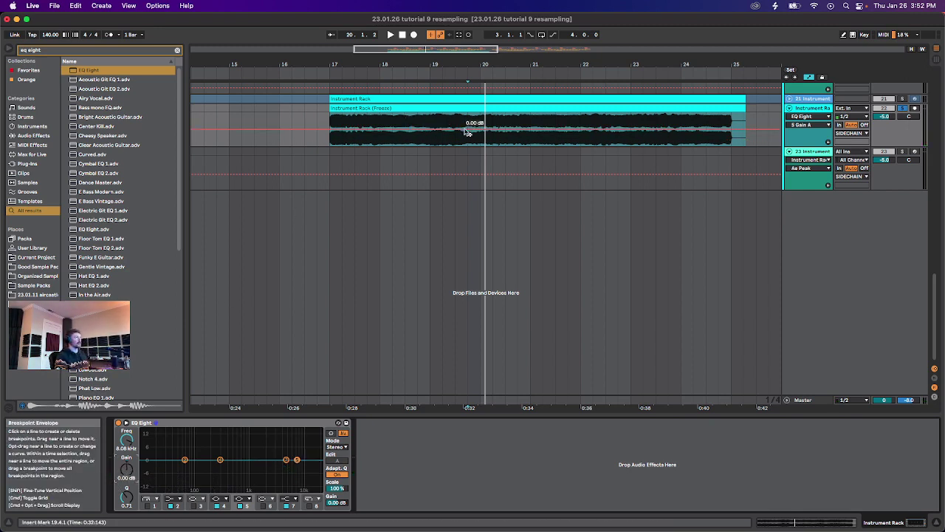
# Draw a dip to about -8.96 dB in the band 5 gain envelope around 19.4.1, returning to 0 dB after bar 20.
pyautogui.press('space')
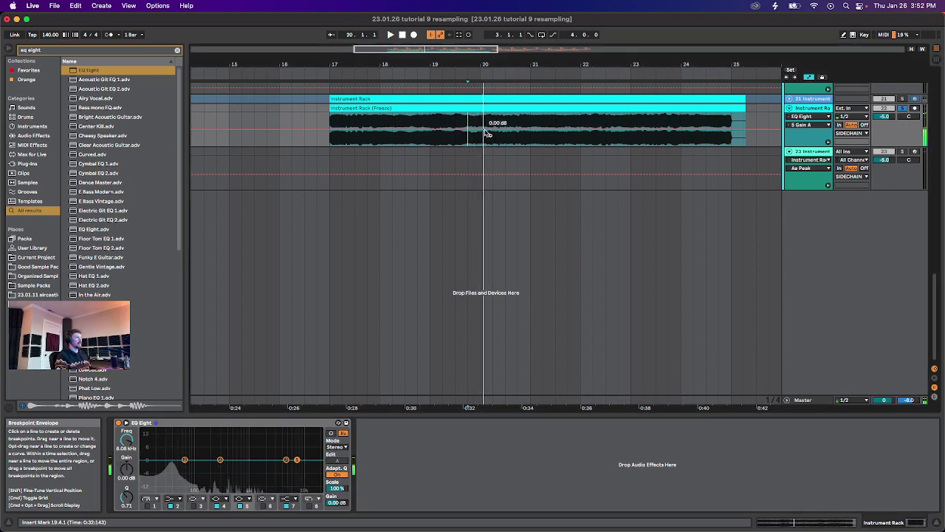
pyautogui.moveTo(473, 130); pyautogui.dragTo(471, 133)
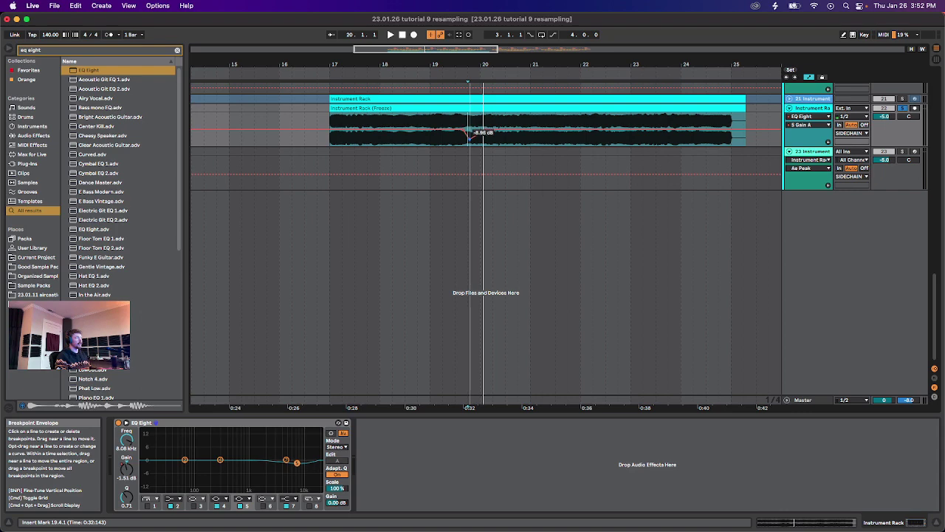
pyautogui.moveTo(479, 134)
pyautogui.mouseDown()
pyautogui.moveTo(457, 131)
pyautogui.moveTo(506, 131)
pyautogui.mouseUp()
pyautogui.press('space')
# Play from 19.3.1 to check the first dip in the band 5 gain automation.
pyautogui.click(456, 139)
pyautogui.press('space')
pyautogui.press('space')
pyautogui.press('space')
pyautogui.press('space')
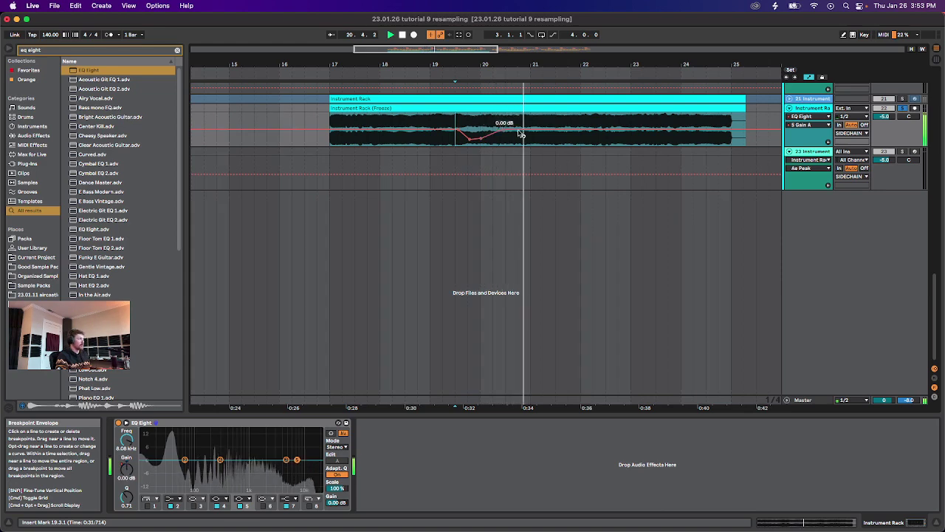
# Add shallower dips to the band 5 gain envelope near 20.4 and 21.2, and play them back.
pyautogui.press('space')
pyautogui.press('space')
pyautogui.moveTo(522, 130); pyautogui.dragTo(518, 136)
pyautogui.press('space')
pyautogui.press('space')
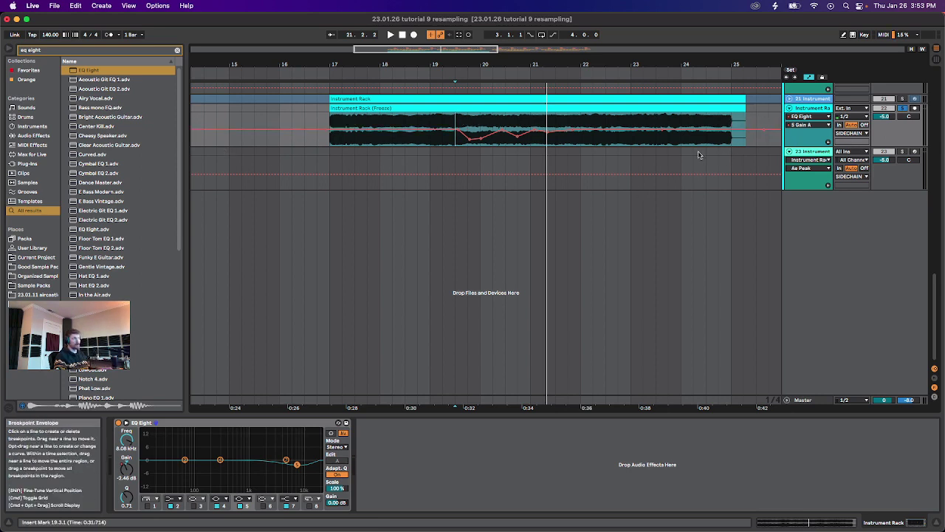
pyautogui.press('space')
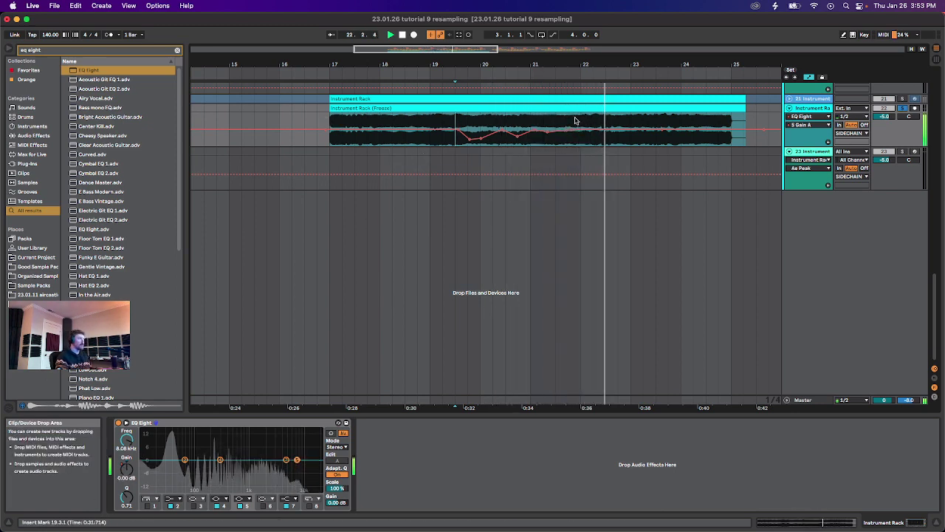
pyautogui.press('space')
# Add a Saturator after track 22's EQ Eight with 5.62 dB of Drive, and return the insert marker to 17.1.1.
pyautogui.press('super+f')
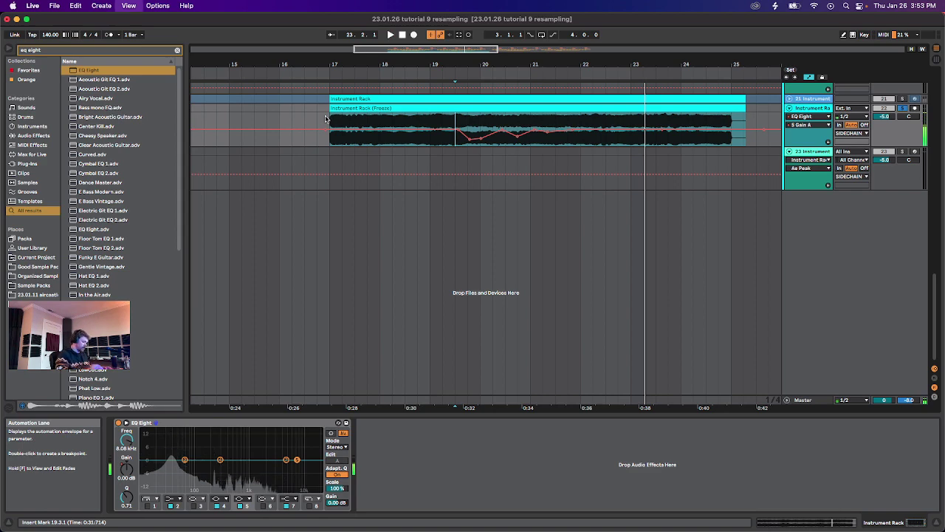
pyautogui.write('satur')
pyautogui.press('Down')
pyautogui.press('Return')
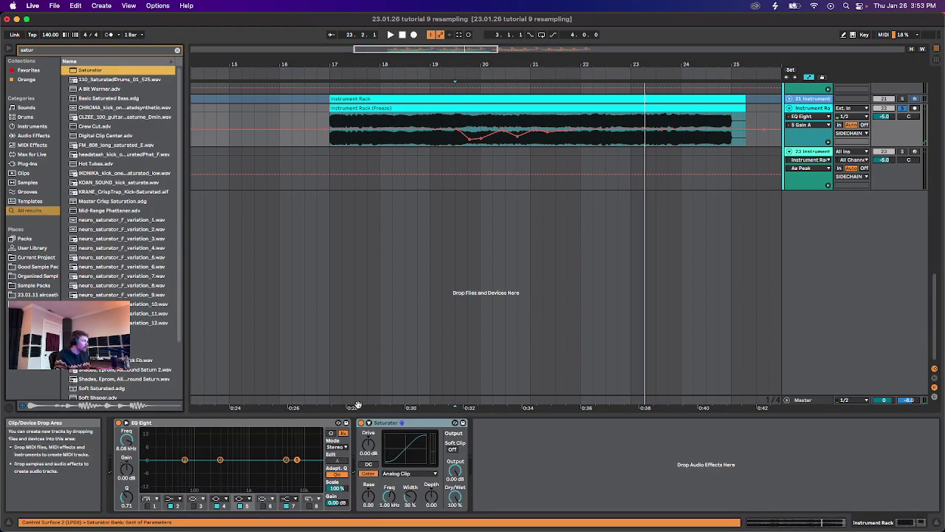
pyautogui.moveTo(368, 445); pyautogui.dragTo(368, 438)
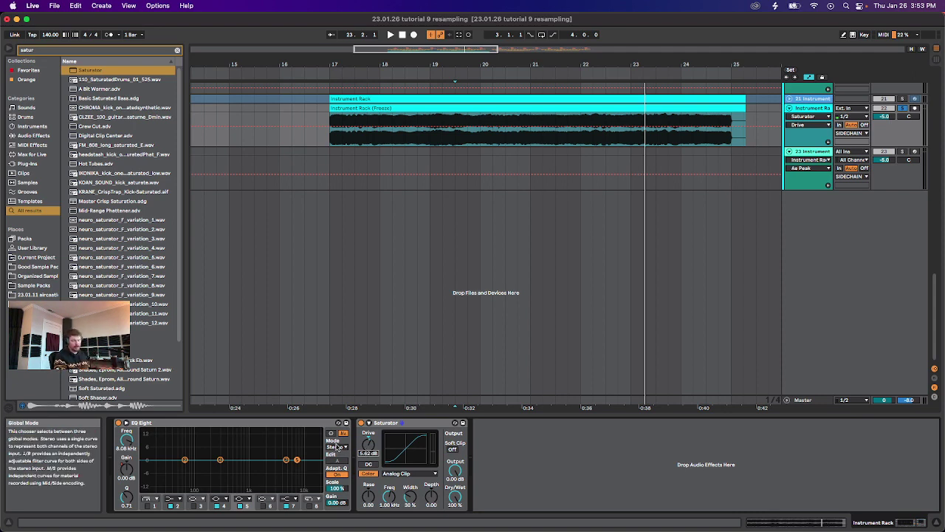
pyautogui.click(345, 115)
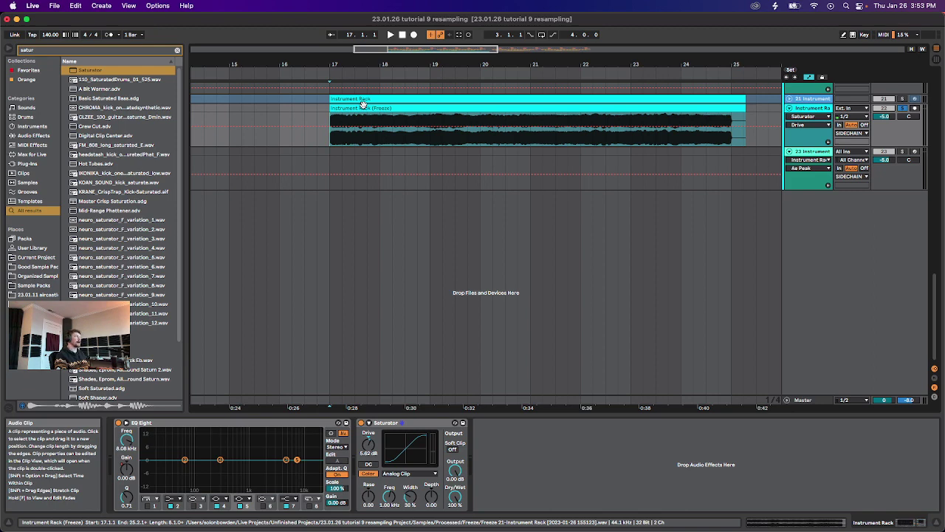
# Audition bass samples from the User Library's Sol Good Samples Vol 1 Bass Samples folder, including the liquid and space basses.
pyautogui.click(177, 51)
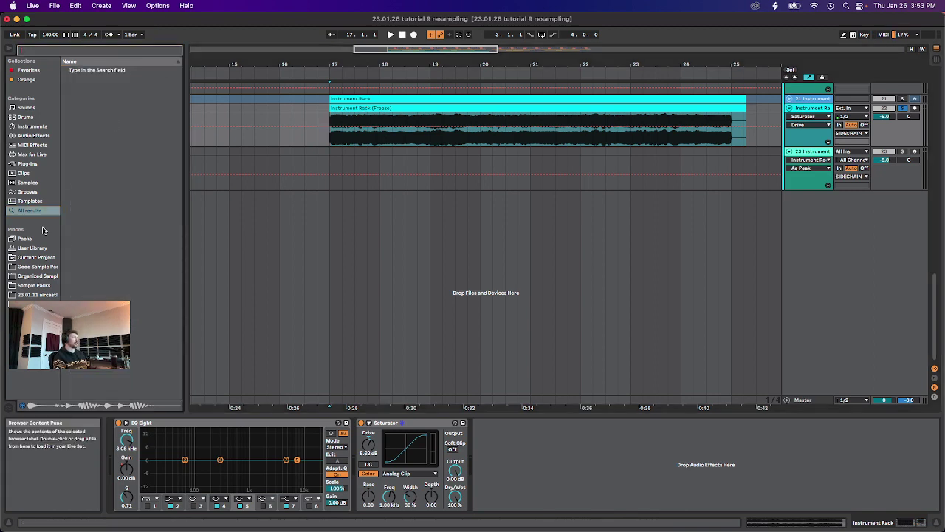
pyautogui.click(31, 249)
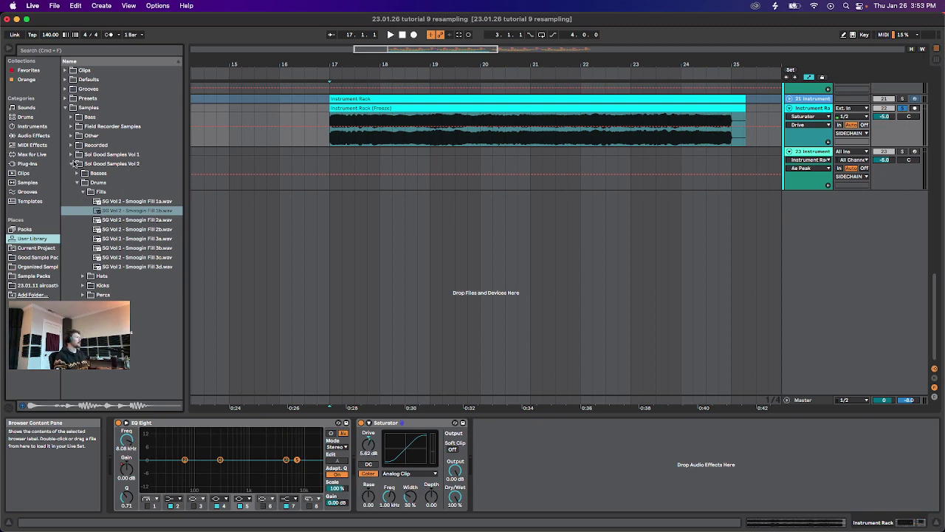
pyautogui.click(74, 163)
pyautogui.click(71, 154)
pyautogui.click(77, 172)
pyautogui.click(110, 230)
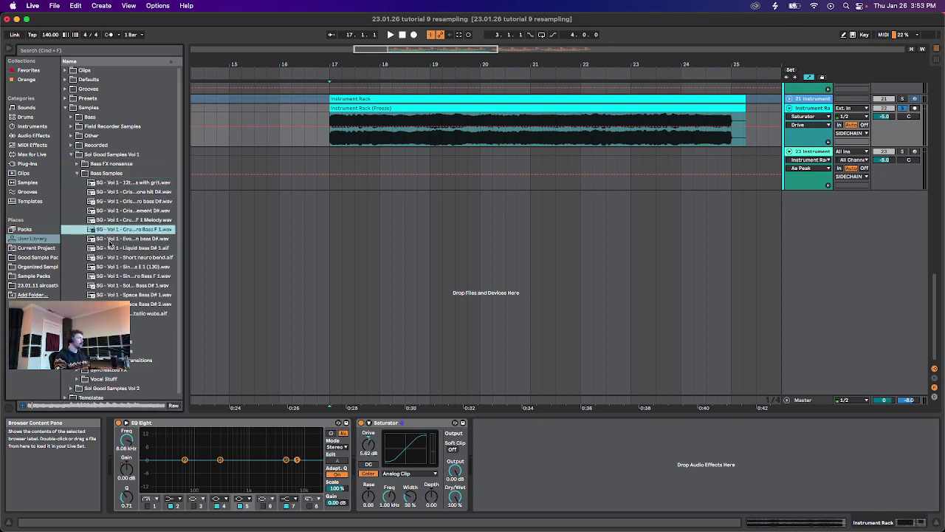
pyautogui.click(110, 238)
pyautogui.click(127, 248)
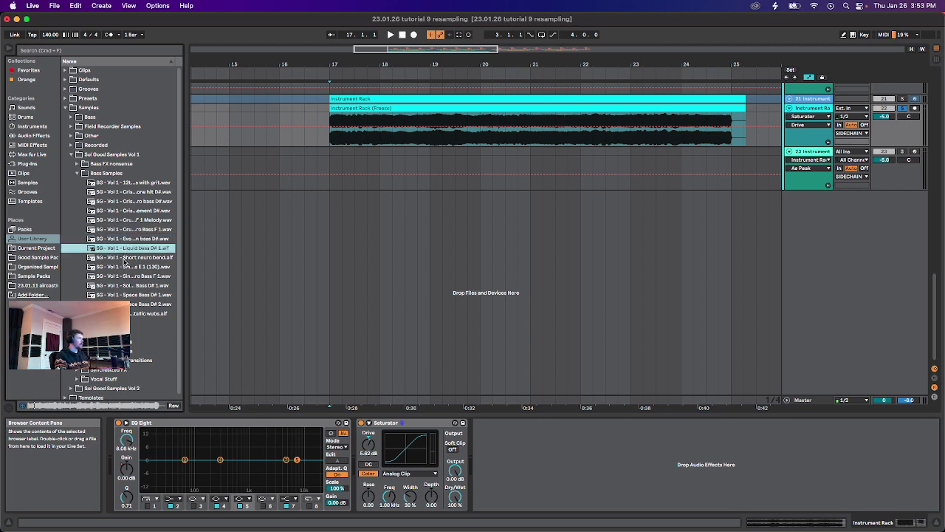
pyautogui.click(124, 258)
pyautogui.click(127, 277)
pyautogui.click(127, 287)
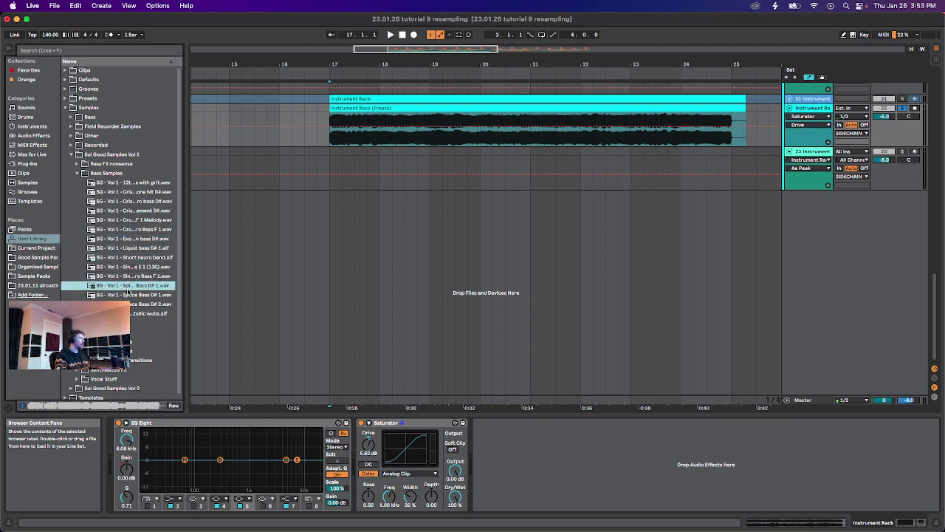
pyautogui.click(129, 296)
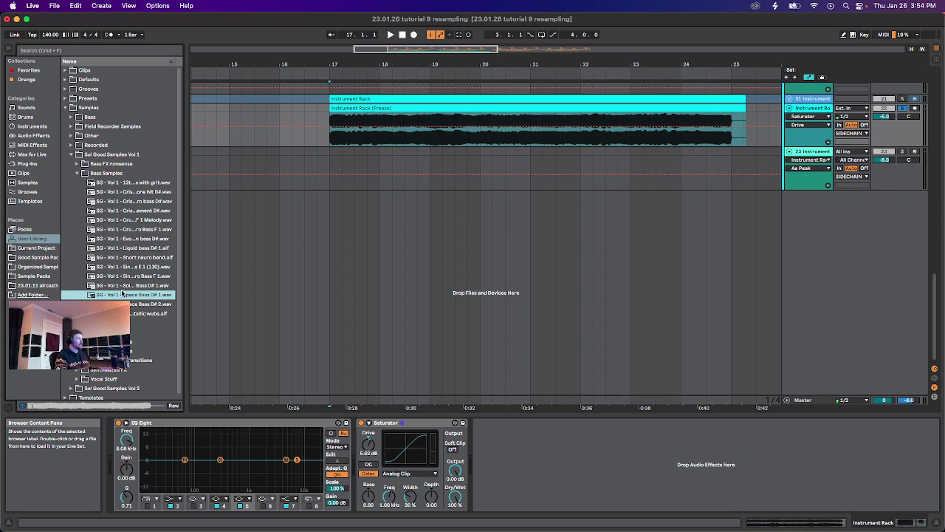
# Inspect the frozen bass clip's sample settings on track 22, and return to the track's device chain.
pyautogui.click(325, 142)
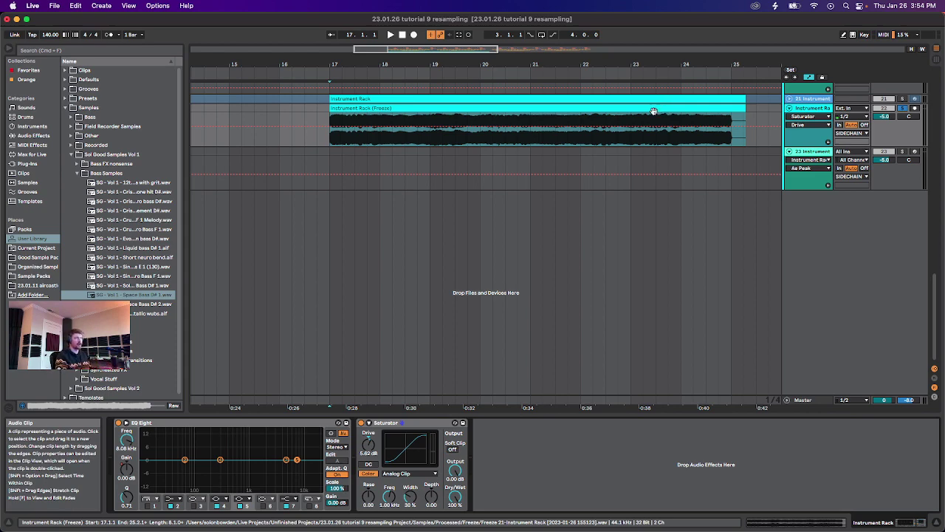
pyautogui.doubleClick(408, 110)
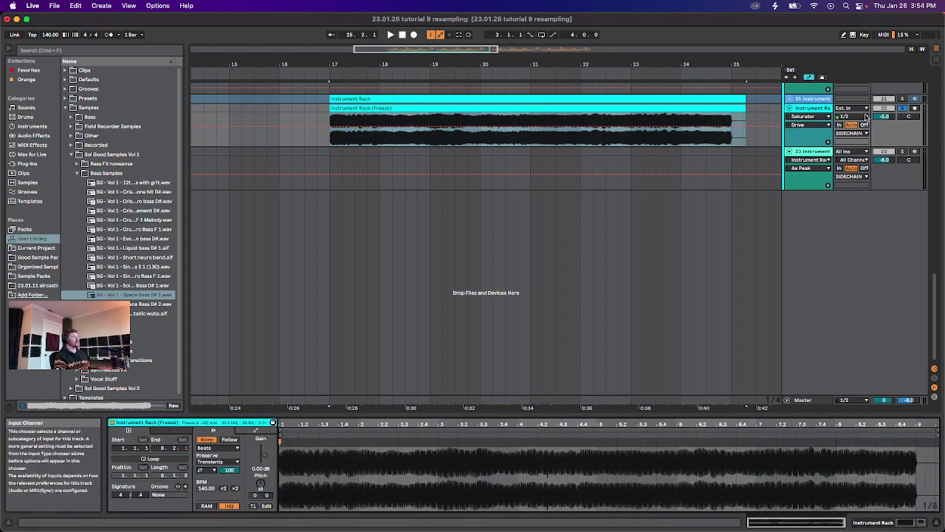
pyautogui.doubleClick(818, 109)
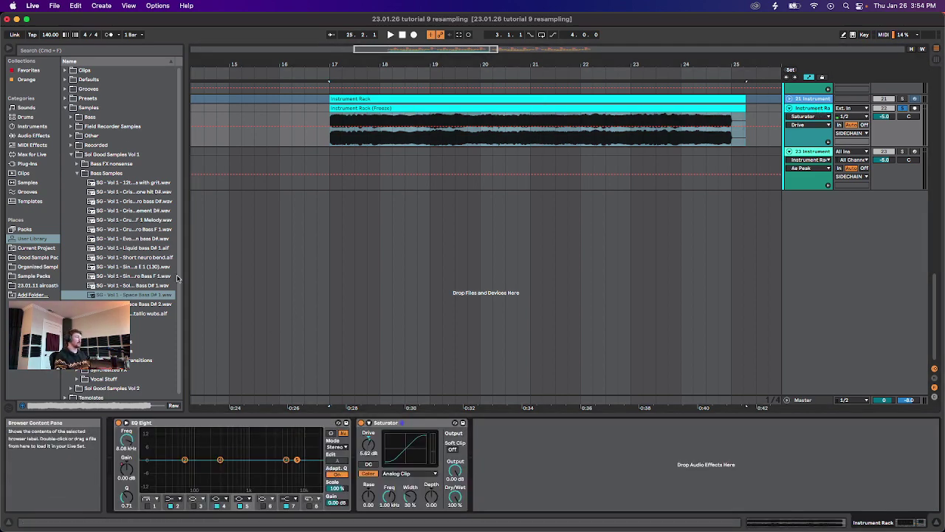
# During playback from 17.1.1, set the Saturator's Drive to 4.00 dB, Base to -8.57 and Dry/Wet to 86.5%, with Soft Clip on.
pyautogui.click(340, 143)
pyautogui.press('space')
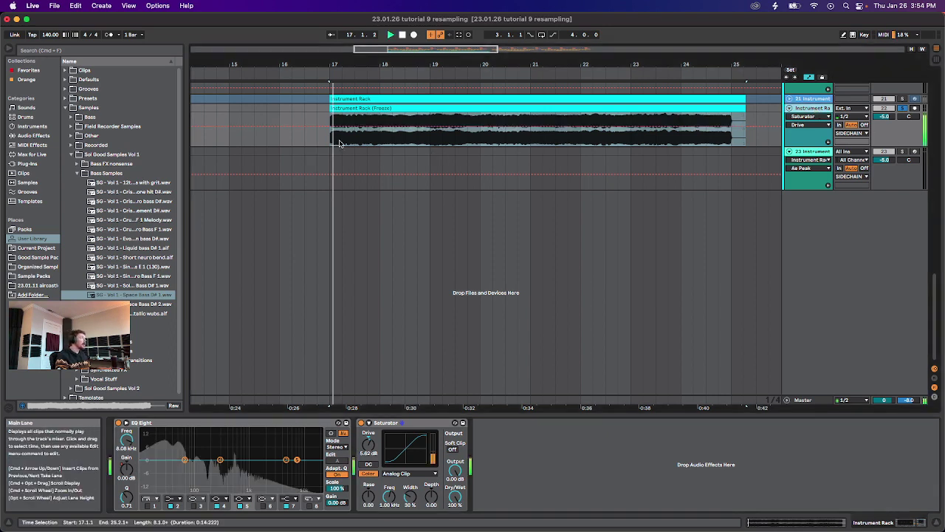
pyautogui.click(369, 450)
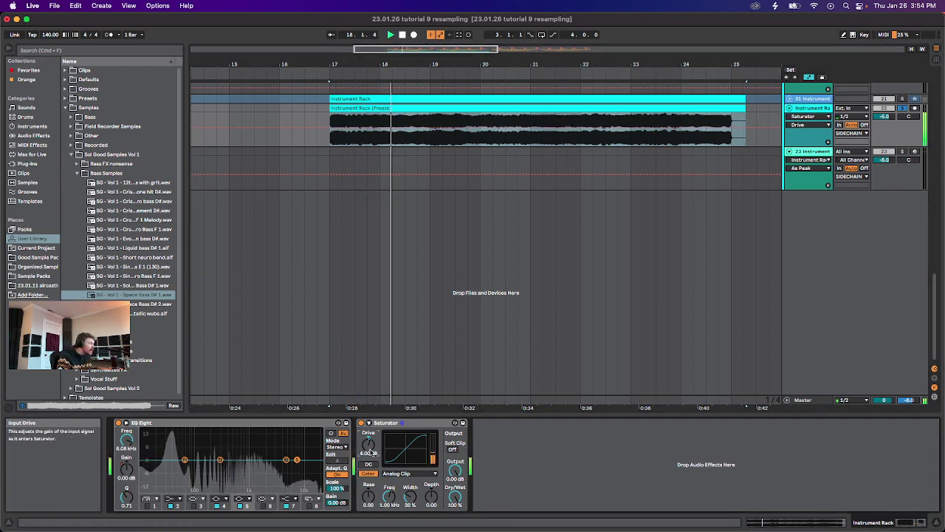
pyautogui.moveTo(368, 493); pyautogui.dragTo(367, 497)
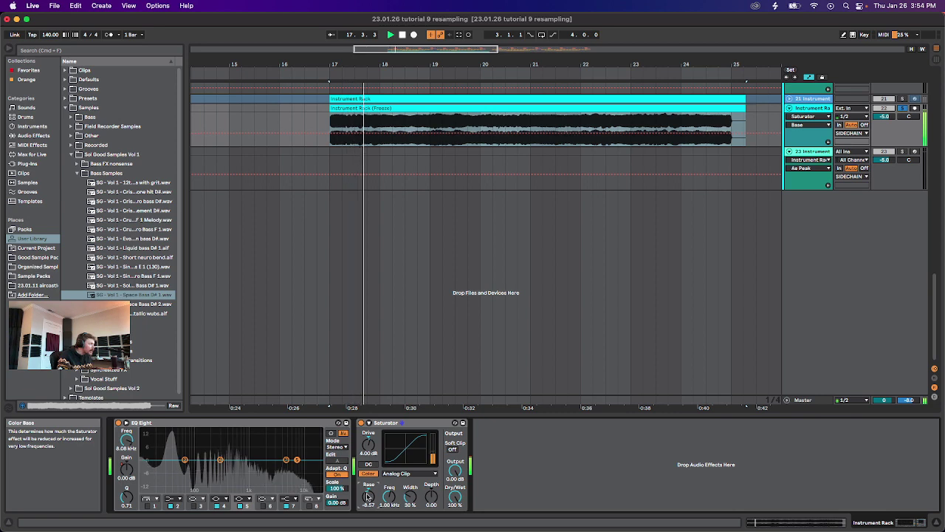
pyautogui.moveTo(455, 496); pyautogui.dragTo(455, 502)
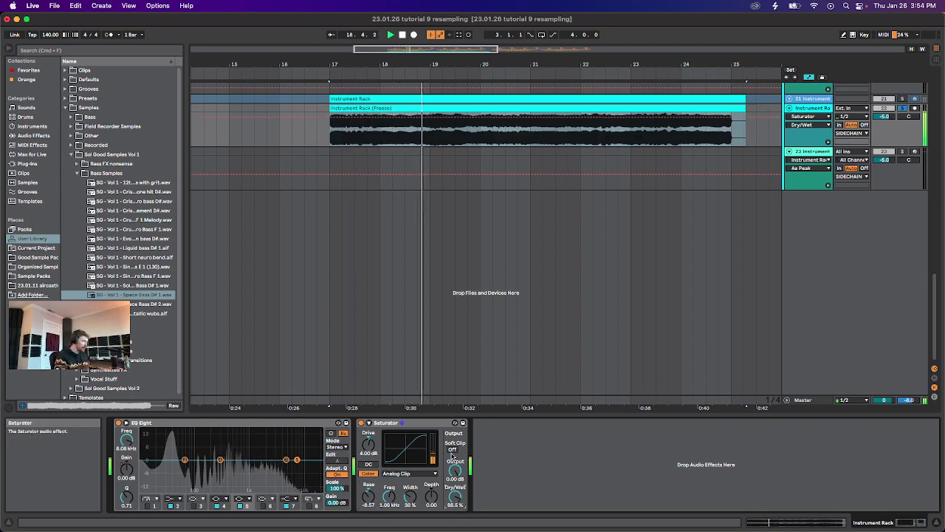
pyautogui.click(453, 449)
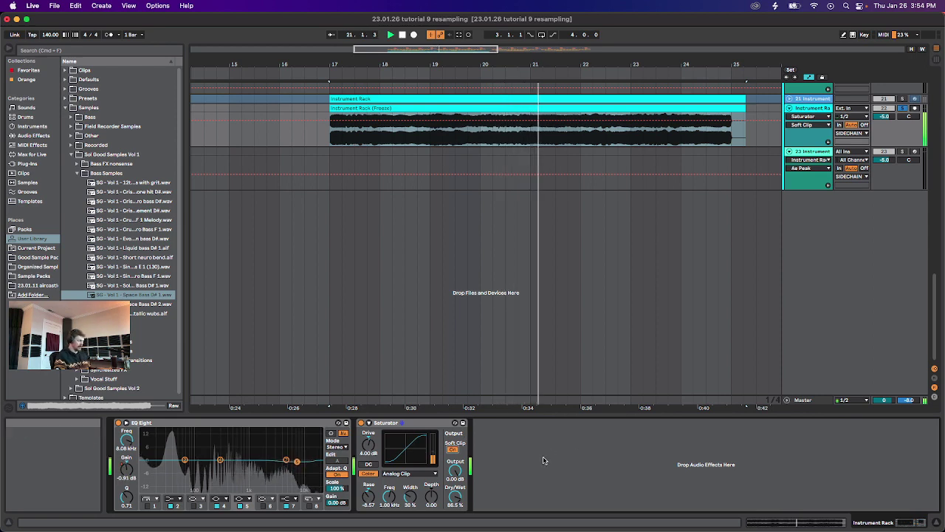
# Cut EQ Eight band 4 by about 6 dB near 300 Hz with Q 0.64, and set band 7 to -1.36 dB at 2.30 kHz.
pyautogui.moveTo(220, 469)
pyautogui.mouseDown()
pyautogui.moveTo(226, 478)
pyautogui.moveTo(219, 473)
pyautogui.mouseUp()
pyautogui.press('space')
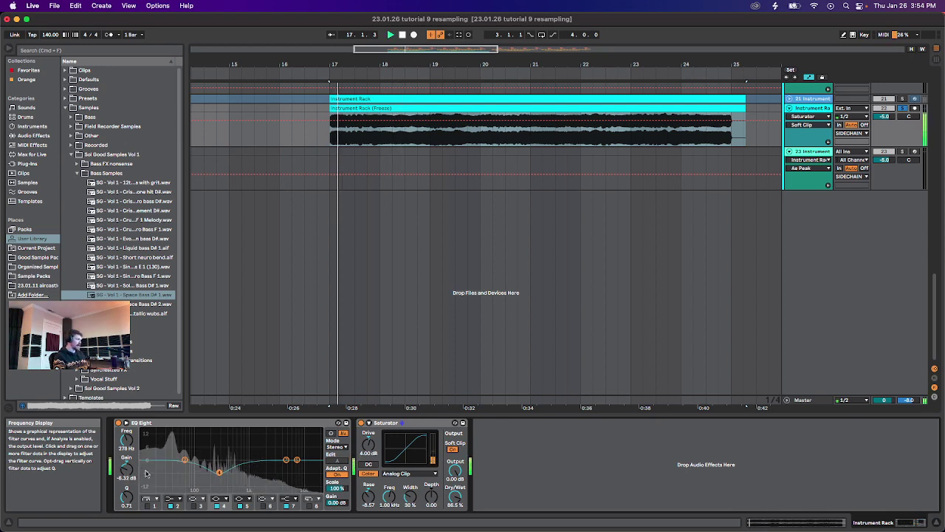
pyautogui.moveTo(129, 495); pyautogui.dragTo(129, 496)
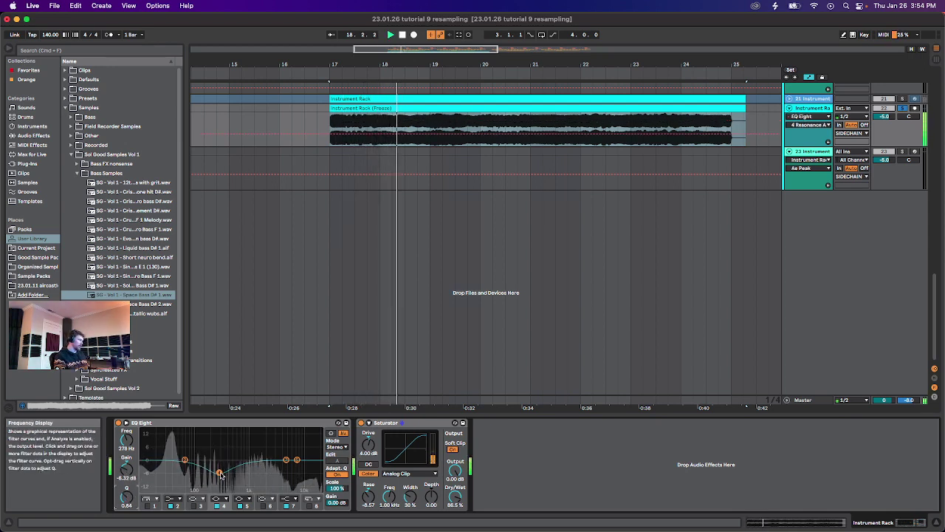
pyautogui.moveTo(219, 472); pyautogui.dragTo(224, 474)
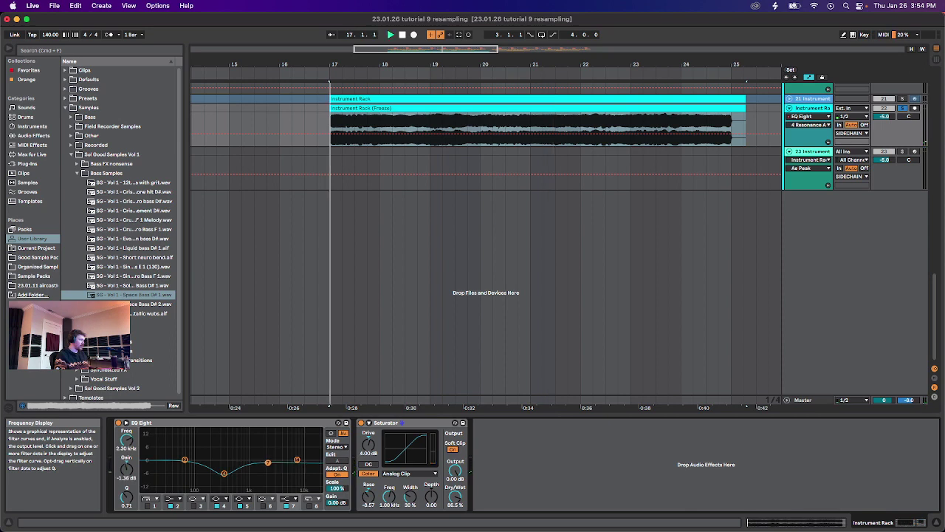
pyautogui.press('space')
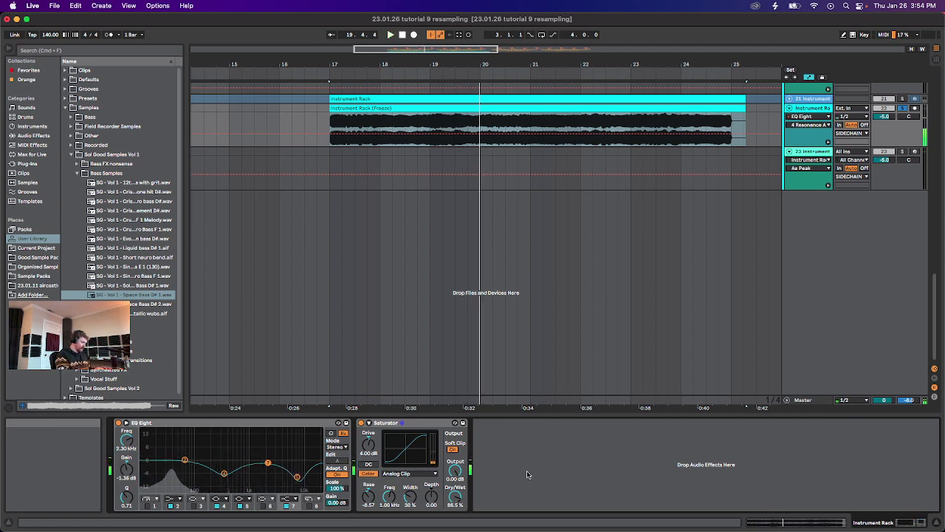
# Add a Glue Compressor after the Saturator with Threshold at -5.71 dB and Makeup at 5.40 dB.
pyautogui.press('super+f')
pyautogui.write('glue')
pyautogui.press('Return')
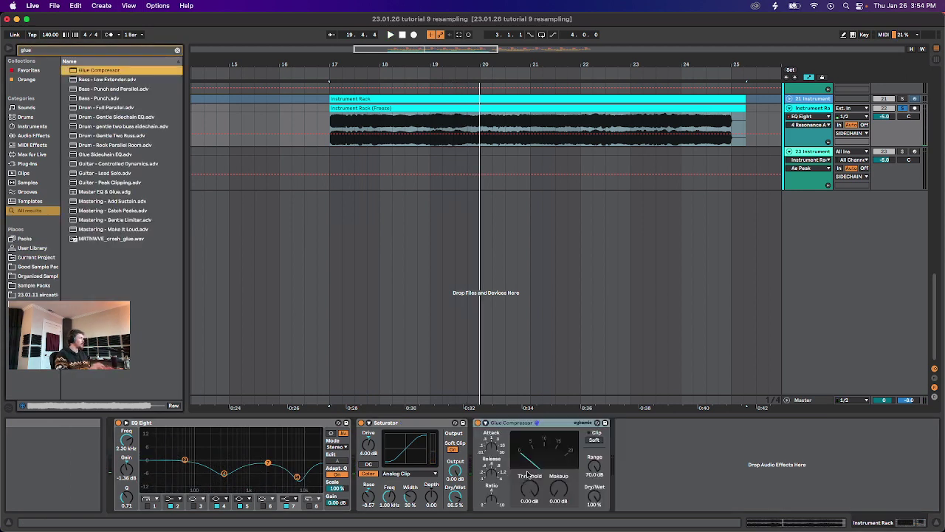
pyautogui.moveTo(530, 490); pyautogui.dragTo(559, 457)
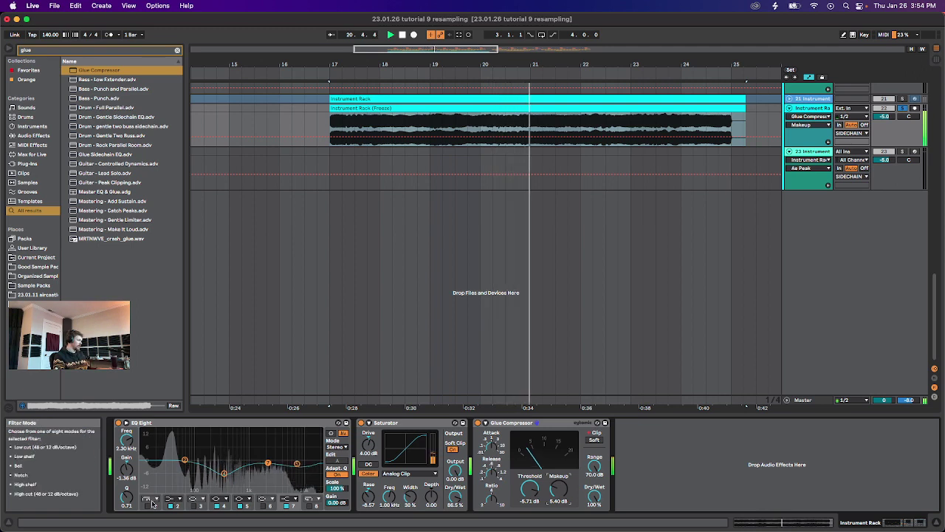
# Set EQ Eight band 2 to -3.33 dB at 65.3 Hz with Q 1.19, checking it by playback.
pyautogui.moveTo(185, 459); pyautogui.dragTo(184, 460)
pyautogui.press('space')
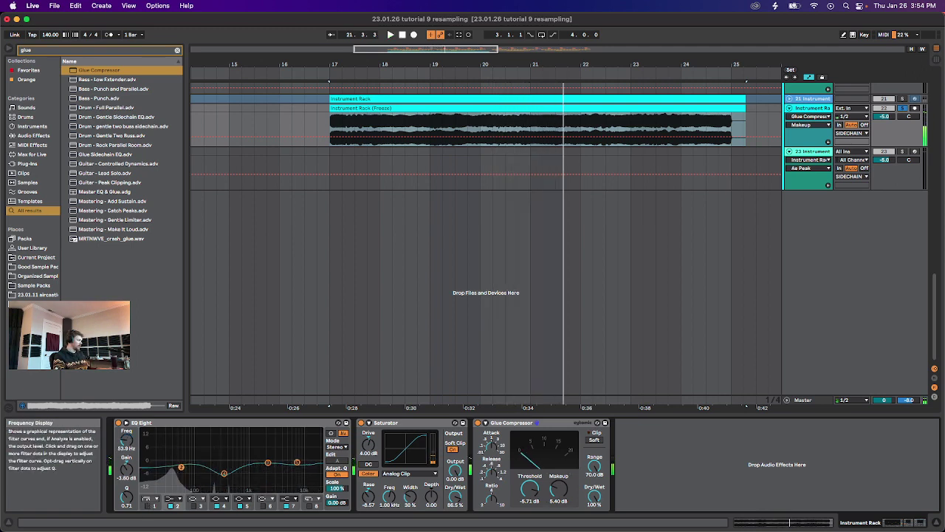
pyautogui.press('space')
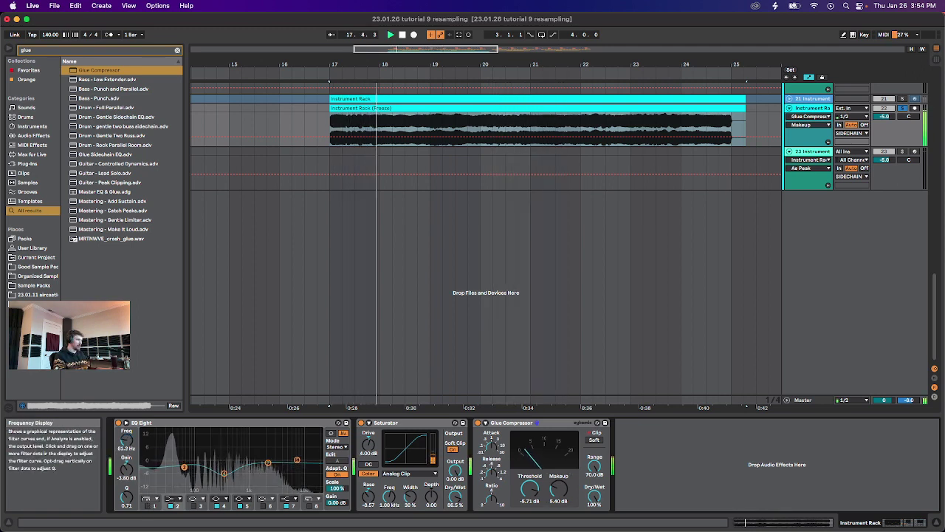
pyautogui.moveTo(184, 467); pyautogui.dragTo(190, 470)
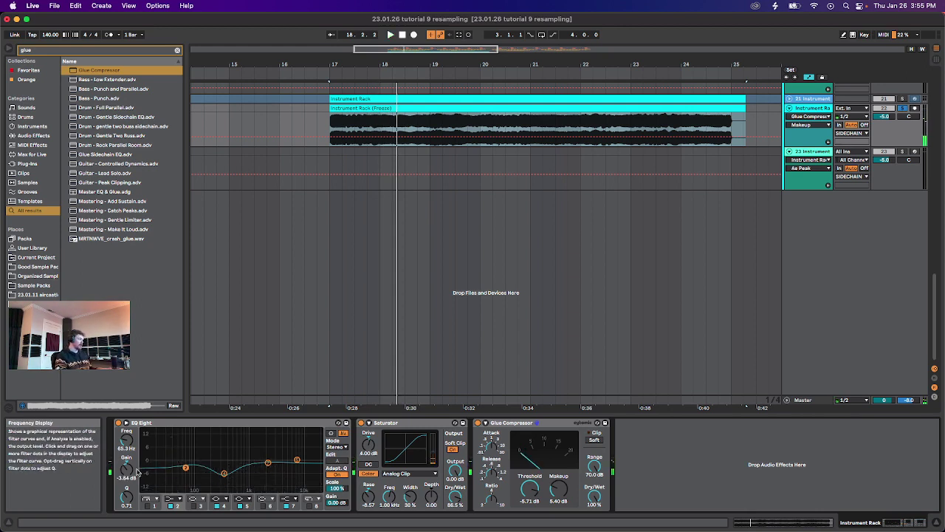
pyautogui.moveTo(127, 468); pyautogui.dragTo(127, 461)
pyautogui.moveTo(126, 497); pyautogui.dragTo(127, 488)
pyautogui.press('space')
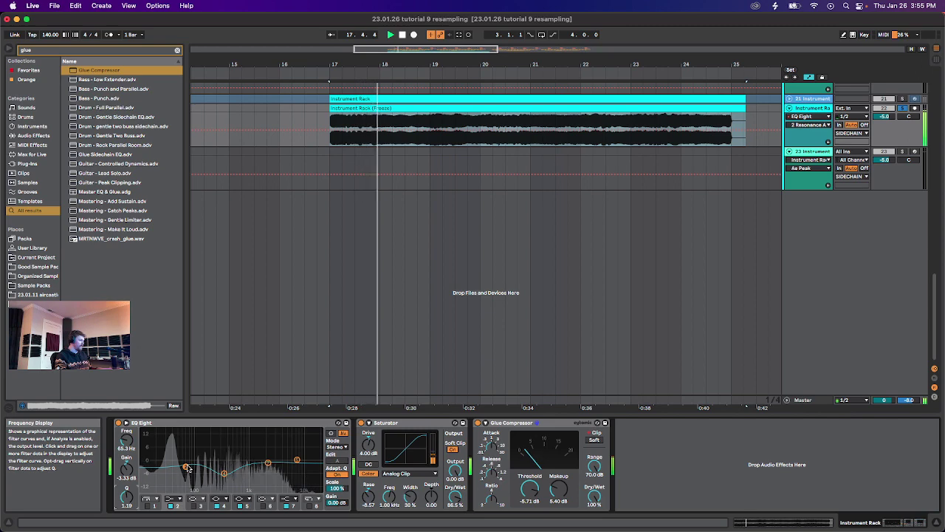
# Compare the Glue Compressor with soft clipping on and off, trying Makeup values of 6.51, 2.38 and 3.81 dB.
pyautogui.click(593, 441)
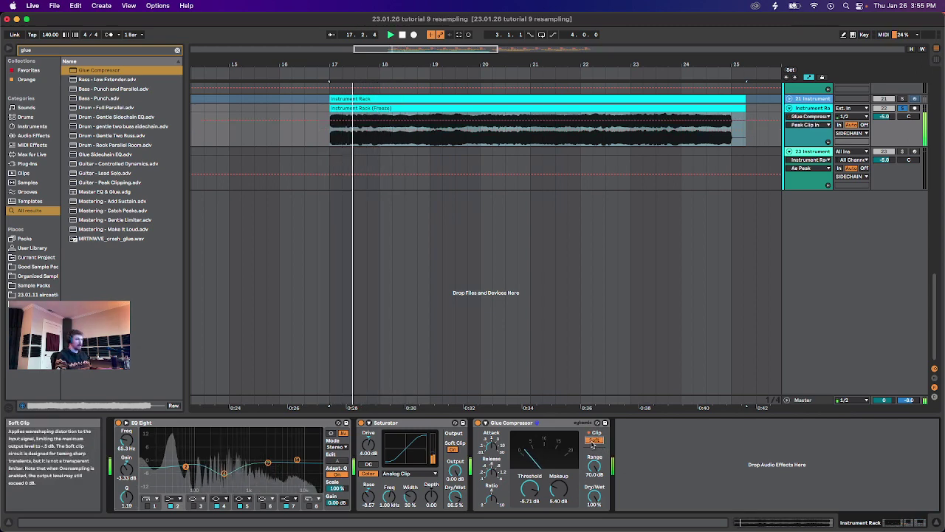
pyautogui.moveTo(559, 492); pyautogui.dragTo(559, 481)
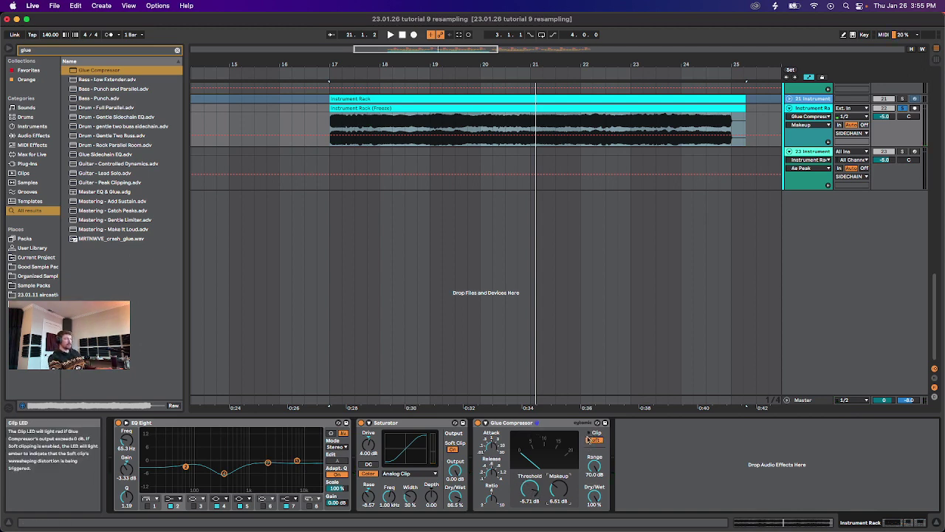
pyautogui.moveTo(559, 489); pyautogui.dragTo(559, 509)
pyautogui.press('space')
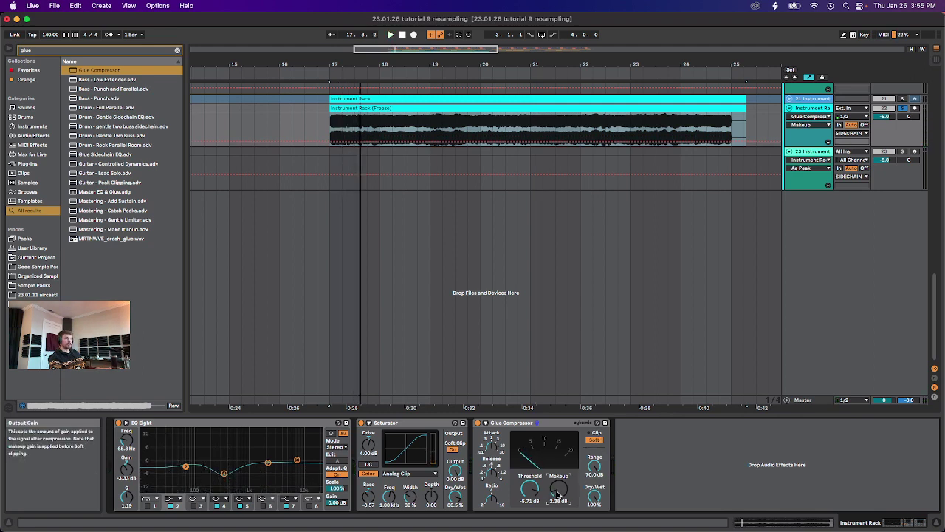
pyautogui.moveTo(560, 493); pyautogui.dragTo(559, 492)
pyautogui.press('space')
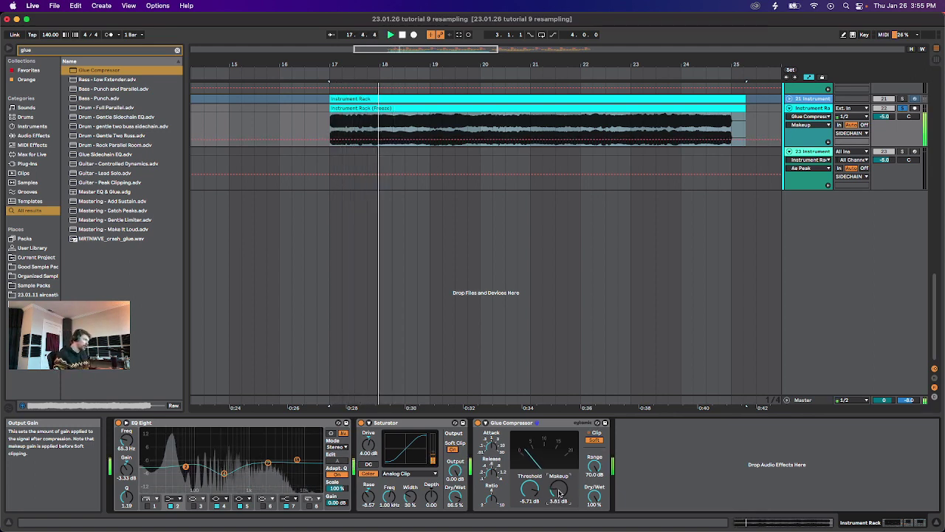
pyautogui.click(591, 440)
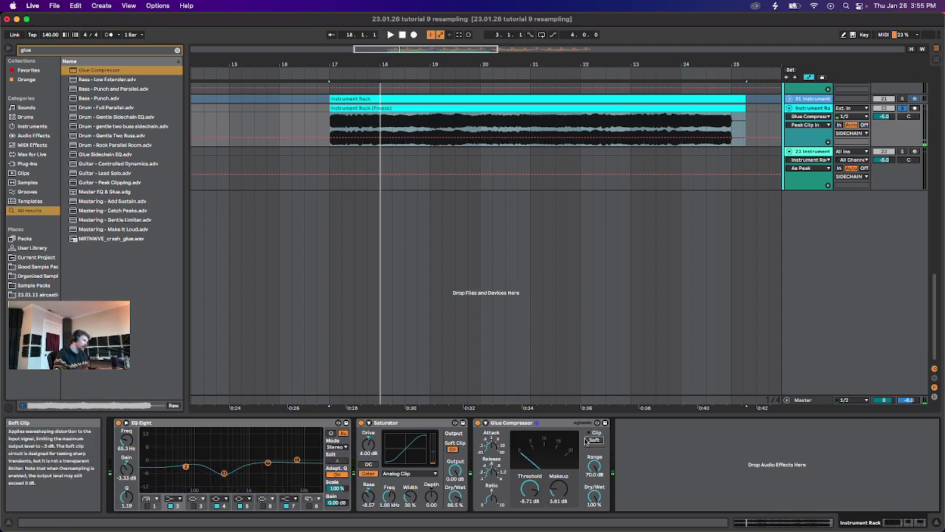
pyautogui.press('space')
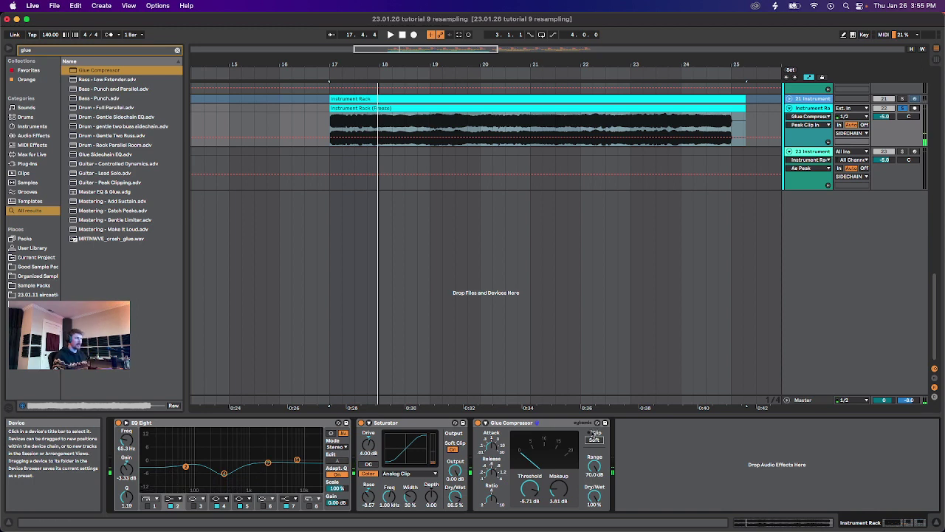
# Set the Glue Compressor's Makeup to 6.63 dB with soft clipping on and Dry/Wet at 100%, and play the clip through.
pyautogui.moveTo(559, 489)
pyautogui.mouseDown()
pyautogui.moveTo(560, 472)
pyautogui.moveTo(556, 489)
pyautogui.mouseUp()
pyautogui.press('space')
pyautogui.press('space')
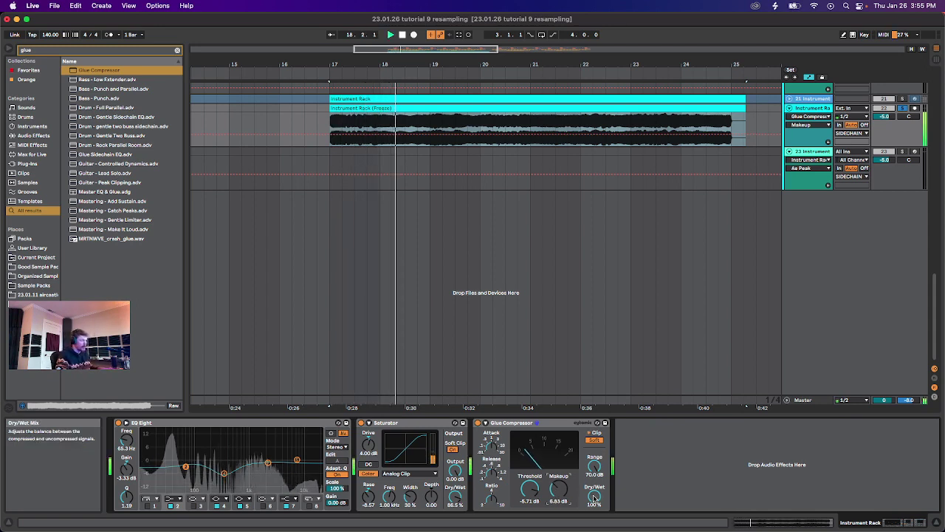
pyautogui.moveTo(594, 496)
pyautogui.mouseDown()
pyautogui.moveTo(595, 507)
pyautogui.moveTo(593, 496)
pyautogui.mouseUp()
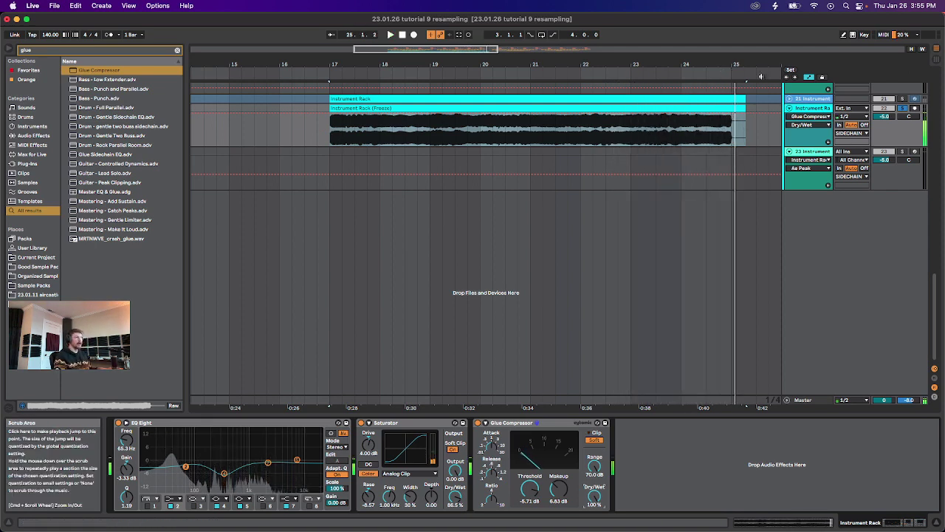
# Duplicate track 22 with its bass clip and device chain.
pyautogui.press('super+d')
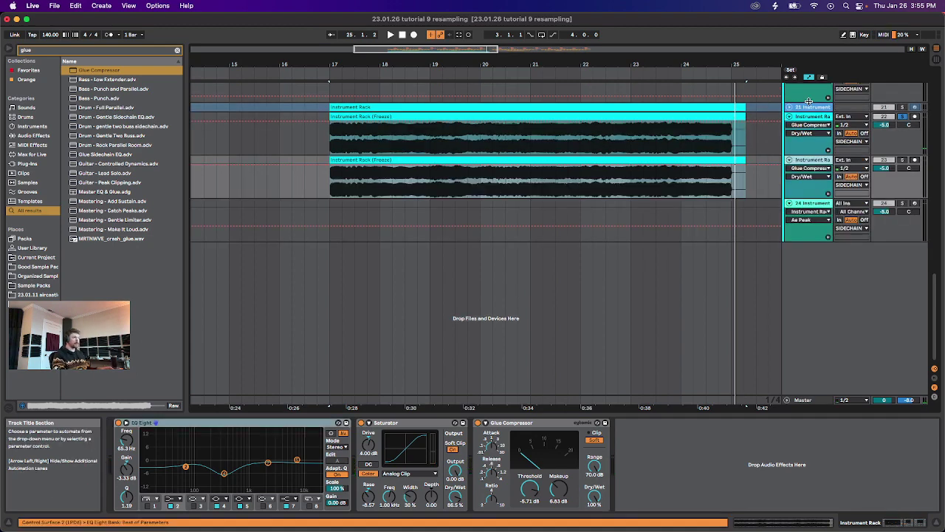
pyautogui.rightClick(815, 165)
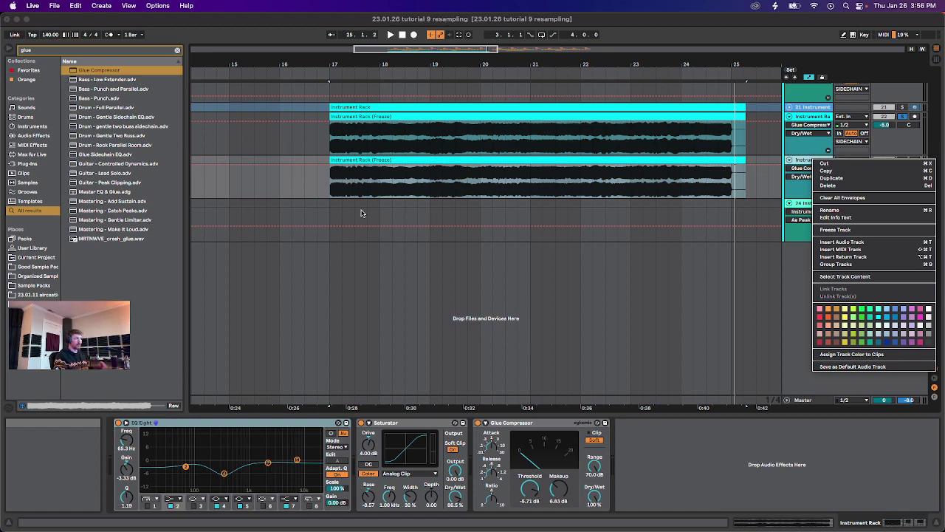
pyautogui.click(567, 192)
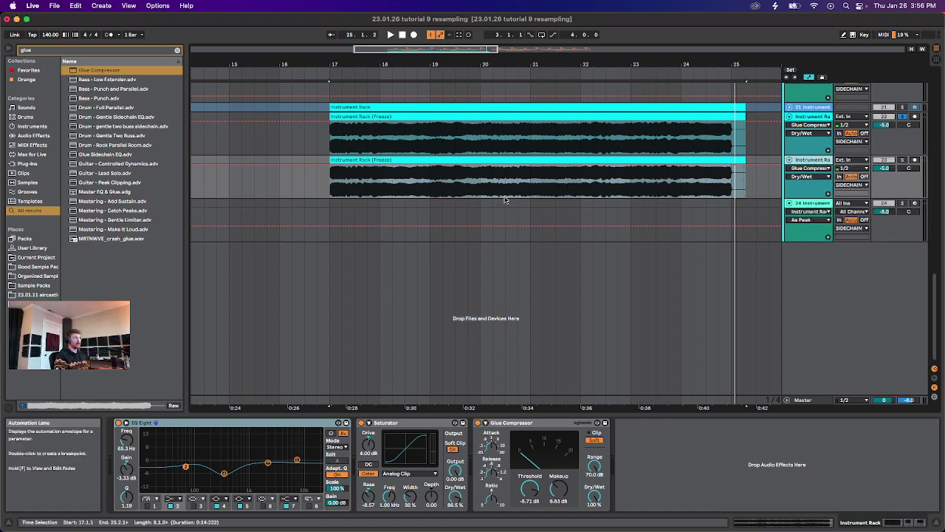
# Solo the duplicated bass track 23 and freeze it with its EQ Eight, Saturator and Glue Compressor chain.
pyautogui.scroll(5, 603, 192)
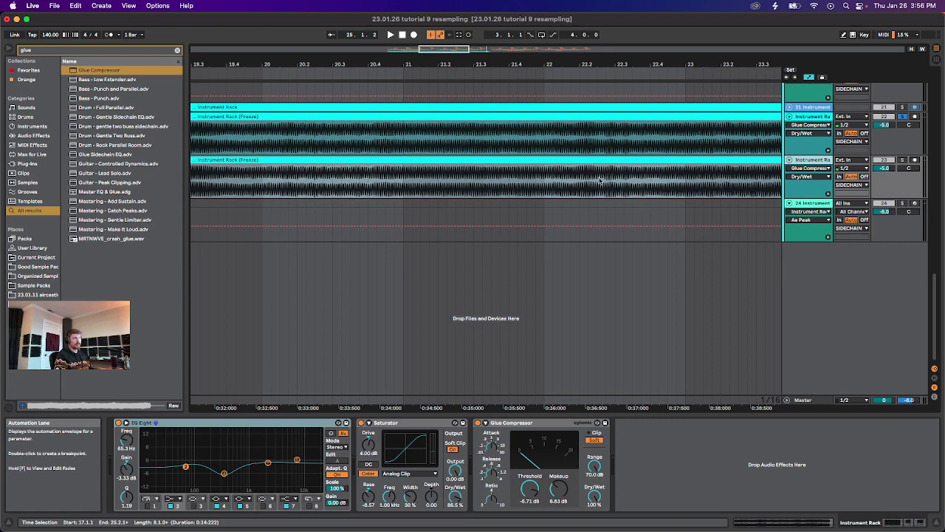
pyautogui.scroll(-6, 628, 180)
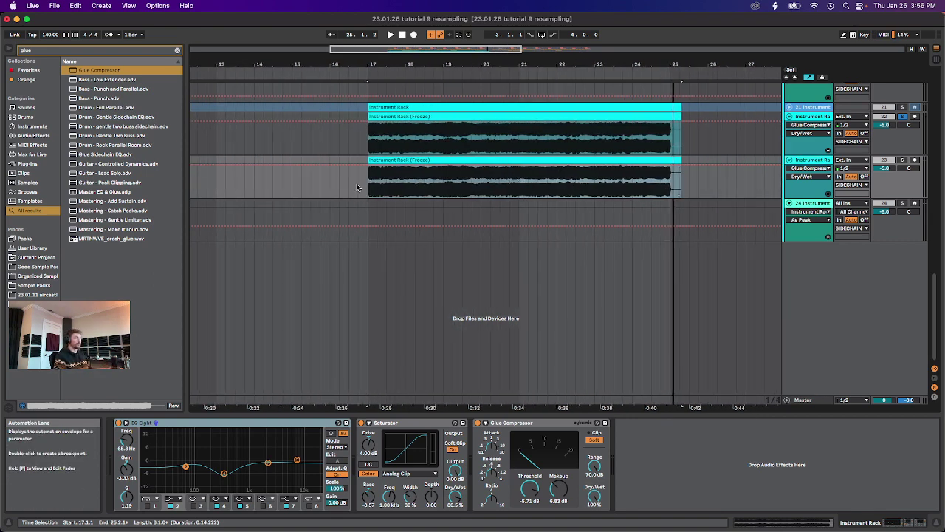
pyautogui.click(823, 162)
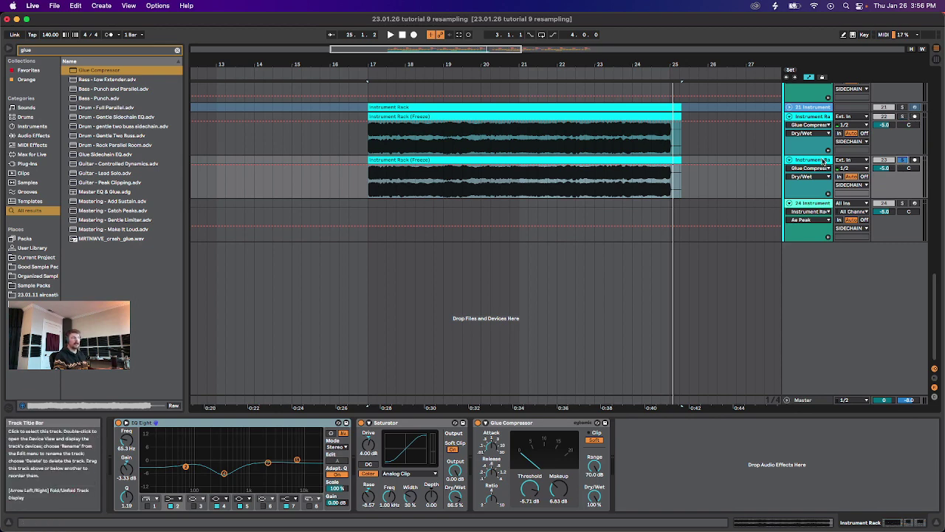
pyautogui.rightClick(813, 161)
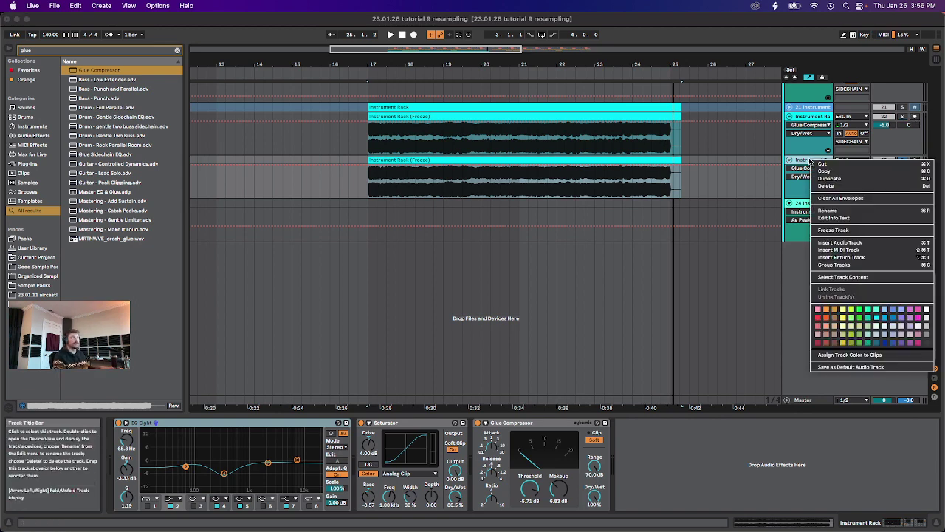
pyautogui.click(830, 235)
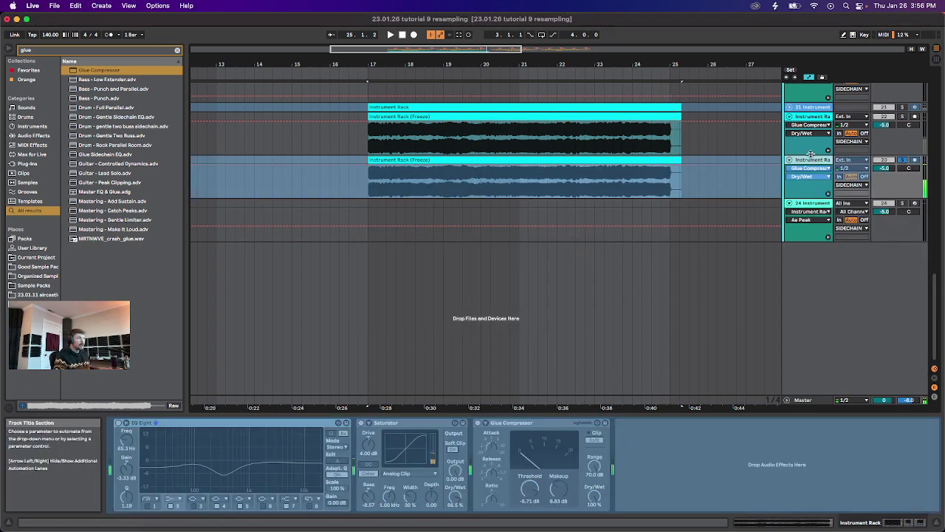
# Flatten the frozen track 23 to audio and inspect the waveform of the resampled clip.
pyautogui.rightClick(810, 160)
pyautogui.press('Escape')
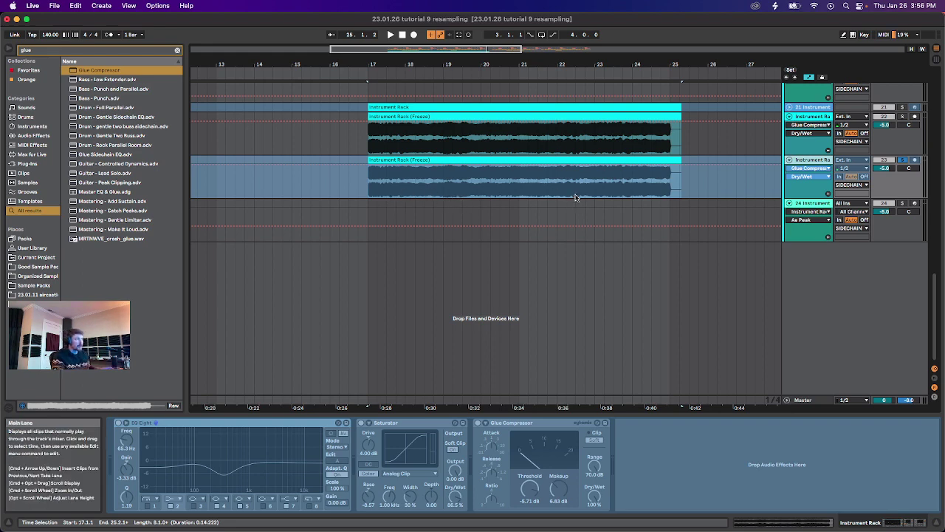
pyautogui.scroll(5, 575, 197)
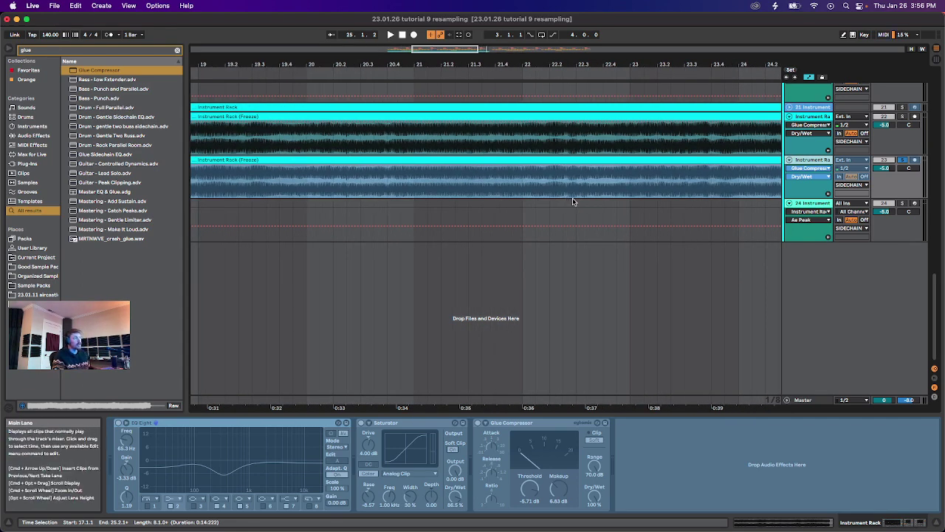
pyautogui.scroll(-5, 530, 192)
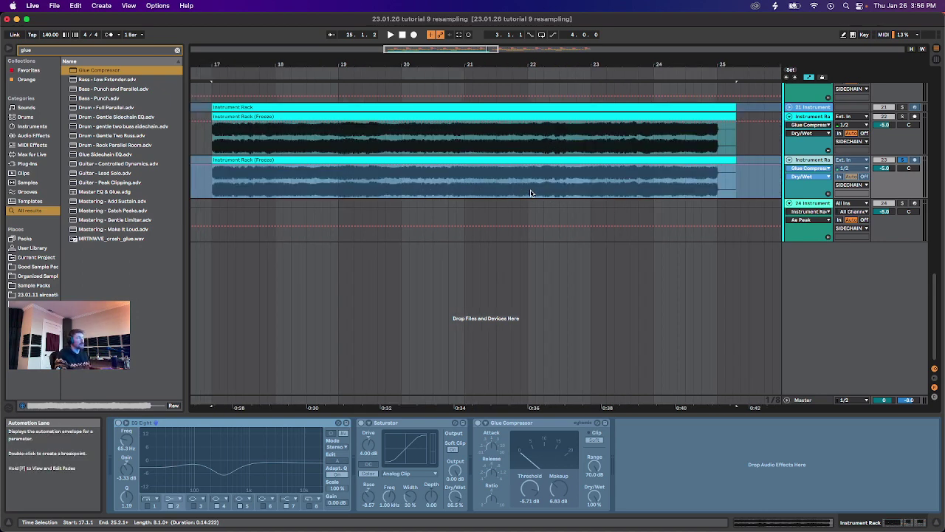
pyautogui.click(332, 190)
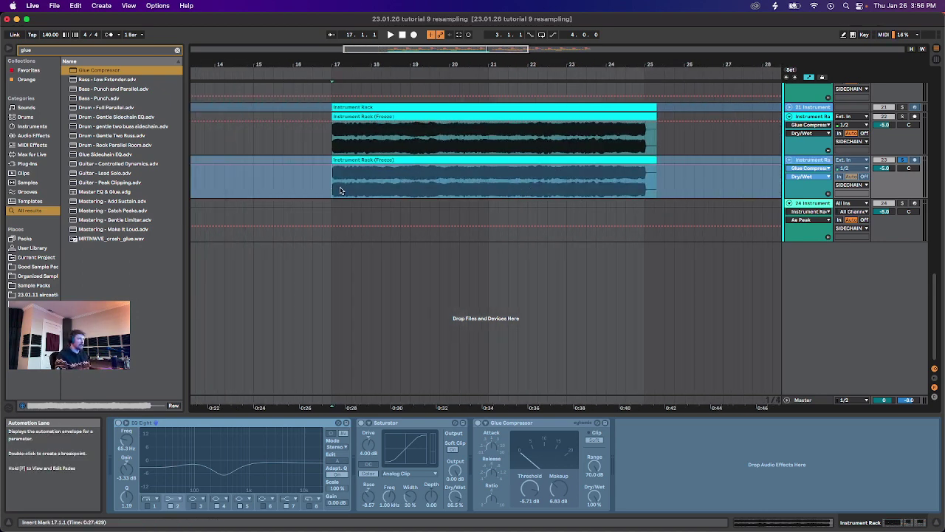
pyautogui.rightClick(824, 159)
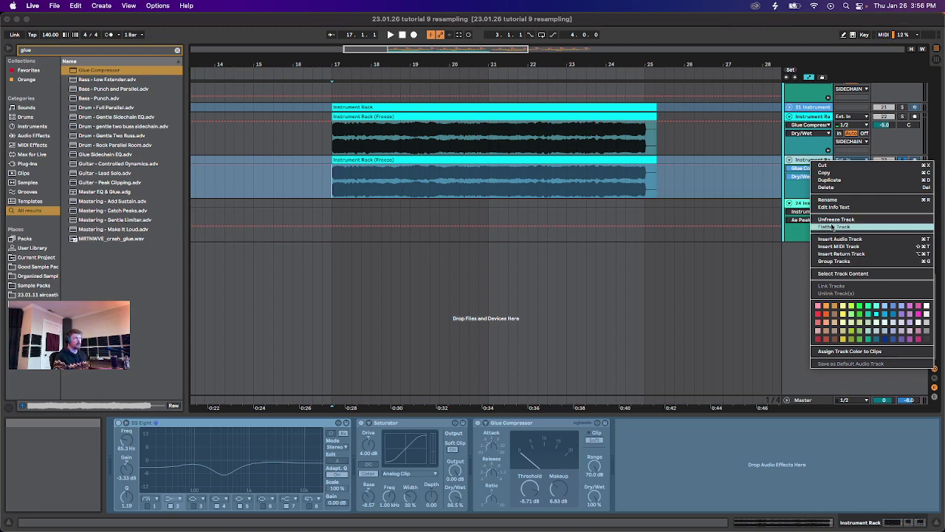
pyautogui.click(833, 227)
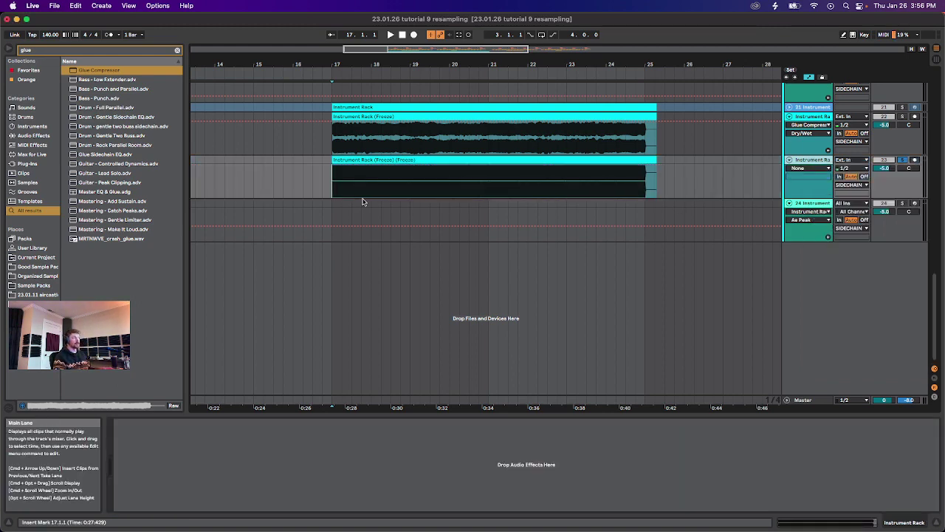
pyautogui.scroll(8, 360, 200)
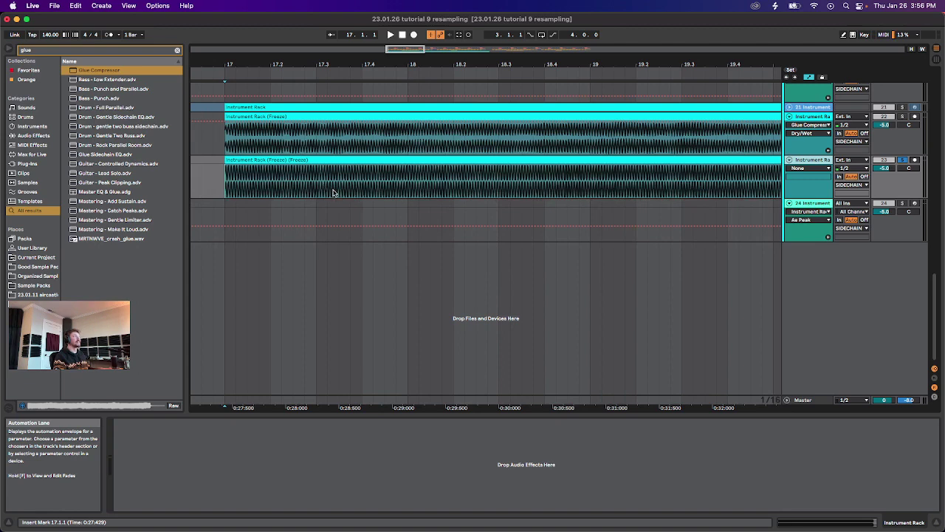
pyautogui.scroll(-10, 333, 192)
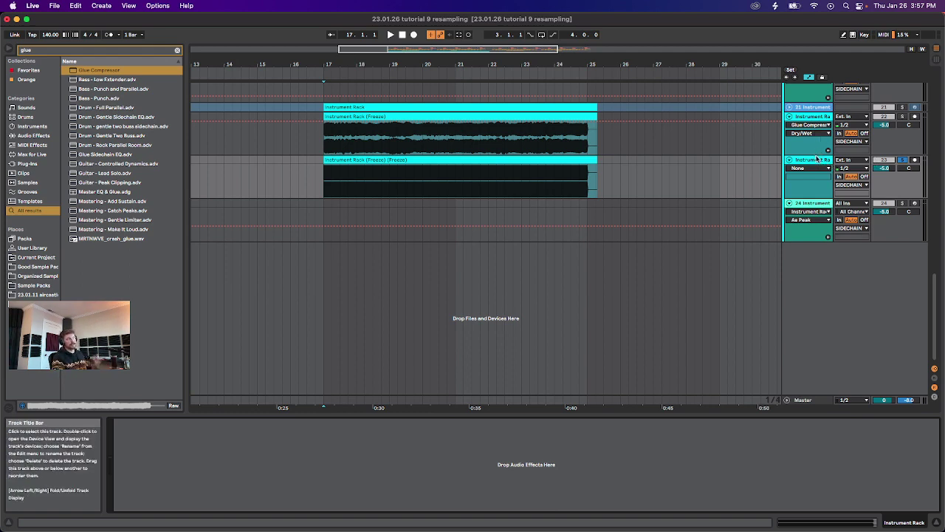
# Try a Saturator with Soft Clip enabled on track 23, and remove the device again.
pyautogui.press('cmd+f')
pyautogui.write('satur')
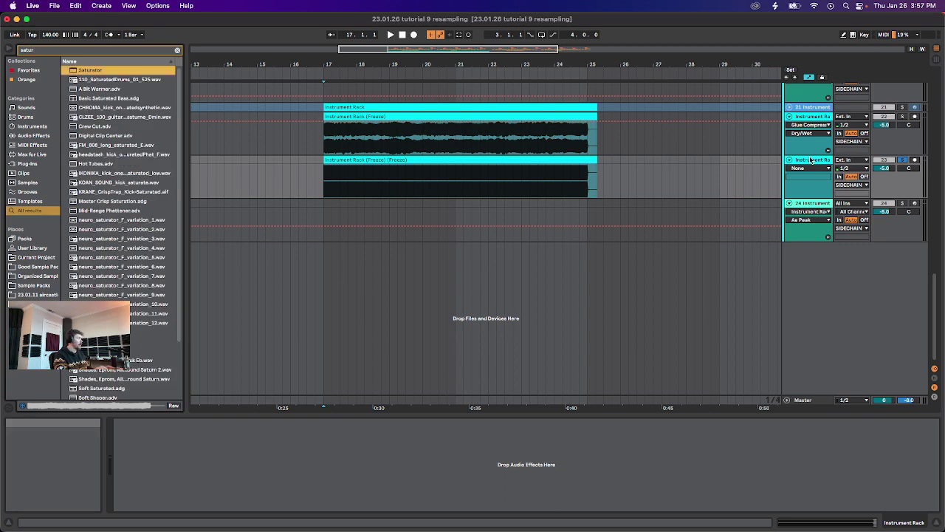
pyautogui.press('Return')
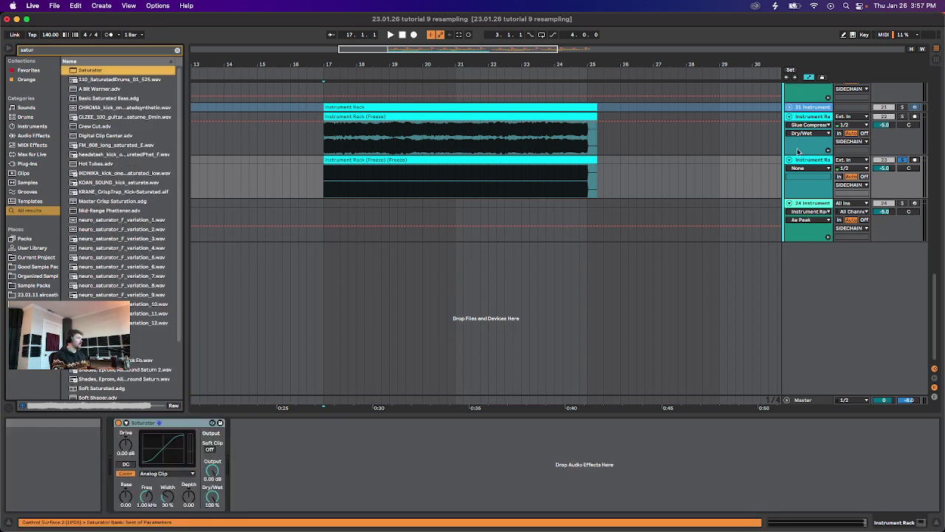
pyautogui.click(210, 450)
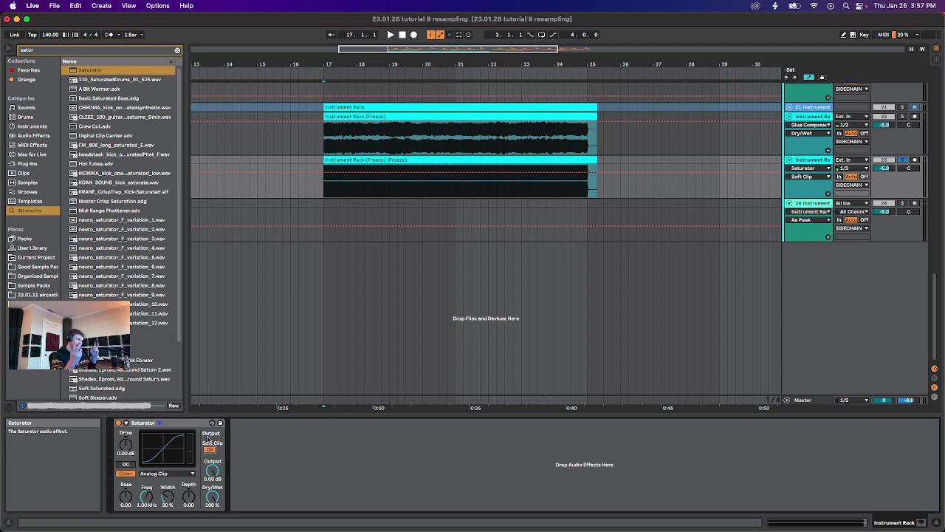
pyautogui.click(165, 426)
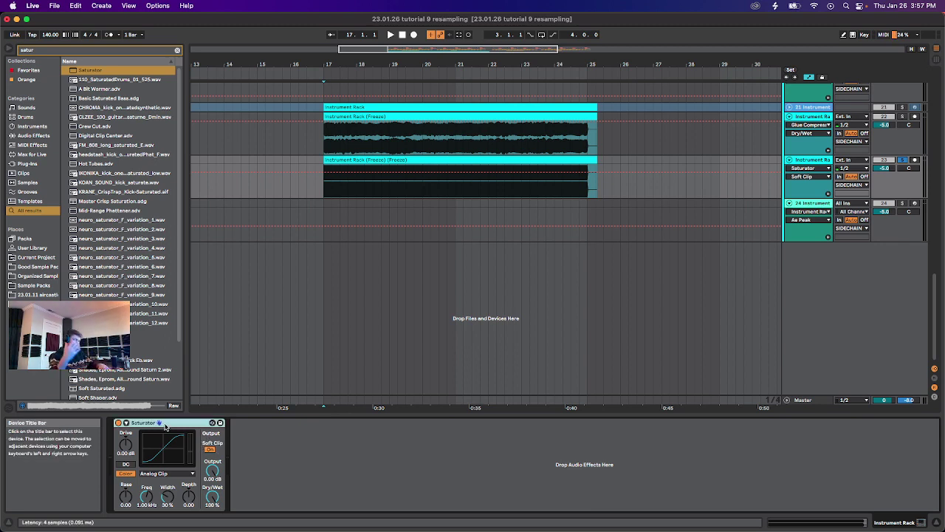
pyautogui.press('Delete')
# Play the flattened clip on track 23 from bar 17 and examine its waveform shape closely against track 22's clip.
pyautogui.click(327, 185)
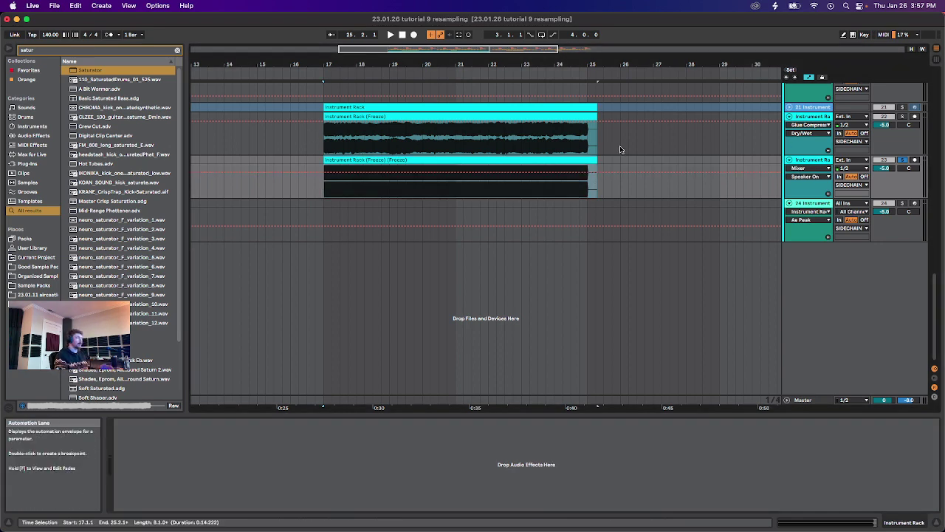
pyautogui.press('space')
pyautogui.scroll(12, 353, 193)
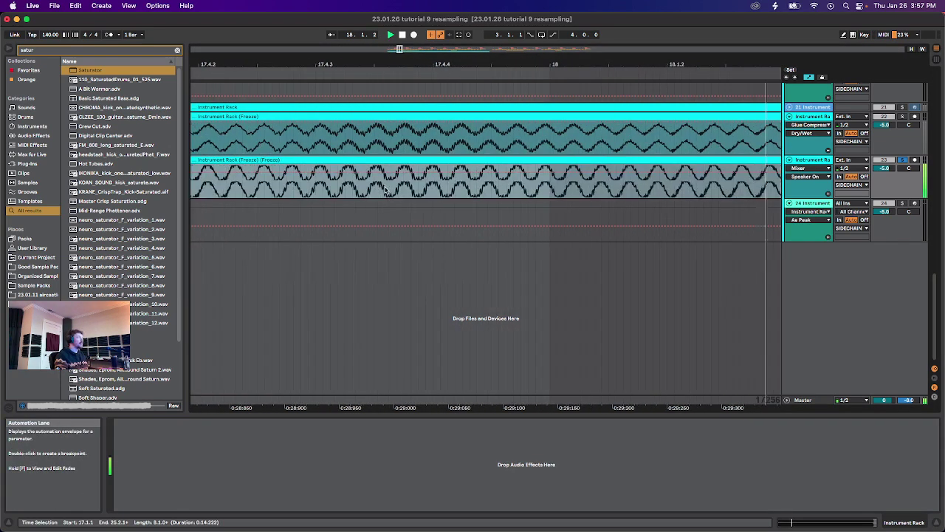
pyautogui.scroll(-4, 352, 193)
pyautogui.scroll(4, 446, 191)
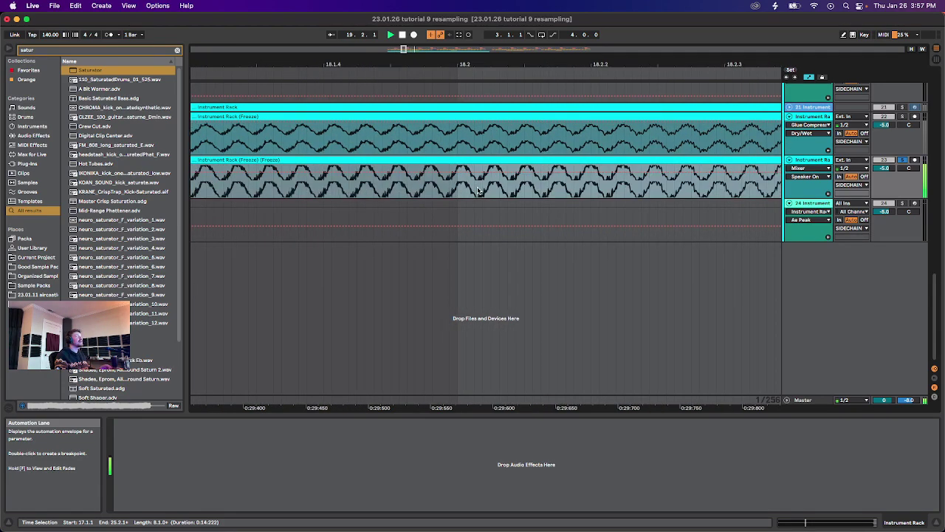
pyautogui.scroll(-4, 517, 191)
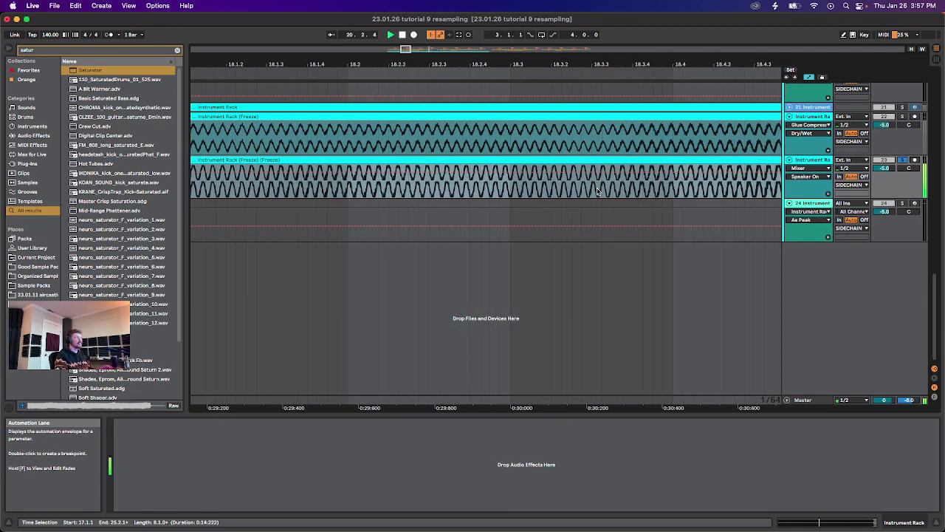
pyautogui.scroll(-6, 602, 191)
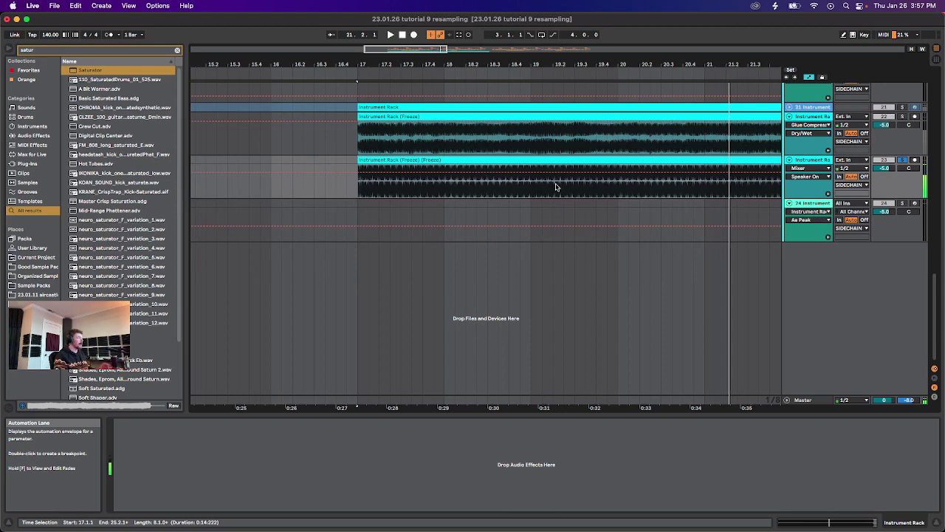
pyautogui.scroll(10, 556, 187)
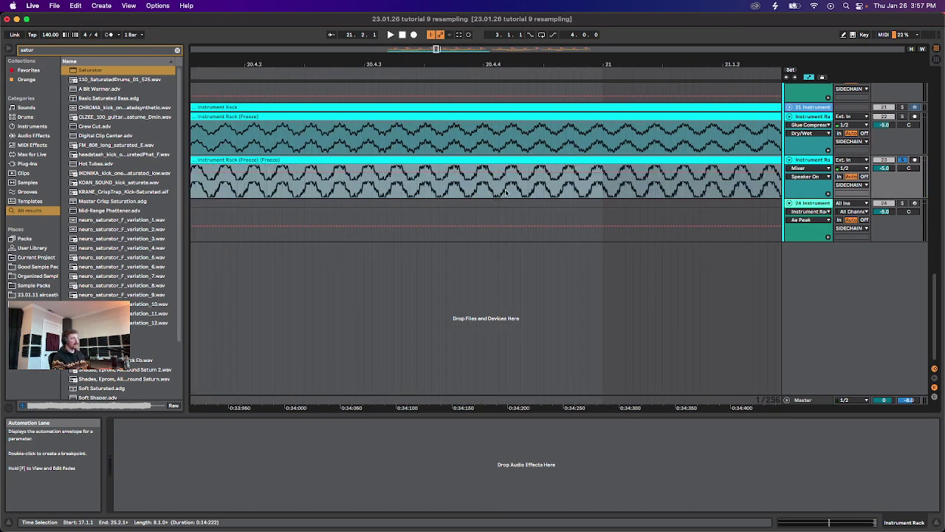
pyautogui.scroll(-2, 593, 189)
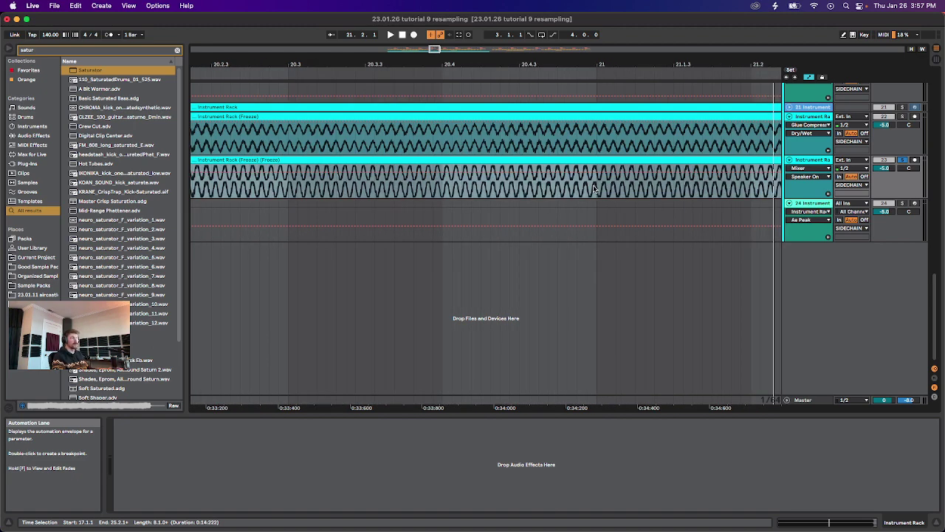
pyautogui.scroll(2, 530, 199)
pyautogui.scroll(-10, 529, 198)
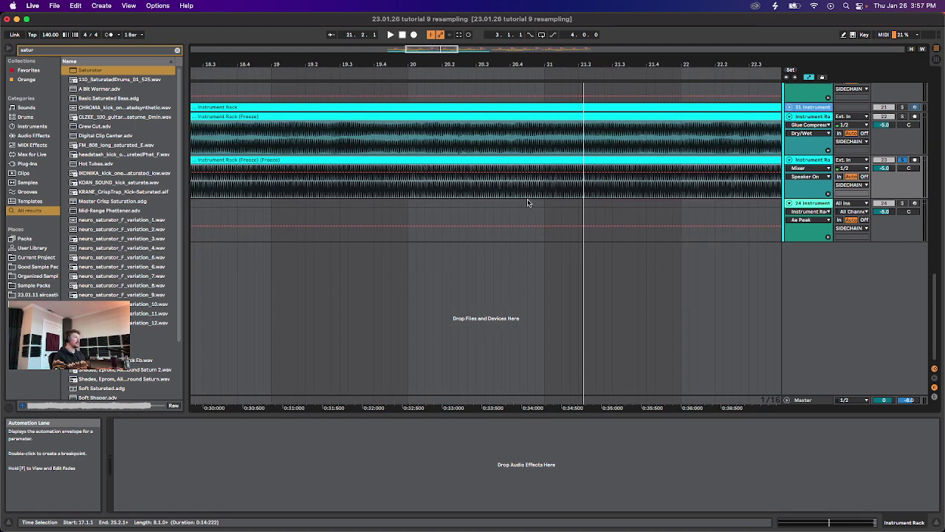
# Add a Spectrum analyzer to track 23 and play the flattened clip through it.
pyautogui.press('super+f')
pyautogui.write('spectrum')
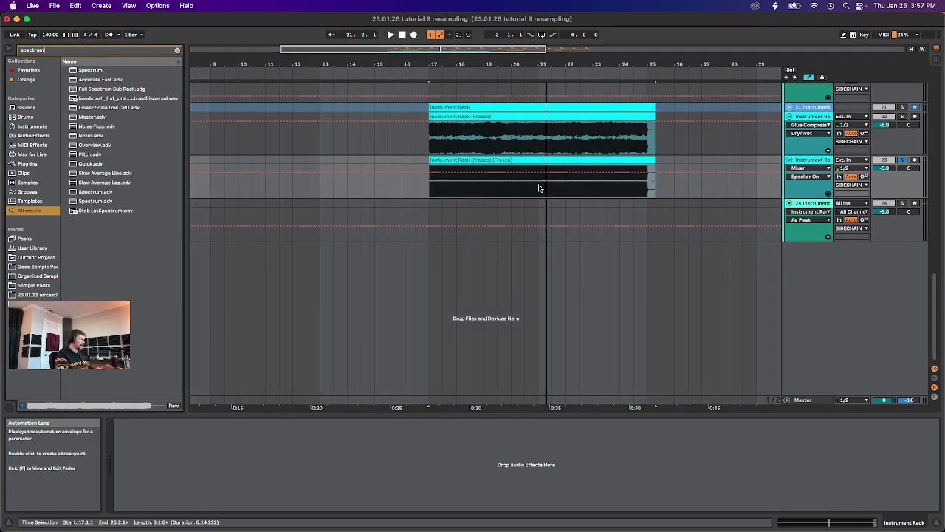
pyautogui.press('Return')
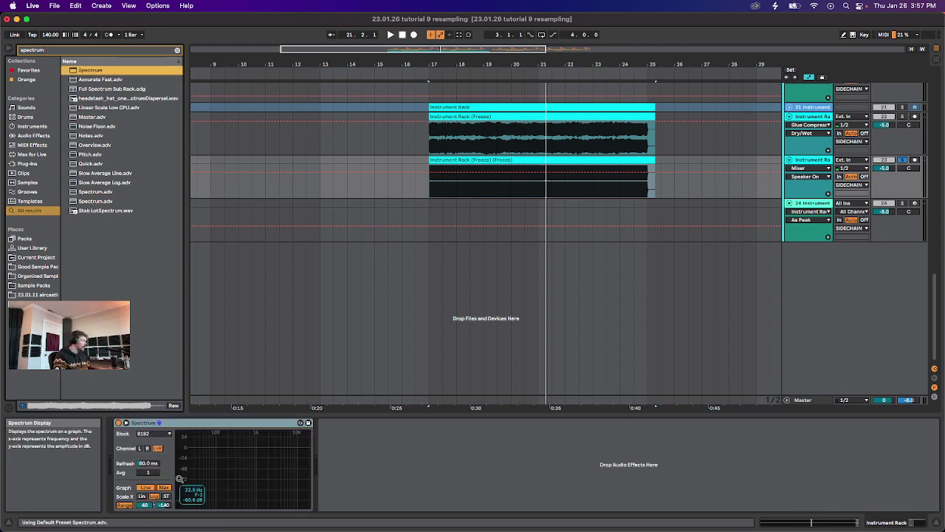
pyautogui.press('space')
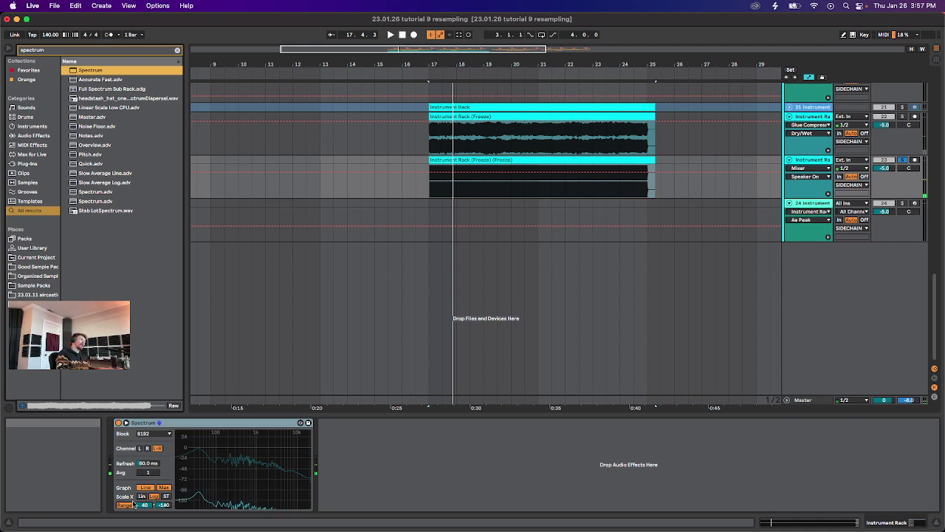
# Try Spectrum's automatic dynamic range during playback, and restore the manual range of 40 to -140 dB.
pyautogui.moveTo(145, 504)
pyautogui.mouseDown()
pyautogui.moveTo(145, 524)
pyautogui.moveTo(145, 505)
pyautogui.mouseUp()
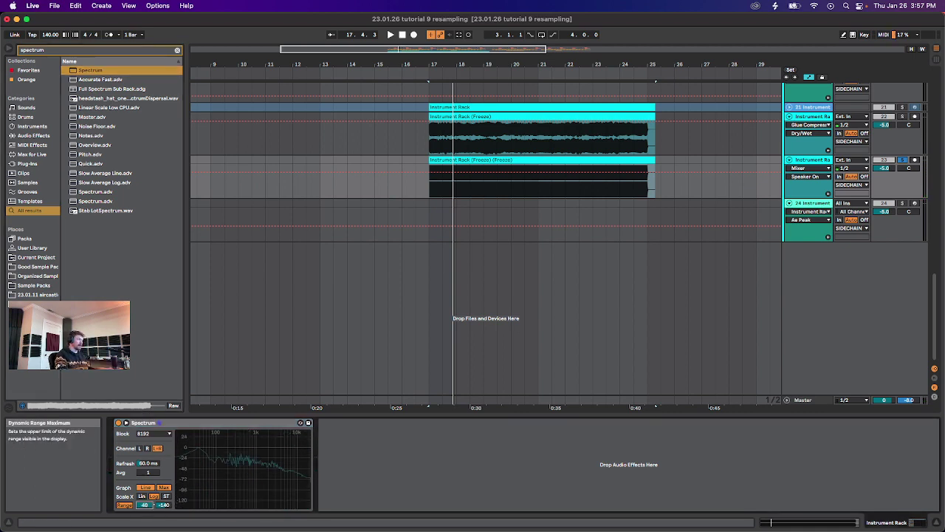
pyautogui.click(125, 505)
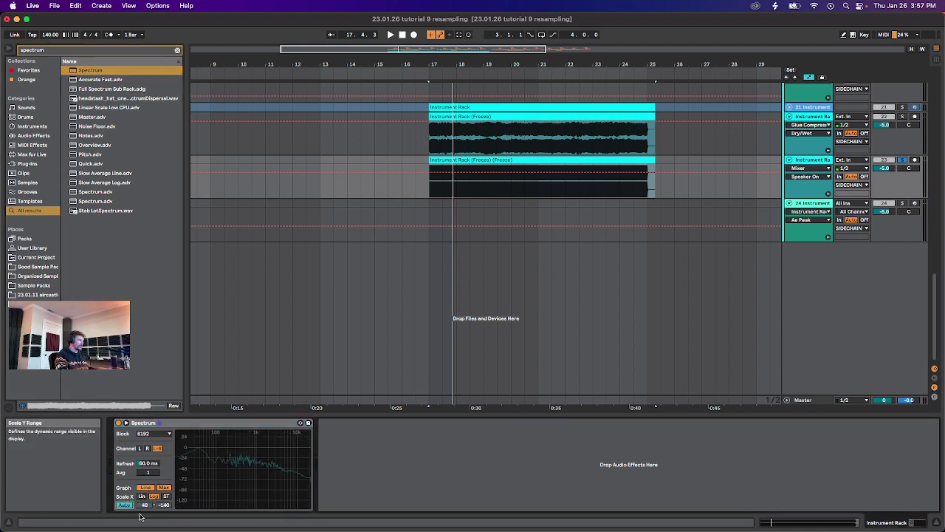
pyautogui.press('space')
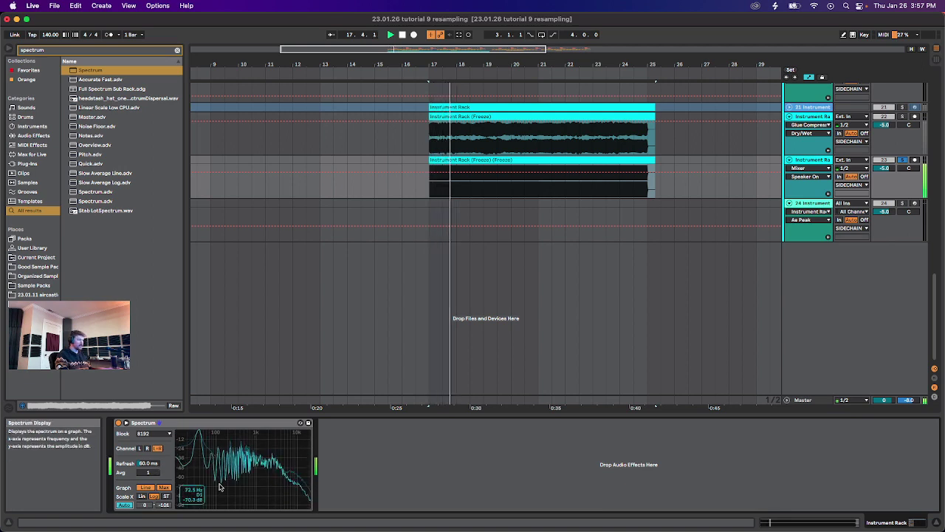
pyautogui.click(123, 505)
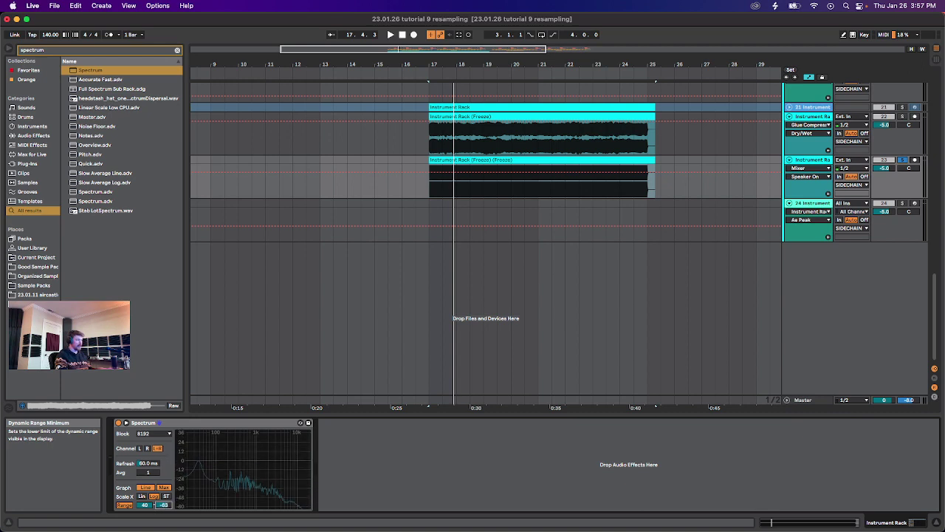
pyautogui.moveTo(163, 504); pyautogui.dragTo(168, 511)
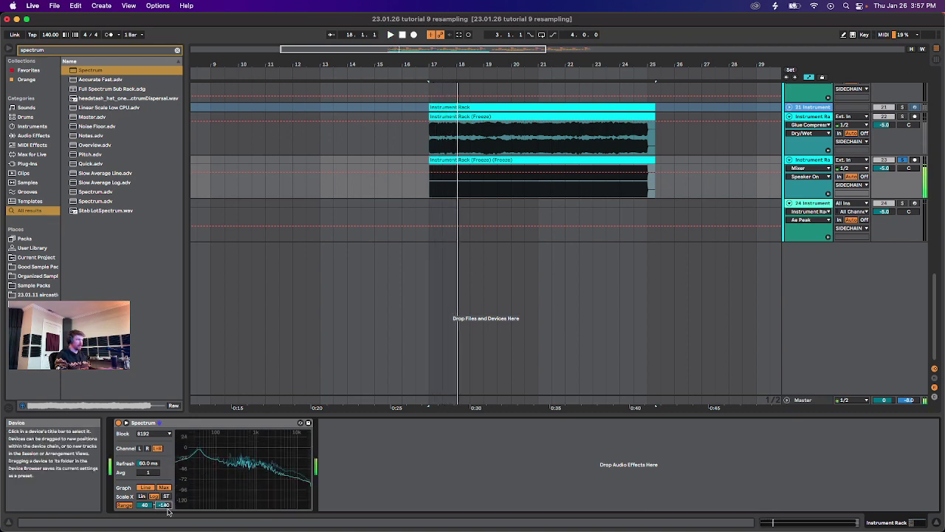
# Play the flattened clip and examine its frequency balance from the lows to the highs in Spectrum.
pyautogui.moveTo(177, 461)
pyautogui.press('space')
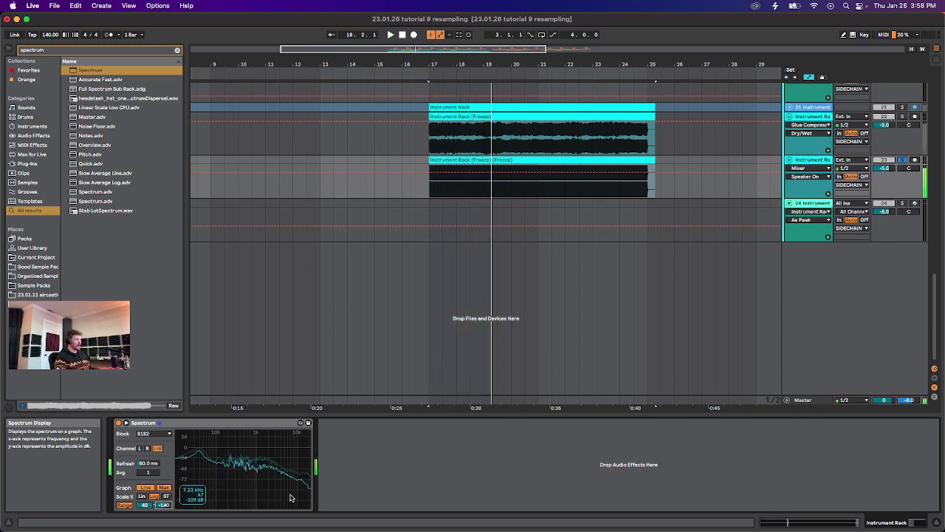
pyautogui.press('space')
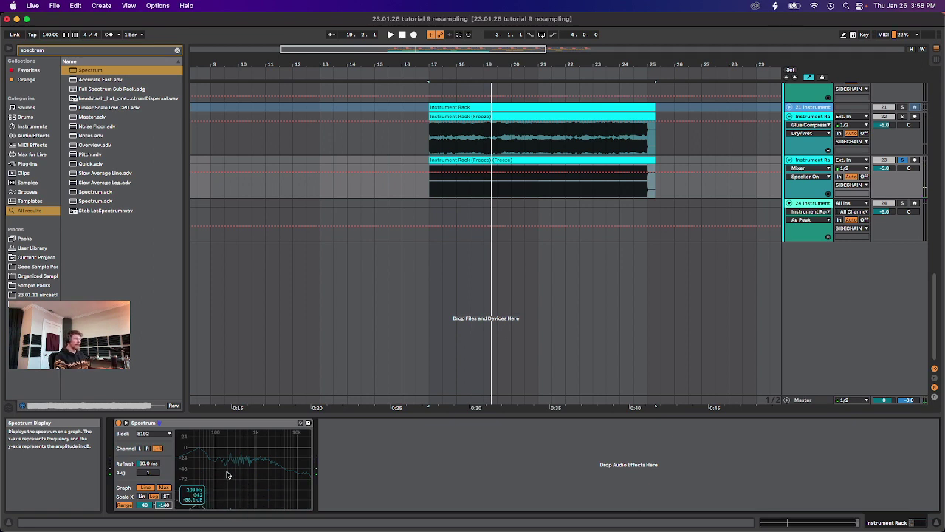
# Replay the flattened clip on track 23 briefly and check its low-frequency peak in Spectrum.
pyautogui.press('space')
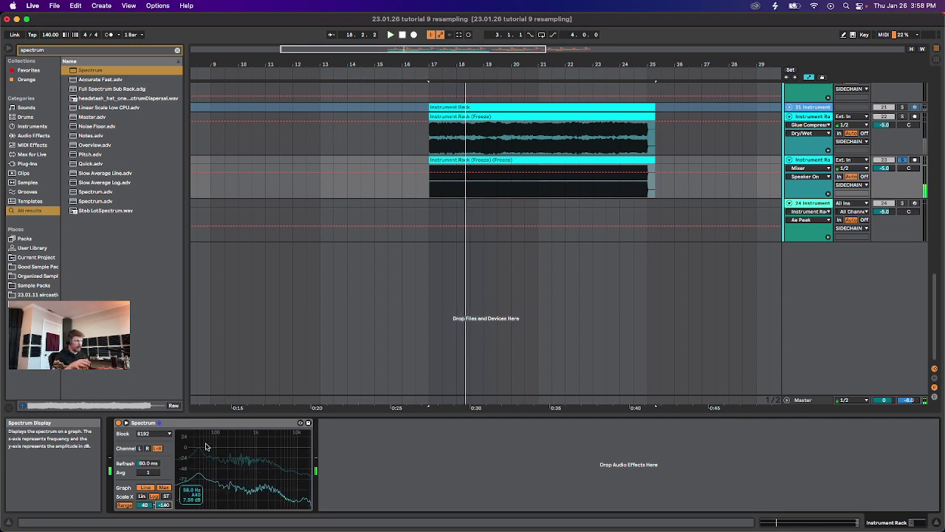
pyautogui.press('space')
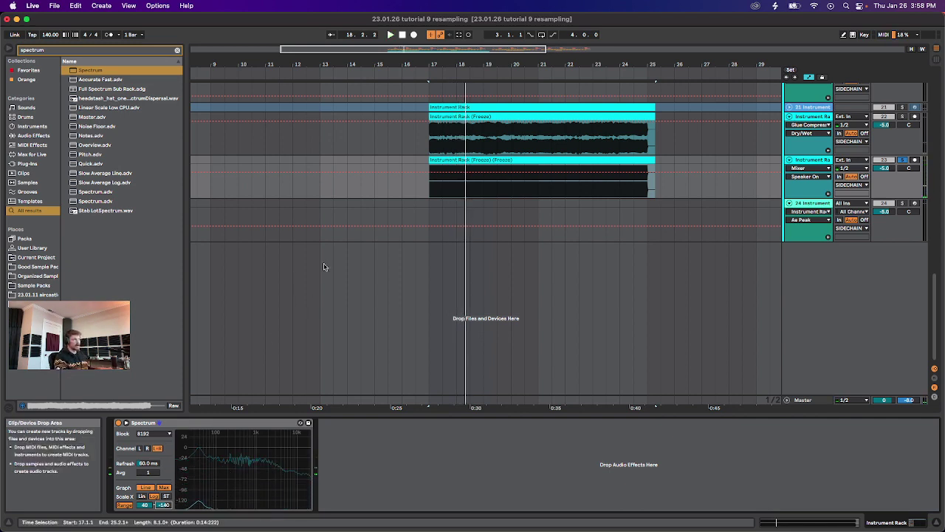
# Trim the flattened clip on track 23 to end exactly at bar 25, and consolidate it into one eight-bar clip.
pyautogui.click(429, 189)
pyautogui.click(571, 161)
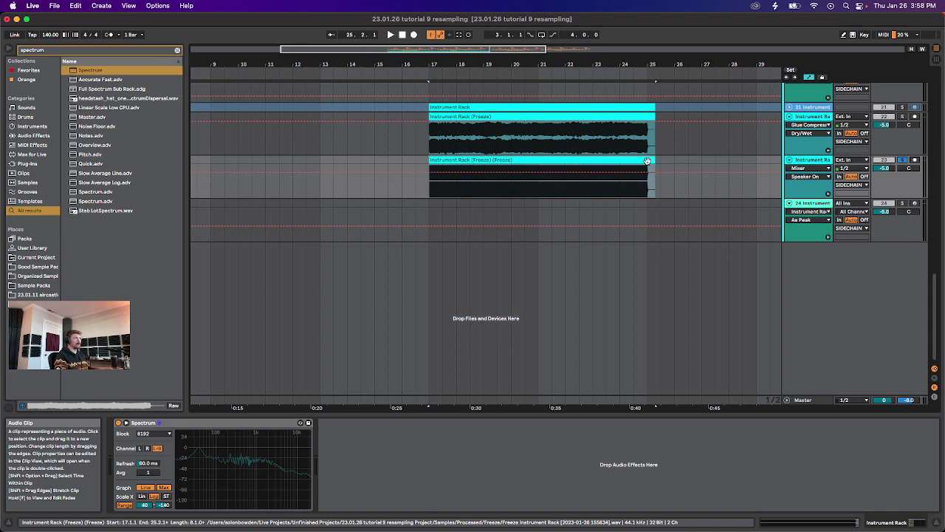
pyautogui.scroll(5, 655, 161)
pyautogui.moveTo(657, 162); pyautogui.dragTo(630, 165)
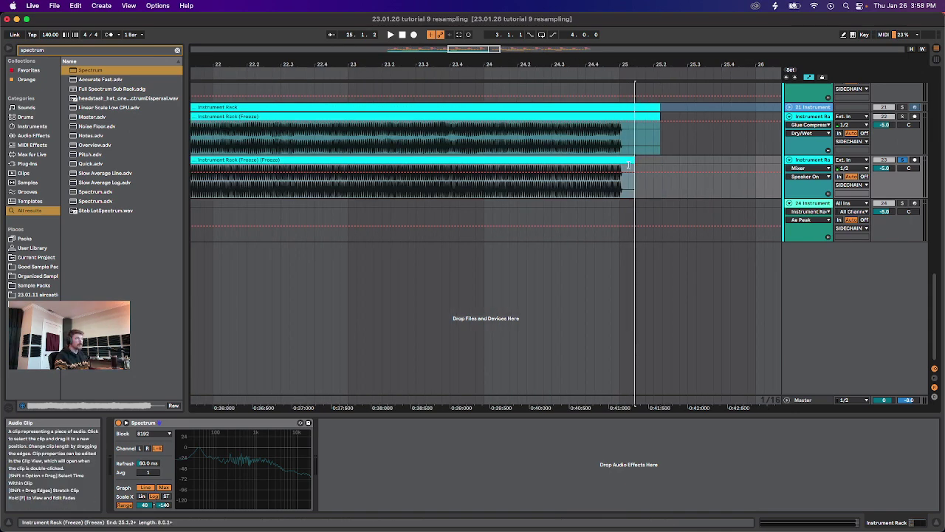
pyautogui.scroll(-5, 619, 168)
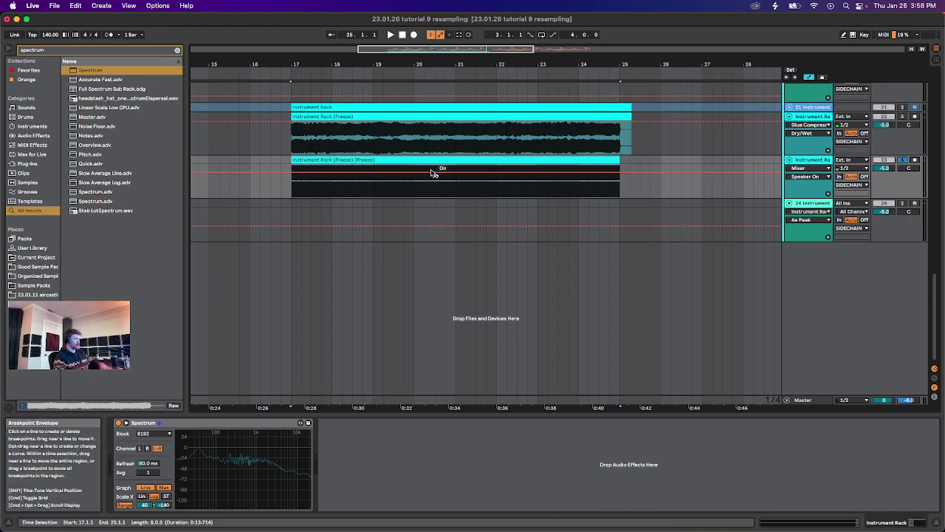
pyautogui.press('super+j')
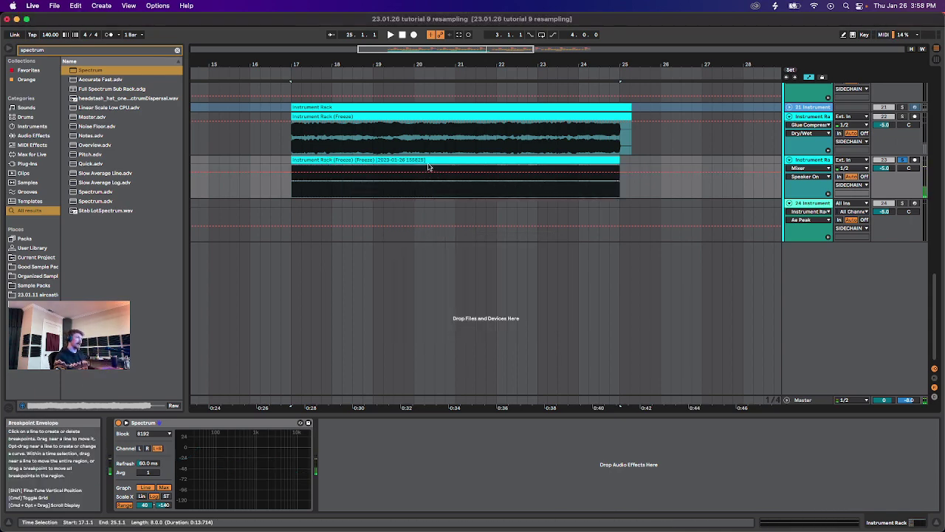
pyautogui.rightClick(369, 163)
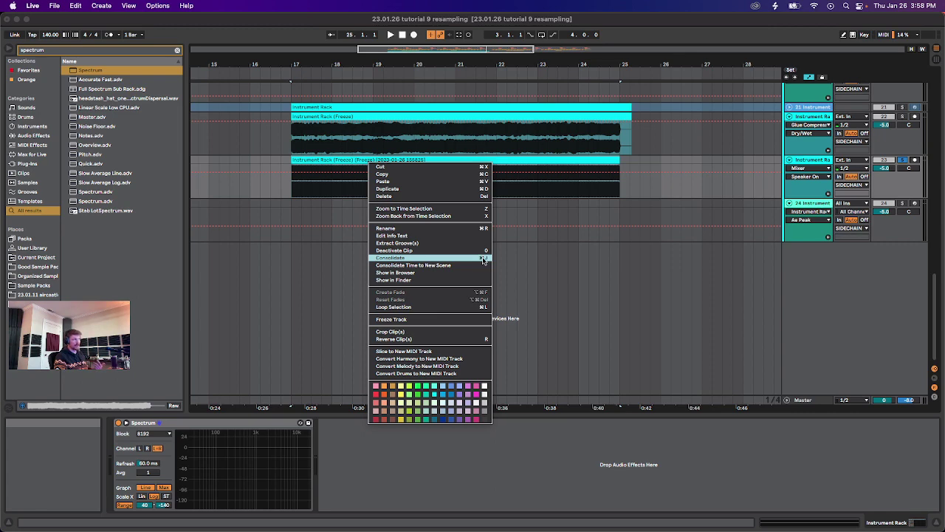
pyautogui.click(329, 194)
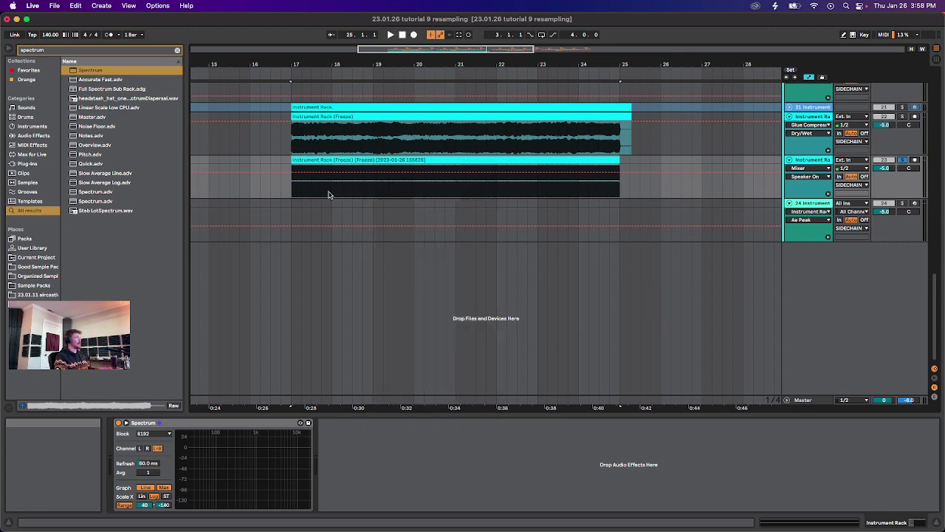
# Try shortening the consolidated clip on track 23 from its end, and restore the end to bar 25.
pyautogui.click(453, 160)
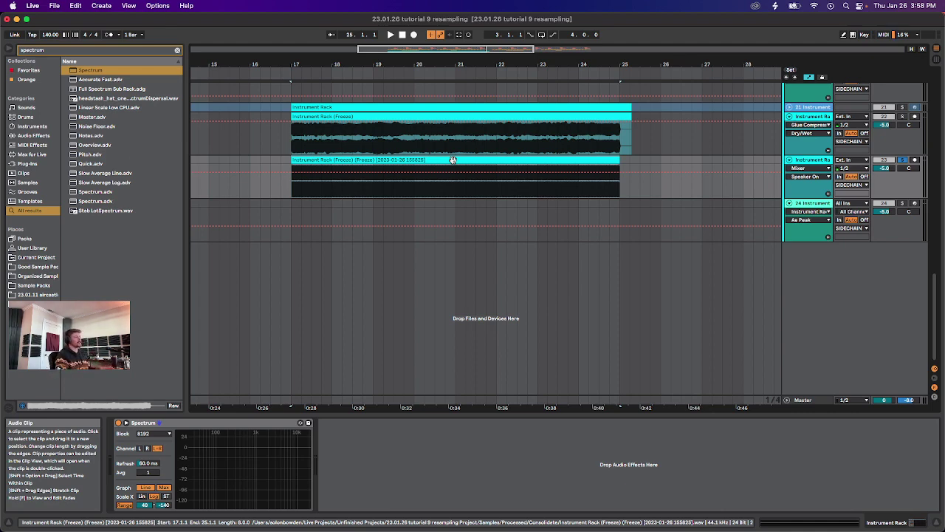
pyautogui.click(629, 168)
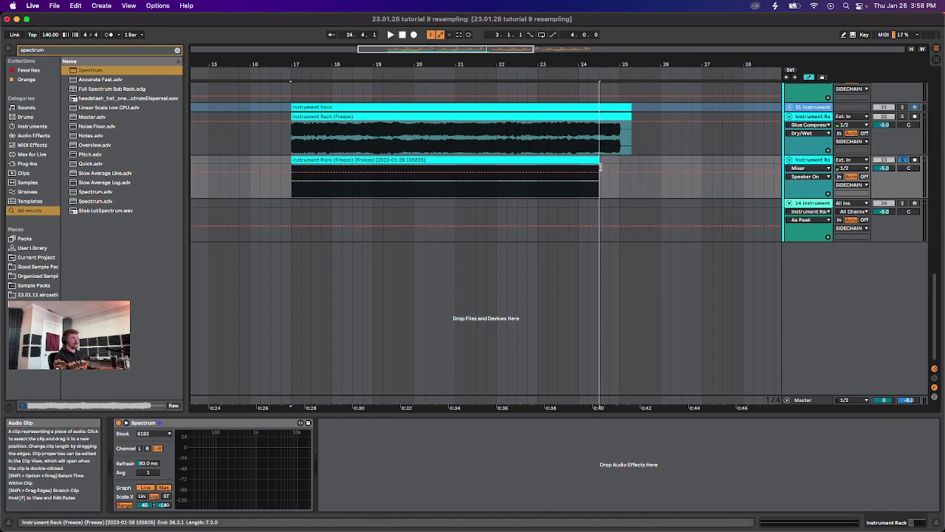
pyautogui.moveTo(718, 158); pyautogui.dragTo(624, 158)
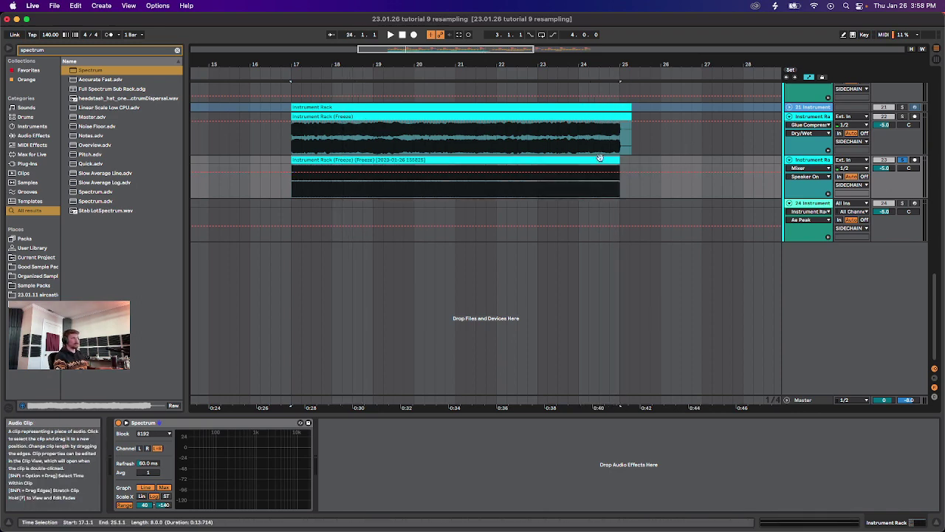
# Open the consolidated clip and examine its waveform closely at the start and end, around bars 17 and 25.
pyautogui.doubleClick(540, 159)
pyautogui.scroll(10, 293, 187)
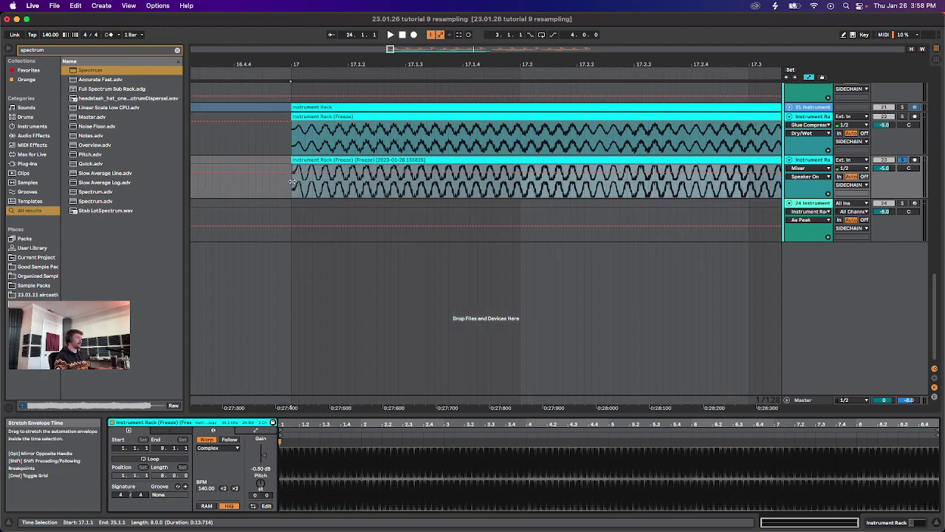
pyautogui.scroll(-6, 294, 189)
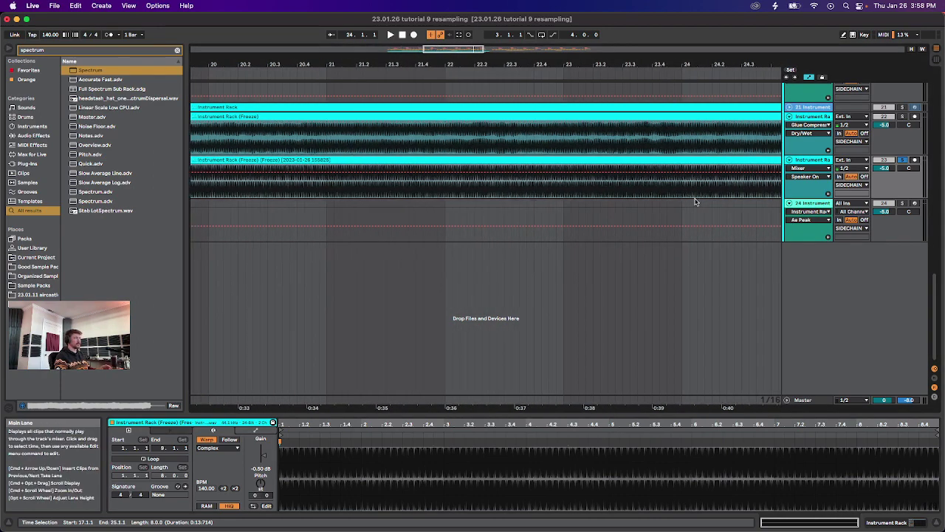
pyautogui.hscroll(10, 696, 200)
pyautogui.scroll(5, 558, 191)
pyautogui.scroll(-6, 559, 192)
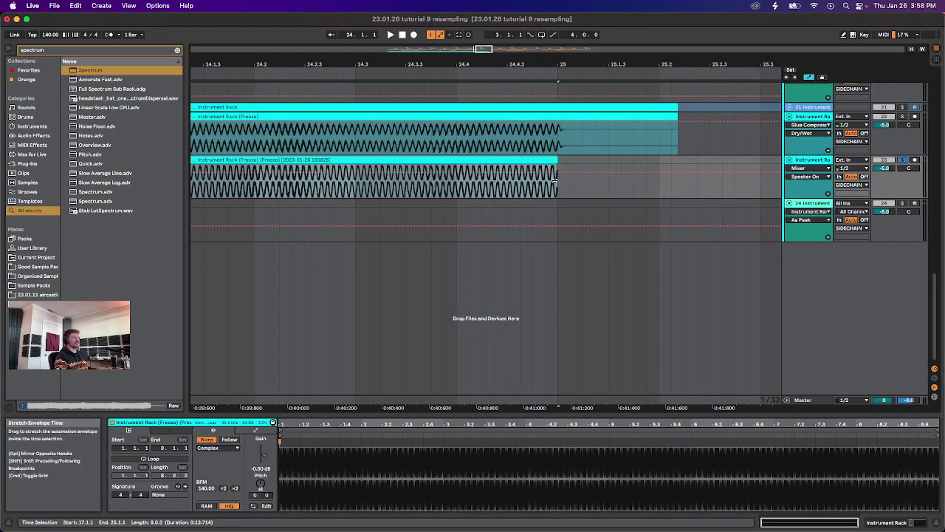
pyautogui.scroll(-5, 556, 190)
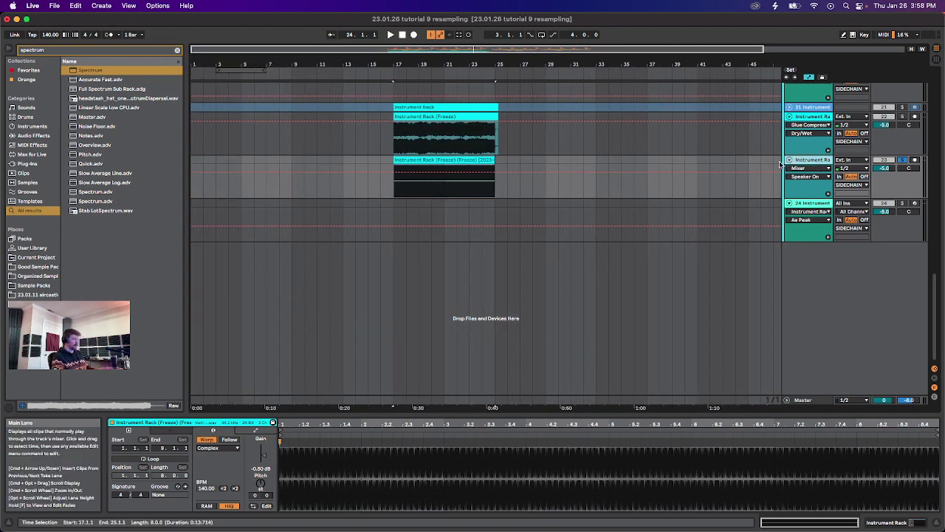
# Insert a new MIDI track directly below track 23.
pyautogui.press('super+shift+t')
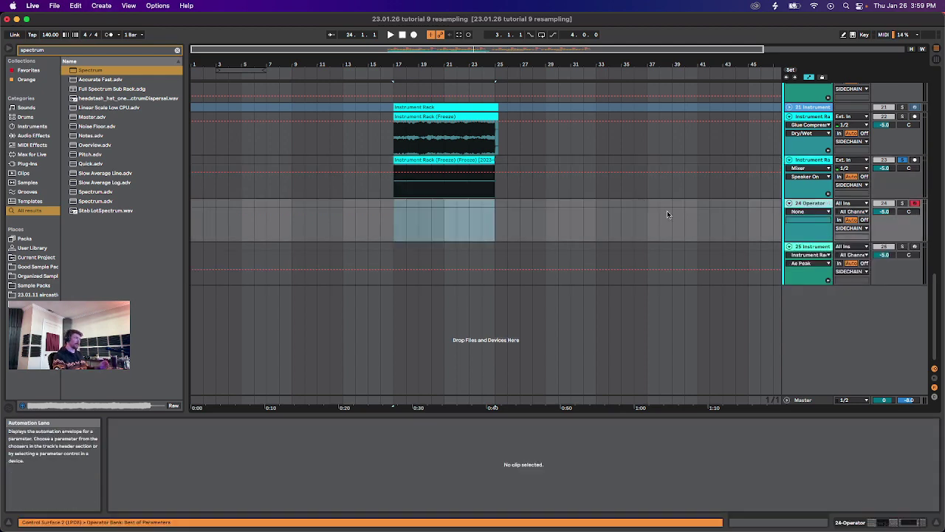
pyautogui.rightClick(831, 207)
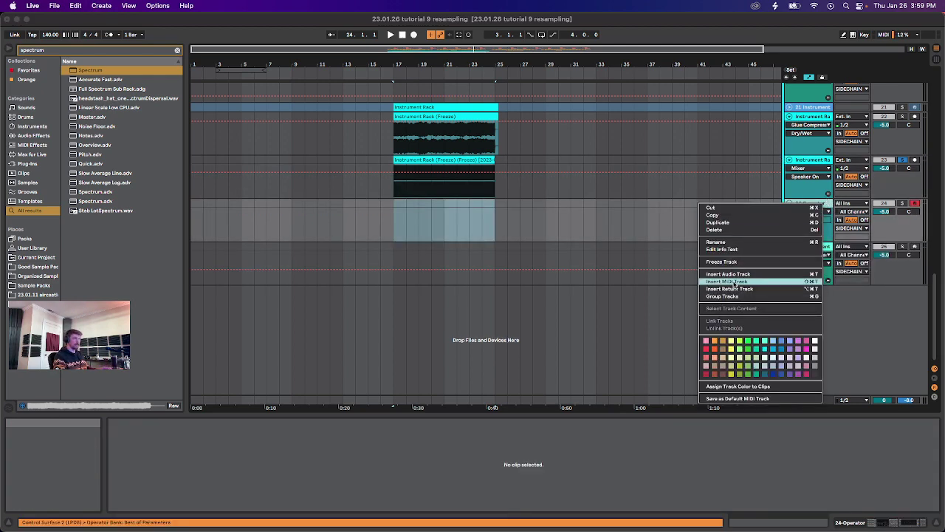
pyautogui.click(379, 217)
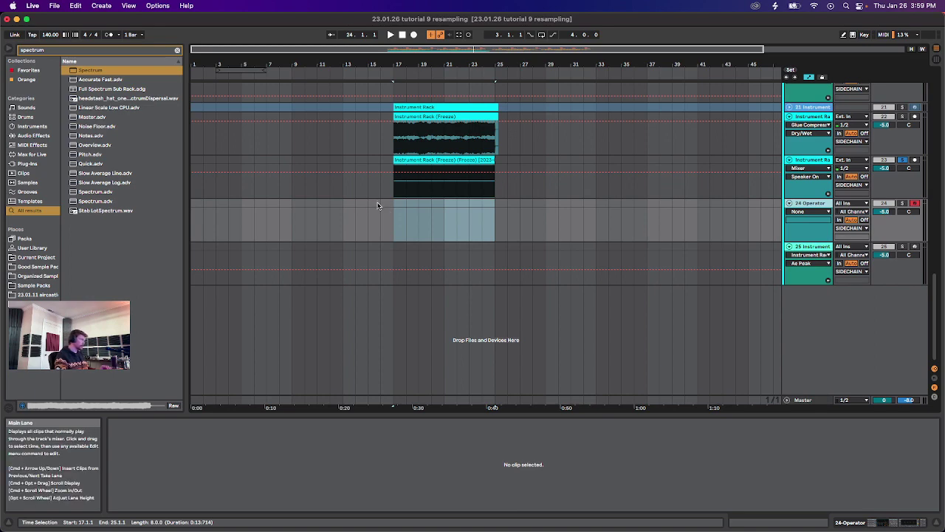
# Replace Operator with Sampler on the new track 24, and load track 23's consolidated clip into it as the sample.
pyautogui.press('super+f')
pyautogui.write('sempler')
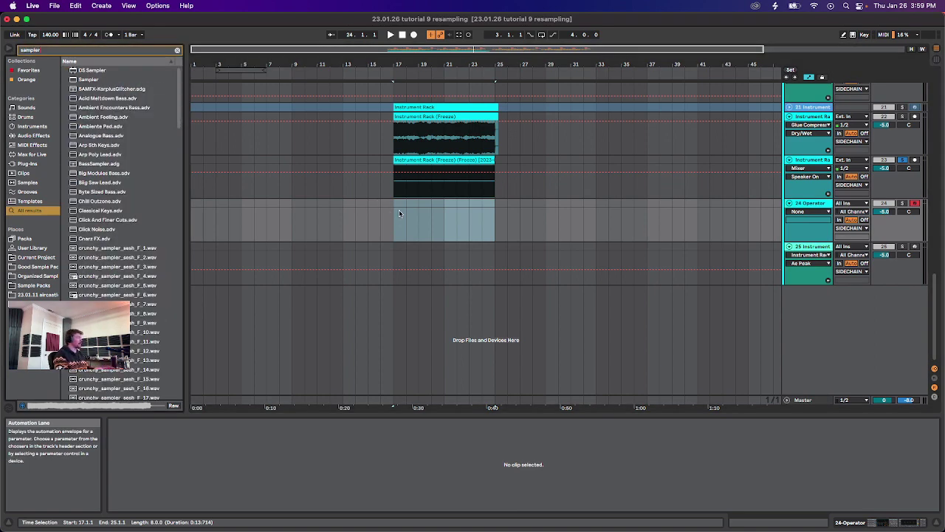
pyautogui.press('Down')
pyautogui.press('Down')
pyautogui.moveTo(398, 211); pyautogui.dragTo(397, 216)
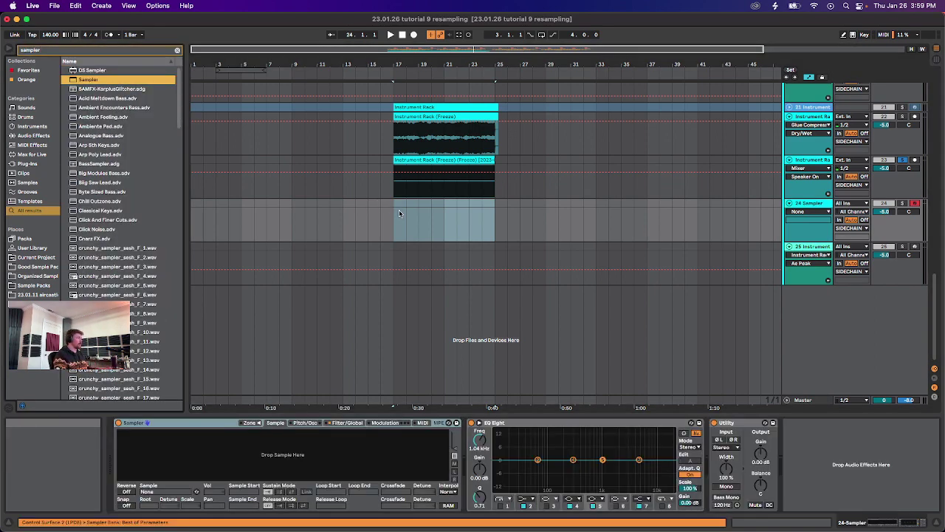
pyautogui.click(198, 423)
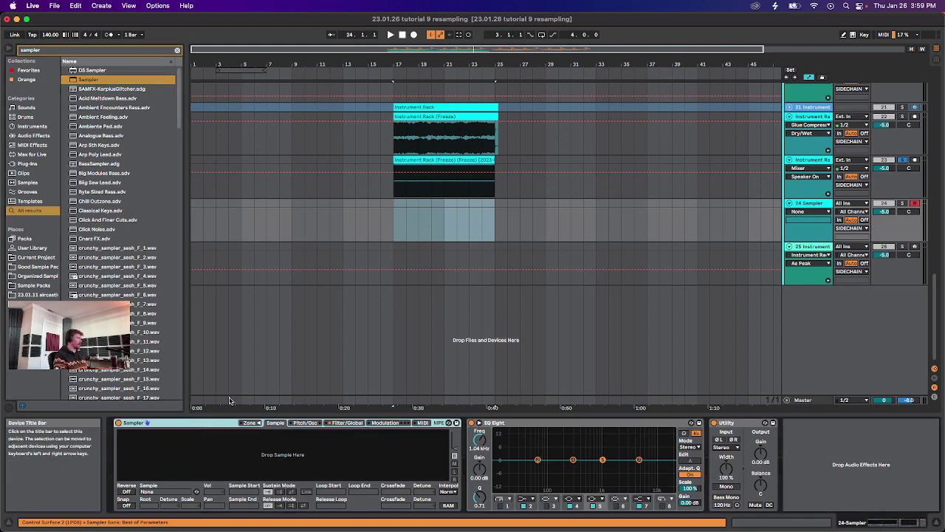
pyautogui.moveTo(451, 160); pyautogui.dragTo(278, 452)
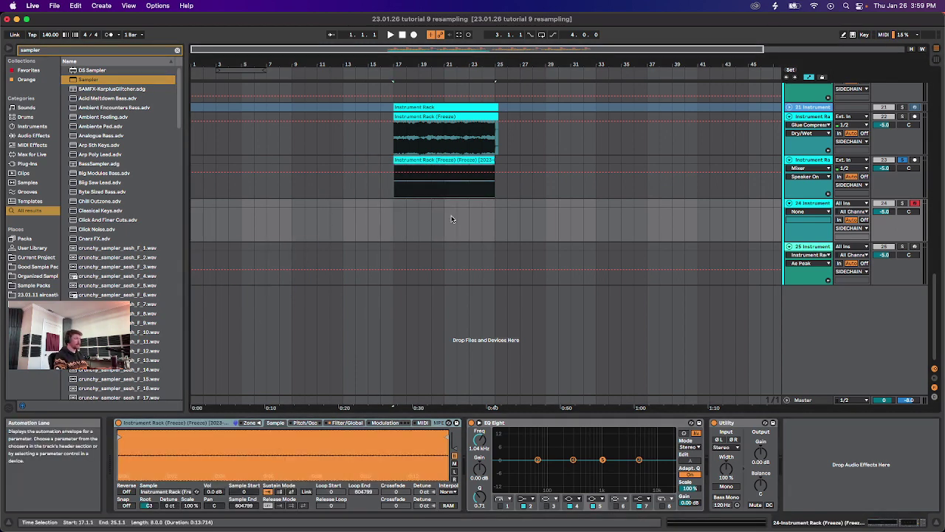
# Solo track 24 and set Sampler's root key to D#0, matching the note in track 21's MIDI clip.
pyautogui.click(435, 159)
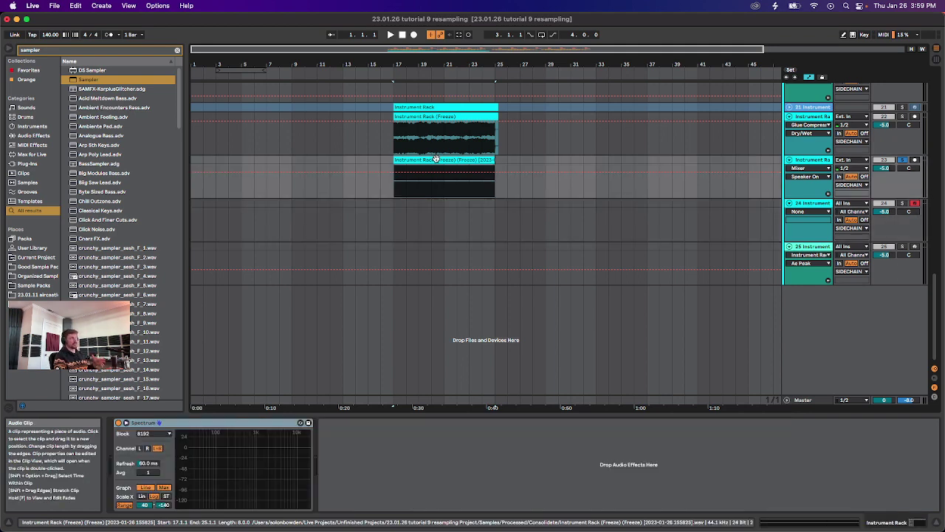
pyautogui.click(439, 109)
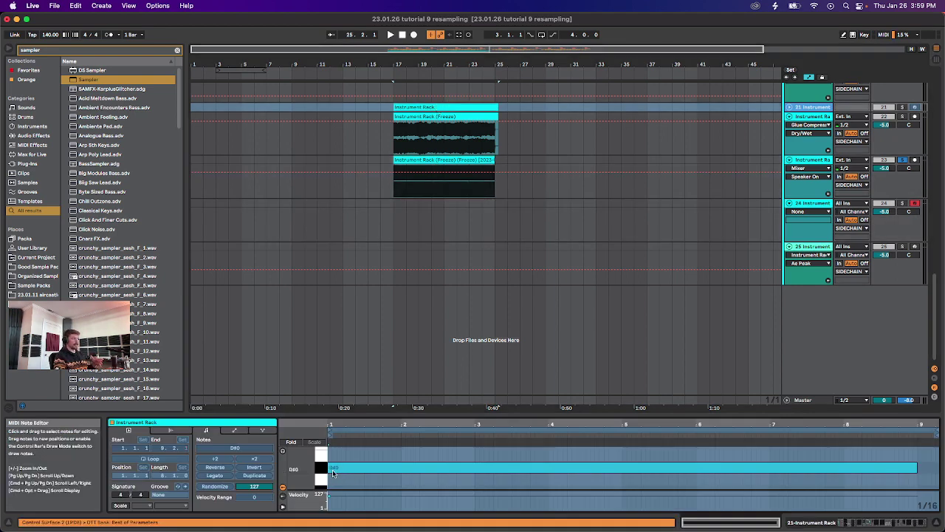
pyautogui.click(810, 204)
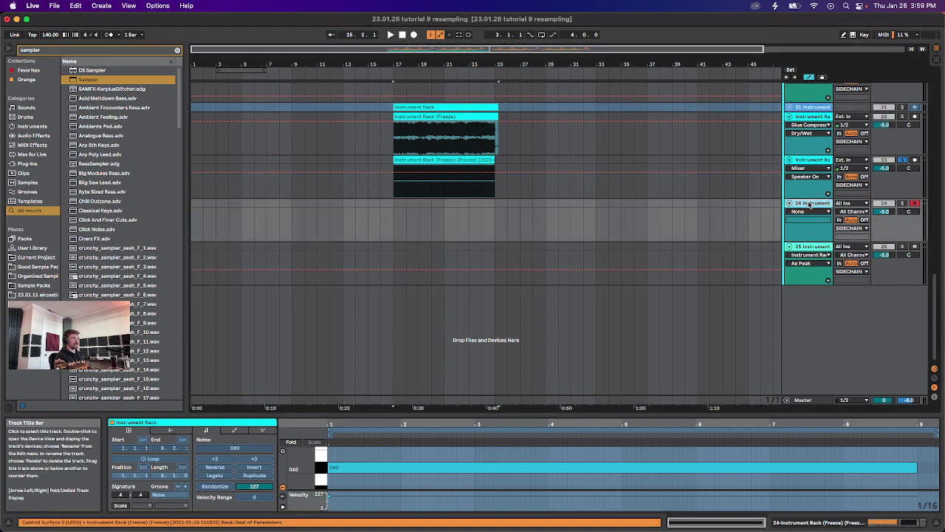
pyautogui.doubleClick(810, 204)
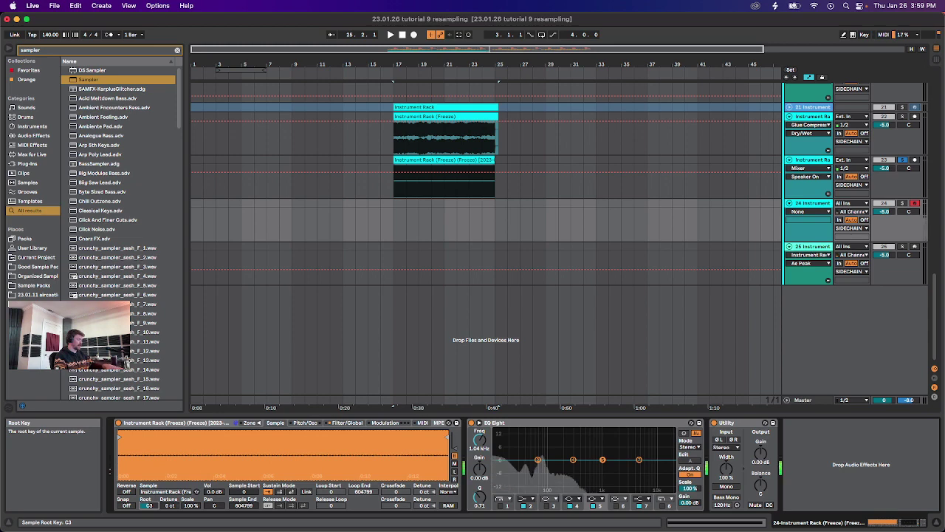
pyautogui.moveTo(149, 506); pyautogui.dragTo(149, 529)
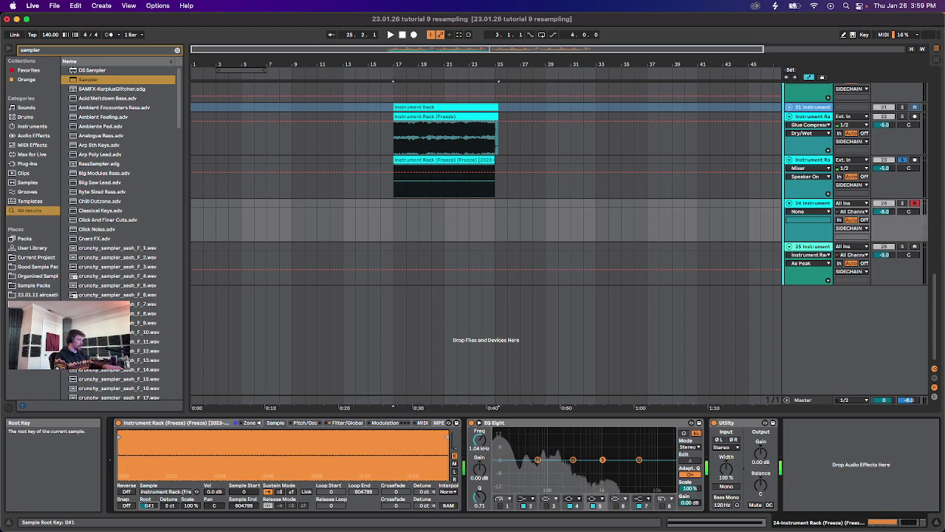
pyautogui.click(902, 204)
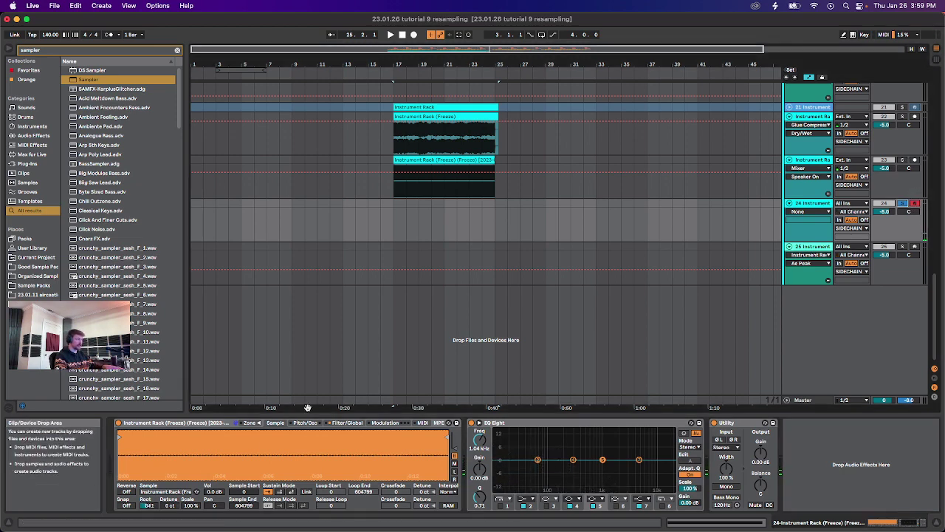
pyautogui.moveTo(149, 506); pyautogui.dragTo(149, 521)
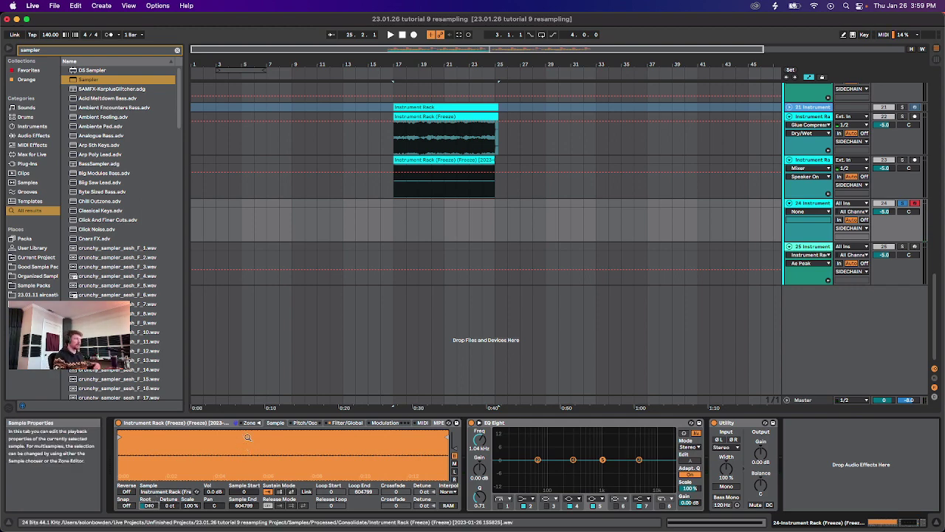
# Set Sampler's global volume to 0 dB and limit it to 1 voice.
pyautogui.click(344, 423)
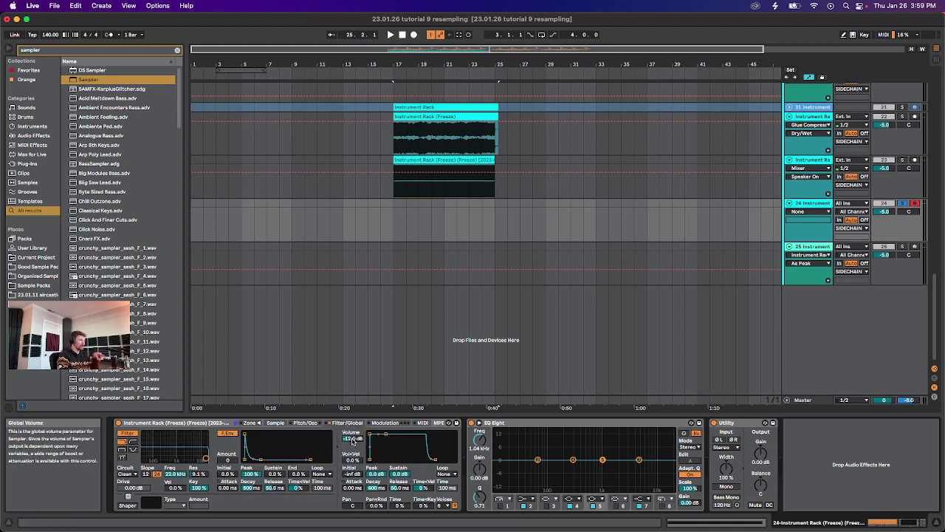
pyautogui.click(353, 438)
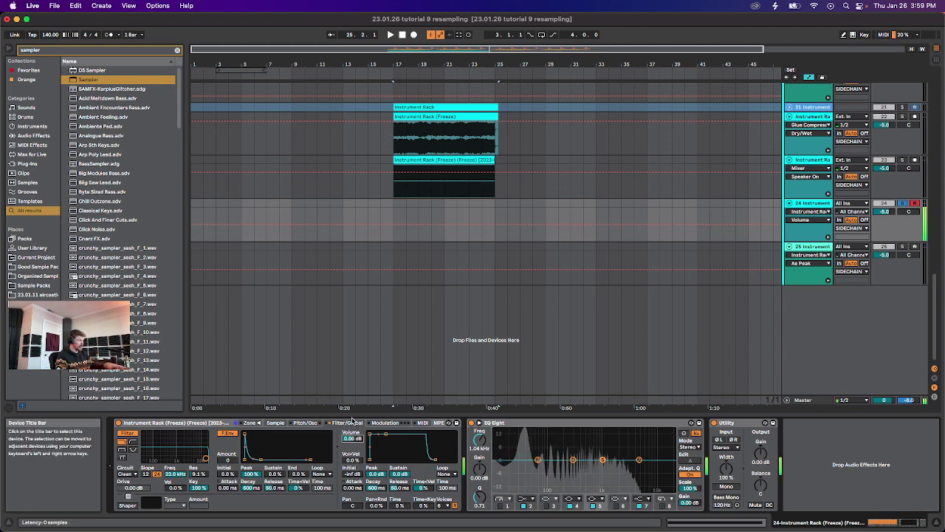
pyautogui.click(442, 505)
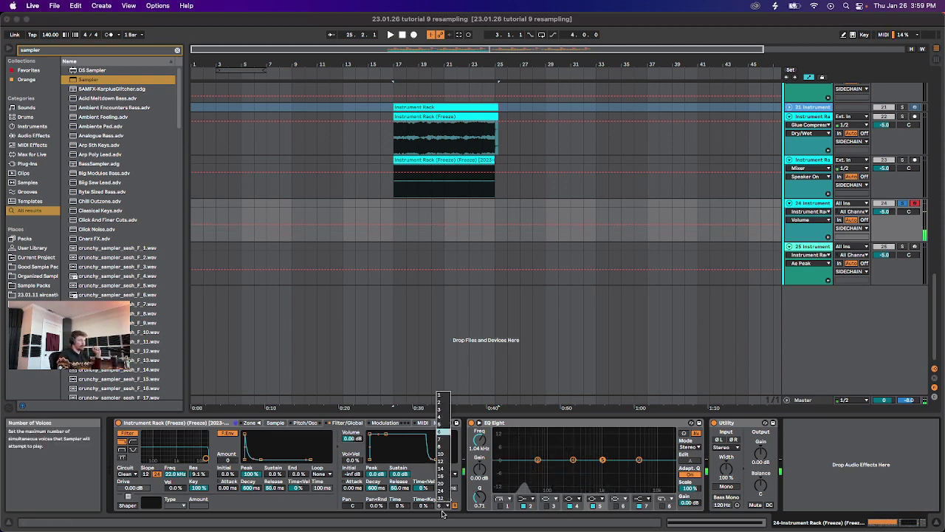
pyautogui.click(442, 396)
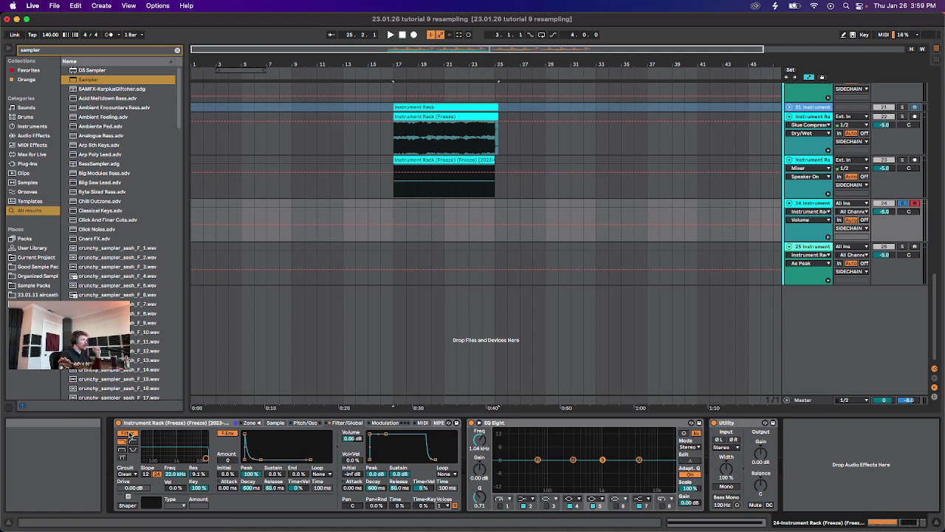
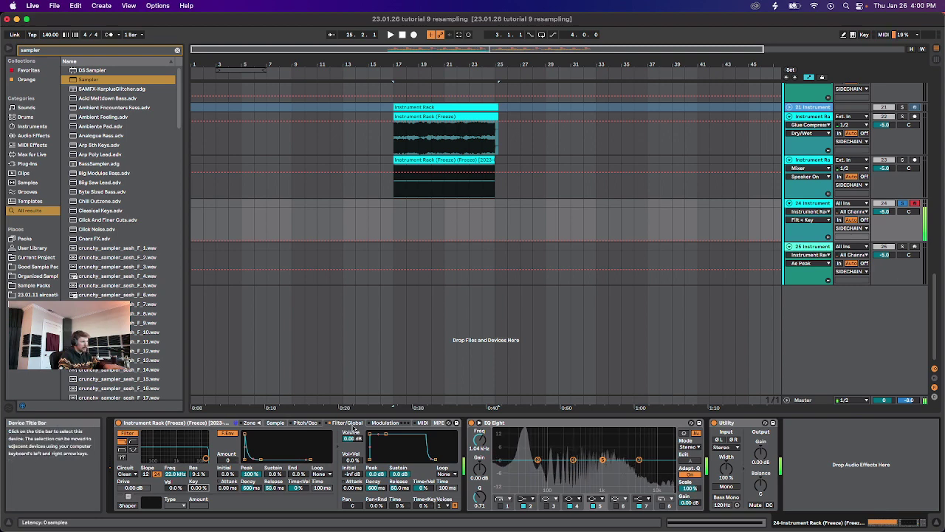
# Solo track 23 and play its clip from bar 17 for comparison, and return the solo to track 24.
pyautogui.click(394, 195)
pyautogui.press('space')
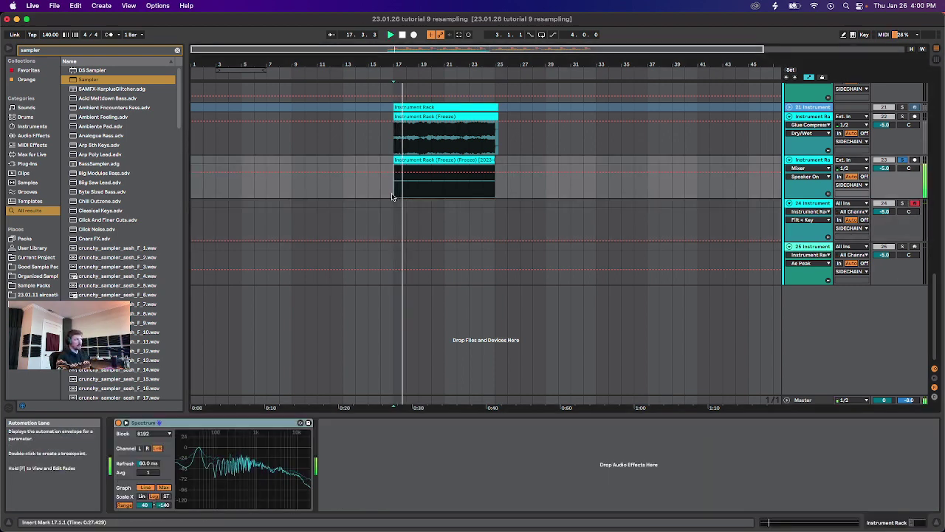
pyautogui.click(810, 204)
pyautogui.click(826, 211)
pyautogui.click(812, 214)
pyautogui.click(902, 203)
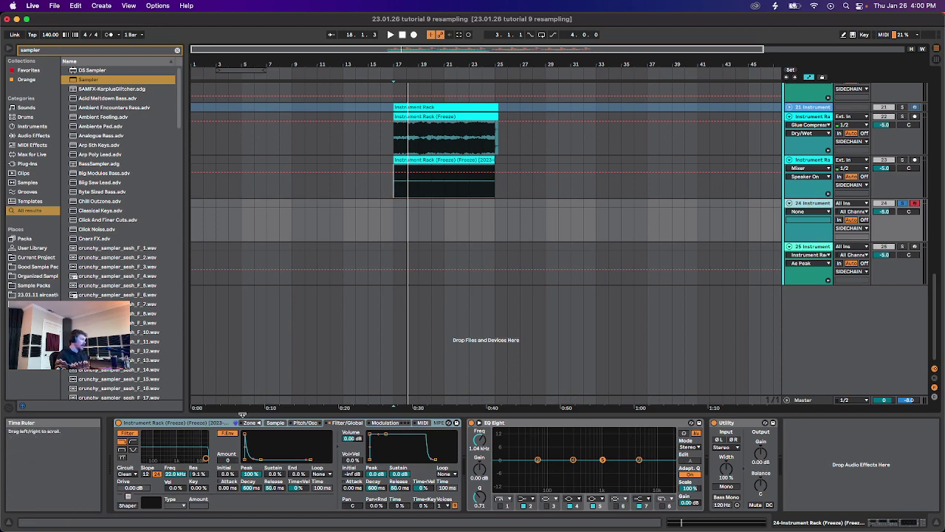
# Inspect the sample waveform in track 24's Sampler and compare it with the instrument rack on track 19.
pyautogui.click(272, 423)
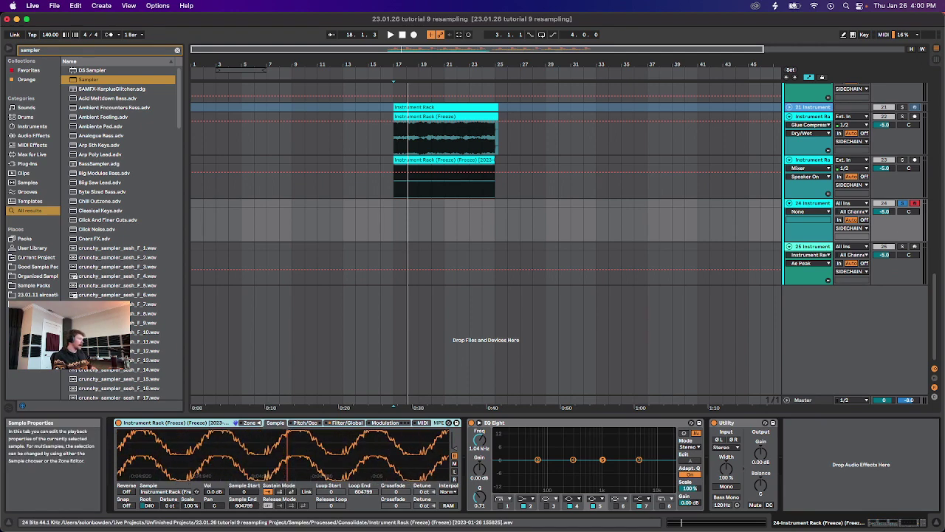
pyautogui.moveTo(287, 455); pyautogui.dragTo(288, 432)
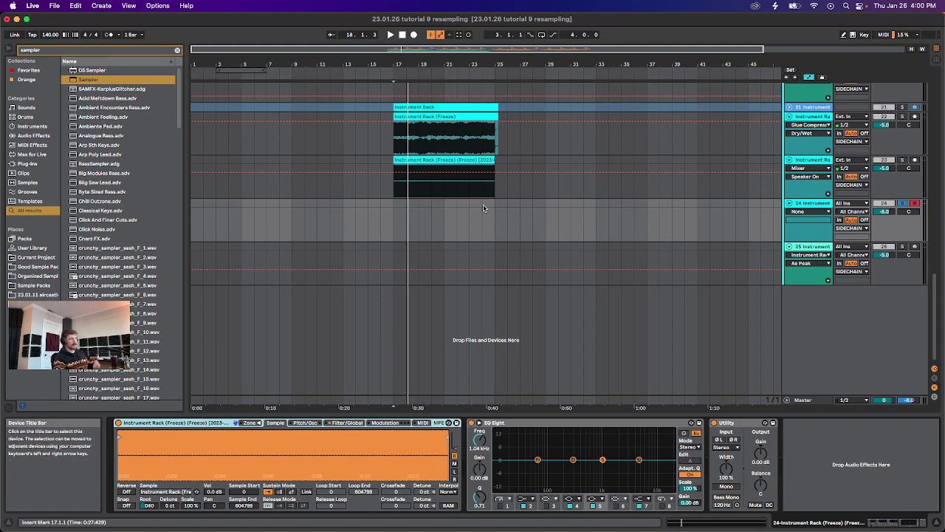
pyautogui.scroll(5, 480, 205)
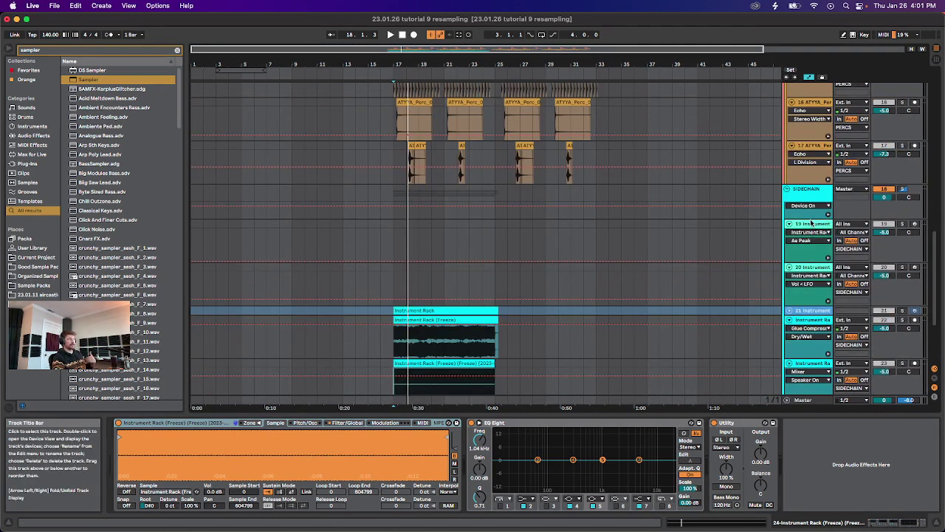
pyautogui.click(810, 255)
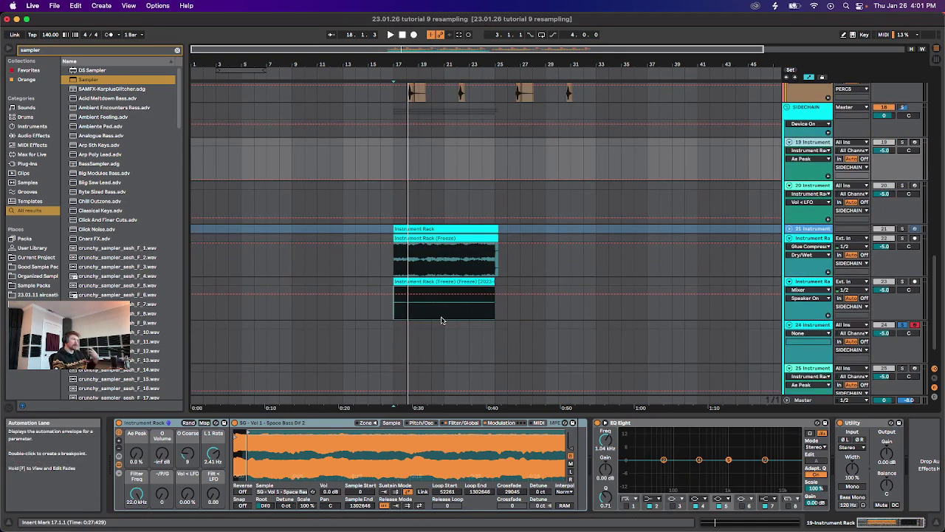
pyautogui.scroll(-3, 443, 318)
pyautogui.click(816, 330)
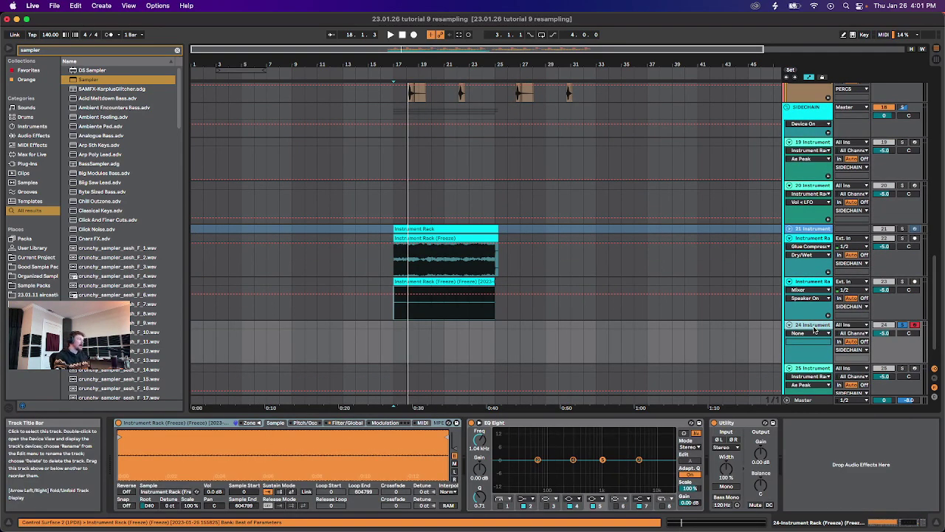
# Group track 24's Sampler into an Instrument Rack and show the rack's chain list and macro controls.
pyautogui.click(189, 421)
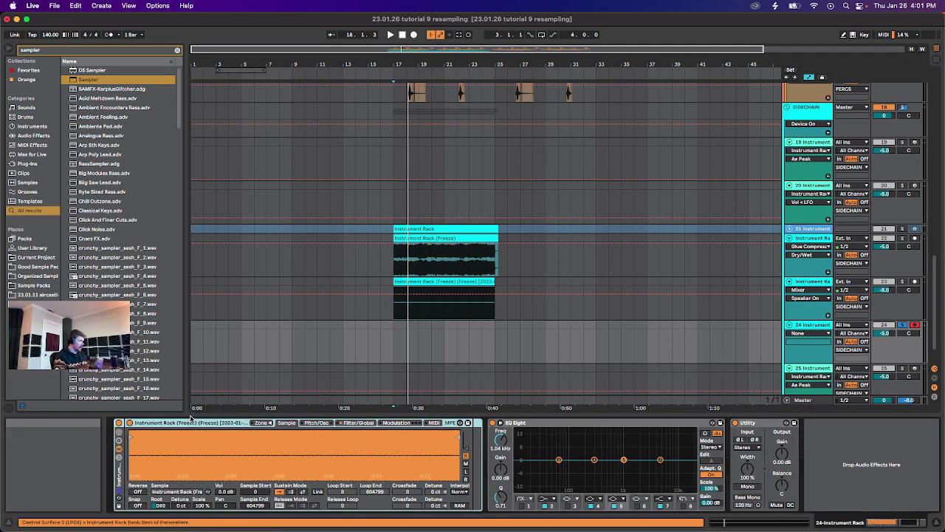
pyautogui.click(118, 448)
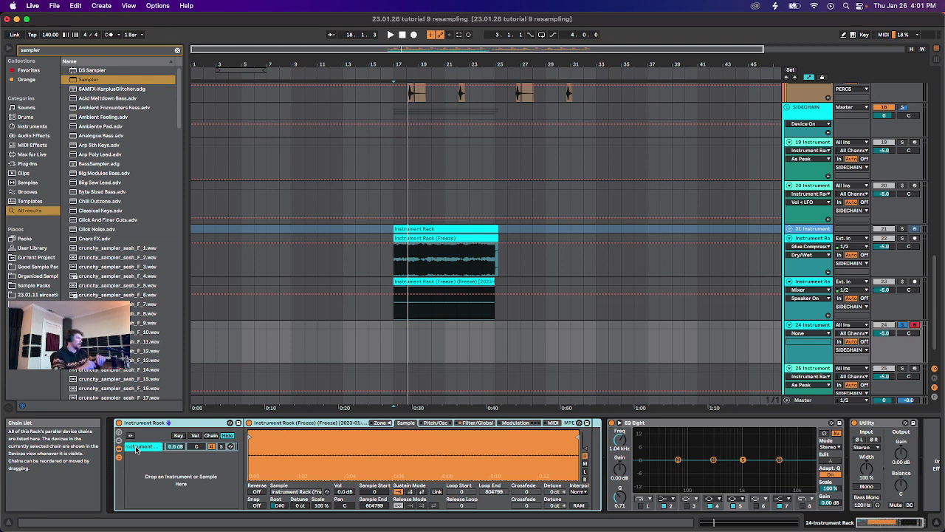
pyautogui.click(119, 431)
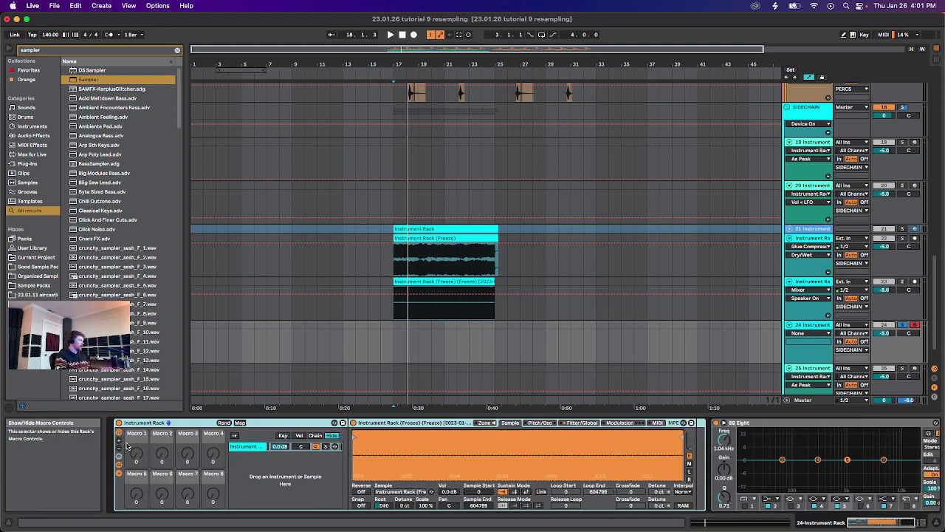
# Enable Sampler's auxiliary envelope and assign its destination A to Sample Offset with an amount of 100.
pyautogui.click(620, 423)
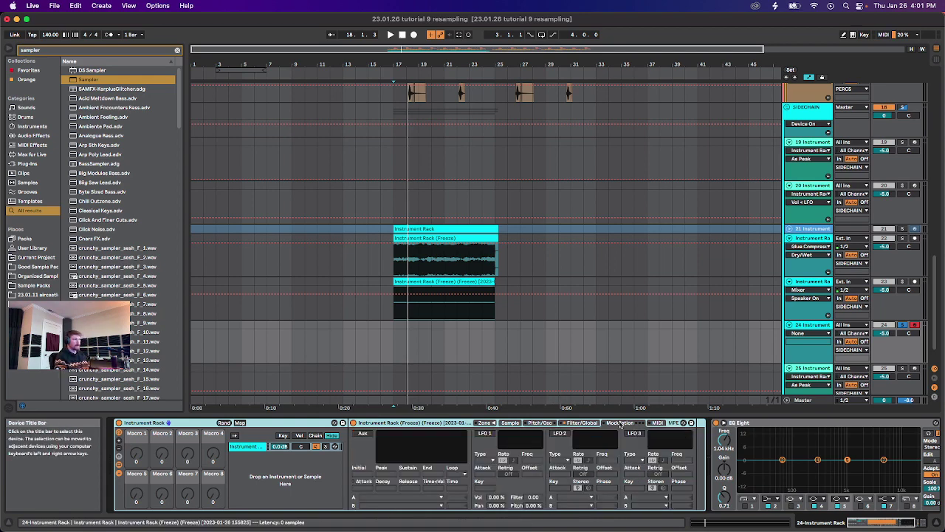
pyautogui.click(361, 434)
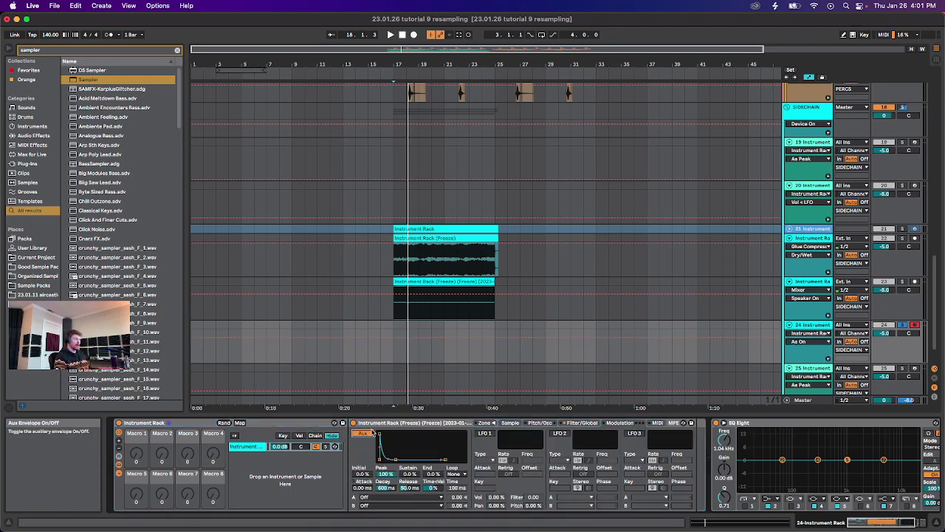
pyautogui.click(362, 498)
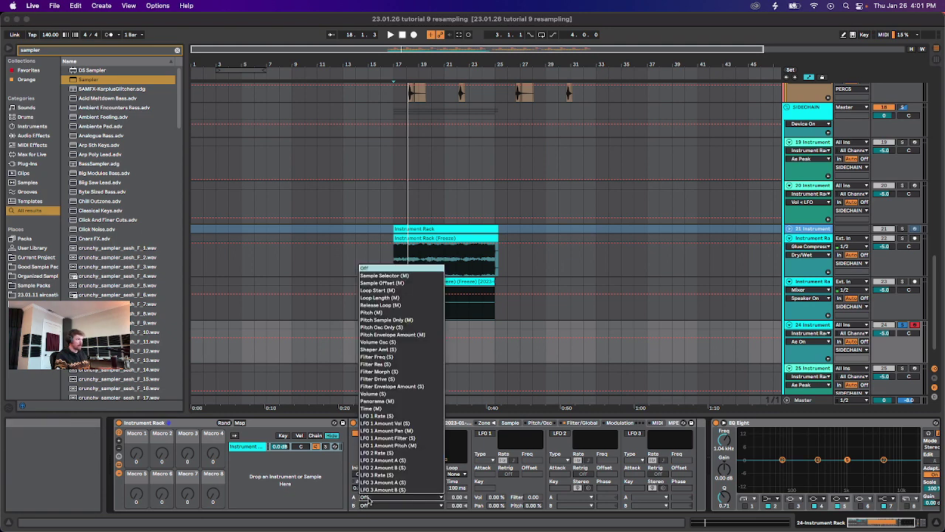
pyautogui.click(385, 283)
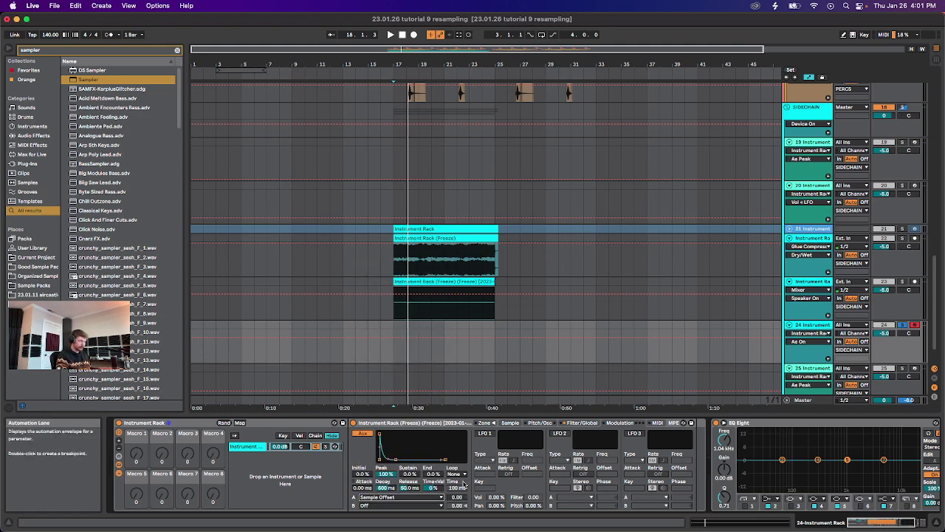
pyautogui.moveTo(458, 497); pyautogui.dragTo(458, 492)
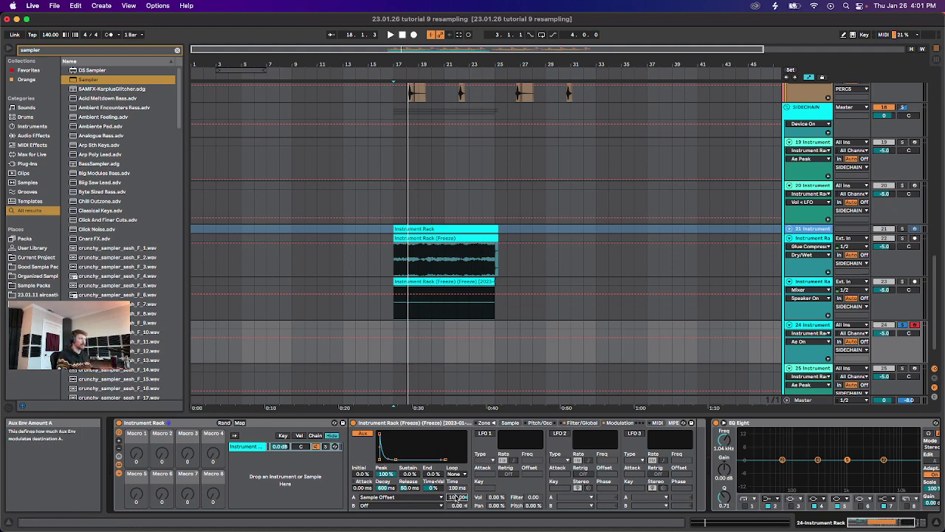
# Map the auxiliary envelope's peak level to Macro 1 and turn that macro down to 0%.
pyautogui.rightClick(385, 475)
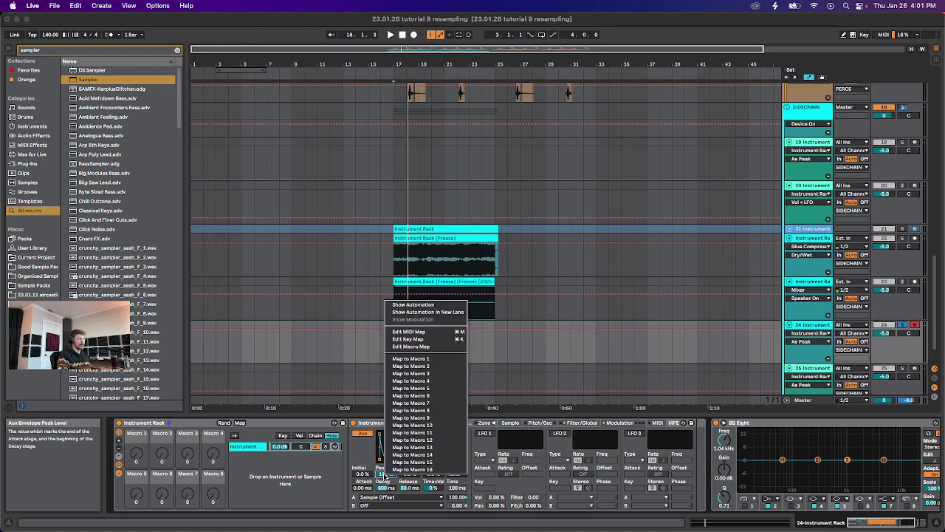
pyautogui.click(409, 358)
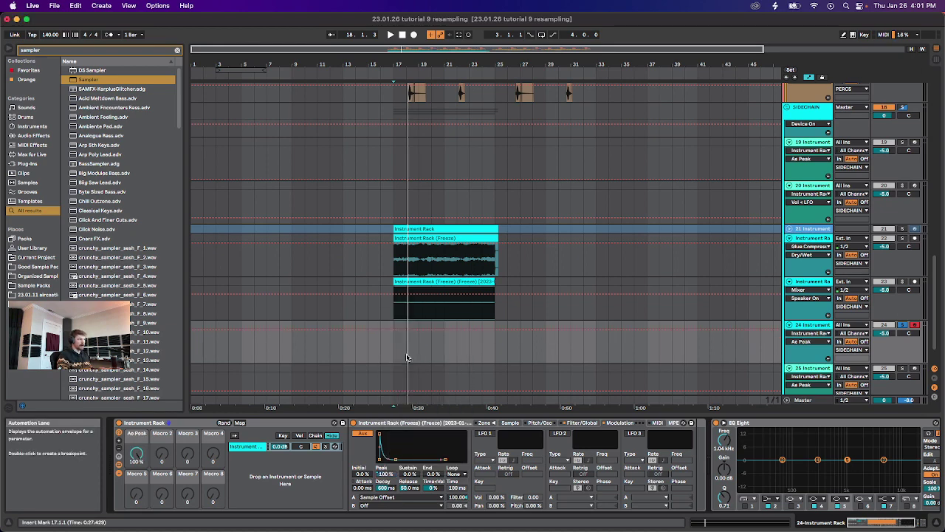
pyautogui.click(510, 422)
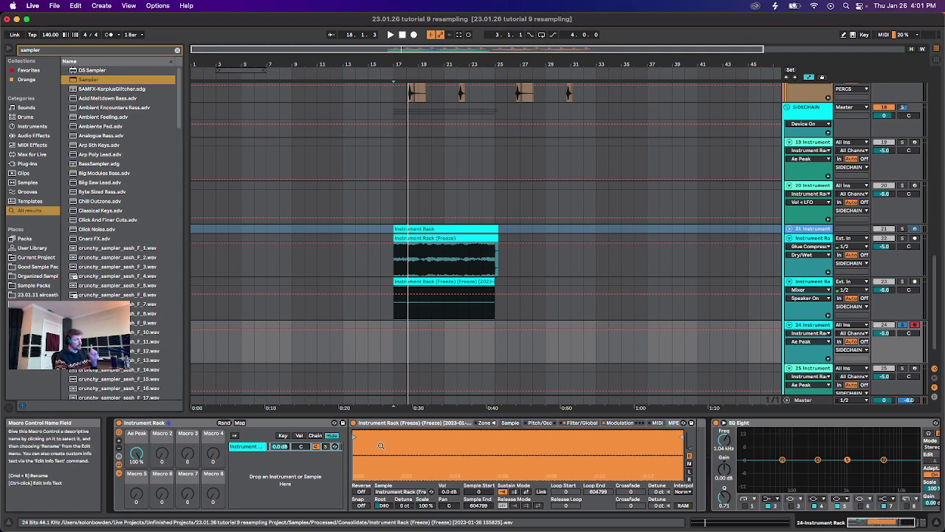
pyautogui.click(628, 423)
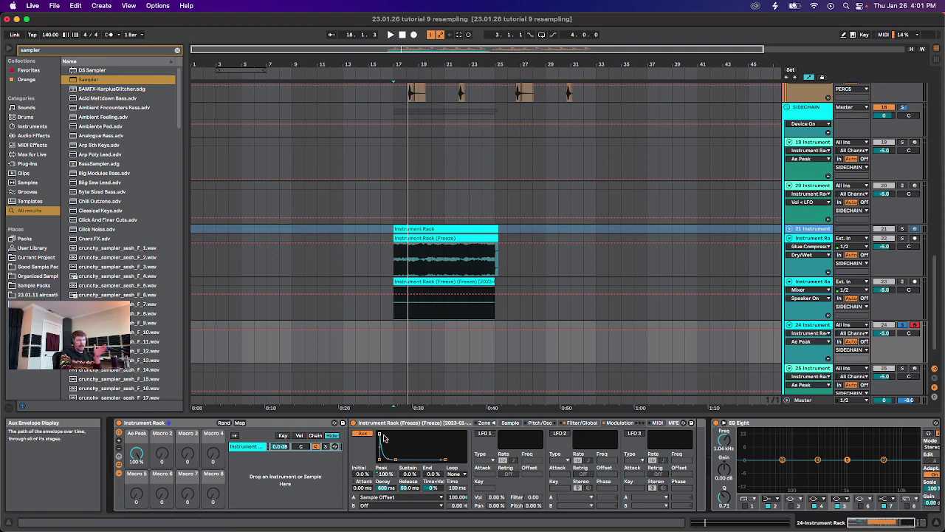
pyautogui.moveTo(137, 452); pyautogui.dragTo(137, 517)
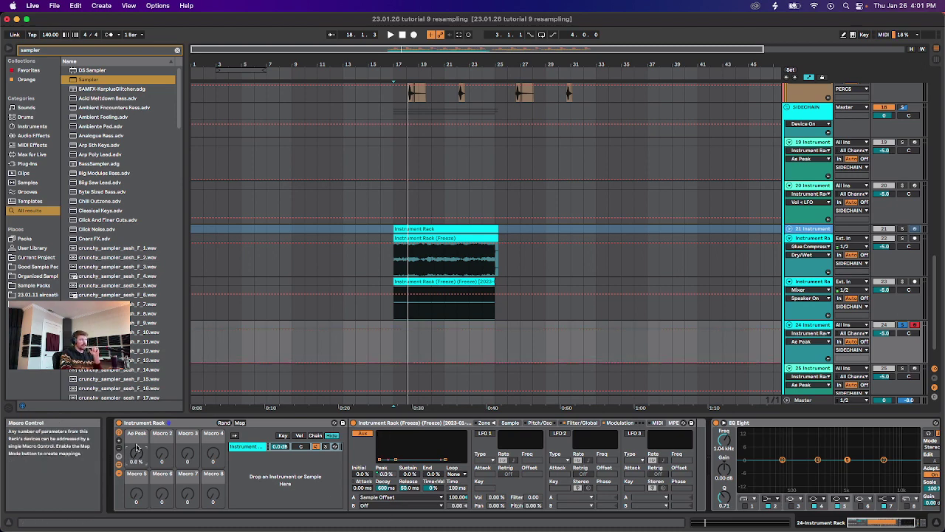
# Set Sampler's sustain mode to back-and-forth loop and sweep the Ae Peak macro, leaving it at 89%.
pyautogui.click(510, 423)
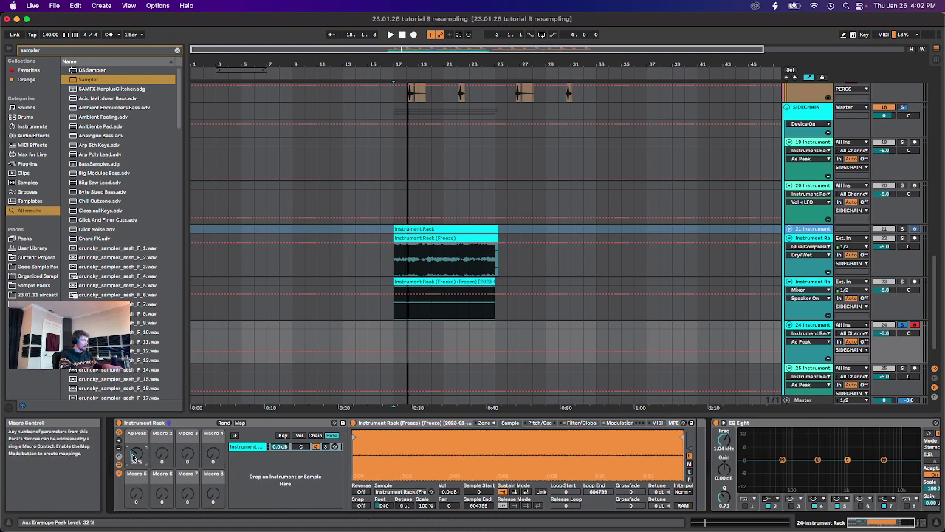
pyautogui.moveTo(137, 454); pyautogui.dragTo(137, 426)
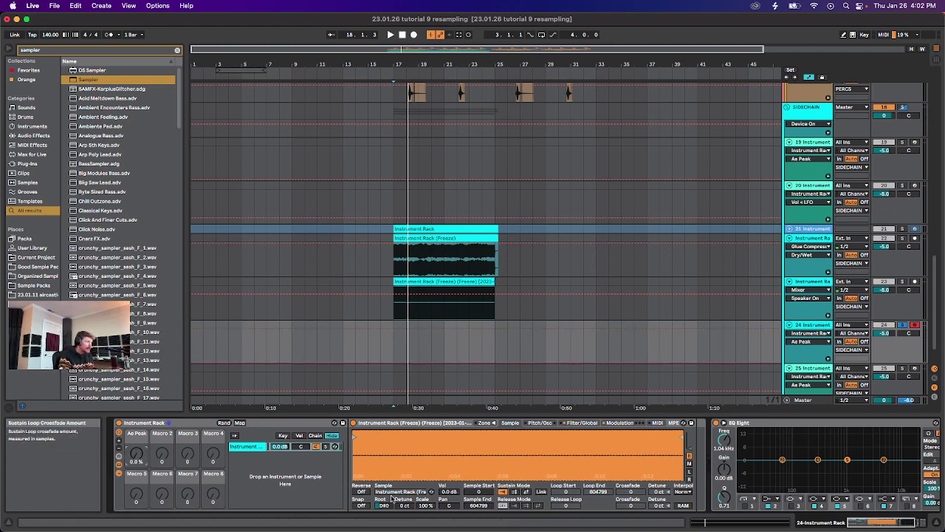
pyautogui.click(526, 492)
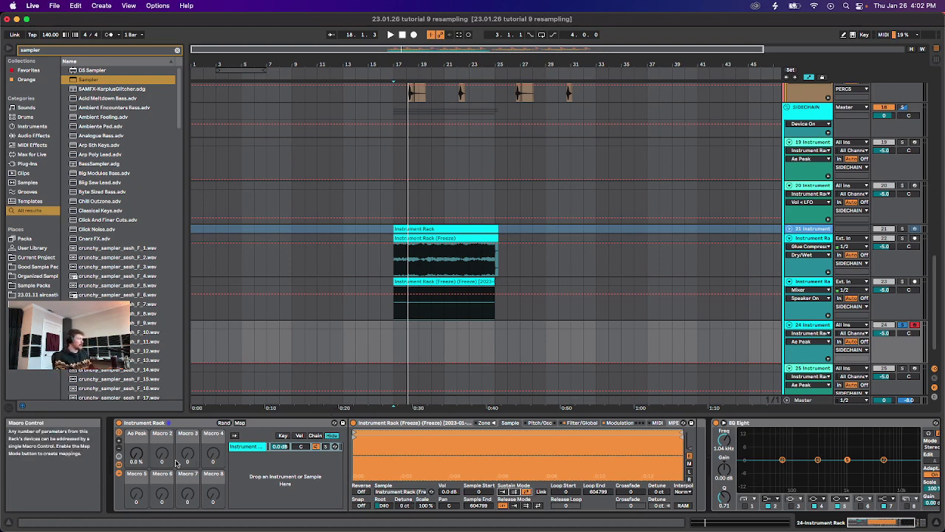
pyautogui.moveTo(136, 455); pyautogui.dragTo(137, 453)
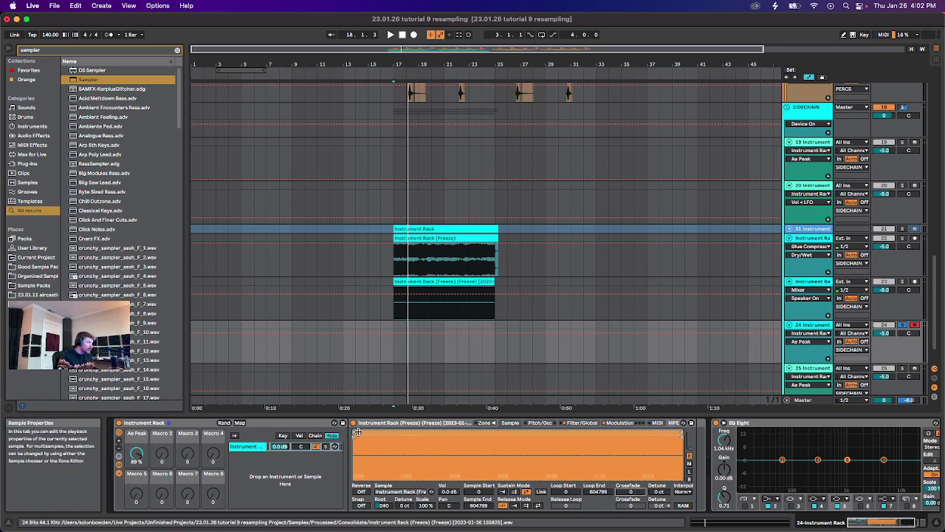
# Move the sustain loop start to 70994 samples and set the loop crossfade to 17980.
pyautogui.moveTo(355, 432); pyautogui.dragTo(393, 431)
pyautogui.click(628, 492)
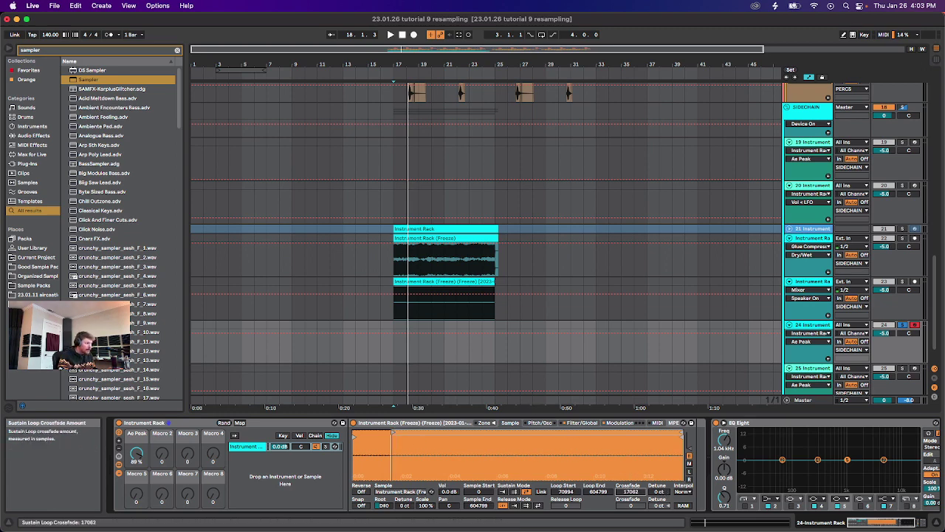
pyautogui.moveTo(628, 492); pyautogui.dragTo(628, 487)
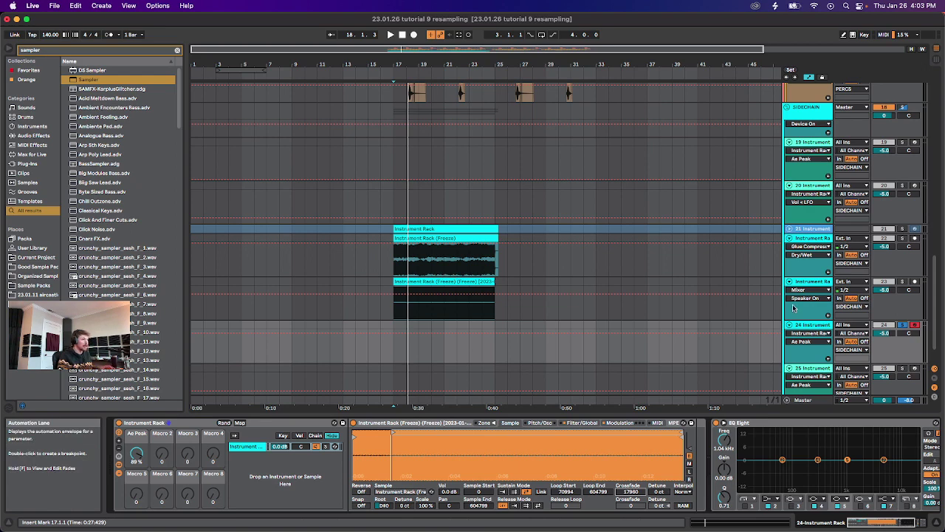
# Copy track 23's clip to bar 29 on the same track and set the copy's gain to -3.41 dB.
pyautogui.click(812, 284)
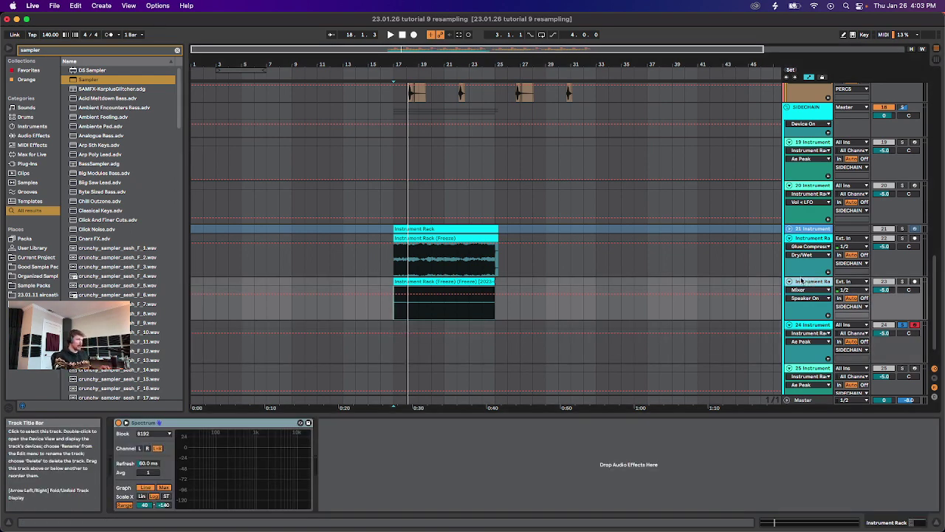
pyautogui.moveTo(444, 282); pyautogui.dragTo(598, 295)
pyautogui.moveTo(264, 456); pyautogui.dragTo(263, 455)
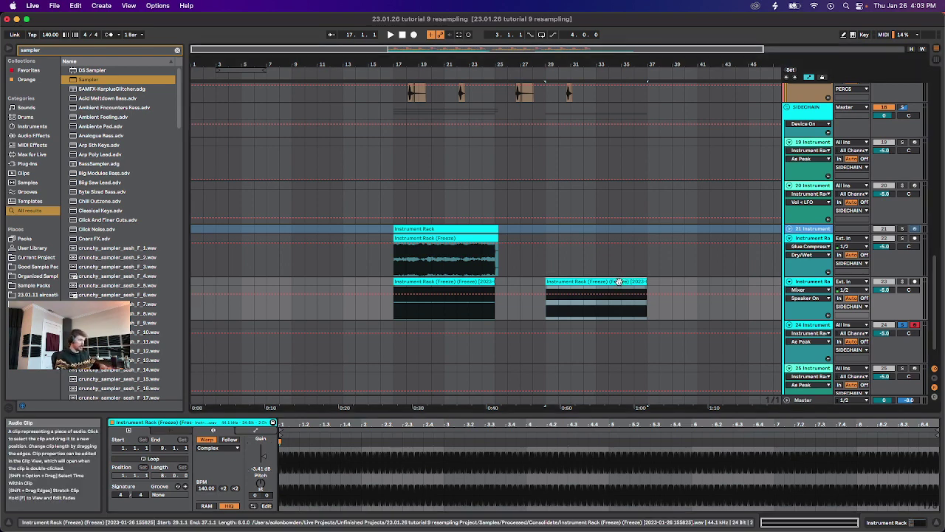
# Consolidate the clip copy at bar 29 and load it into track 24's Sampler as the replacement sample.
pyautogui.click(804, 325)
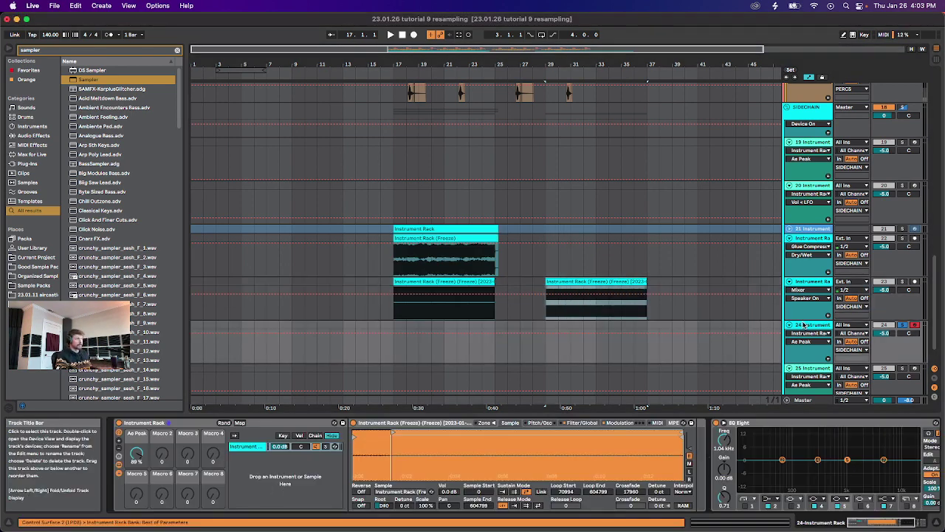
pyautogui.click(584, 272)
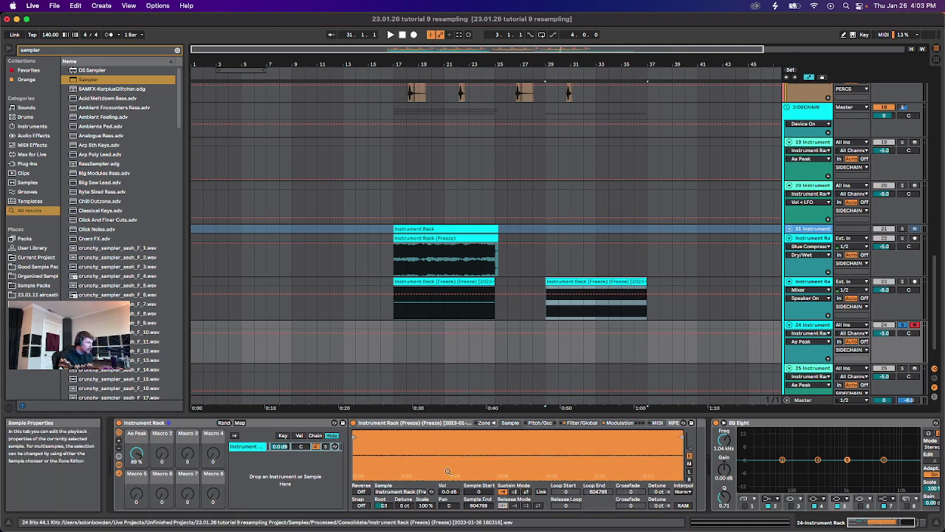
pyautogui.moveTo(518, 447); pyautogui.dragTo(518, 491)
pyautogui.moveTo(572, 452); pyautogui.dragTo(572, 414)
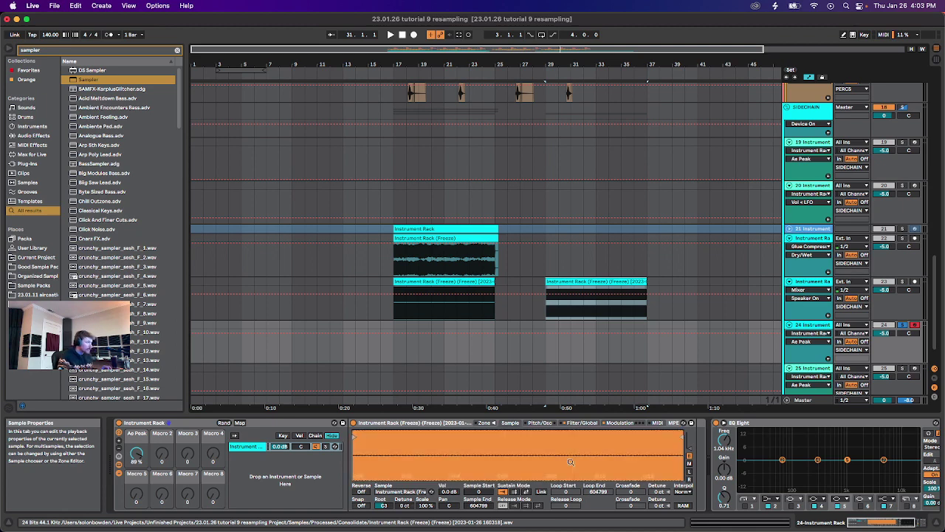
# Loop the new sample back and forth from a loop start of 83576, and set its root key to D#0.
pyautogui.click(527, 492)
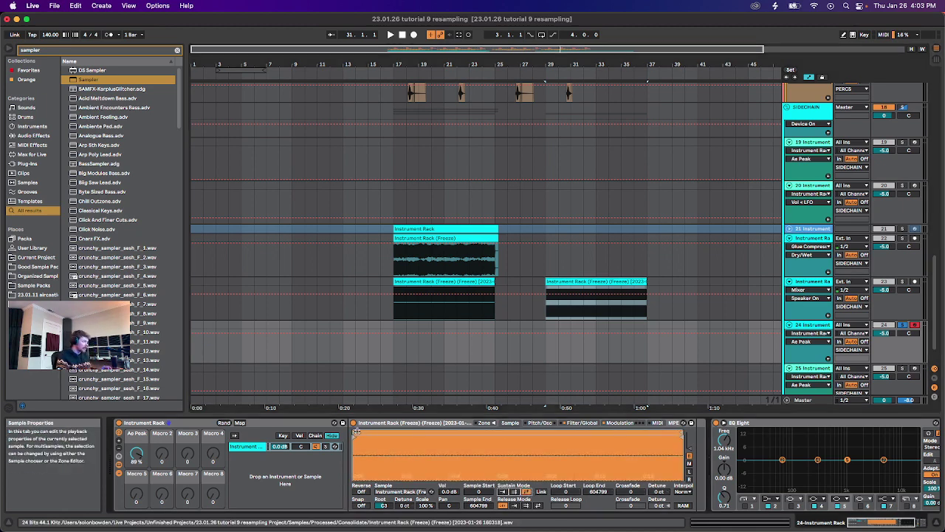
pyautogui.moveTo(355, 430); pyautogui.dragTo(400, 433)
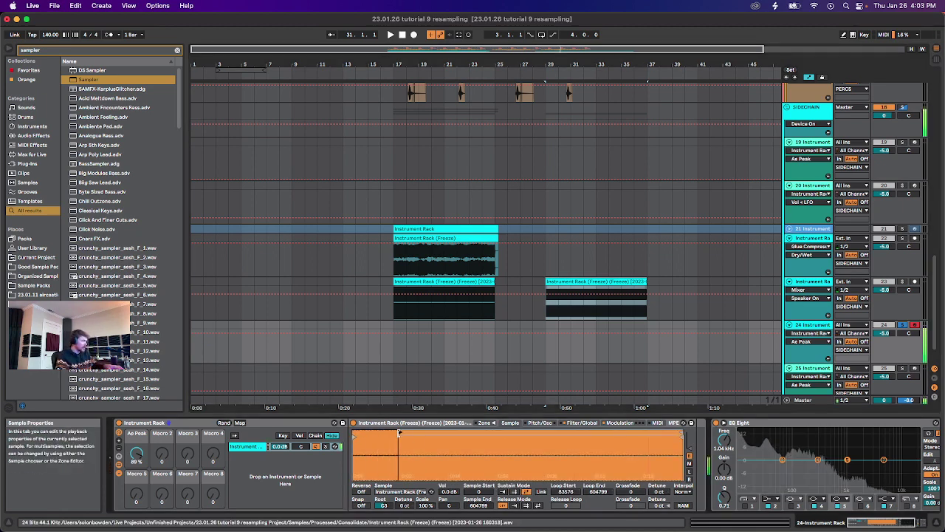
pyautogui.moveTo(384, 506); pyautogui.dragTo(384, 530)
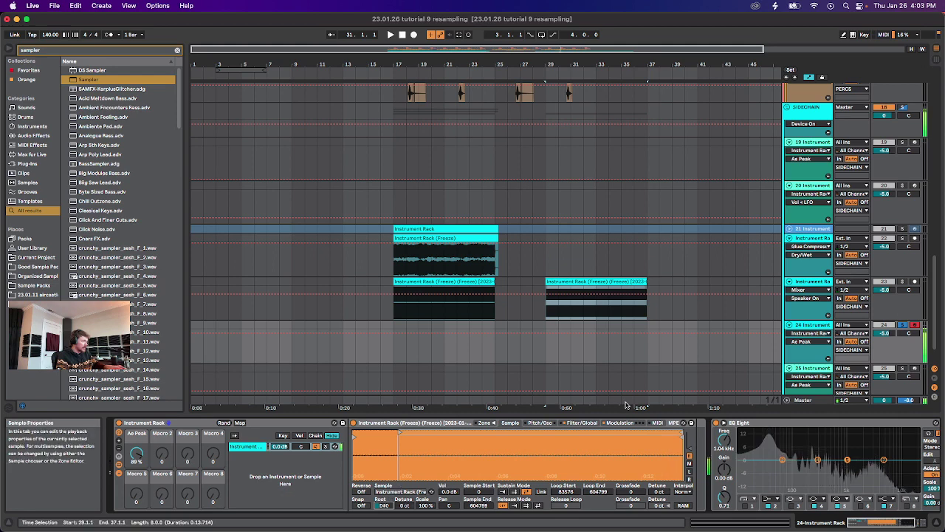
# Check the Sampler's filter and sample settings, and undo the last sample changes to restore the D#0 root key.
pyautogui.click(582, 422)
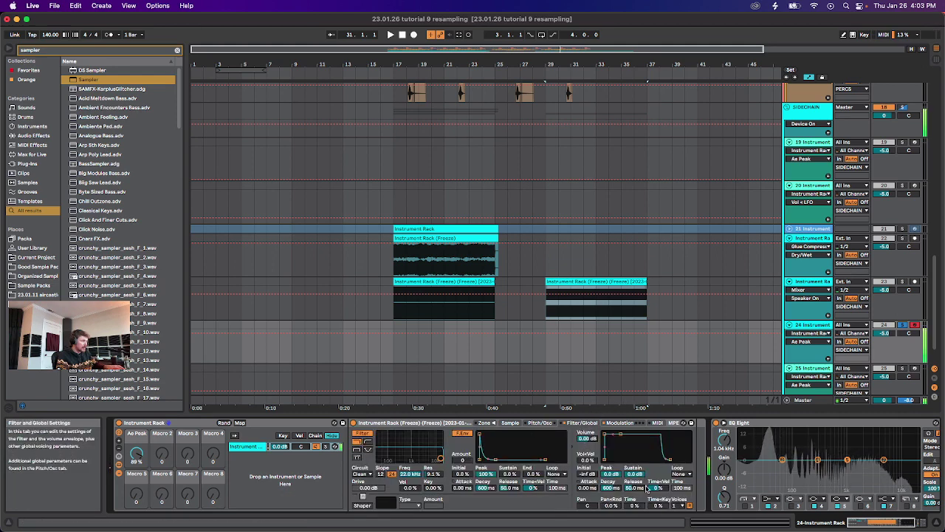
pyautogui.click(509, 423)
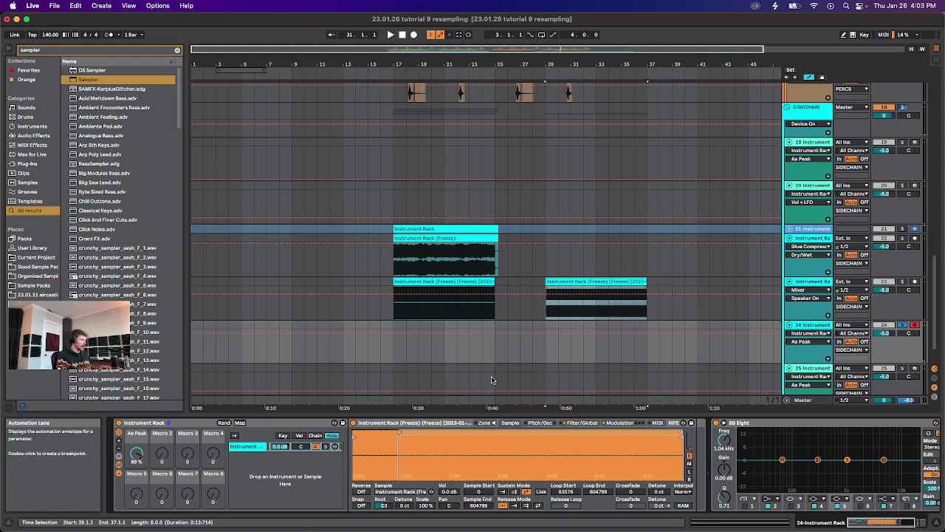
pyautogui.press('super+z')
pyautogui.press('super+z')
pyautogui.press('super+z')
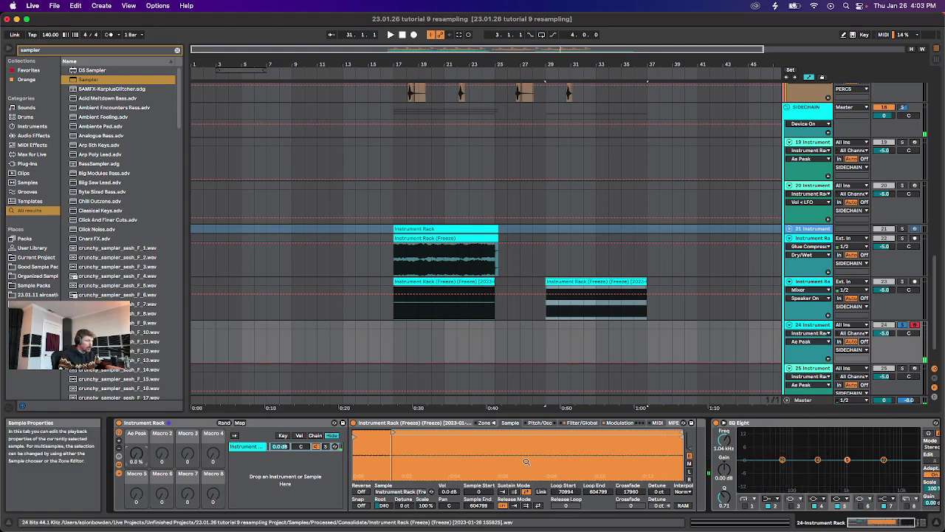
# Shorten the Sampler's sustain loop to run from 29655 to 70095 and set its crossfade to 12572.
pyautogui.moveTo(394, 433)
pyautogui.mouseDown()
pyautogui.moveTo(355, 434)
pyautogui.moveTo(414, 438)
pyautogui.moveTo(343, 442)
pyautogui.moveTo(496, 431)
pyautogui.moveTo(365, 431)
pyautogui.moveTo(419, 433)
pyautogui.mouseUp()
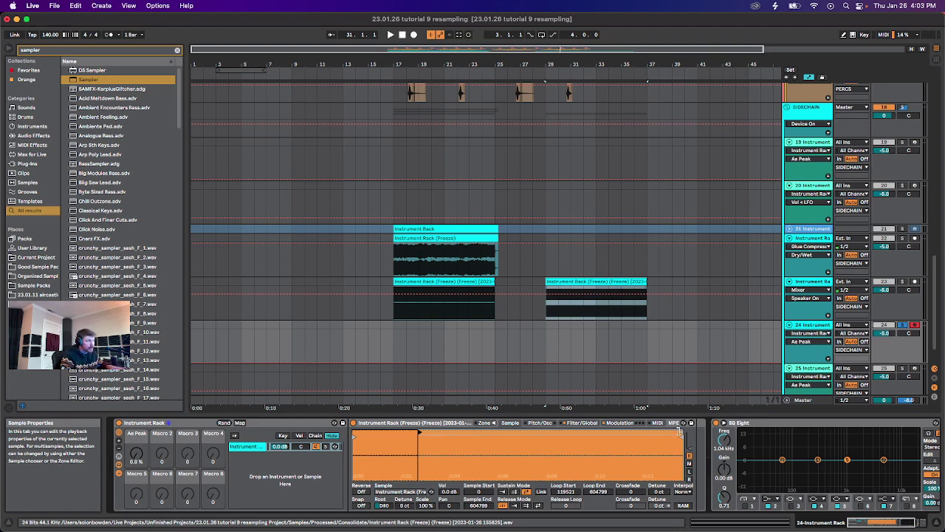
pyautogui.moveTo(679, 431); pyautogui.dragTo(587, 432)
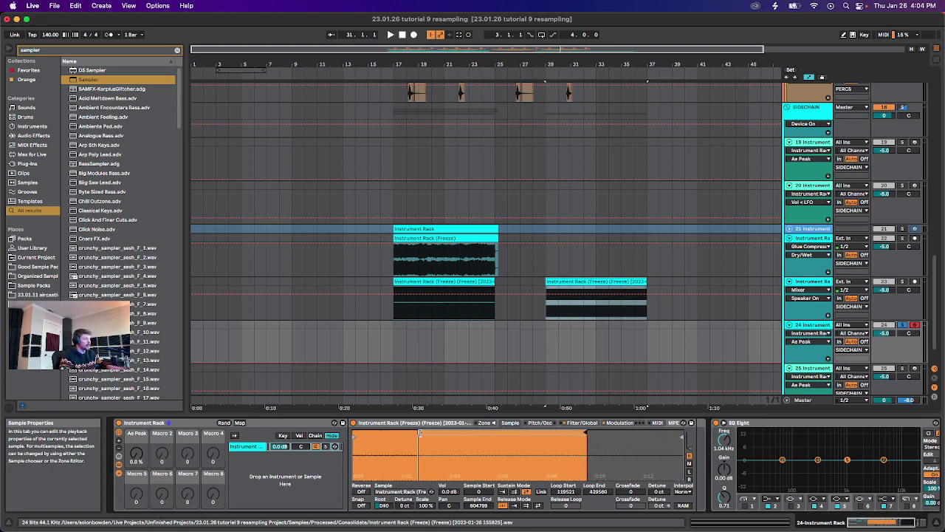
pyautogui.moveTo(419, 434); pyautogui.dragTo(412, 438)
pyautogui.moveTo(585, 434); pyautogui.dragTo(391, 434)
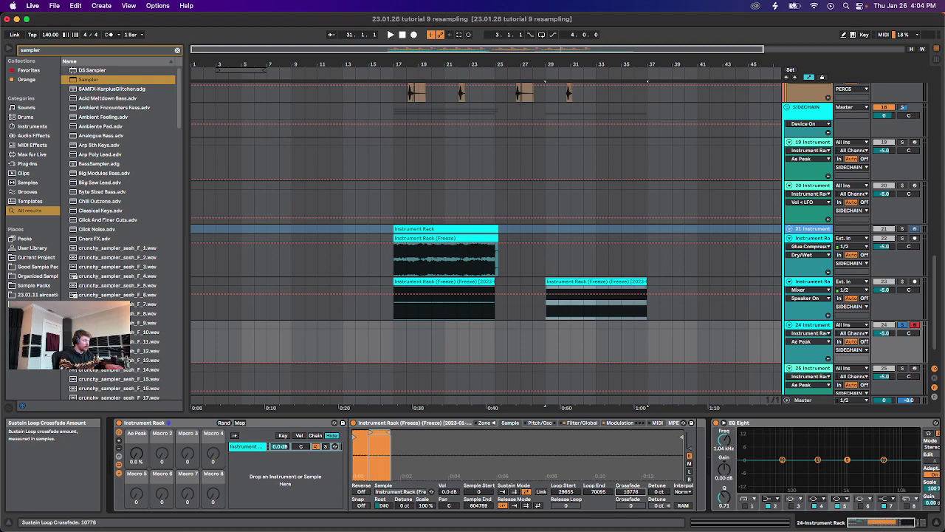
pyautogui.moveTo(631, 491); pyautogui.dragTo(630, 487)
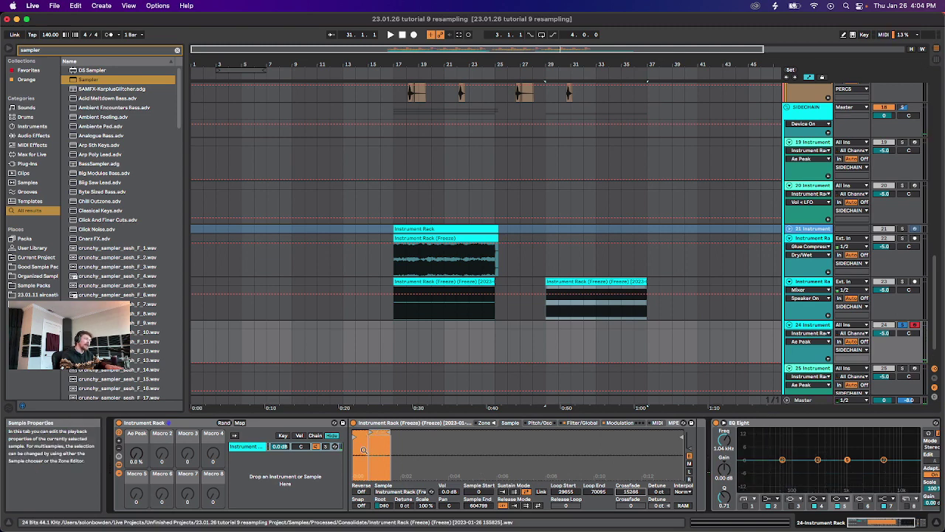
pyautogui.moveTo(630, 491); pyautogui.dragTo(630, 495)
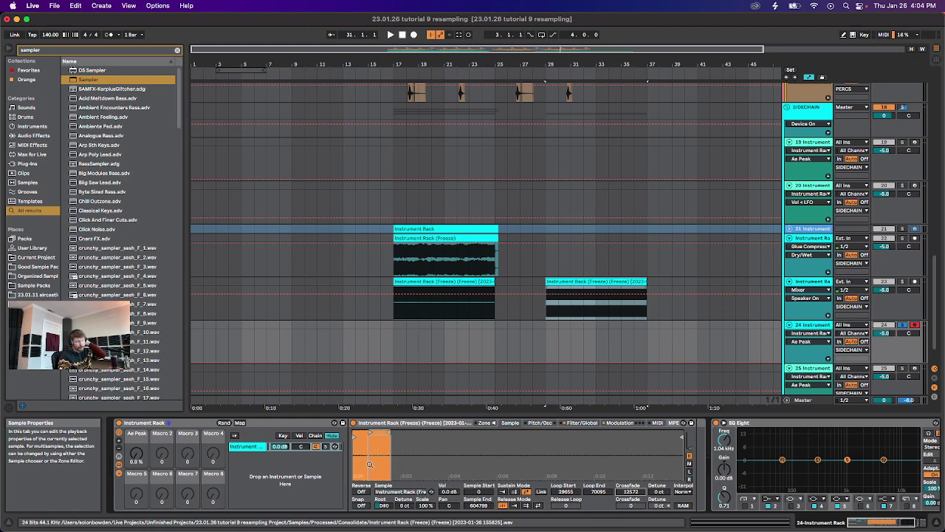
# Extend the sustain loop's end to 604799 and set the loop crossfade to 9689.
pyautogui.moveTo(389, 433); pyautogui.dragTo(683, 433)
pyautogui.moveTo(369, 432)
pyautogui.mouseDown()
pyautogui.moveTo(356, 433)
pyautogui.moveTo(369, 432)
pyautogui.mouseUp()
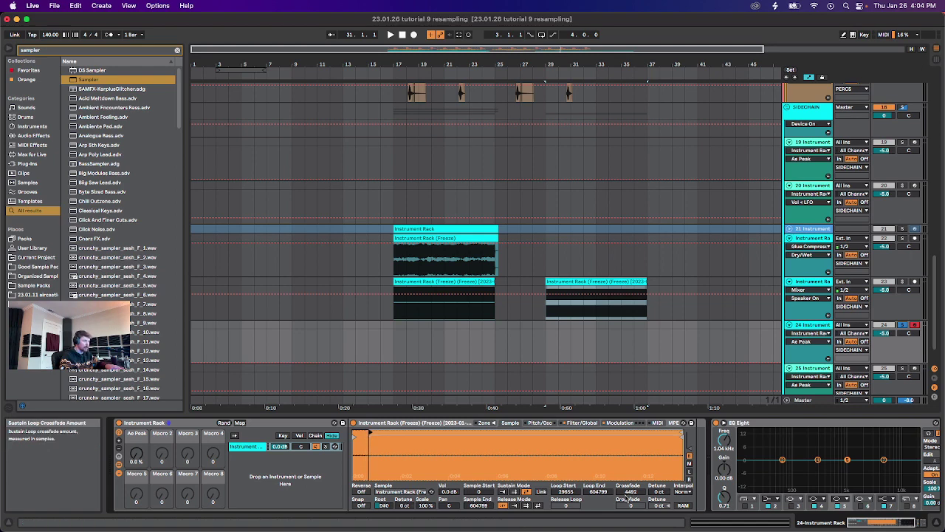
pyautogui.moveTo(625, 498); pyautogui.dragTo(625, 458)
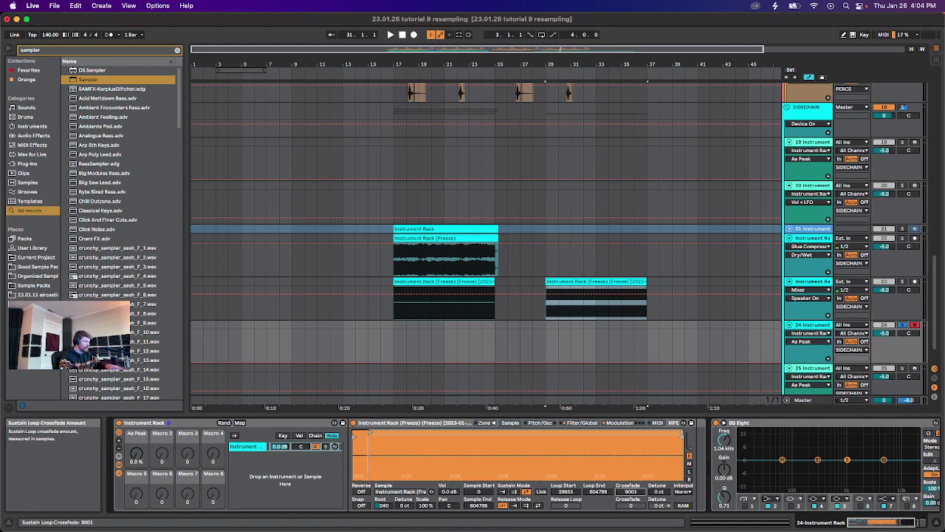
# Test the Ae Peak macro over its range and set the volume envelope's attack to 8.97 ms.
pyautogui.moveTo(136, 453); pyautogui.dragTo(137, 398)
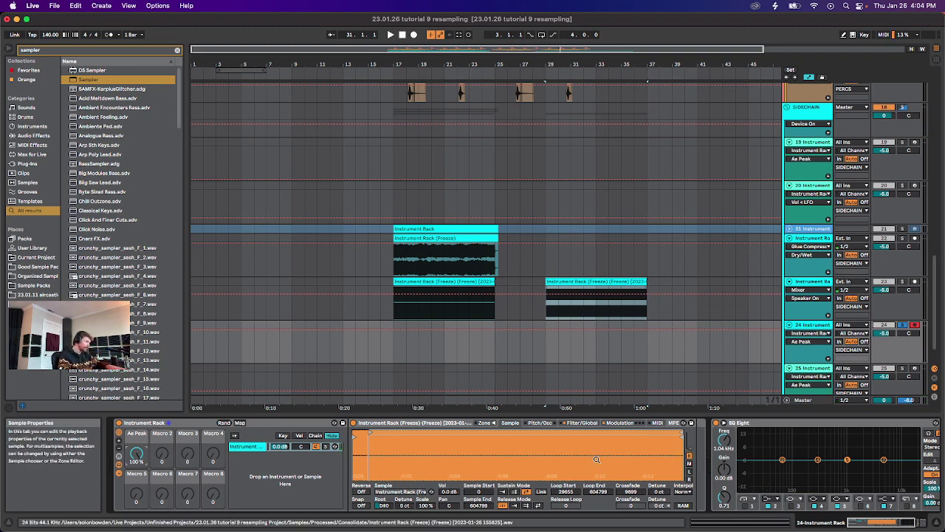
pyautogui.click(581, 423)
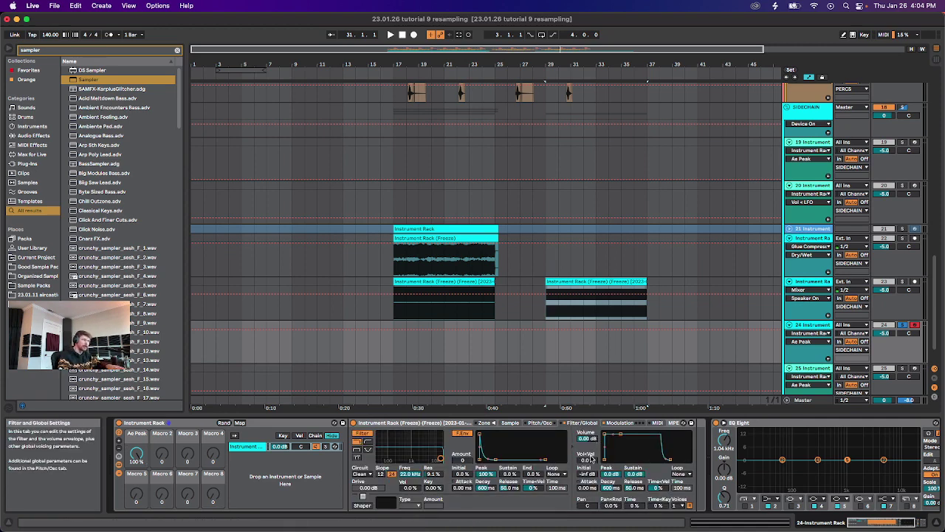
pyautogui.moveTo(136, 453); pyautogui.dragTo(136, 473)
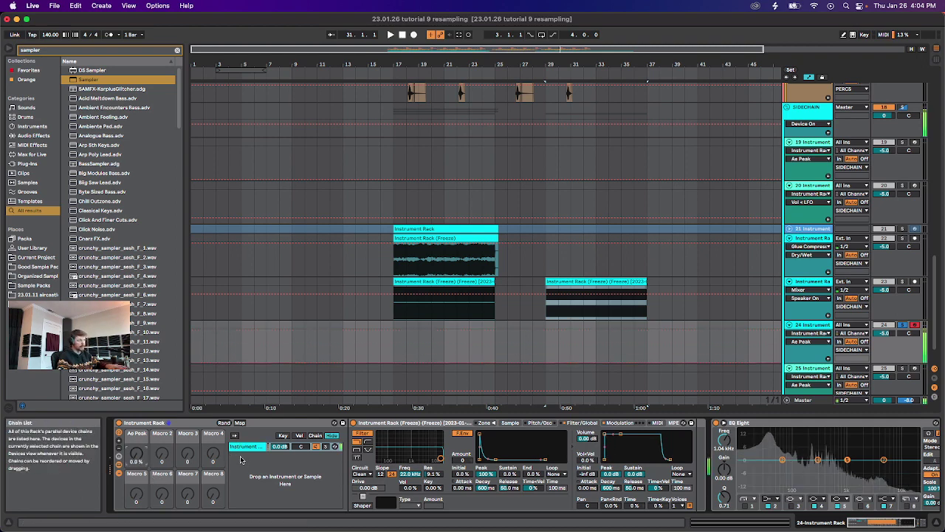
pyautogui.moveTo(136, 455); pyautogui.dragTo(136, 441)
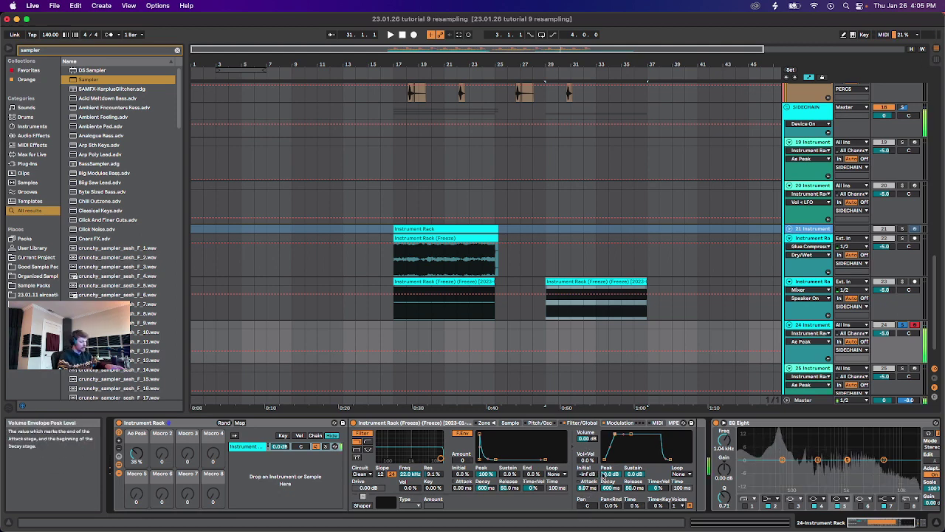
pyautogui.moveTo(604, 470); pyautogui.dragTo(605, 466)
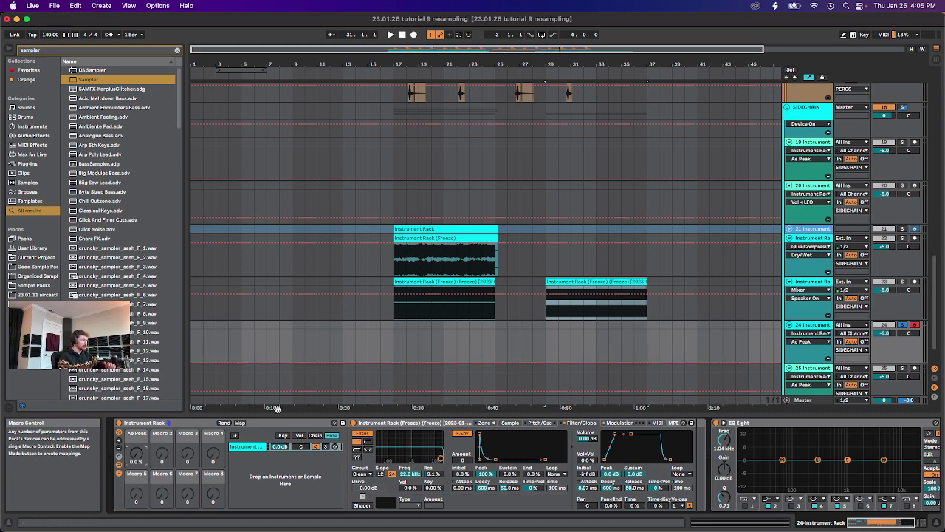
# Set the filter resonance to 43% and map the filter frequency to Macro 2, sweeping the macro down and back to 22.0 kHz.
pyautogui.moveTo(435, 475); pyautogui.dragTo(443, 450)
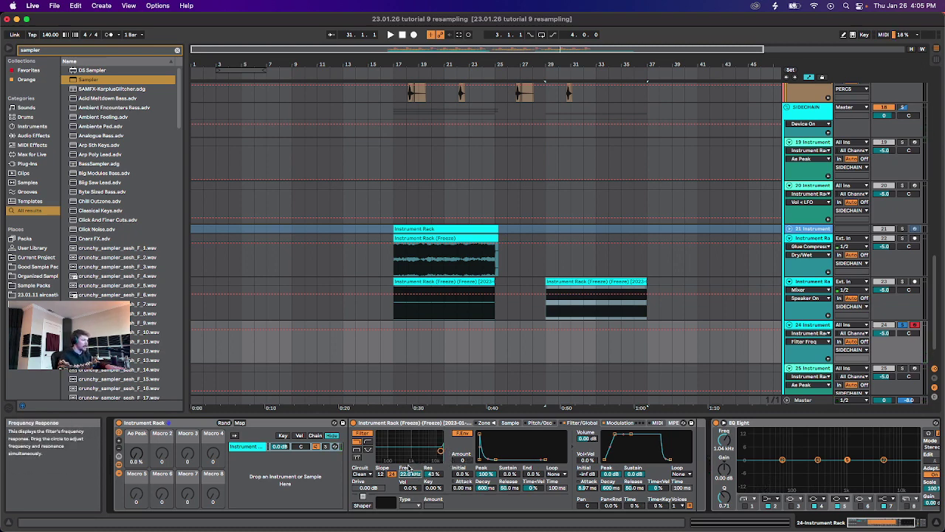
pyautogui.rightClick(409, 470)
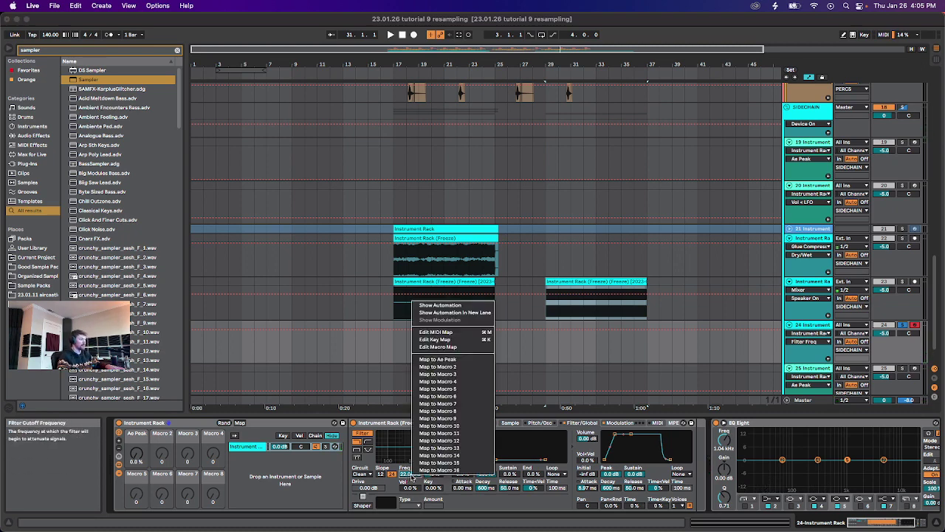
pyautogui.click(439, 367)
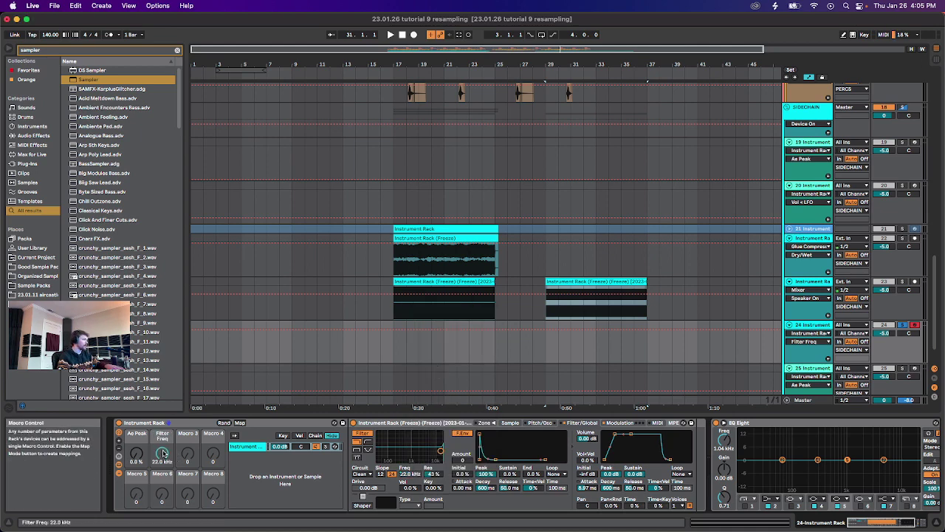
pyautogui.moveTo(163, 453); pyautogui.dragTo(163, 499)
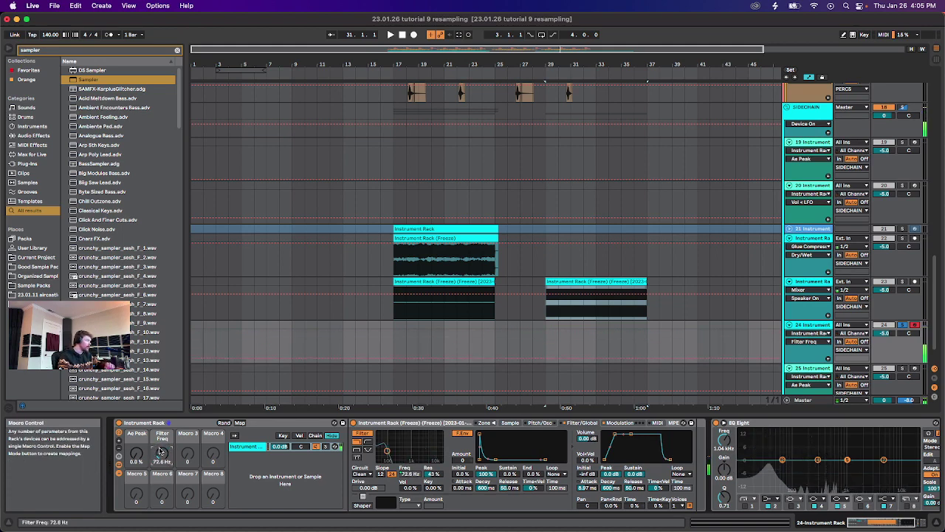
pyautogui.moveTo(160, 451); pyautogui.dragTo(159, 413)
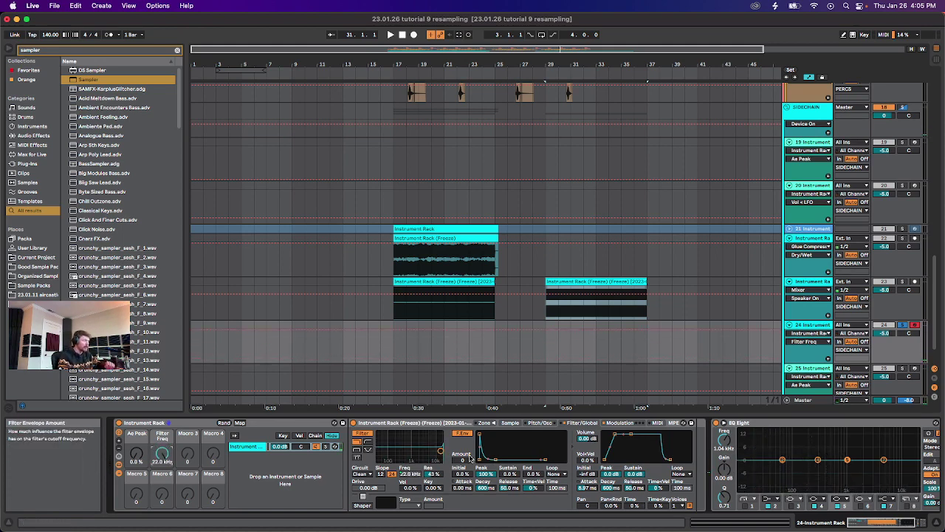
# Set the filter envelope amount to 72, attack to 180 ms and decay to 1.86 s, and lower the Filter Freq macro to 110 Hz.
pyautogui.click(463, 459)
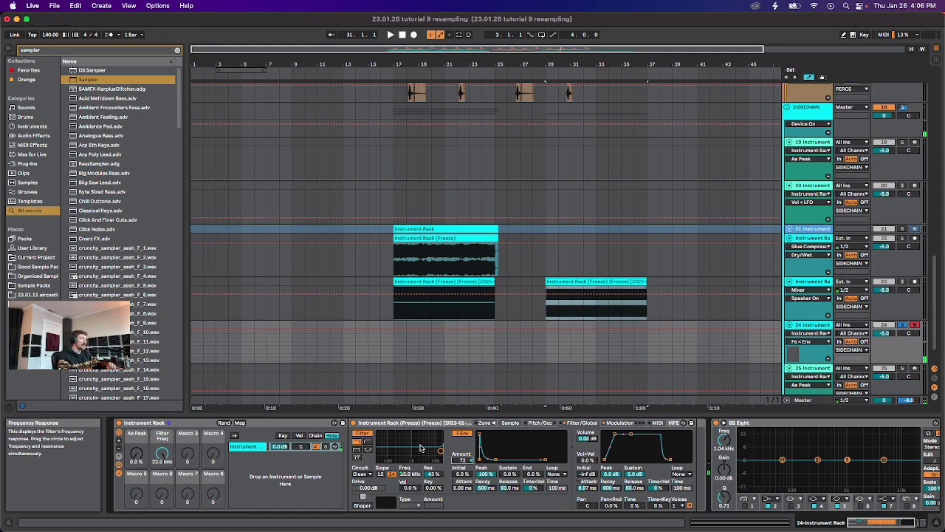
pyautogui.moveTo(163, 454); pyautogui.dragTo(163, 487)
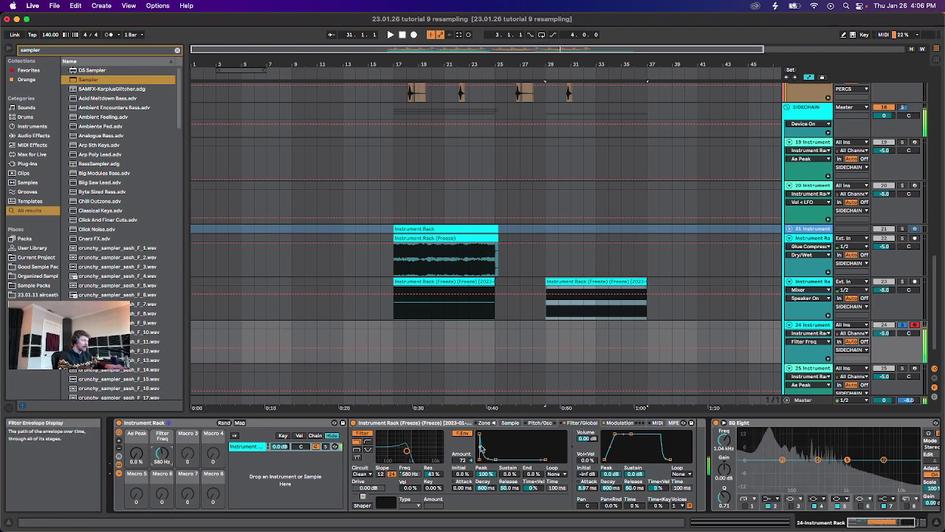
pyautogui.moveTo(480, 435); pyautogui.dragTo(499, 434)
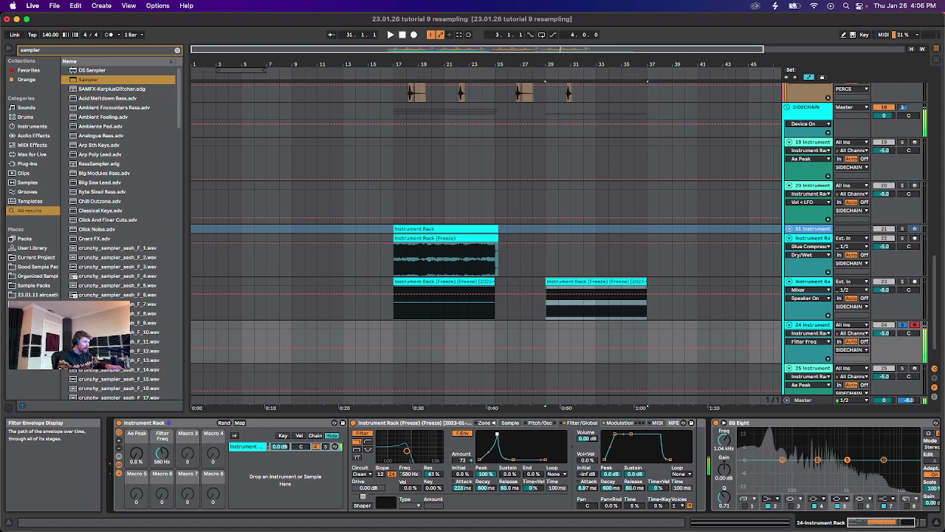
pyautogui.moveTo(497, 435); pyautogui.dragTo(495, 435)
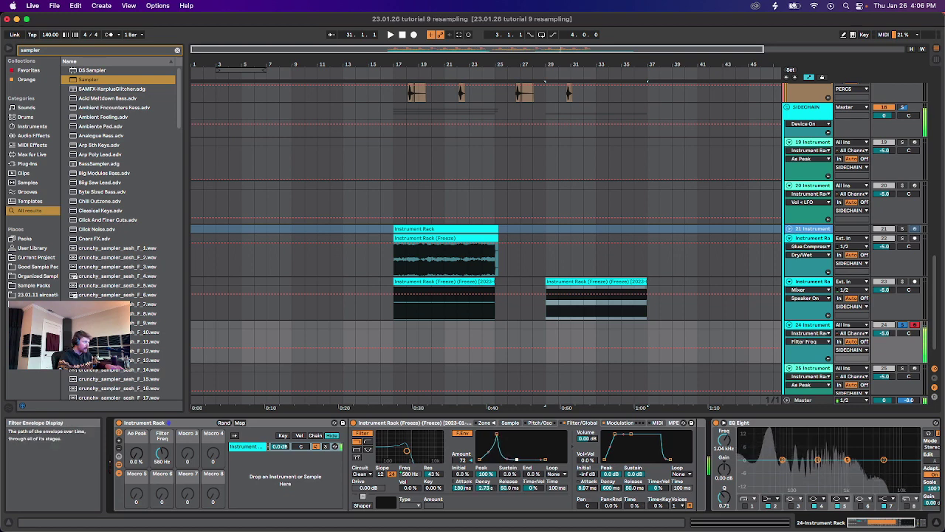
pyautogui.moveTo(162, 454); pyautogui.dragTo(162, 459)
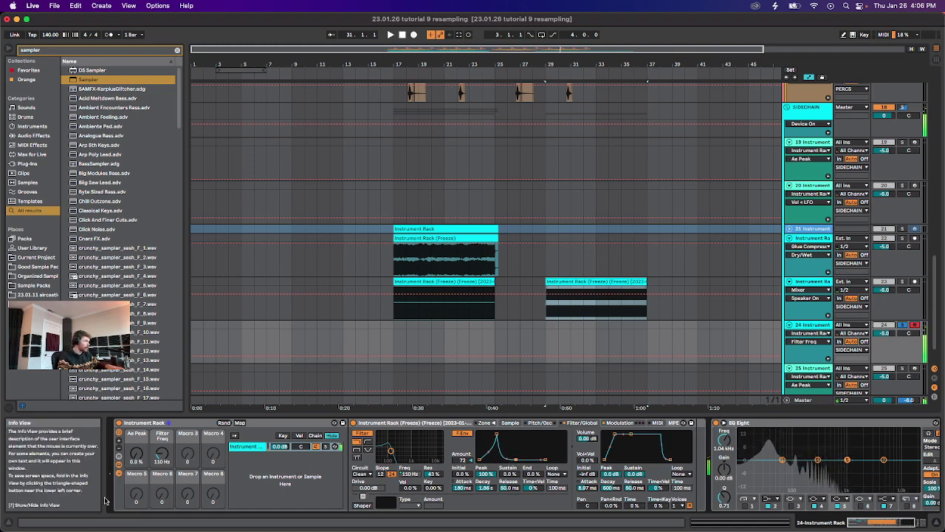
# Test Filter Freq positions while setting the filter envelope attack to 117 ms, and return Filter Freq to 22.0 kHz and Ae Peak to 0%.
pyautogui.moveTo(162, 453)
pyautogui.mouseDown()
pyautogui.moveTo(161, 465)
pyautogui.moveTo(165, 437)
pyautogui.moveTo(169, 464)
pyautogui.moveTo(136, 452)
pyautogui.moveTo(163, 467)
pyautogui.moveTo(137, 443)
pyautogui.moveTo(163, 456)
pyautogui.moveTo(163, 484)
pyautogui.moveTo(162, 427)
pyautogui.mouseUp()
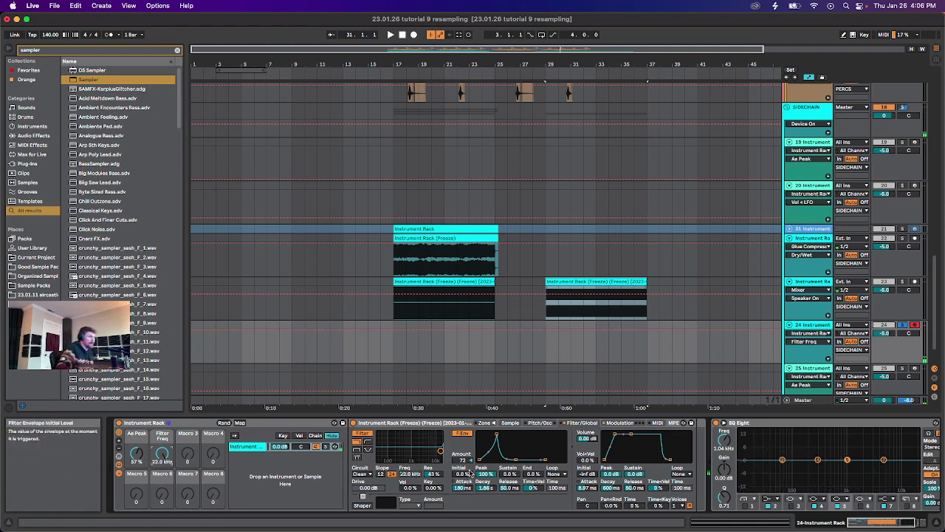
pyautogui.click(492, 454)
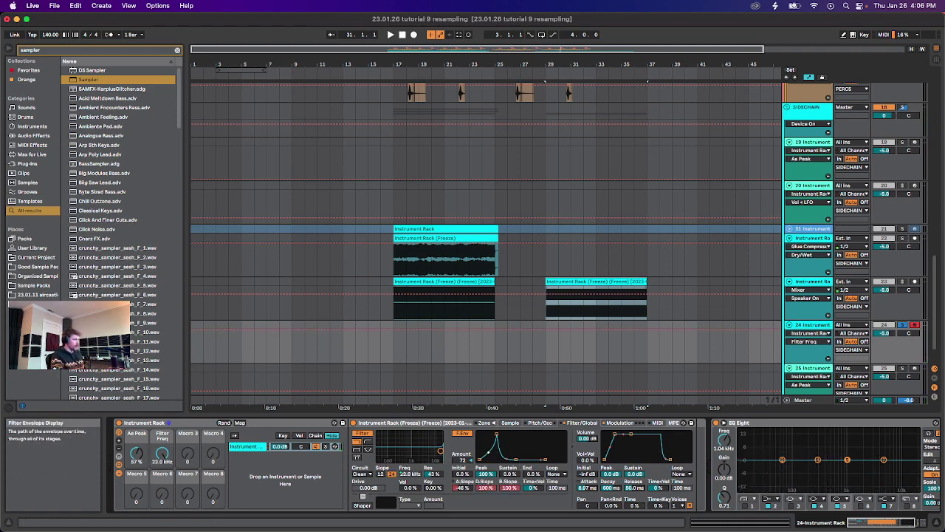
pyautogui.moveTo(162, 454); pyautogui.dragTo(162, 513)
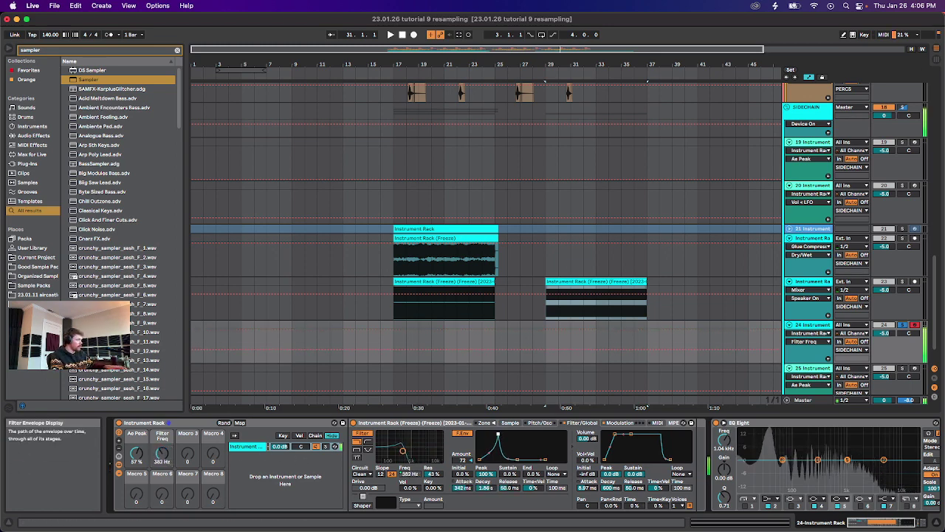
pyautogui.moveTo(498, 435); pyautogui.dragTo(497, 434)
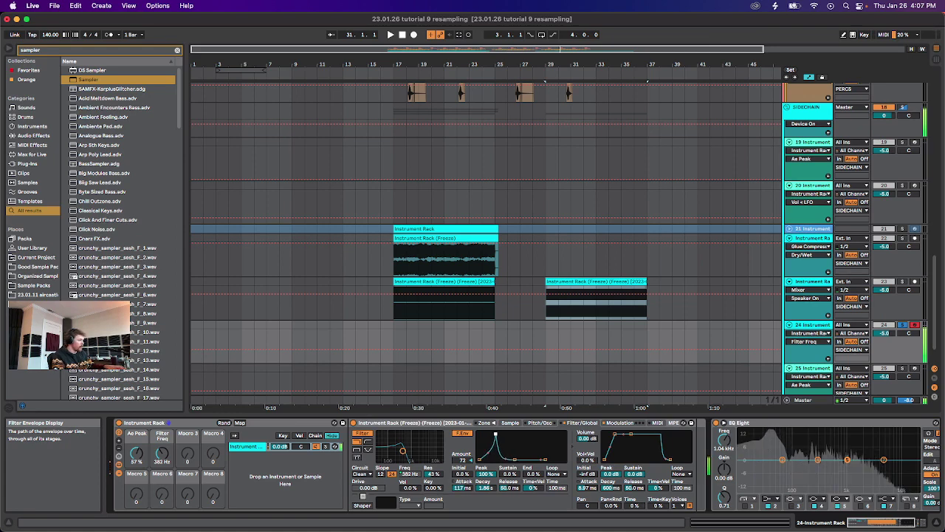
pyautogui.moveTo(162, 453); pyautogui.dragTo(137, 506)
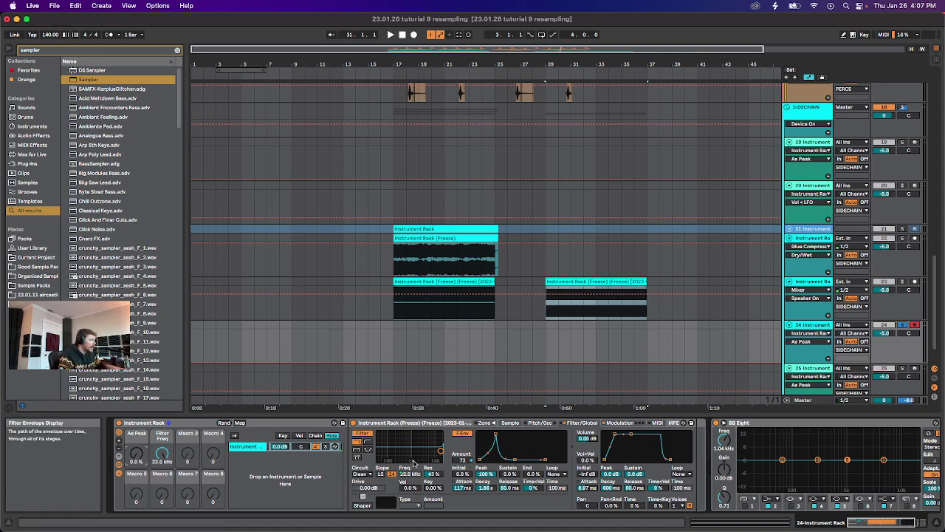
# Show the Sampler's pitch and oscillator settings and inspect the options for the Glide mode.
pyautogui.click(540, 423)
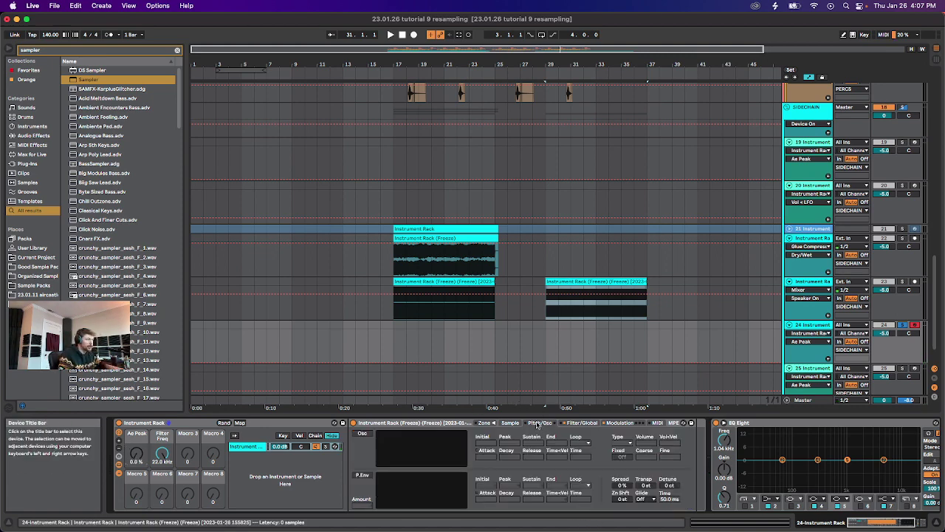
pyautogui.rightClick(642, 499)
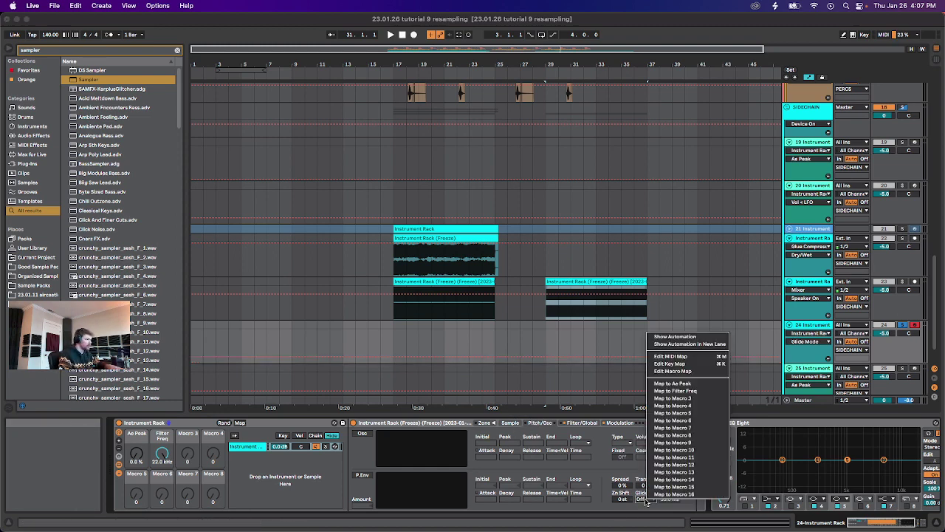
pyautogui.click(641, 501)
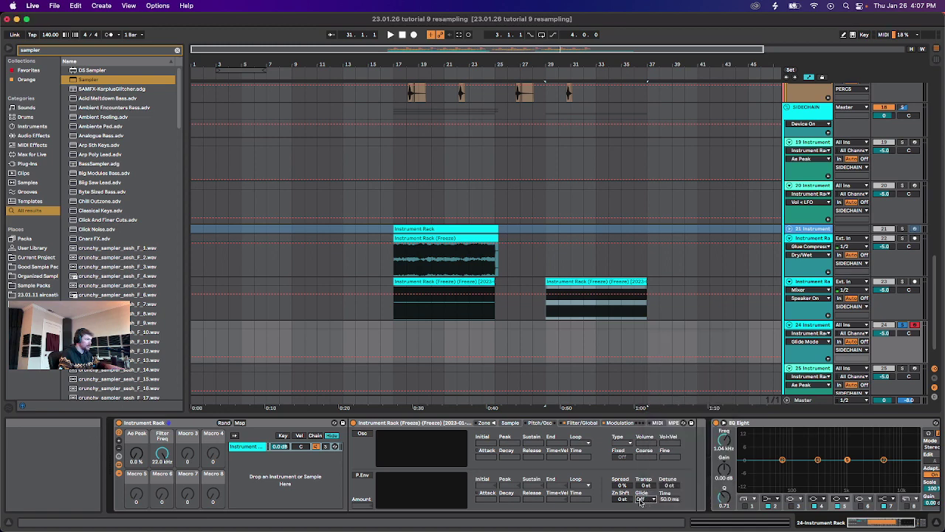
# Look at the instrument rack and macros on track 19, and return to the rack on track 24.
pyautogui.scroll(3, 739, 296)
pyautogui.click(812, 226)
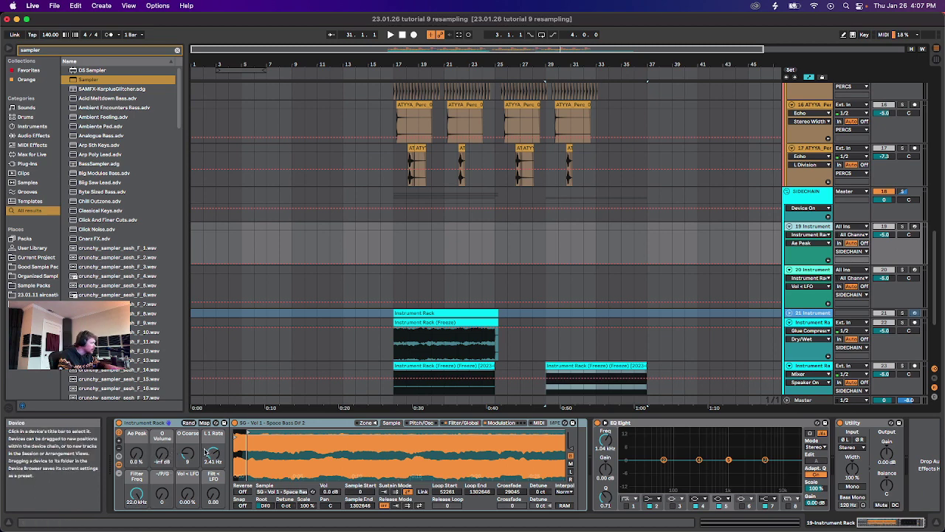
pyautogui.scroll(-3, 804, 257)
pyautogui.click(812, 291)
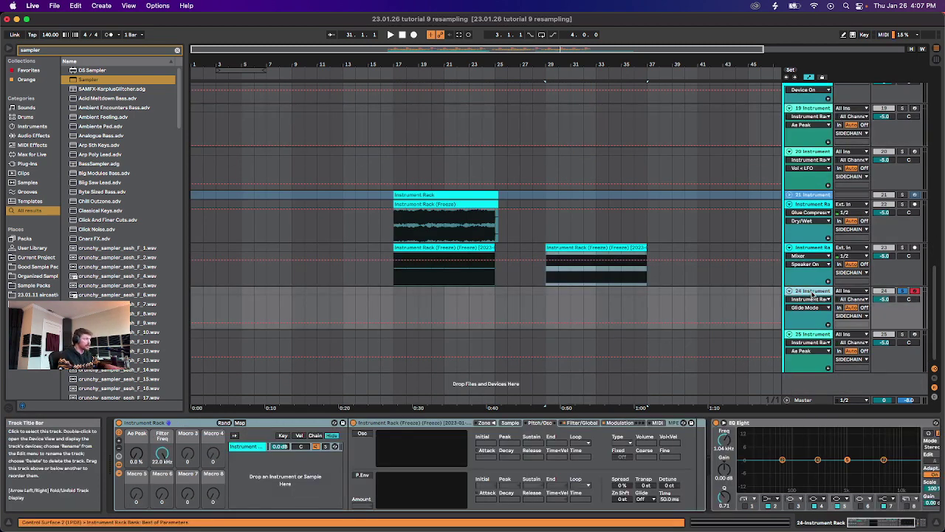
# Map the Sampler's Glide mode to Macro 3, rename the macro "-/P/G", and test its positions before returning it to 0.
pyautogui.rightClick(647, 500)
pyautogui.click(683, 396)
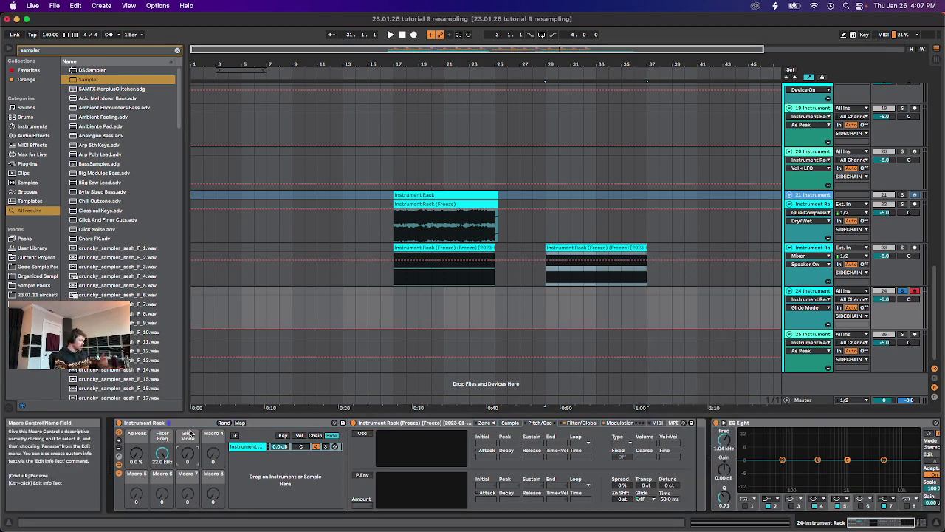
pyautogui.press('super+r')
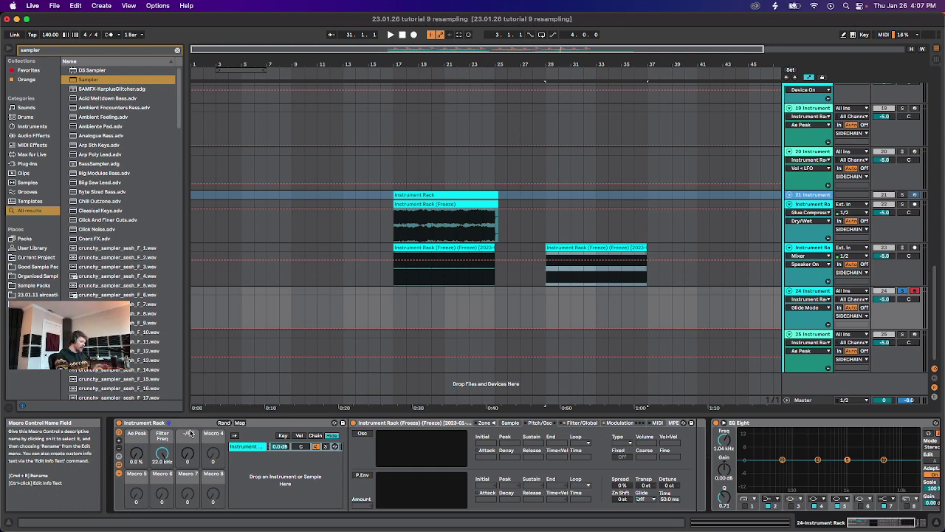
pyautogui.write('-/P/G')
pyautogui.press('Return')
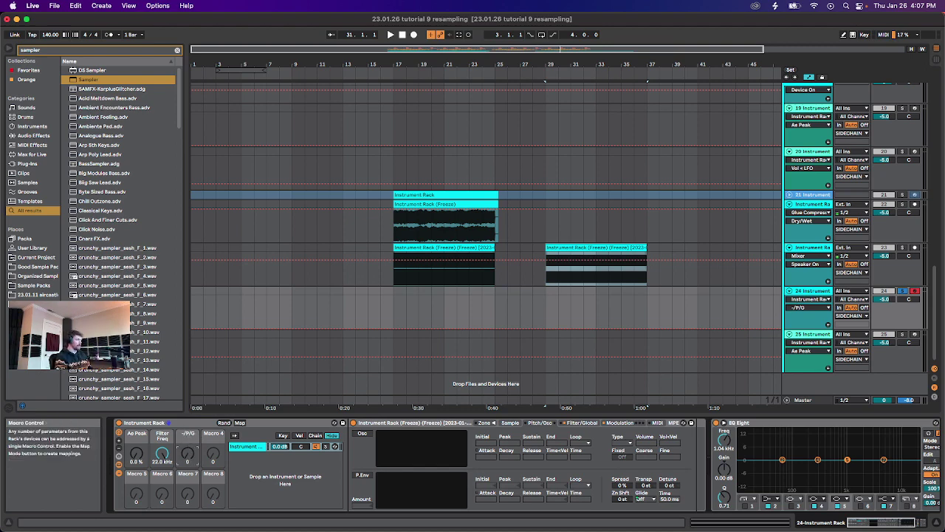
pyautogui.moveTo(187, 452); pyautogui.dragTo(187, 421)
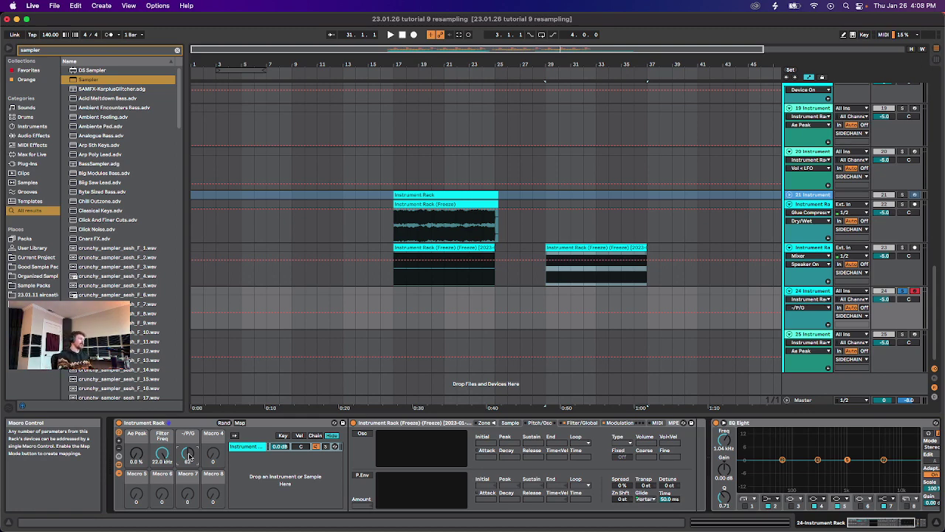
pyautogui.moveTo(187, 455); pyautogui.dragTo(192, 454)
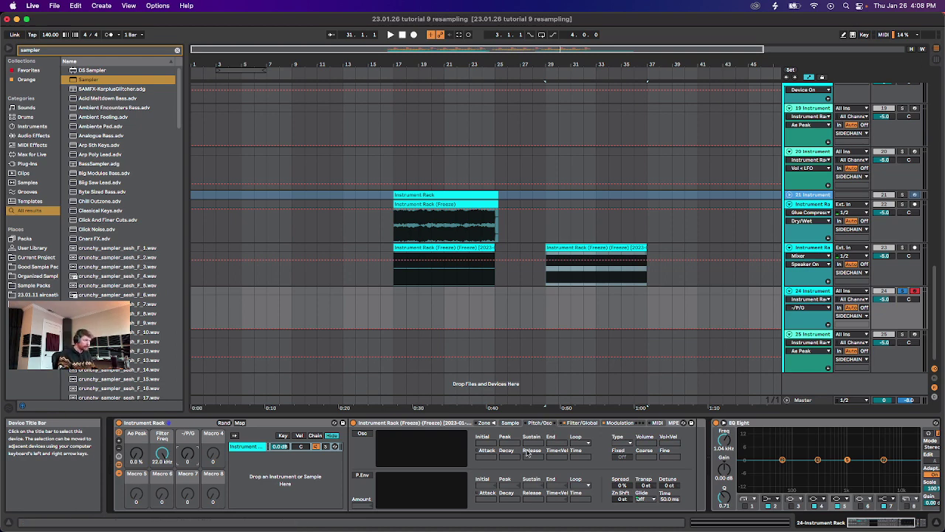
# Review the macro layout of the instrument rack on track 19 and return to the rack on track 24.
pyautogui.scroll(3, 661, 327)
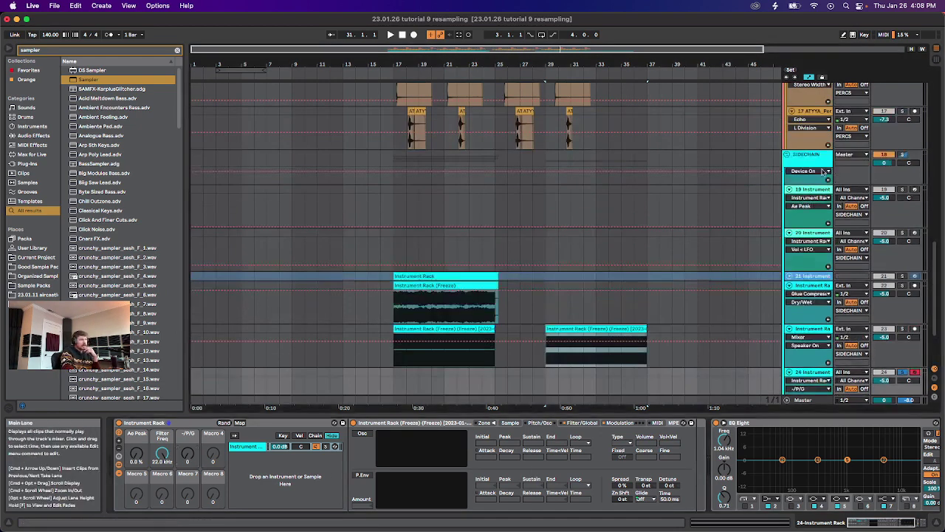
pyautogui.click(816, 190)
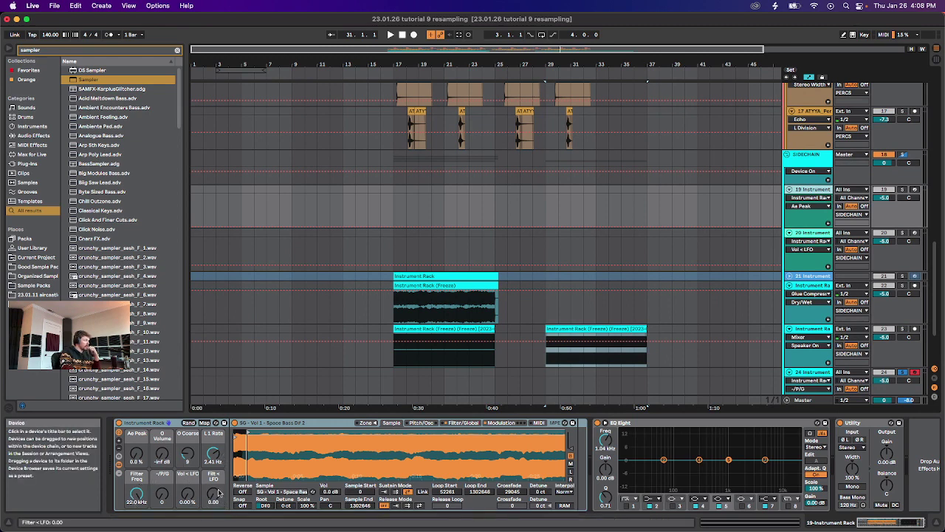
pyautogui.scroll(-3, 726, 277)
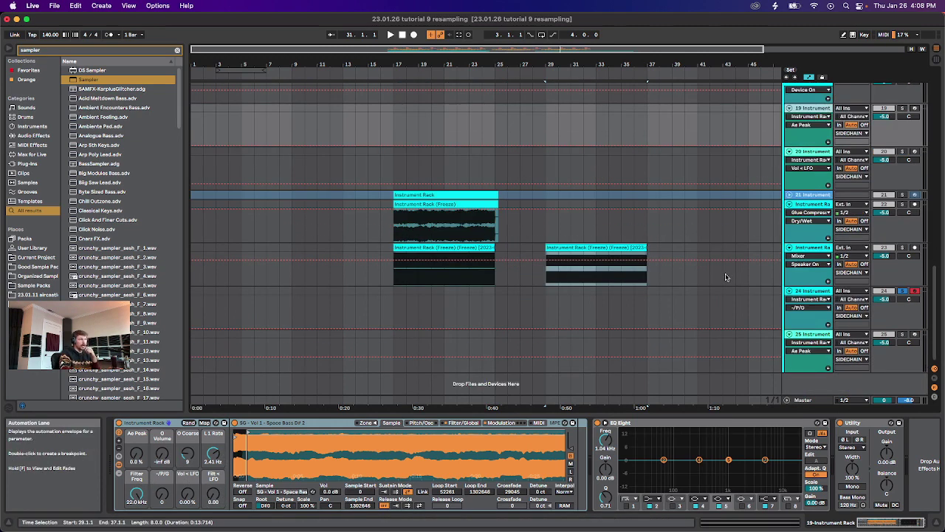
pyautogui.click(818, 290)
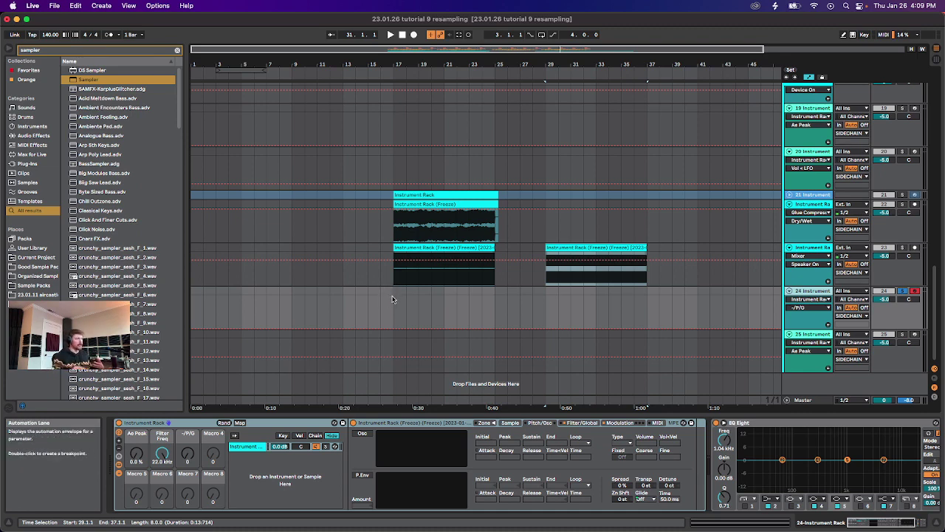
# Turn on the Sampler's modulation oscillator and map its Volume to Macro 5 and its Coarse tuning to Macro 6.
pyautogui.click(362, 434)
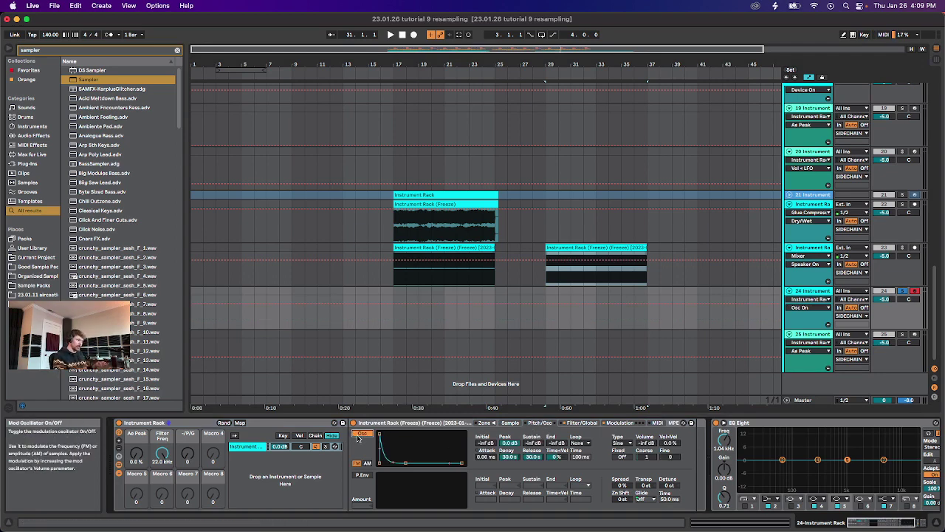
pyautogui.click(645, 444)
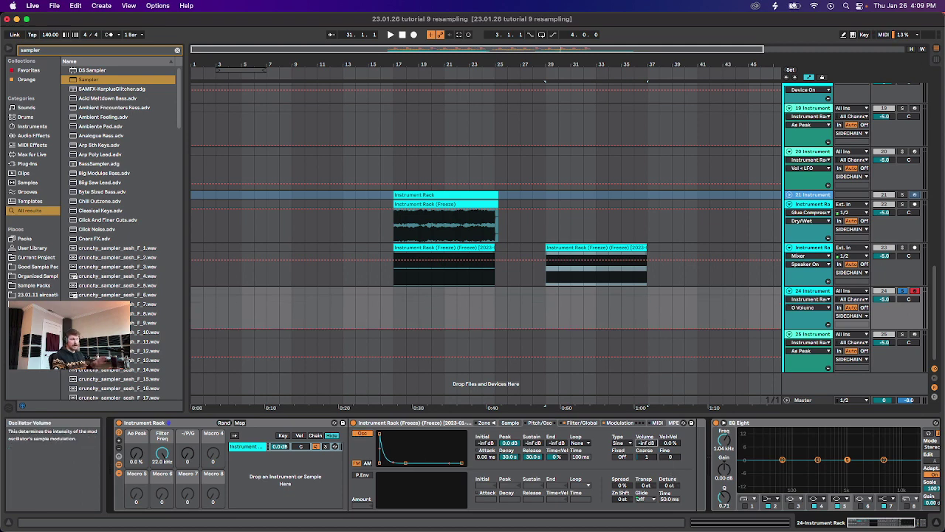
pyautogui.rightClick(645, 443)
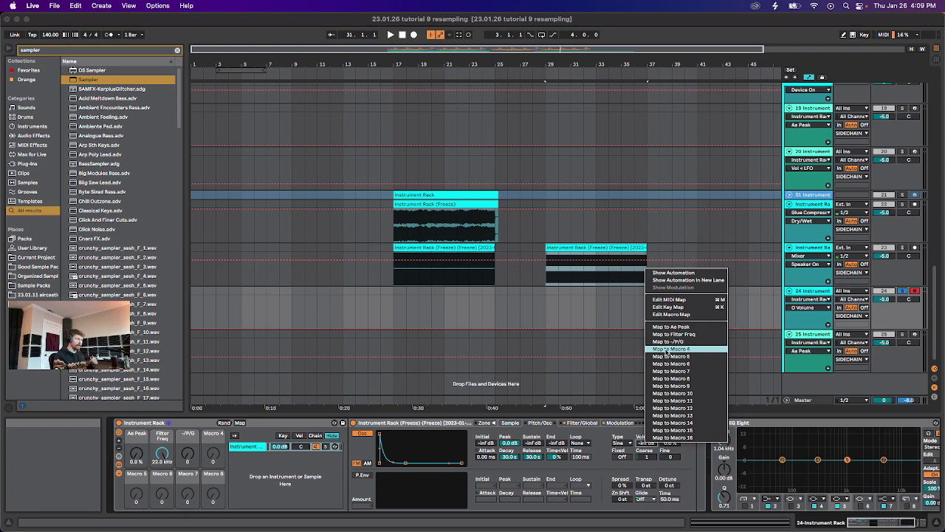
pyautogui.click(666, 358)
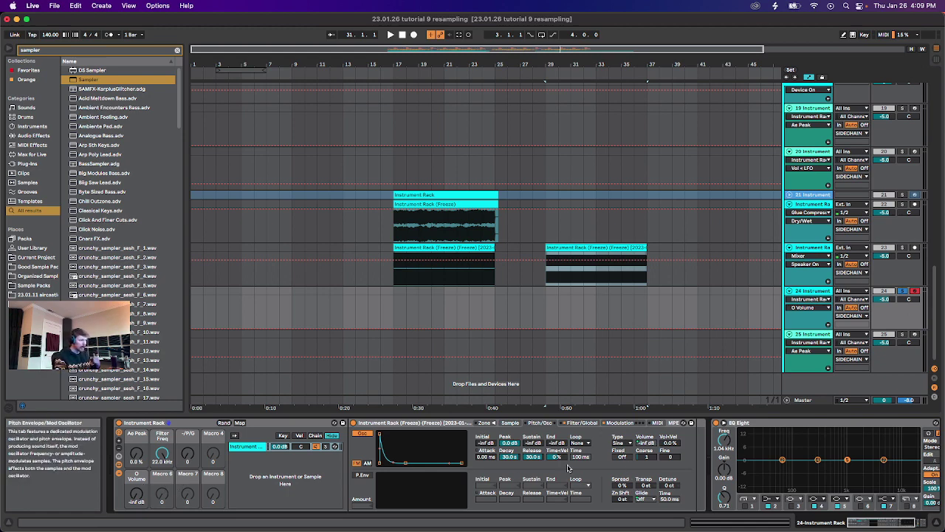
pyautogui.rightClick(649, 458)
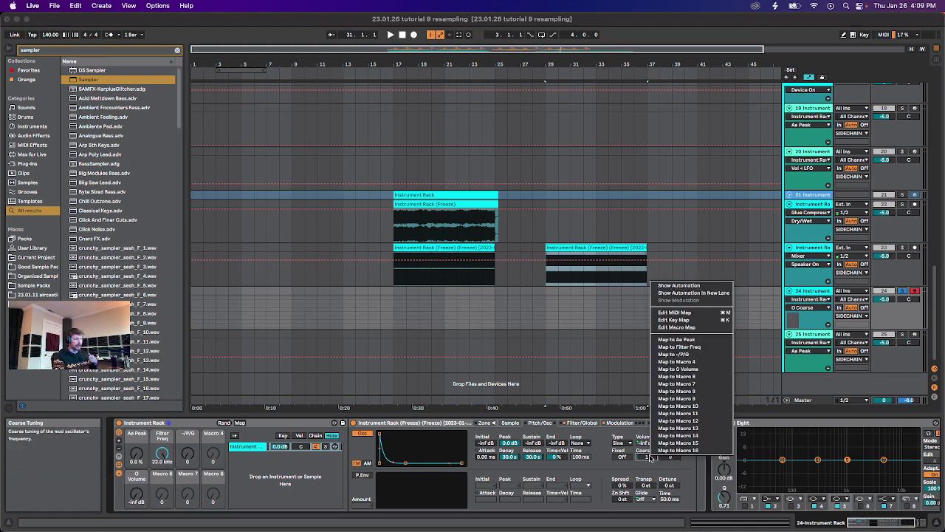
pyautogui.click(677, 377)
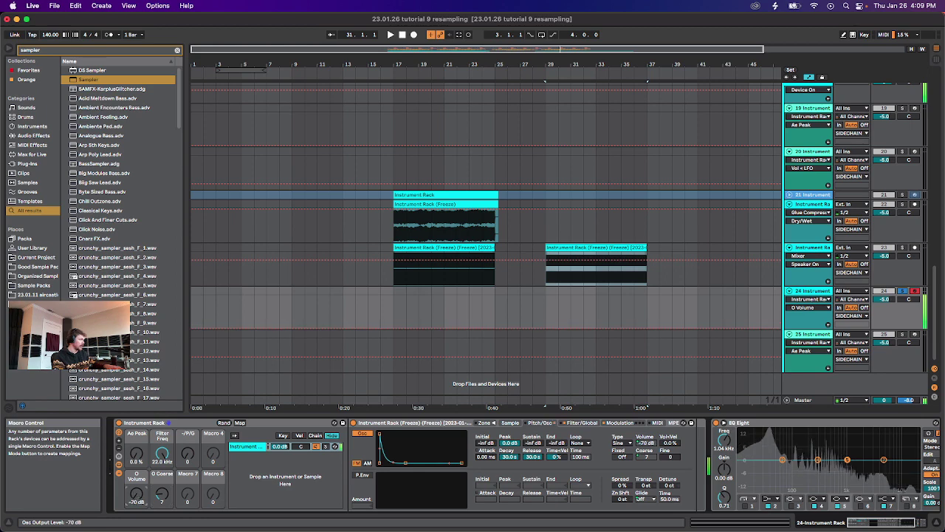
# Test O Volume levels up to about -28 dB with O Coarse at 11, set Ae Peak to 38%, and return O Volume to -inf dB.
pyautogui.moveTo(144, 492)
pyautogui.mouseDown()
pyautogui.moveTo(144, 472)
pyautogui.moveTo(144, 497)
pyautogui.moveTo(162, 489)
pyautogui.mouseUp()
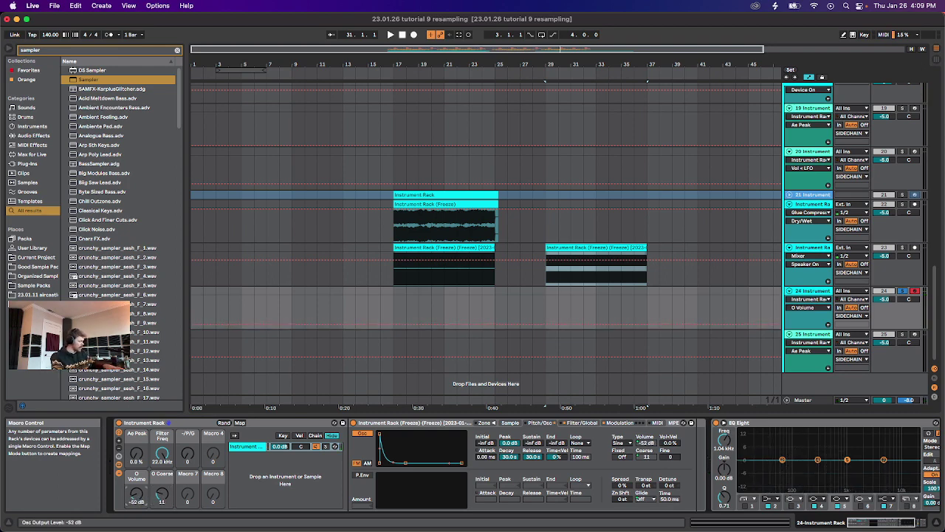
pyautogui.moveTo(136, 493); pyautogui.dragTo(137, 489)
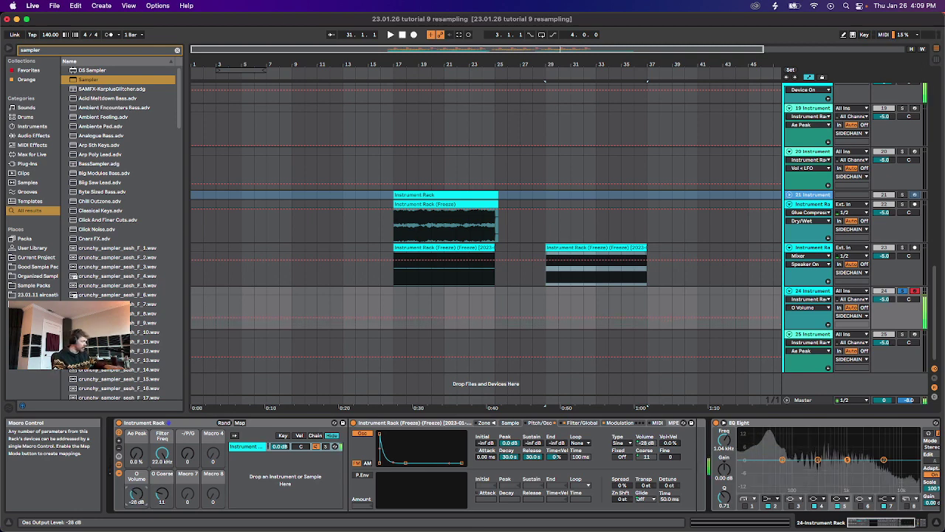
pyautogui.moveTo(136, 494); pyautogui.dragTo(137, 489)
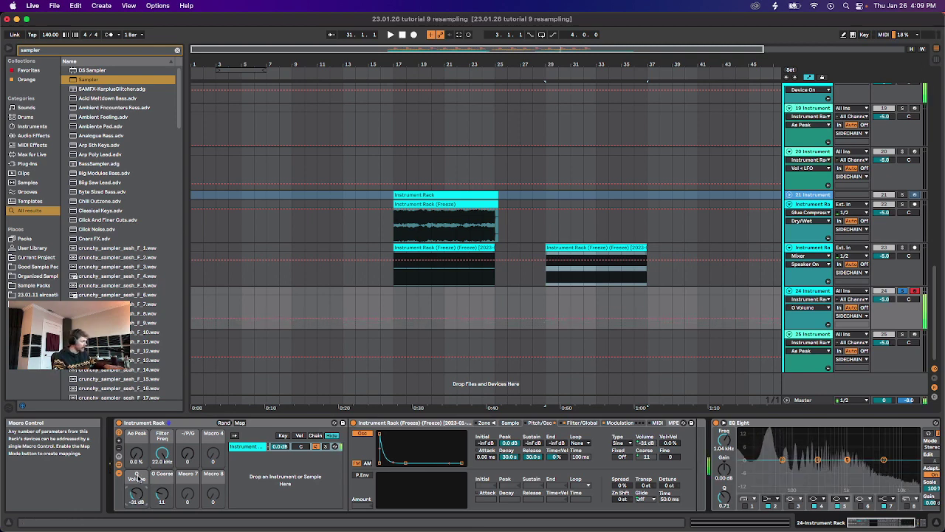
pyautogui.moveTo(136, 454); pyautogui.dragTo(137, 446)
pyautogui.moveTo(136, 493); pyautogui.dragTo(137, 513)
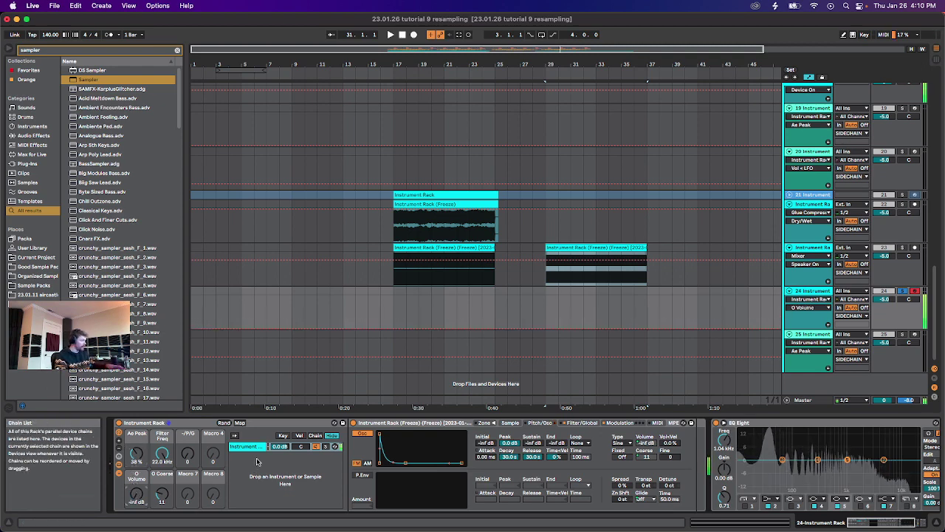
# Set the -/P/G macro to 127 and O Coarse to 5, with O Volume at -inf dB.
pyautogui.moveTo(185, 457); pyautogui.dragTo(184, 377)
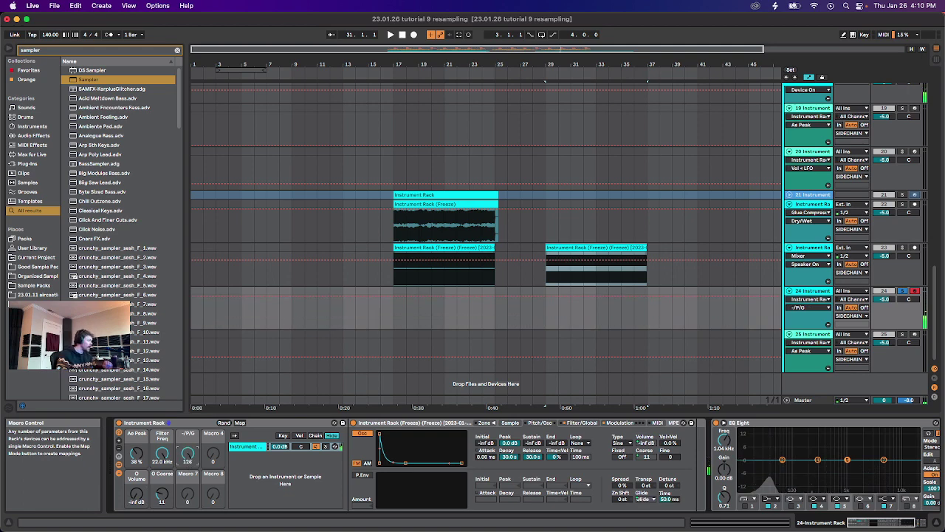
pyautogui.moveTo(139, 501); pyautogui.dragTo(158, 507)
pyautogui.click(136, 495)
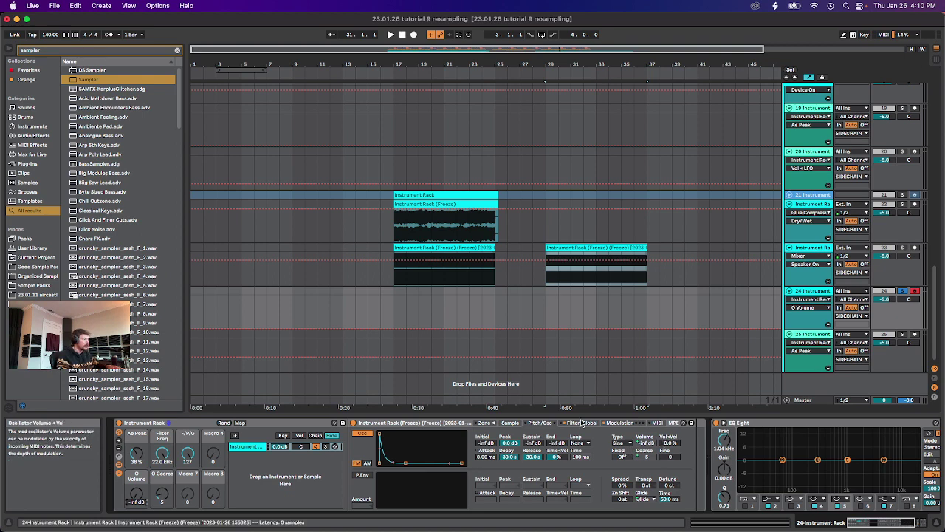
# Try the pitch envelope at -27 st with 3.32 s decay and 0% sustain, reset its amount to 0 st and switch it off.
pyautogui.click(362, 476)
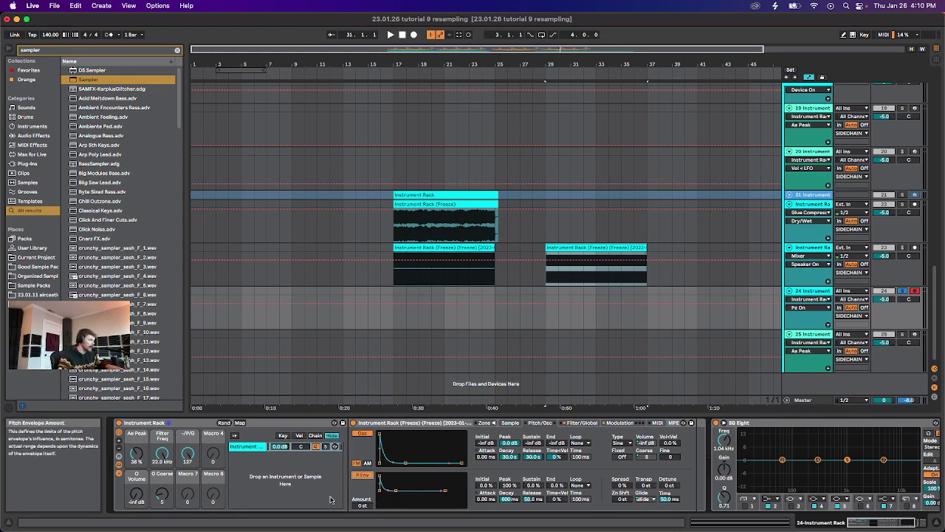
pyautogui.moveTo(359, 507); pyautogui.dragTo(360, 517)
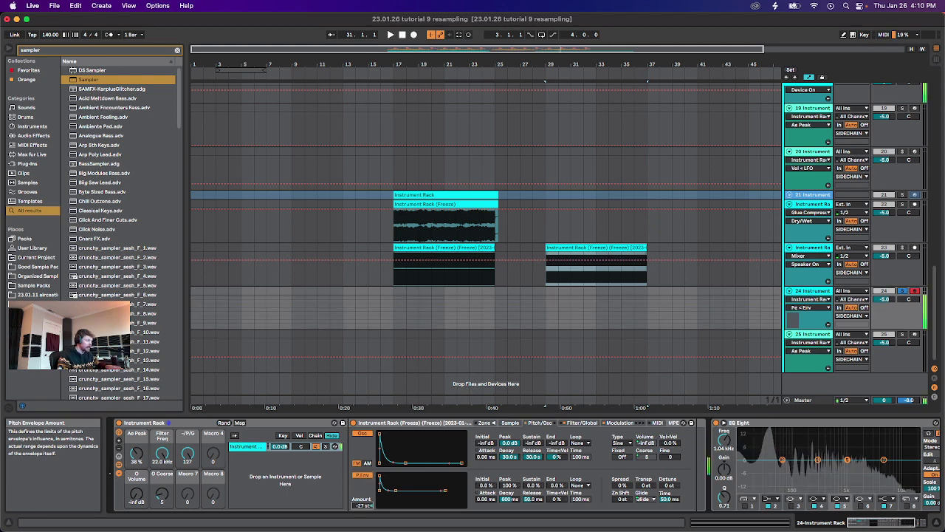
pyautogui.moveTo(395, 490); pyautogui.dragTo(401, 490)
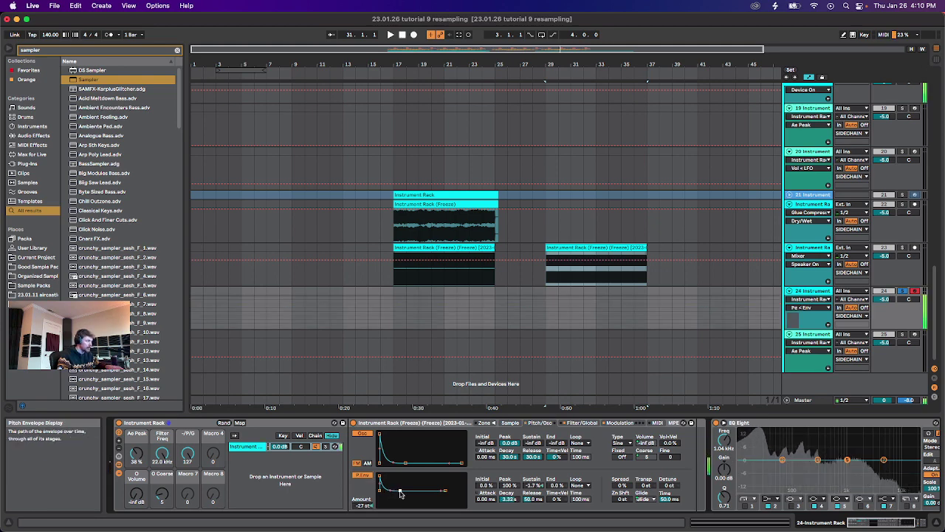
pyautogui.click(532, 486)
pyautogui.moveTo(531, 486); pyautogui.dragTo(532, 484)
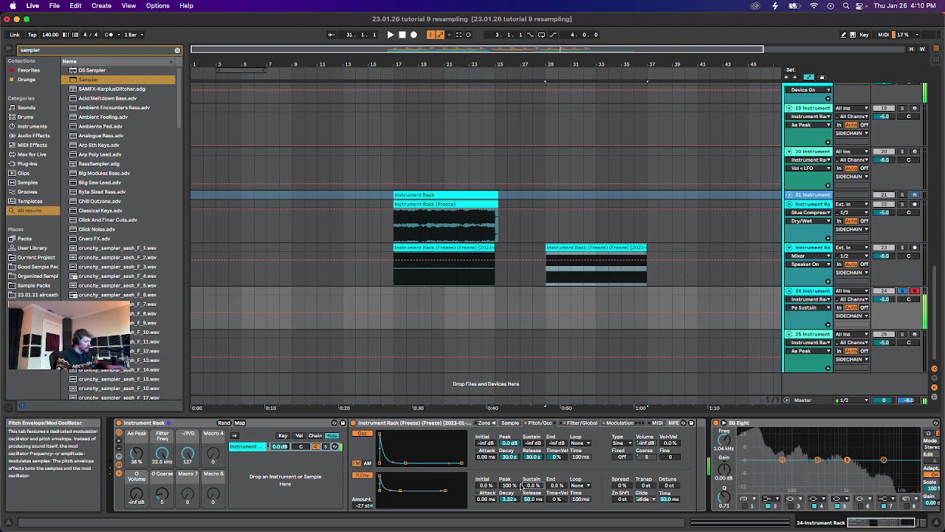
pyautogui.doubleClick(362, 507)
pyautogui.click(362, 476)
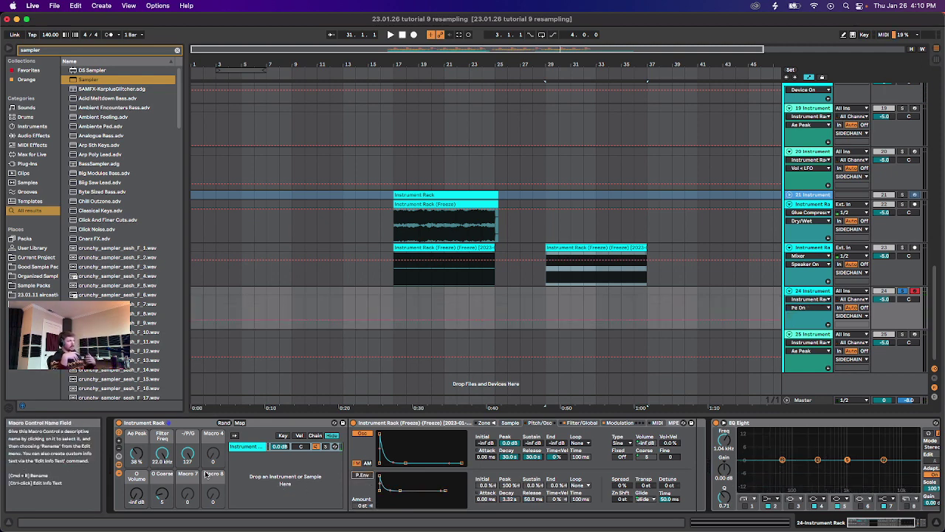
# Try expanding the rack to 16 visible macros and reducing it to six, and restore eight visible macros.
pyautogui.click(120, 441)
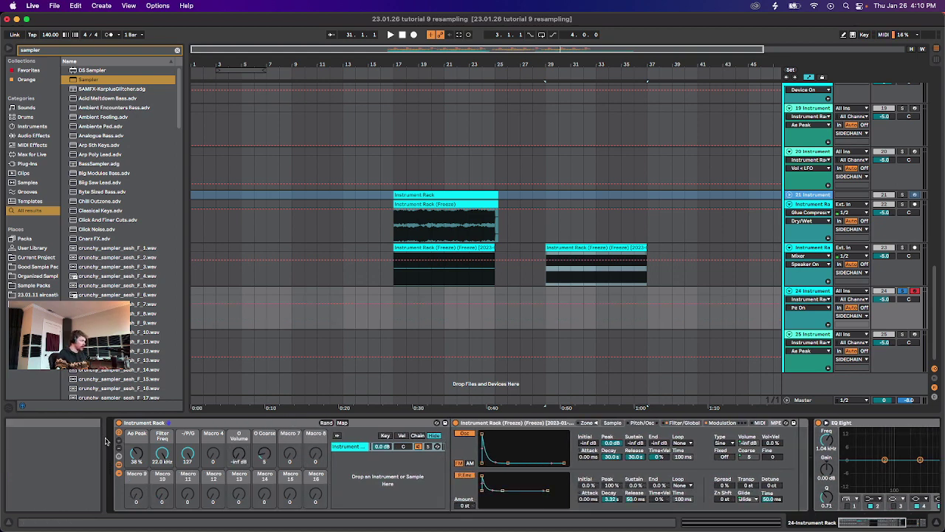
pyautogui.click(119, 448)
pyautogui.click(119, 448)
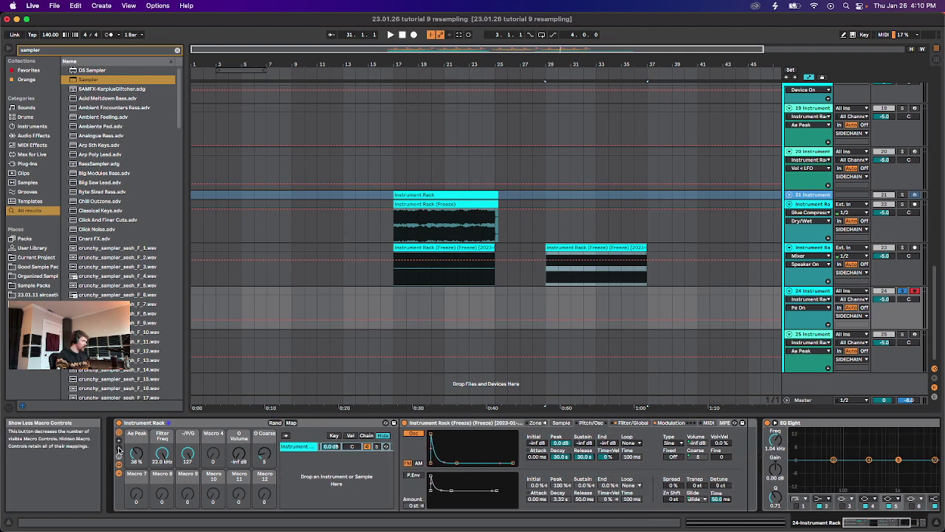
pyautogui.click(119, 448)
pyautogui.click(119, 448)
pyautogui.click(119, 448)
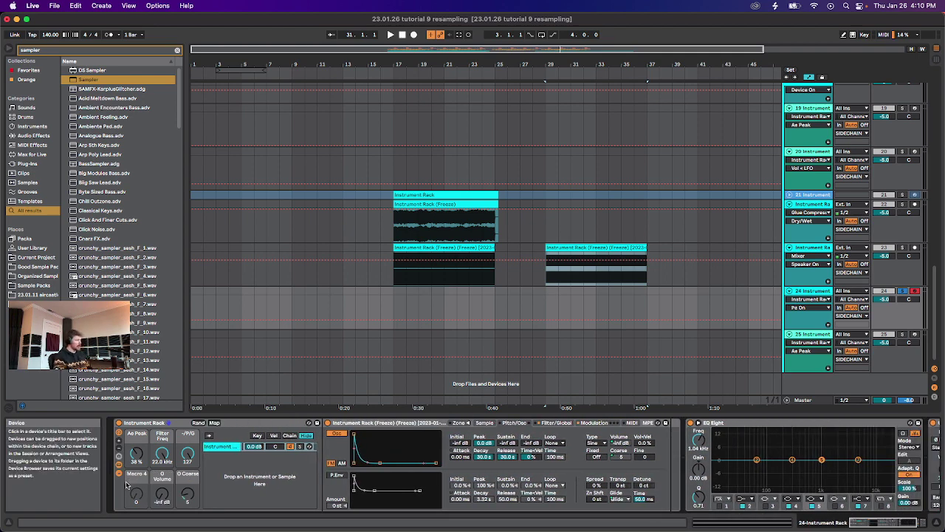
pyautogui.click(119, 442)
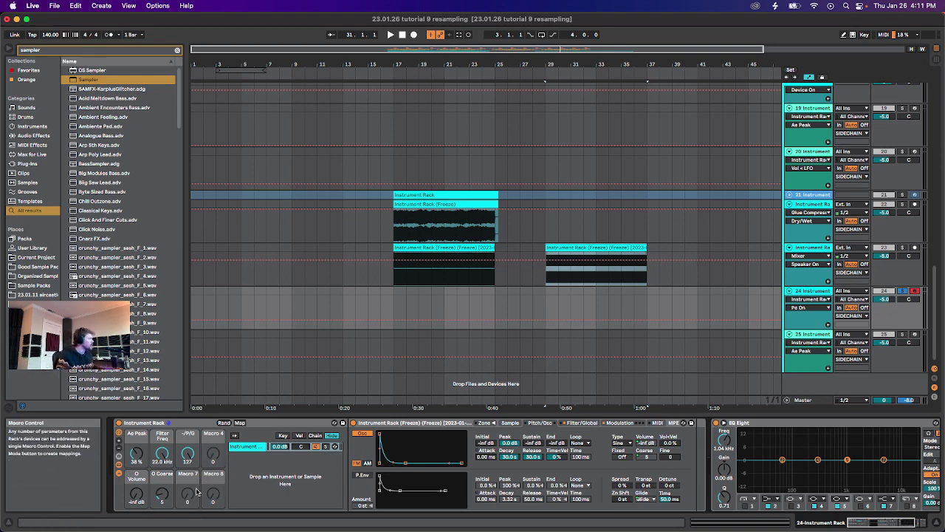
# Set the O Coarse macro to 9.
pyautogui.moveTo(162, 493); pyautogui.dragTo(161, 489)
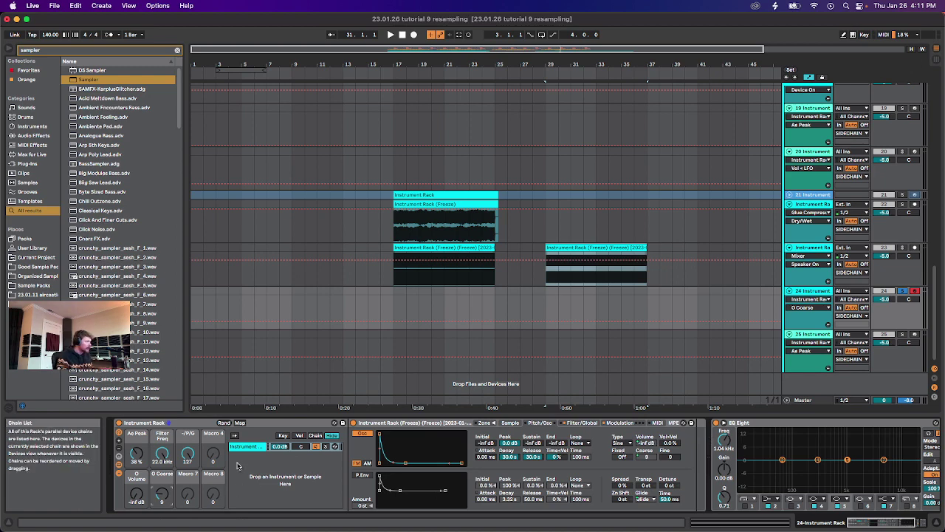
# Enable LFO 1 in the Sampler's modulation settings, map its rate to Macro 4, and set that macro to 3.52 Hz.
pyautogui.click(610, 424)
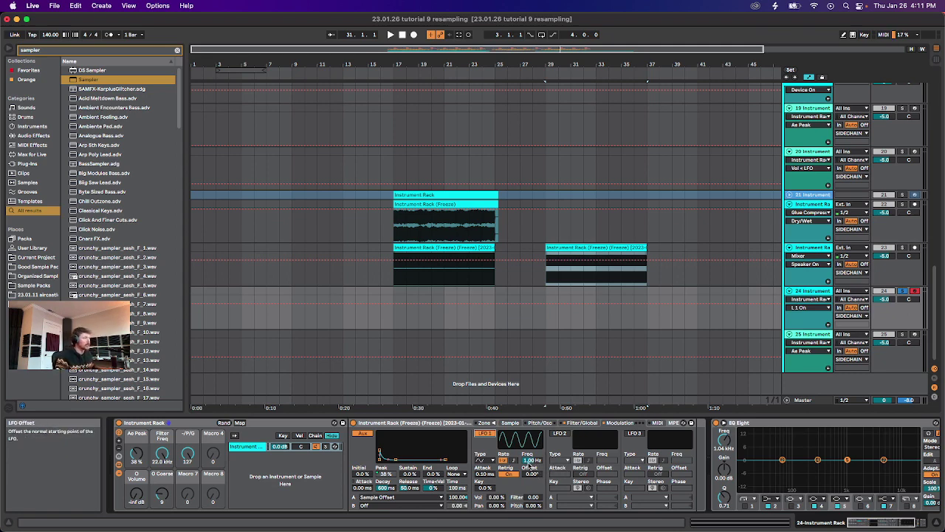
pyautogui.rightClick(529, 461)
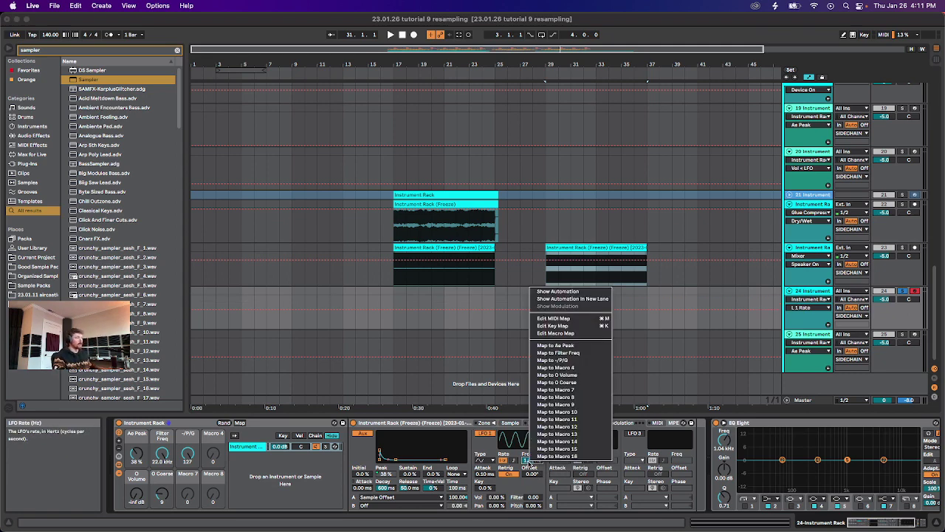
pyautogui.click(563, 368)
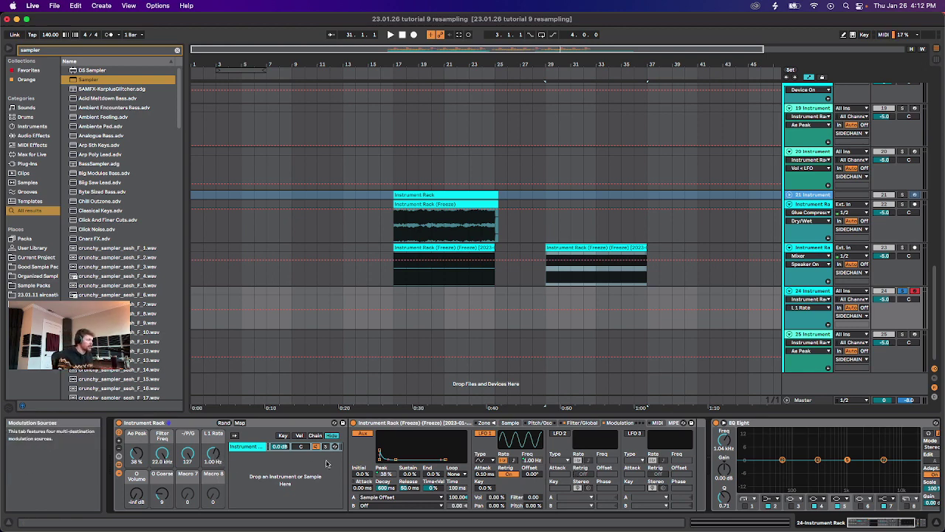
pyautogui.moveTo(213, 454); pyautogui.dragTo(212, 432)
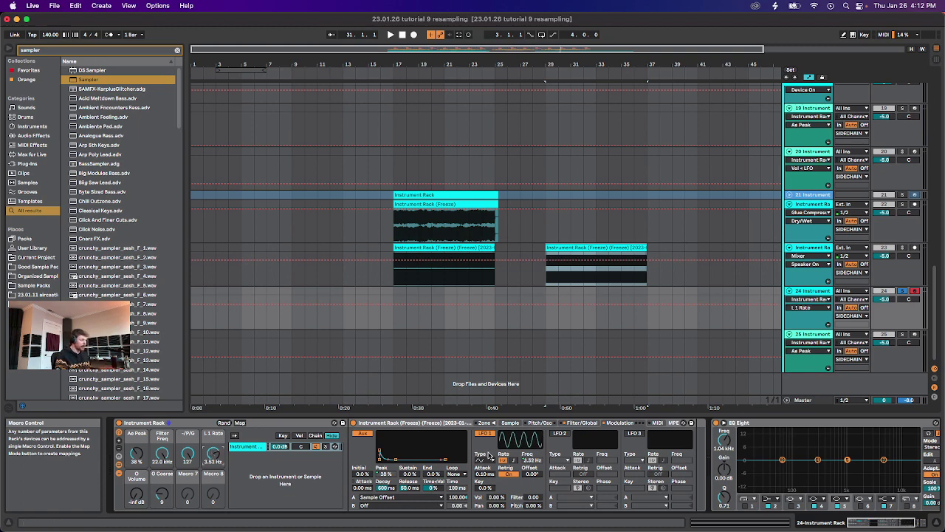
# Map LFO 1's volume amount to Macro 7 and its filter amount to Macro 8.
pyautogui.rightClick(494, 499)
pyautogui.click(539, 427)
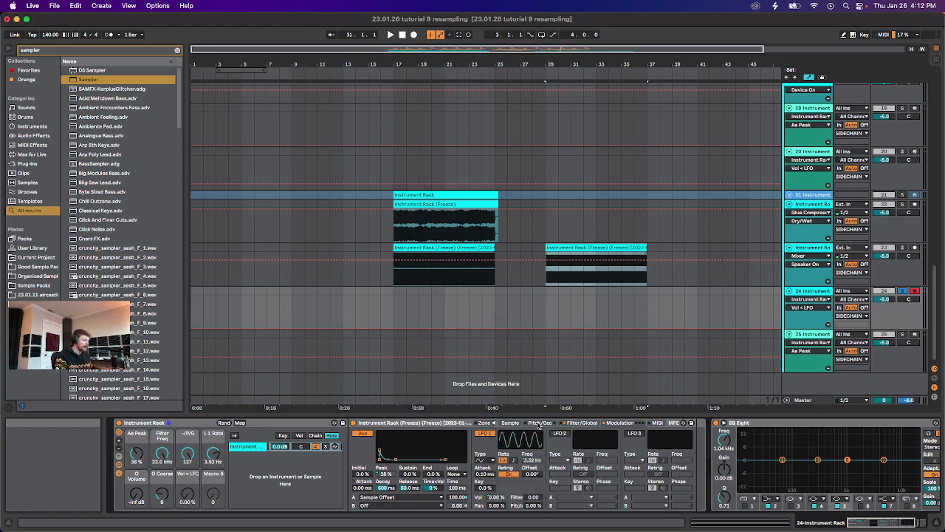
pyautogui.rightClick(533, 497)
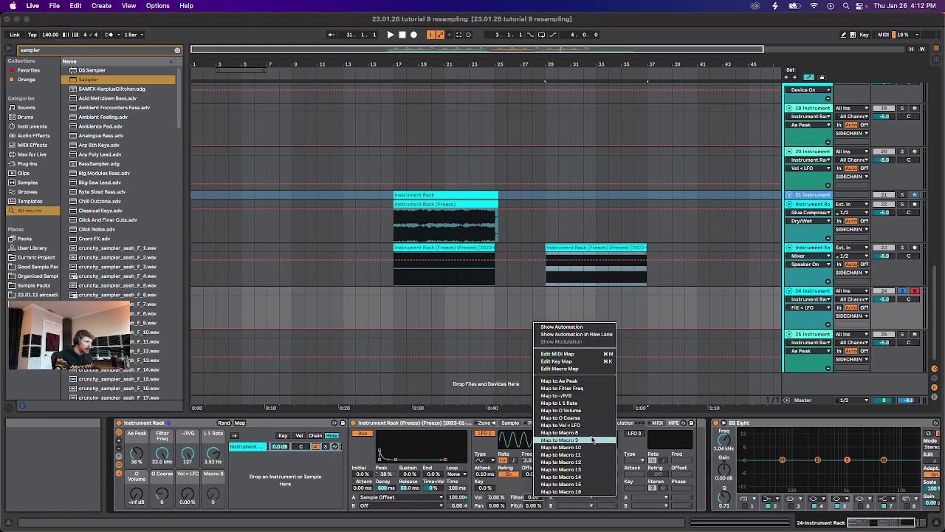
pyautogui.click(567, 434)
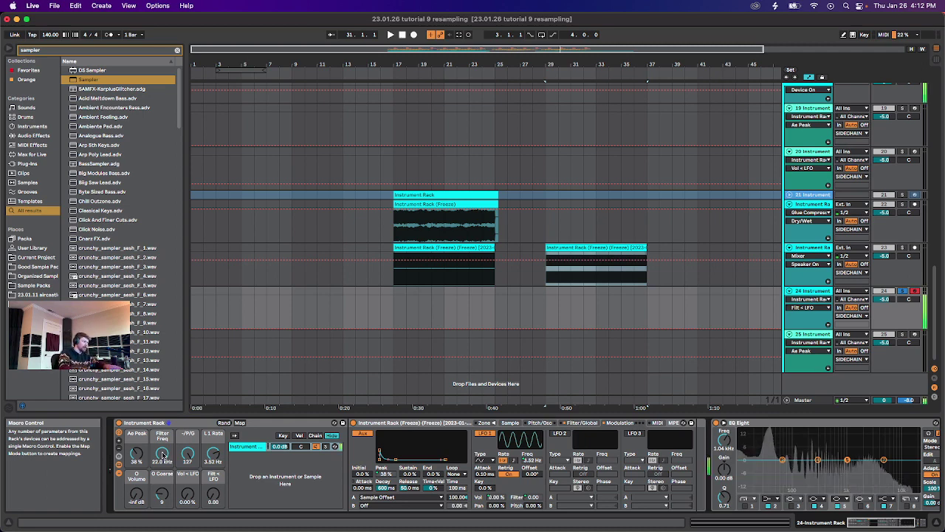
# Set the Filter Freq macro to 834 Hz and Filt < LFO to 15.9, and switch off the Sampler's filter envelope.
pyautogui.moveTo(164, 457); pyautogui.dragTo(164, 503)
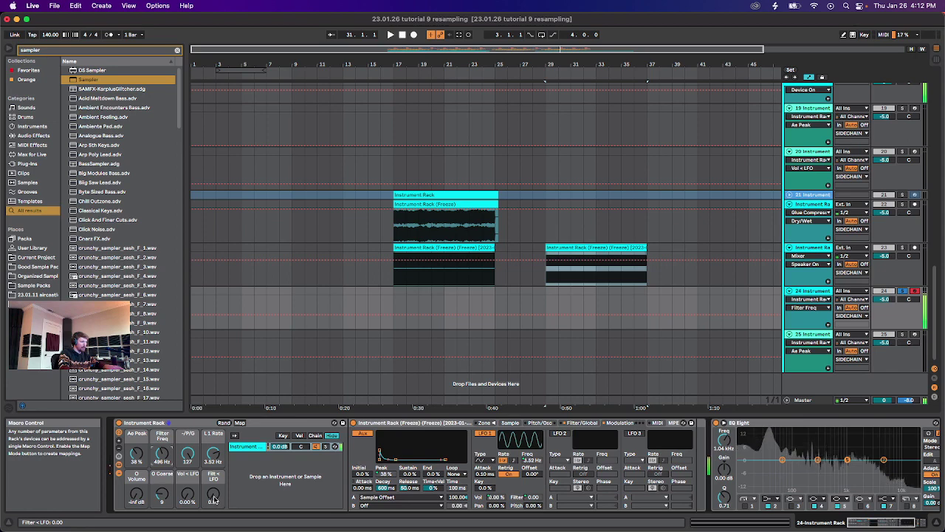
pyautogui.moveTo(213, 500); pyautogui.dragTo(214, 486)
pyautogui.moveTo(162, 454); pyautogui.dragTo(162, 452)
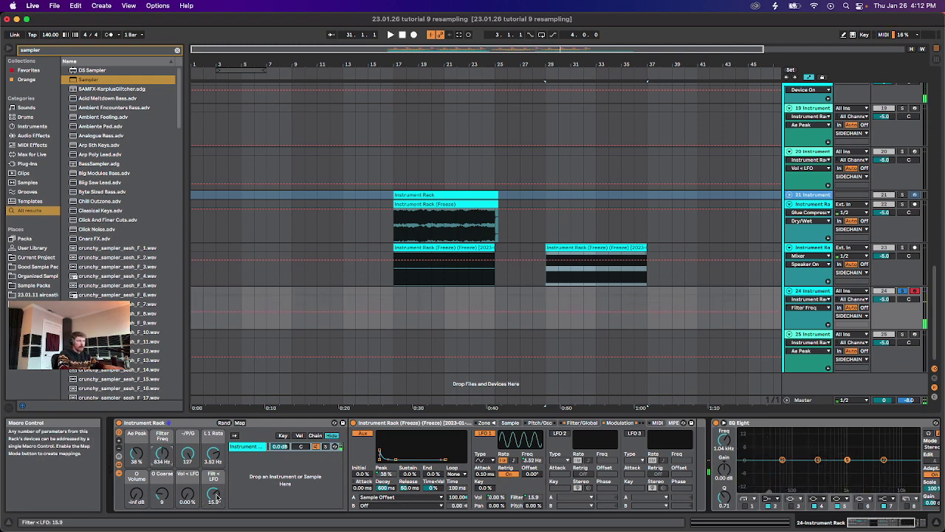
pyautogui.click(575, 425)
pyautogui.click(468, 434)
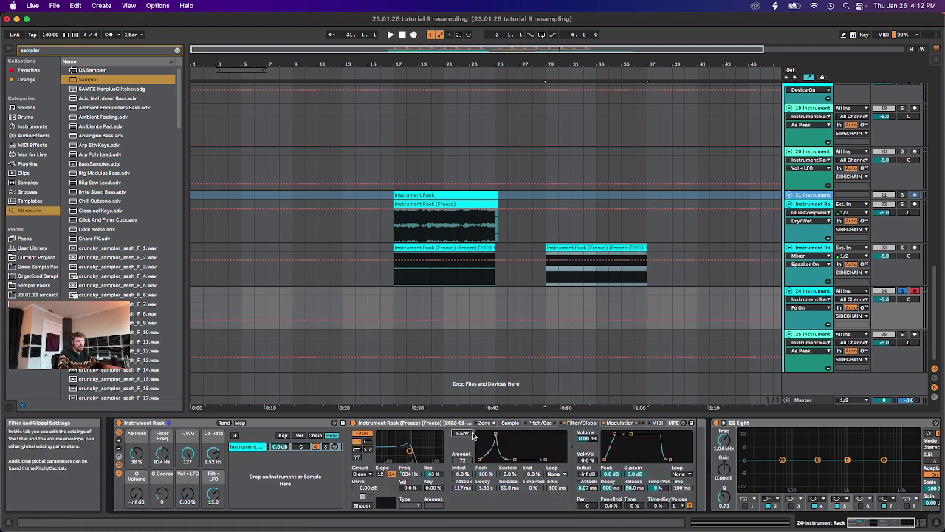
# Set the Filter Freq macro to 1.14 kHz, Vol < LFO to 62.2% and Filt < LFO to 17.8.
pyautogui.moveTo(213, 494); pyautogui.dragTo(213, 496)
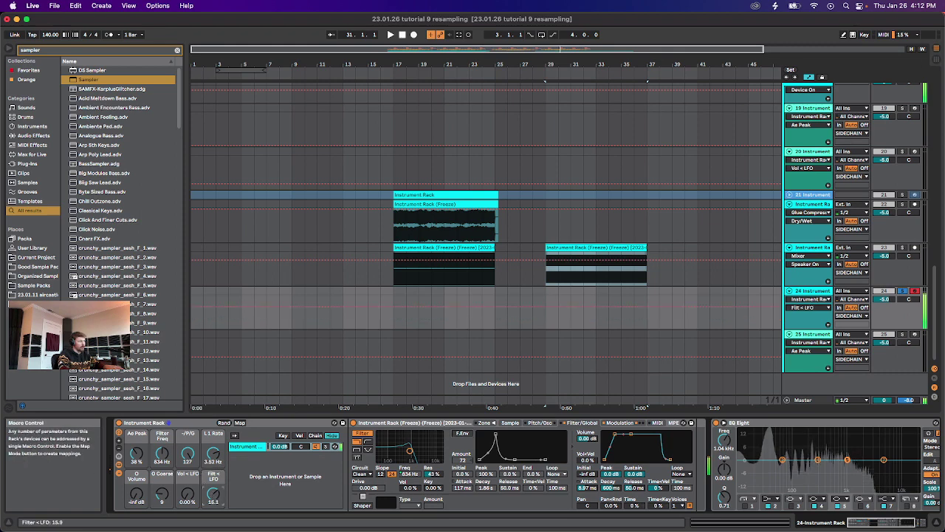
pyautogui.moveTo(162, 454)
pyautogui.mouseDown()
pyautogui.moveTo(161, 445)
pyautogui.moveTo(161, 462)
pyautogui.mouseUp()
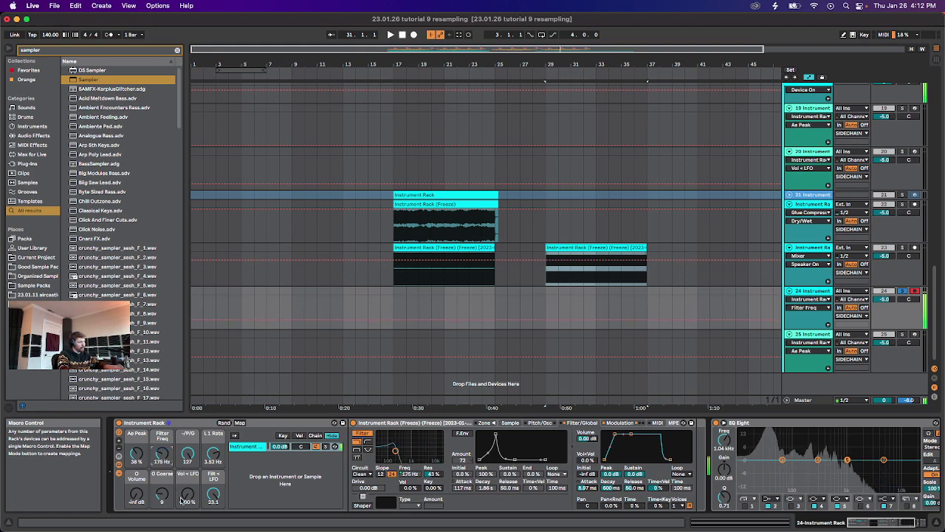
pyautogui.moveTo(188, 494); pyautogui.dragTo(213, 489)
pyautogui.moveTo(161, 454); pyautogui.dragTo(162, 440)
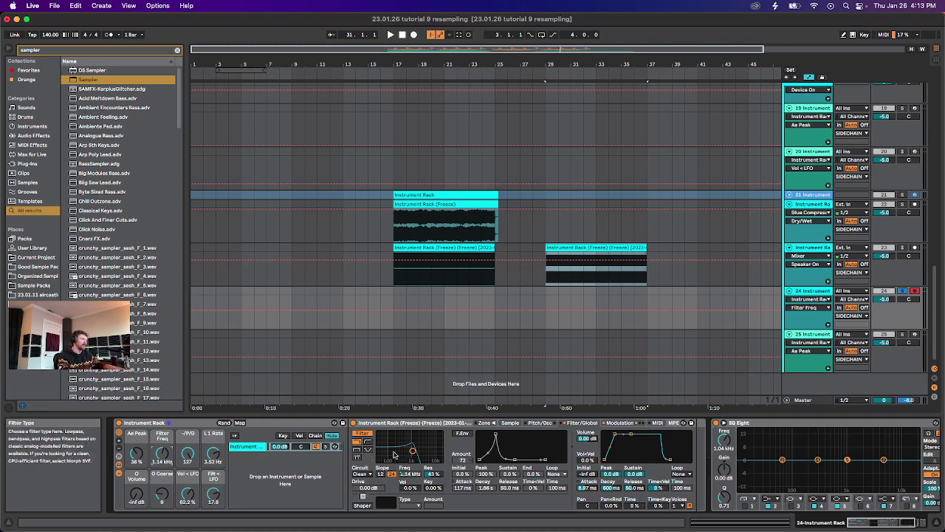
# Lower the filter resonance to 16% and set the Filter Freq macro to 6.32 kHz and Vol < LFO to 61.4%.
pyautogui.moveTo(435, 473); pyautogui.dragTo(434, 489)
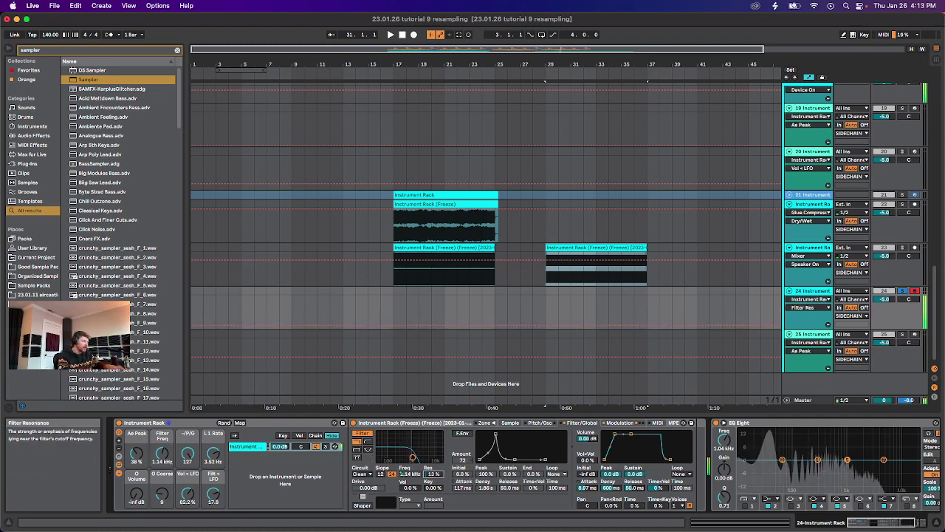
pyautogui.moveTo(163, 453); pyautogui.dragTo(162, 443)
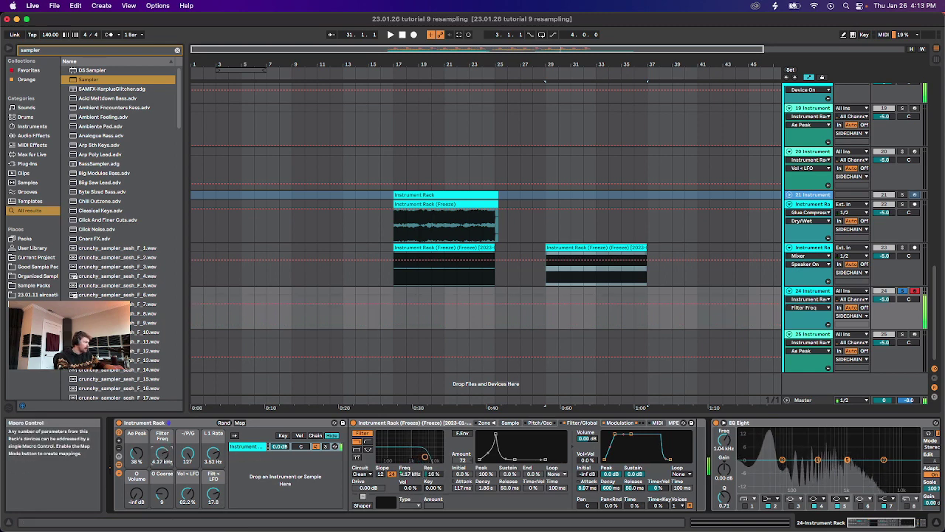
pyautogui.click(188, 493)
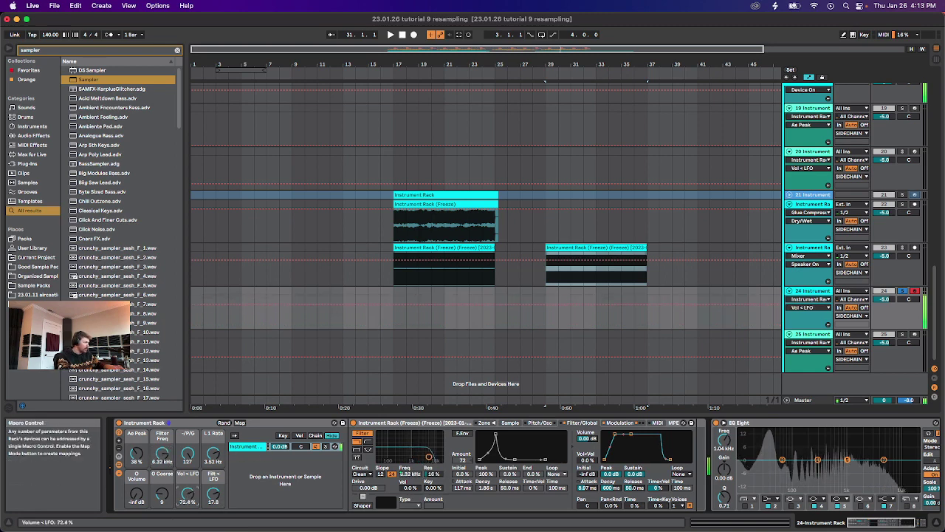
pyautogui.moveTo(188, 493); pyautogui.dragTo(188, 494)
# Try the O Volume macro at about -25 dB and return it to -inf dB.
pyautogui.moveTo(136, 494); pyautogui.dragTo(136, 473)
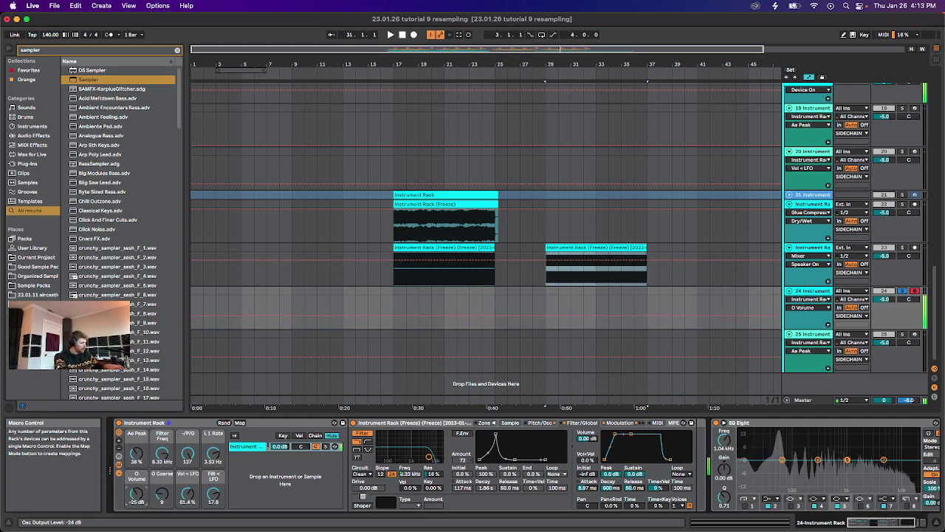
pyautogui.moveTo(136, 494); pyautogui.dragTo(136, 510)
# Set the L 1 Rate macro to 1.87 Hz, and sync LFO 1 to the beat at a 1/8 rate.
pyautogui.moveTo(212, 452); pyautogui.dragTo(213, 456)
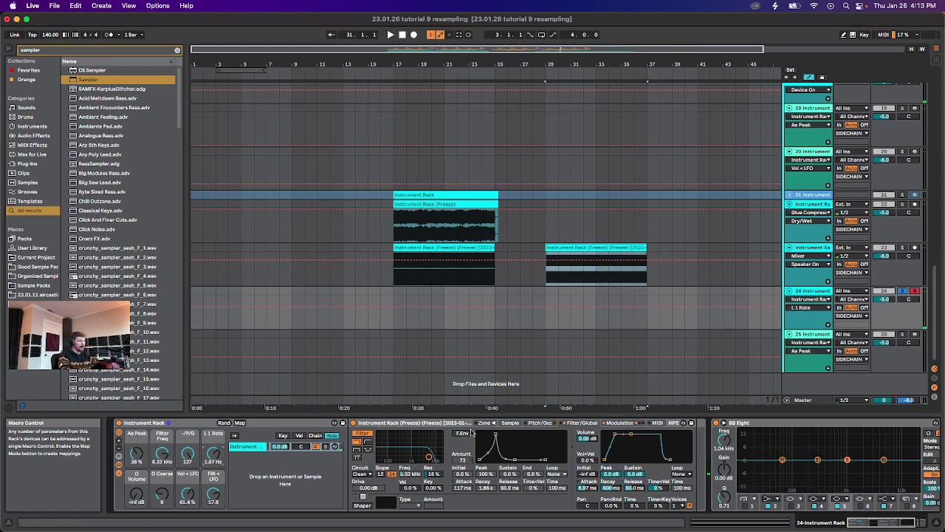
pyautogui.click(619, 423)
pyautogui.click(512, 460)
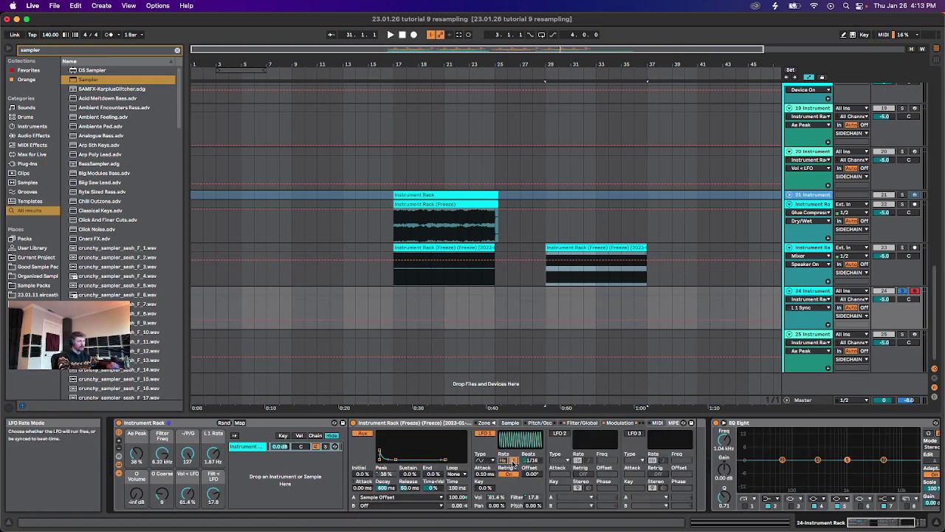
pyautogui.moveTo(531, 460); pyautogui.dragTo(531, 452)
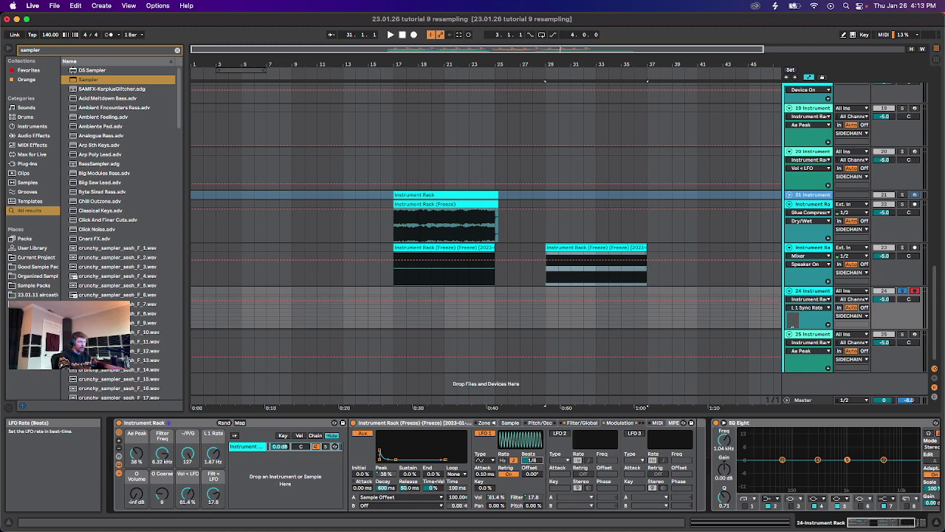
# Mute tracks 21, 22 and 23 and take track 24 out of solo.
pyautogui.click(885, 247)
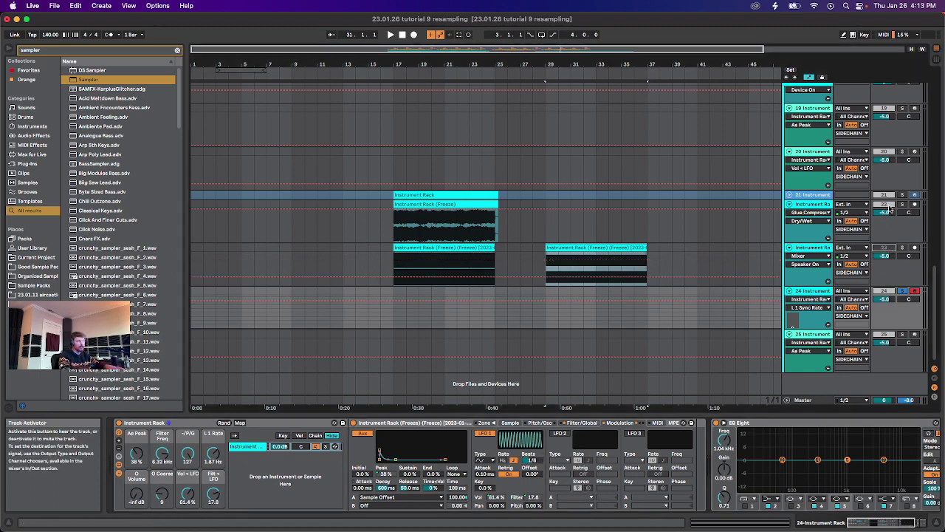
pyautogui.click(886, 205)
pyautogui.click(886, 195)
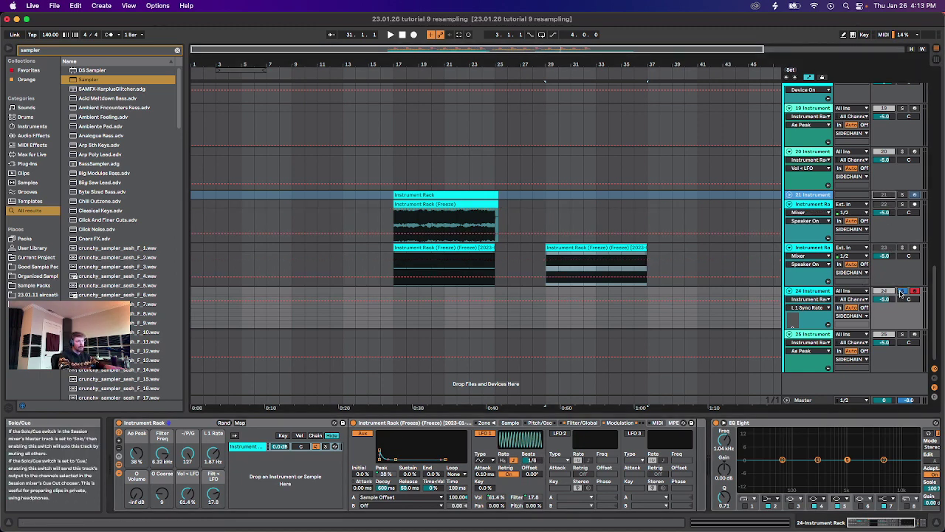
pyautogui.click(903, 291)
# Set track 24's automation display to None and play the arrangement from bar 17 to audition the synced bass.
pyautogui.click(396, 314)
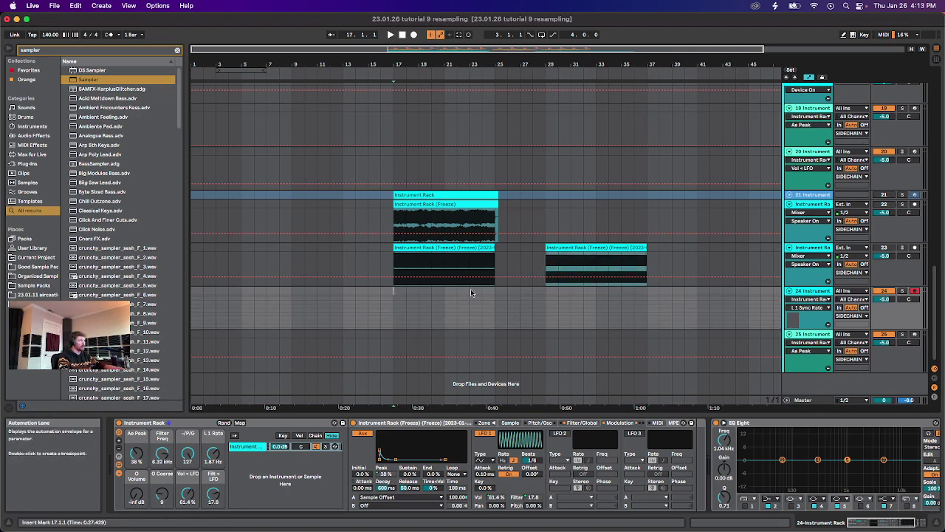
pyautogui.scroll(10, 401, 248)
pyautogui.scroll(-10, 396, 247)
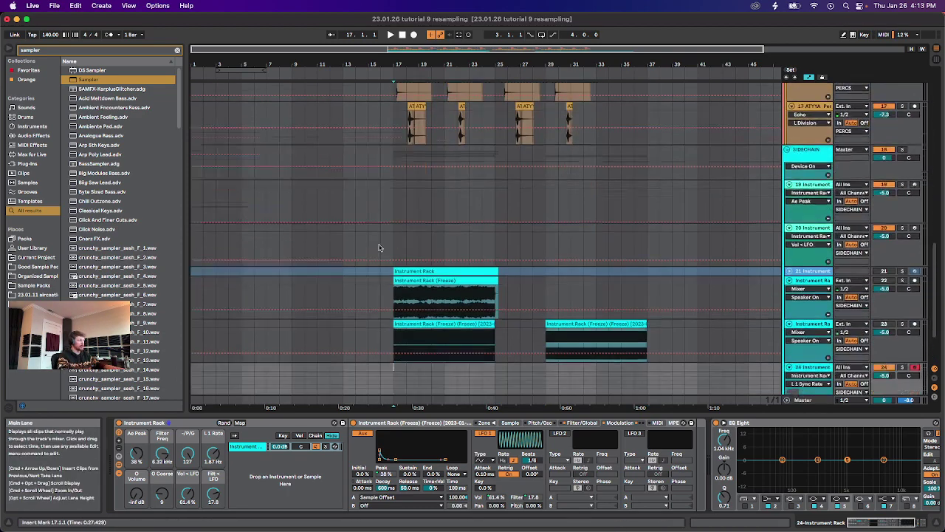
pyautogui.click(813, 299)
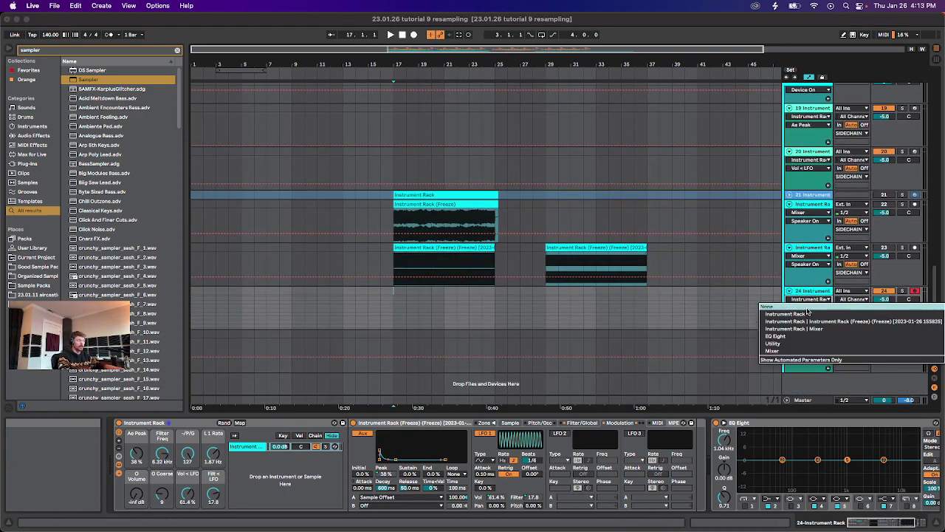
pyautogui.click(814, 307)
pyautogui.press('space')
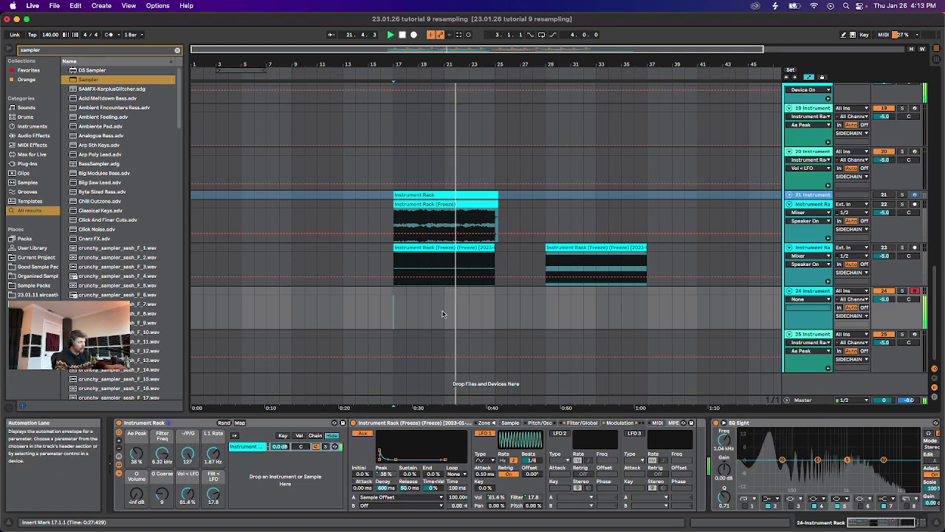
pyautogui.press('space')
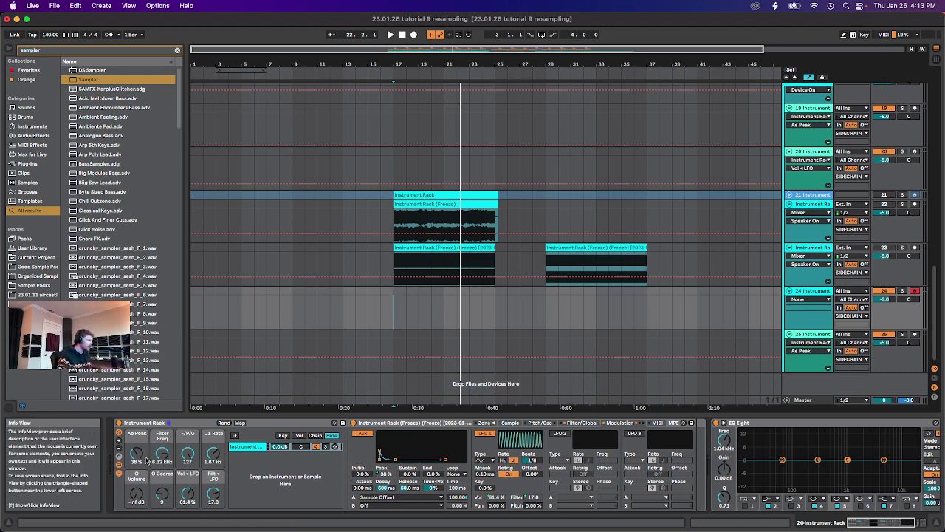
# Set the Ae Peak macro to 55%, insert an LFO device after the Sampler and map it to that macro.
pyautogui.moveTo(137, 453); pyautogui.dragTo(137, 446)
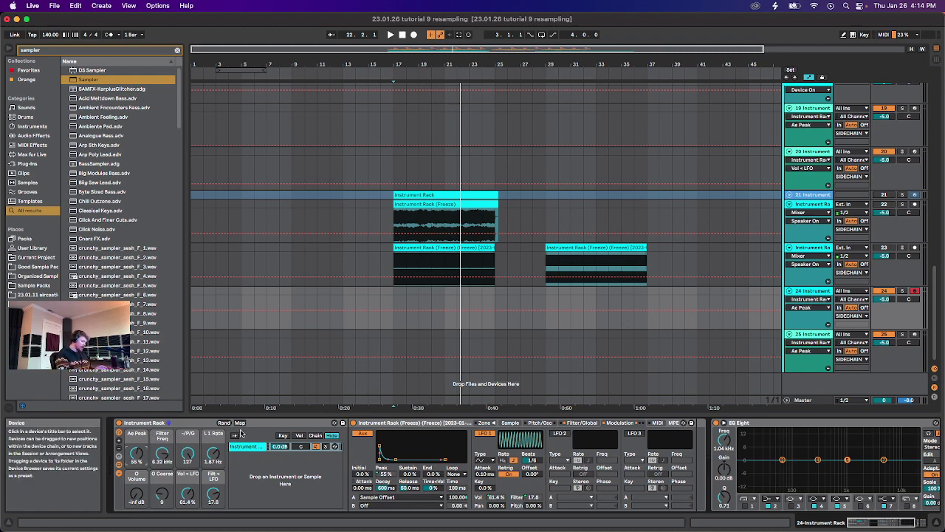
pyautogui.press('super+f')
pyautogui.write('lfo')
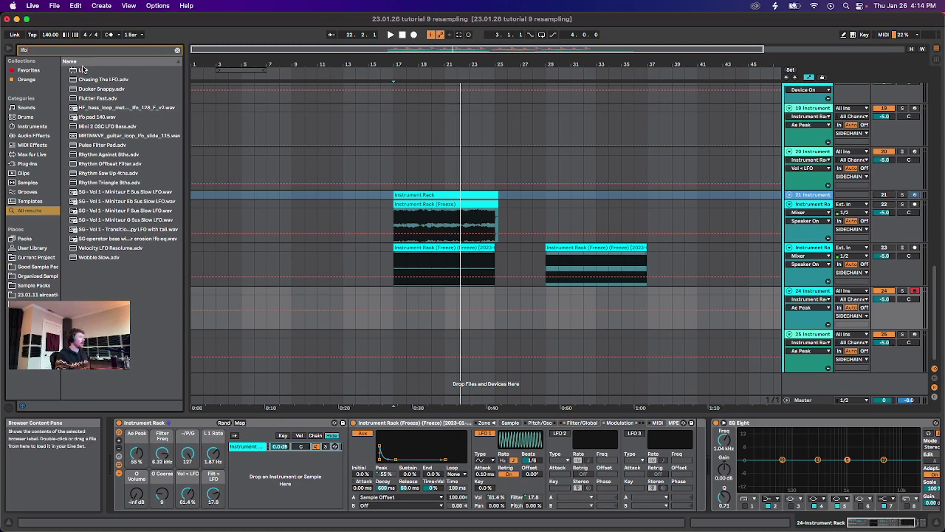
pyautogui.moveTo(83, 69); pyautogui.dragTo(700, 488)
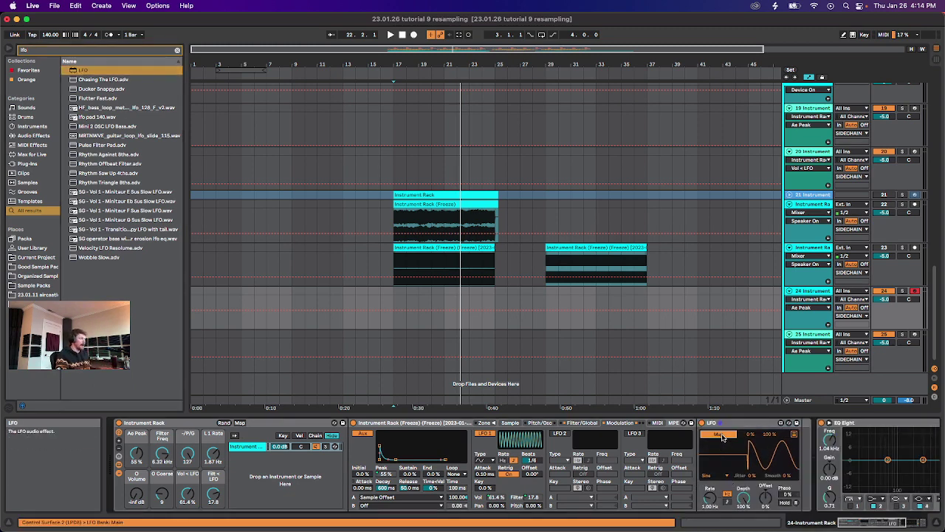
pyautogui.click(138, 456)
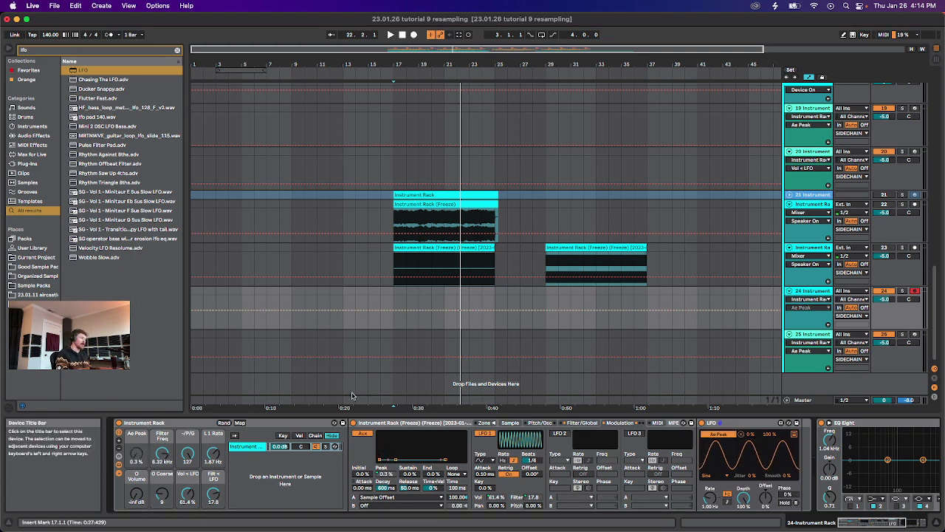
# Show the Sampler's sample view, reset Filt < LFO and Vol < LFO to 0, and set Filter Freq to 22.0 kHz.
pyautogui.click(510, 424)
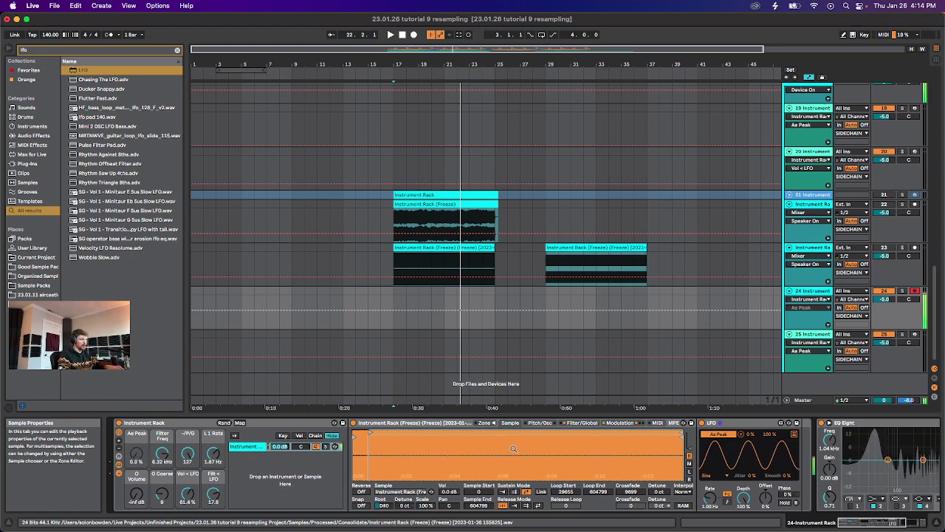
pyautogui.doubleClick(220, 496)
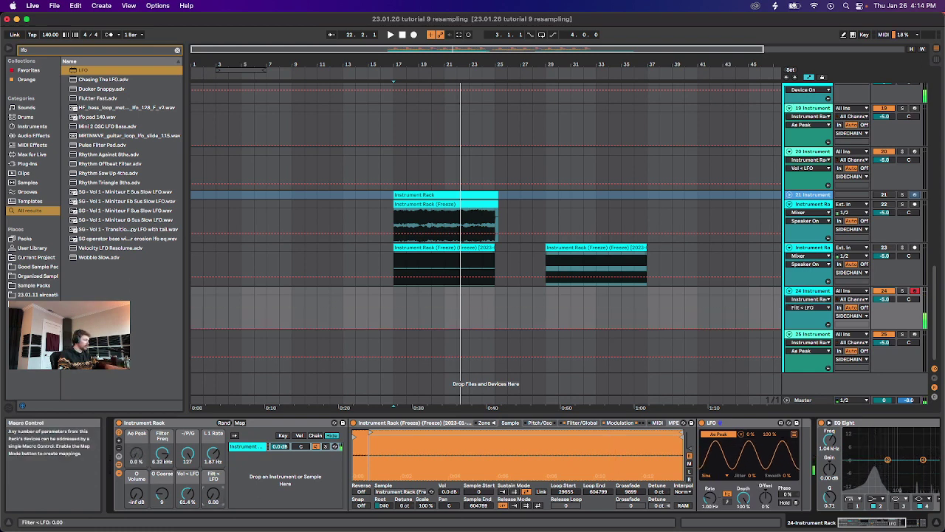
pyautogui.doubleClick(190, 490)
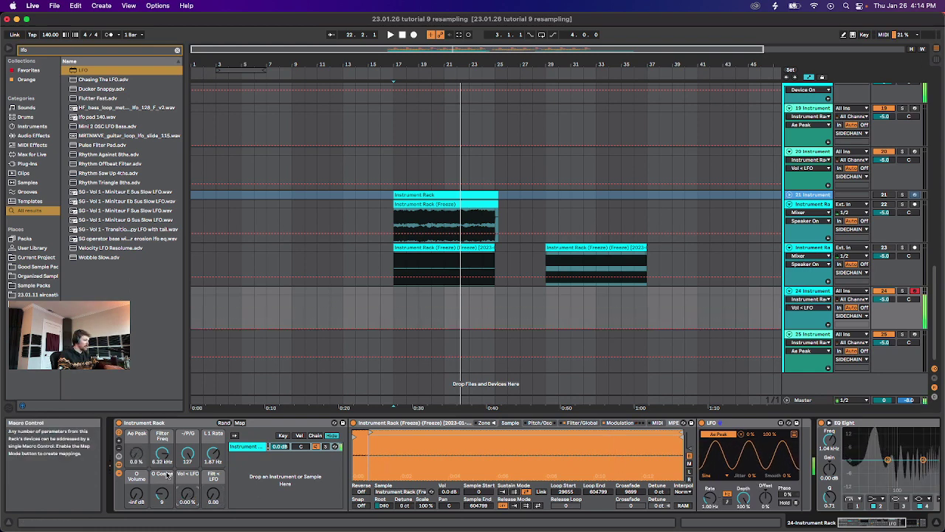
pyautogui.moveTo(162, 453); pyautogui.dragTo(163, 455)
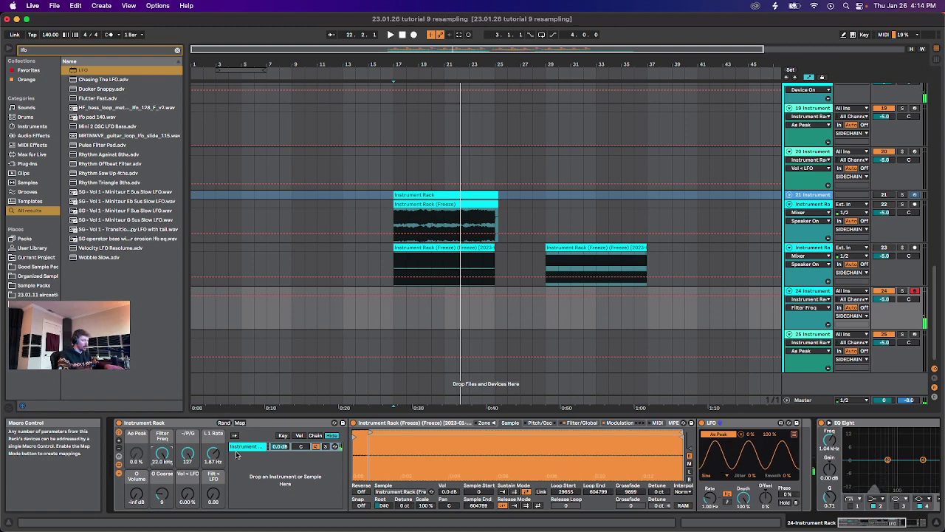
# Set the LFO device to the Random waveform at 9.77 Hz and the Filter Freq macro to 22.0 kHz.
pyautogui.click(711, 498)
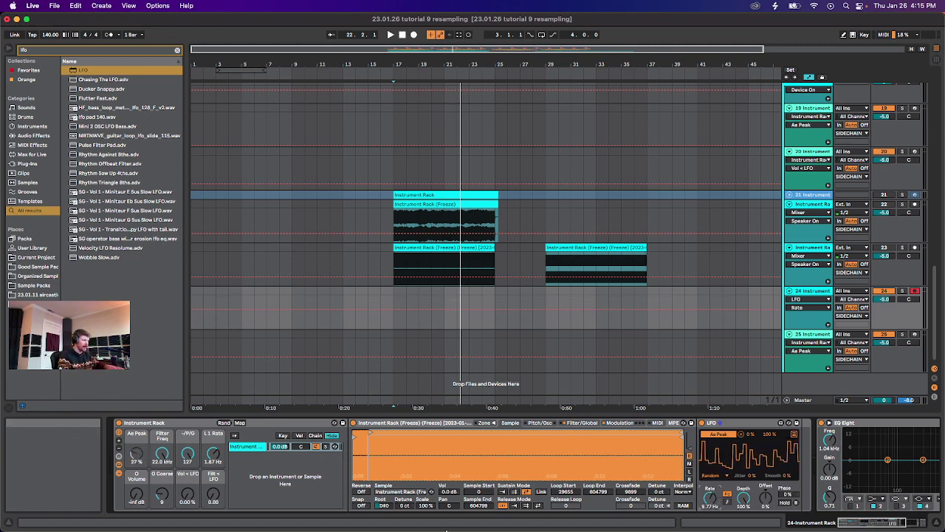
pyautogui.moveTo(446, 529)
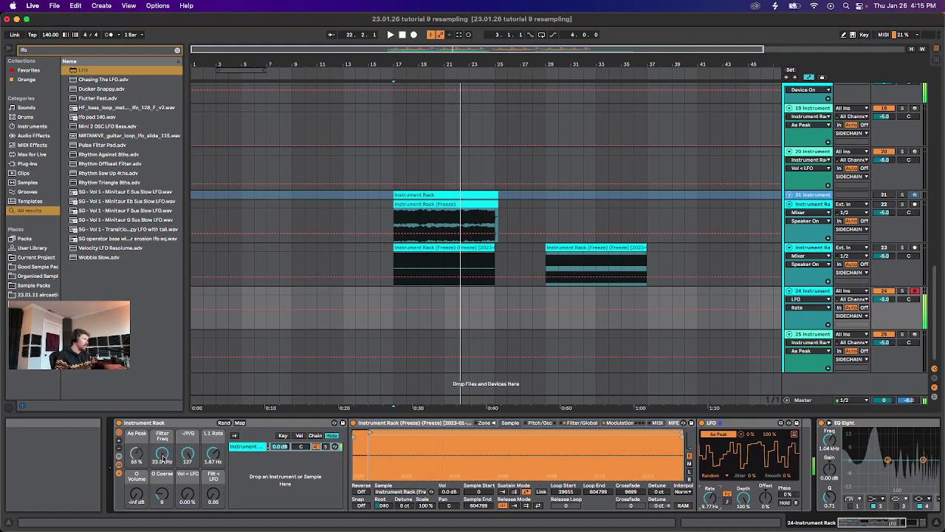
pyautogui.moveTo(164, 453)
pyautogui.mouseDown()
pyautogui.moveTo(164, 481)
pyautogui.moveTo(164, 443)
pyautogui.mouseUp()
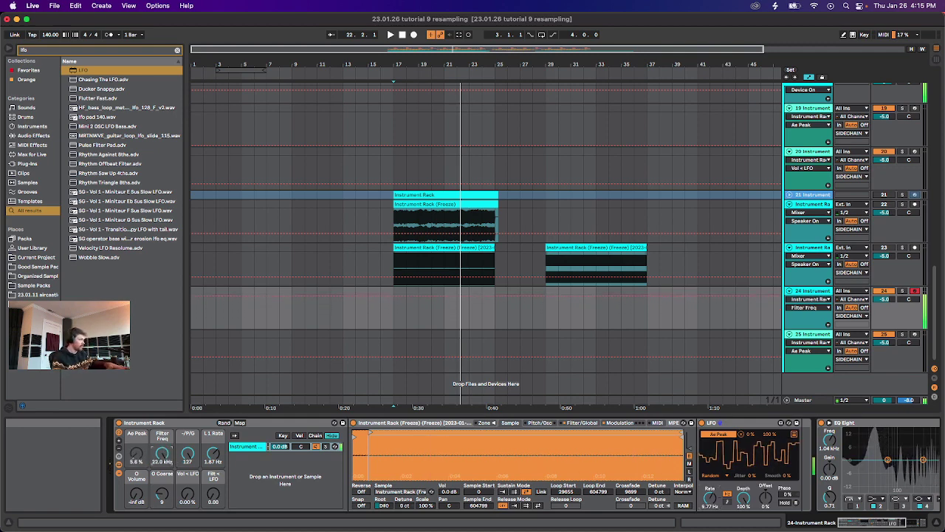
pyautogui.hscroll(3, 403, 465)
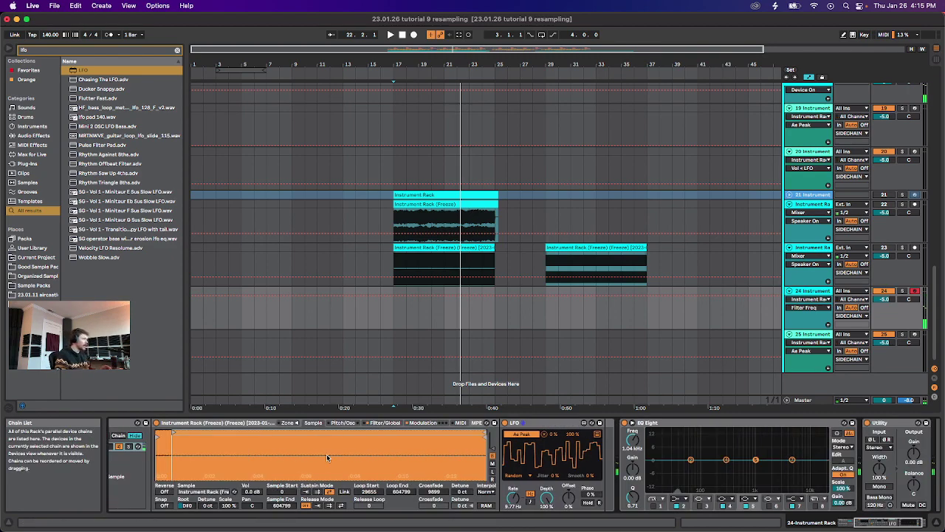
# Enable MIDI mapping and assign track 24's Ae Peak, Filter Freq, -/P/G and L 1 Rate macros to CC 70, 71, 72 and 73.
pyautogui.click(394, 316)
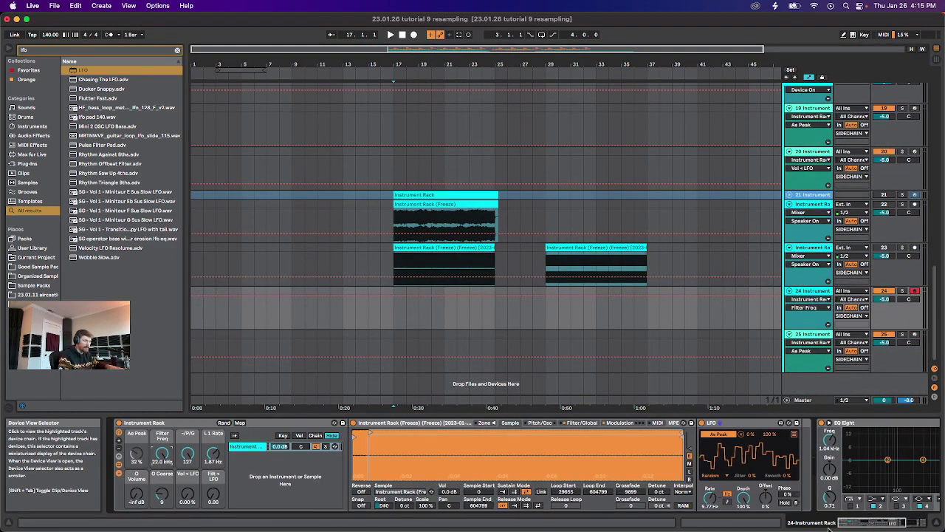
pyautogui.hscroll(-3, 857, 508)
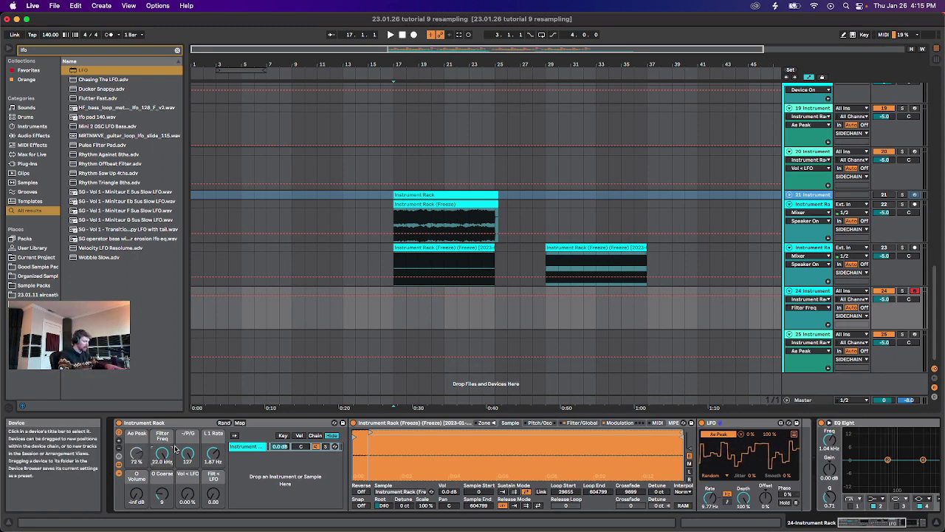
pyautogui.press('super+m')
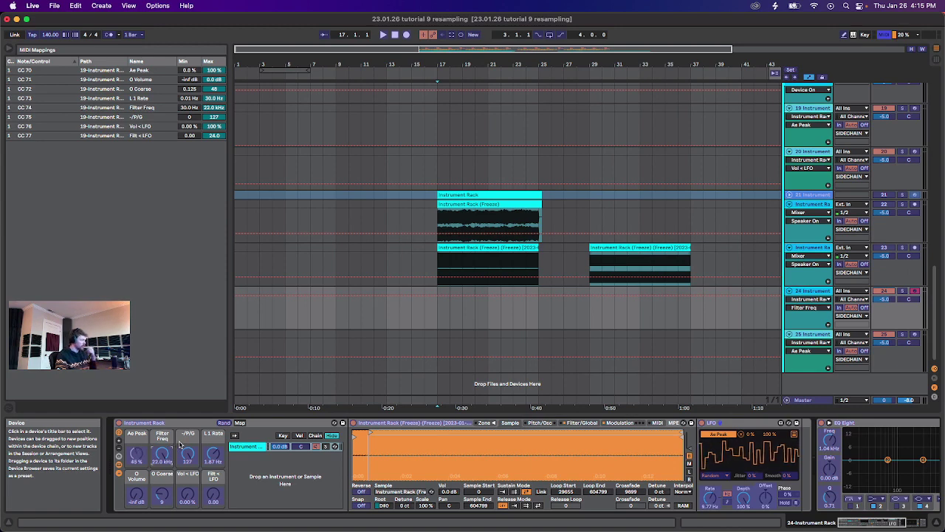
pyautogui.click(137, 459)
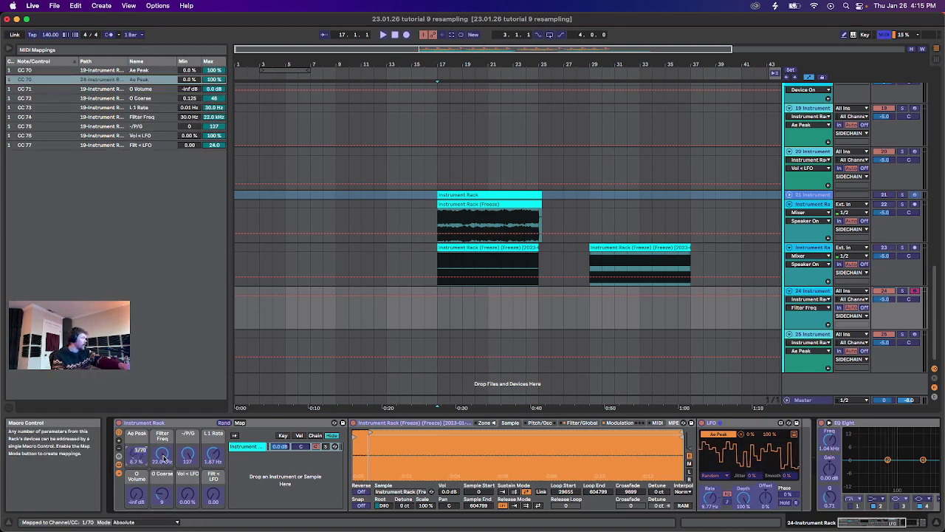
pyautogui.click(164, 456)
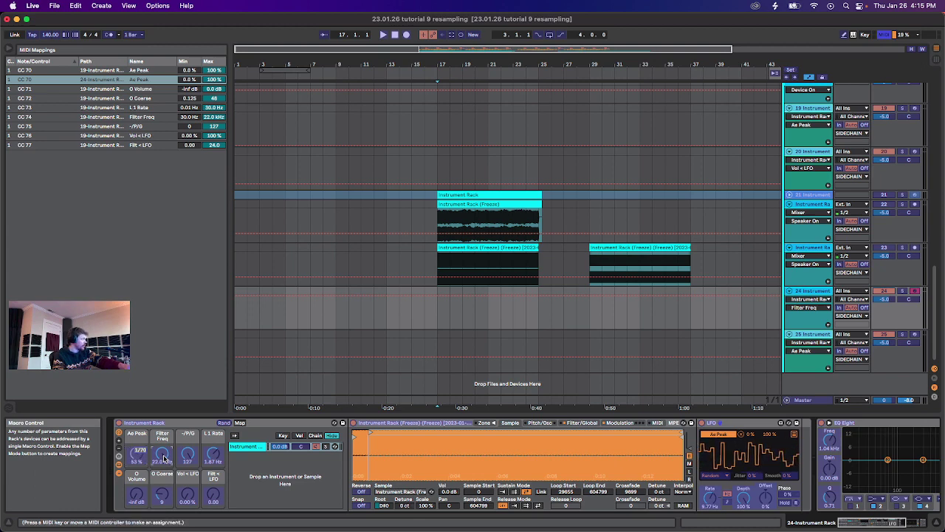
pyautogui.click(188, 456)
pyautogui.click(214, 457)
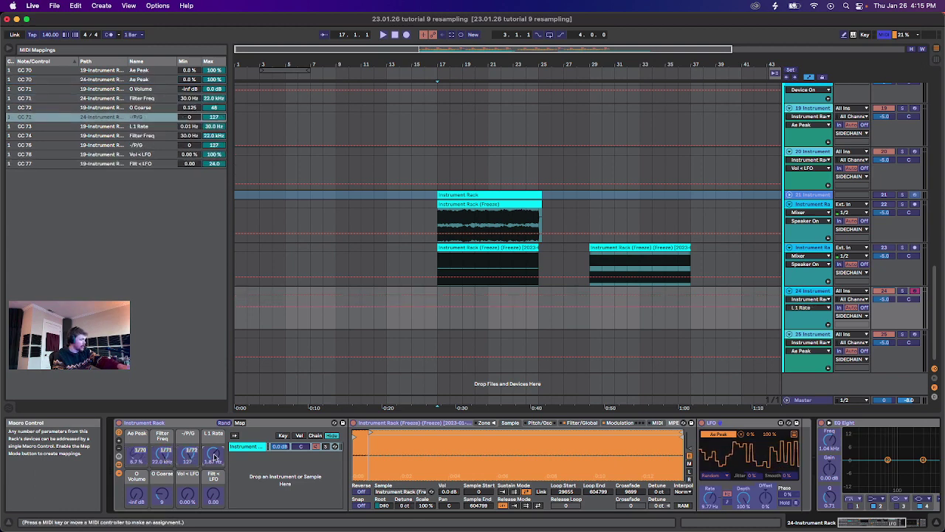
# Assign the O Volume, O Coarse, Vol < LFO and Filt < LFO macros to CC 74–77, and exit MIDI mapping.
pyautogui.click(135, 499)
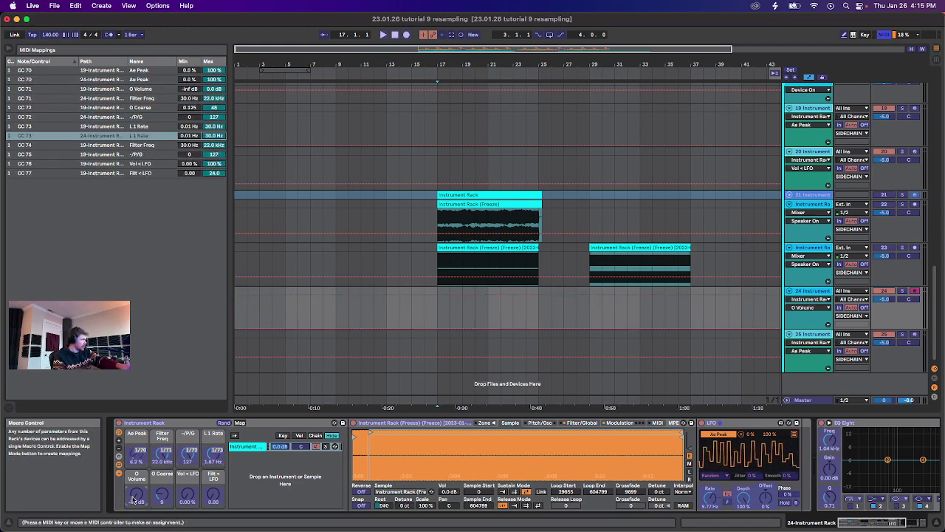
pyautogui.click(162, 496)
pyautogui.click(185, 493)
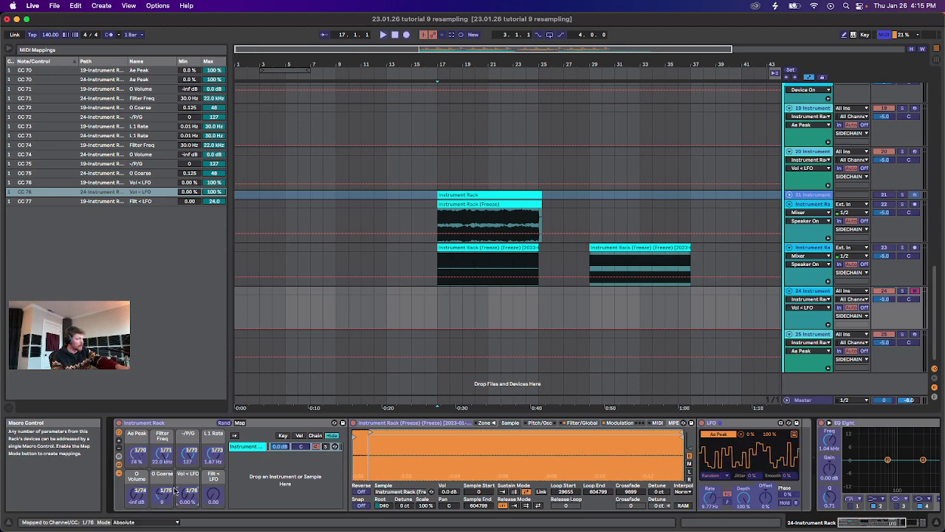
pyautogui.click(214, 494)
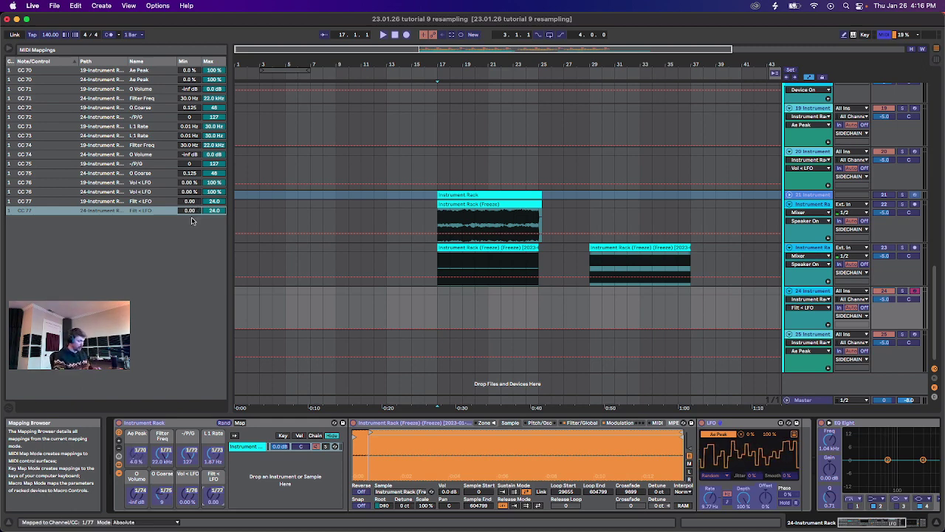
pyautogui.press('super+m')
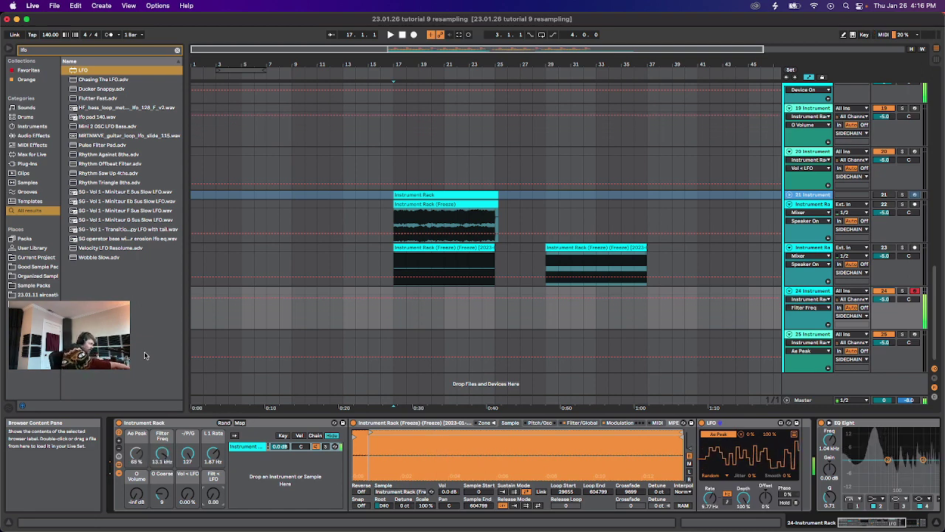
# Show the Sampler's MIDI routings and insert an empty MIDI clip on track 24 from bar 17 to bar 25.
pyautogui.click(657, 423)
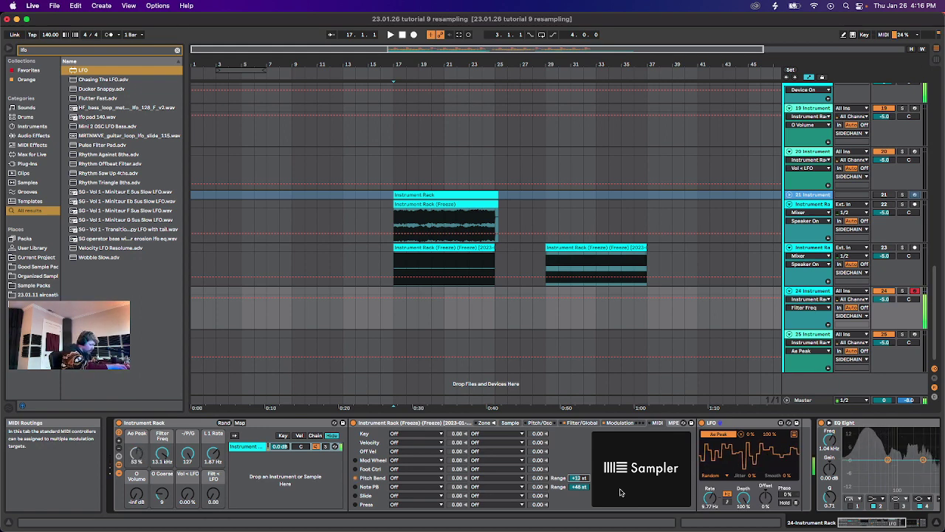
pyautogui.scroll(10, 477, 282)
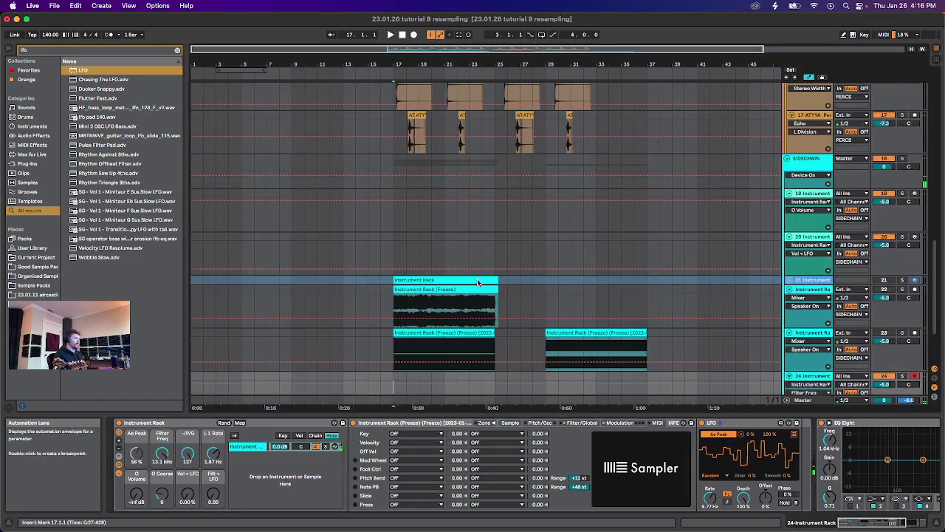
pyautogui.scroll(-10, 434, 294)
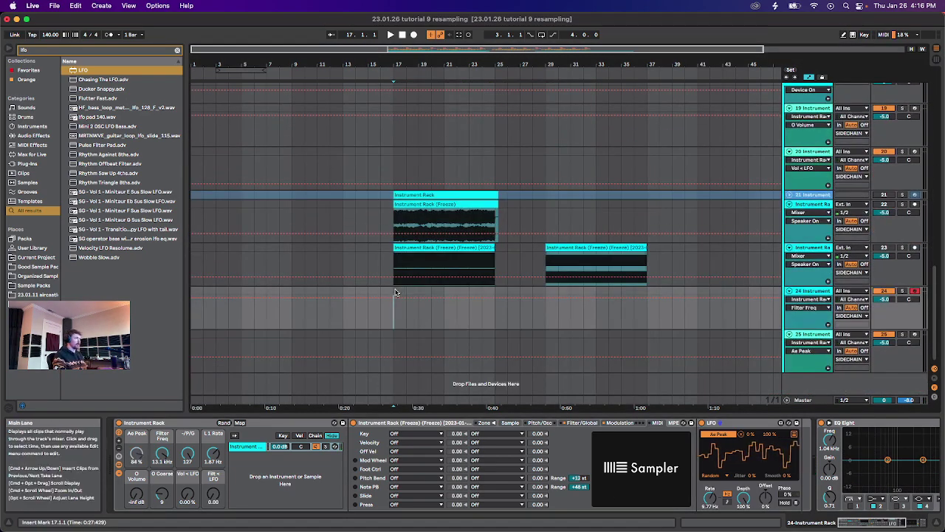
pyautogui.moveTo(393, 294); pyautogui.dragTo(493, 297)
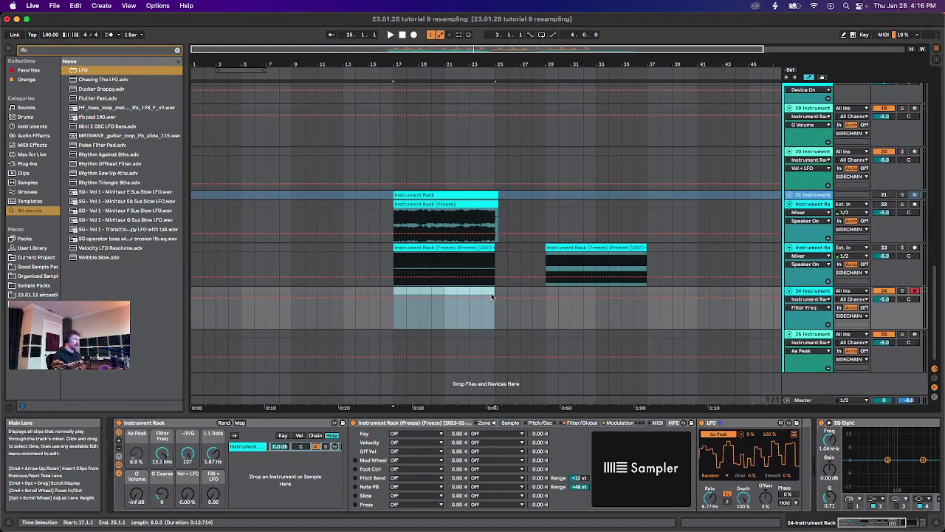
pyautogui.press('super+shift+m')
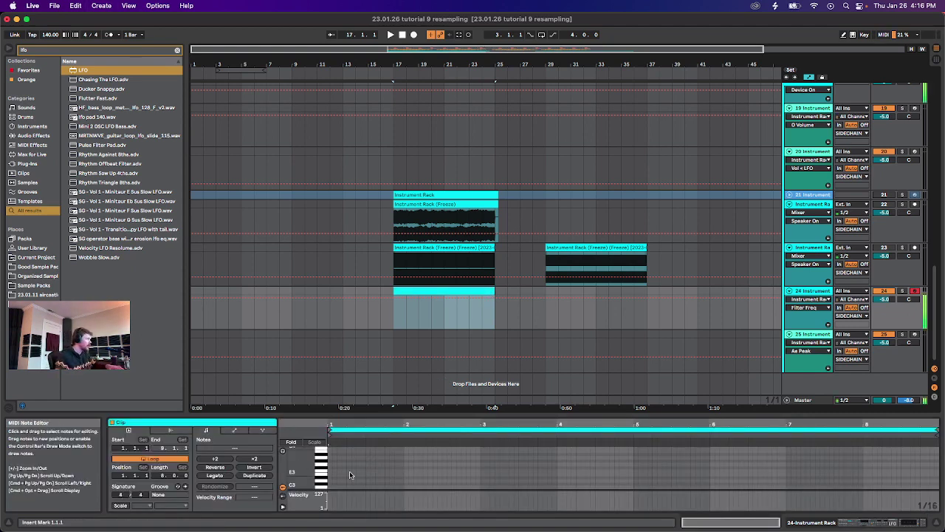
# Delete the LFO device from track 24's device chain and set the Ae Peak macro to 0.0%.
pyautogui.doubleClick(811, 290)
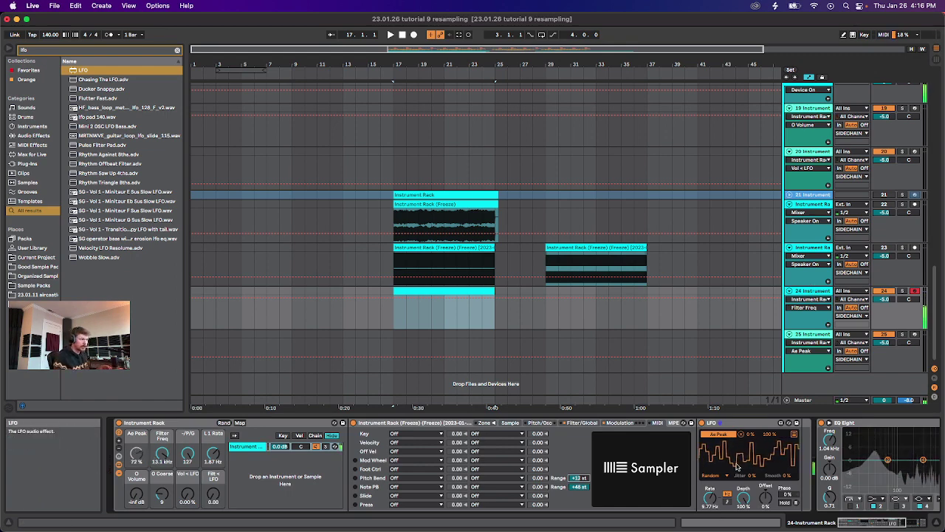
pyautogui.click(740, 423)
pyautogui.press('Delete')
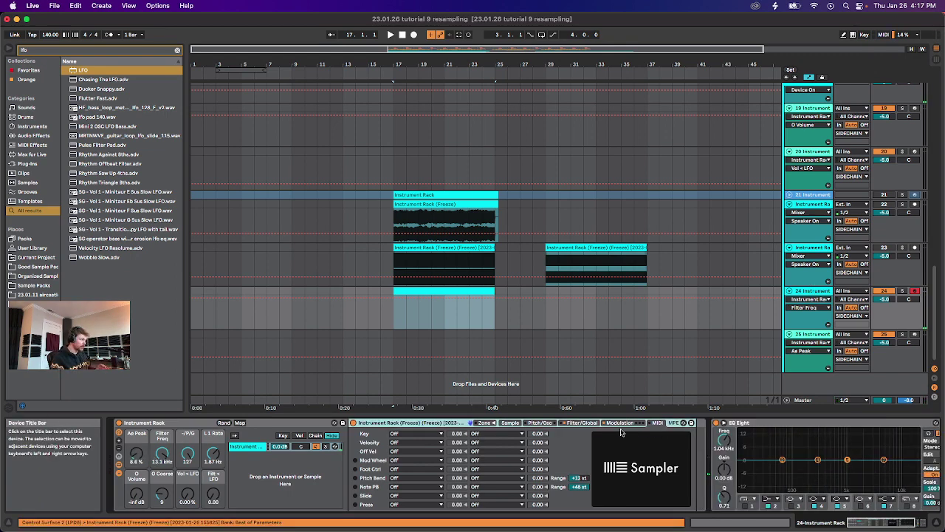
pyautogui.click(137, 453)
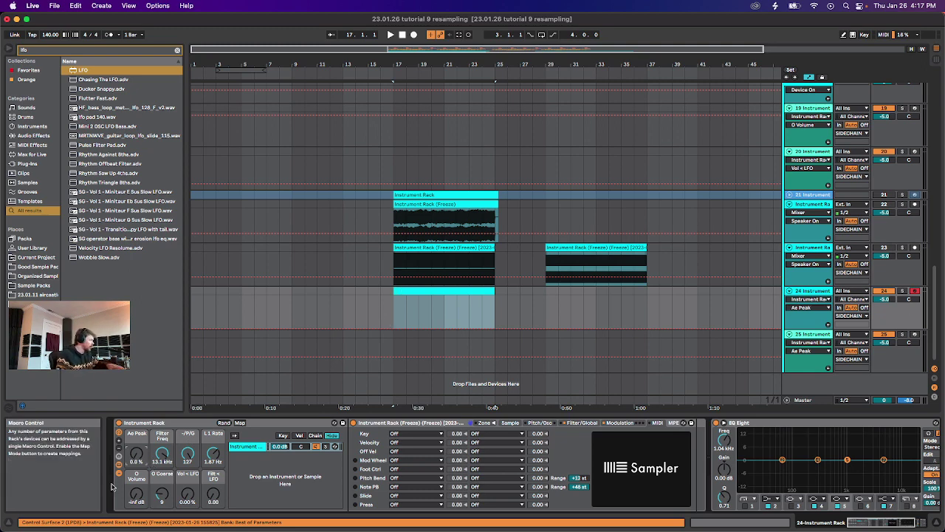
pyautogui.click(138, 456)
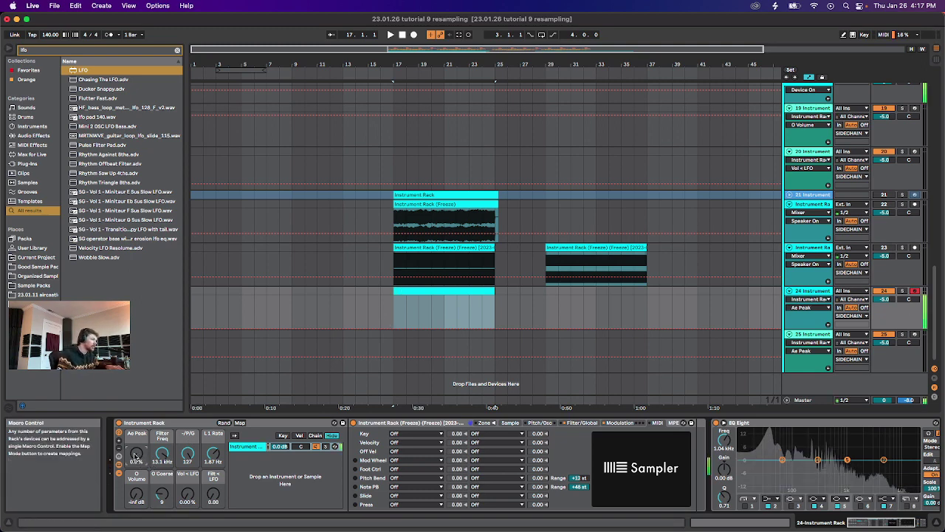
# Add a D#0 note from 1.1.1 to 1.2.3 in track 24's empty MIDI clip and play it back.
pyautogui.doubleClick(415, 290)
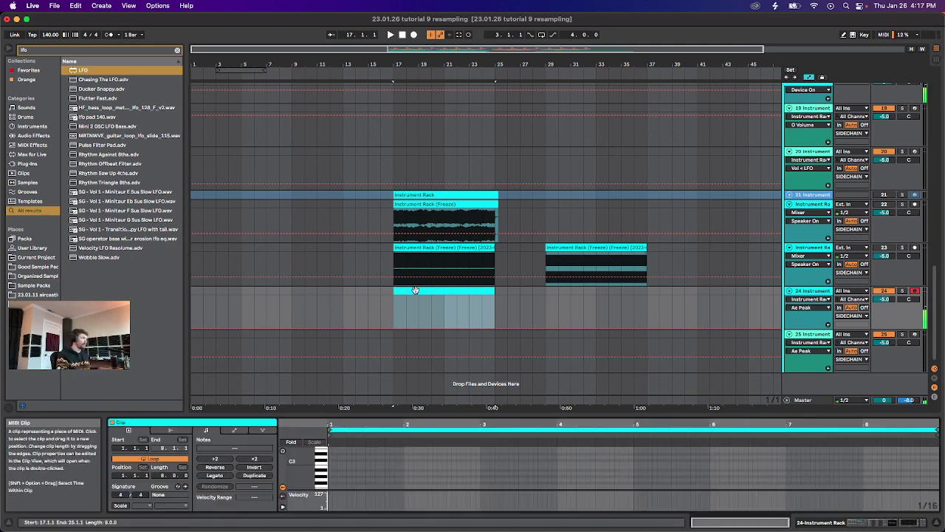
pyautogui.scroll(-6, 346, 471)
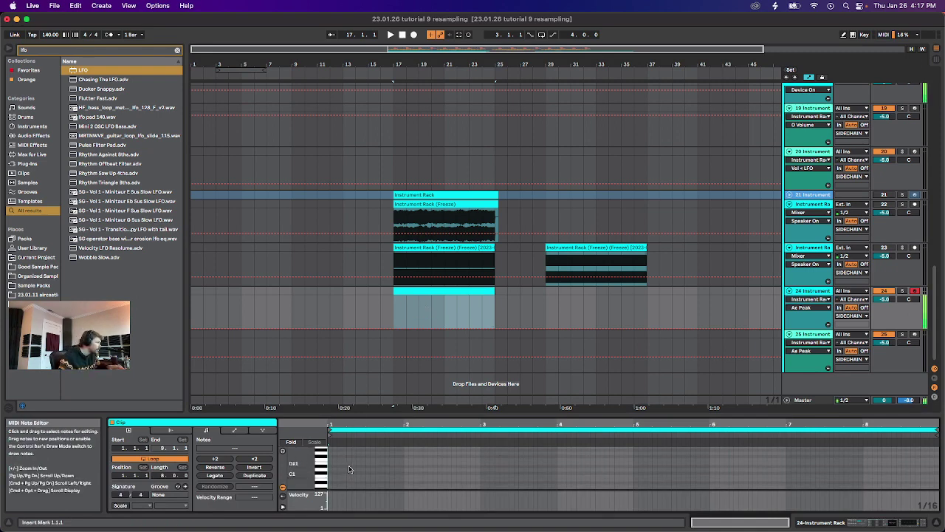
pyautogui.doubleClick(330, 458)
pyautogui.moveTo(335, 458); pyautogui.dragTo(367, 456)
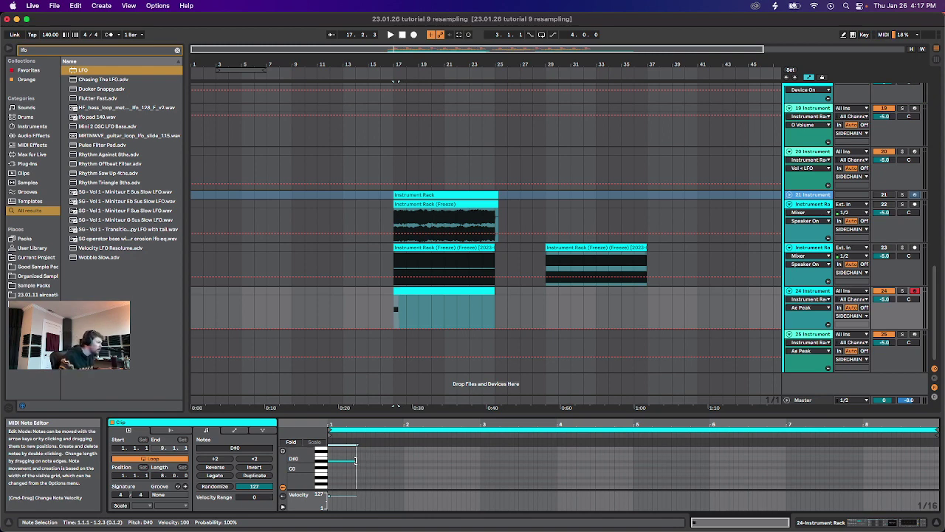
pyautogui.press('space')
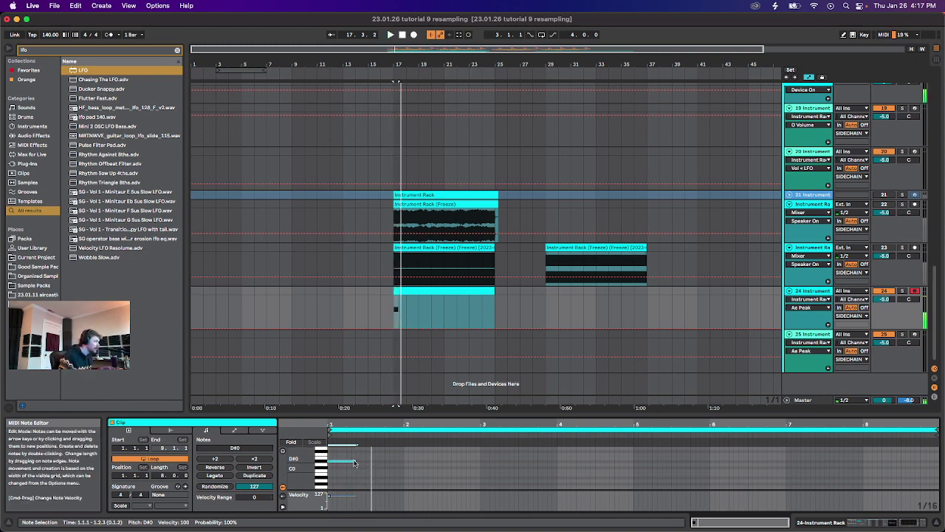
# Duplicate the D#0 note twice in a row, shorten the last copy to end at 2.1.1, and audition the pattern.
pyautogui.press('super+d')
pyautogui.press('super+d')
pyautogui.press('space')
pyautogui.moveTo(414, 463); pyautogui.dragTo(406, 463)
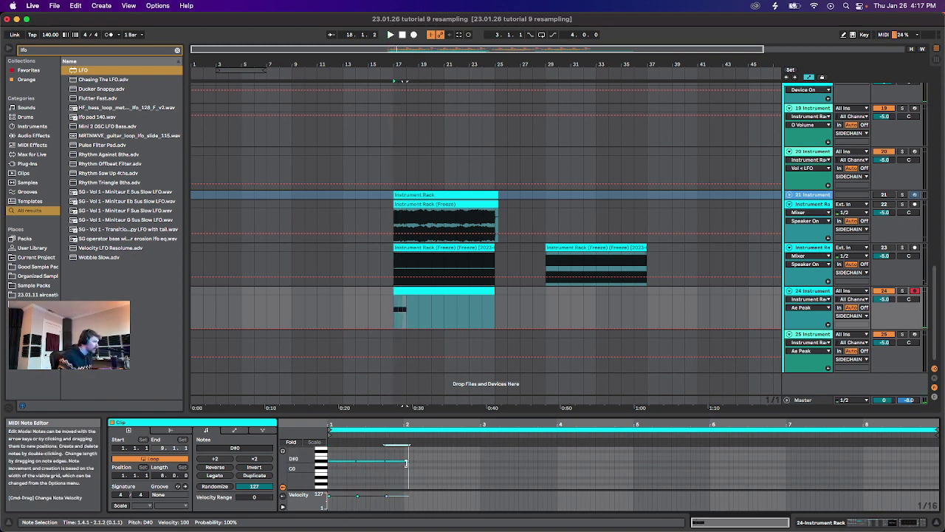
pyautogui.press('space')
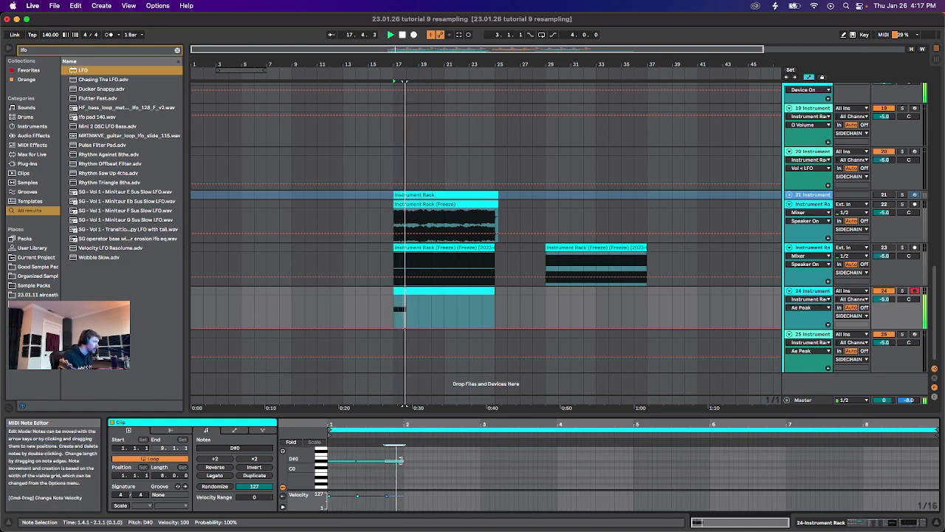
# Add an E0 note at 2.1.1, audition the phrase, and extend the note to 2.3.1.
pyautogui.moveTo(400, 460); pyautogui.dragTo(432, 459)
pyautogui.press('space')
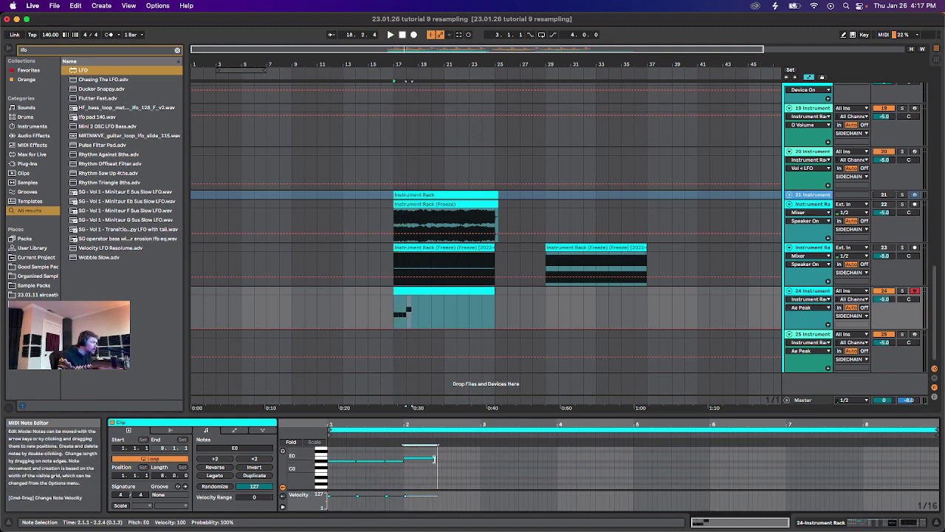
pyautogui.press('space')
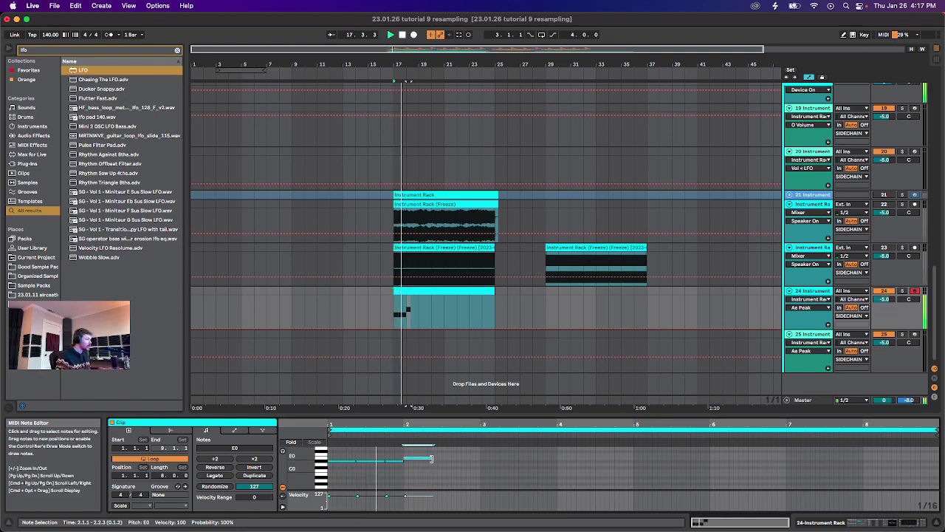
pyautogui.moveTo(432, 459); pyautogui.dragTo(442, 459)
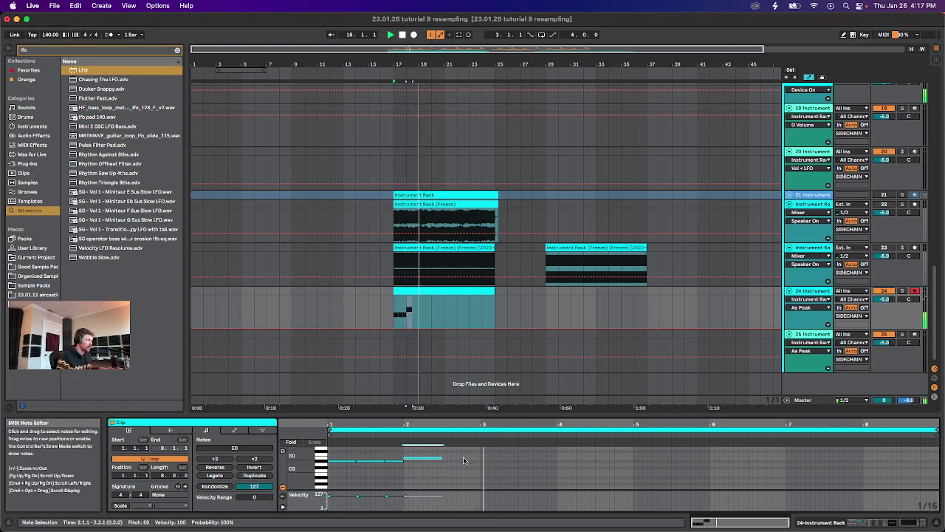
# Duplicate all the clip's notes so the two-bar phrase repeats from bar 3.
pyautogui.press('super+a')
pyautogui.press('super+d')
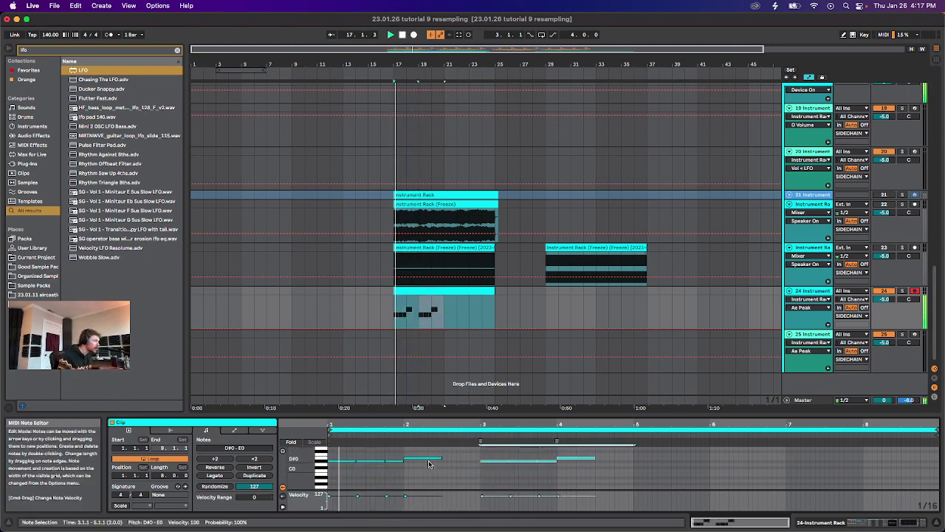
pyautogui.click(498, 463)
pyautogui.press('space')
# Delete the copied E0 note, play from around bar 3, and lengthen the last D#0 note to end at 4.3.1.
pyautogui.moveTo(480, 465); pyautogui.dragTo(565, 455)
pyautogui.click(565, 455)
pyautogui.press('Delete')
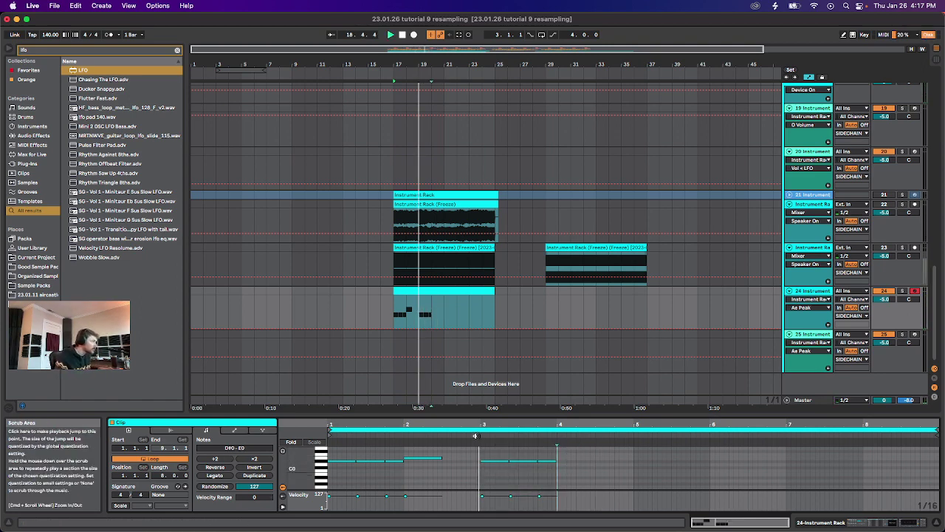
pyautogui.click(475, 436)
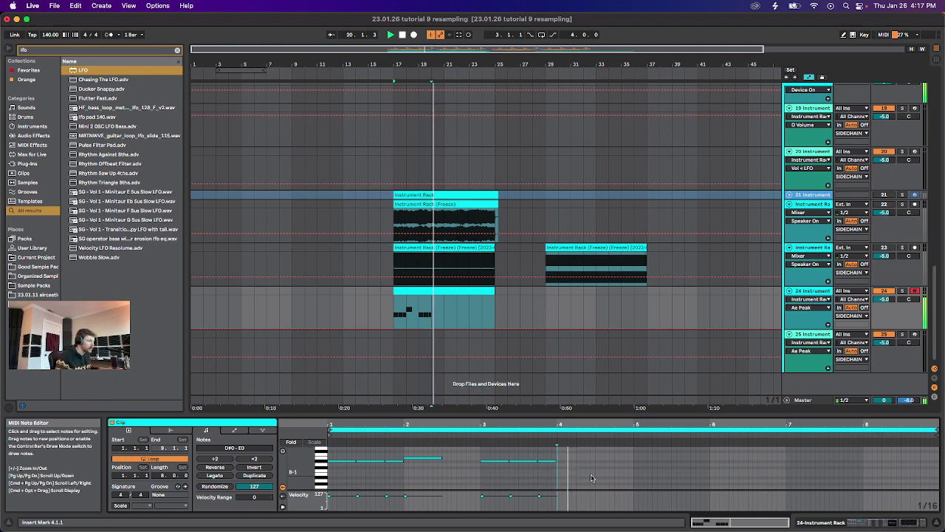
pyautogui.moveTo(556, 459); pyautogui.dragTo(600, 460)
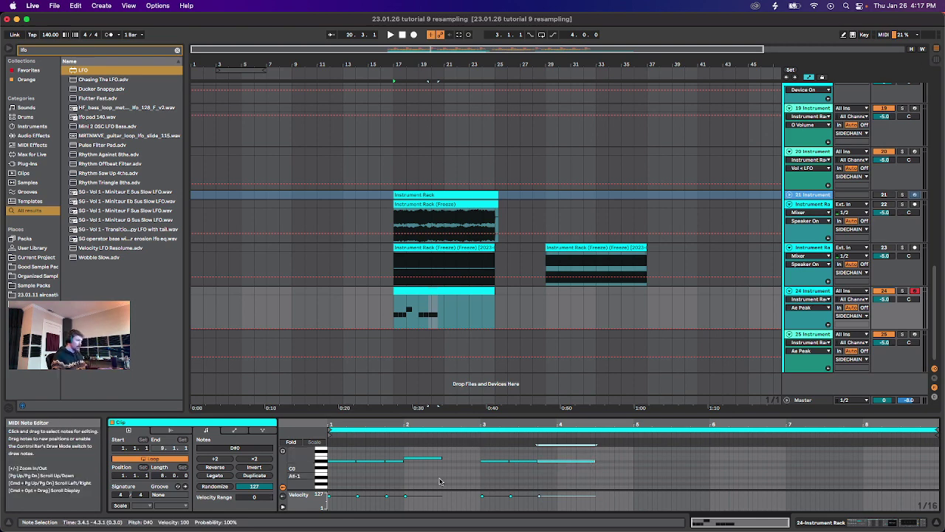
# Automate the Ae Peak macro on track 24 to ramp from 0% at bar 17 to 50% mid-bar, and audition it.
pyautogui.hotkey('shift', 'Tab')
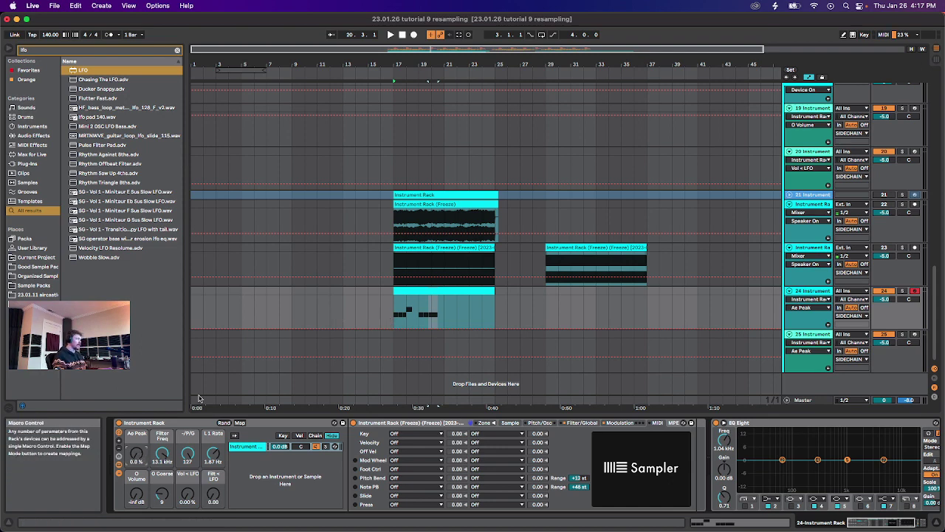
pyautogui.click(395, 330)
pyautogui.scroll(5, 395, 330)
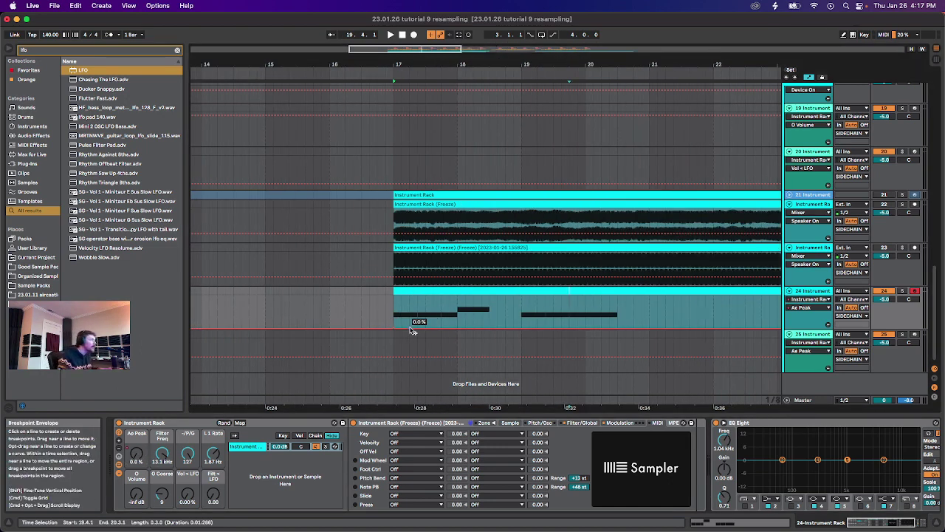
pyautogui.moveTo(411, 330); pyautogui.dragTo(426, 311)
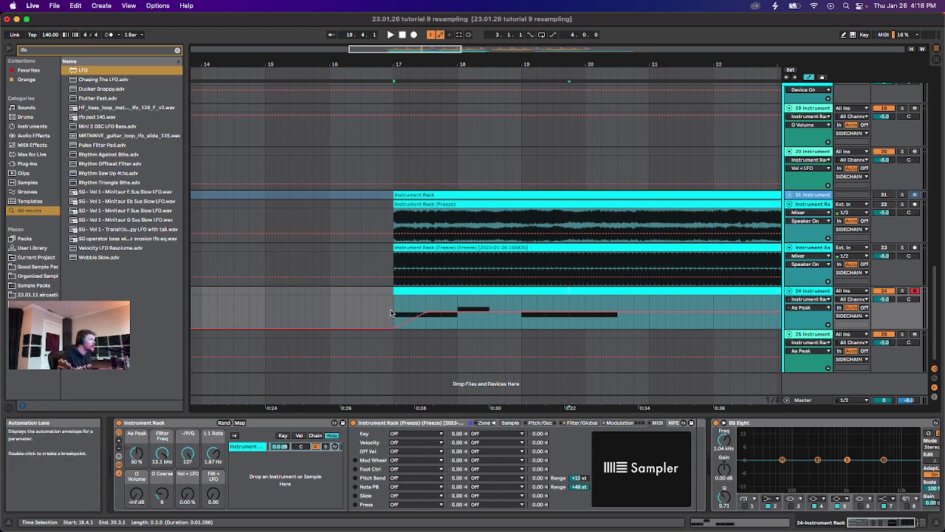
pyautogui.click(395, 330)
pyautogui.press('space')
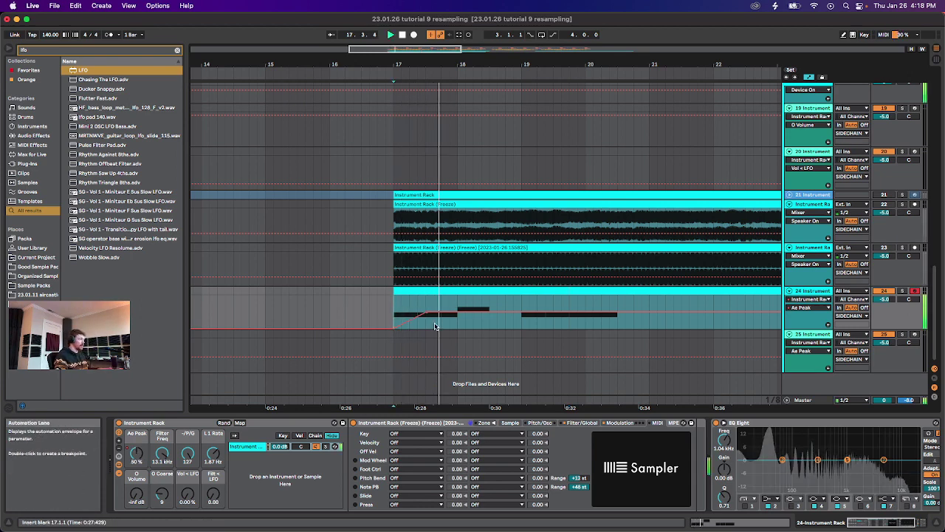
# Extend the Ae Peak rise to late bar 17, drop it to about 12%, raise it to 37% from bar 18, and audition the result.
pyautogui.click(441, 311)
pyautogui.press('space')
pyautogui.moveTo(450, 311)
pyautogui.mouseDown()
pyautogui.moveTo(450, 325)
pyautogui.moveTo(440, 312)
pyautogui.mouseUp()
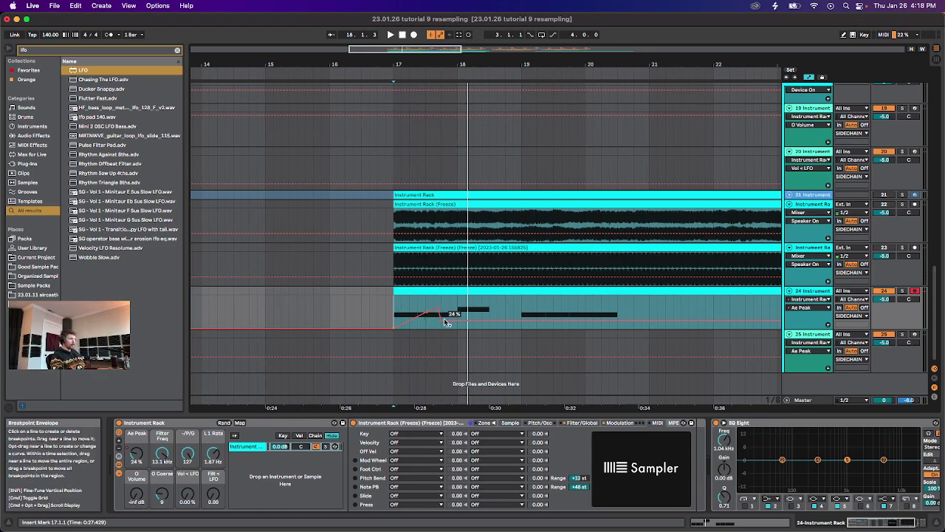
pyautogui.moveTo(446, 323); pyautogui.dragTo(441, 302)
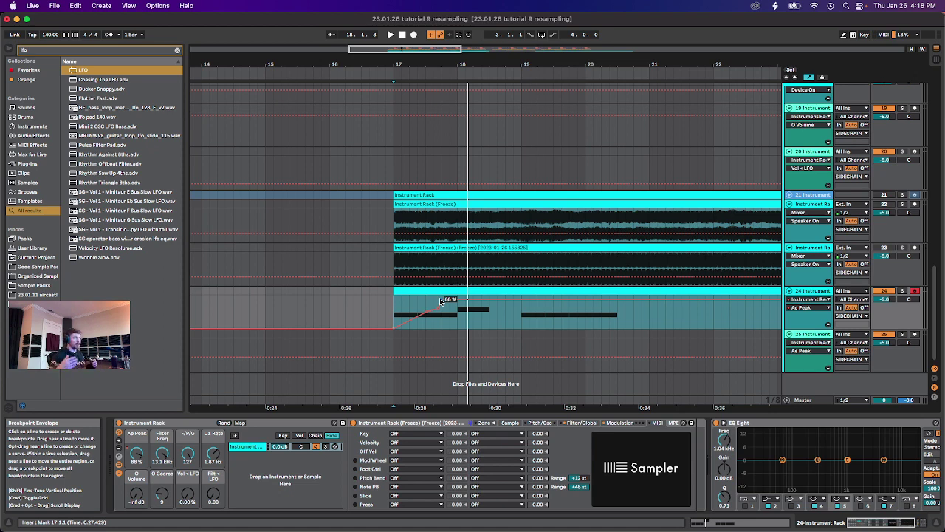
pyautogui.moveTo(439, 301)
pyautogui.mouseDown()
pyautogui.moveTo(422, 320)
pyautogui.moveTo(441, 302)
pyautogui.moveTo(441, 317)
pyautogui.mouseUp()
pyautogui.press('space')
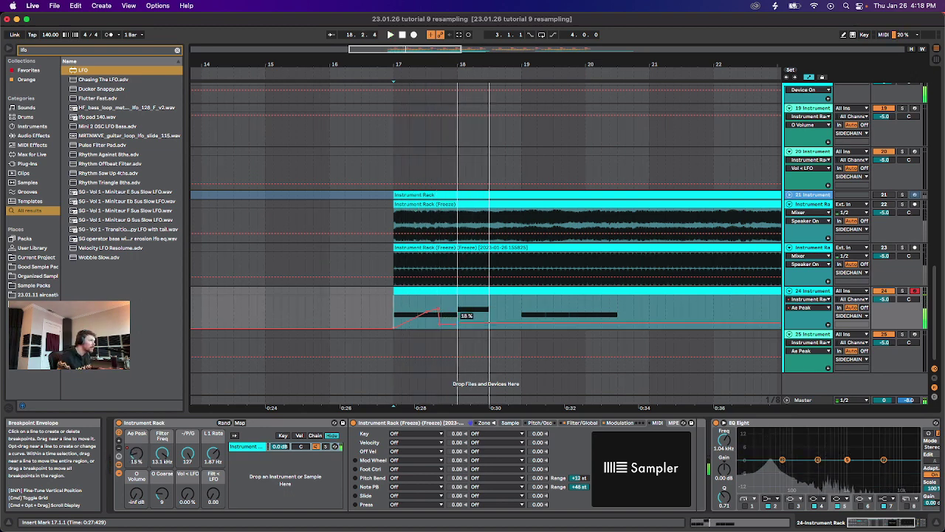
pyautogui.press('space')
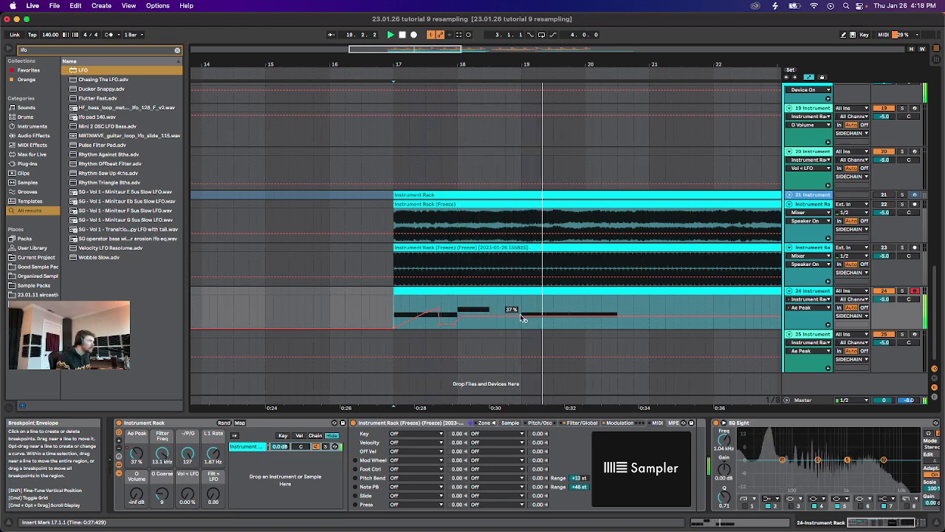
# Duplicate the Ae Peak automation from bars 17–18 onto bars 19–20 and stop playback.
pyautogui.moveTo(526, 317); pyautogui.dragTo(392, 312)
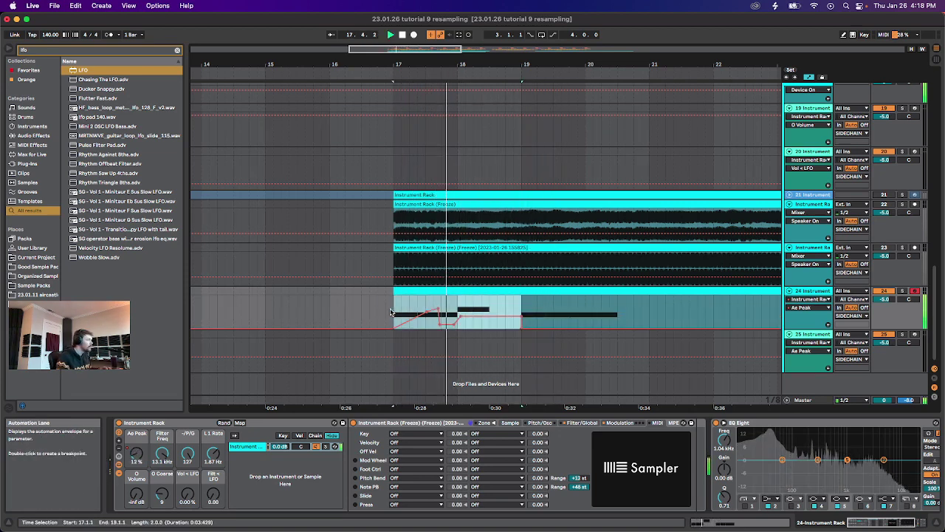
pyautogui.press('super+d')
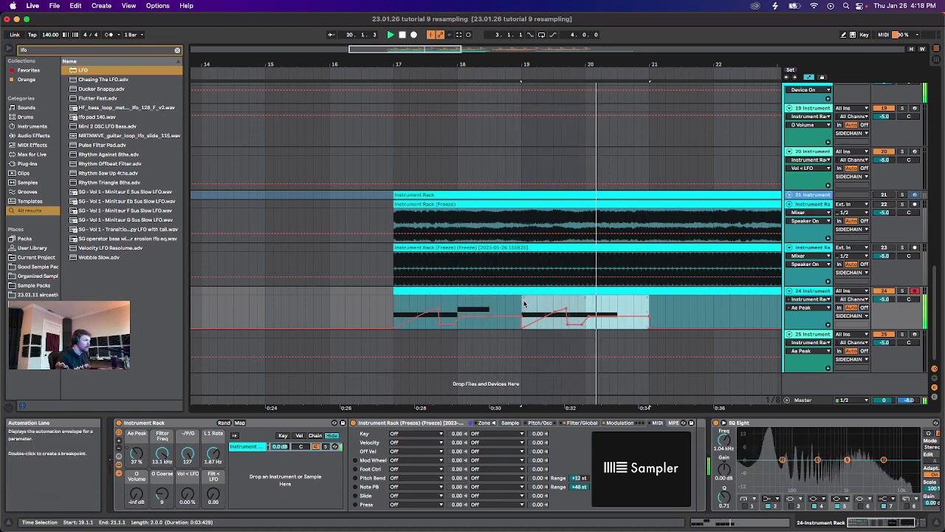
pyautogui.press('space')
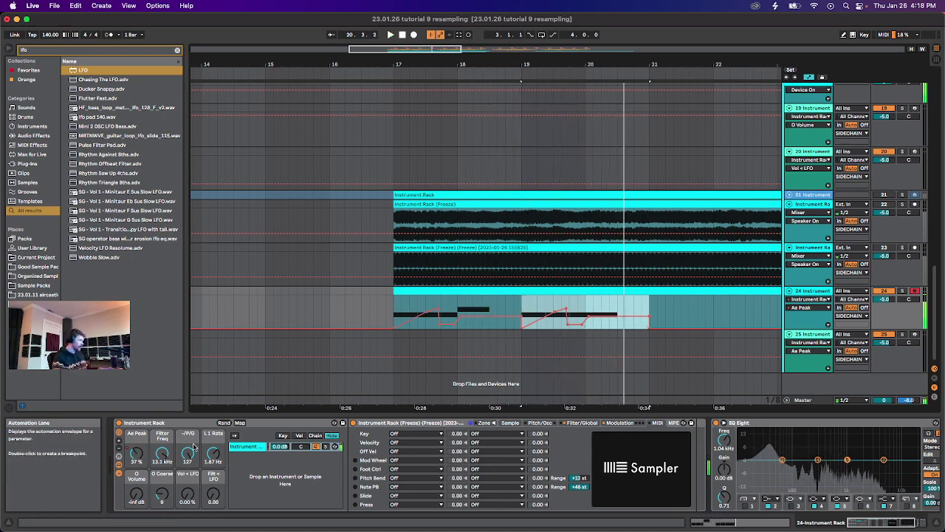
# Open the bass clip's envelopes, choose MIDI Ctrl Pitch Bend, and play the clip from bar 17.
pyautogui.doubleClick(544, 290)
pyautogui.click(235, 431)
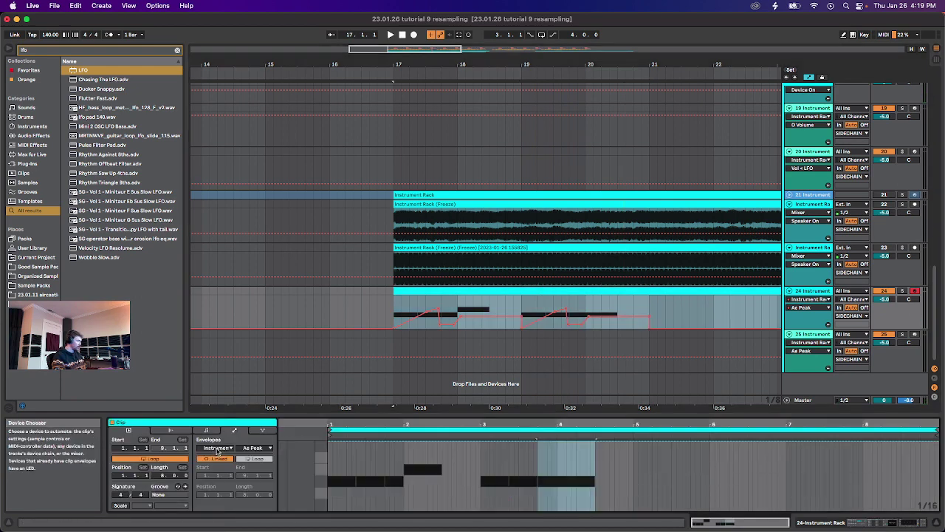
pyautogui.click(220, 448)
pyautogui.click(225, 455)
pyautogui.press('space')
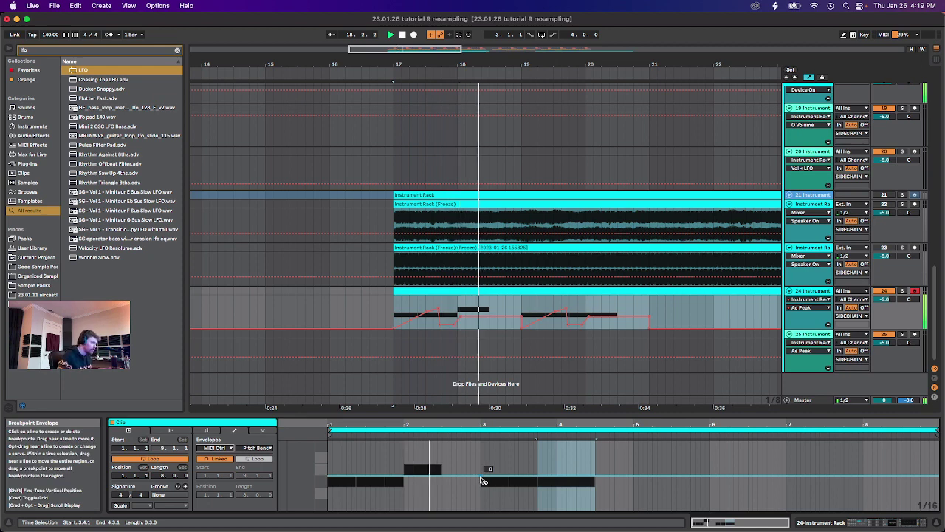
# Draw a pitch bend curve that starts off-centre at the clip's bar 3 and returns to 0 before mid-bar, and audition it.
pyautogui.click(539, 479)
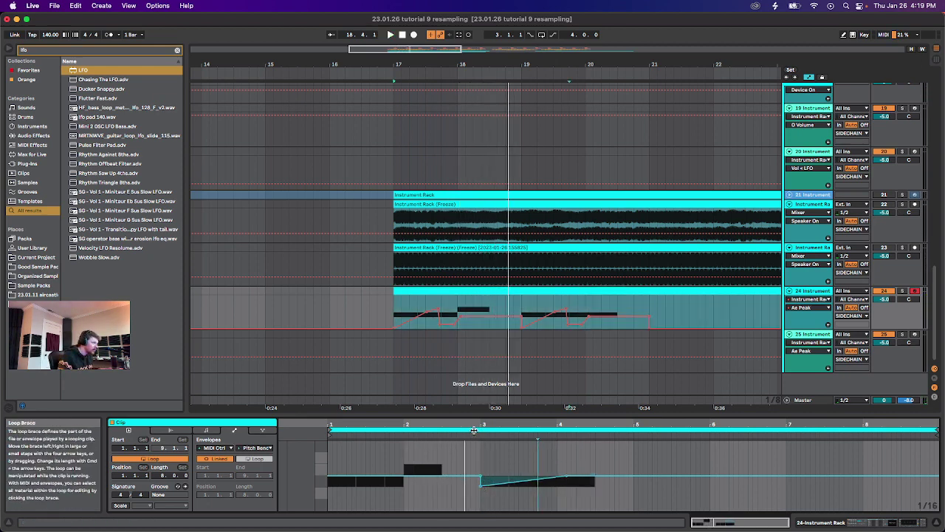
pyautogui.moveTo(563, 476); pyautogui.dragTo(511, 477)
pyautogui.press('space')
pyautogui.press('space')
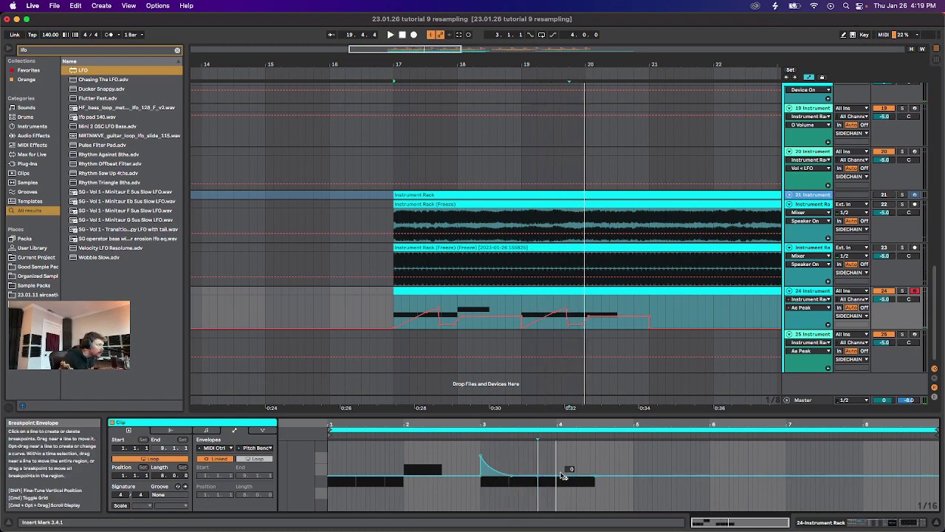
# Add a curved upward pitch bend spike around the clip's bar 4 and lower the bar 3 starting point slightly below 0.
pyautogui.moveTo(561, 477); pyautogui.dragTo(563, 443)
pyautogui.press('space')
pyautogui.moveTo(481, 456); pyautogui.dragTo(480, 480)
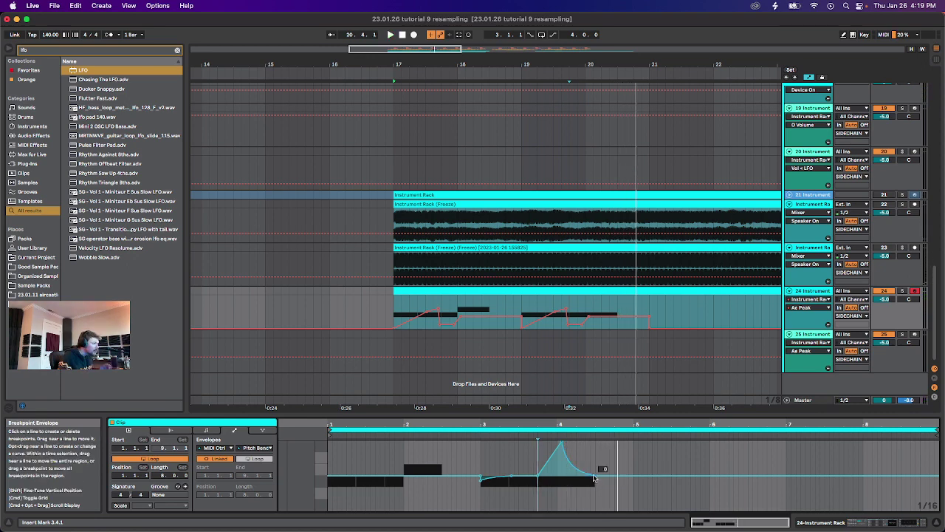
pyautogui.moveTo(563, 443); pyautogui.dragTo(563, 442)
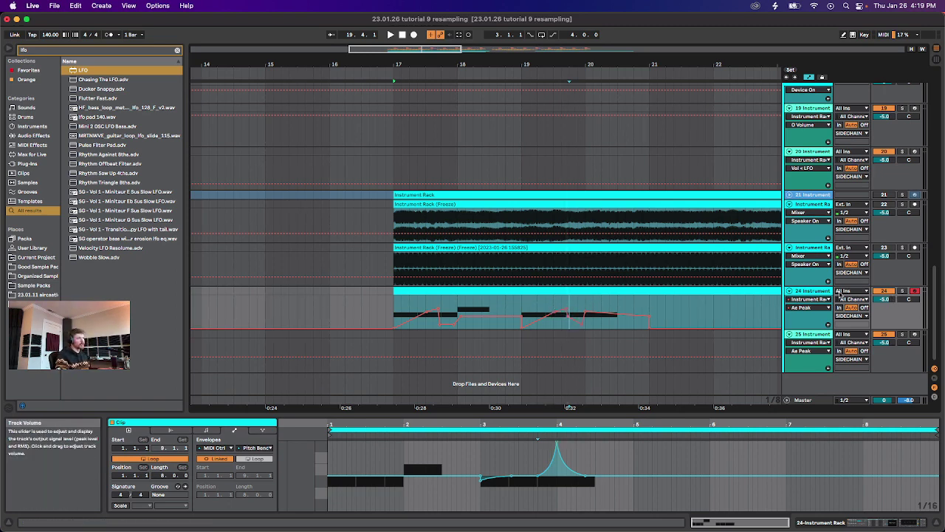
# Unfold track 21's automation lanes and examine the EQ frequency and Filter Freq movements across the source clip.
pyautogui.click(573, 268)
pyautogui.hscroll(5, 573, 268)
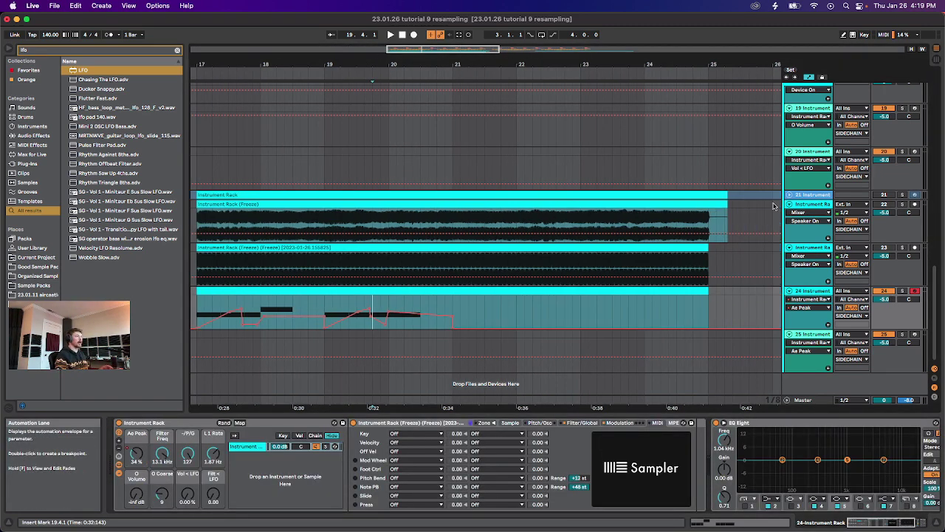
pyautogui.click(790, 195)
pyautogui.scroll(-3, 377, 311)
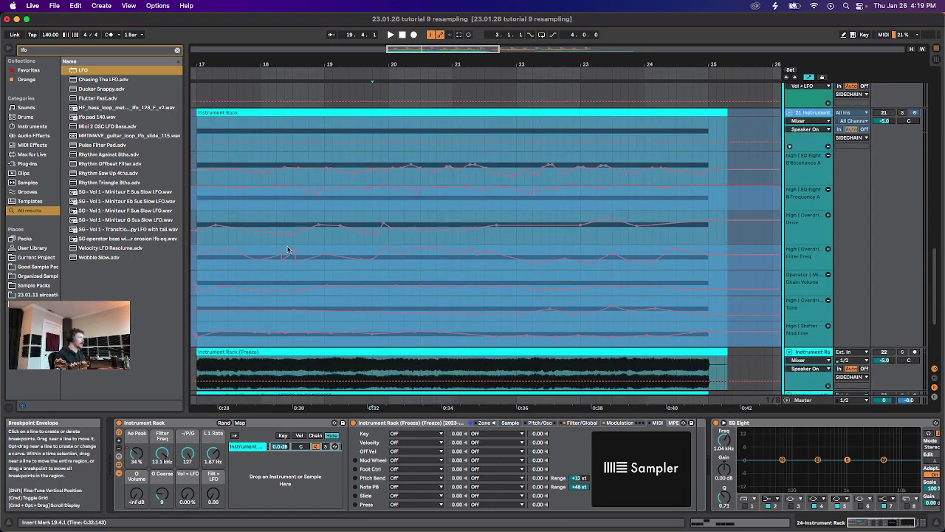
pyautogui.moveTo(289, 250); pyautogui.dragTo(290, 252)
pyautogui.moveTo(300, 194); pyautogui.dragTo(326, 198)
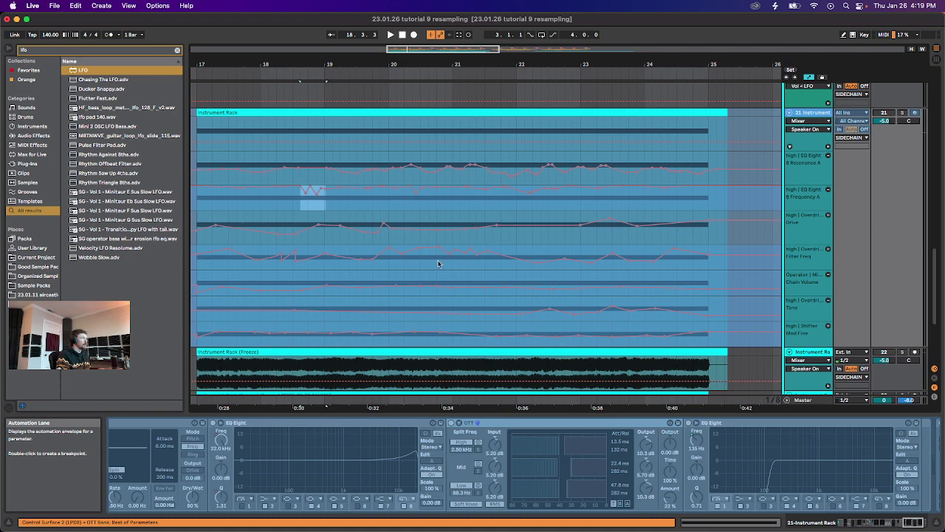
pyautogui.moveTo(438, 263); pyautogui.dragTo(482, 264)
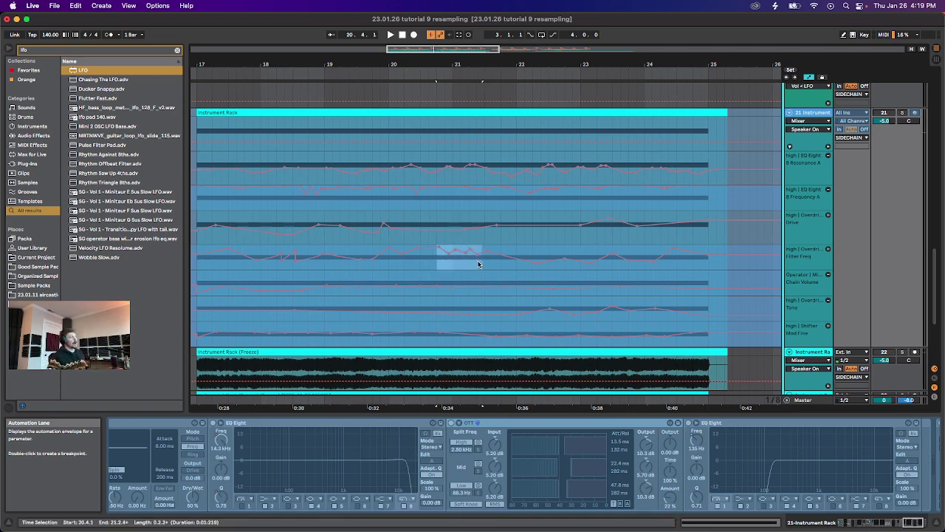
pyautogui.moveTo(503, 266); pyautogui.dragTo(582, 259)
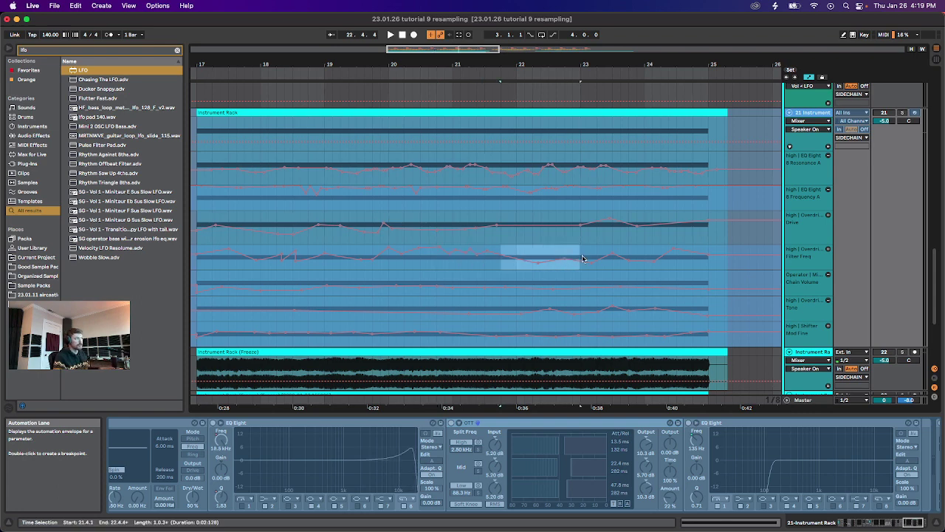
pyautogui.moveTo(439, 199); pyautogui.dragTo(504, 203)
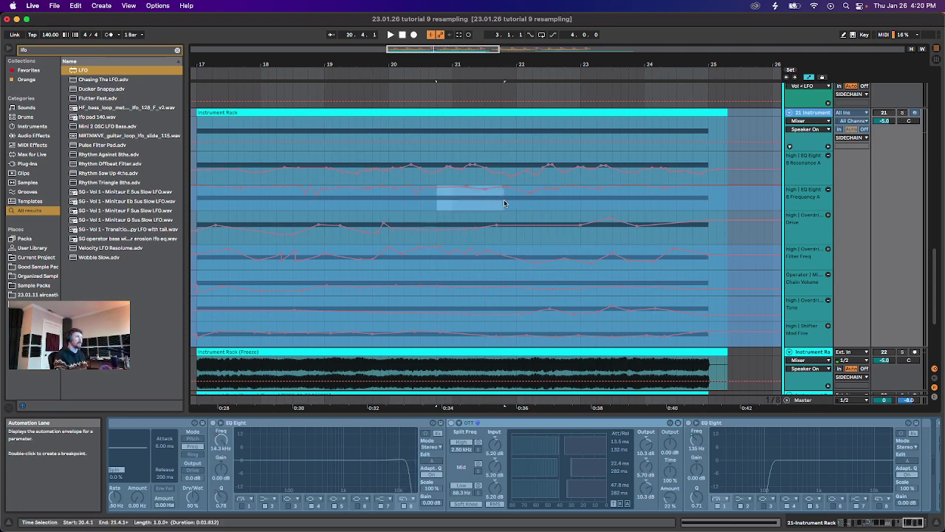
pyautogui.scroll(-3, 517, 236)
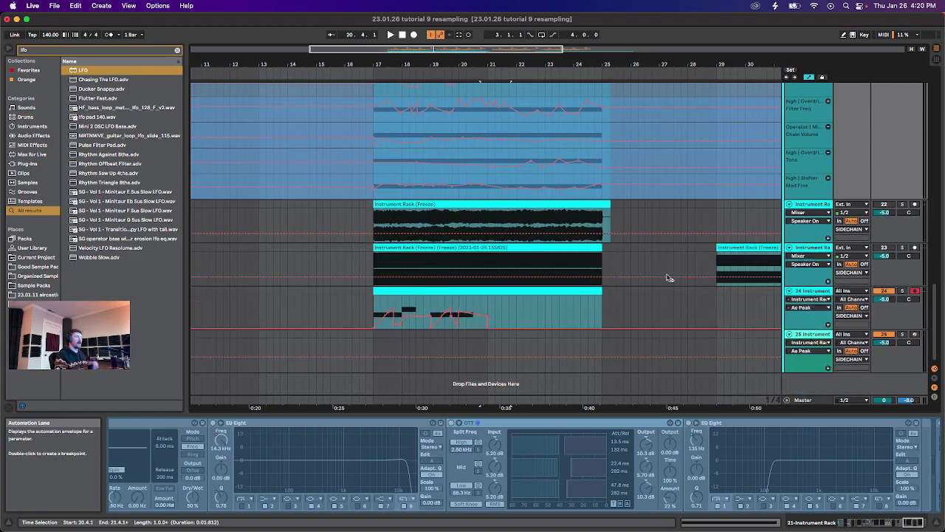
pyautogui.scroll(-4, 670, 276)
# Play track 24's bassline from bar 19 to check its Ae Peak automation and pitch bends.
pyautogui.click(373, 306)
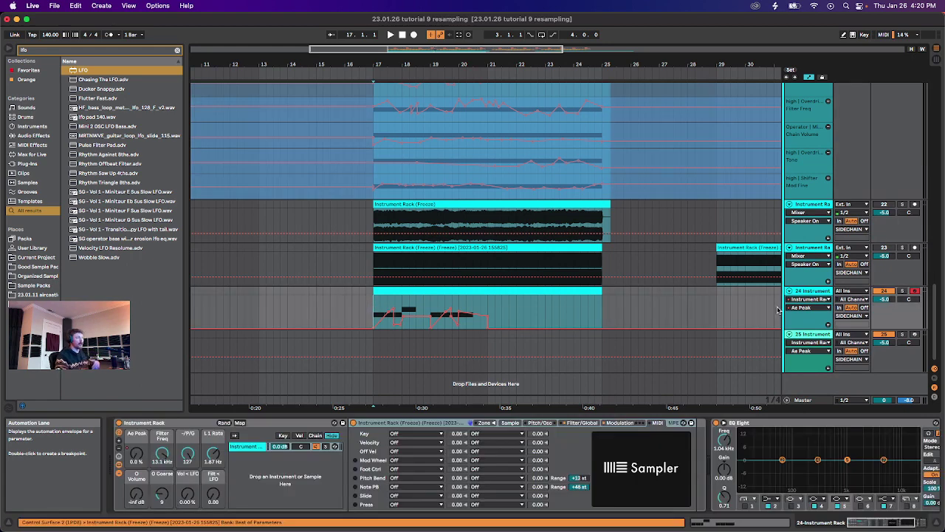
pyautogui.click(466, 303)
pyautogui.scroll(5, 466, 304)
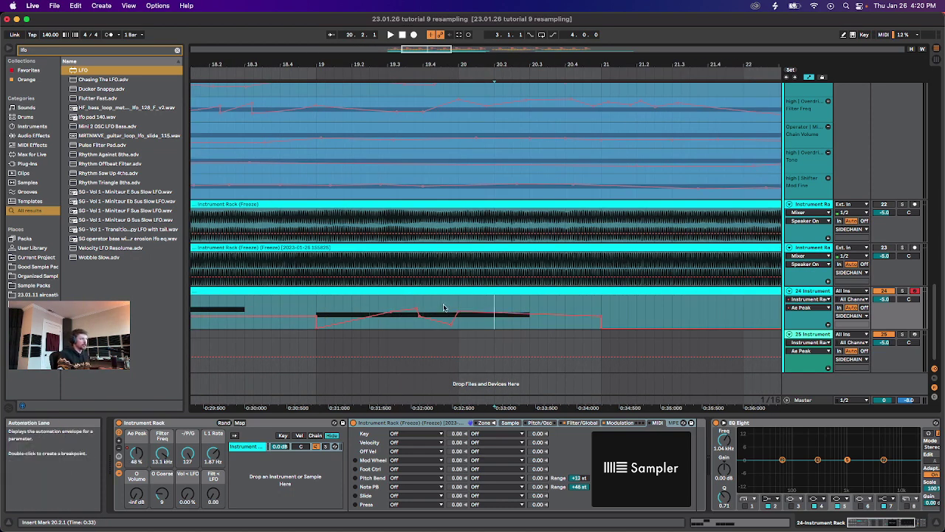
pyautogui.click(316, 301)
pyautogui.press('space')
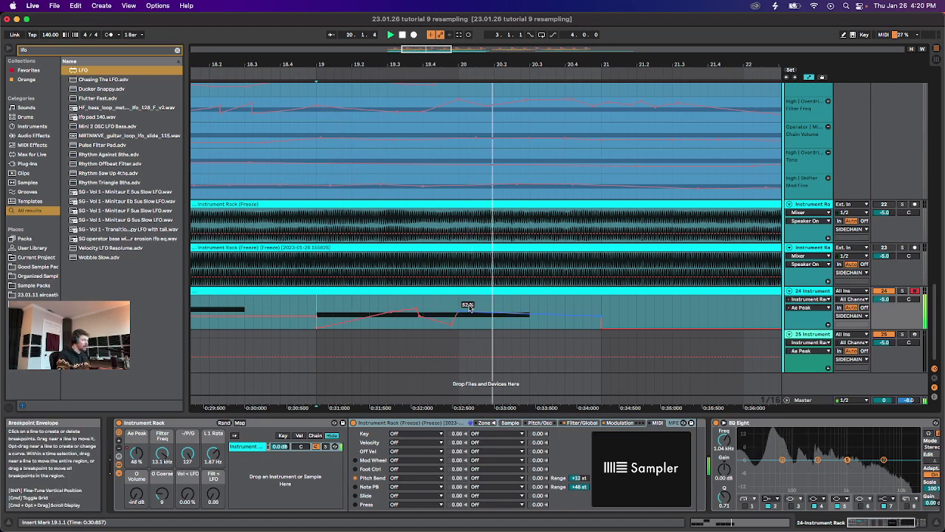
pyautogui.scroll(-5, 334, 309)
pyautogui.press('space')
# Duplicate bars 17–20 of the track 24 bassline and its automation onto bars 21–24.
pyautogui.click(341, 306)
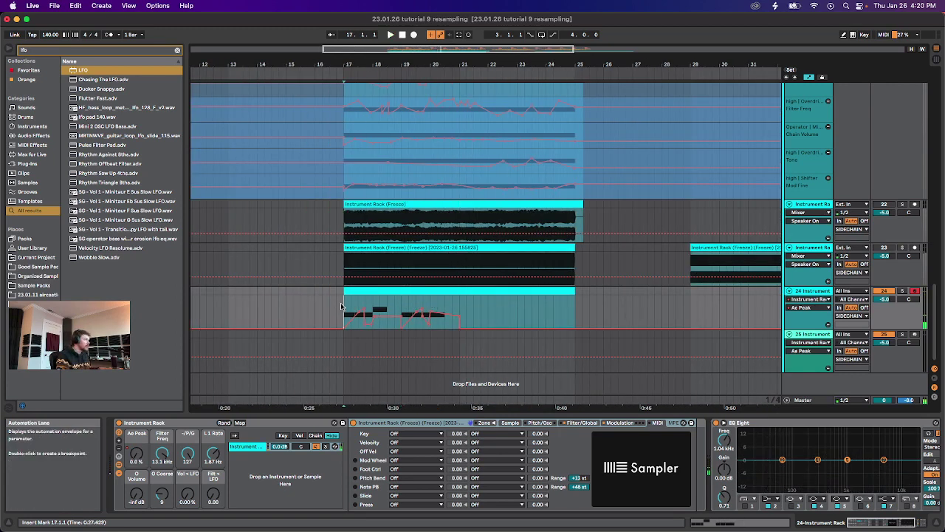
pyautogui.moveTo(460, 307); pyautogui.dragTo(344, 307)
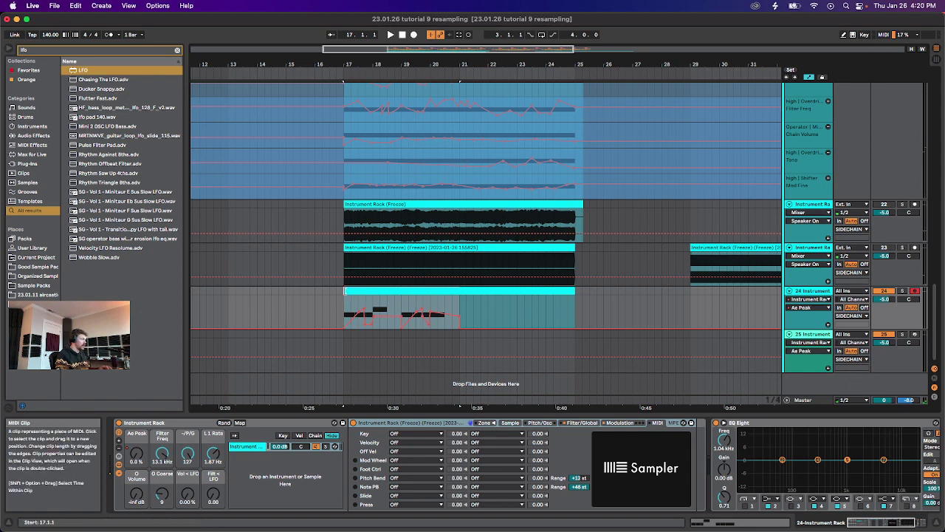
pyautogui.press('super+d')
pyautogui.scroll(-5, 440, 309)
# Set the Filter Freq macro to 22.0 kHz, show its automation on track 24, and audition from bar 17.
pyautogui.click(387, 305)
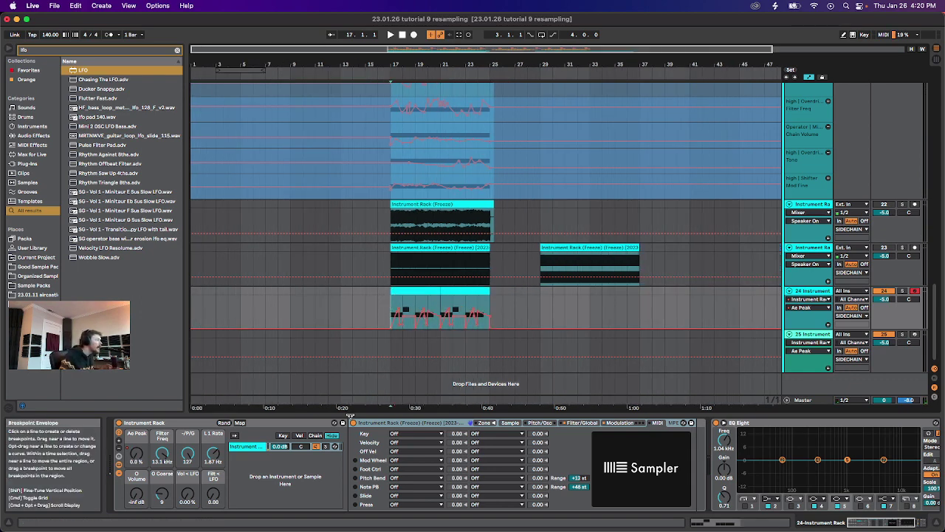
pyautogui.click(164, 463)
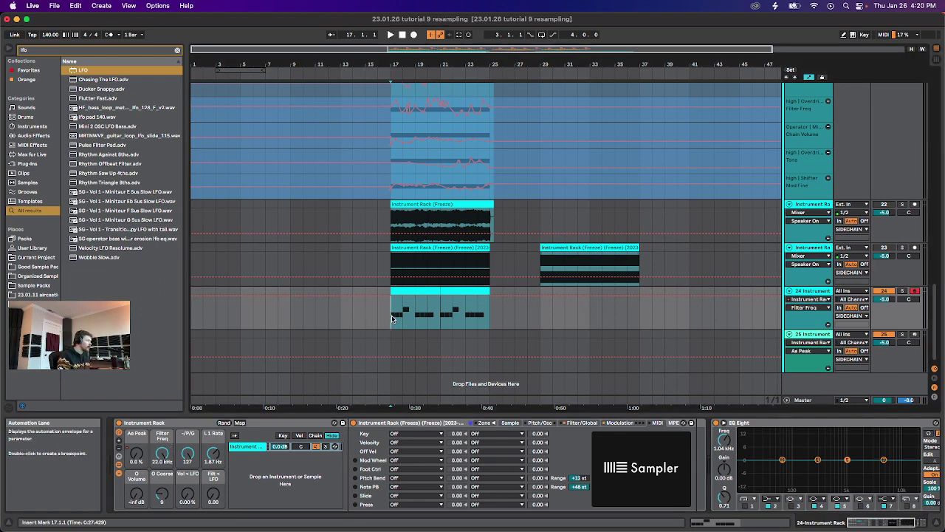
pyautogui.press('space')
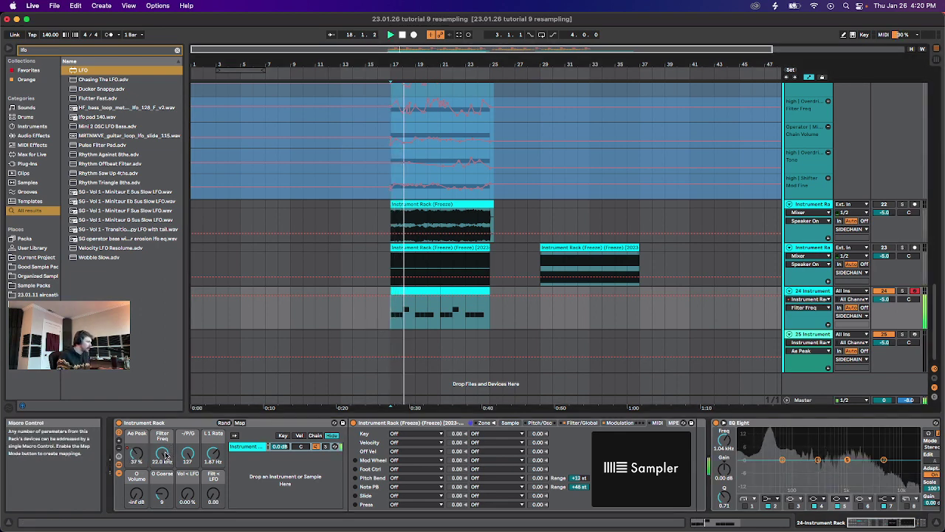
pyautogui.press('space')
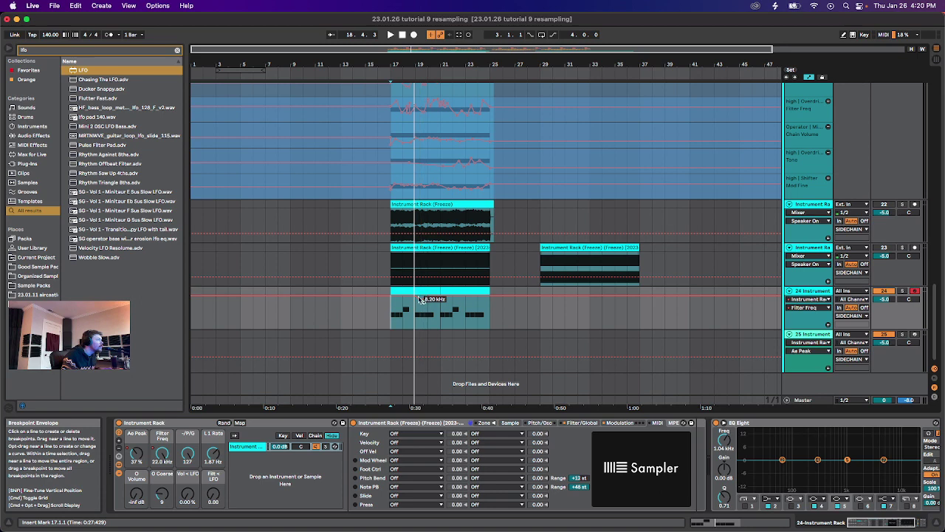
# Draw a shallow dip in the Filter Freq automation around the middle of bar 19 and audition from bar 19.
pyautogui.scroll(5, 418, 299)
pyautogui.scroll(5, 426, 298)
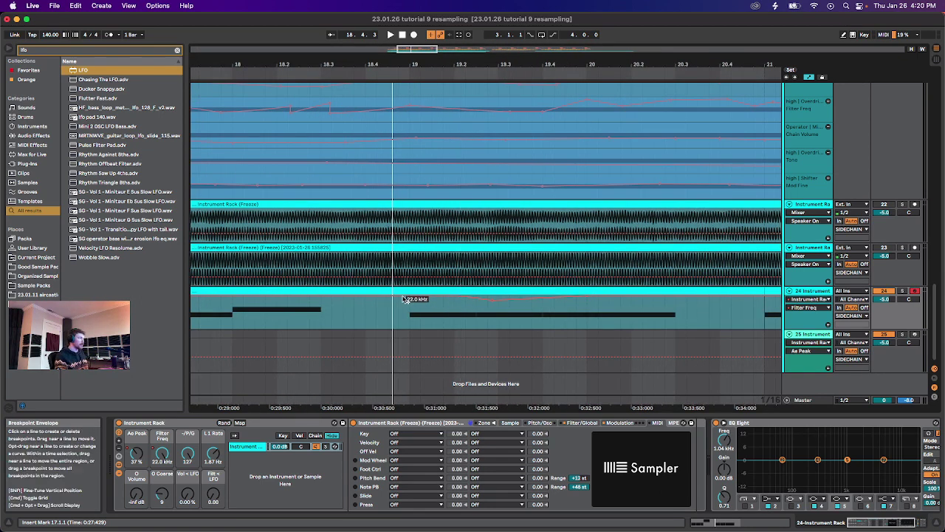
pyautogui.click(410, 321)
pyautogui.press('space')
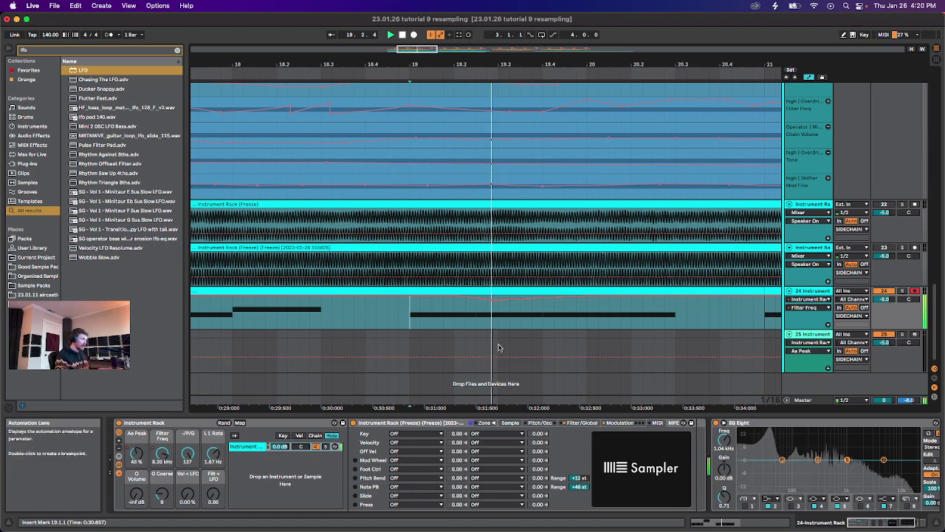
# Shift the Filter Freq dip on track 24 to around 19.4, make it narrower and shallower, and audition from bar 19.
pyautogui.press('space')
pyautogui.press('space')
pyautogui.moveTo(496, 300); pyautogui.dragTo(544, 315)
pyautogui.press('space')
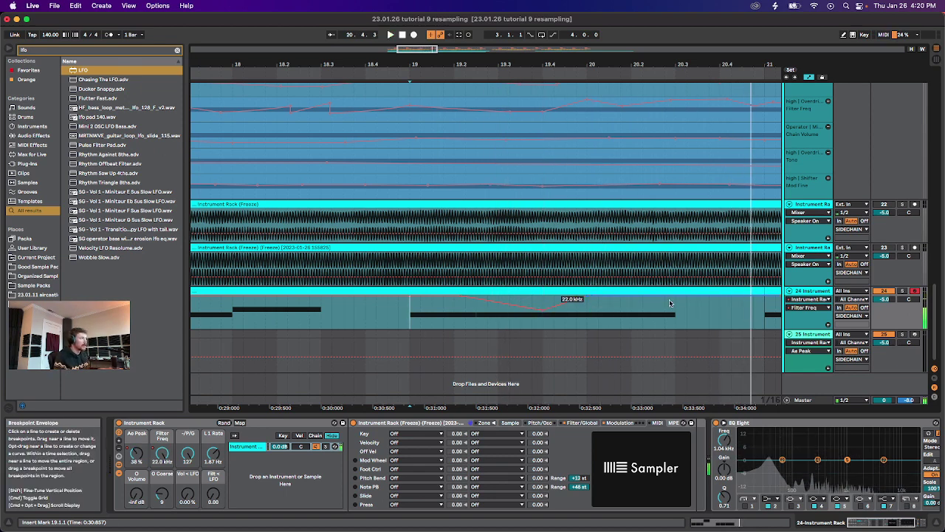
pyautogui.moveTo(543, 315); pyautogui.dragTo(534, 314)
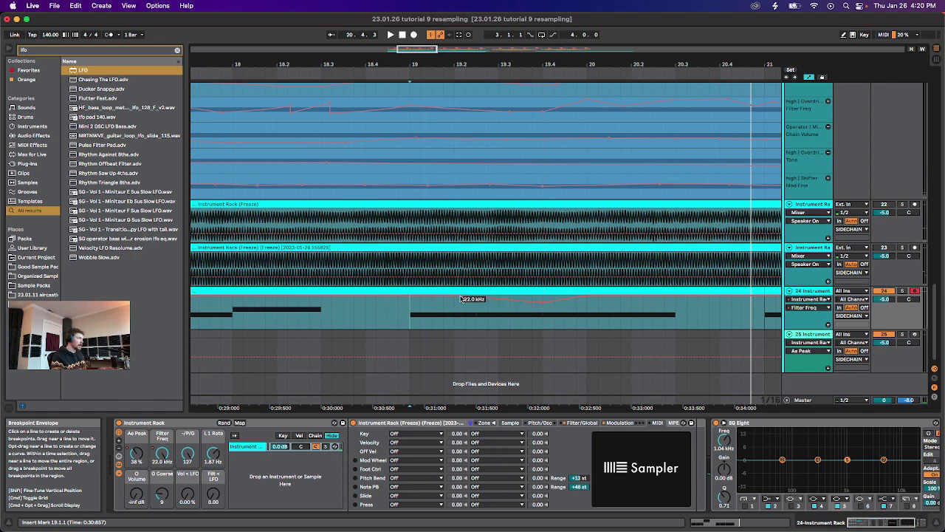
pyautogui.moveTo(487, 296); pyautogui.dragTo(521, 295)
pyautogui.press('space')
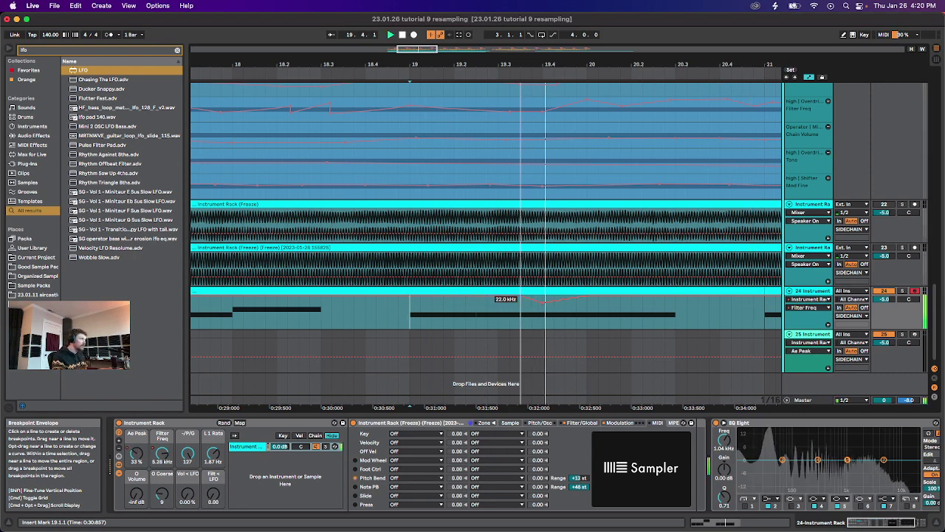
# Show track 24's Filter Freq and Ae Peak automation in separate lanes and audition them from bar 19.
pyautogui.scroll(-5, 539, 321)
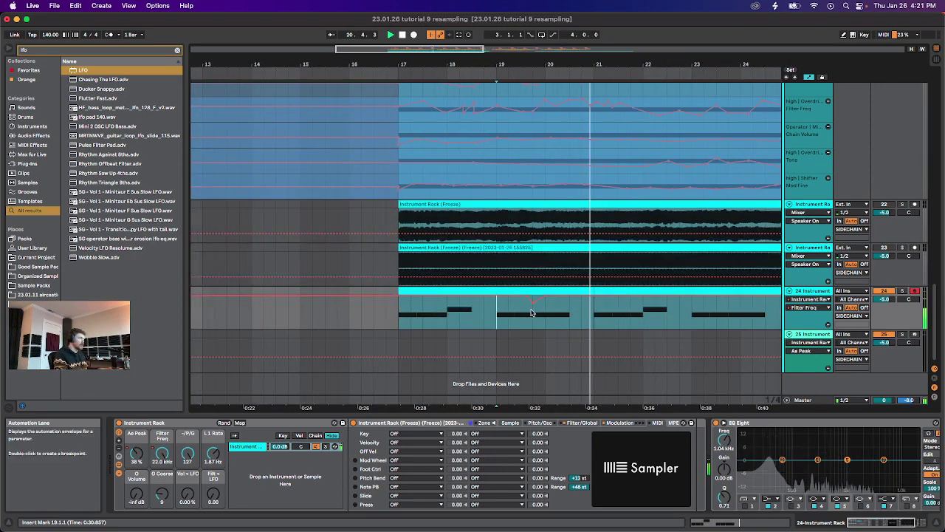
pyautogui.press('a')
pyautogui.press('a')
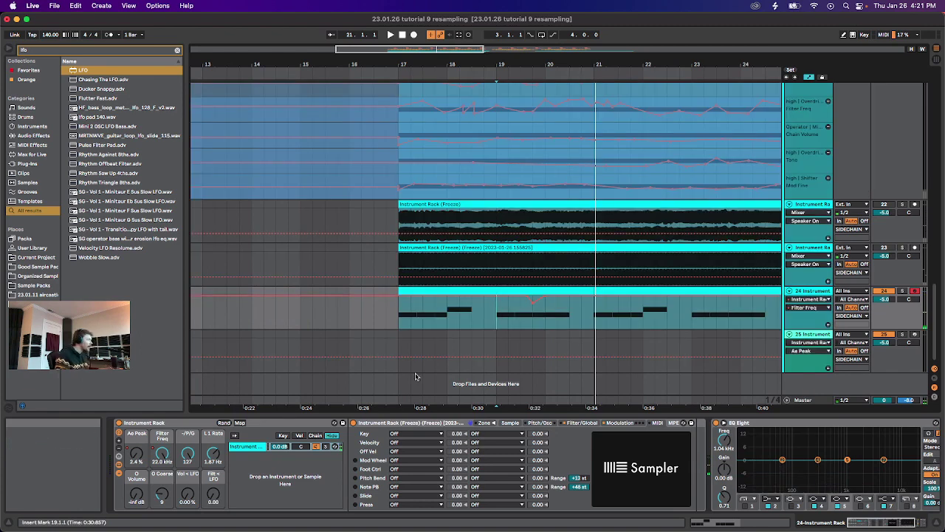
pyautogui.rightClick(796, 324)
pyautogui.click(812, 331)
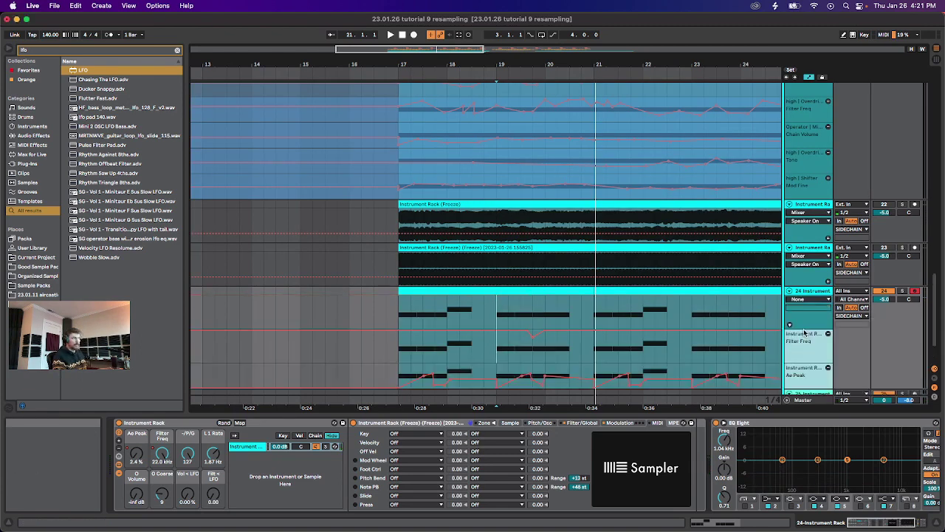
pyautogui.scroll(-2, 547, 318)
pyautogui.scroll(3, 545, 317)
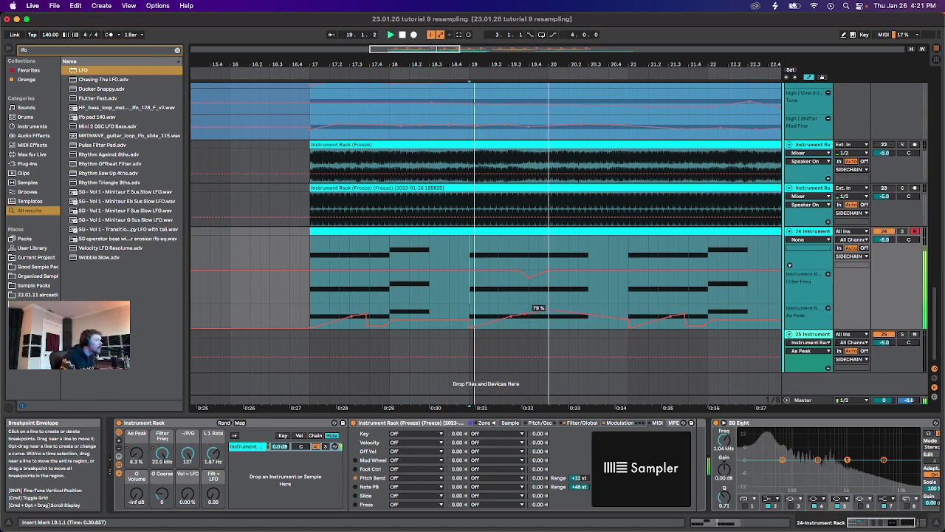
pyautogui.press('space')
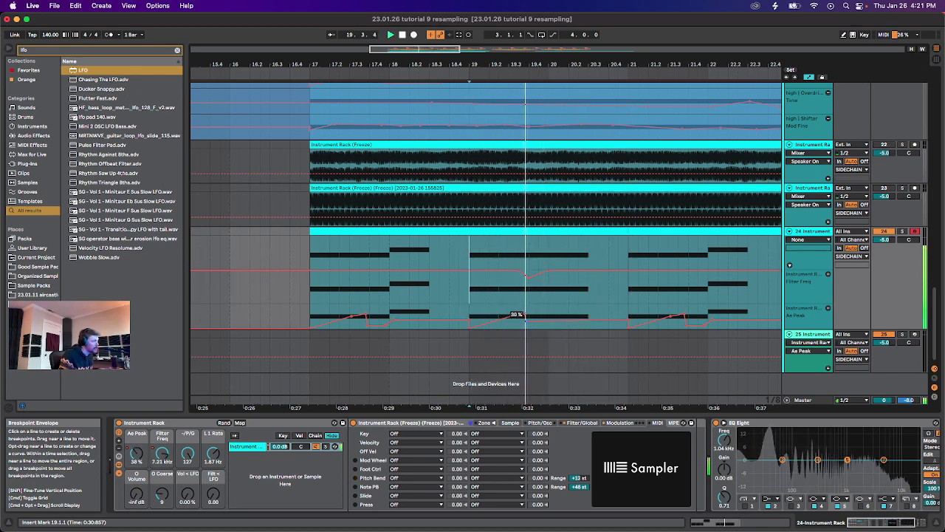
# Add a second, deeper Filter Freq dip at the end of the long note around 20.3 and audition from bar 20.
pyautogui.click(563, 233)
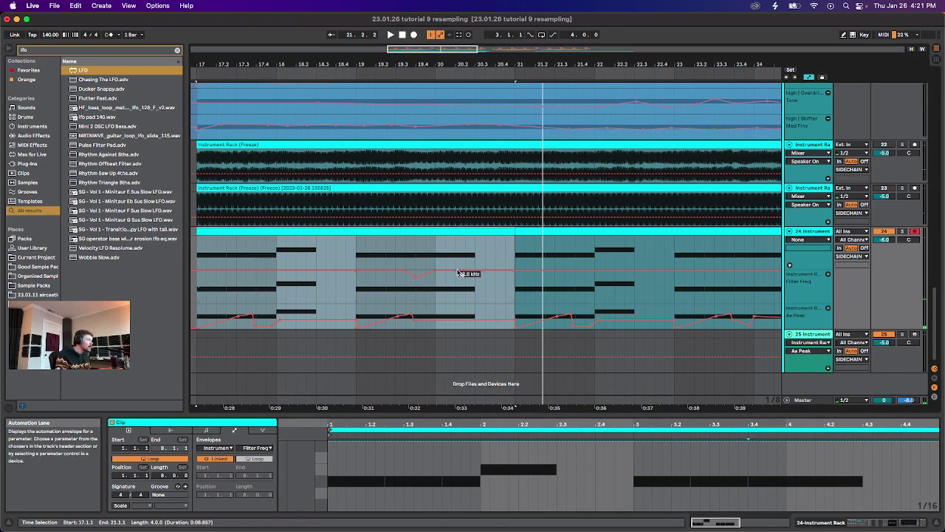
pyautogui.press('Left')
pyautogui.moveTo(475, 274); pyautogui.dragTo(475, 289)
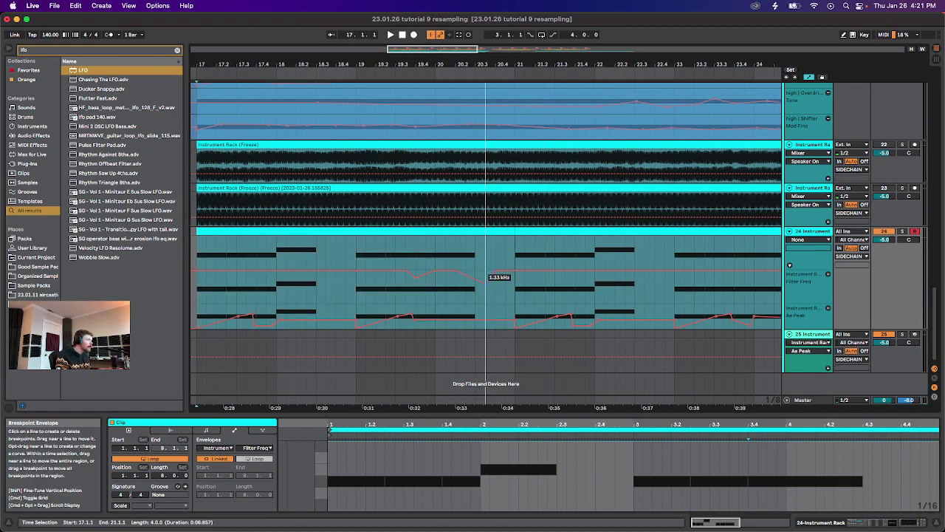
pyautogui.click(436, 288)
pyautogui.press('space')
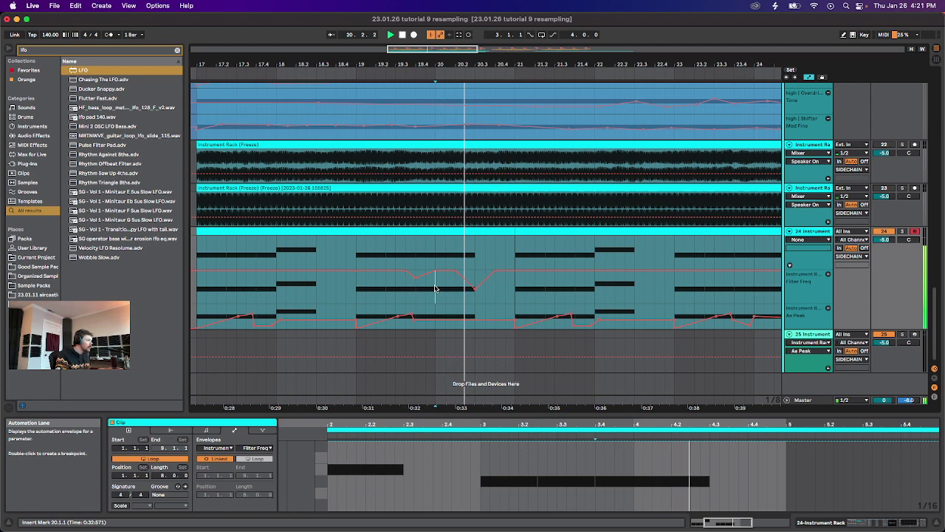
# Bend the Filter Freq segment leading into the second dip into a curve and audition from 19.3.
pyautogui.click(395, 289)
pyautogui.press('space')
pyautogui.press('space')
pyautogui.moveTo(475, 289); pyautogui.dragTo(455, 271)
pyautogui.click(456, 271)
pyautogui.press('space')
pyautogui.press('space')
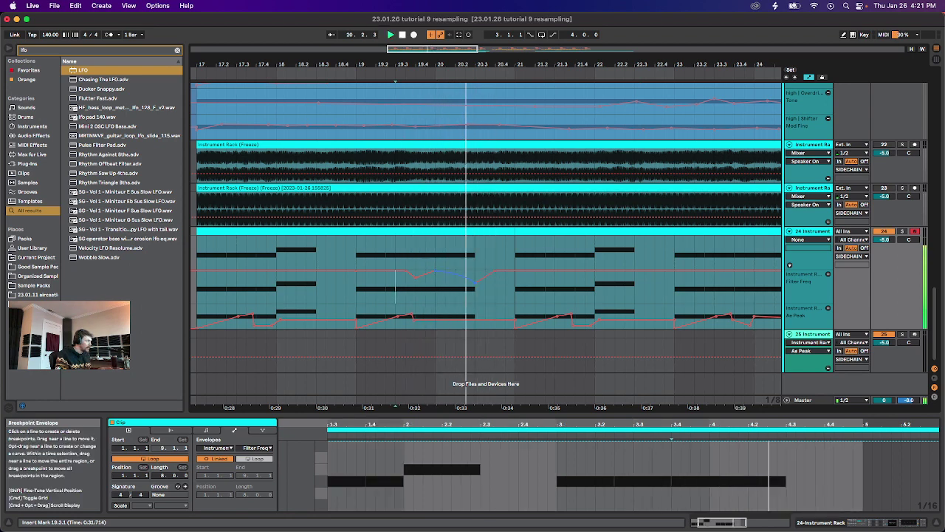
# Show the O Volume automation on track 24, draw a short swell at the start of bar 21, and audition from there.
pyautogui.scroll(-3, 498, 295)
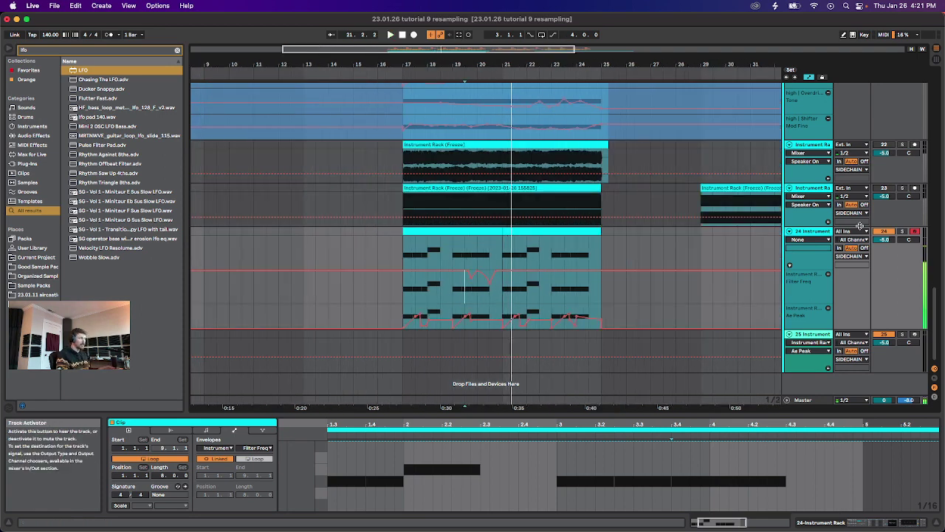
pyautogui.click(813, 235)
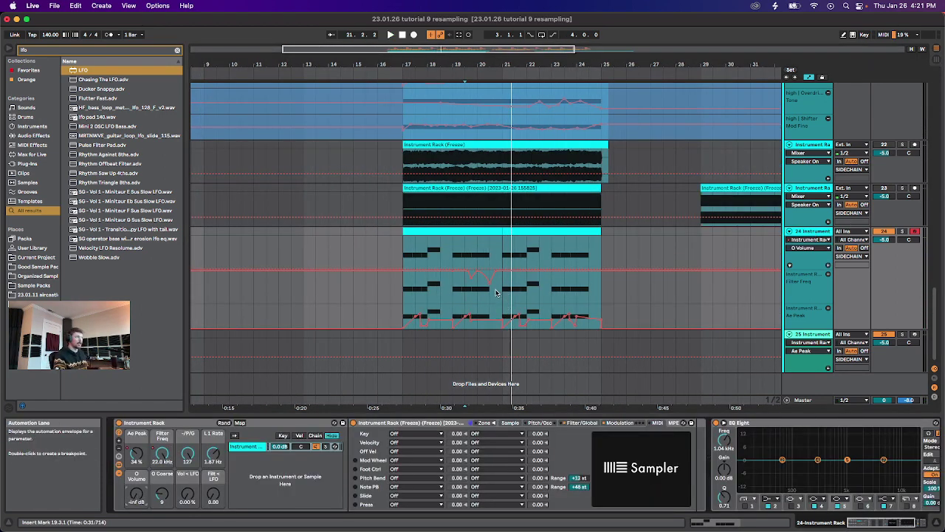
pyautogui.scroll(3, 502, 281)
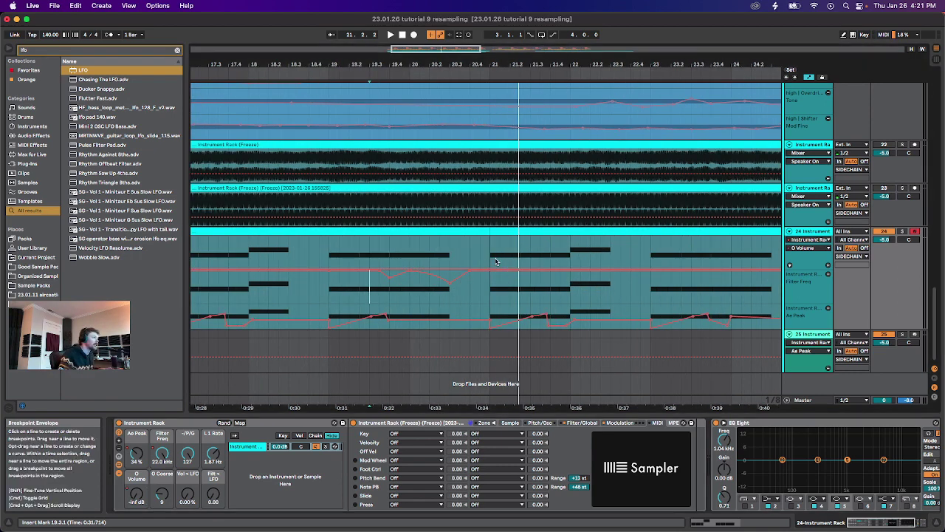
pyautogui.moveTo(494, 269); pyautogui.dragTo(528, 266)
pyautogui.press('super+z')
pyautogui.click(492, 248)
pyautogui.press('space')
pyautogui.press('space')
pyautogui.press('space')
pyautogui.press('space')
pyautogui.press('space')
pyautogui.press('space')
pyautogui.press('space')
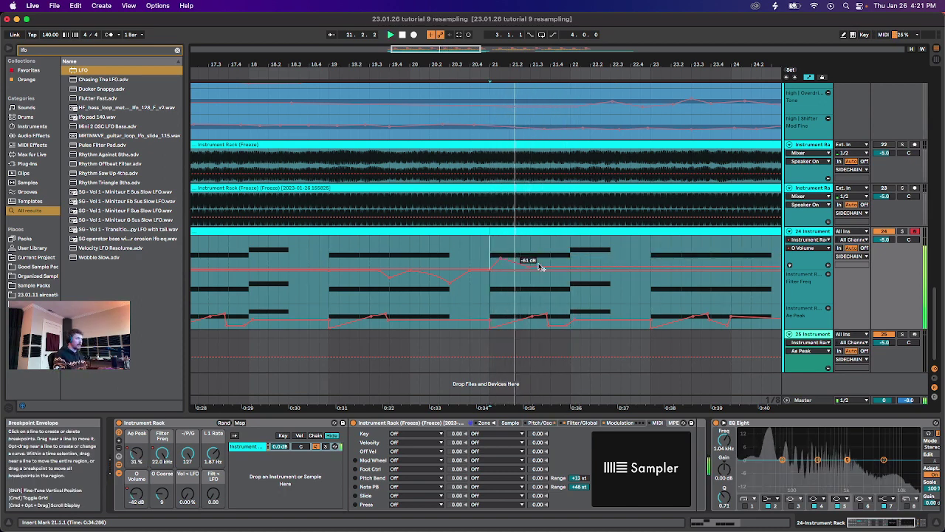
# Draw a second O Volume swell from the start of bar 22 with a curved fade to -inf dB, auditioning from bar 21.
pyautogui.press('space')
pyautogui.press('space')
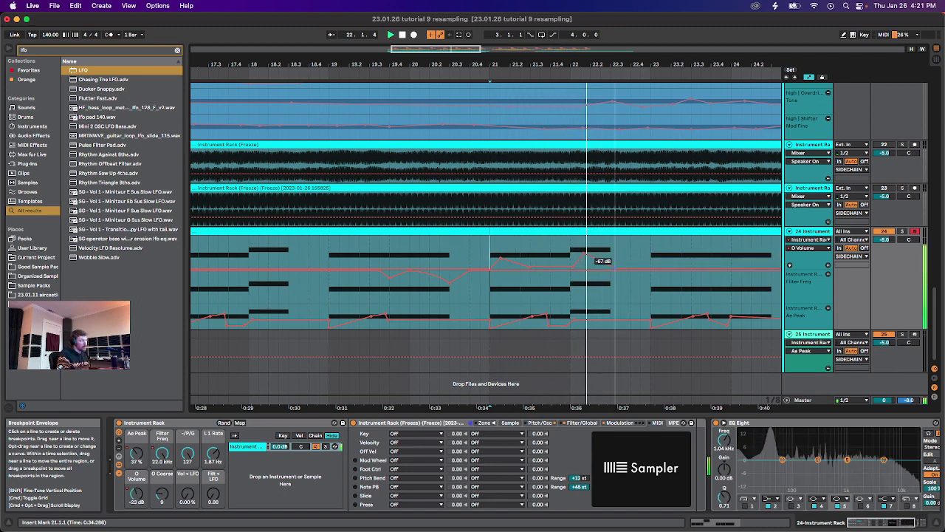
pyautogui.press('space')
pyautogui.press('space')
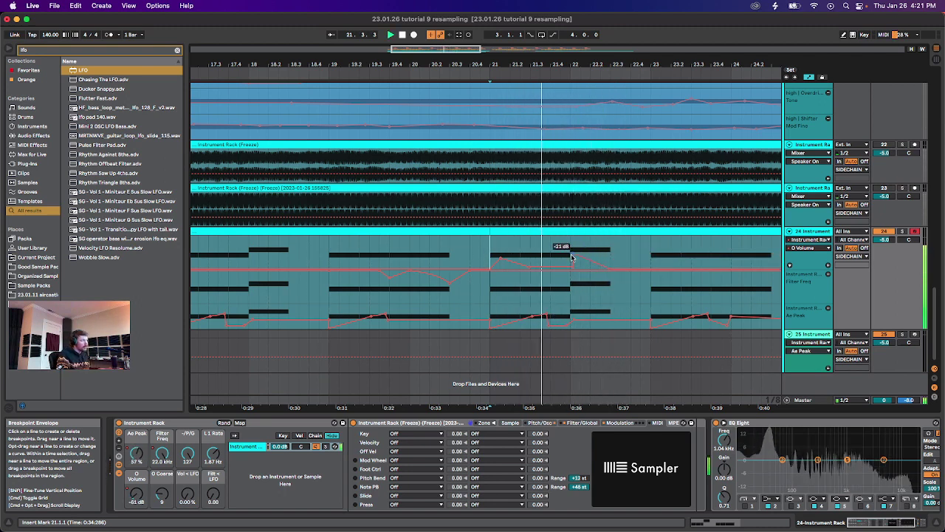
pyautogui.press('space')
pyautogui.press('space')
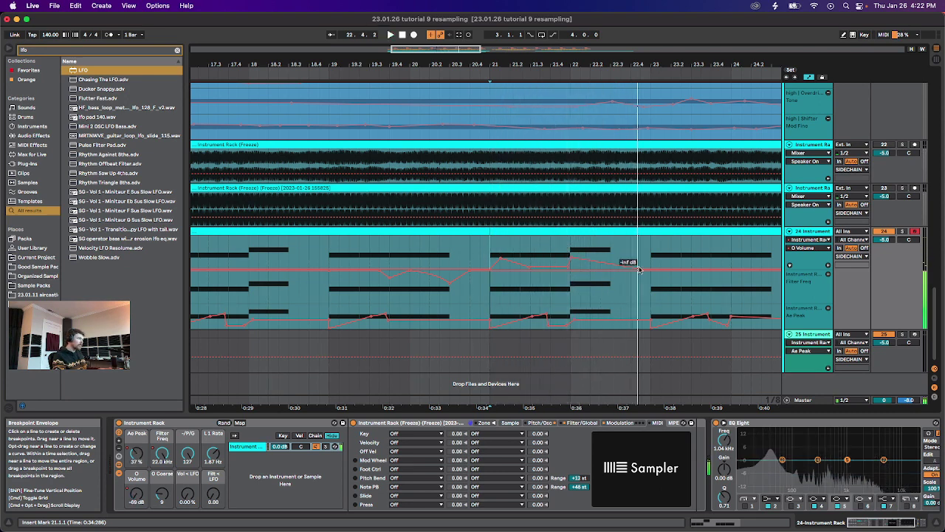
pyautogui.moveTo(604, 264); pyautogui.dragTo(603, 267)
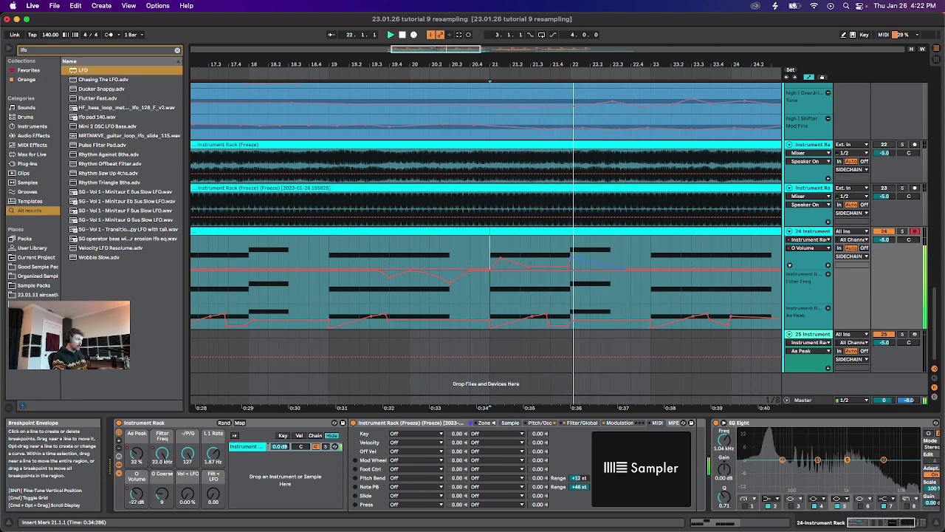
pyautogui.press('space')
# Show O Coarse automation on track 24 and for the Sampler oscillator on track 25, and enlarge track 25's lane.
pyautogui.click(161, 494)
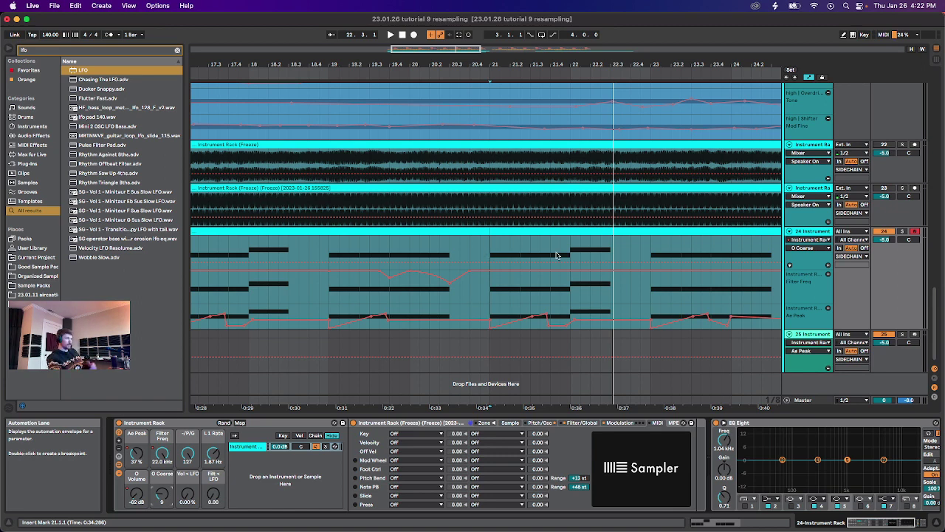
pyautogui.click(812, 335)
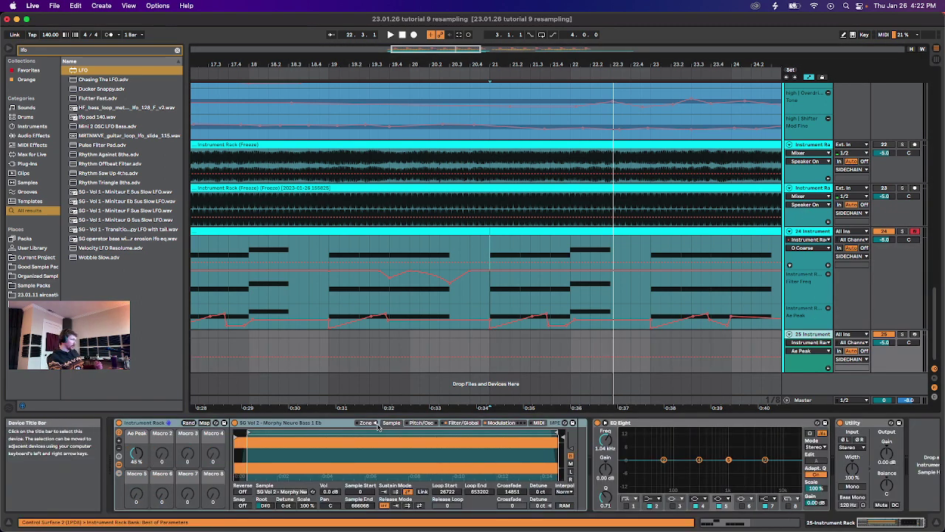
pyautogui.click(419, 423)
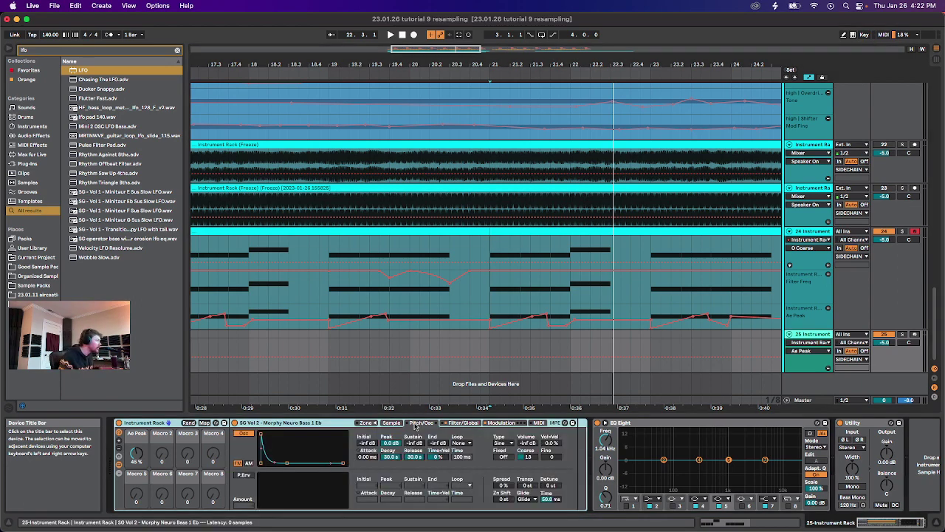
pyautogui.click(529, 457)
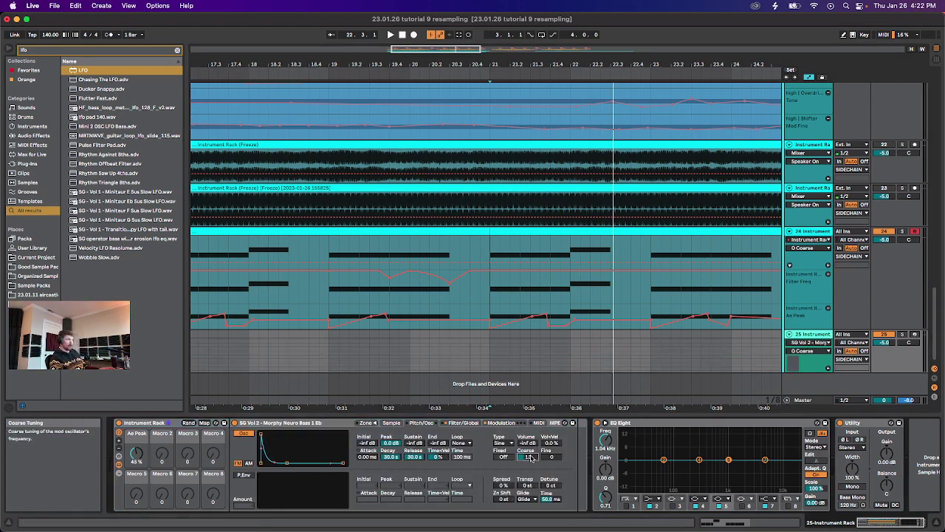
pyautogui.scroll(5, 543, 357)
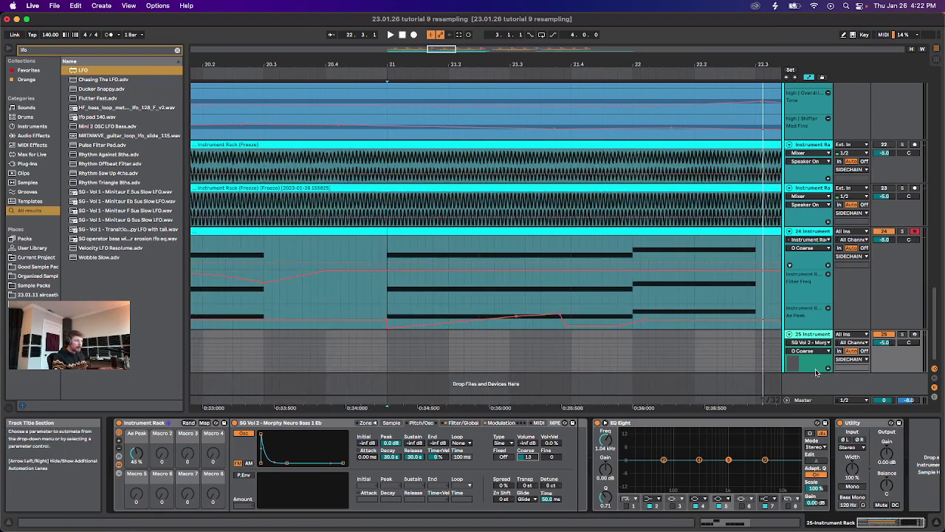
pyautogui.moveTo(814, 372); pyautogui.dragTo(811, 414)
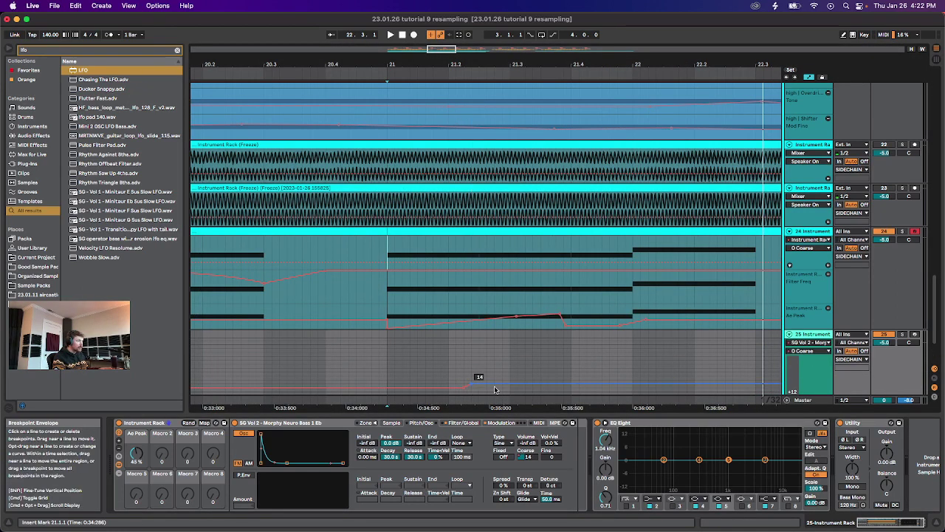
# Draw O Coarse automation on track 25 that steps up after 21.2 and climbs steeply to 48 later in bar 21.
pyautogui.moveTo(495, 389); pyautogui.dragTo(495, 387)
pyautogui.scroll(5, 504, 371)
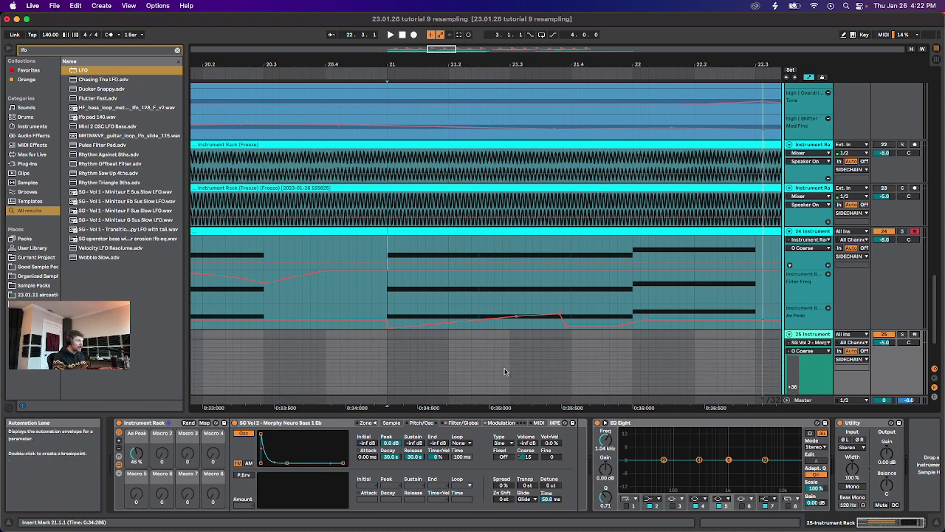
pyautogui.click(629, 358)
pyautogui.click(625, 352)
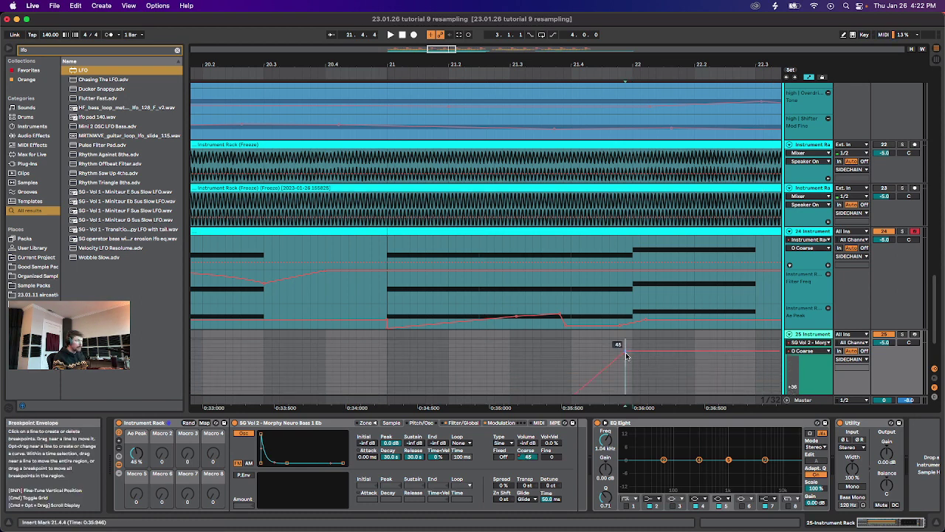
pyautogui.moveTo(627, 340); pyautogui.dragTo(587, 339)
# Lower the flat O Coarse section before the rise on track 25 to 1.
pyautogui.scroll(-3, 602, 369)
pyautogui.scroll(-6, 703, 286)
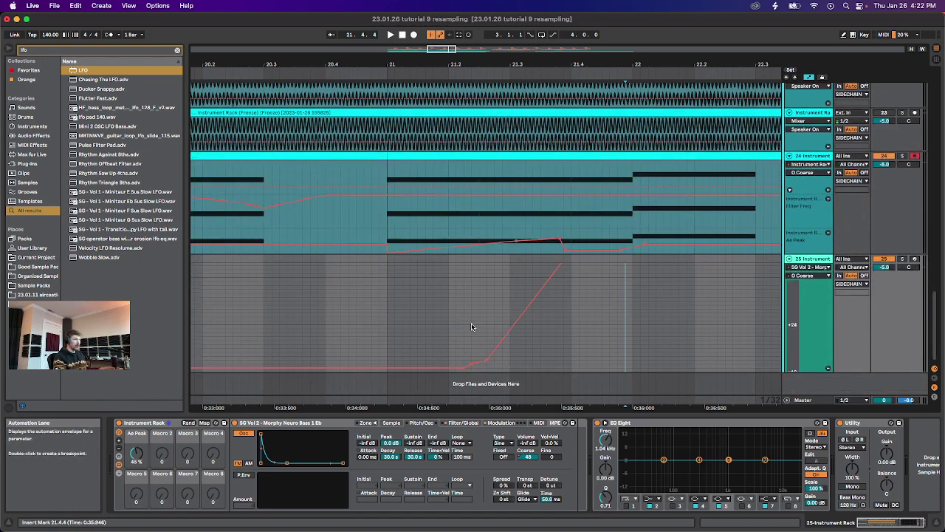
pyautogui.scroll(-4, 447, 323)
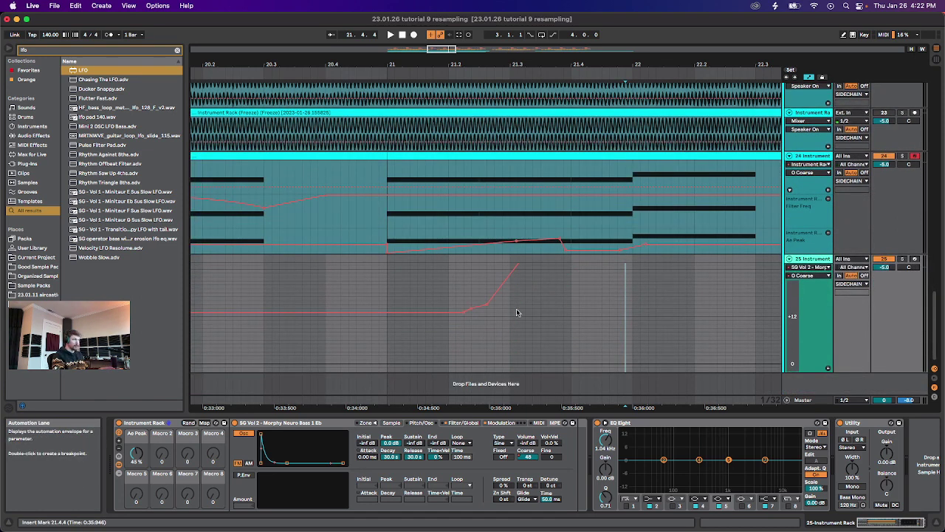
pyautogui.moveTo(471, 309); pyautogui.dragTo(470, 337)
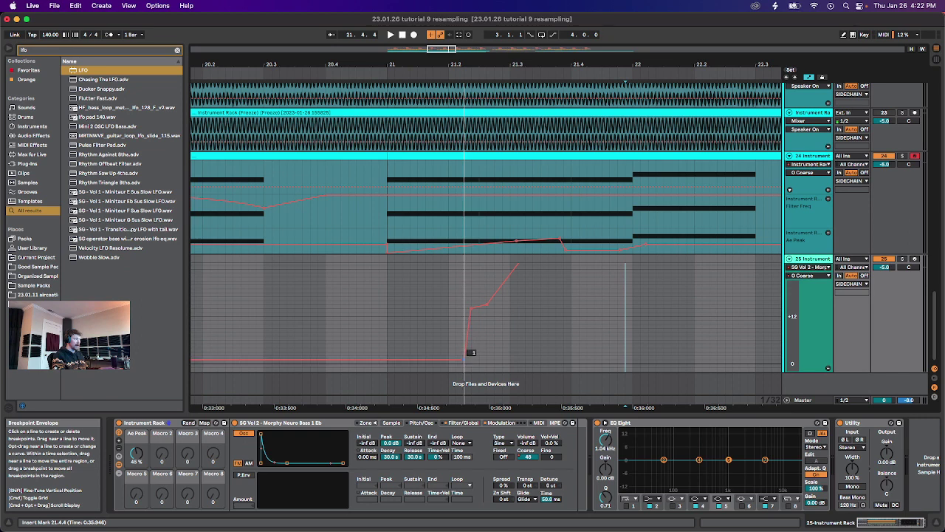
# Shrink and re-enlarge track 25's lane to compare how its O Coarse automation displays at different heights.
pyautogui.moveTo(810, 370); pyautogui.dragTo(804, 289)
pyautogui.moveTo(479, 275); pyautogui.dragTo(446, 283)
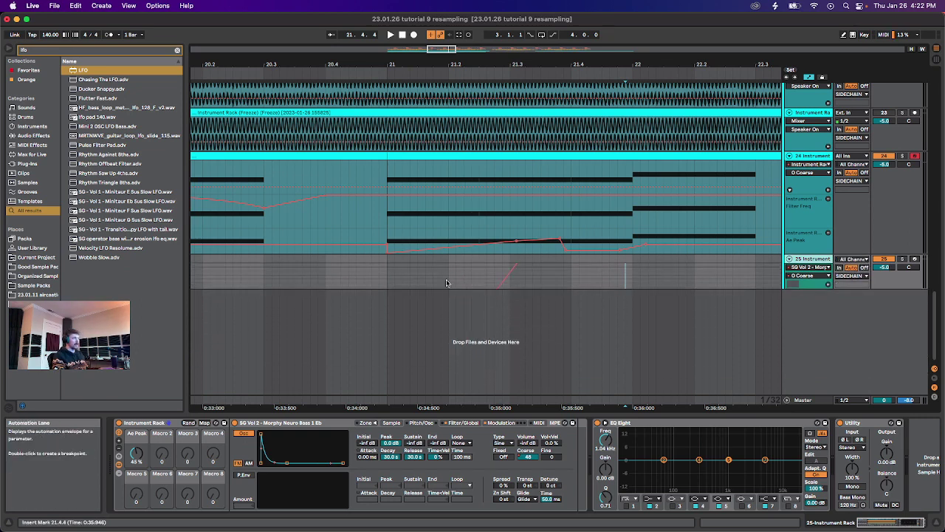
pyautogui.moveTo(502, 274)
pyautogui.mouseDown()
pyautogui.moveTo(529, 278)
pyautogui.moveTo(518, 279)
pyautogui.mouseUp()
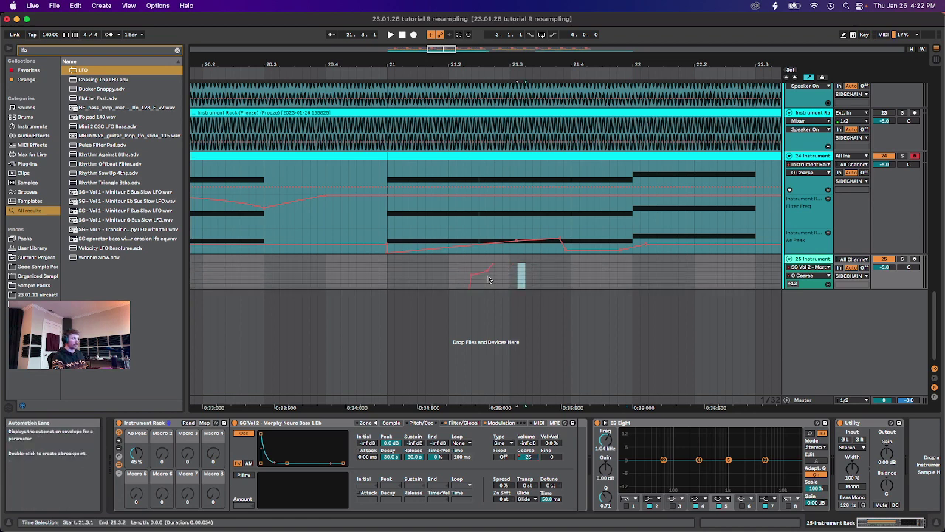
pyautogui.moveTo(790, 296)
pyautogui.mouseDown()
pyautogui.moveTo(793, 356)
pyautogui.moveTo(796, 296)
pyautogui.mouseUp()
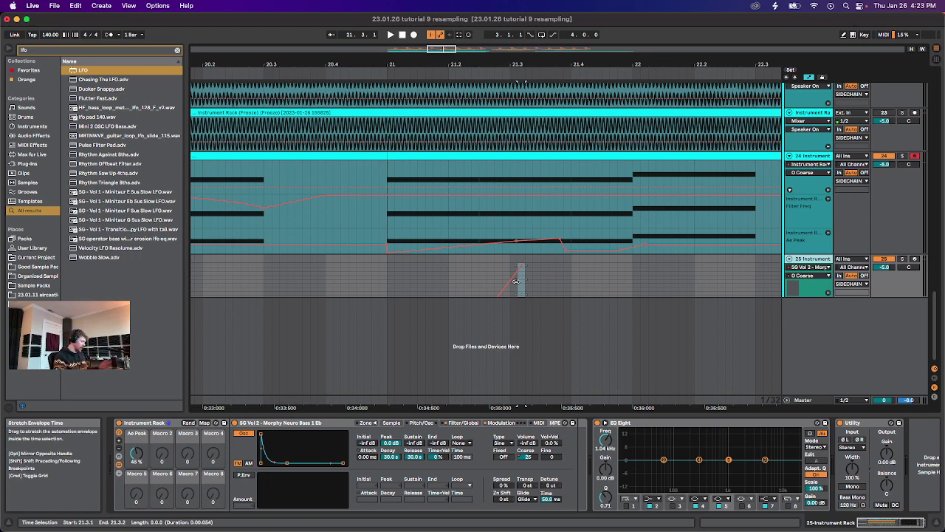
pyautogui.scroll(5, 580, 276)
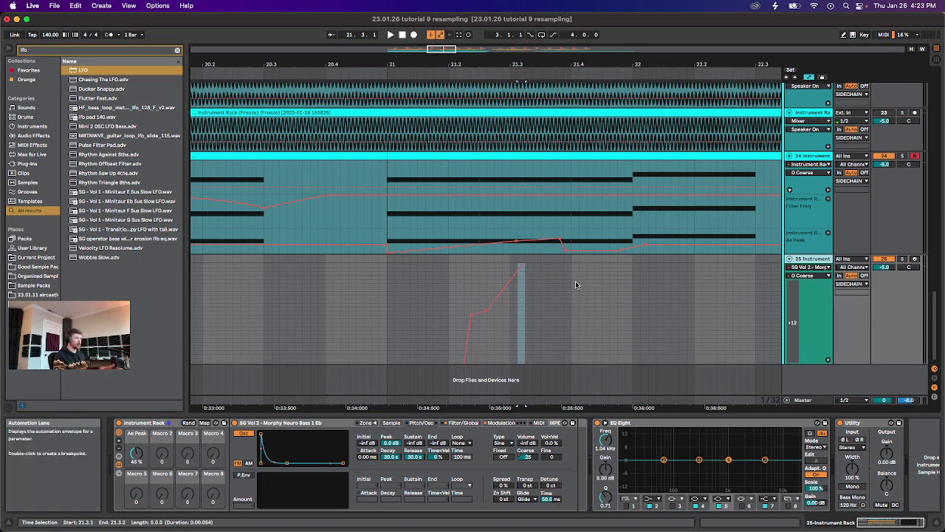
# Examine the lower and upper value ranges of track 25's O Coarse automation at several lane heights.
pyautogui.scroll(-5, 568, 303)
pyautogui.scroll(6, 558, 276)
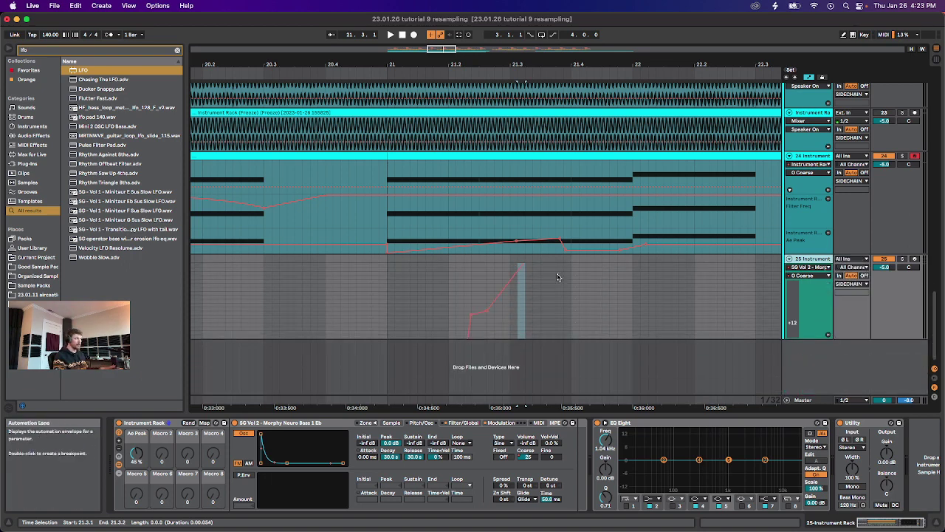
pyautogui.scroll(-3, 556, 296)
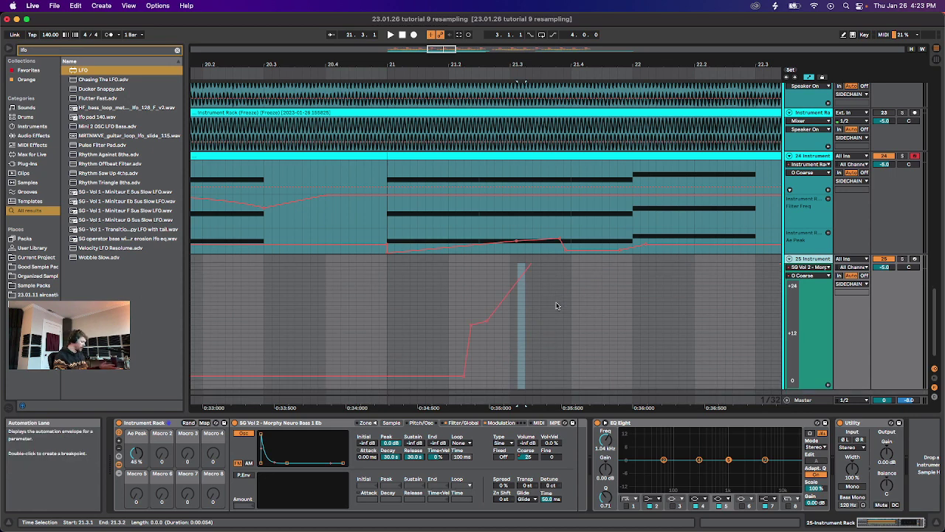
pyautogui.scroll(-3, 510, 318)
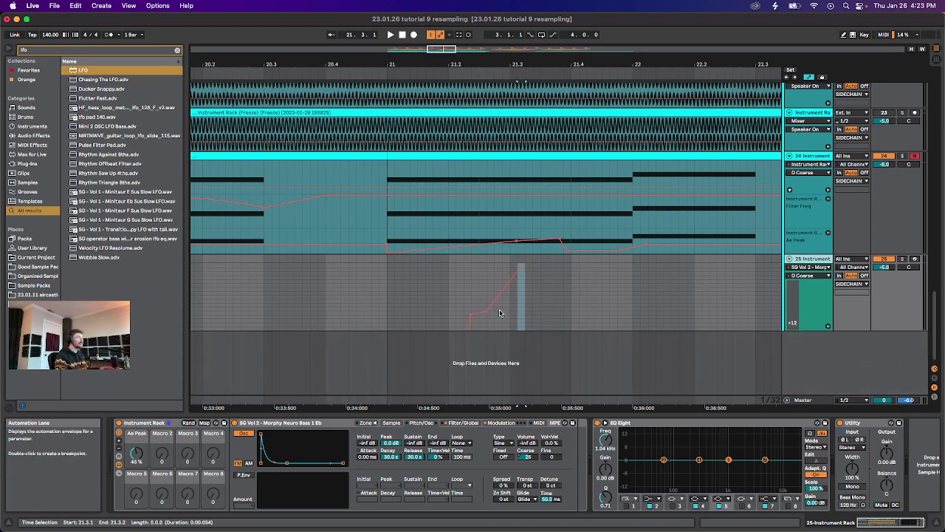
pyautogui.scroll(3, 545, 299)
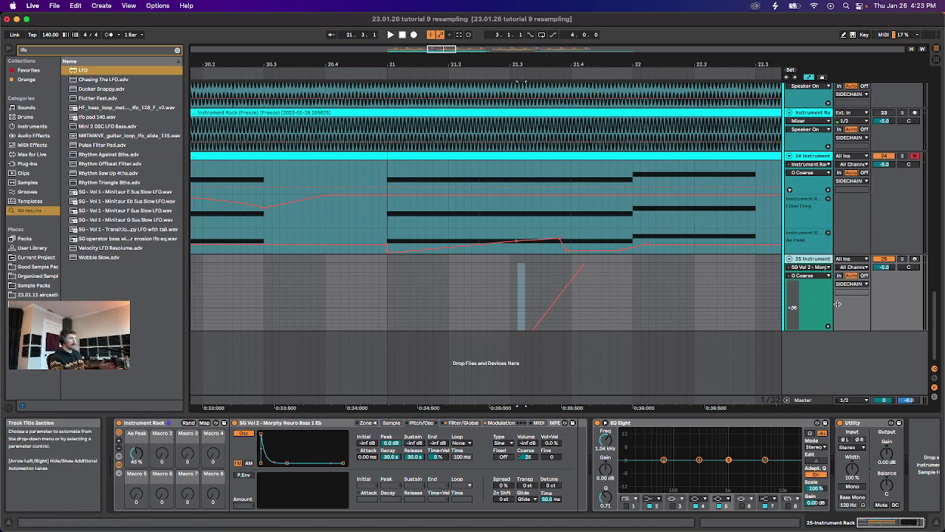
pyautogui.click(612, 305)
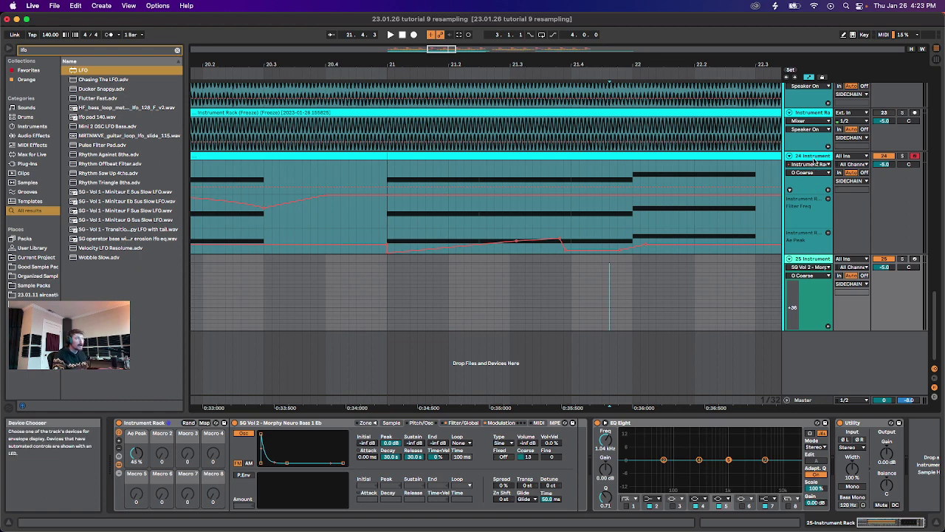
# Show track 24's O Coarse and O Volume automation in separate lanes and place the O Volume lane directly below O Coarse.
pyautogui.click(815, 161)
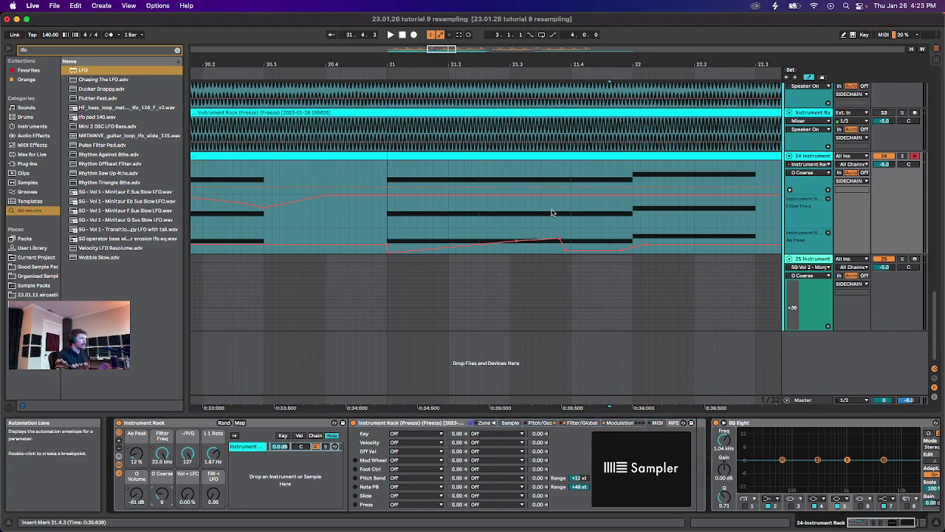
pyautogui.hscroll(5, 551, 212)
pyautogui.hscroll(4, 644, 227)
pyautogui.scroll(5, 608, 273)
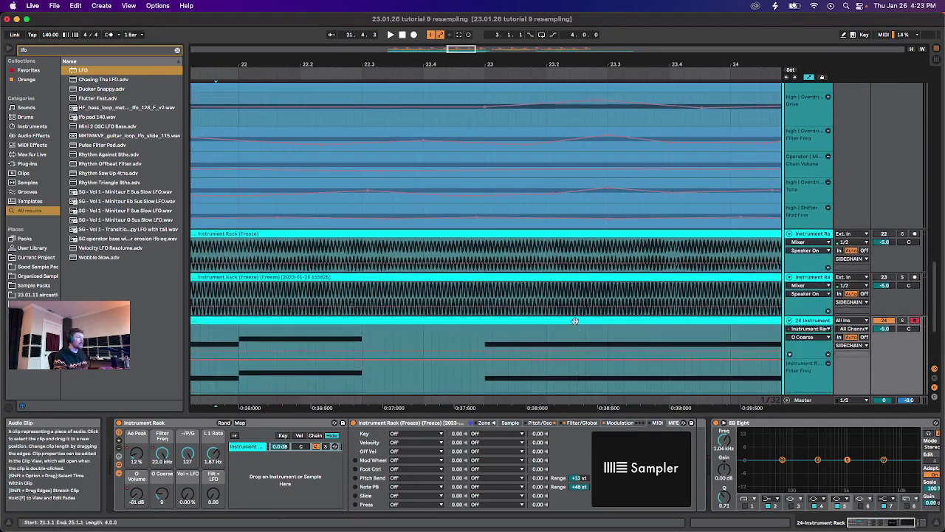
pyautogui.scroll(-4, 576, 288)
pyautogui.scroll(-8, 576, 259)
pyautogui.scroll(8, 571, 264)
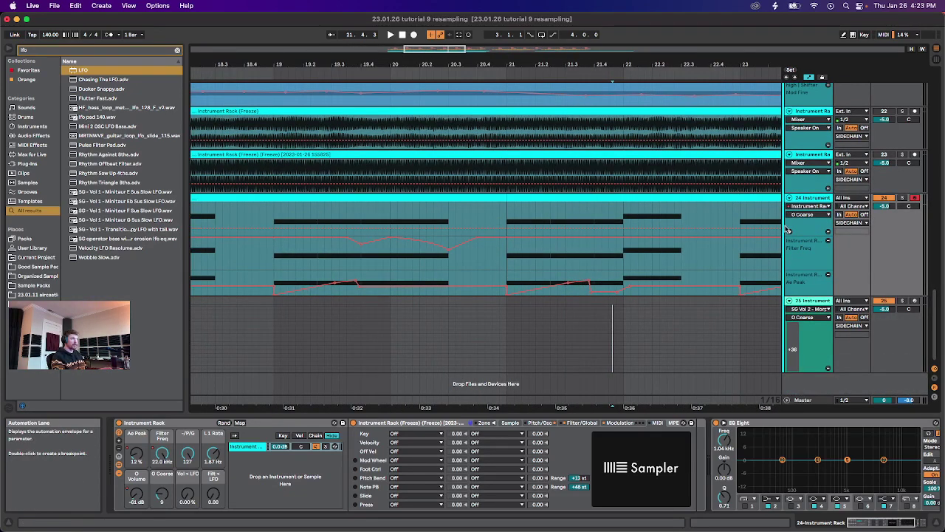
pyautogui.click(828, 231)
pyautogui.scroll(-1, 564, 264)
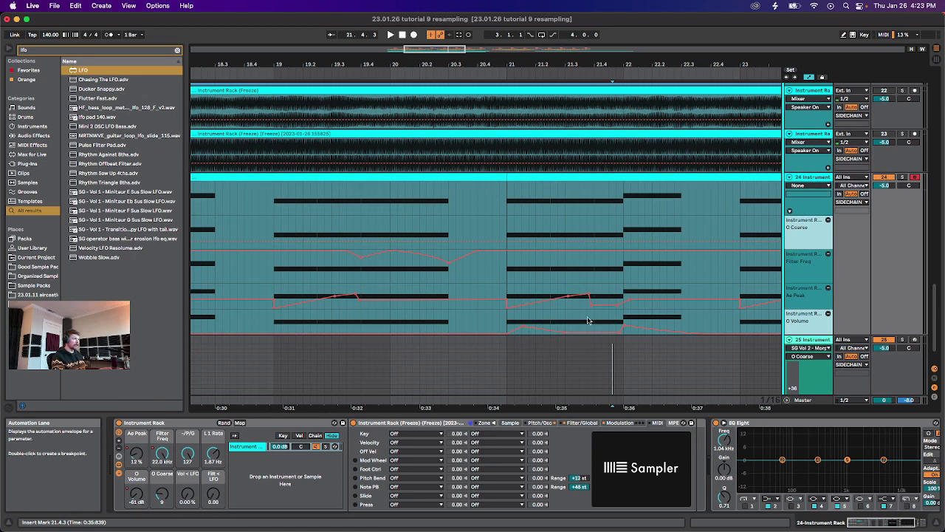
pyautogui.moveTo(807, 318); pyautogui.dragTo(811, 262)
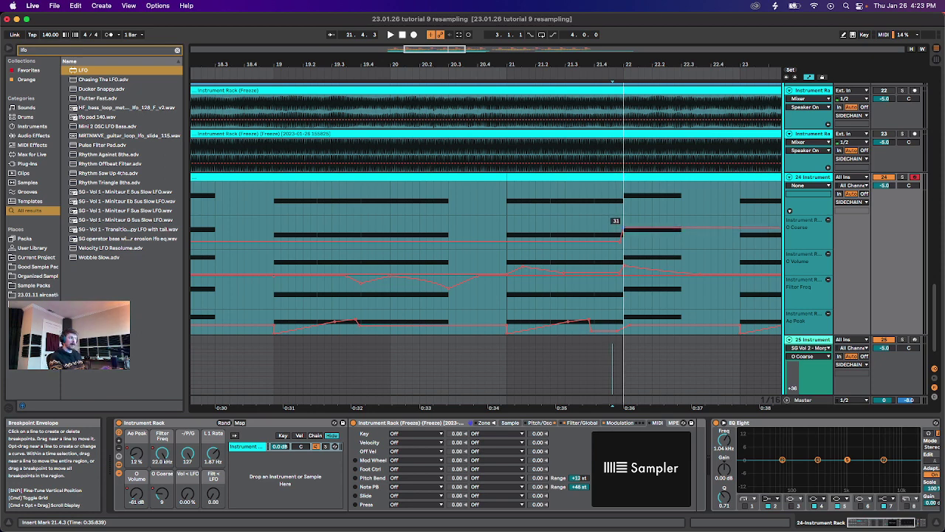
# Step track 24's O Coarse automation up at bar 22, trying 31 and 12, and play back from bar 21.
pyautogui.moveTo(623, 227); pyautogui.dragTo(623, 230)
pyautogui.rightClick(623, 230)
pyautogui.click(611, 230)
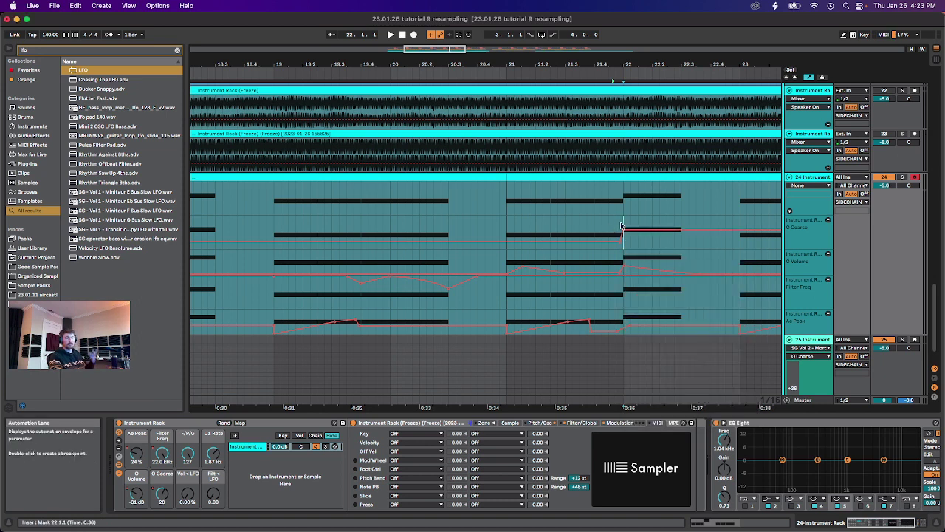
pyautogui.moveTo(625, 230)
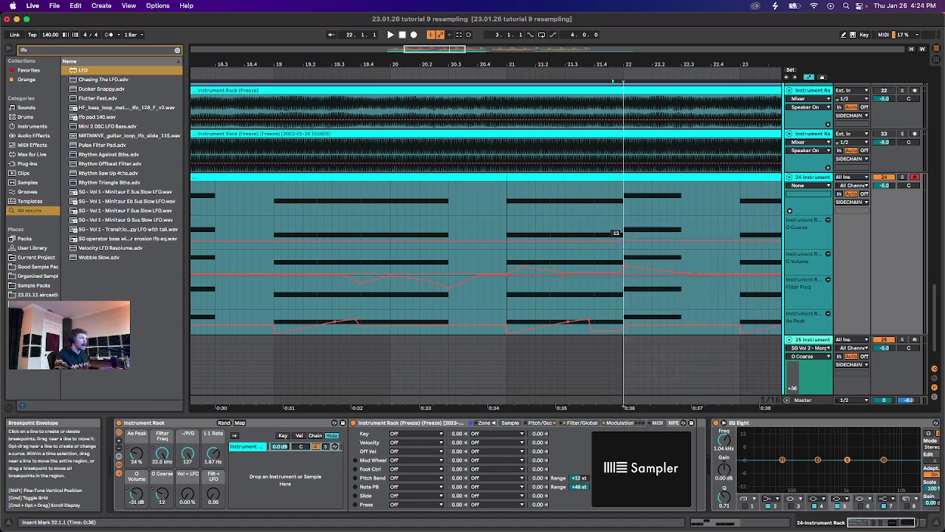
pyautogui.click(507, 231)
pyautogui.press('space')
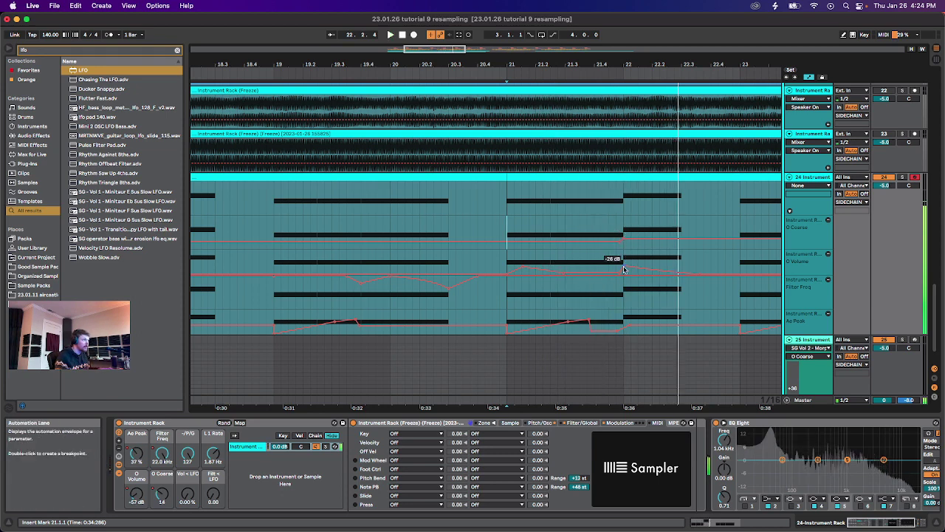
# Lower O Coarse from bar 22 to 4, adjust the O Volume peak there to about -23 dB, and audition it from bar 22.
pyautogui.press('space')
pyautogui.press('space')
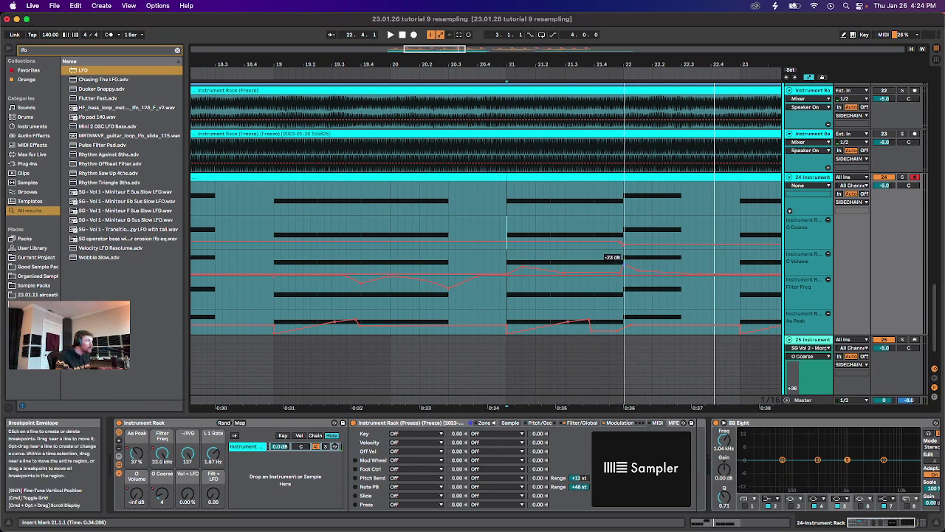
pyautogui.moveTo(624, 264); pyautogui.dragTo(624, 262)
pyautogui.click(623, 227)
pyautogui.press('space')
pyautogui.press('space')
pyautogui.press('space')
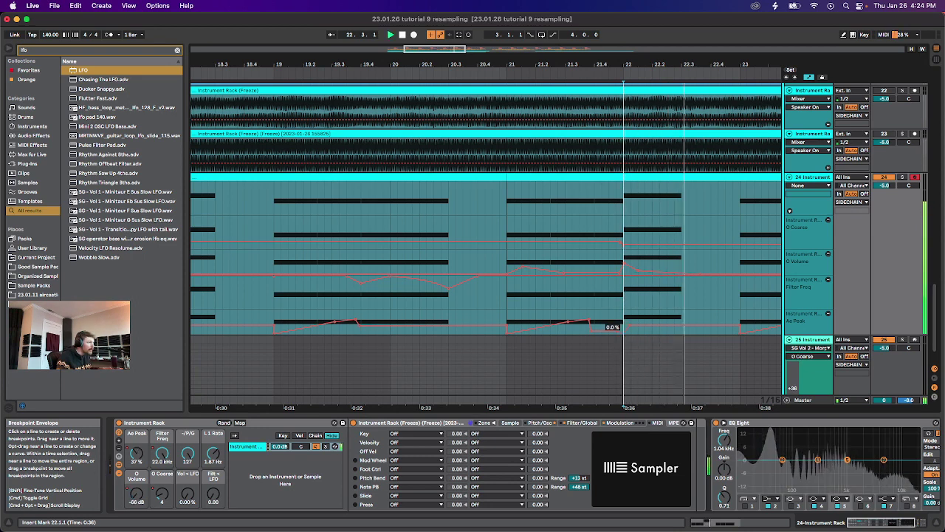
# Drop the Ae Peak automation to 0 % at bar 22 and audition the passage from bar 21.
pyautogui.press('space')
pyautogui.press('space')
pyautogui.click(535, 255)
pyautogui.press('space')
pyautogui.press('space')
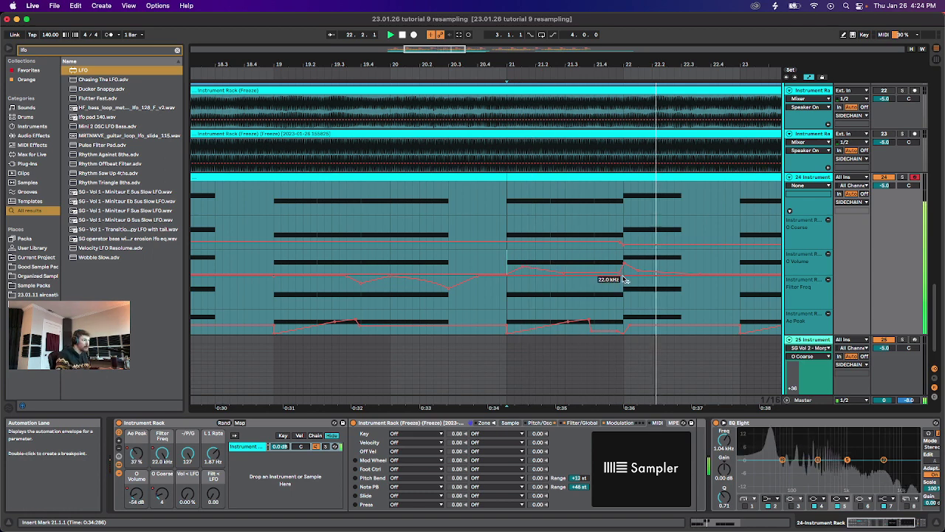
pyautogui.press('space')
pyautogui.press('space')
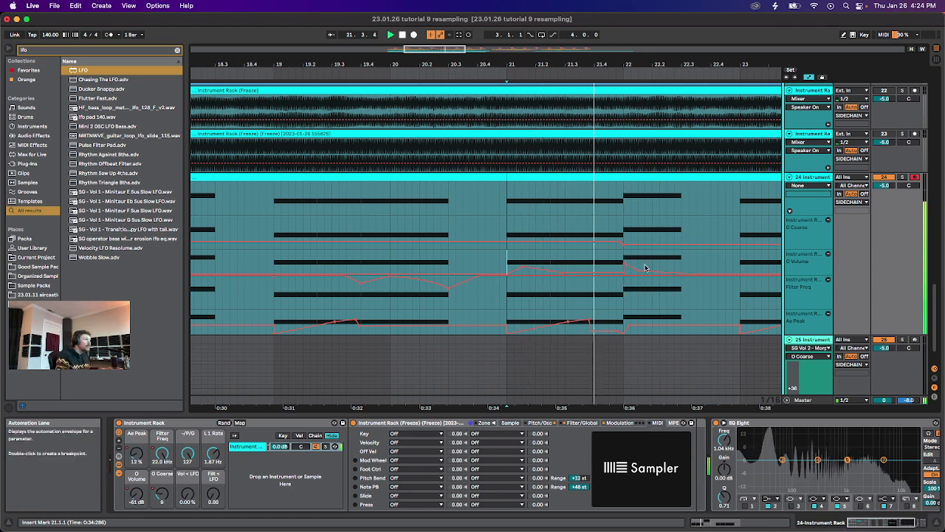
# Raise O Coarse to 11 from bar 22, shift the O Volume peak slightly past the bar line, and audition the note repeatedly.
pyautogui.moveTo(621, 241); pyautogui.dragTo(670, 240)
pyautogui.press('space')
pyautogui.click(618, 260)
pyautogui.press('space')
pyautogui.click(624, 256)
pyautogui.press('space')
pyautogui.press('space')
pyautogui.press('space')
pyautogui.press('space')
pyautogui.press('space')
pyautogui.press('space')
pyautogui.press('space')
pyautogui.press('space')
pyautogui.press('space')
pyautogui.press('space')
pyautogui.press('space')
pyautogui.press('space')
pyautogui.press('space')
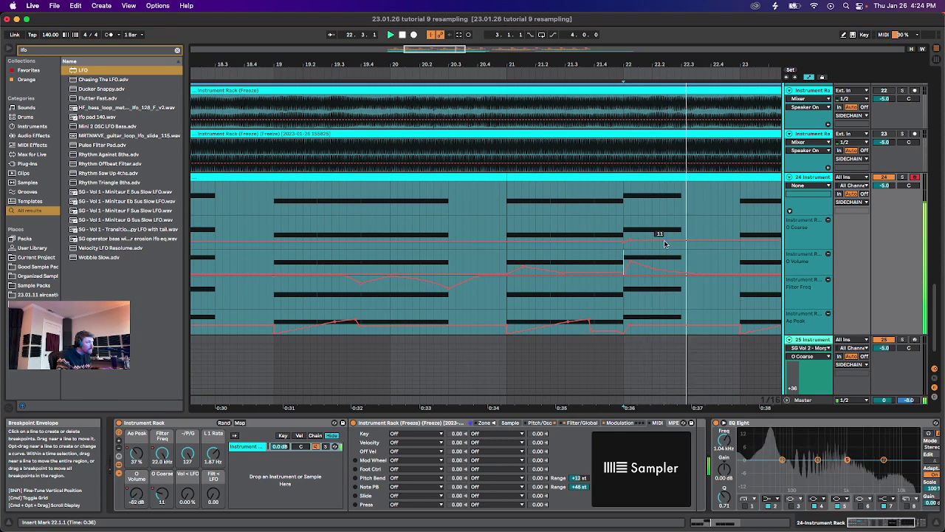
# Set Ae Peak to 50 % at the start of bar 22 and play back from just before bar 21.
pyautogui.click(502, 235)
pyautogui.press('space')
pyautogui.press('space')
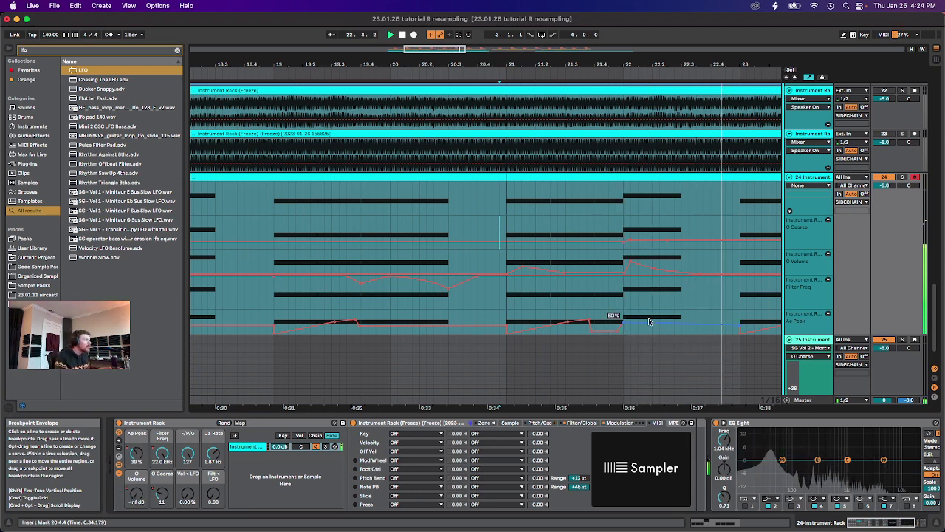
# Open track 24's MIDI clip at bar 21 and display its MIDI Ctrl Pitch Bend envelope.
pyautogui.scroll(-5, 654, 289)
pyautogui.doubleClick(651, 177)
pyautogui.press('space')
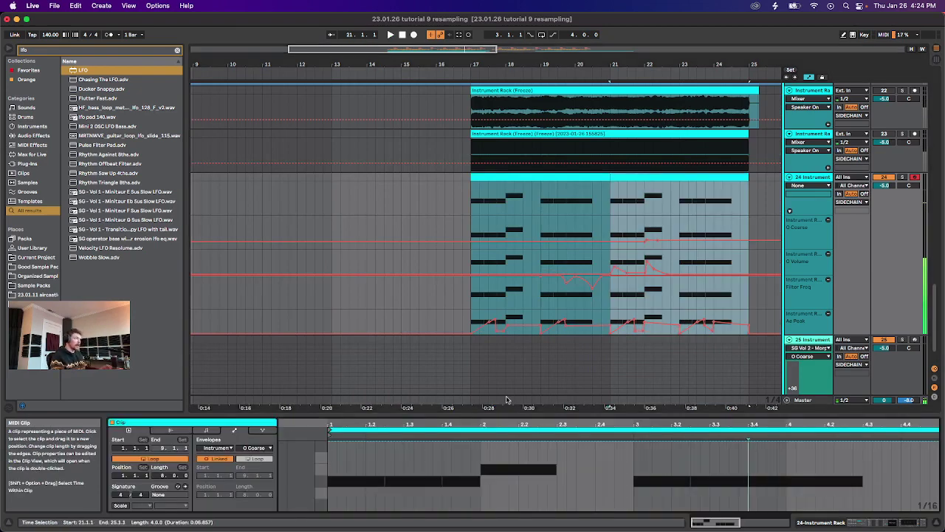
pyautogui.click(204, 430)
pyautogui.click(234, 430)
pyautogui.click(216, 448)
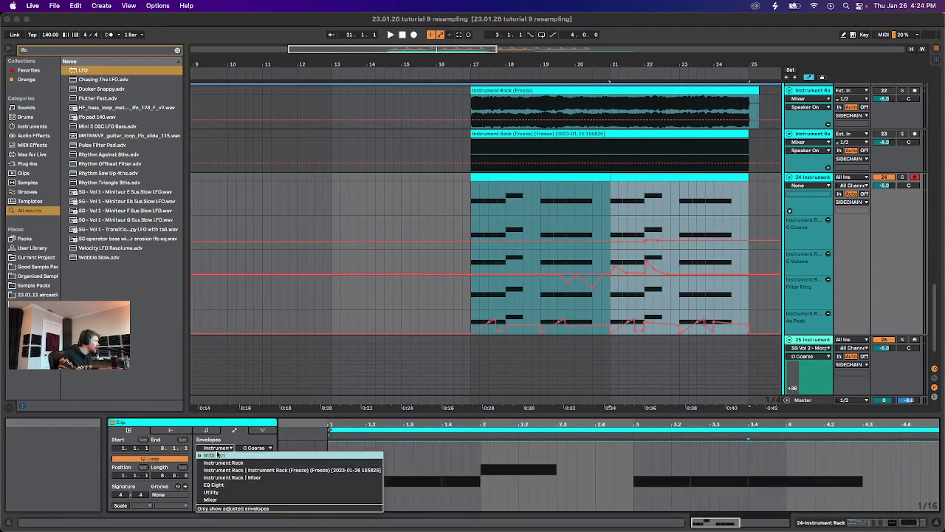
pyautogui.click(218, 455)
pyautogui.scroll(-4, 671, 466)
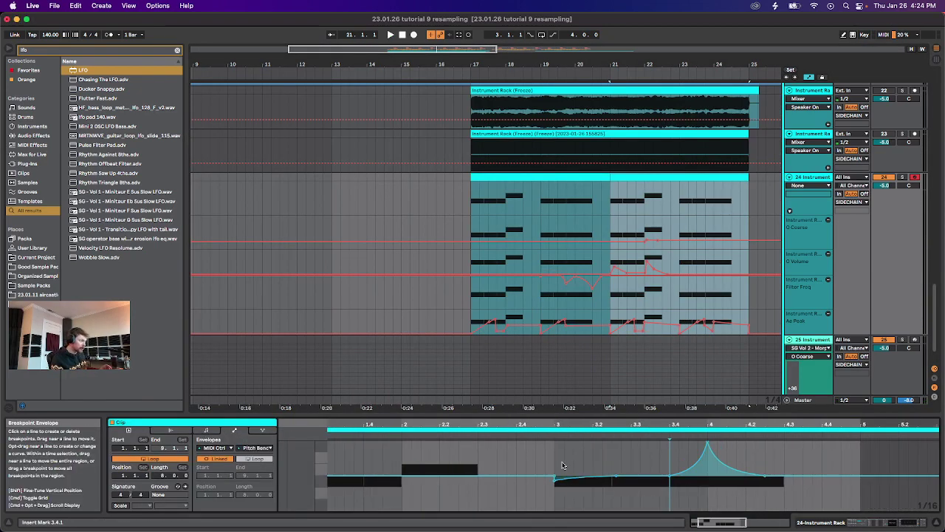
# Add a short pitch bend at clip bar 2 that starts slightly above zero and decays back to 0 during playback.
pyautogui.press('space')
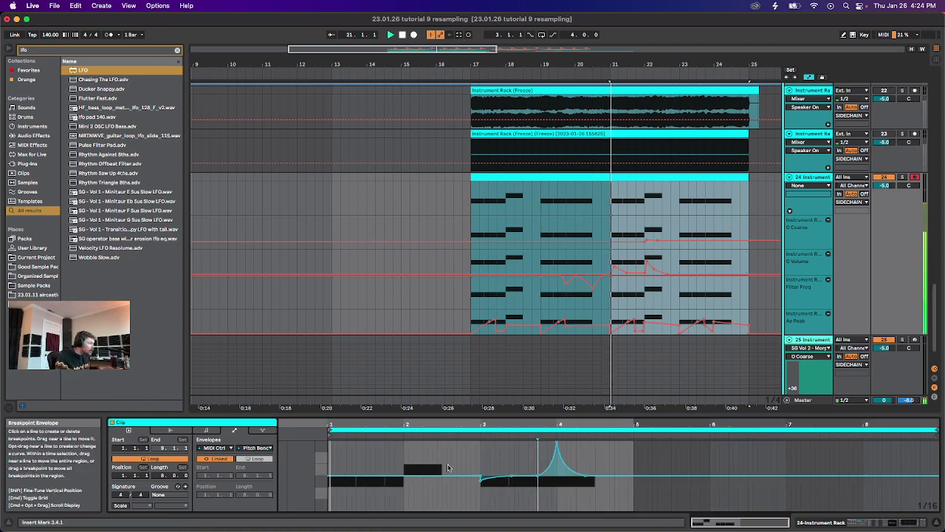
pyautogui.click(404, 479)
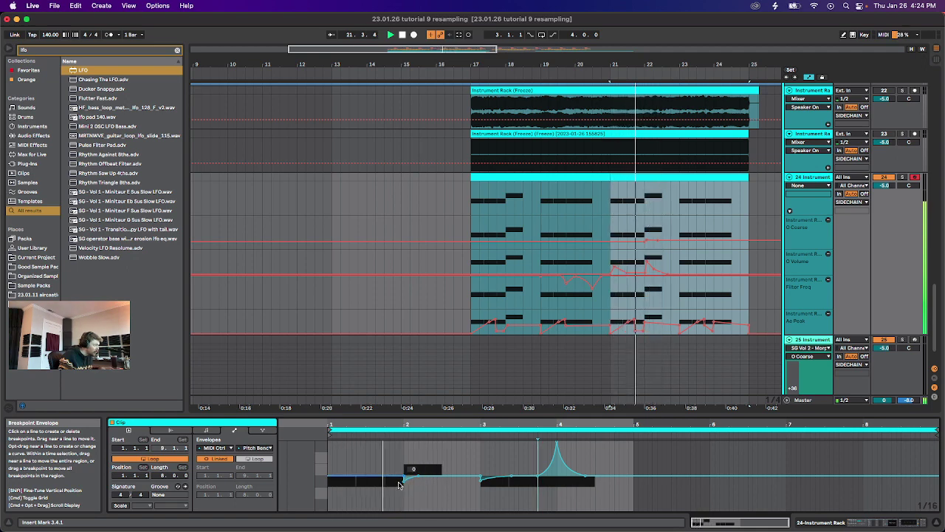
pyautogui.moveTo(404, 481); pyautogui.dragTo(407, 477)
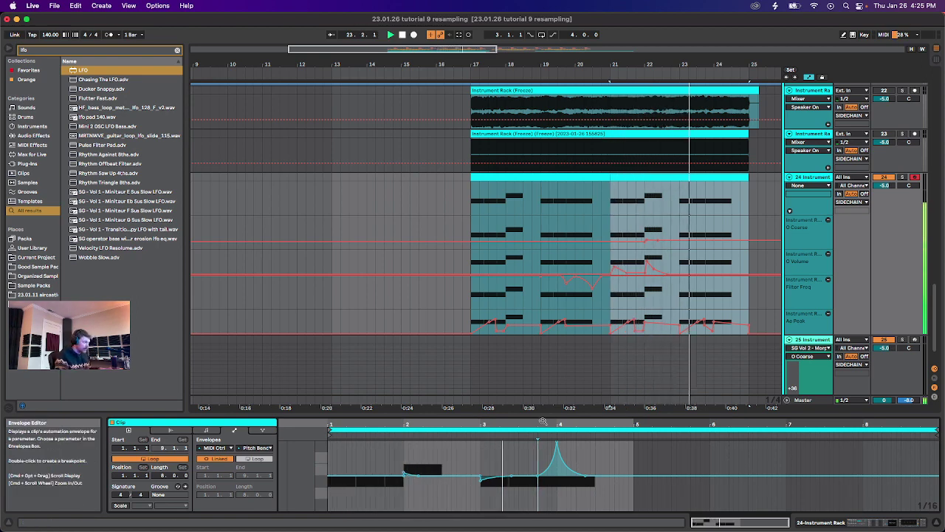
pyautogui.click(650, 321)
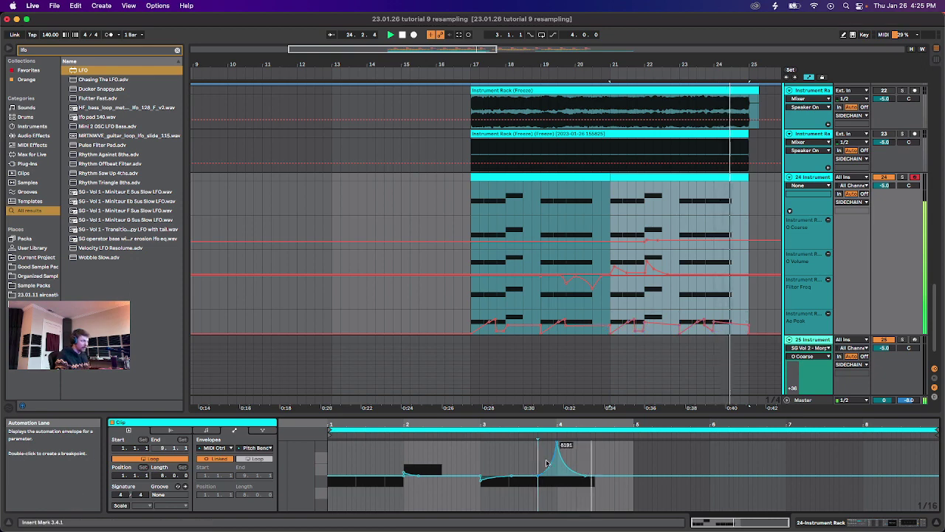
pyautogui.press('space')
# Turn the pitch bend at clip bar 3 into a high decaying spike, flatten the bar 4 peak to 0, and audition the changes.
pyautogui.moveTo(480, 480); pyautogui.dragTo(481, 456)
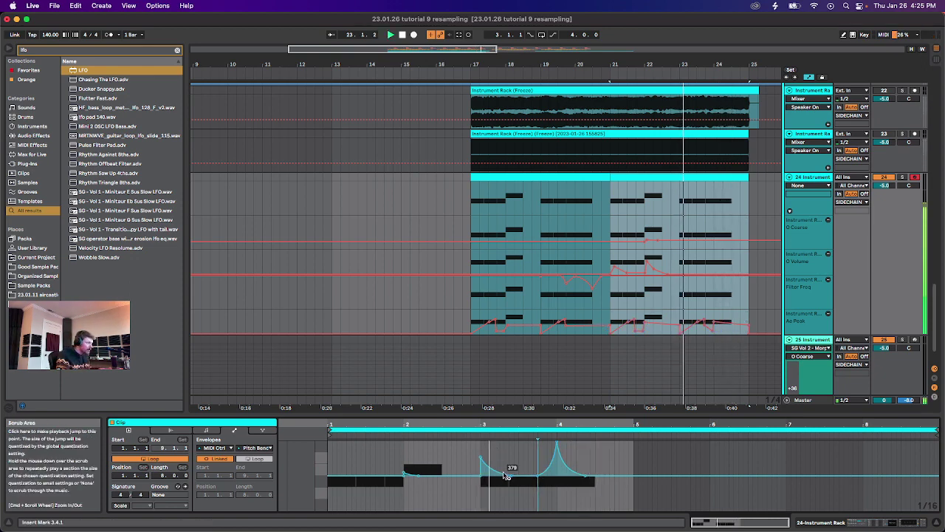
pyautogui.press('space')
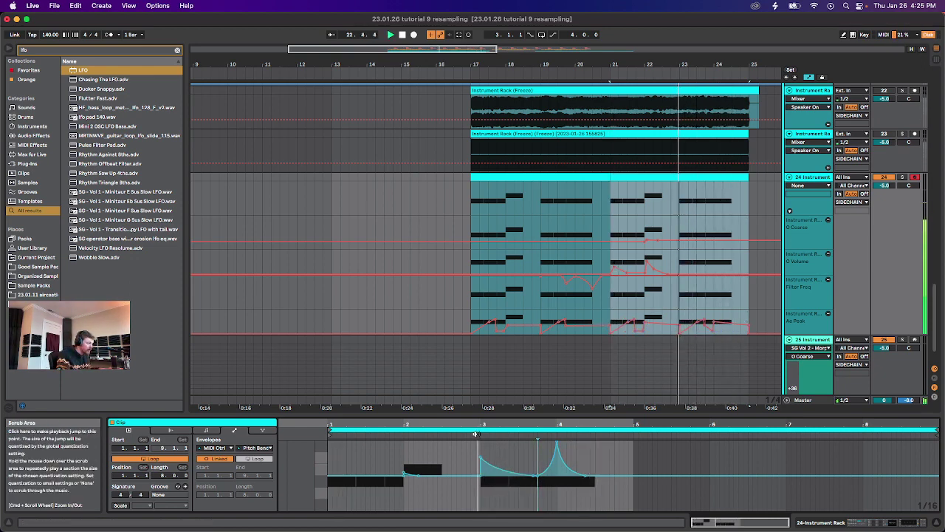
pyautogui.moveTo(559, 444); pyautogui.dragTo(541, 481)
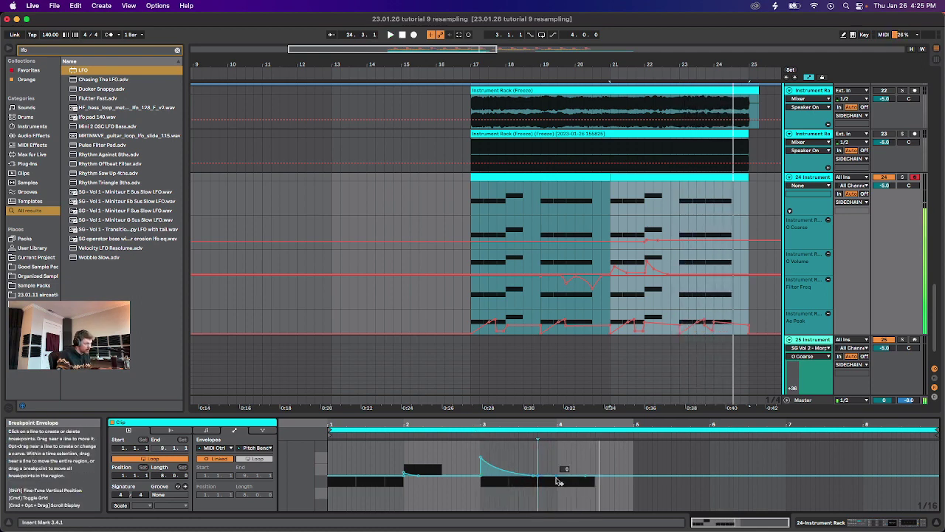
pyautogui.click(473, 434)
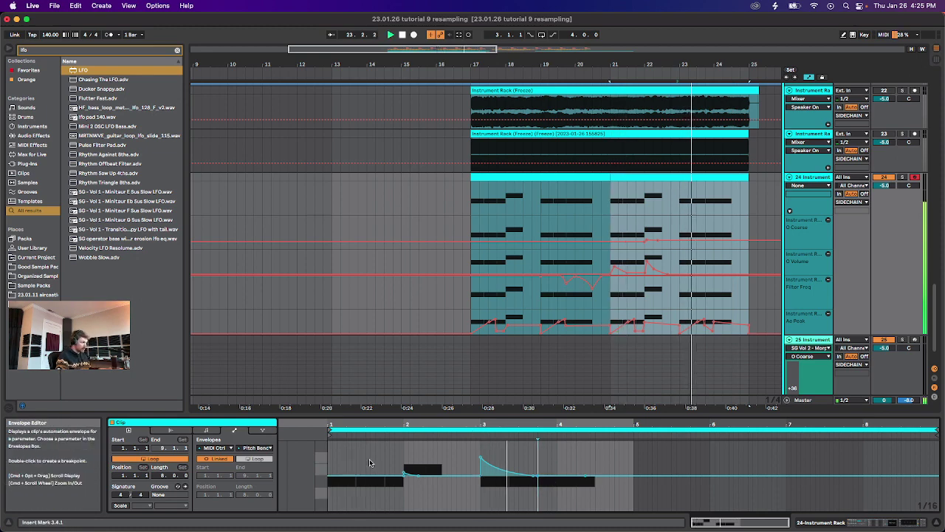
pyautogui.press('space')
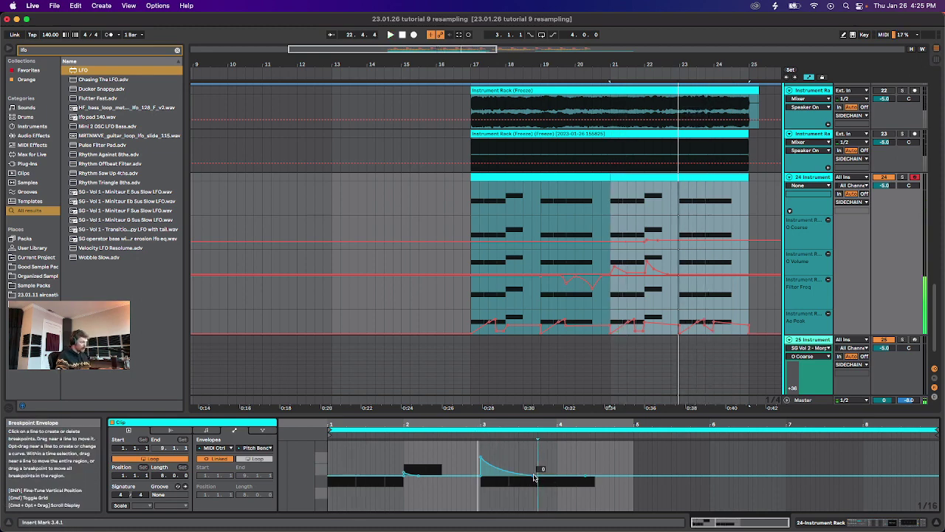
pyautogui.press('space')
pyautogui.click(455, 436)
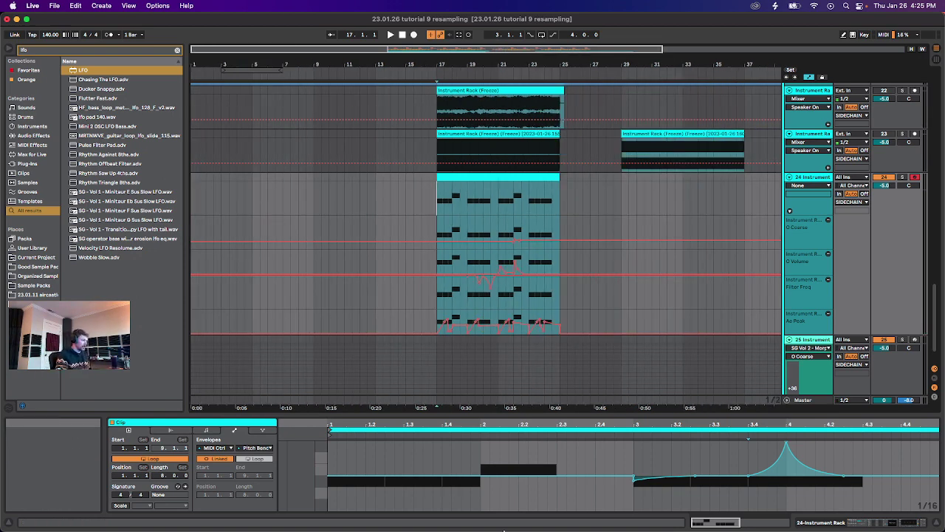
# Check the running recording in Streamlabs Desktop, return to Ableton Live and select the frozen audio clip at bar 17 on track 23.
pyautogui.click(433, 521)
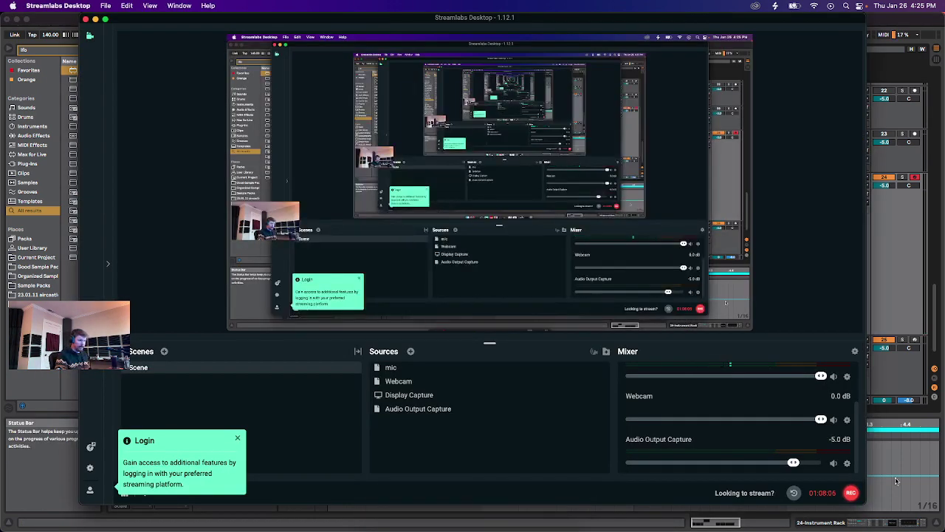
pyautogui.click(50, 407)
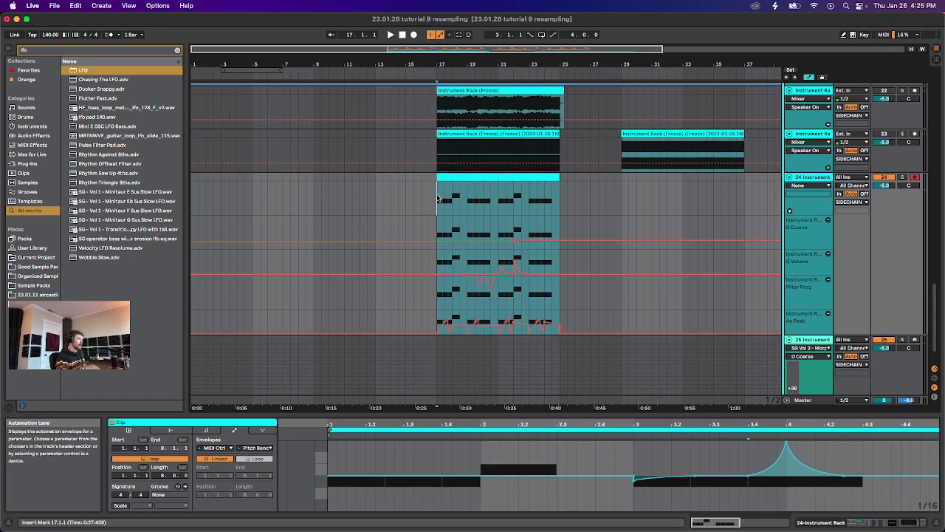
pyautogui.click(487, 135)
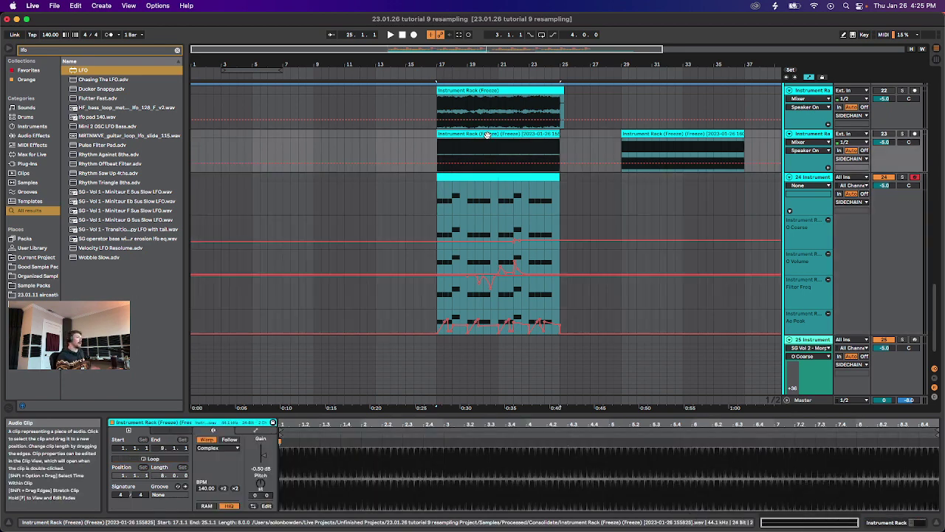
# Select the full span of the frozen audio clip on track 23, from bar 17 to bar 25, and show its clip properties.
pyautogui.scroll(3, 491, 148)
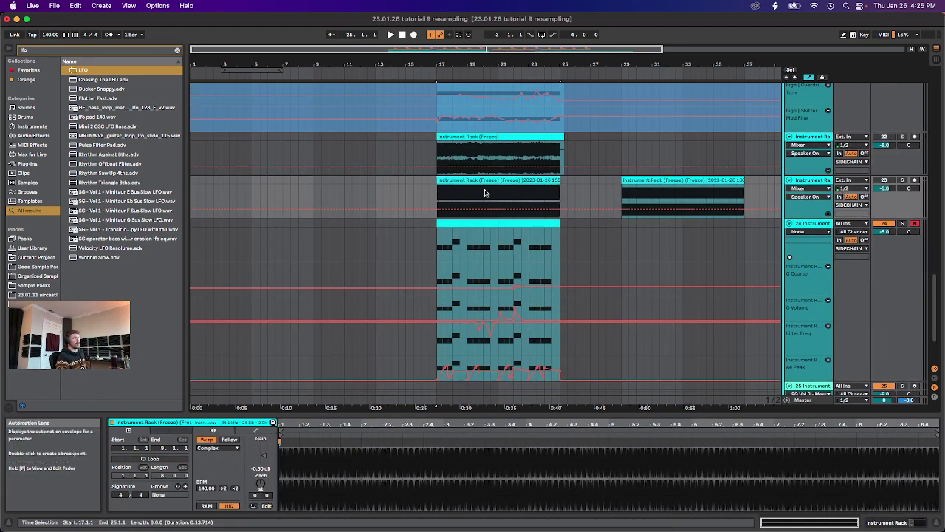
pyautogui.click(479, 173)
pyautogui.click(465, 187)
pyautogui.click(435, 193)
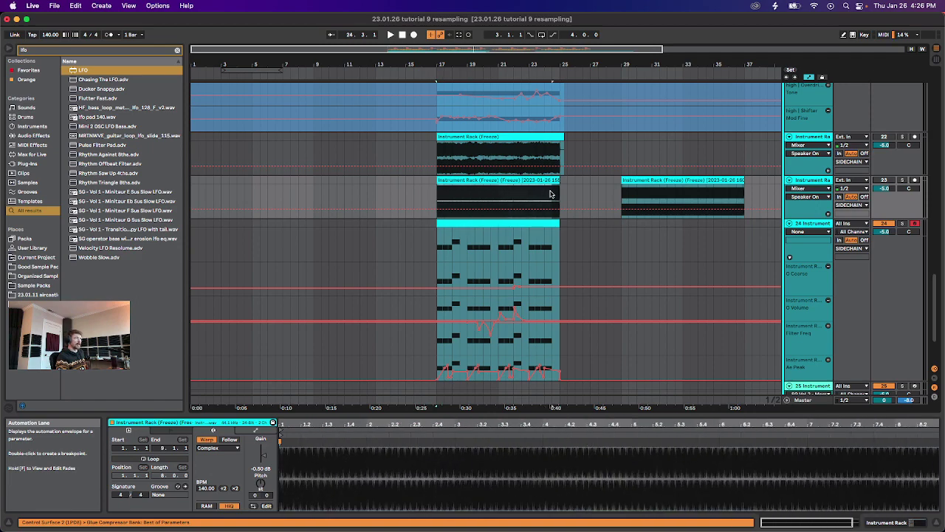
pyautogui.click(436, 190)
pyautogui.click(435, 191)
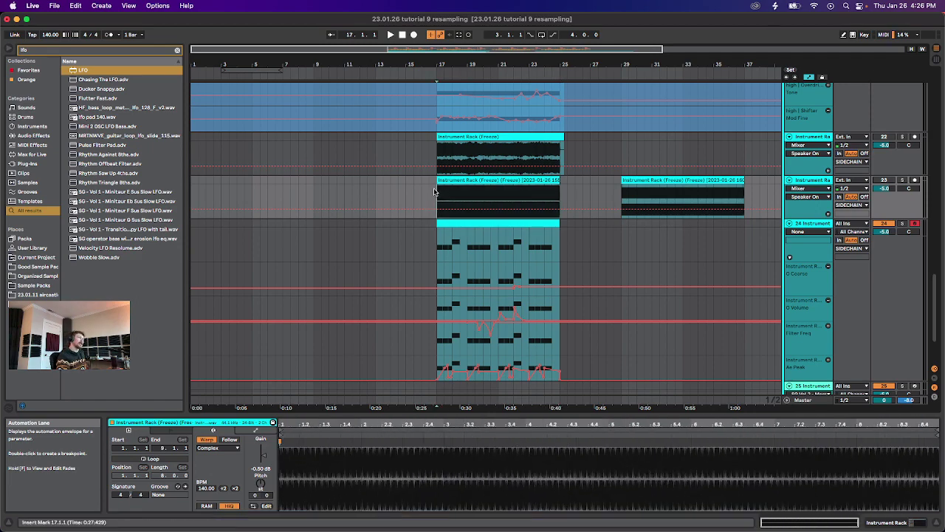
pyautogui.moveTo(435, 193); pyautogui.dragTo(563, 193)
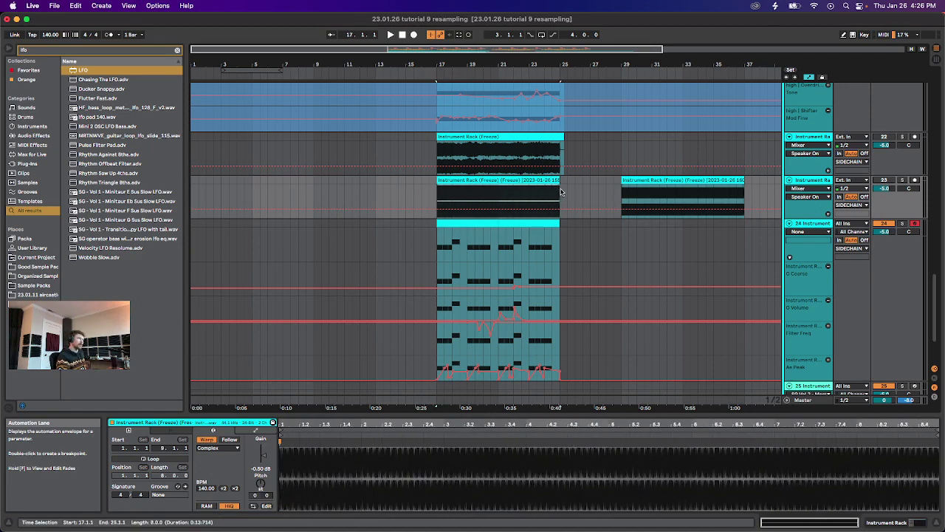
pyautogui.click(562, 192)
pyautogui.click(547, 180)
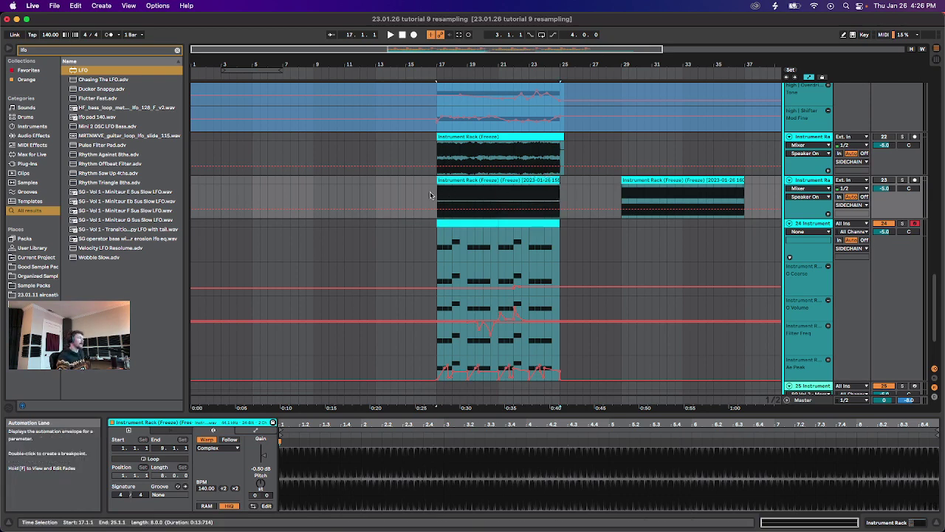
pyautogui.click(452, 180)
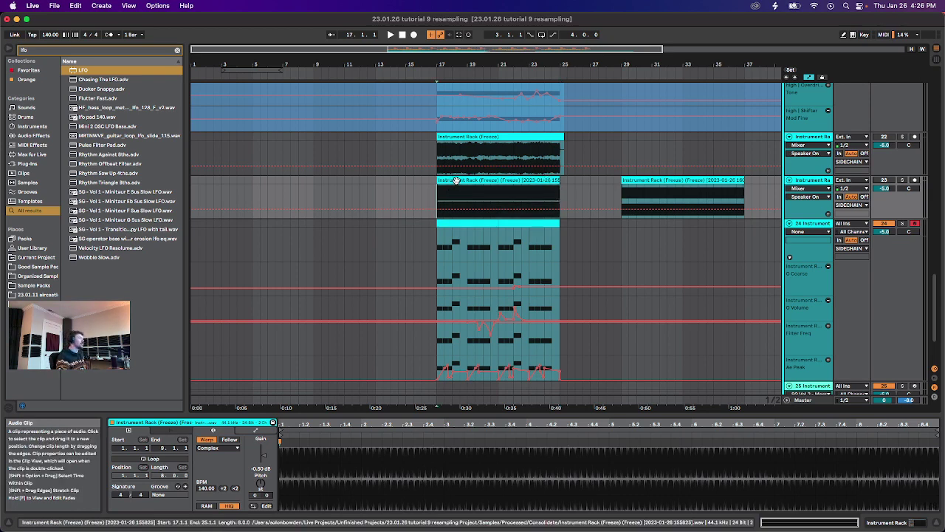
pyautogui.click(454, 185)
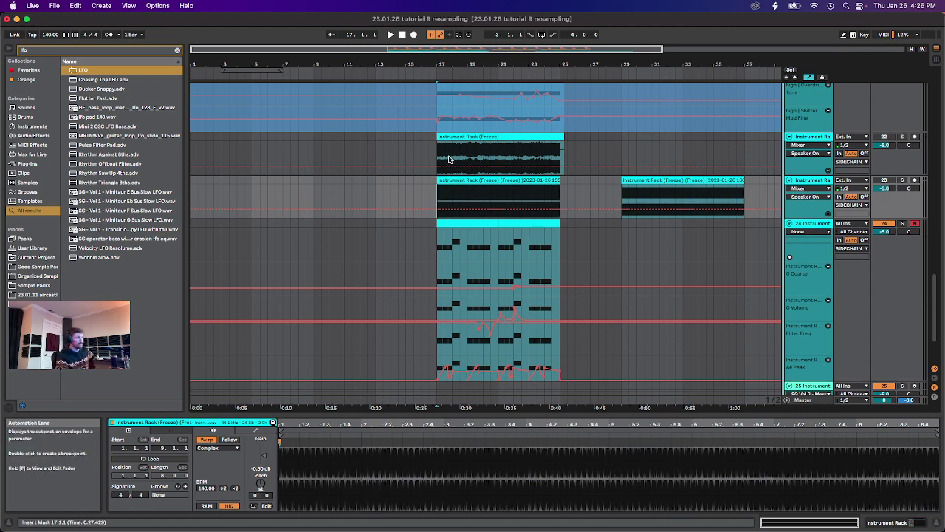
pyautogui.click(484, 181)
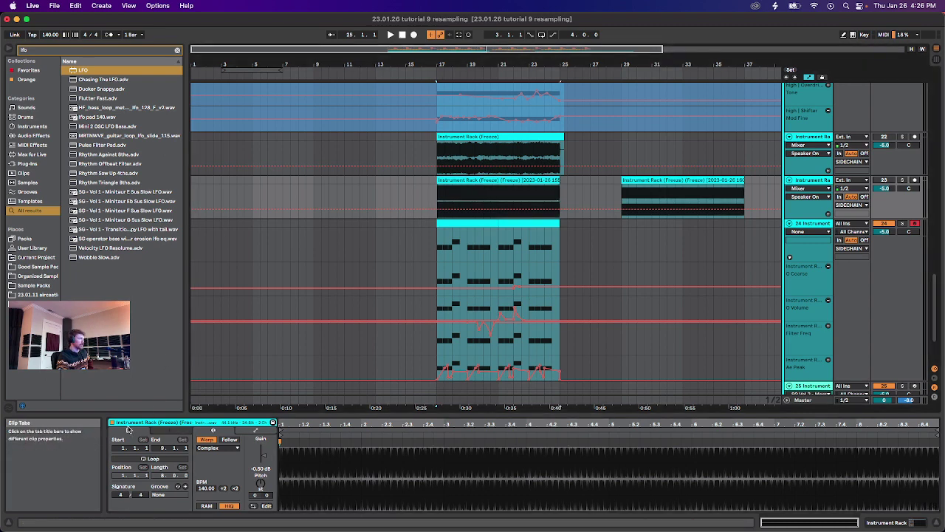
# Locate the clip's source file ending in 155825 in the current project's Consolidate folder and try to rename it.
pyautogui.click(205, 426)
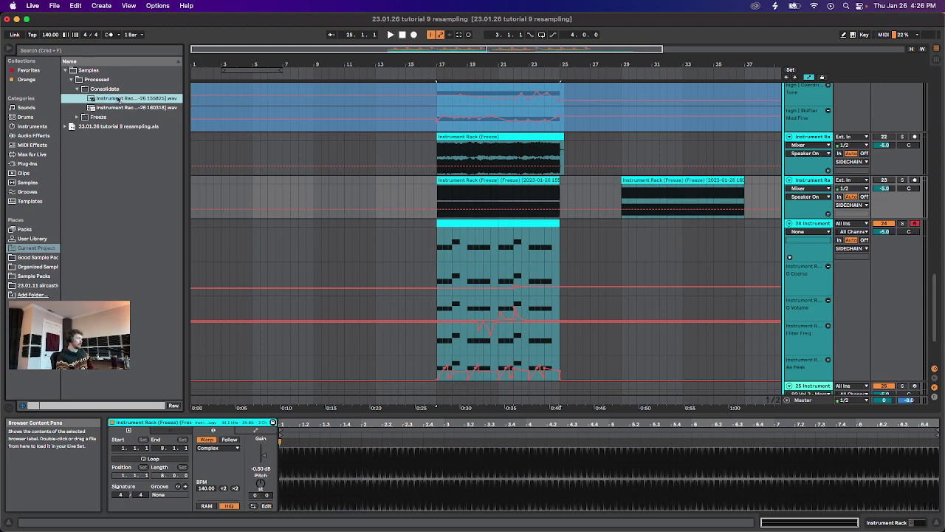
pyautogui.press('super+r')
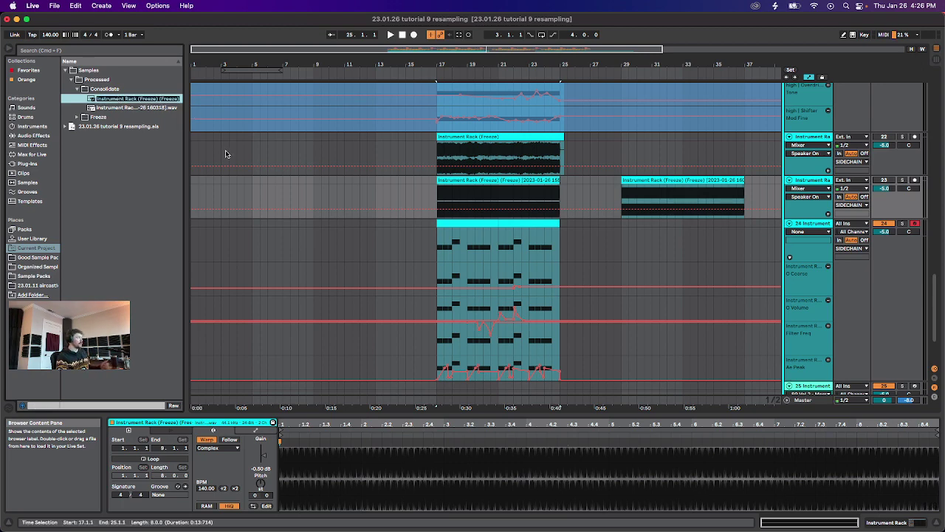
pyautogui.click(221, 180)
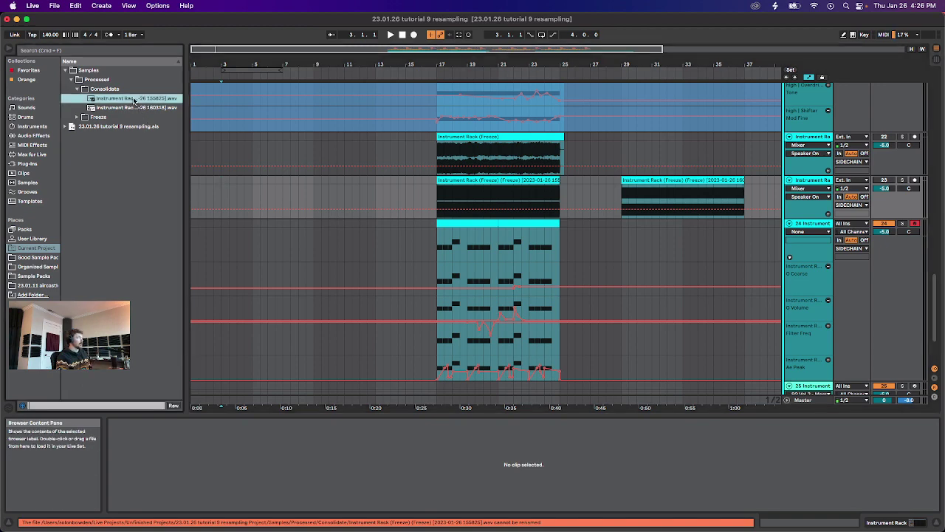
pyautogui.click(246, 188)
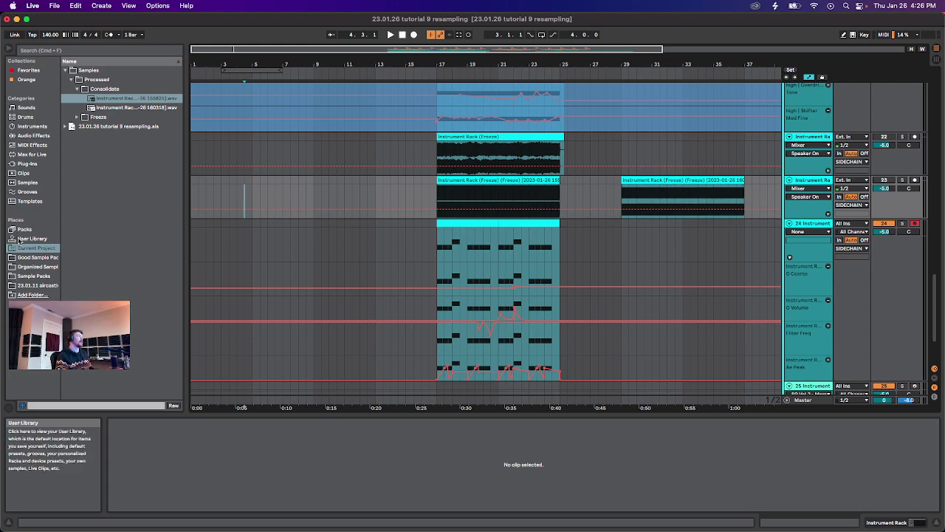
# Examine the frozen audio clips on tracks 22 and 23 and track 24's MIDI clip with its automation across bars 17 to 25.
pyautogui.click(483, 178)
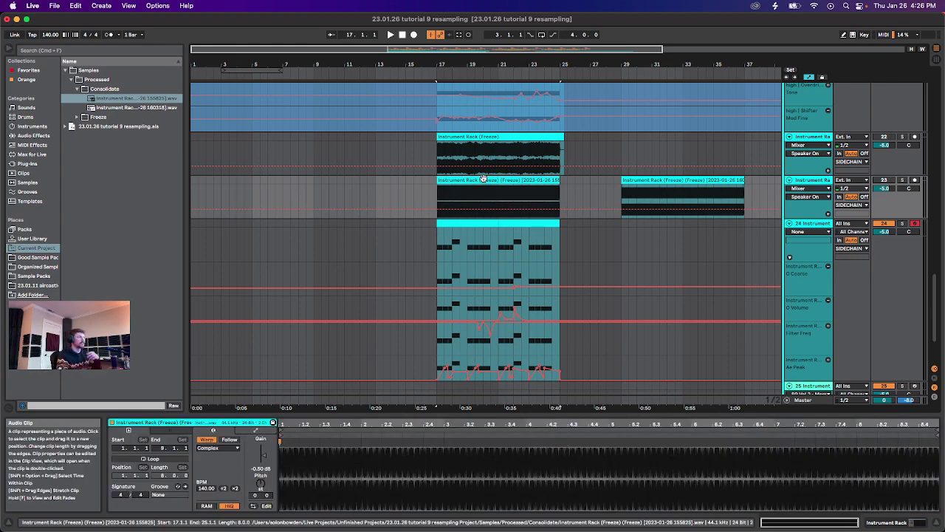
pyautogui.click(443, 260)
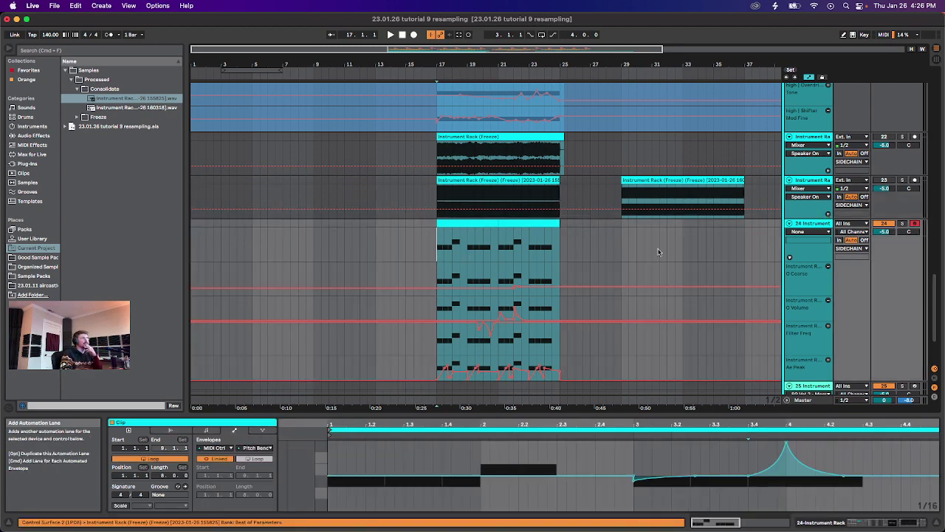
pyautogui.scroll(-3, 468, 249)
pyautogui.moveTo(469, 50); pyautogui.dragTo(441, 123)
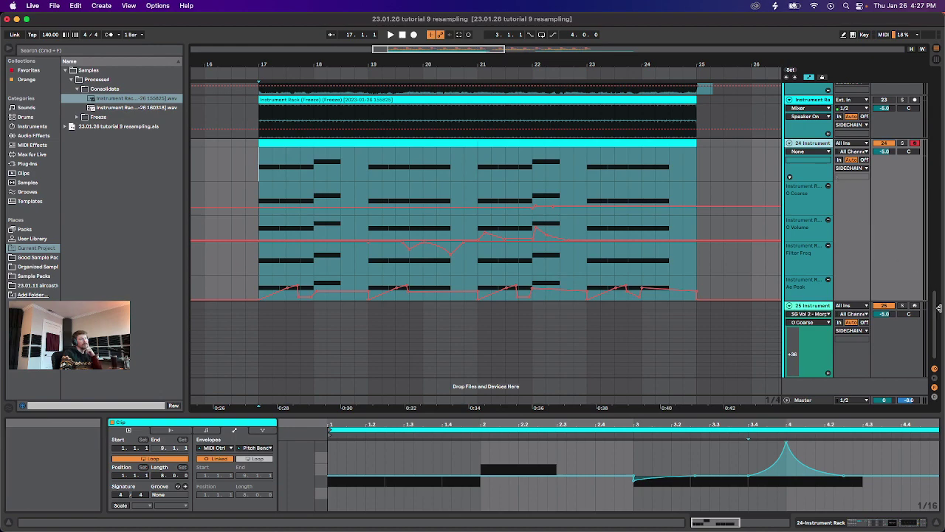
pyautogui.scroll(3, 936, 314)
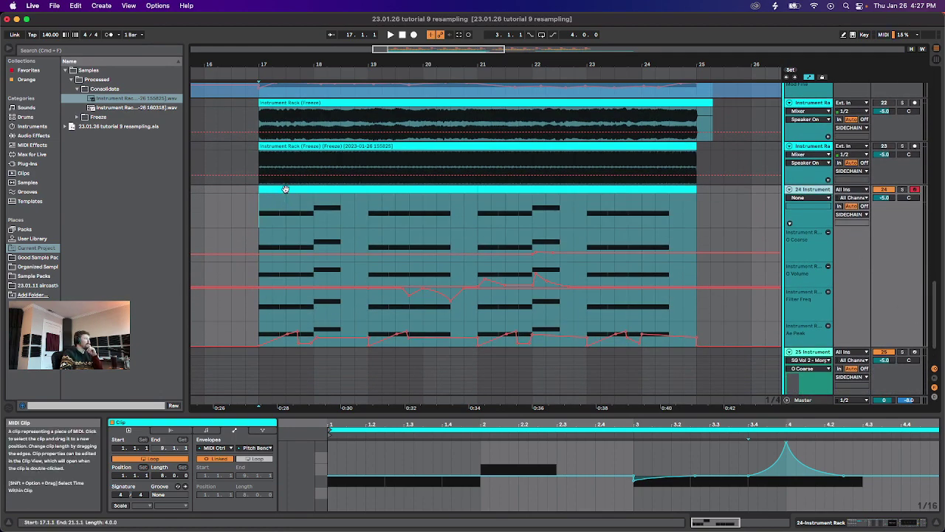
pyautogui.click(203, 211)
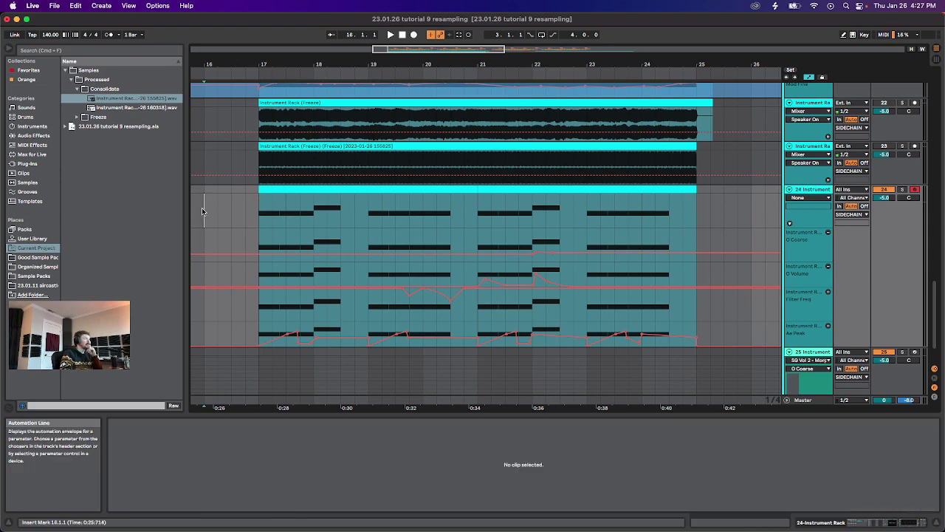
pyautogui.scroll(5, 363, 192)
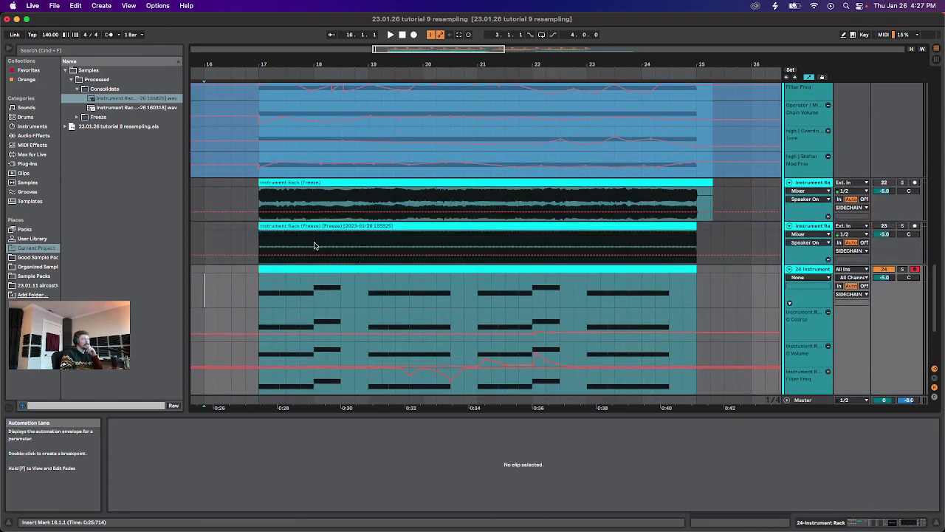
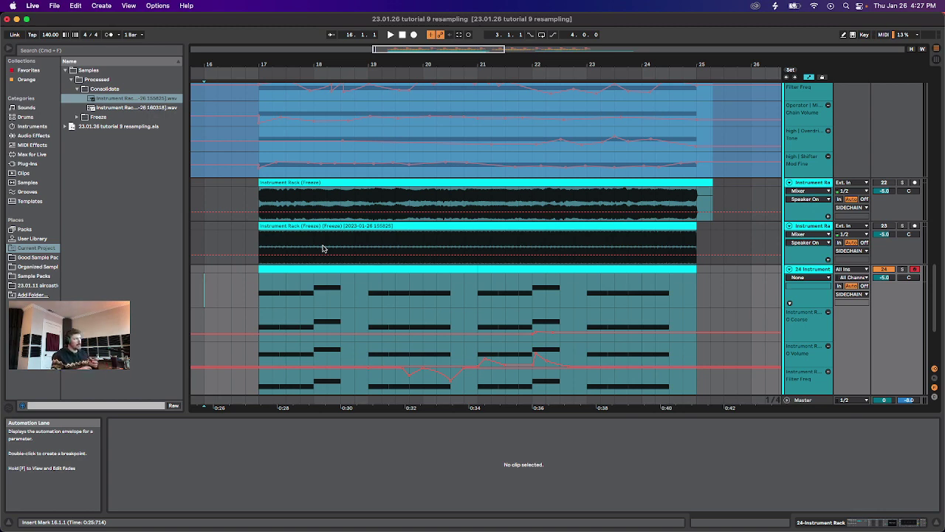
# Browse the User Library samples to the Basses folder of Sol Good Samples Vol 2, revealing its Sampler Material.
pyautogui.click(36, 239)
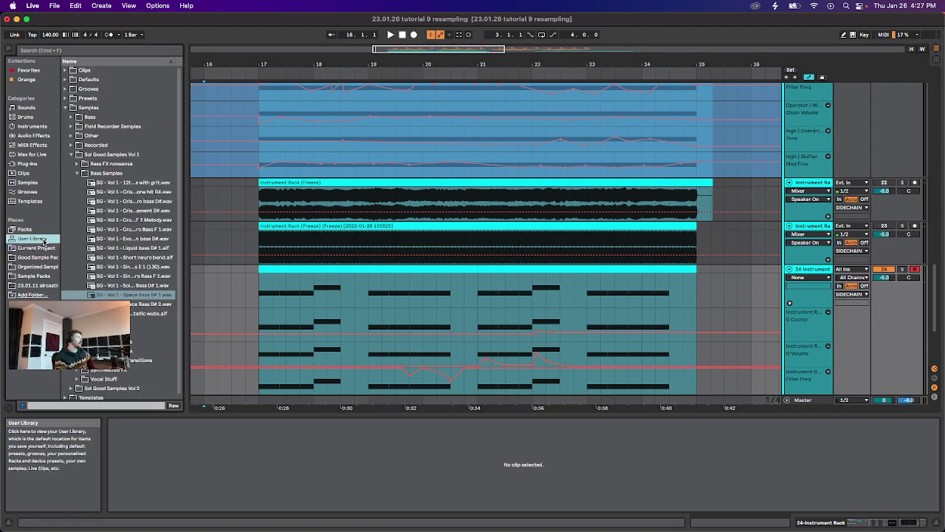
pyautogui.scroll(-1, 111, 297)
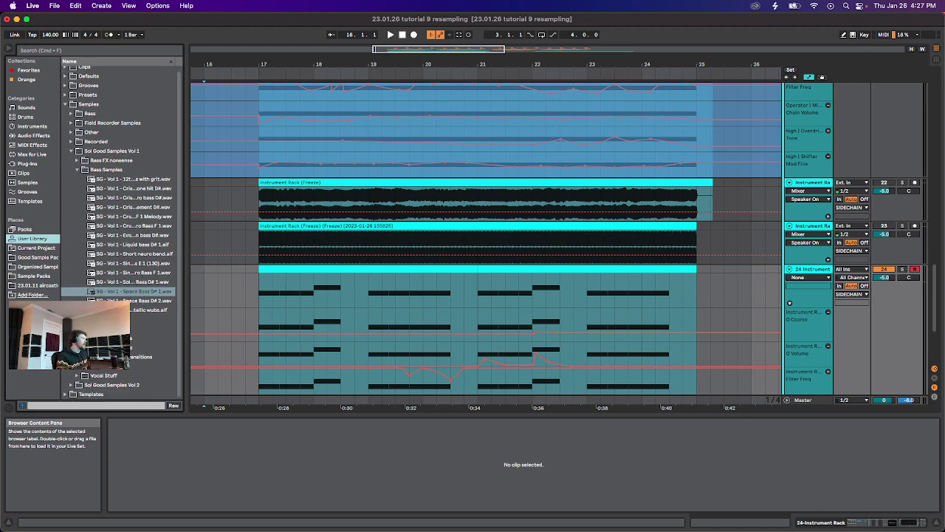
pyautogui.click(77, 385)
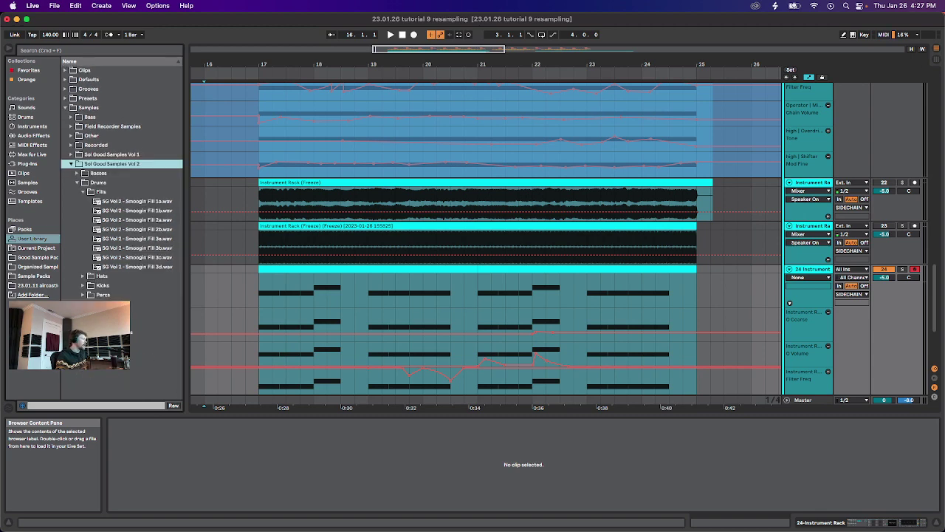
pyautogui.click(77, 183)
pyautogui.click(76, 173)
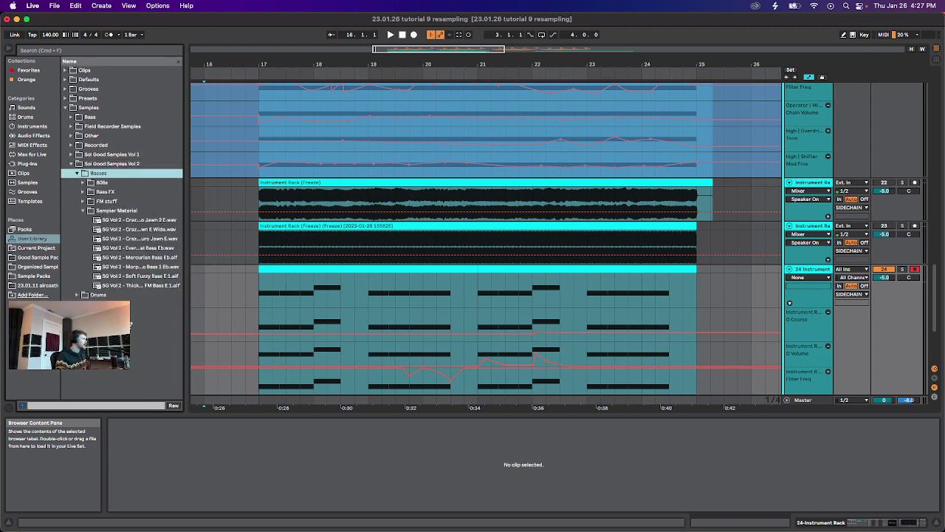
# Preview the Sampler Material basses, including Mercurian Bass Eb, Crazy Neuro Jawn E and the Thick FM Bass, ending on Soft Fuzzy Bass E 1.
pyautogui.click(118, 258)
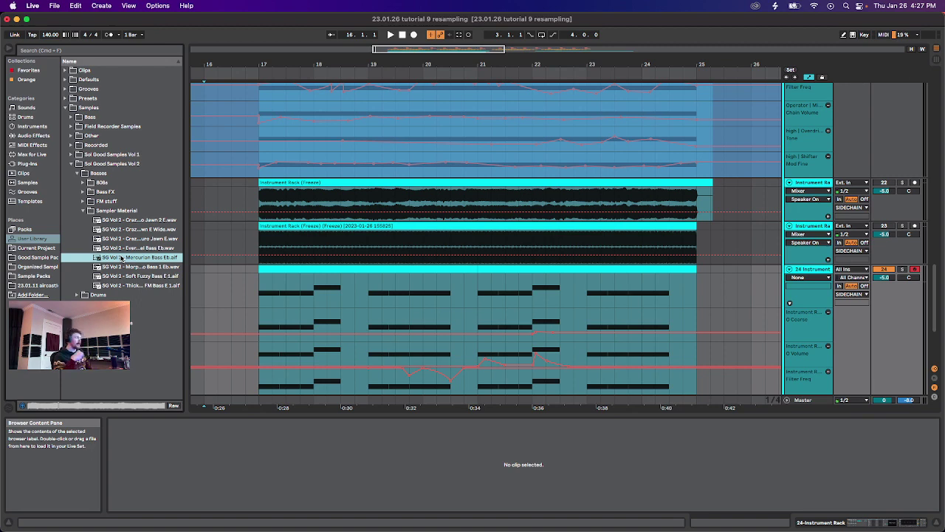
pyautogui.click(130, 266)
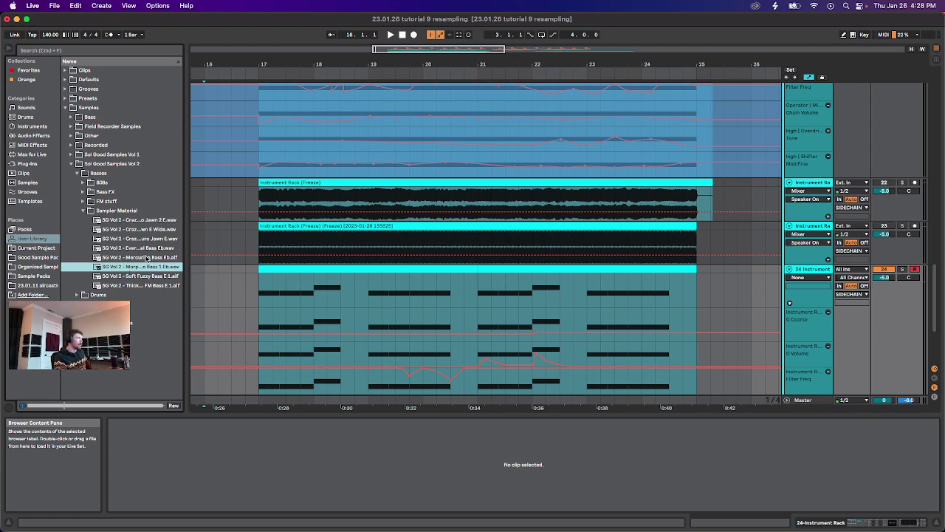
pyautogui.click(129, 238)
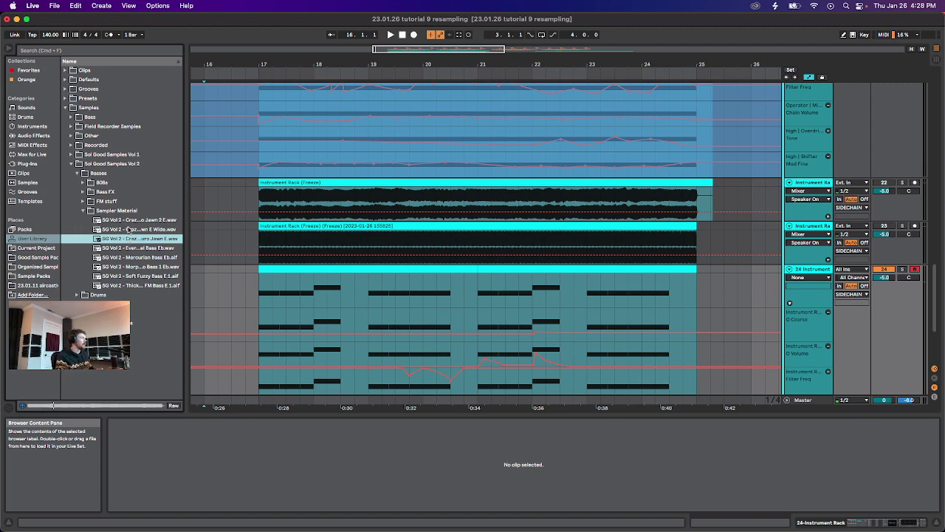
pyautogui.click(128, 230)
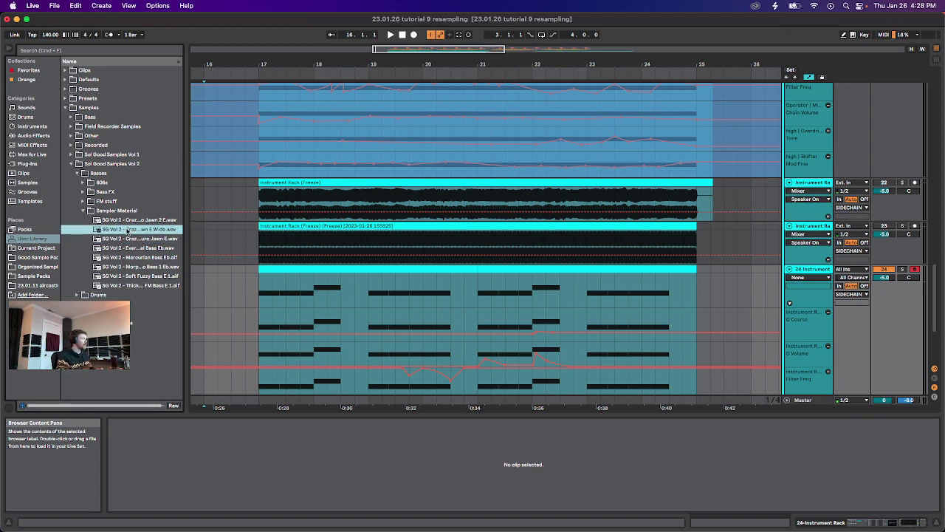
pyautogui.click(129, 277)
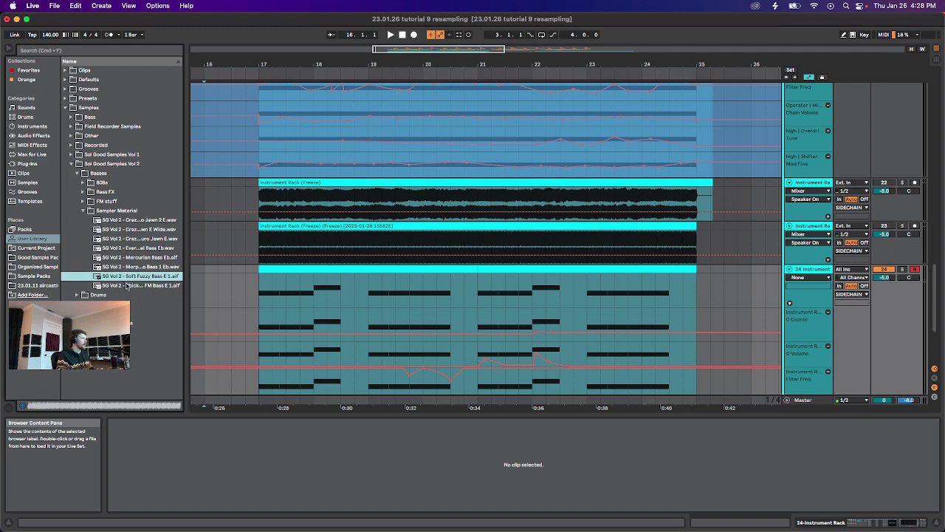
pyautogui.click(128, 286)
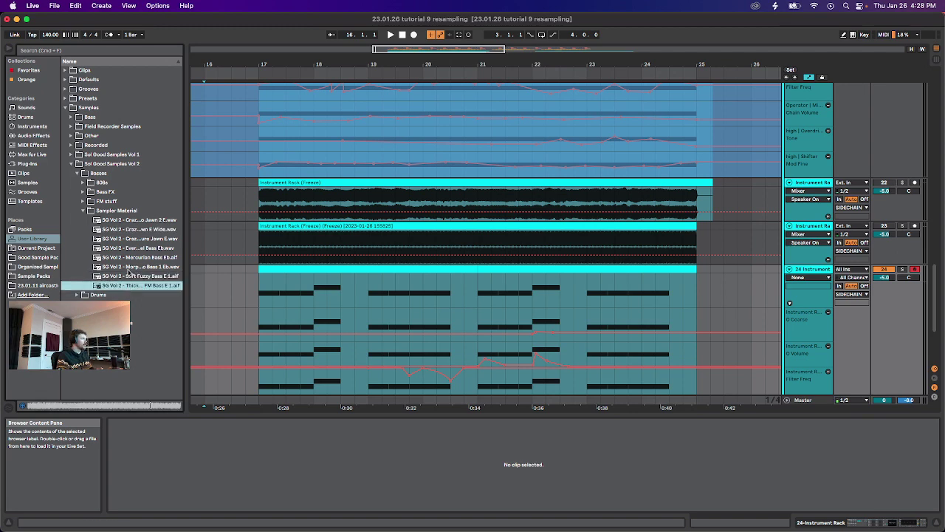
pyautogui.click(130, 276)
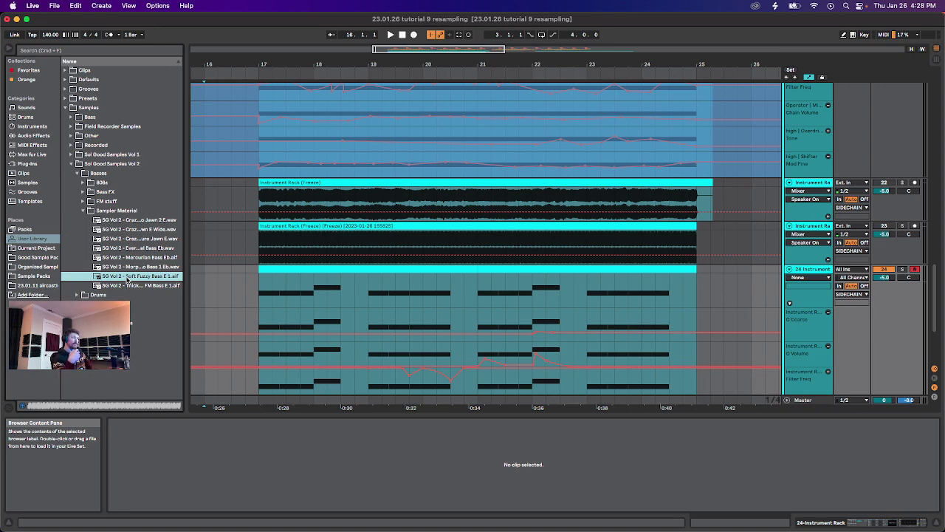
# Open track 24's Instrument Rack devices and display the Sampler's sample waveform and loop settings.
pyautogui.click(803, 272)
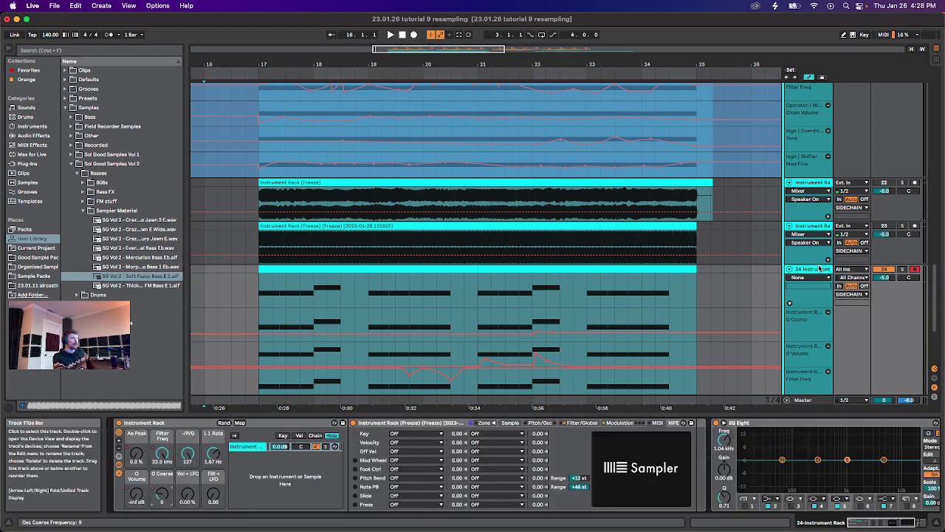
pyautogui.click(511, 422)
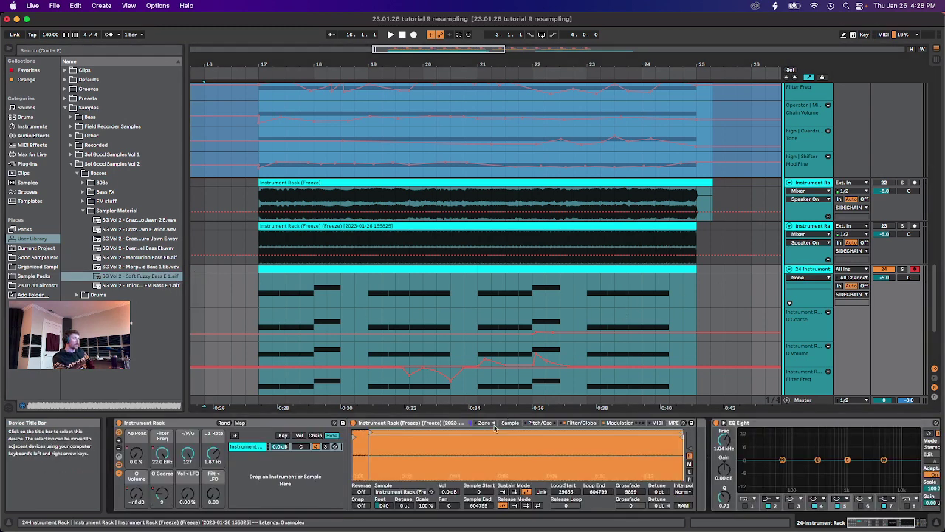